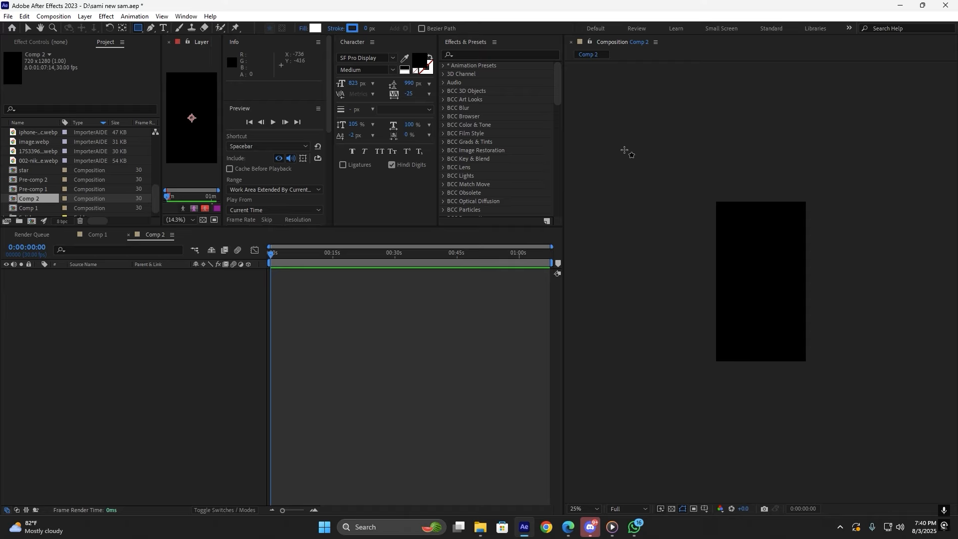
Draw a white rectangle that covers the whole composition and centre it on the frame.
left_click_drag(621, 145, 909, 449)
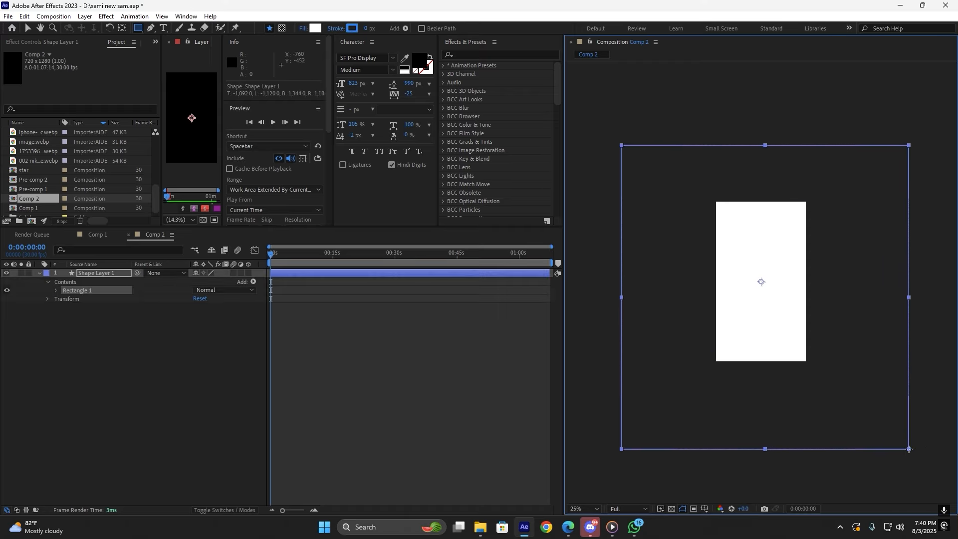
left_click(28, 29)
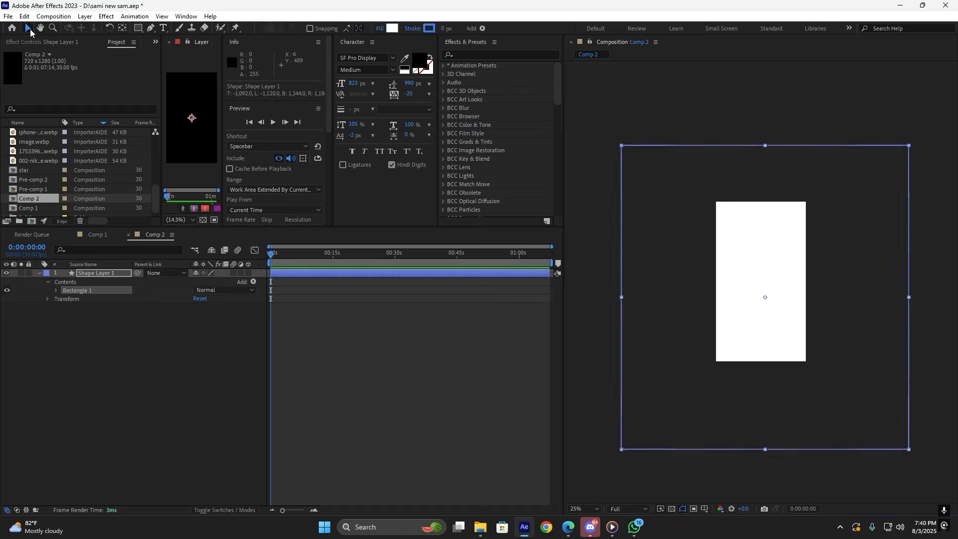
left_click_drag(764, 267, 761, 256)
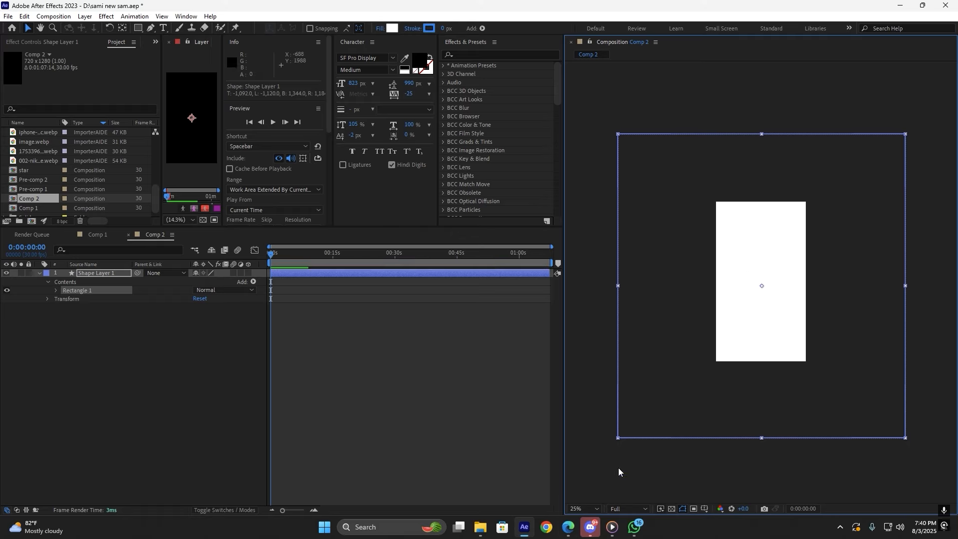
mouse_move(569, 525)
left_click(386, 405)
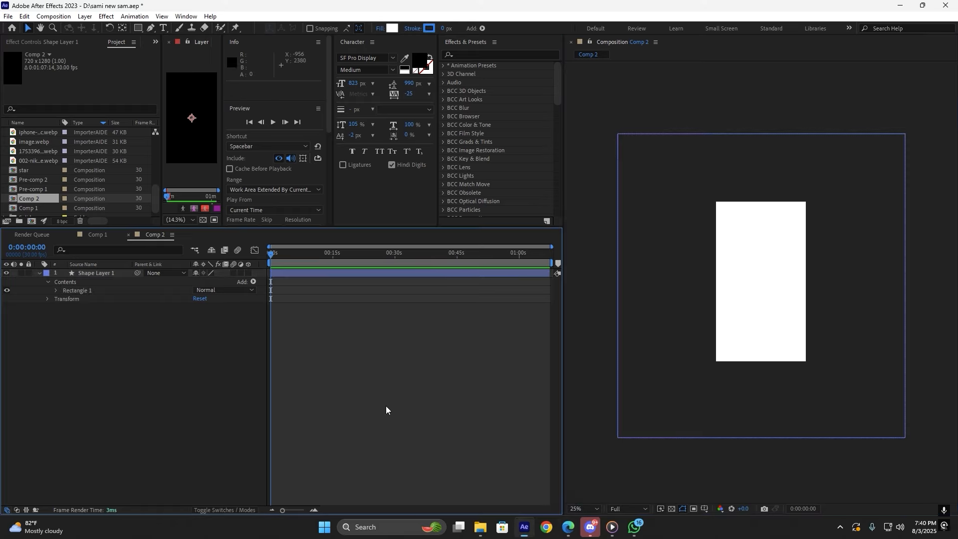
left_click(579, 509)
left_click(578, 333)
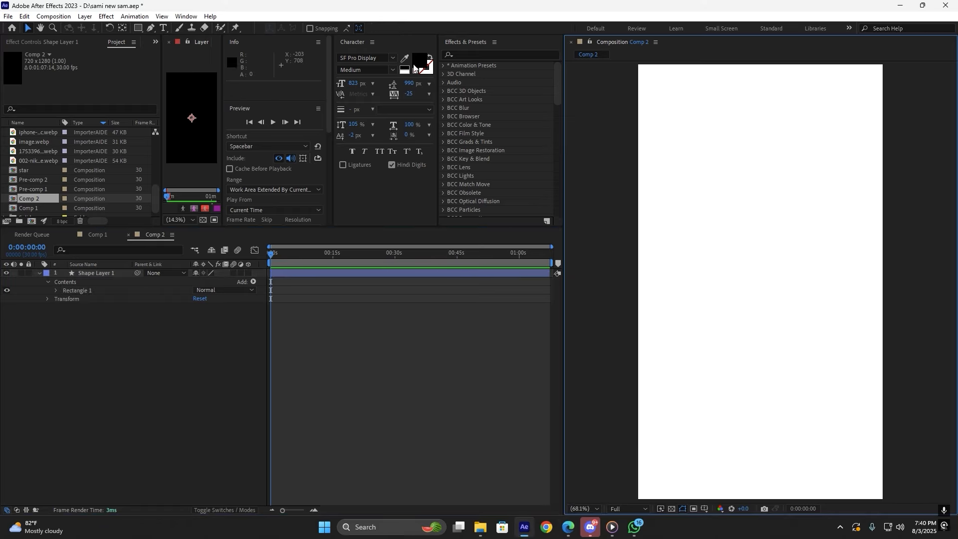
Find the Gradient Ramp effect and apply it to the rectangle's shape layer.
left_click(461, 57)
type("gra")
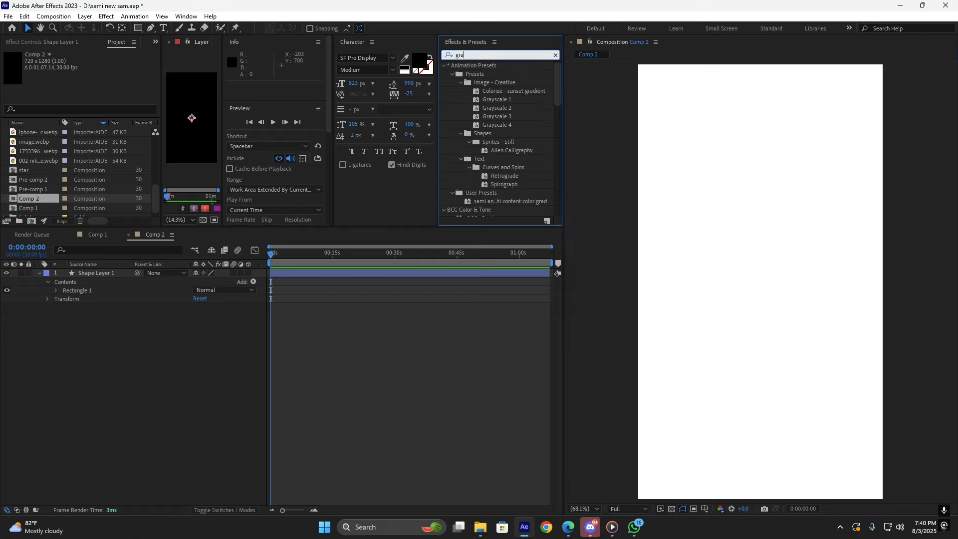
type("dient r")
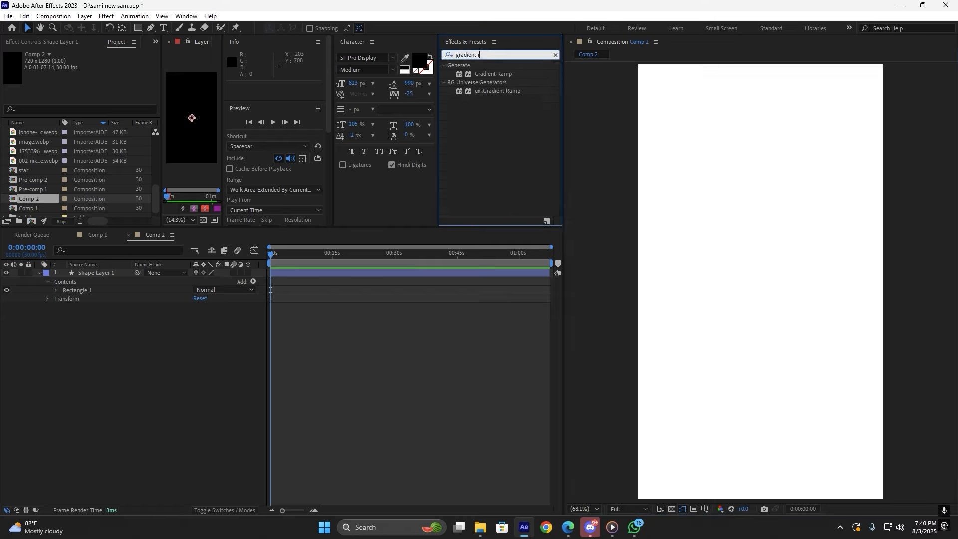
left_click(493, 73)
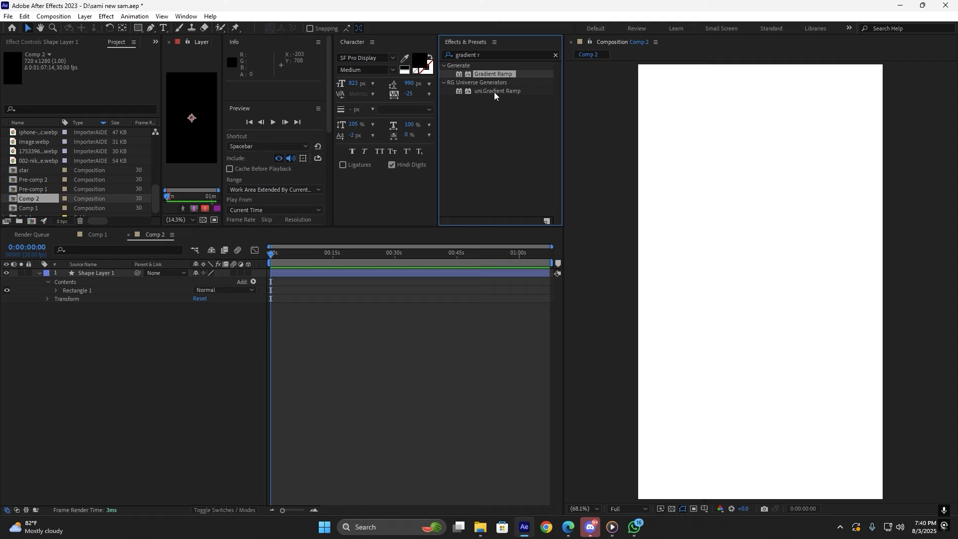
left_click(461, 273)
double_click(497, 75)
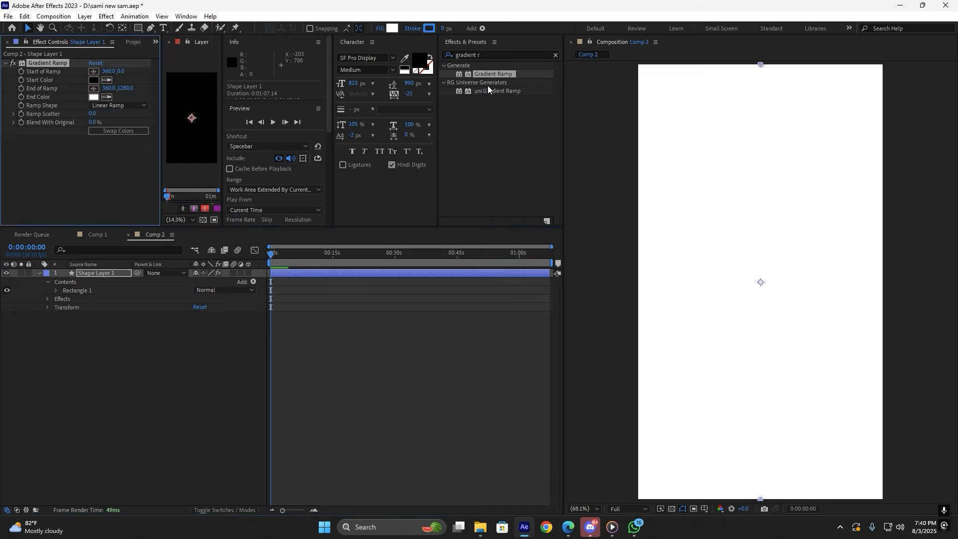
Make the gradient a Radial Ramp starting at the composition's centre and ending at its lower-left corner.
left_click(103, 110)
left_click(106, 125)
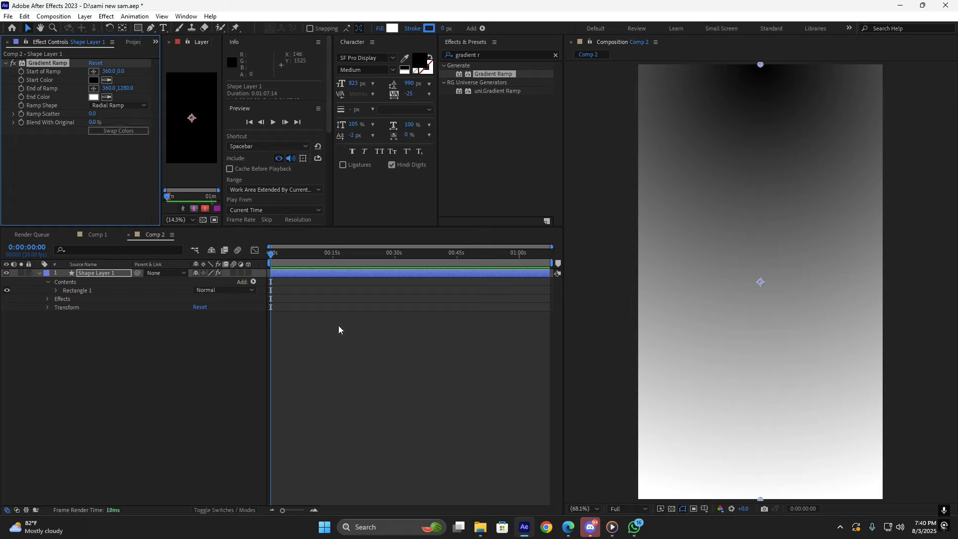
left_click_drag(761, 67, 761, 284)
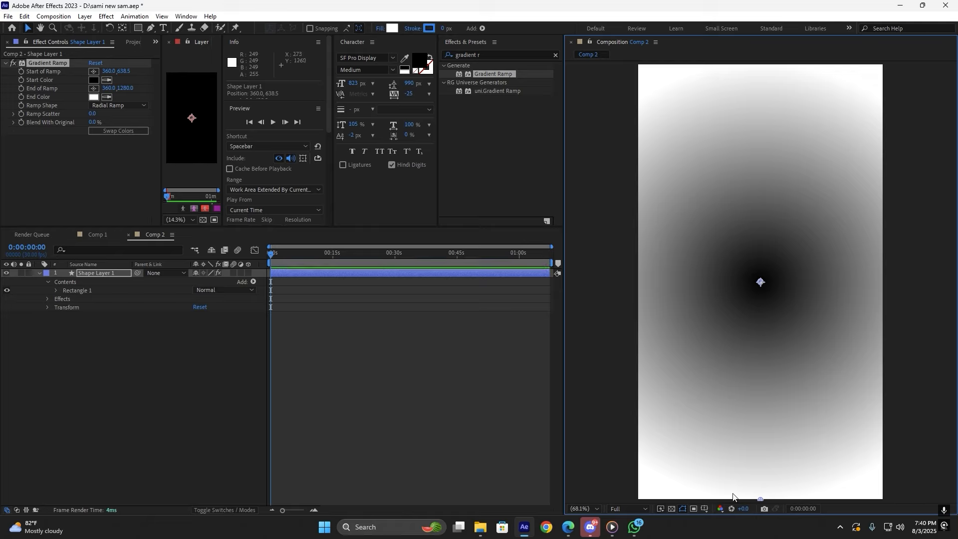
left_click_drag(760, 500, 640, 496)
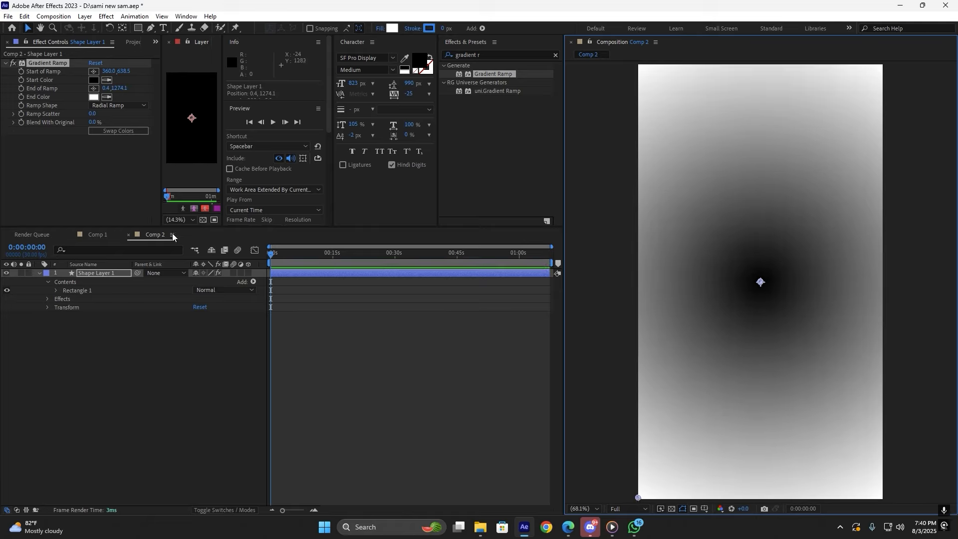
Set the Gradient Ramp's end color to black (000000).
left_click(93, 97)
left_click(360, 327)
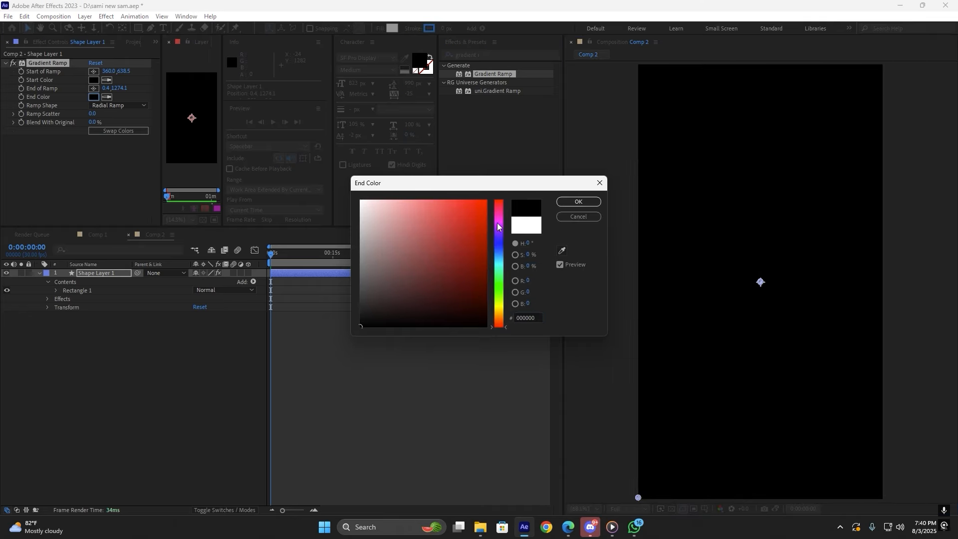
left_click(578, 202)
Set the Gradient Ramp's start color to a dark gray of about 2C2B2B and save the project.
left_click(94, 80)
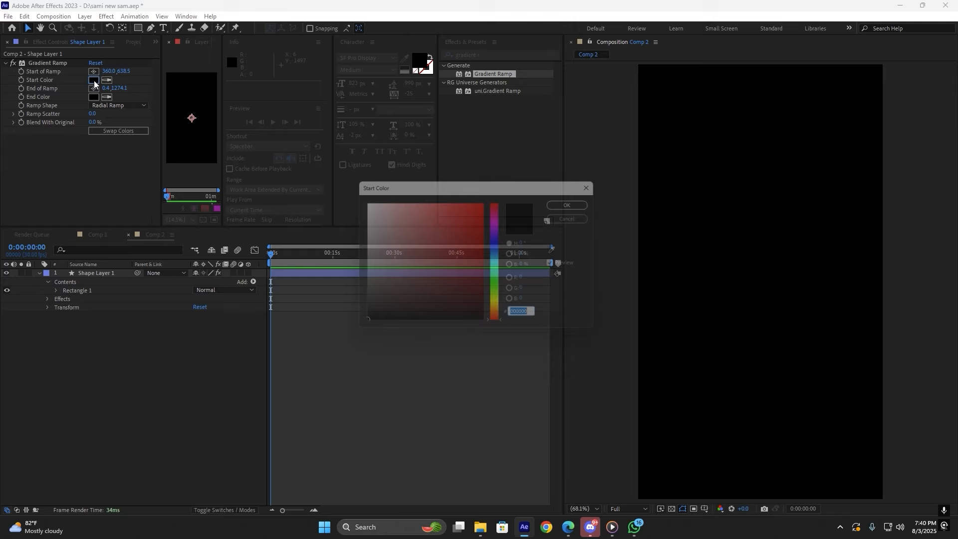
left_click_drag(368, 294, 364, 309)
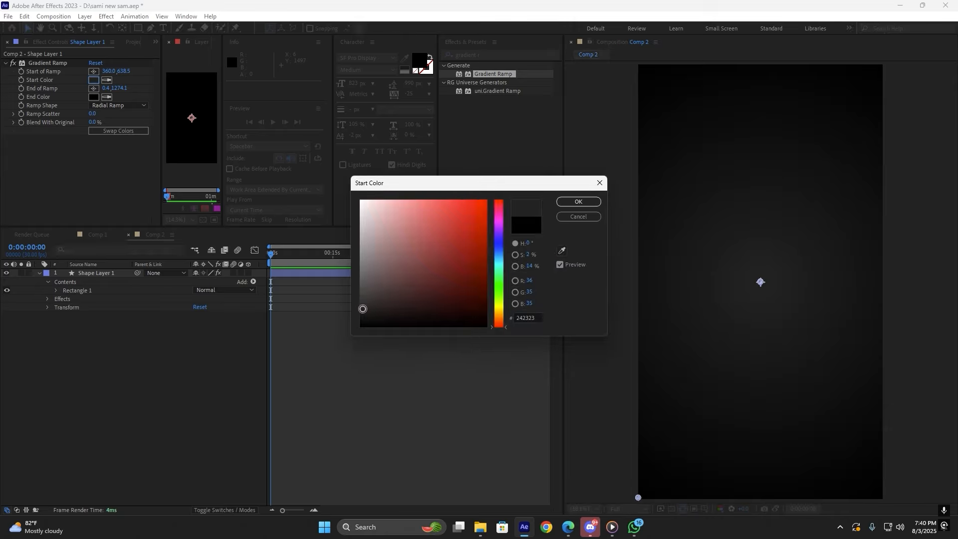
left_click(363, 303)
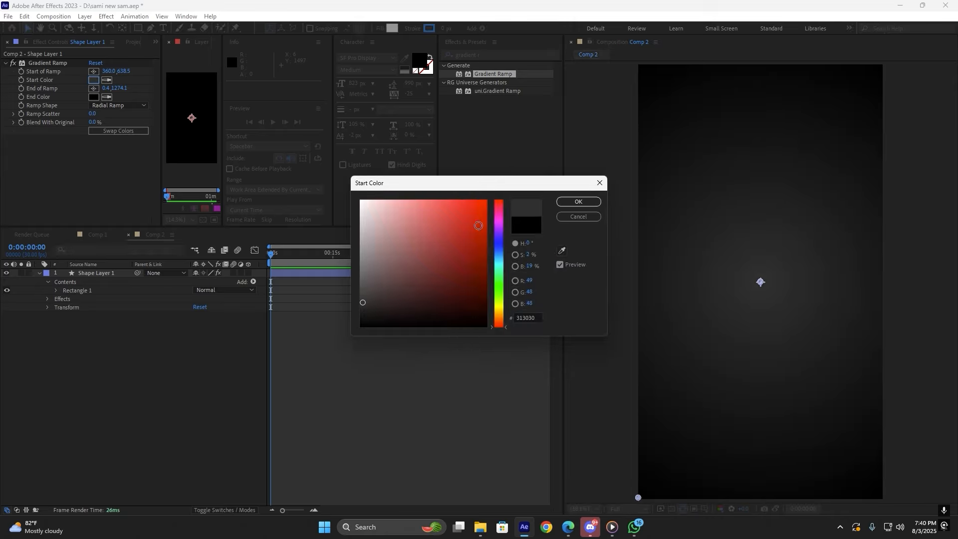
left_click(566, 201)
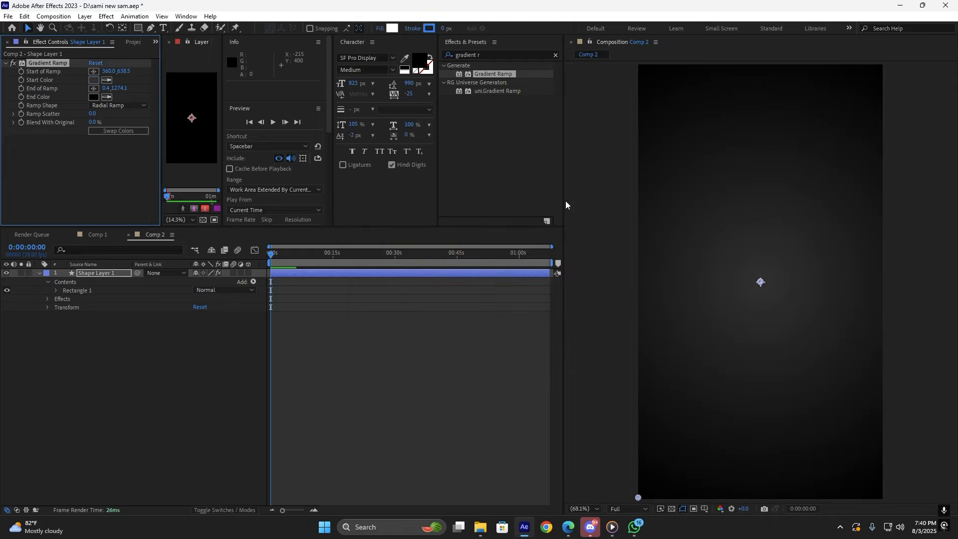
left_click(93, 79)
left_click(363, 307)
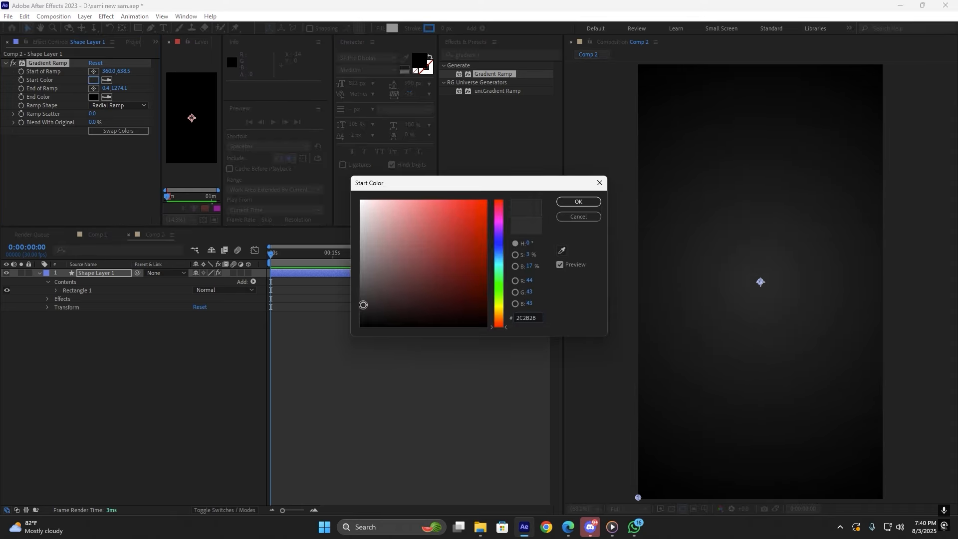
left_click(569, 202)
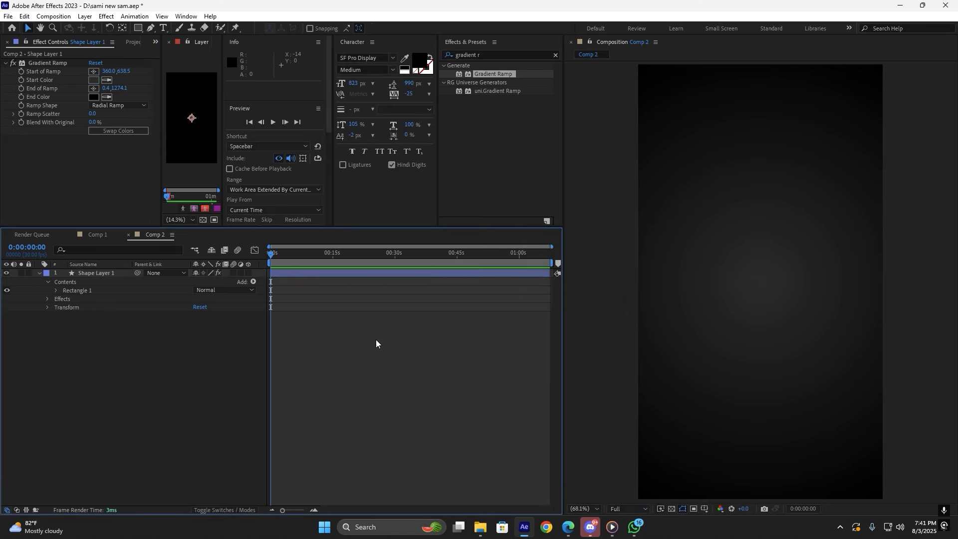
key("ctrl+s")
Add a text layer reading "Ever wonder why" to the composition.
left_click(162, 29)
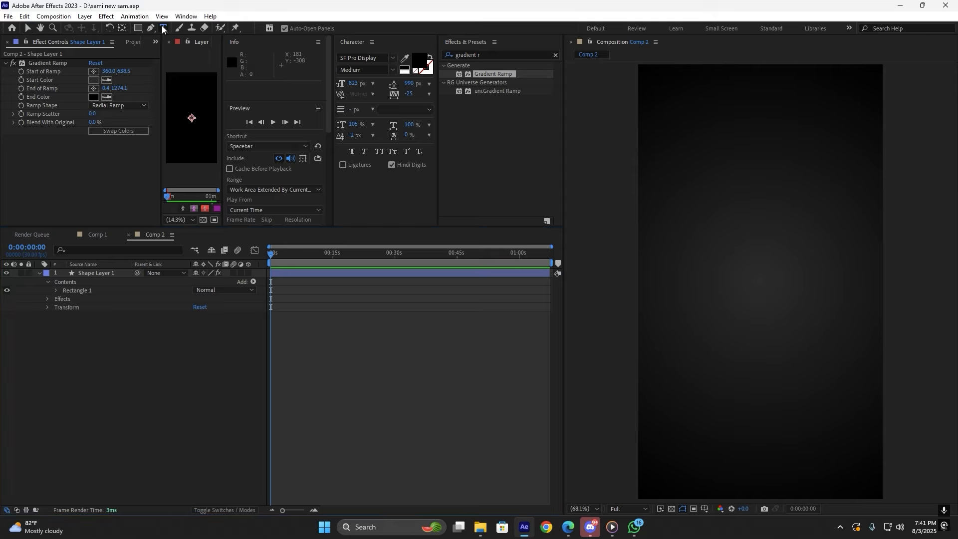
left_click(688, 273)
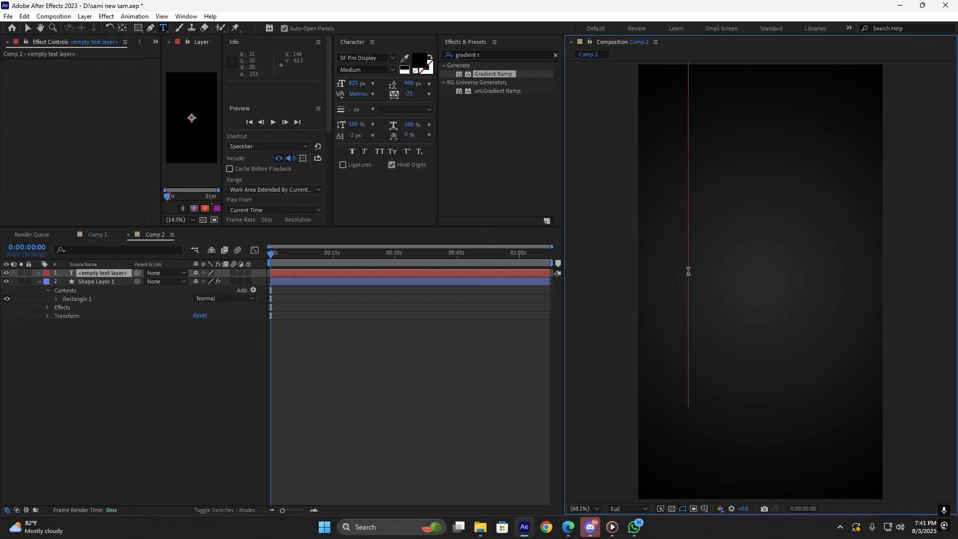
type("Ever wonde")
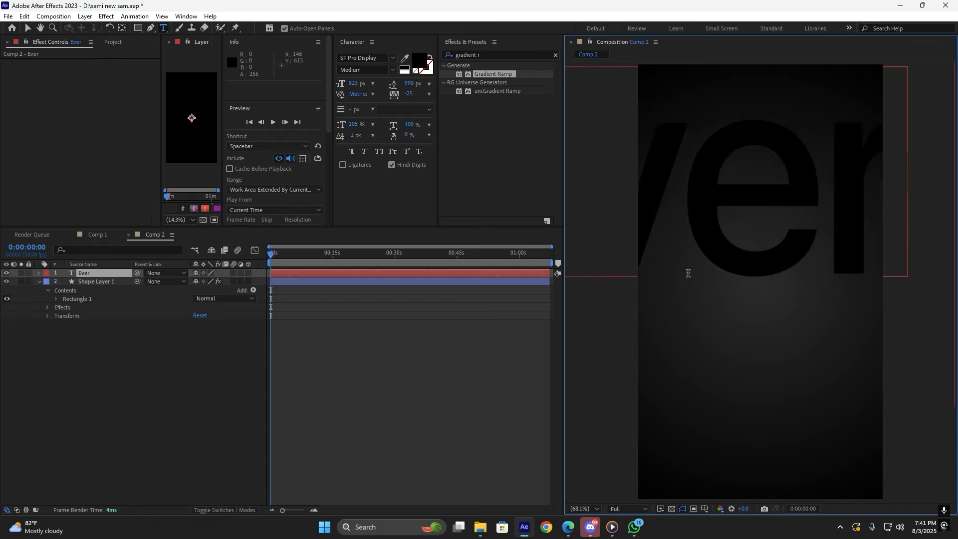
type("r")
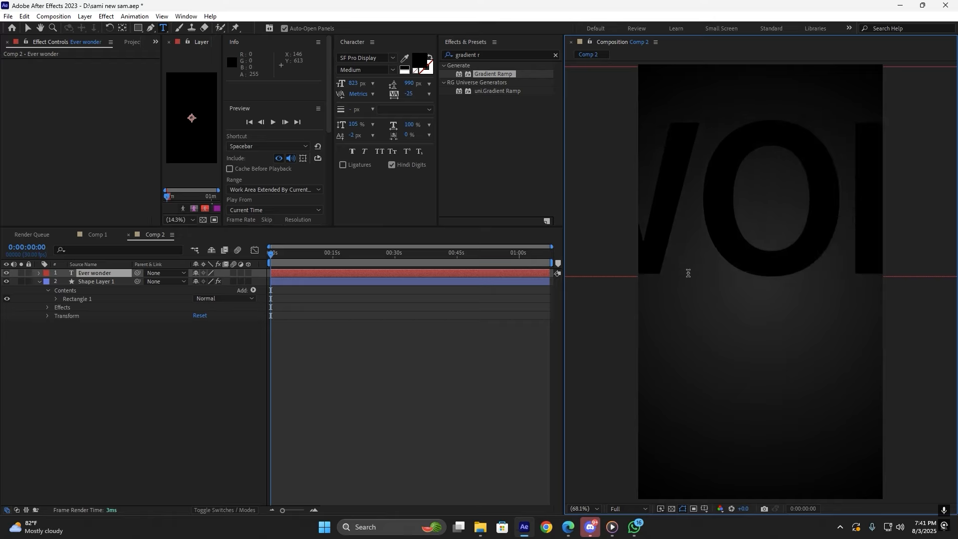
type(" why")
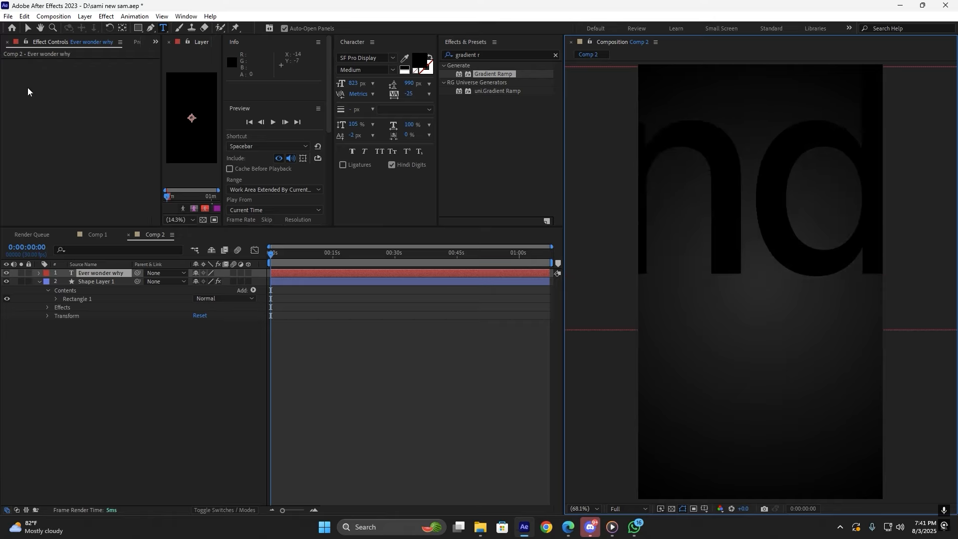
Scale the text layer down to 11% and move the text to the middle of the frame.
left_click(23, 29)
key("s")
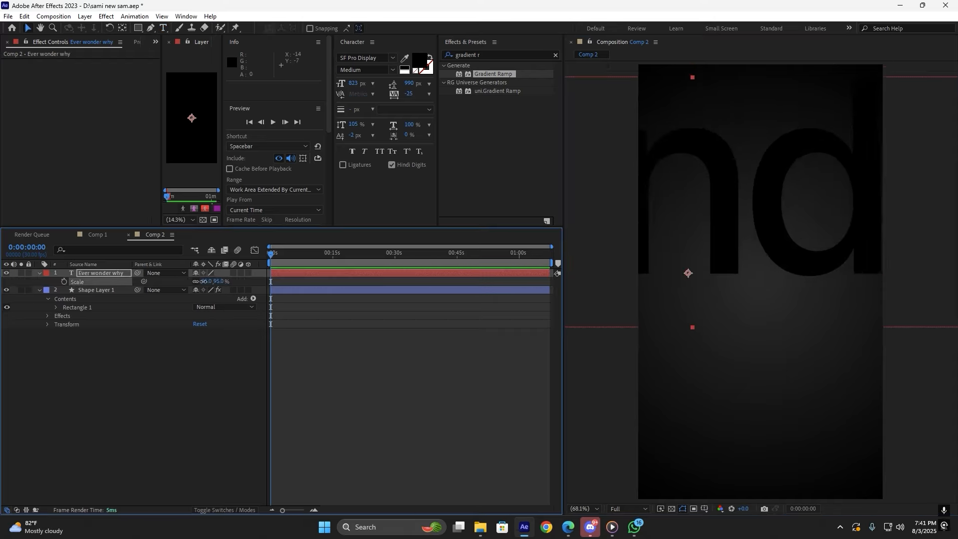
left_click_drag(204, 282, 161, 282)
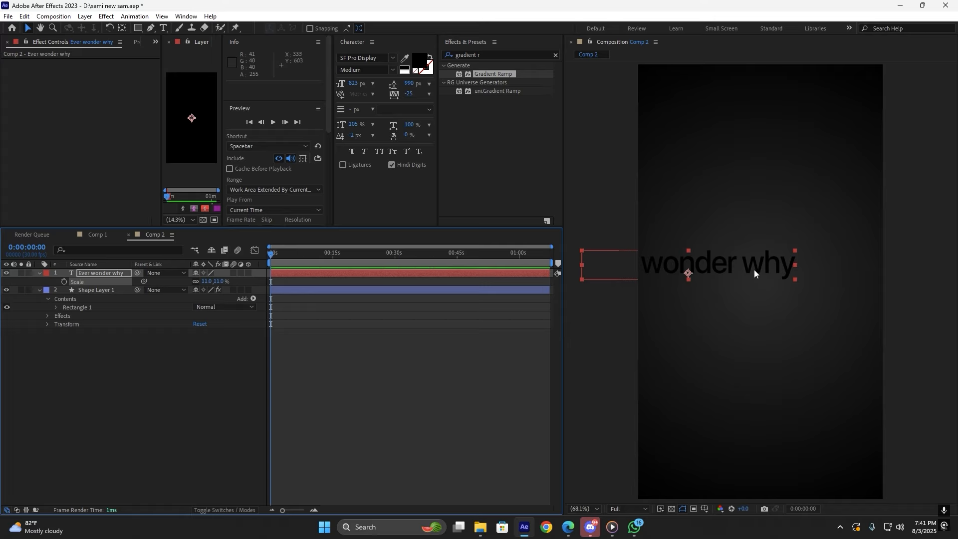
left_click_drag(755, 271, 821, 281)
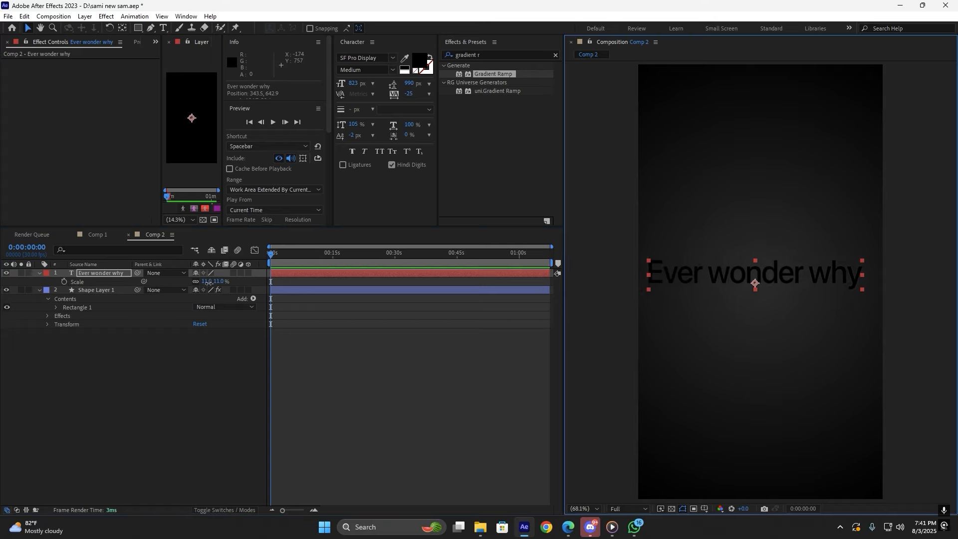
Reduce the text layer's scale to 8% and nudge the text slightly down toward the frame's centre.
left_click_drag(209, 282, 209, 282)
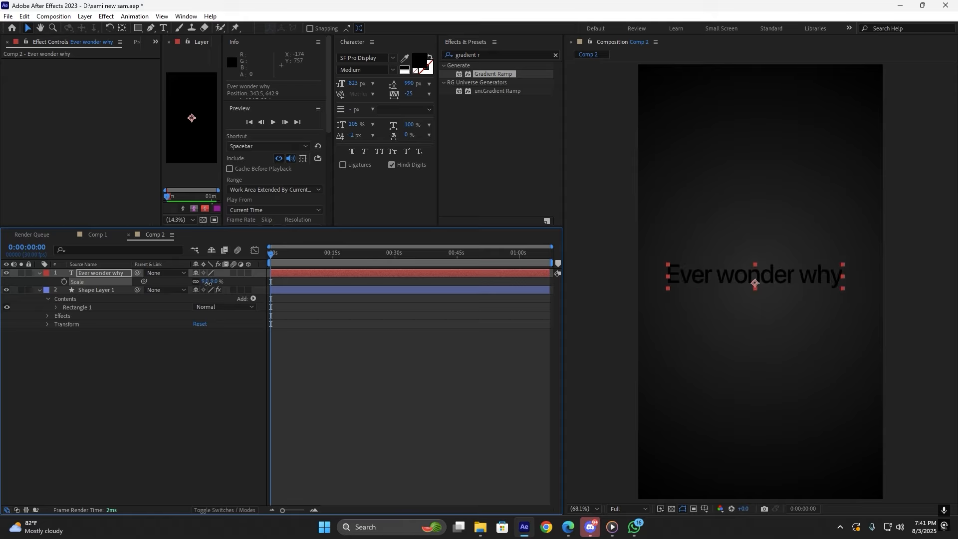
left_click(205, 282)
type("8")
key("Return")
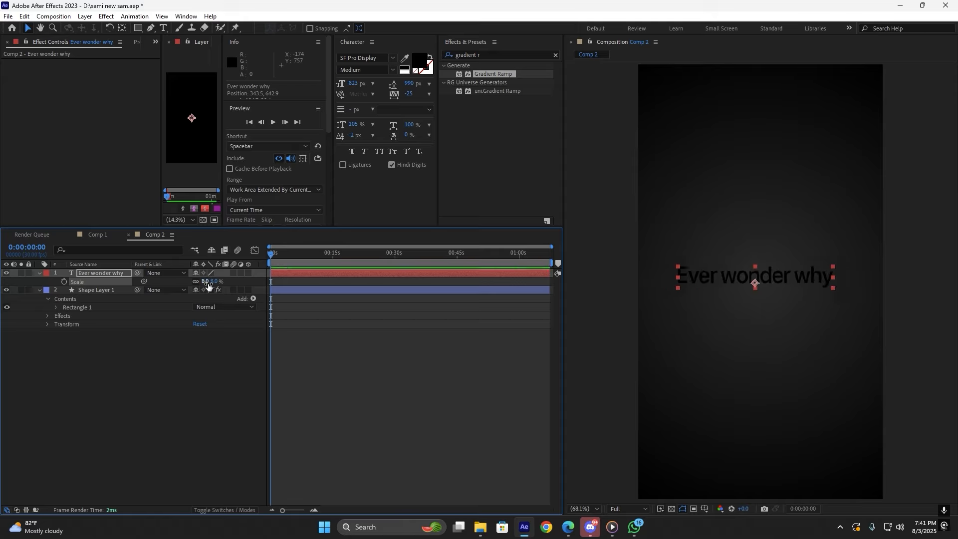
left_click(206, 281)
key("Return")
left_click(208, 282)
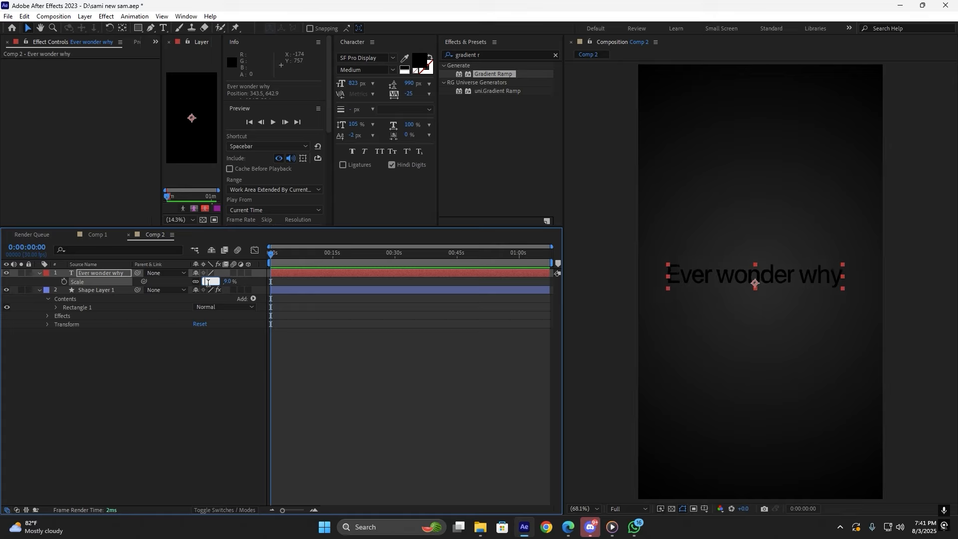
type("8")
key("Return")
left_click_drag(782, 282, 783, 285)
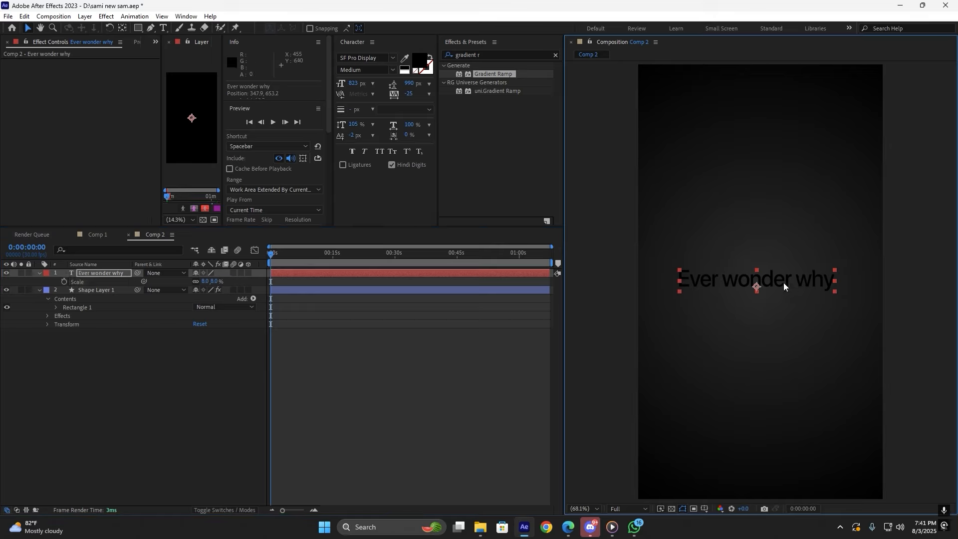
Set the text's font style to Bold and nudge it slightly lower to about 351, 668.
left_click(392, 70)
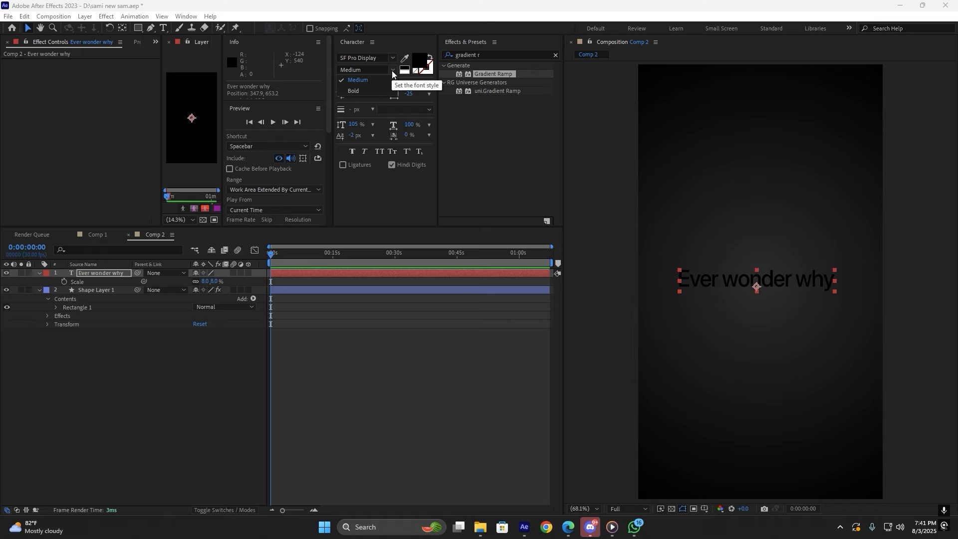
left_click(357, 90)
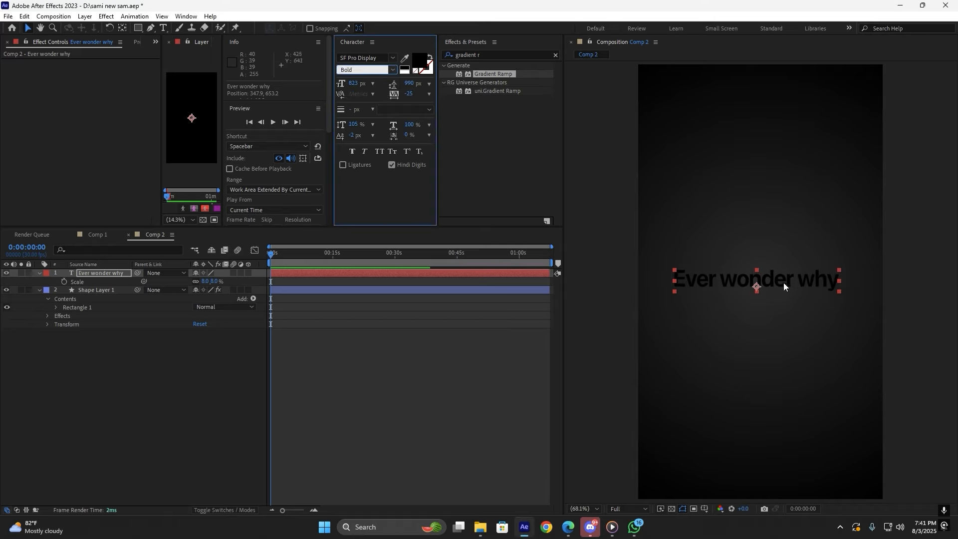
left_click_drag(783, 283, 785, 288)
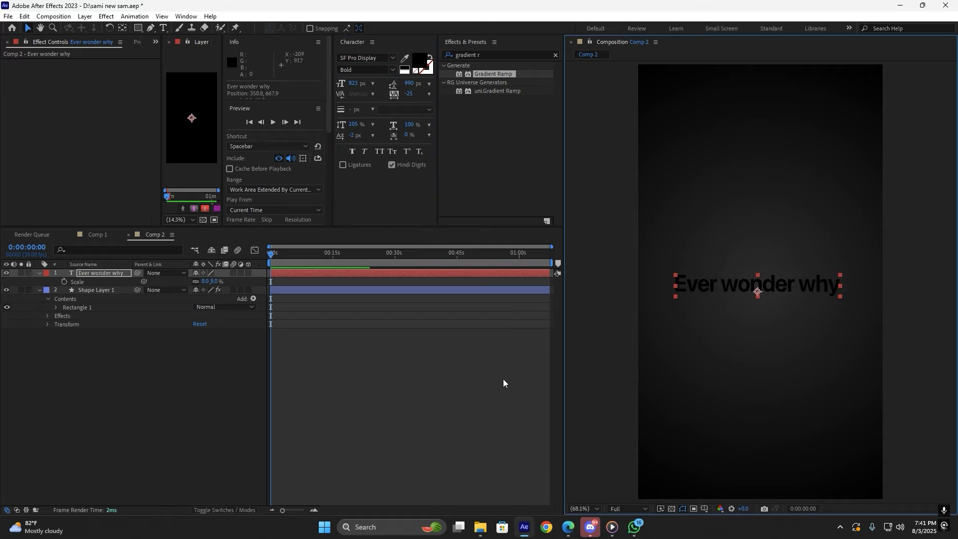
Set the "Ever wonder why" text layer's scale to 9%.
left_click(206, 282)
type("9")
key("Return")
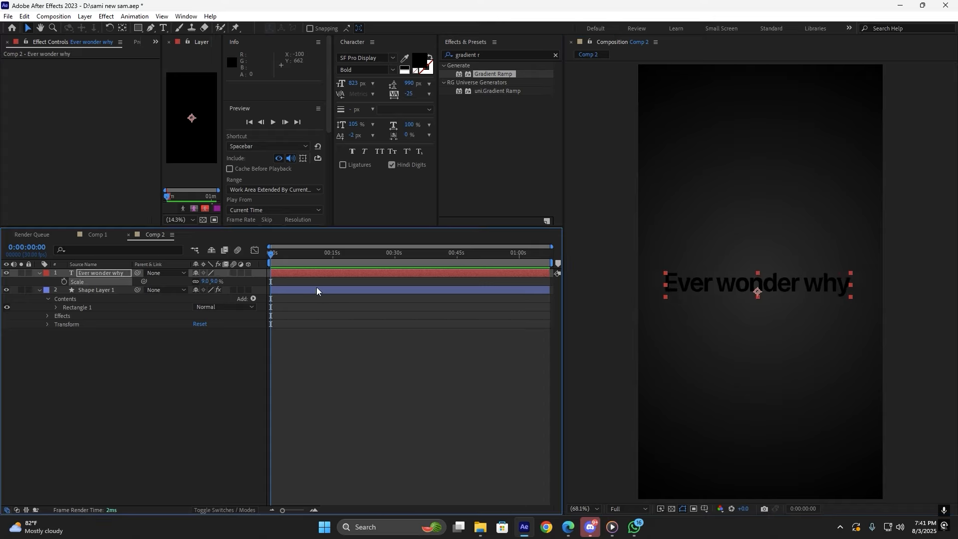
Set the text's fill colour to white (ffffff) and nudge the text slightly to centre it in the frame.
left_click(725, 288)
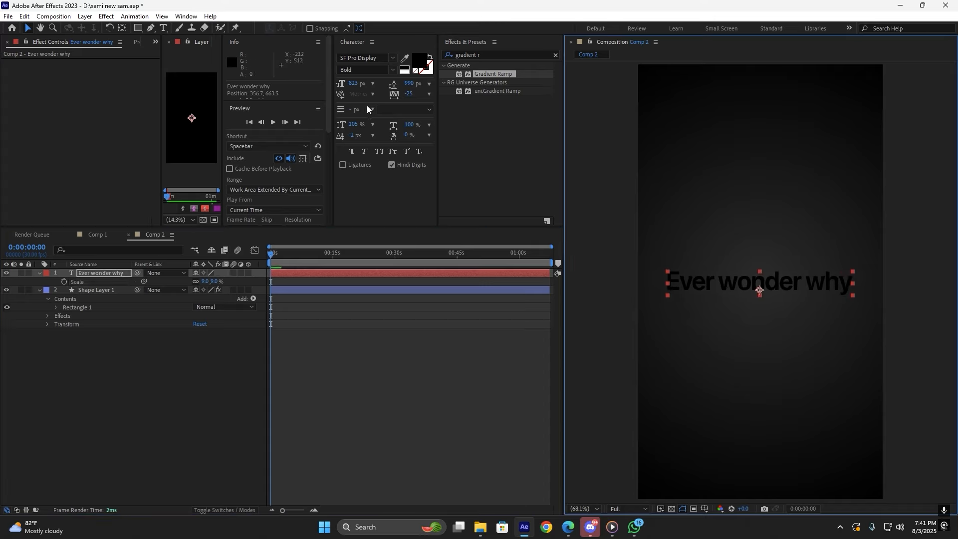
left_click(420, 63)
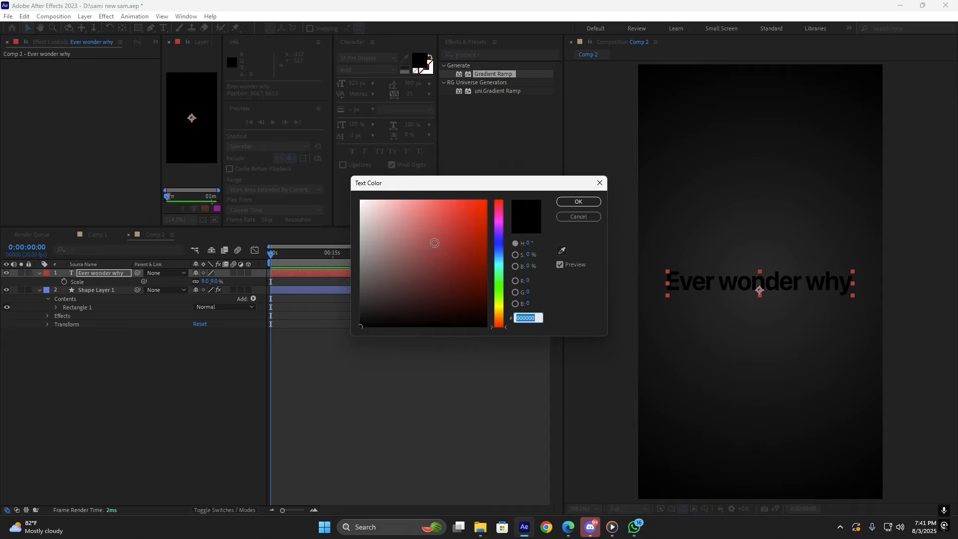
type("ffffff")
left_click(561, 201)
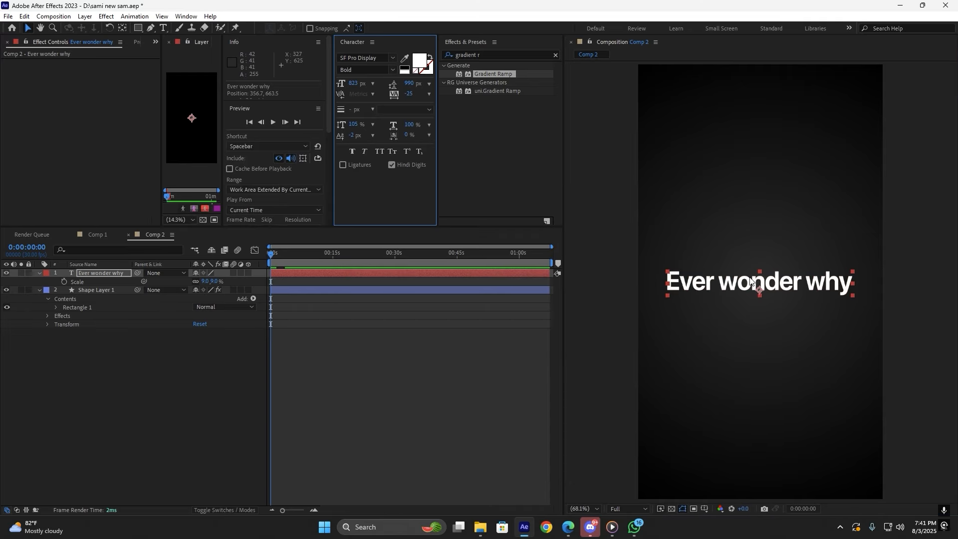
left_click_drag(752, 279, 751, 279)
left_click(385, 379)
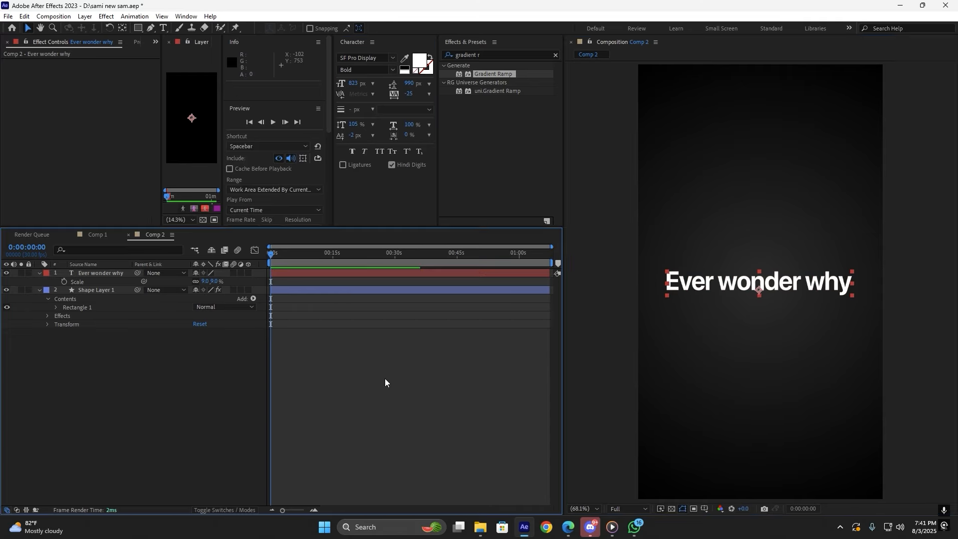
Apply the "sami glow" animation preset to the "Ever wonder why" text layer.
left_click(334, 272)
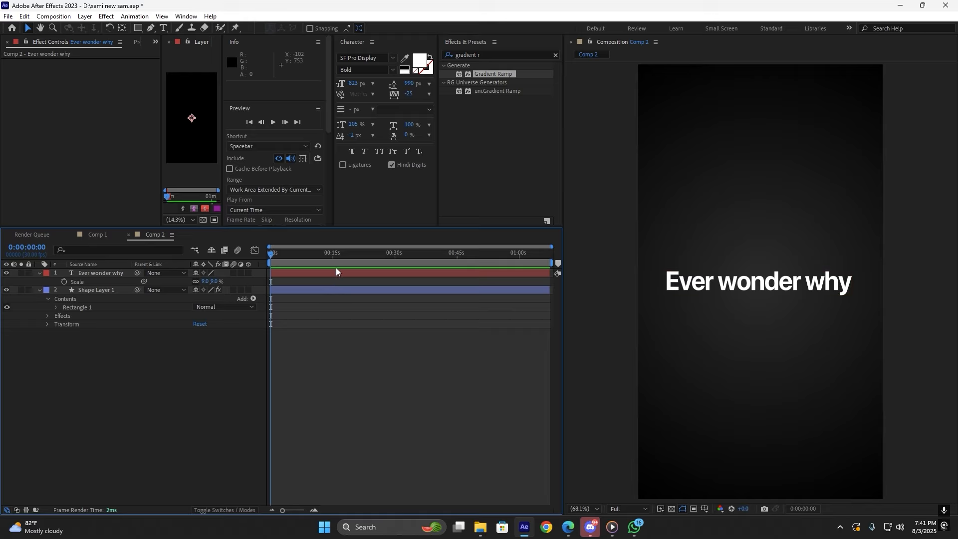
left_click(484, 54)
type("sami")
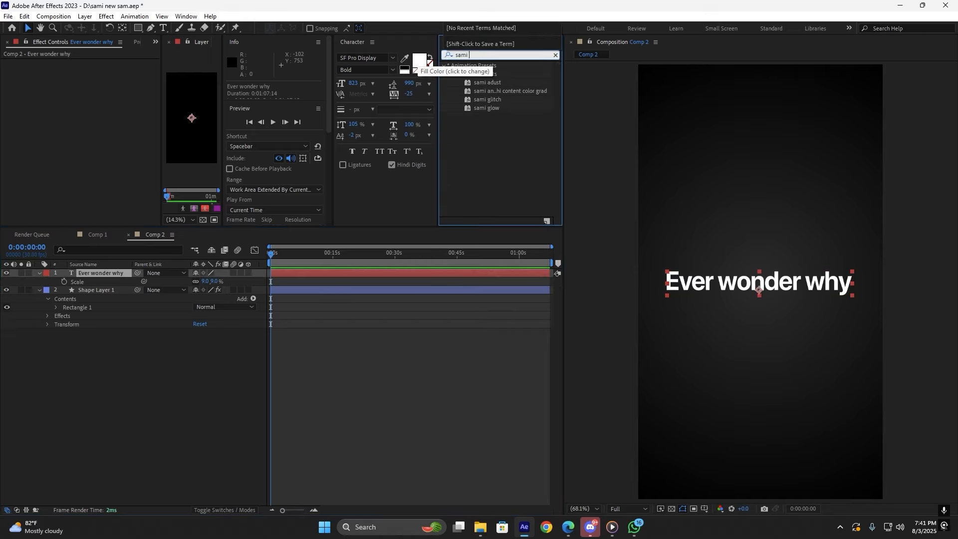
double_click(487, 108)
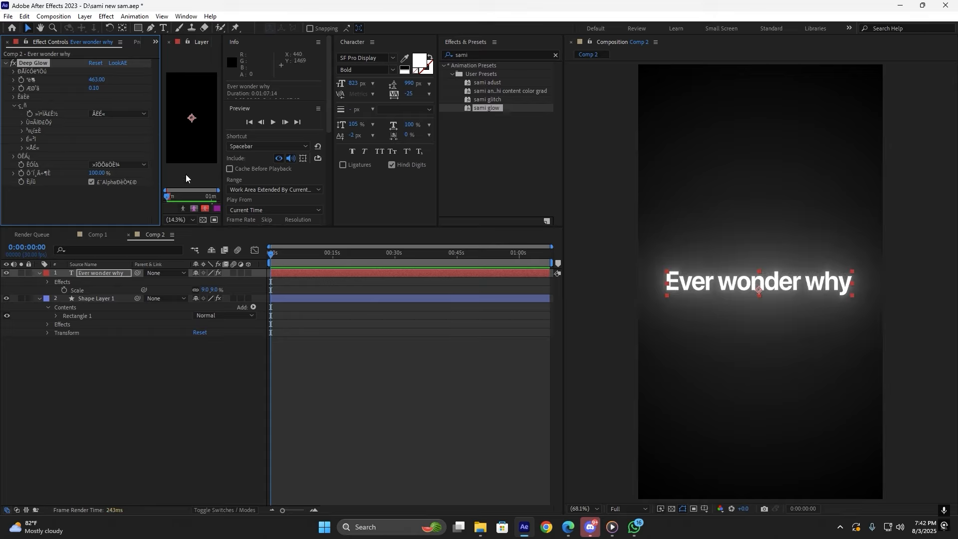
Lower the text's Deep Glow exposure to 0.03 and nudge the text slightly to about 355, 664.
left_click_drag(95, 88, 94, 88)
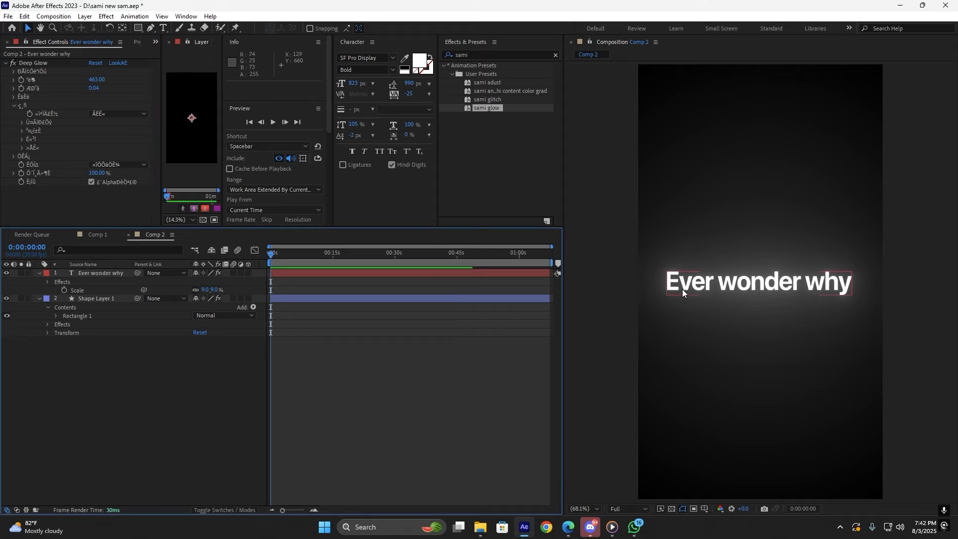
left_click(98, 88)
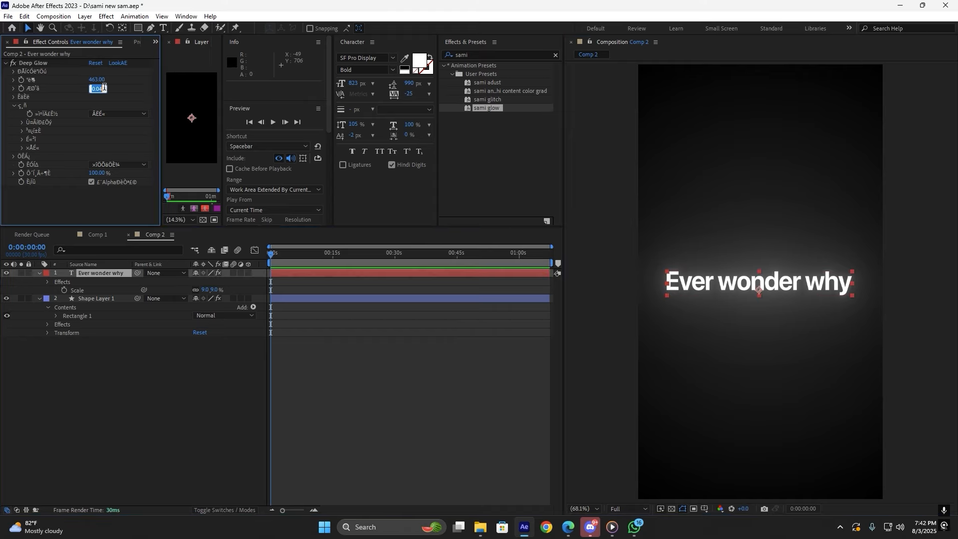
key("Return")
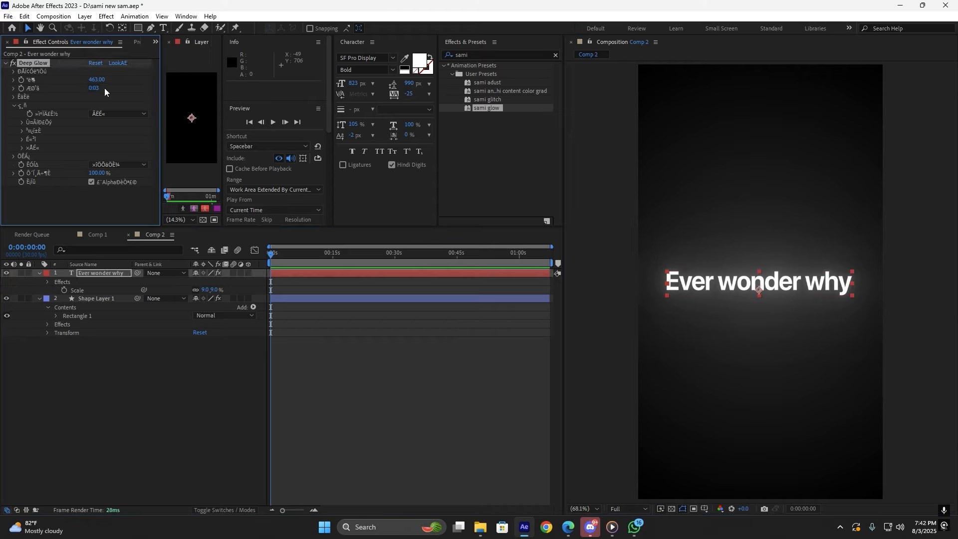
left_click(733, 287)
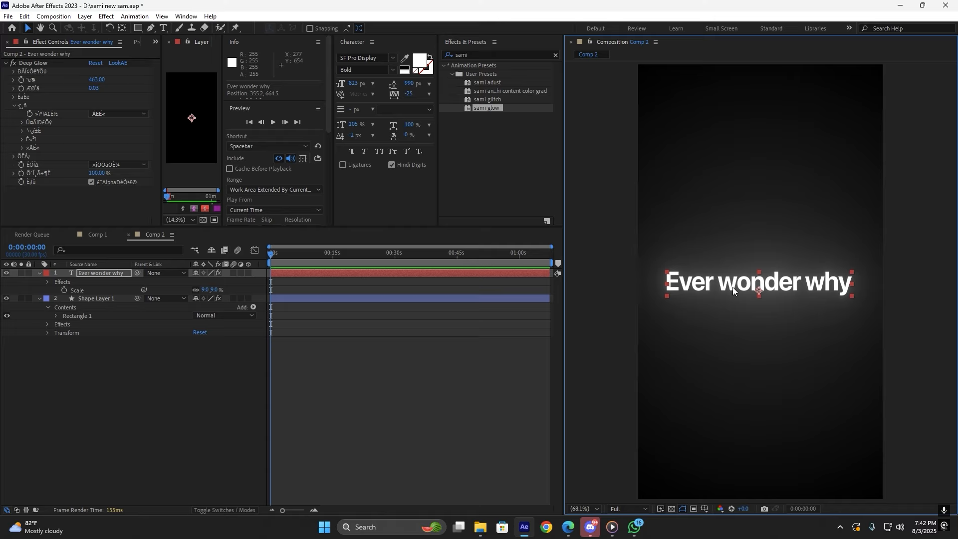
left_click(402, 407)
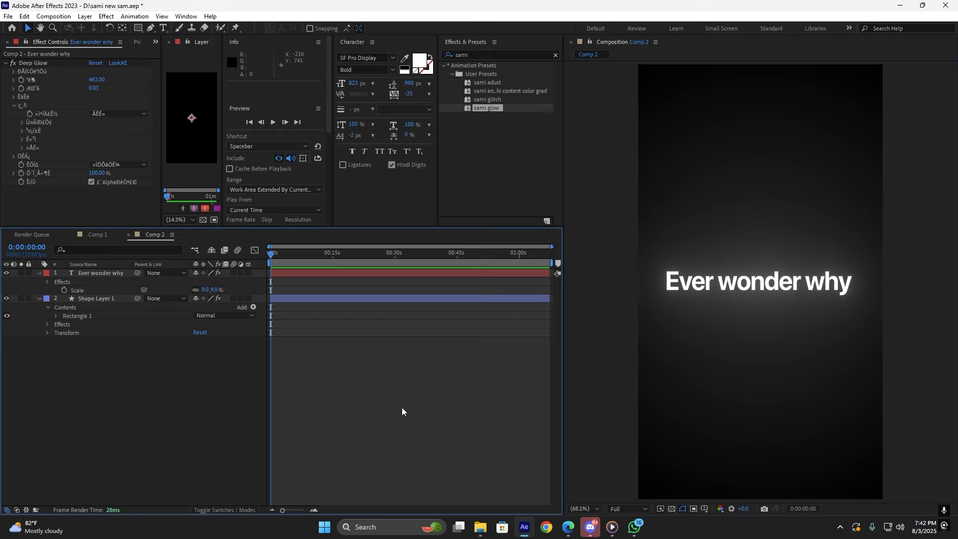
Nudge the text slightly lower and apply the "apple ani" animation preset to the text layer.
left_click(377, 274)
key("ctrl+5")
left_click(398, 373)
left_click(696, 291)
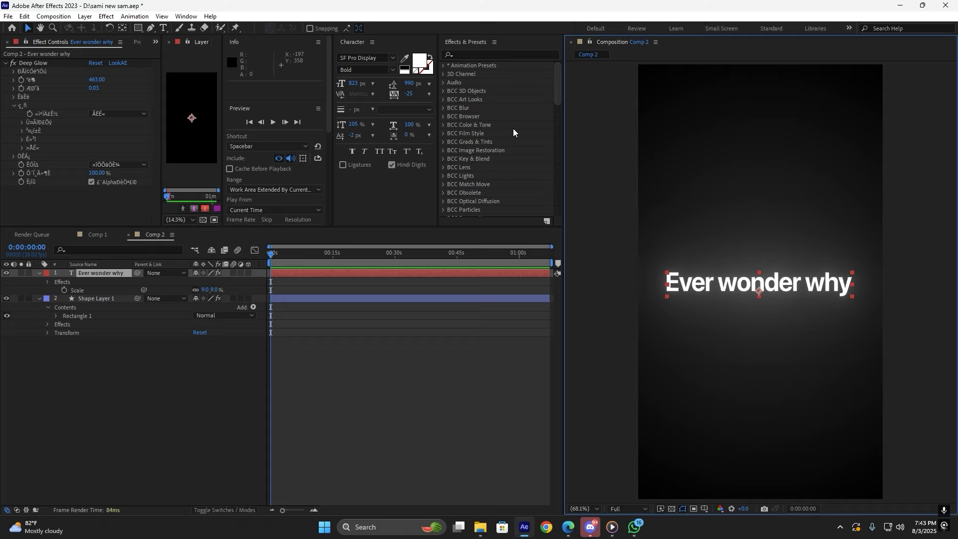
left_click(468, 55)
type("apple")
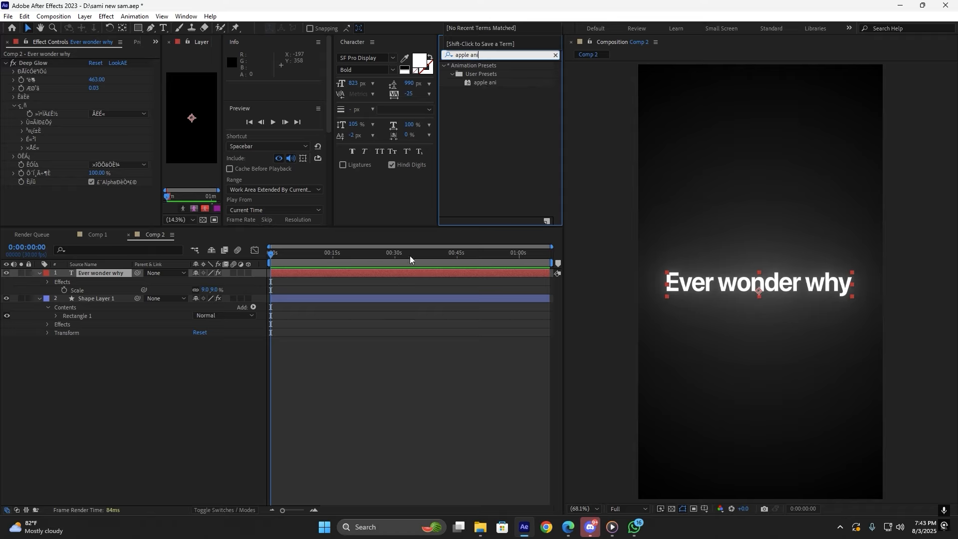
type(" ani")
double_click(483, 81)
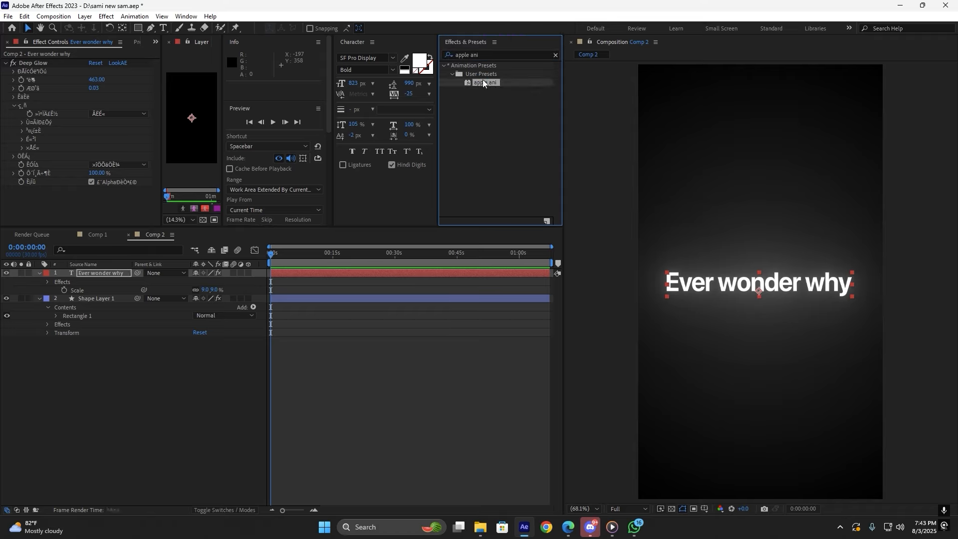
left_click(26, 30)
Move the text's second Range Selector Start keyframe to 0:00:01:17 and save the project.
left_click(289, 289)
left_click(283, 276)
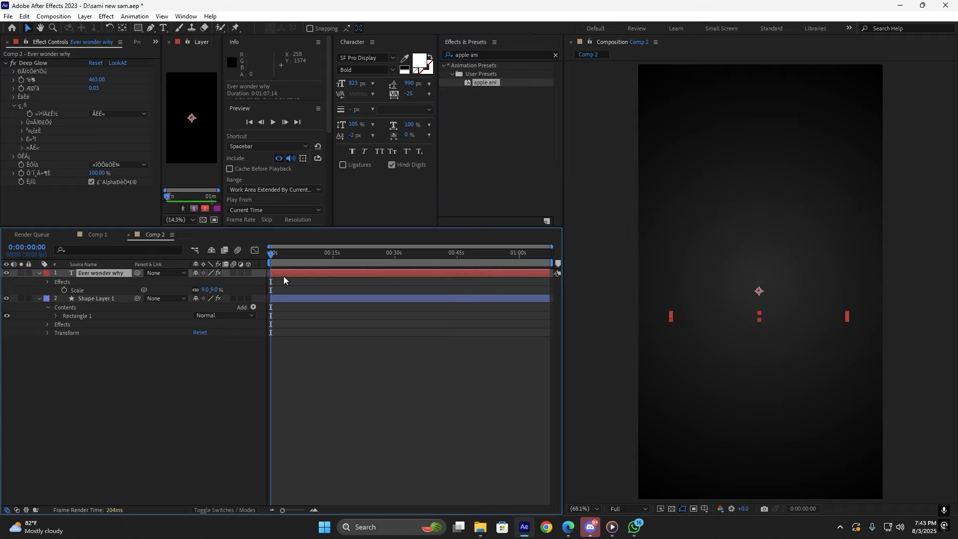
key("u")
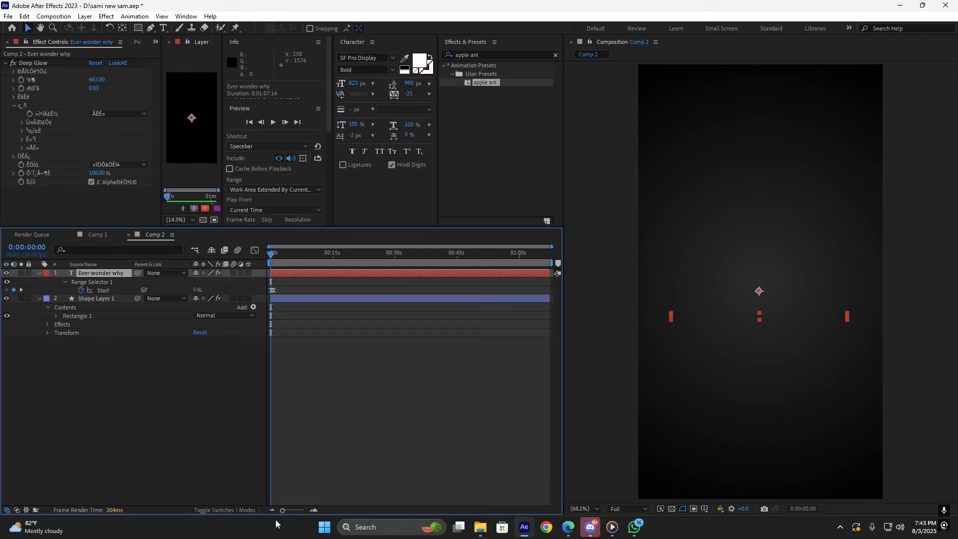
left_click_drag(283, 510, 300, 510)
left_click_drag(293, 291, 297, 292)
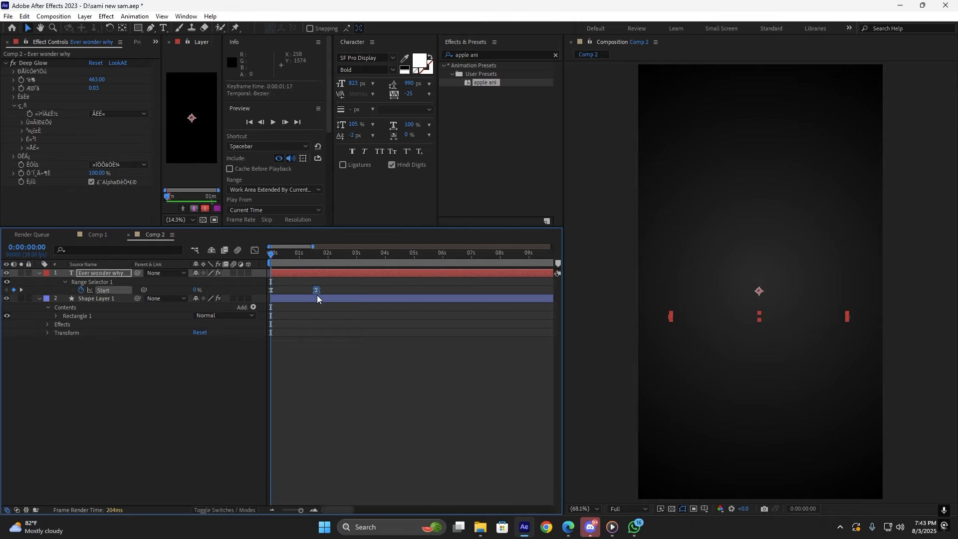
key("space")
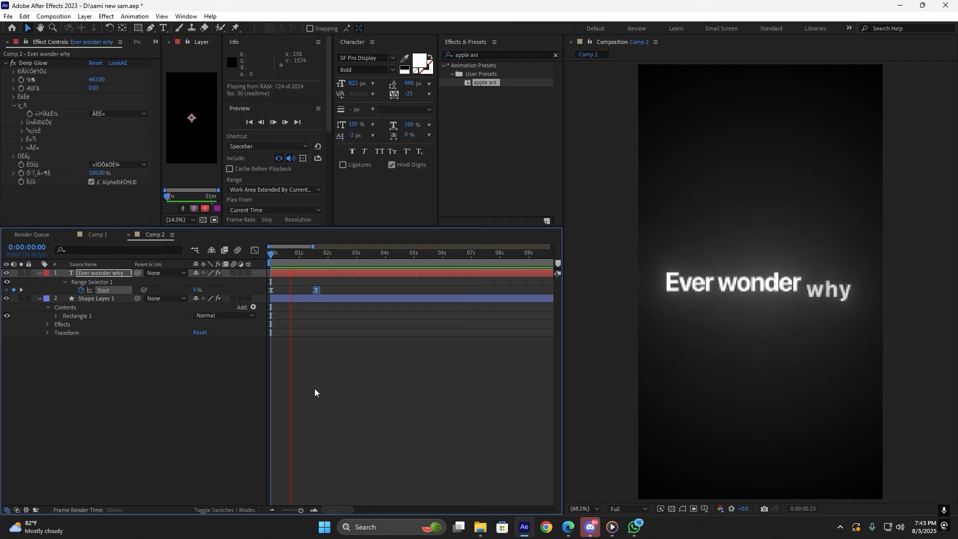
key("space")
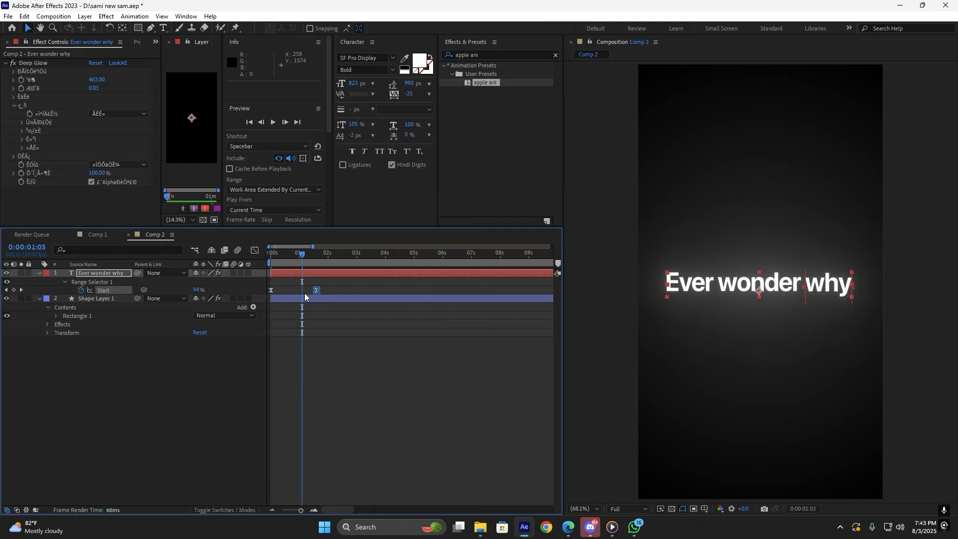
key("ctrl+s")
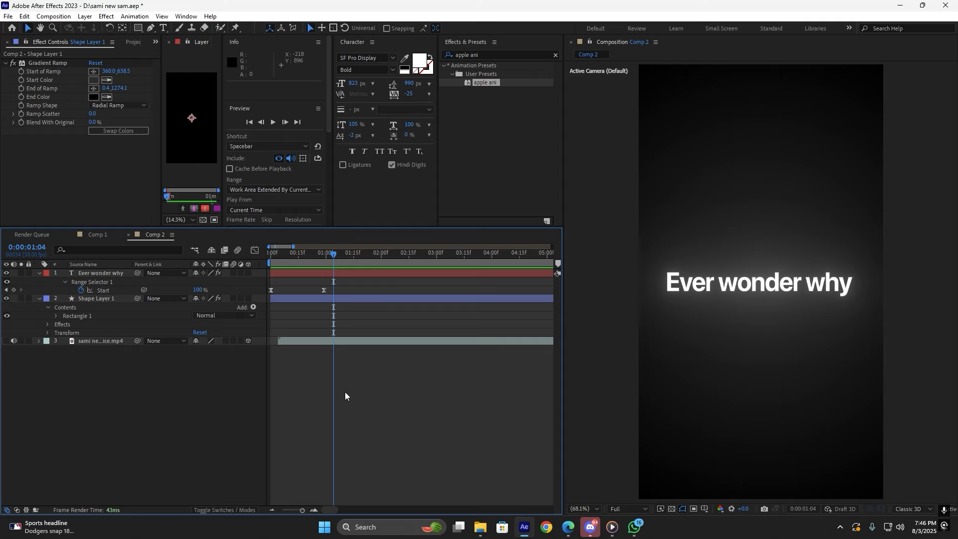
Add a one-node camera to the composition with the default settings.
right_click(244, 372)
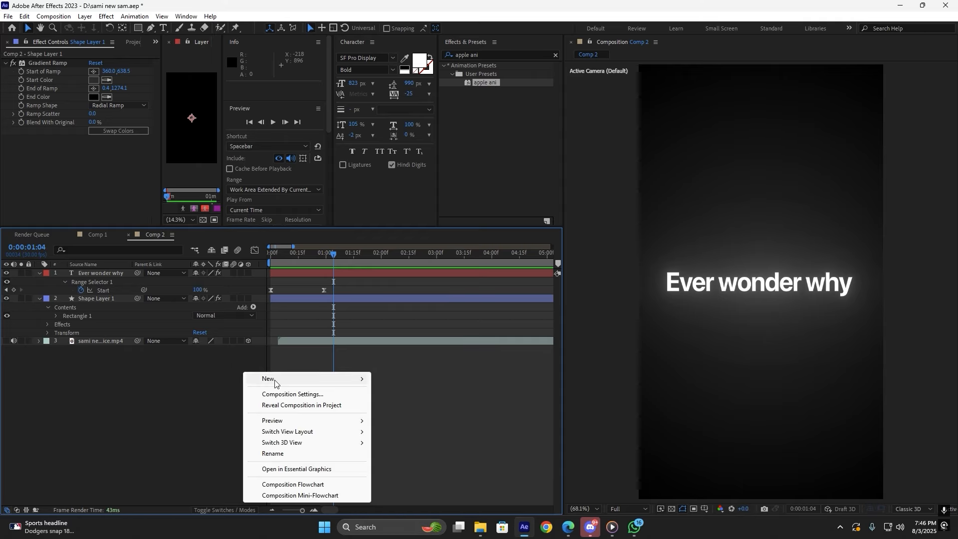
mouse_move(275, 380)
left_click(403, 428)
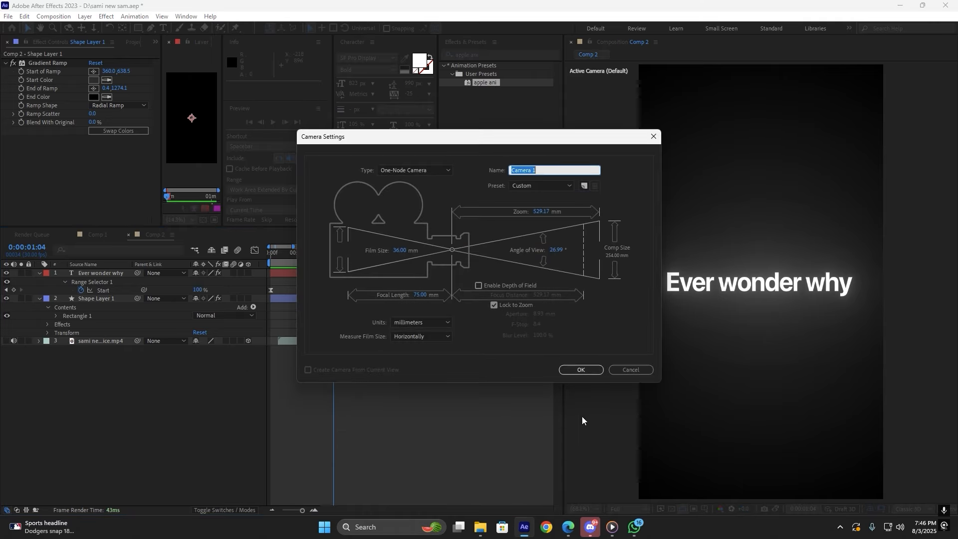
left_click(581, 371)
Make the "Ever wonder why" text layer and the background shape layer 3D.
left_click(108, 308)
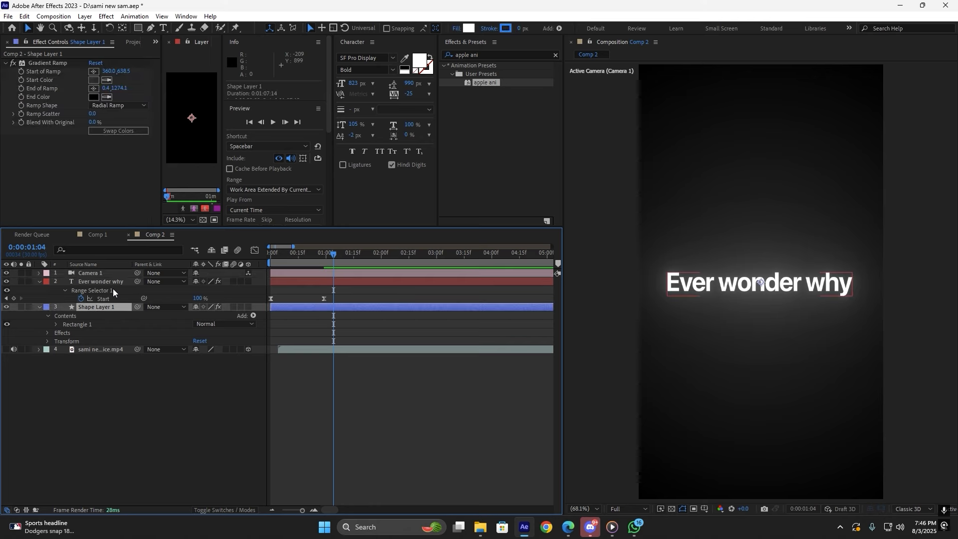
left_click(110, 282, "ctrl")
left_click(249, 281)
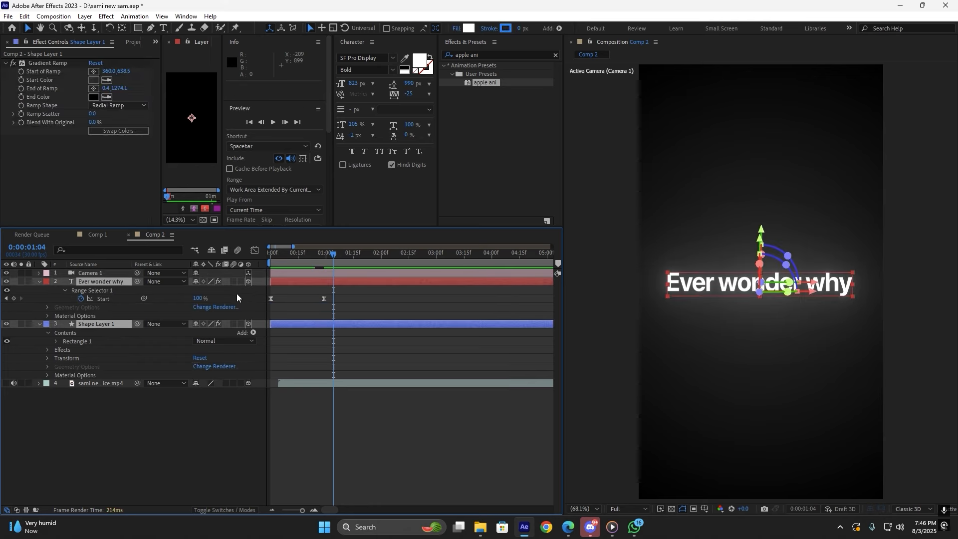
left_click(296, 300)
Keyframe the camera's position at 0:00:01:02, and pull it back to Z -2194 at 0:00:01:18.
left_click(98, 274)
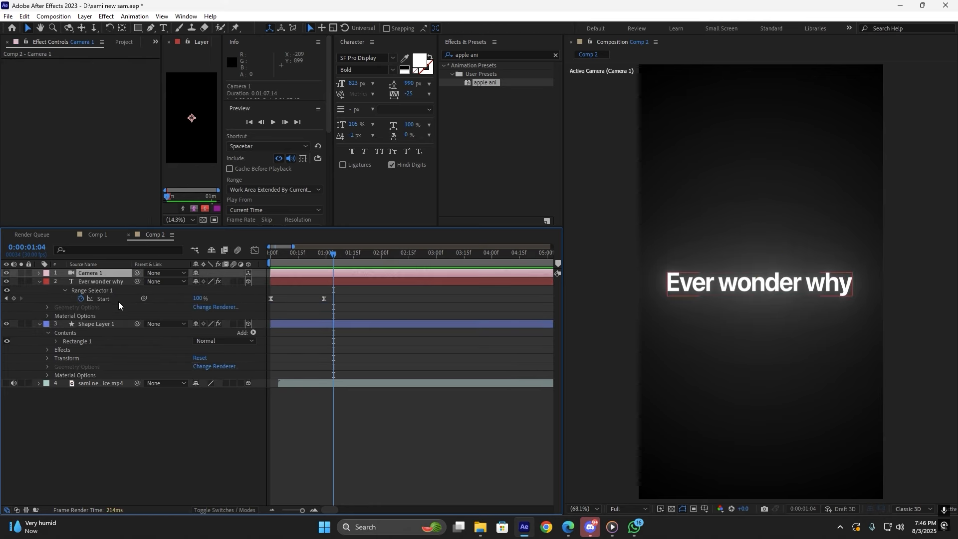
key("p")
left_click(64, 282)
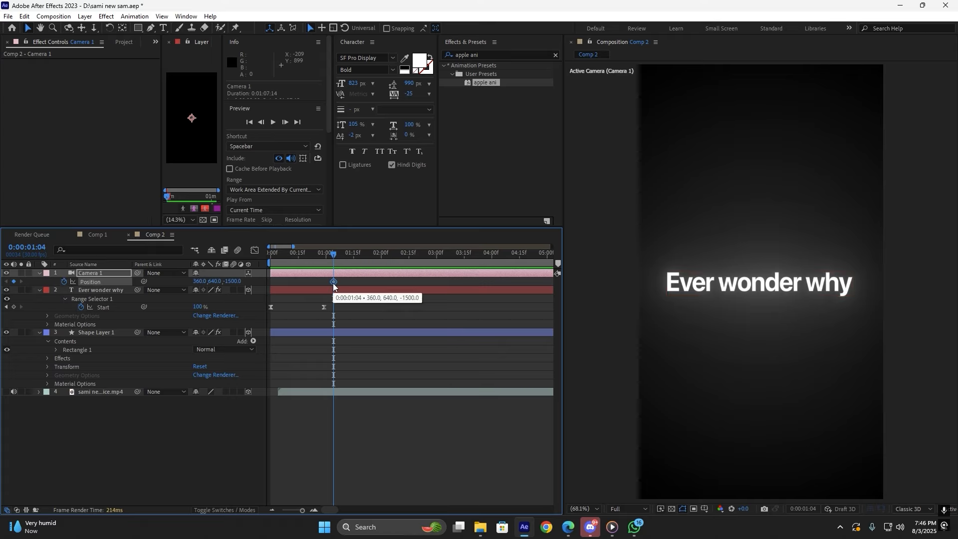
left_click_drag(334, 282, 358, 265)
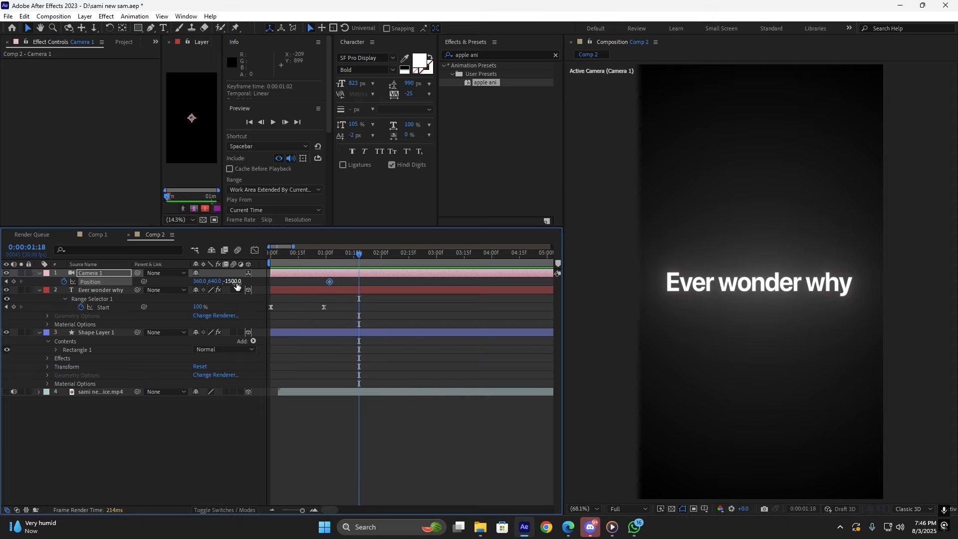
left_click_drag(236, 284, 3, 283)
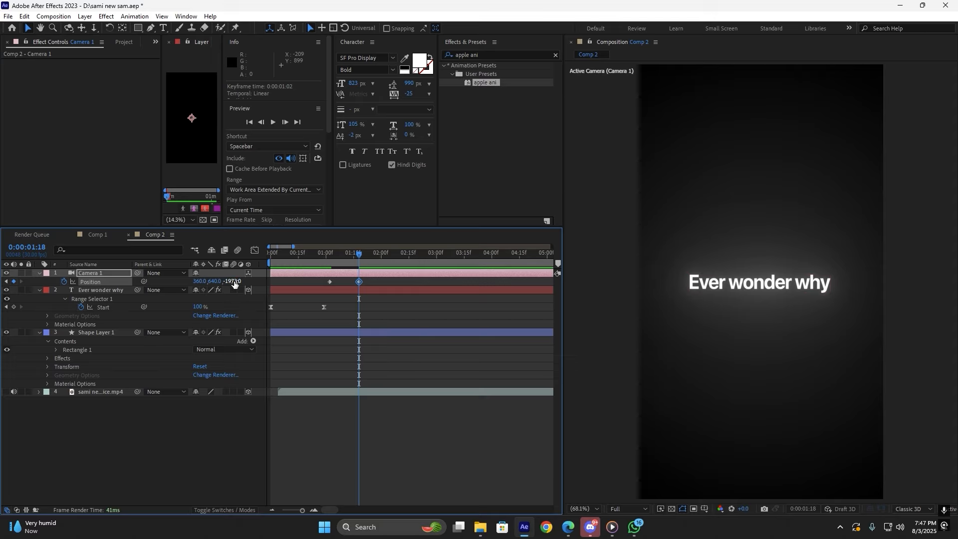
left_click_drag(230, 283, 120, 283)
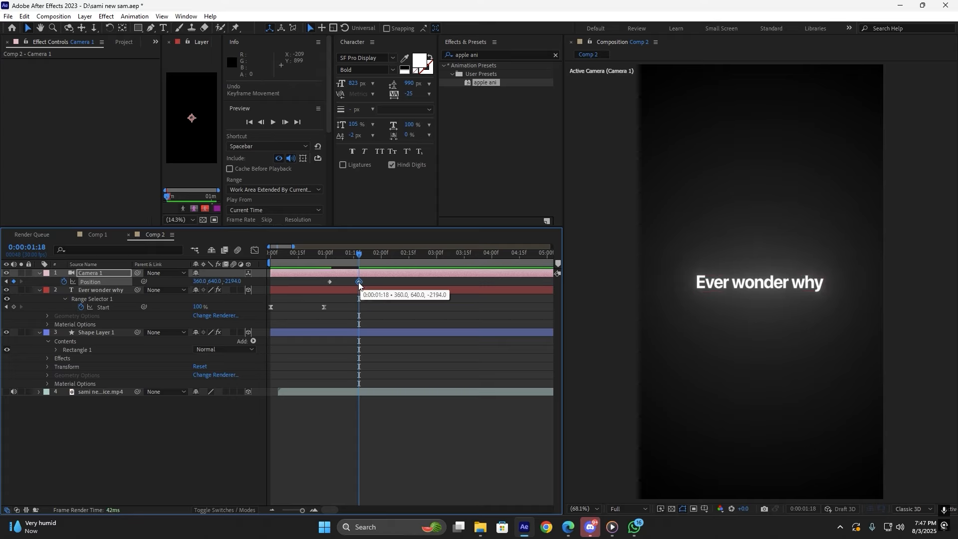
Move the camera's second position keyframe to just before the two-second mark and preview the animation from the start.
left_click_drag(359, 282, 271, 270)
left_click(380, 311)
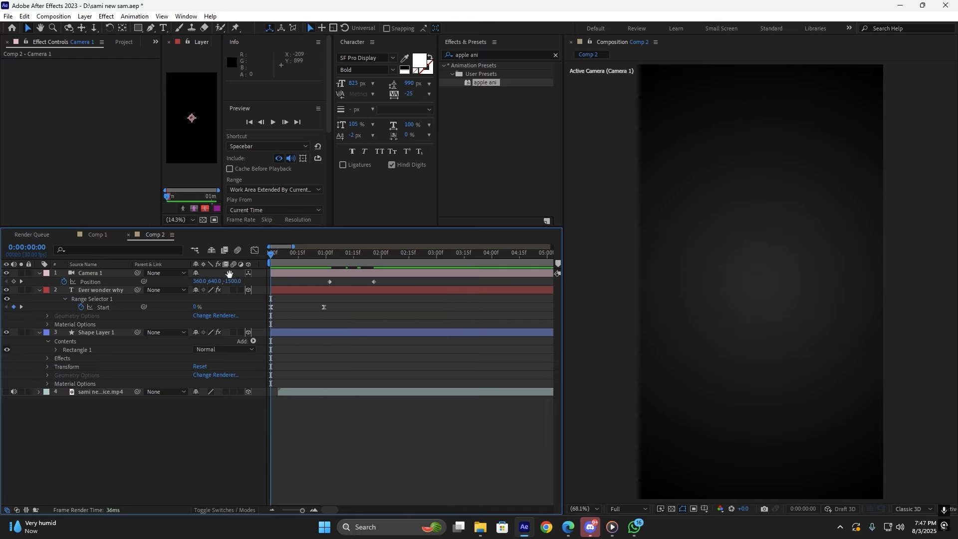
key("space")
key("space")
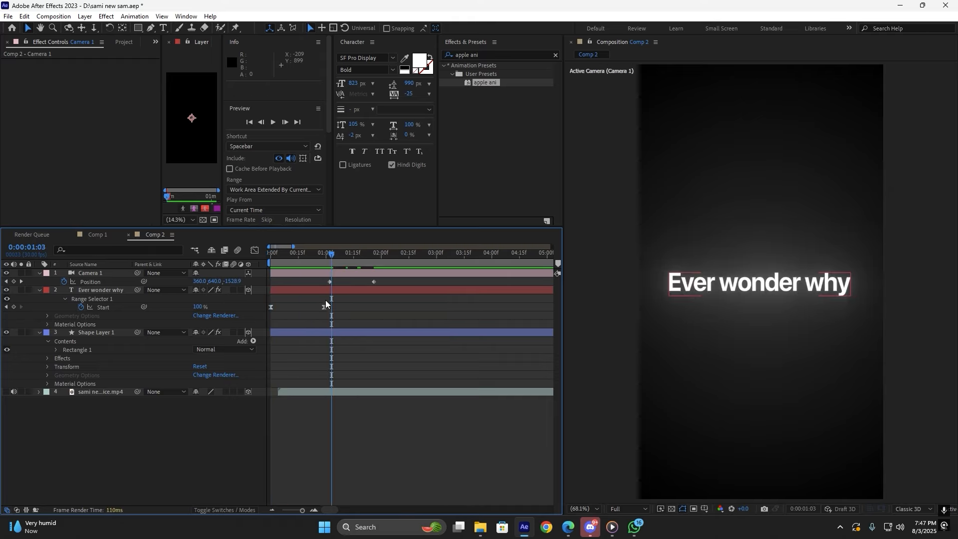
Slide the camera layer earlier so its first position keyframe falls at 0:00:00:25, and preview the animation.
left_click_drag(333, 257, 255, 275)
key("space")
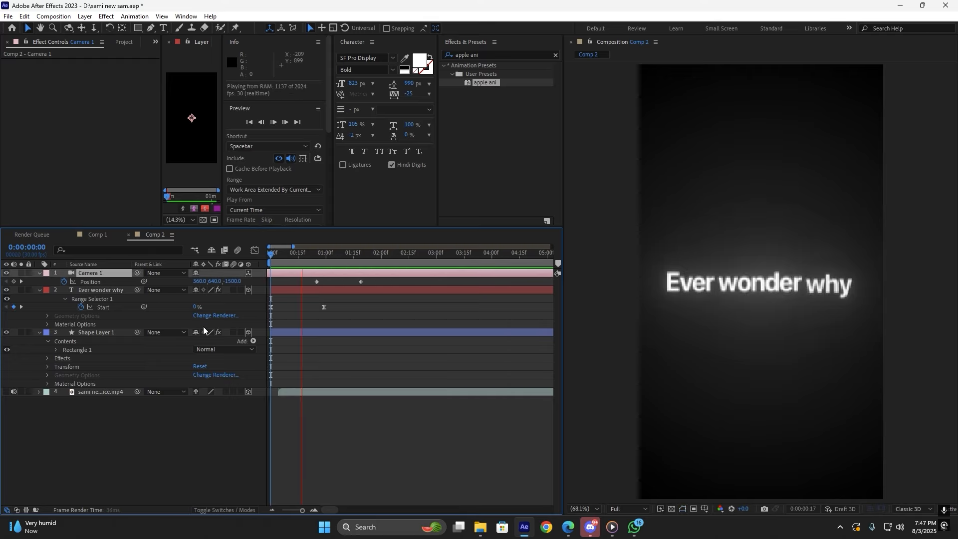
key("space")
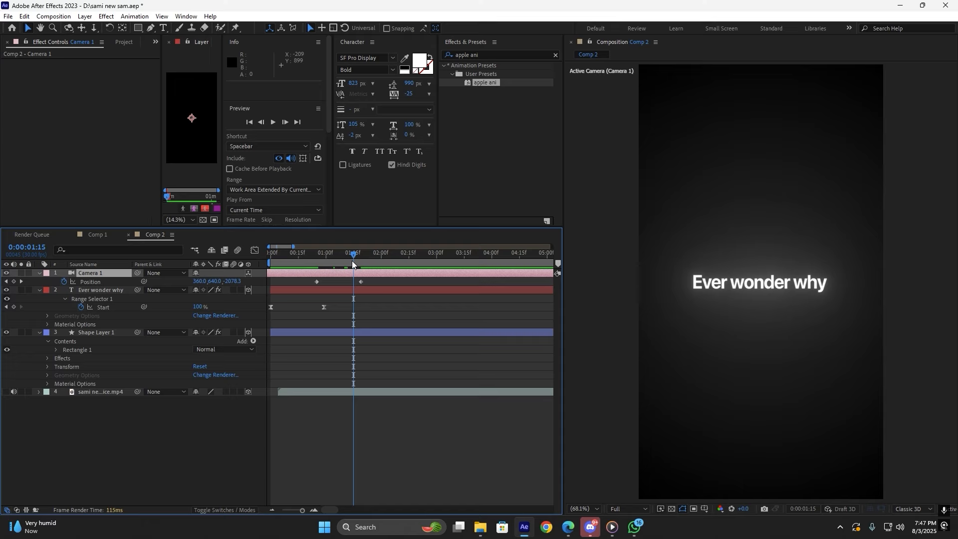
Move the camera's second position keyframe to 0:00:01:08 to shorten the pull-back.
left_click_drag(353, 259, 341, 288)
left_click(361, 282)
left_click(351, 299)
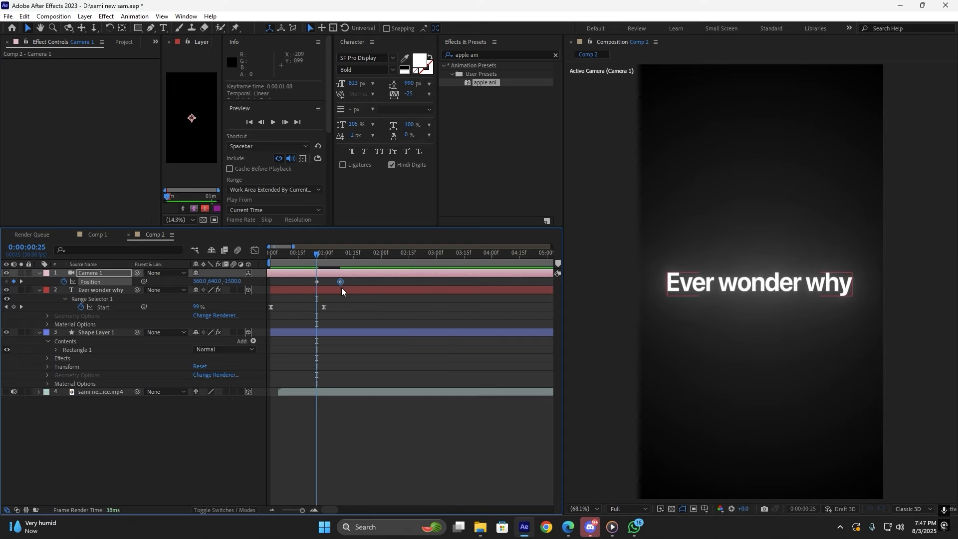
Preview the animation from the start, and split the gradient background layer at 0:00:00:25.
key("Home")
key("space")
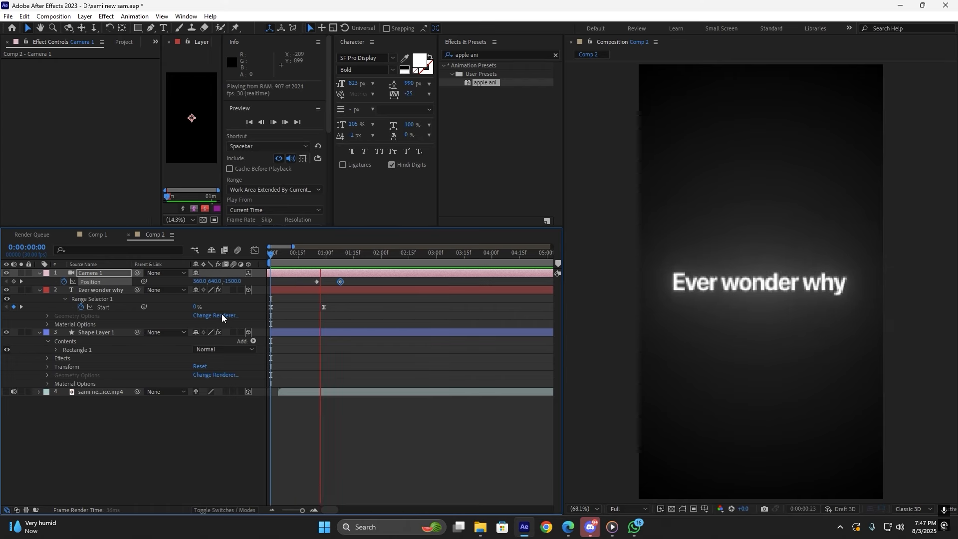
key("ctrl+z")
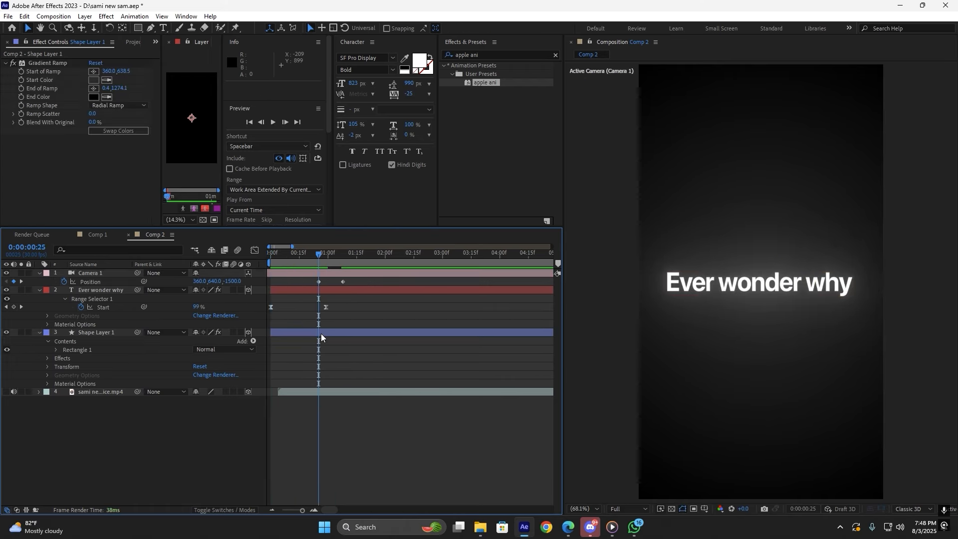
left_click(322, 333)
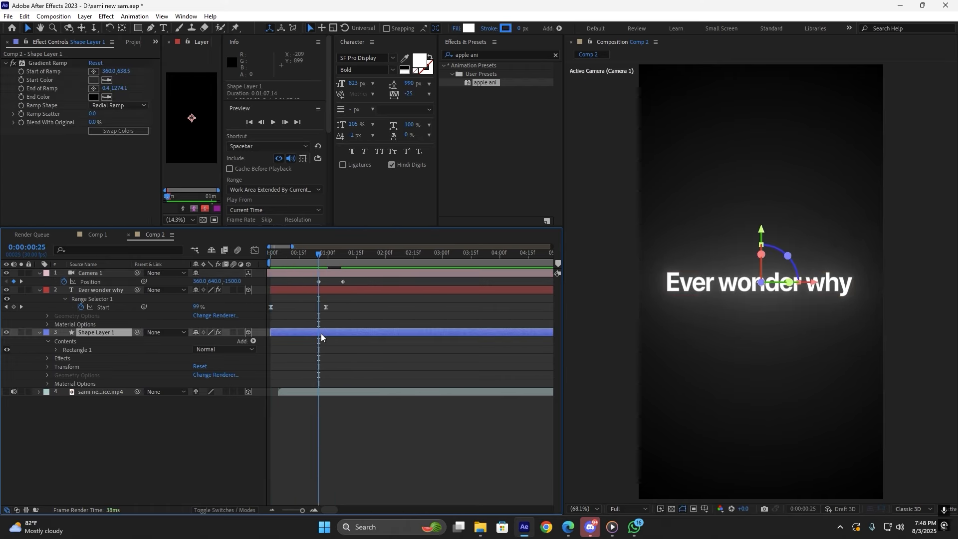
key("ctrl+shift+d")
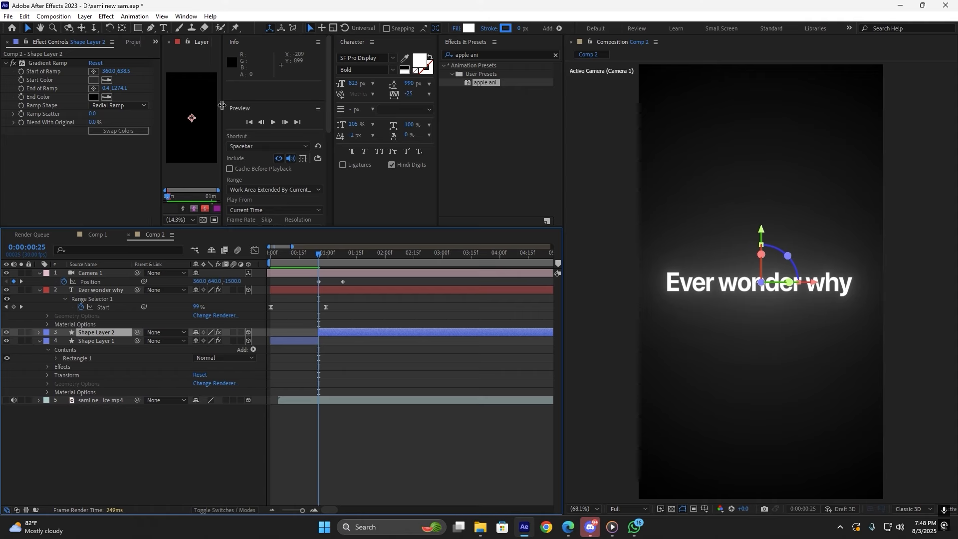
Recolor the second background segment's Gradient Ramp with a white end color and a light gray D3CFCF start color.
left_click(93, 97)
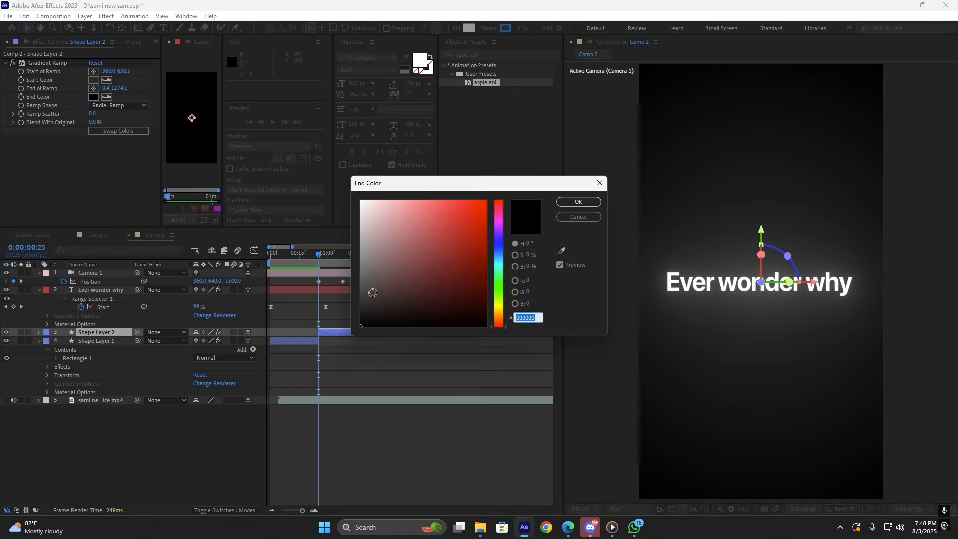
left_click_drag(370, 293, 358, 200)
left_click(578, 202)
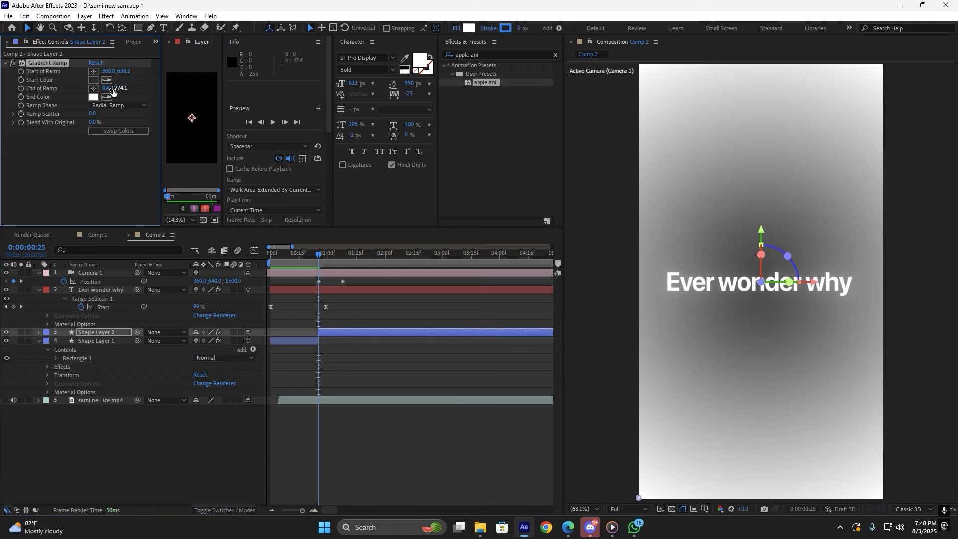
left_click(93, 80)
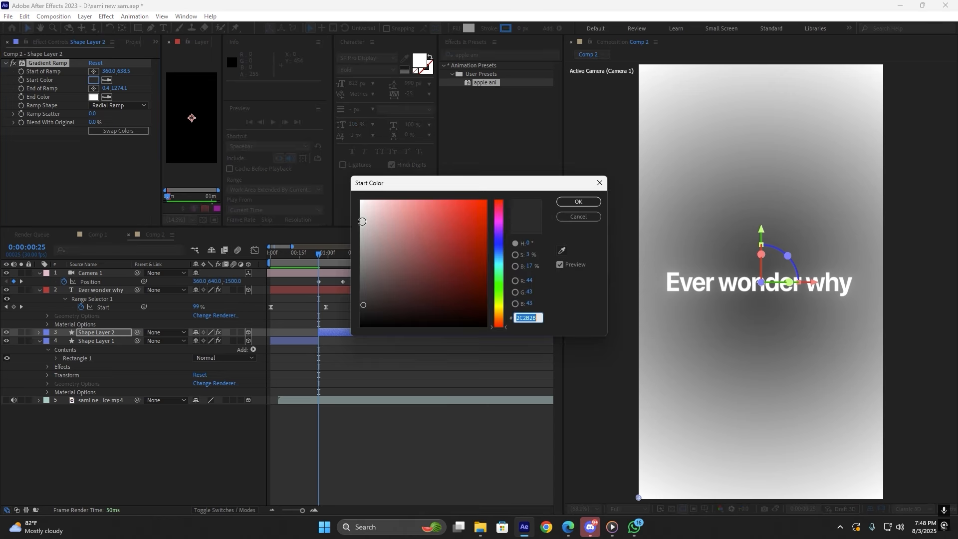
left_click(362, 221)
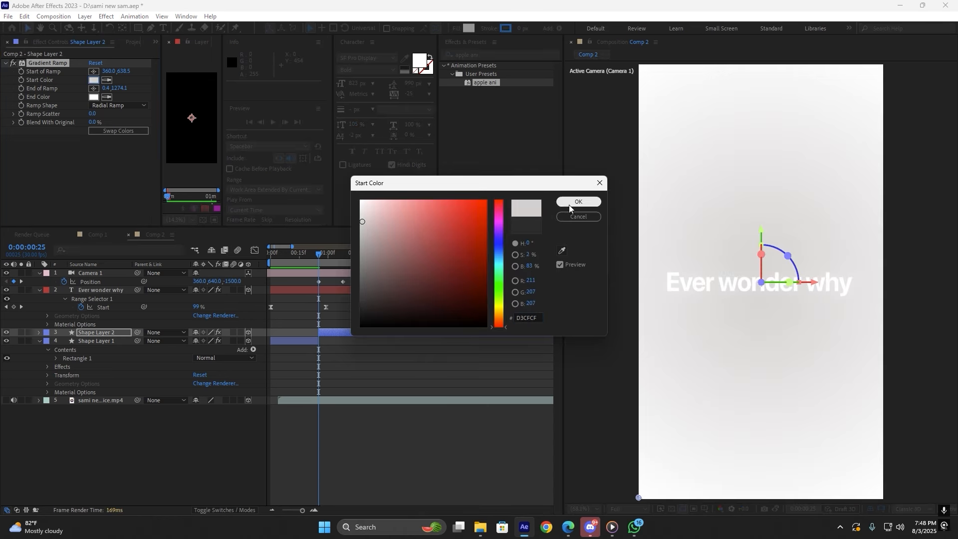
left_click(570, 202)
Trim the end of the "Ever wonder why" layer to 0:00:00:25, and slide the camera layer four frames earlier.
left_click(346, 293)
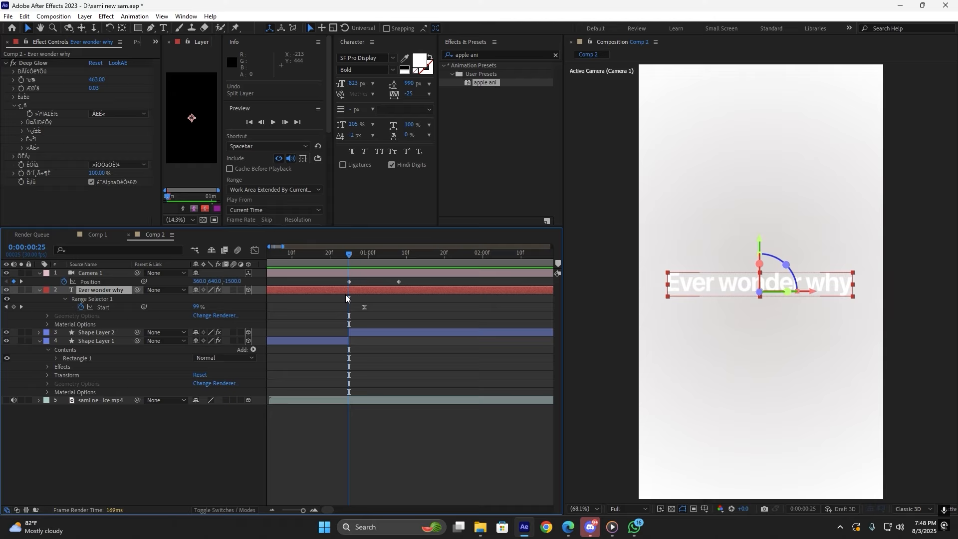
key("alt+bracketright")
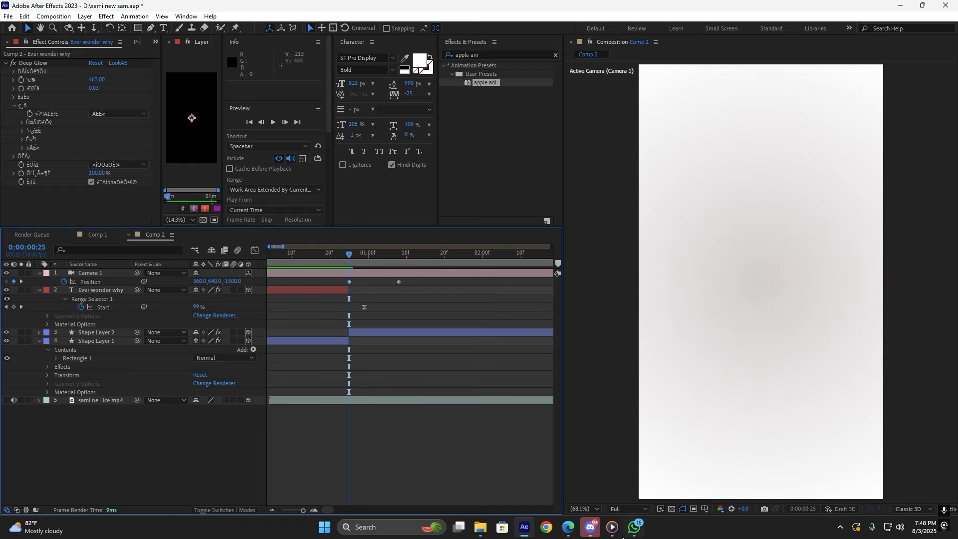
left_click_drag(355, 271, 338, 274)
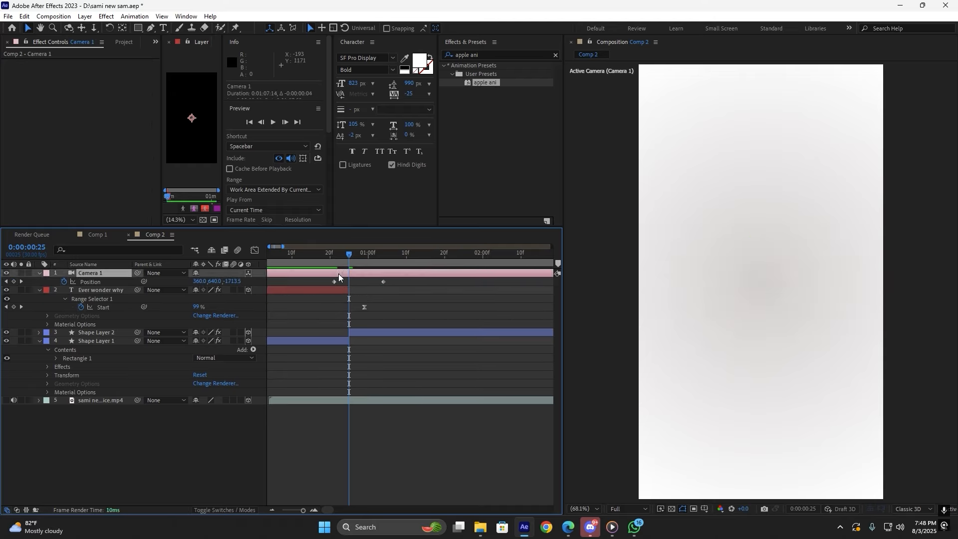
key("minus")
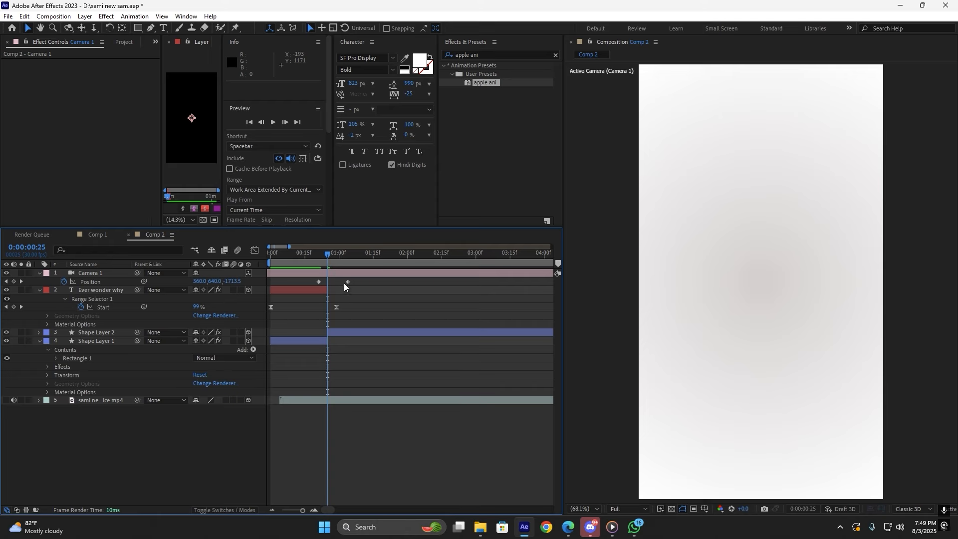
Save the project, and draw a wide rectangle about 599 by 151 px across the middle of the frame as a new shape layer.
key("ctrl+s")
key("q")
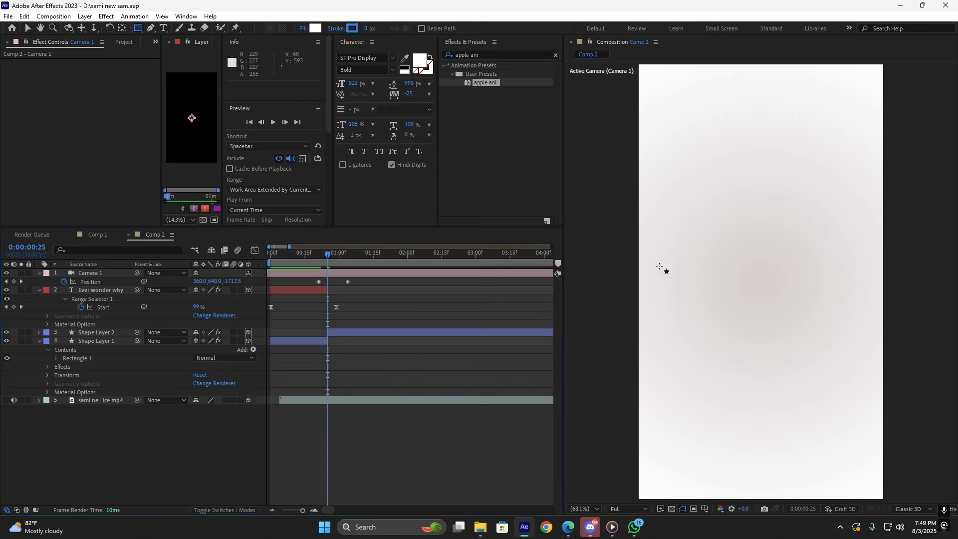
mouse_move(660, 260)
left_mouse_down()
mouse_move(777, 303)
mouse_move(865, 311)
left_mouse_up()
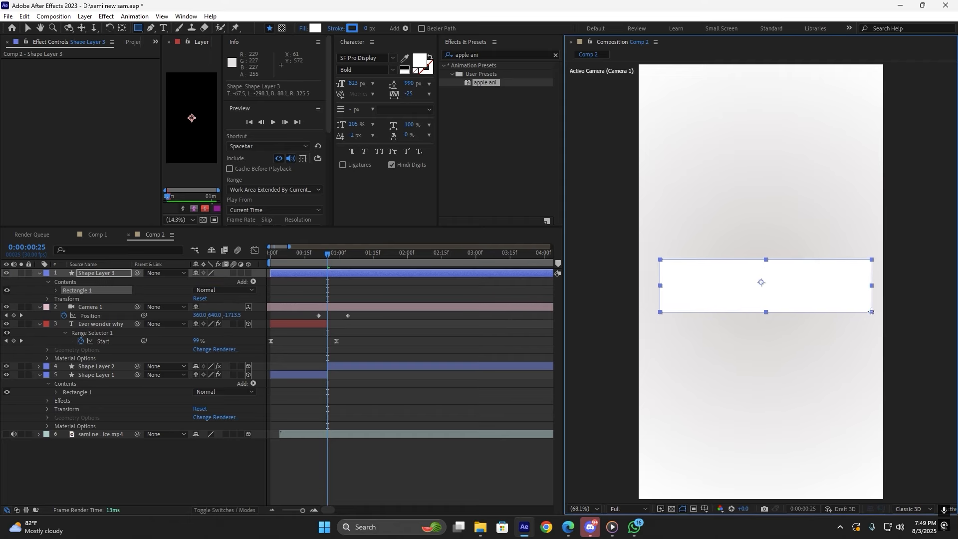
Set the new rectangle's fill color to blue 007AFF.
left_click(55, 291)
left_click(340, 278)
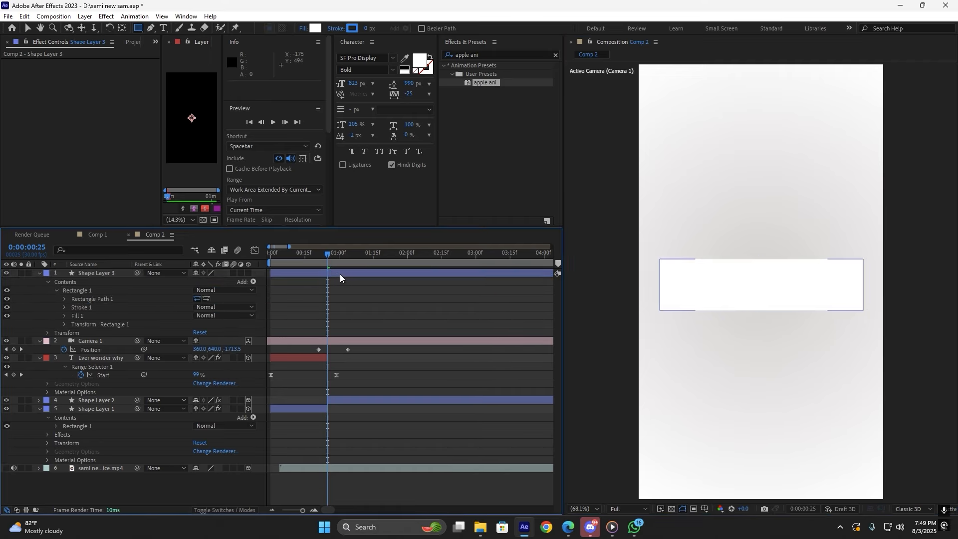
left_click(339, 272)
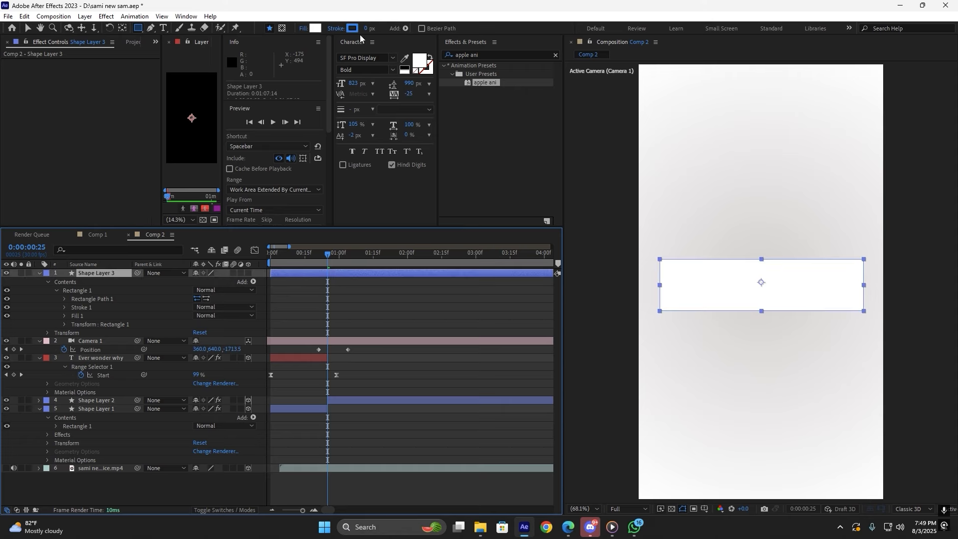
left_click(315, 29)
type("00")
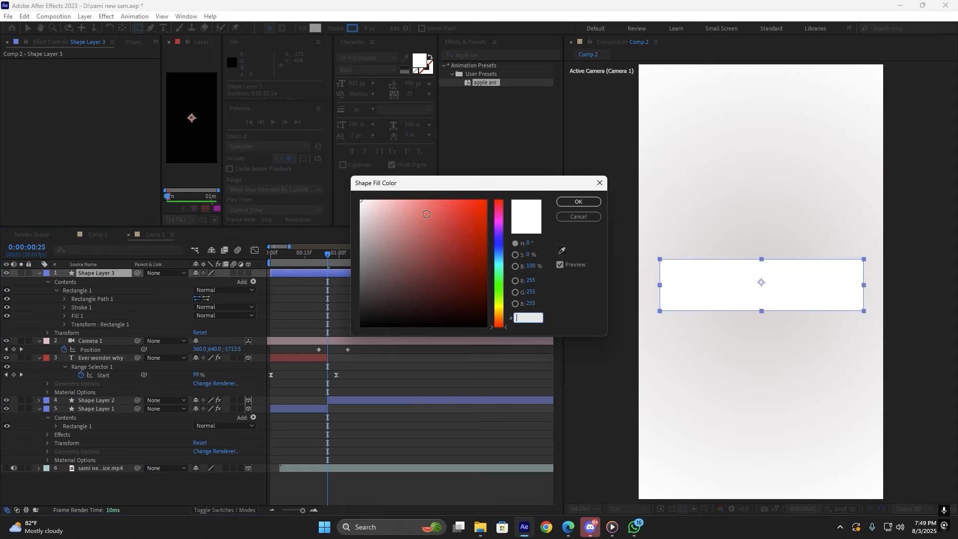
type("7AFF")
key("Return")
Round the blue rectangle's corners with a Roundness of 20 in its rectangle path properties.
left_click(65, 299)
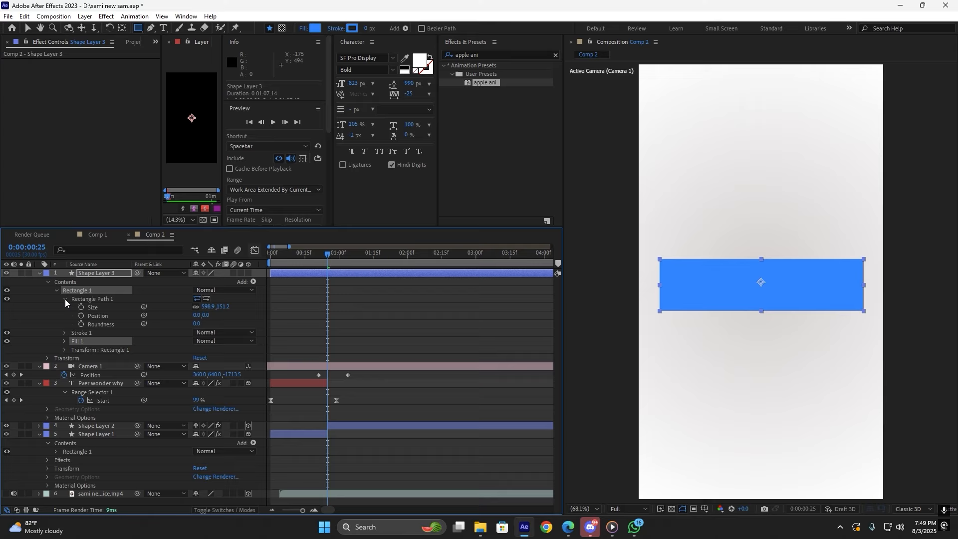
left_click(65, 299)
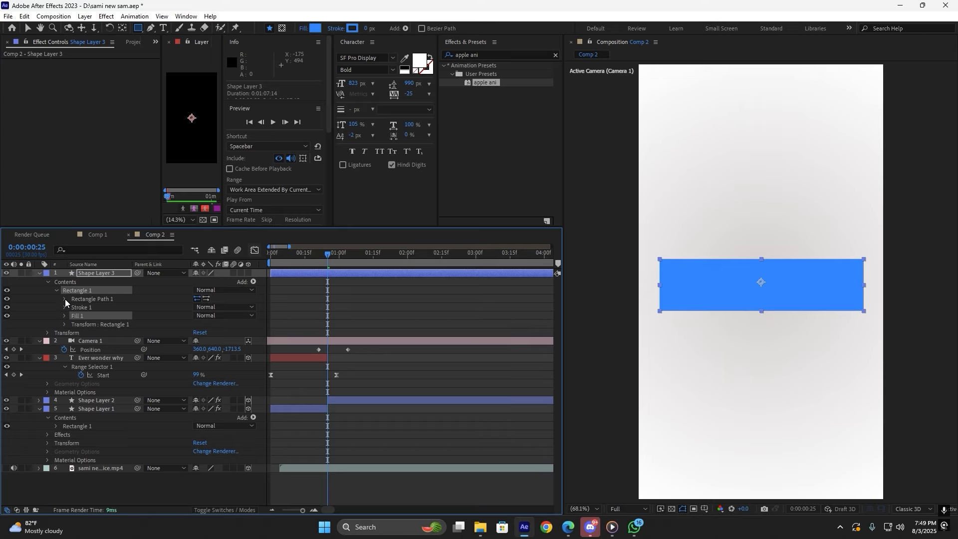
left_click(65, 299)
left_click(421, 321)
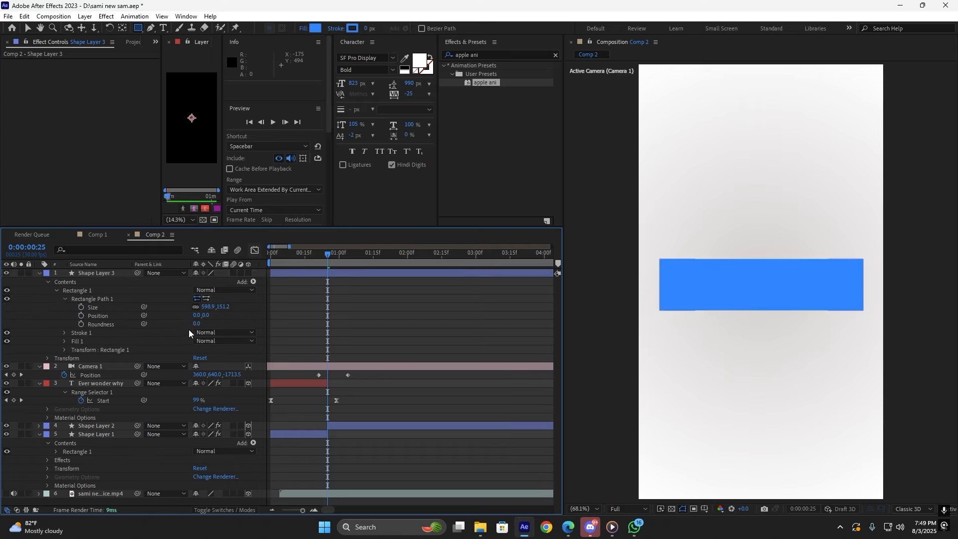
left_click_drag(197, 324, 208, 328)
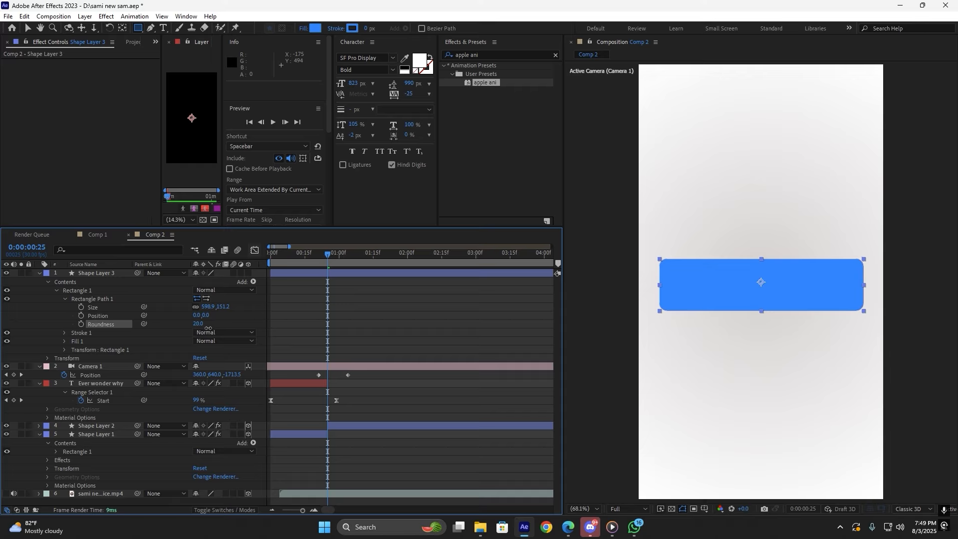
left_click(290, 317)
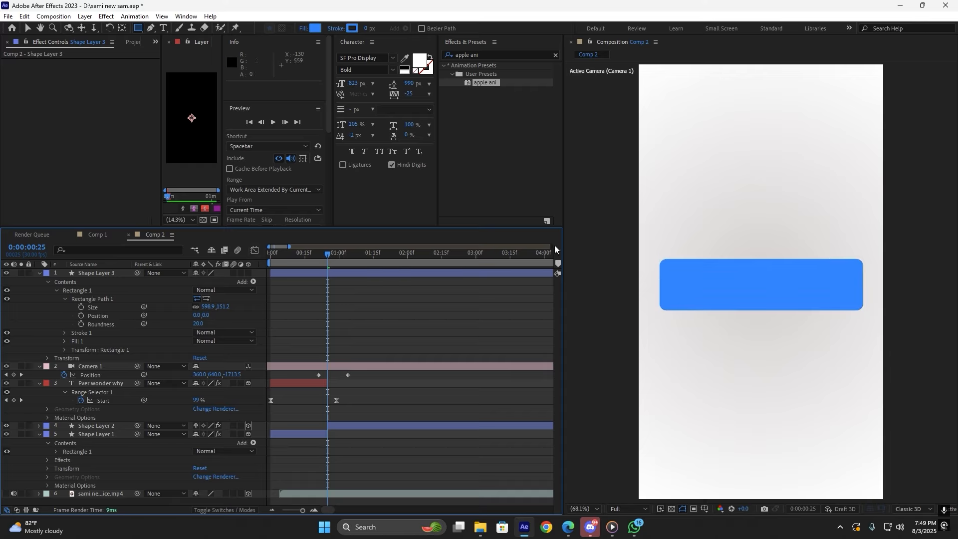
Nudge the blue rectangle with the Selection tool to position about 357, 643.
left_click(30, 30)
left_click(762, 292)
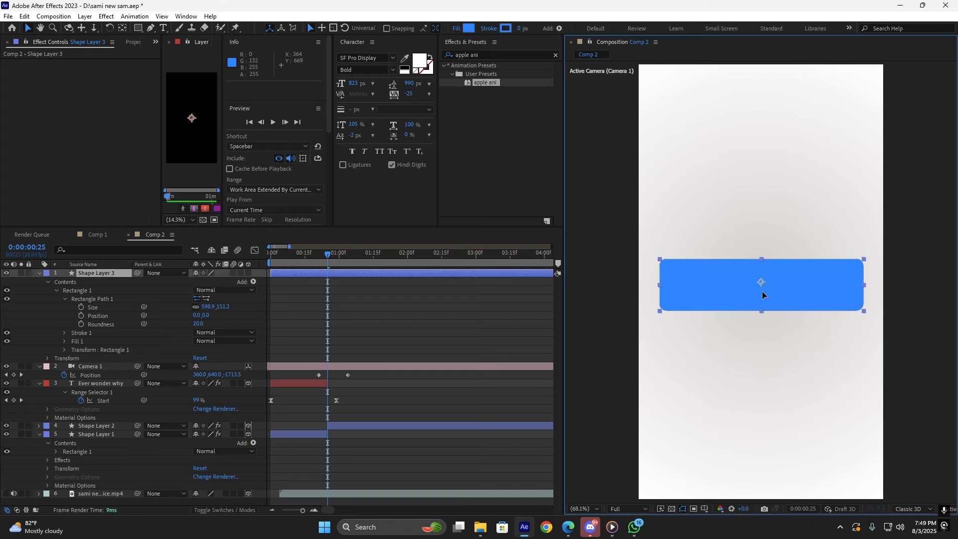
left_click_drag(762, 292, 761, 292)
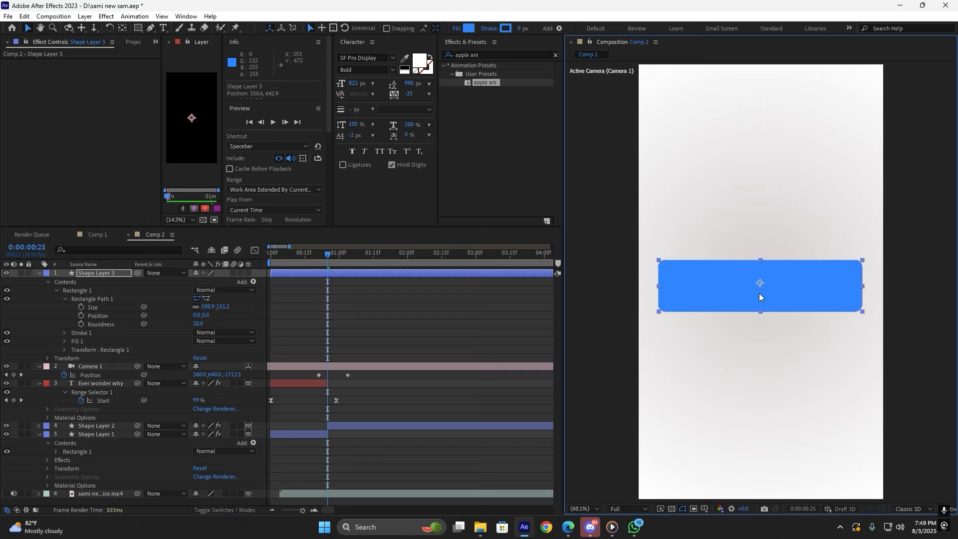
left_click(434, 329)
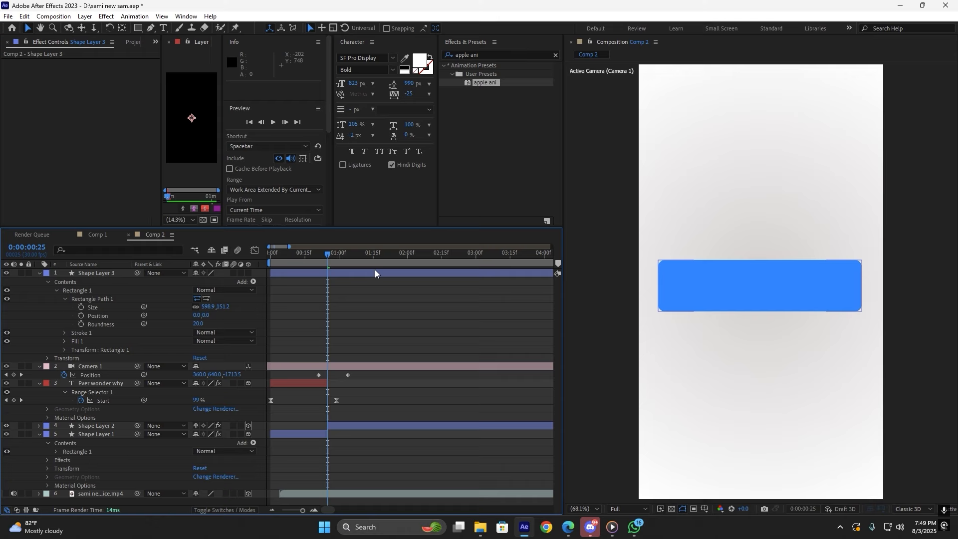
Apply the "sami glow" preset to the blue rectangle layer and lower its Deep Glow exposure to 0.04.
left_click(376, 272)
left_click(475, 50)
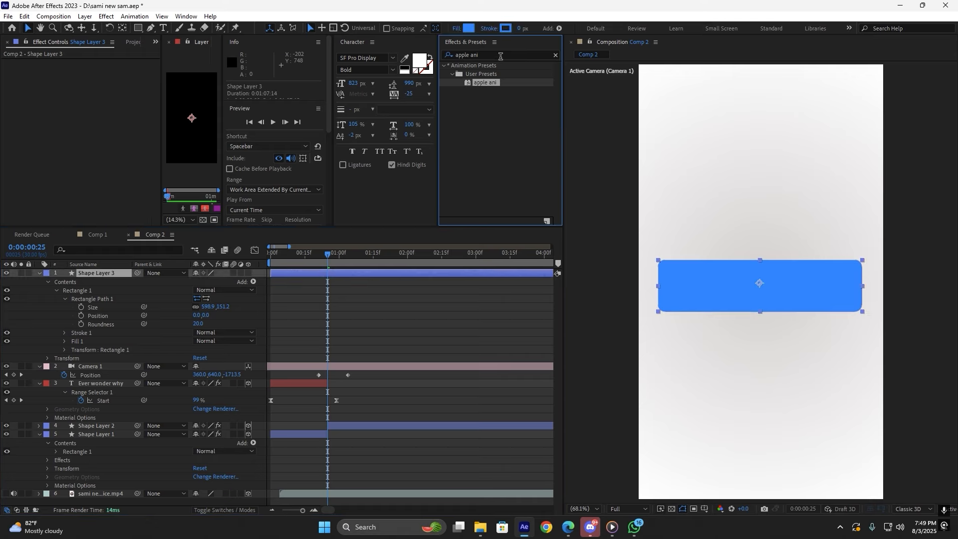
left_click_drag(500, 56, 393, 57)
type("sami")
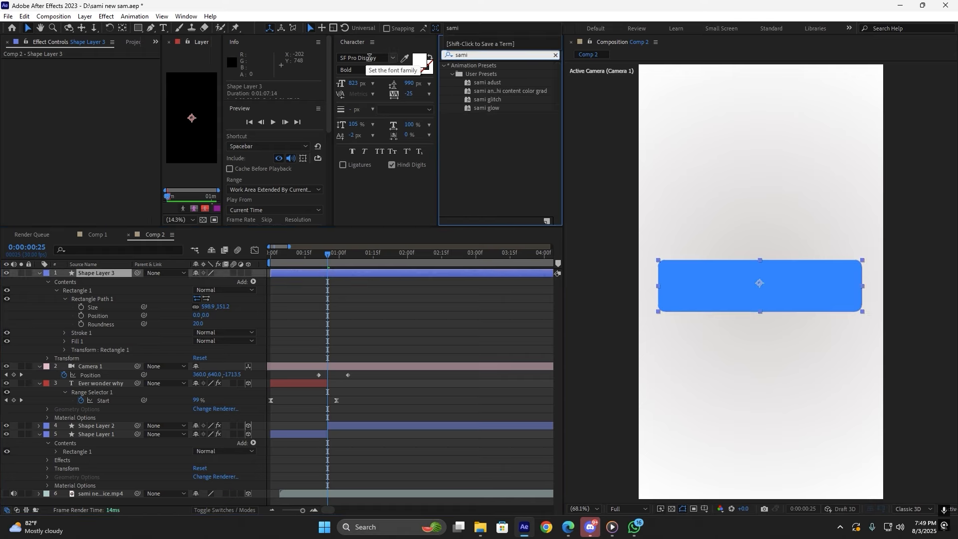
double_click(493, 107)
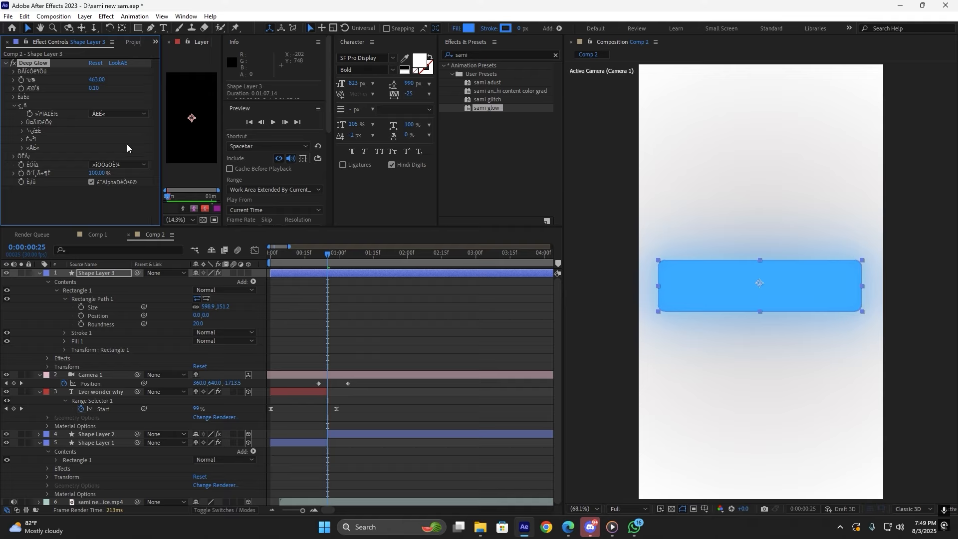
left_click_drag(94, 92, 93, 89)
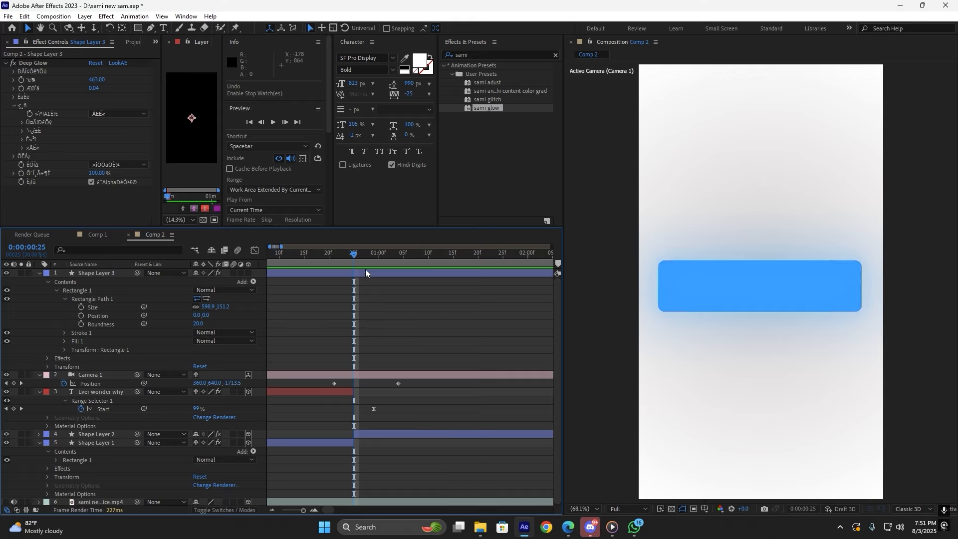
Keyframe the rectangle path's Size to grow from zero height at 0:00:00:25 to full height at 0:00:01:00, with proportions unlinked.
left_click(357, 275)
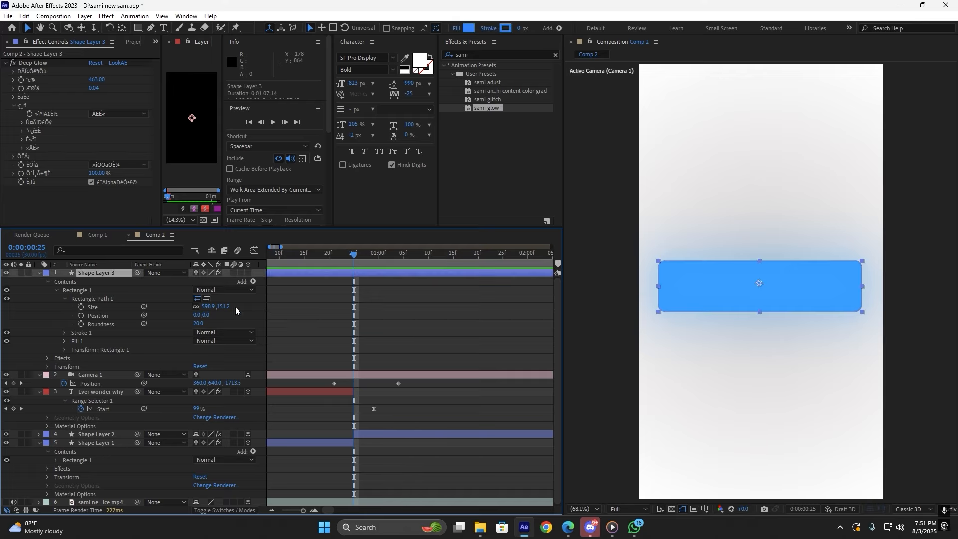
left_click(84, 308)
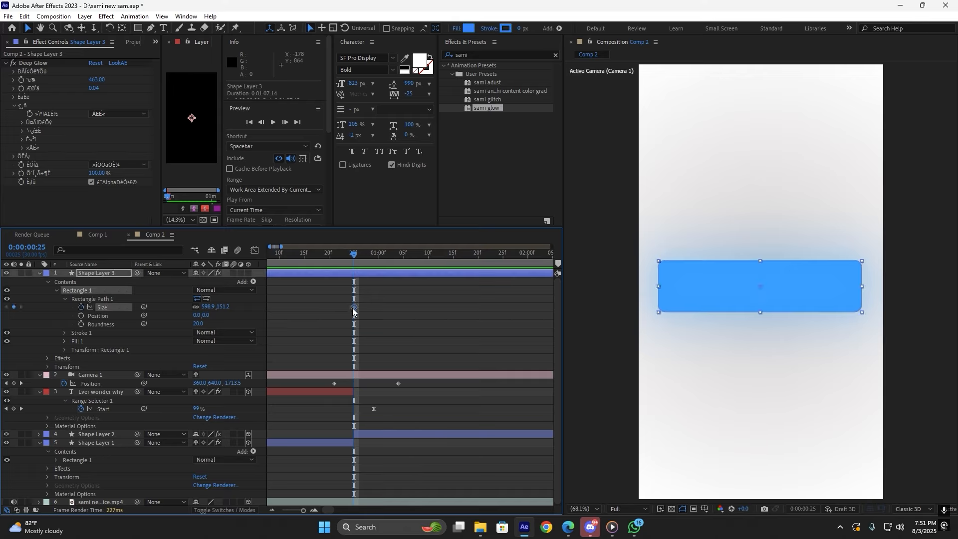
left_click_drag(354, 307, 379, 308)
left_click(196, 307)
left_click(223, 307)
type("0")
key("Return")
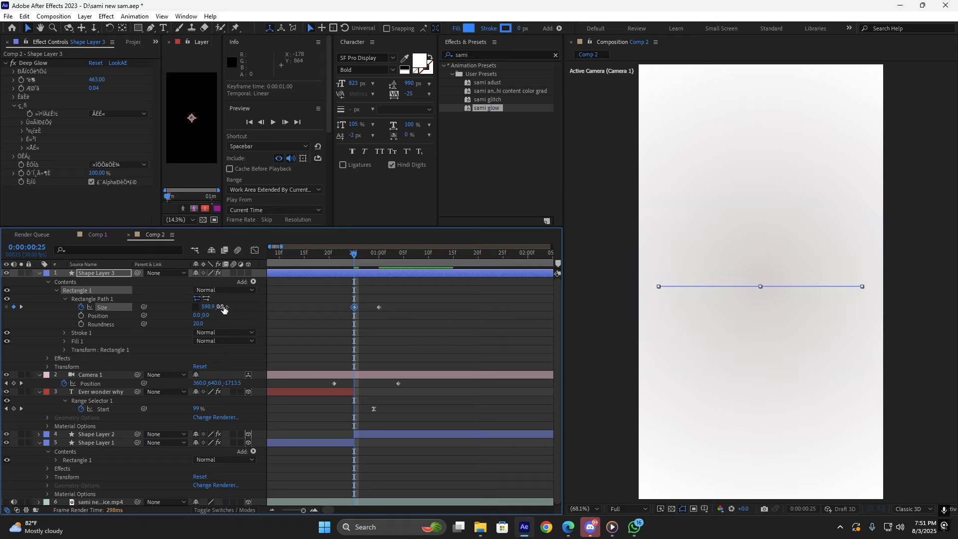
Copy the bounce expression from Notepad (amp .04, freq 1.8, decay 3) and paste it onto the blue rectangle path's Size.
left_click(372, 316)
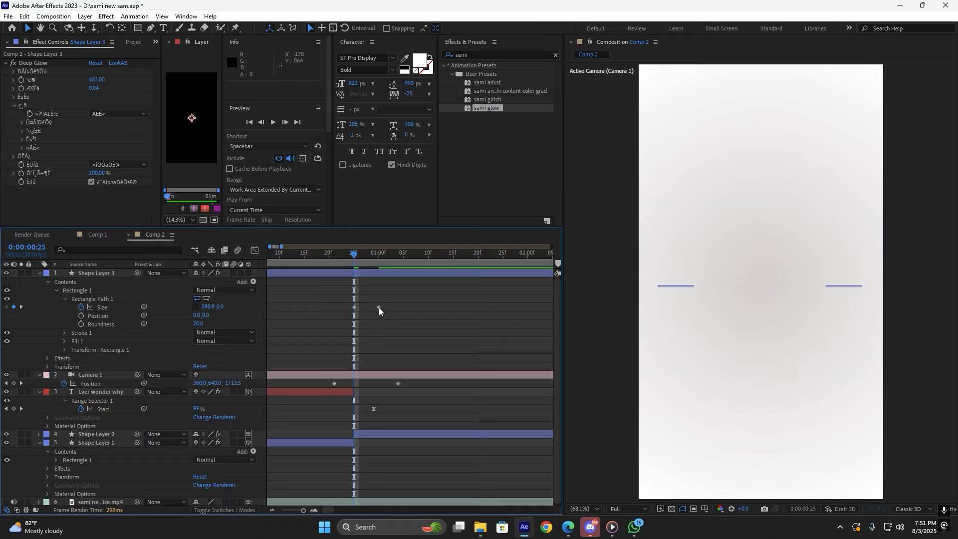
left_click_drag(385, 299, 323, 319)
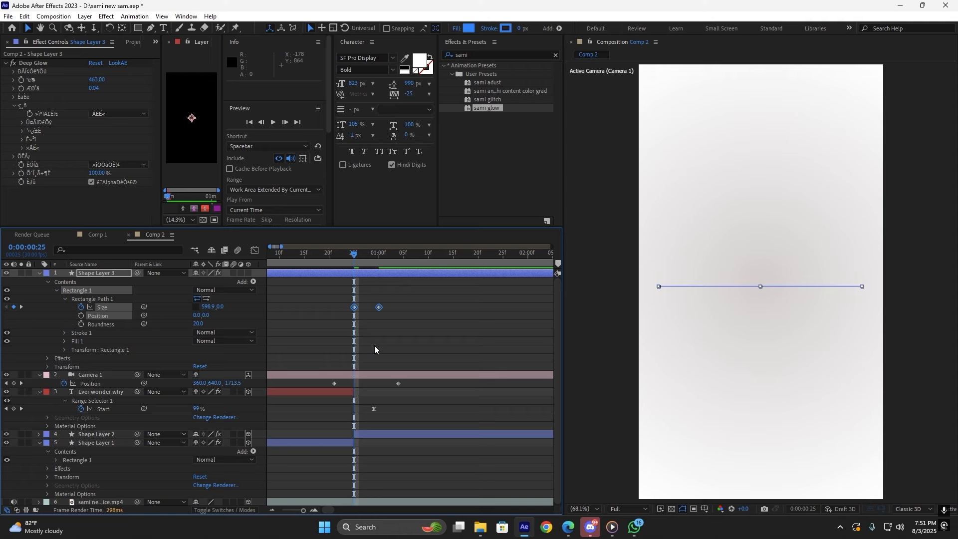
left_click(82, 307, "alt")
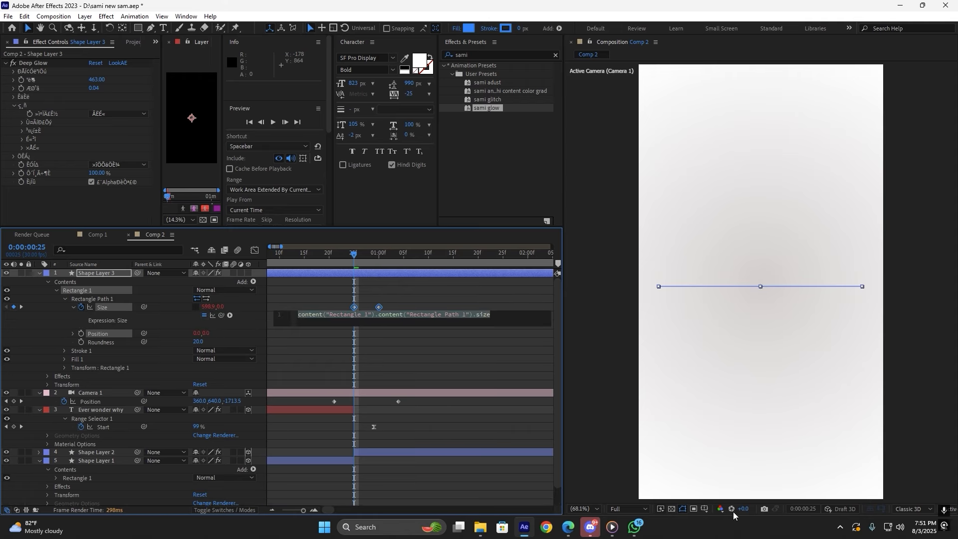
left_click(413, 528)
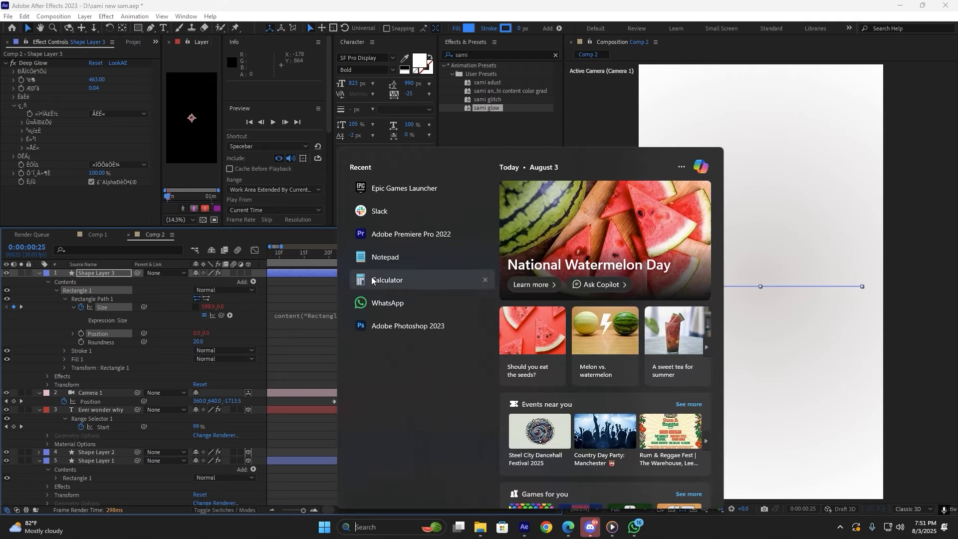
left_click(372, 258)
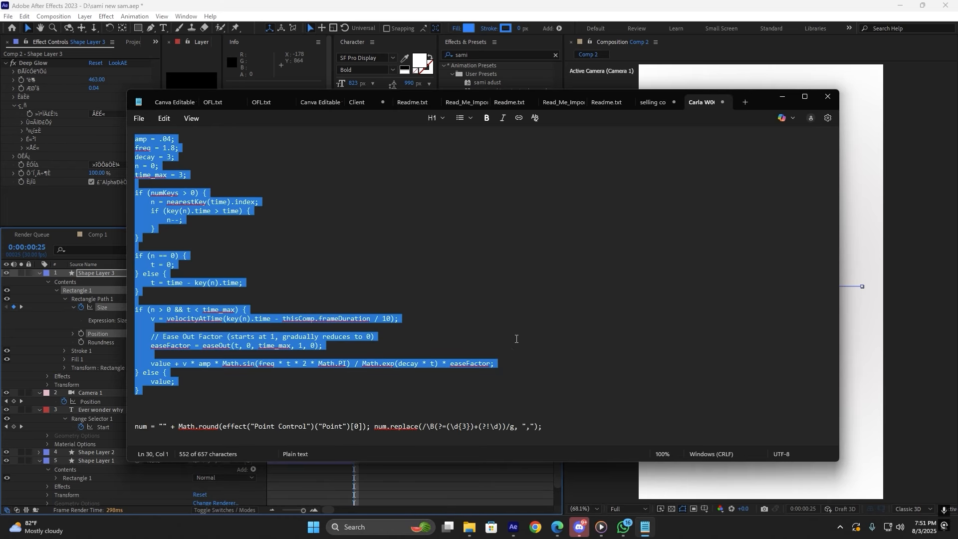
left_click(782, 96)
left_click(329, 311)
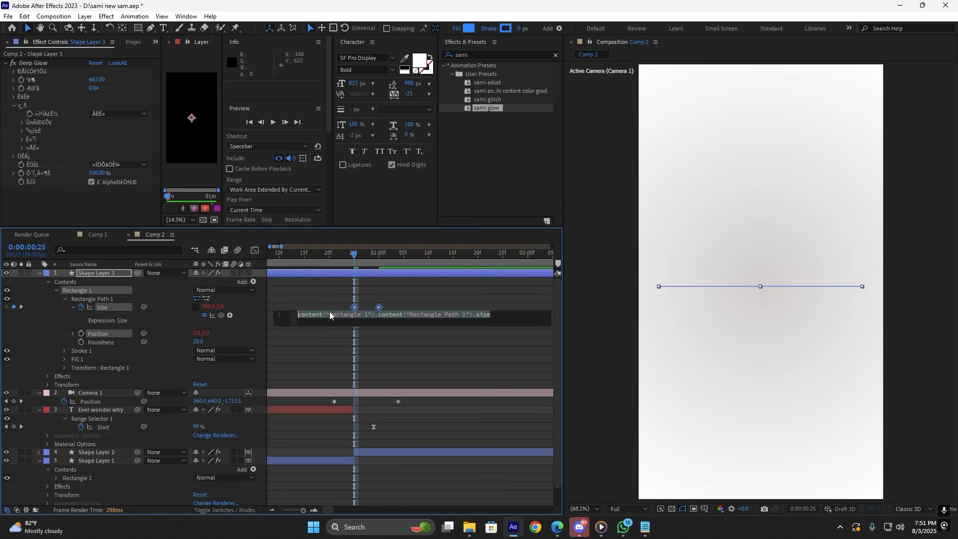
key("BackSpace")
key("ctrl+v")
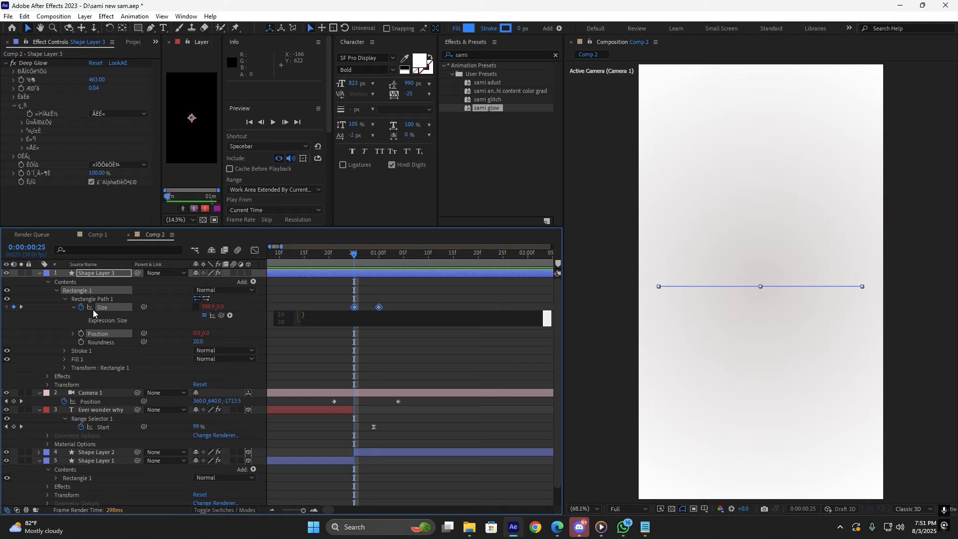
left_click(75, 307)
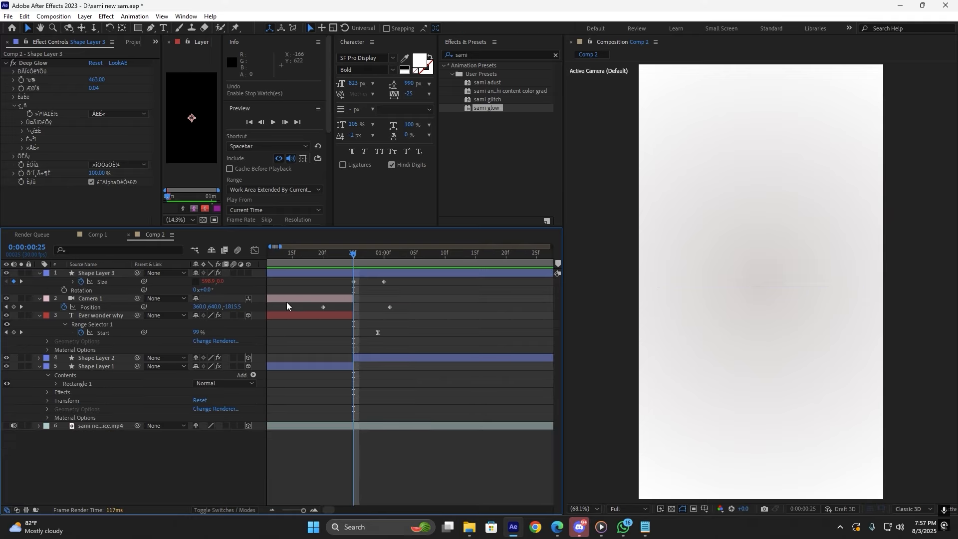
Keyframe Shape Layer 3's Rotation from -10° at 0:00:00:25 to 0° at 0:00:01:00.
left_click(64, 290)
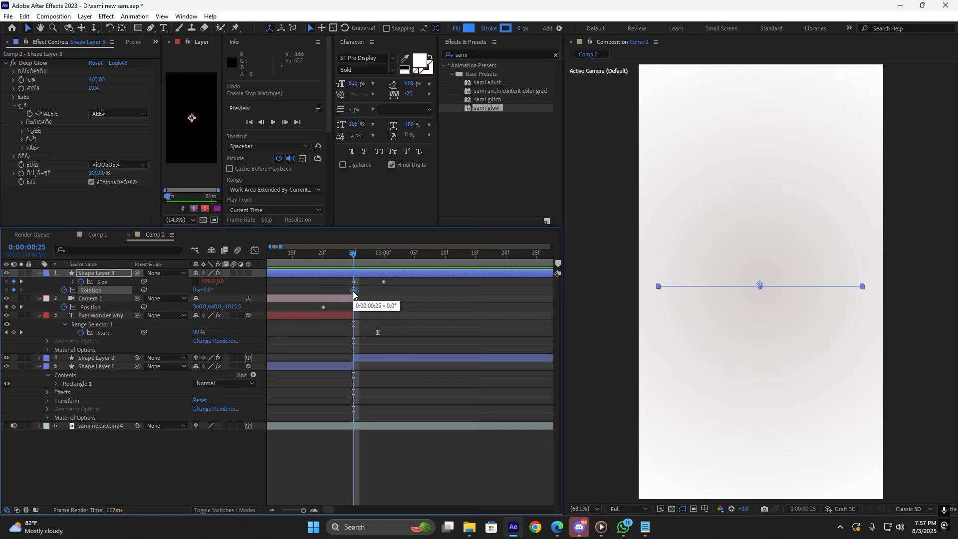
left_click_drag(354, 290, 384, 290)
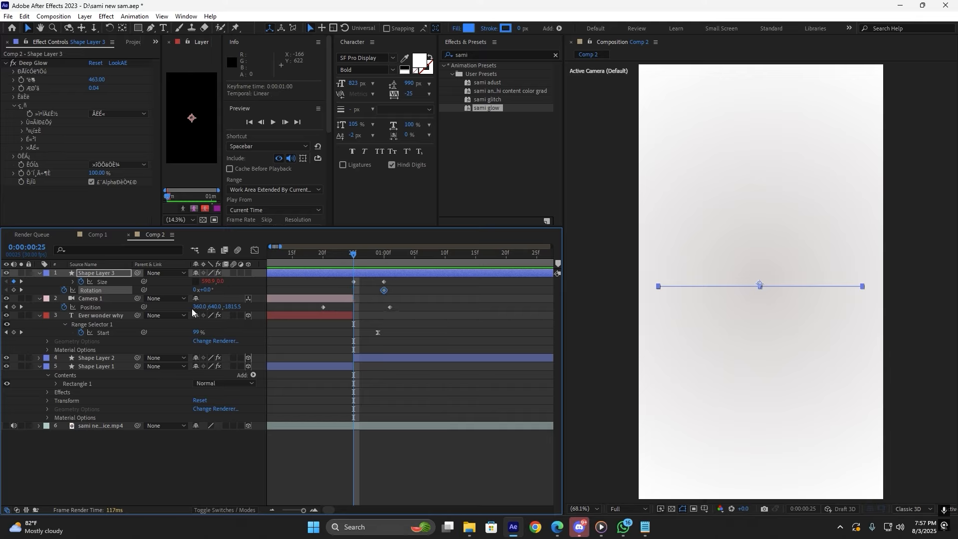
left_click_drag(205, 289, 201, 292)
left_click(402, 298)
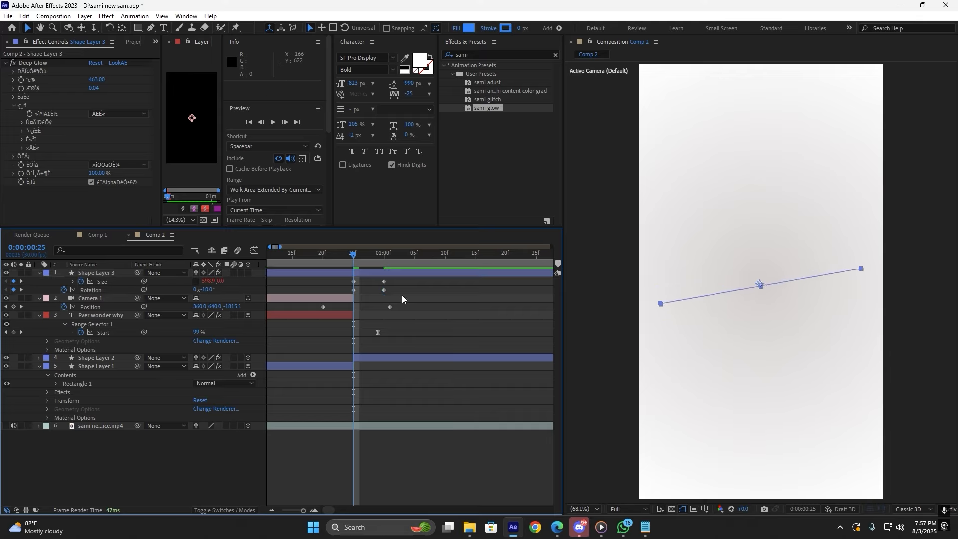
Paste the same bounce expression onto Shape Layer 3's Rotation.
left_click(384, 290)
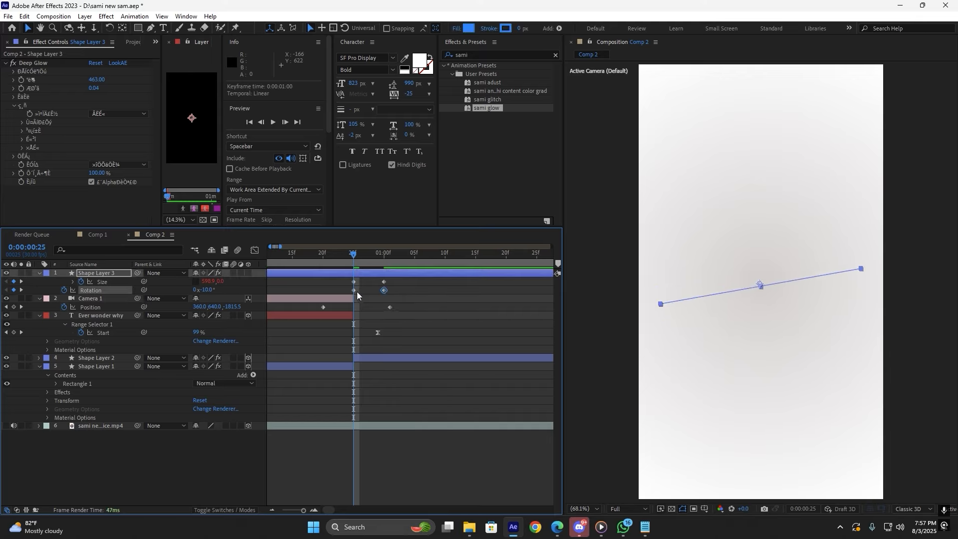
left_click(64, 290, "alt")
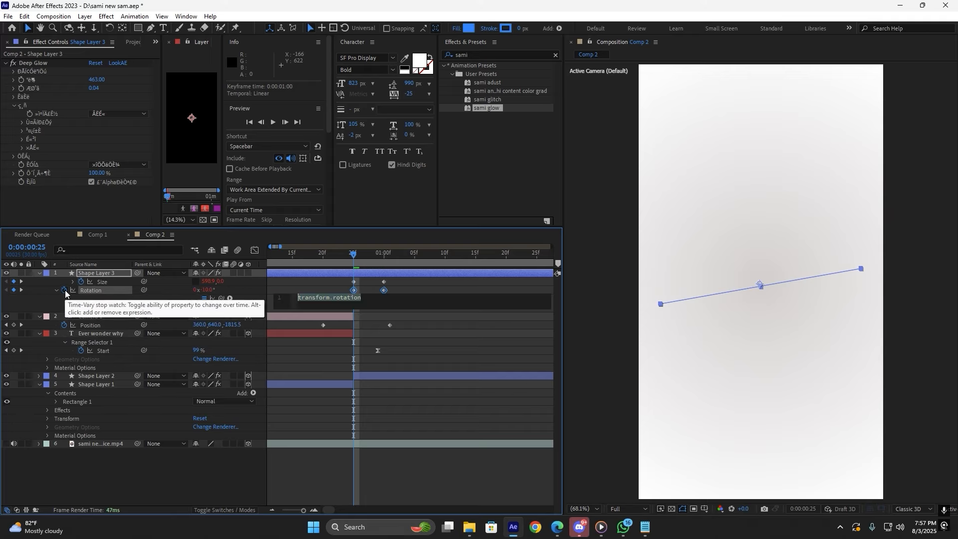
key("ctrl+v")
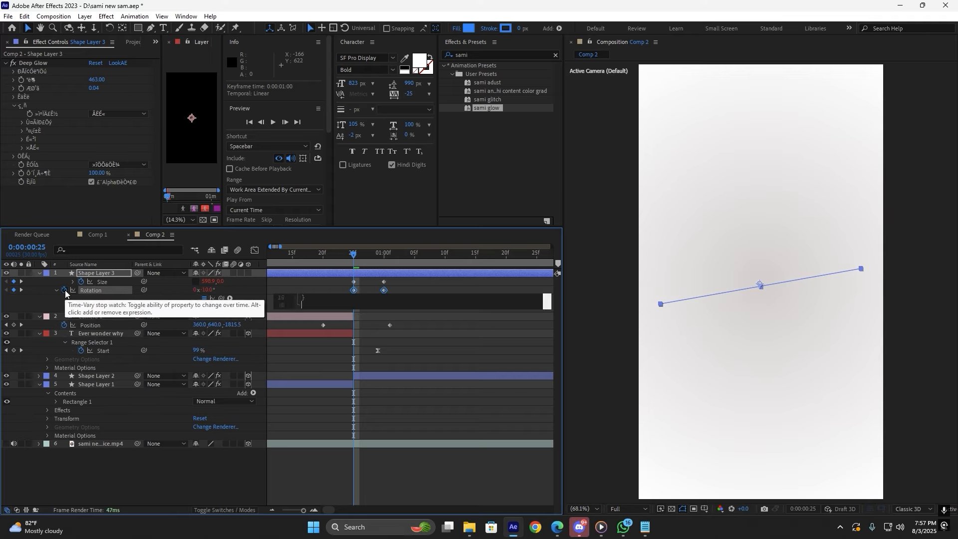
left_click(65, 292, "alt")
Delay Shape Layer 3's ending Size and Rotation keyframes together to about 0:00:01:02 and save the project.
left_click(384, 290)
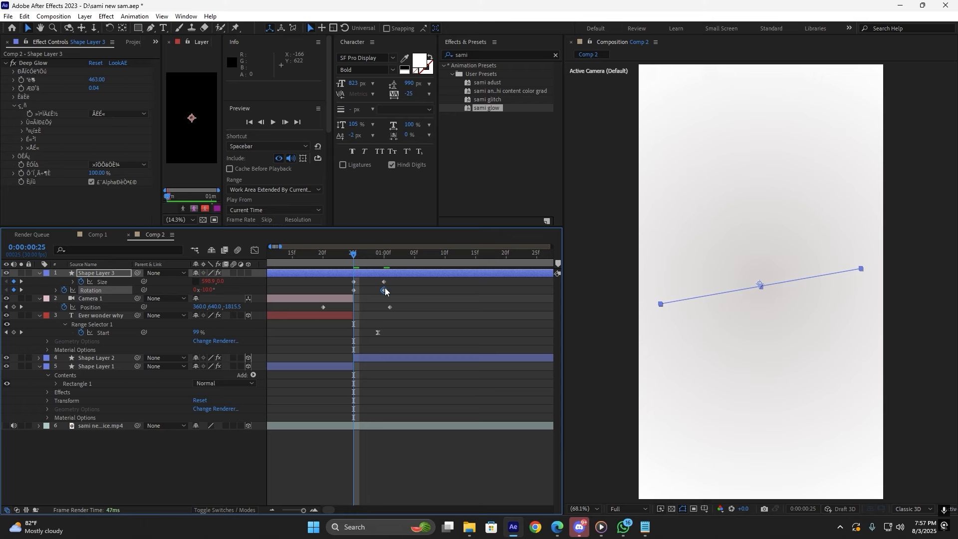
left_click(384, 282, "shift")
left_click_drag(385, 282, 397, 283)
left_click(417, 347)
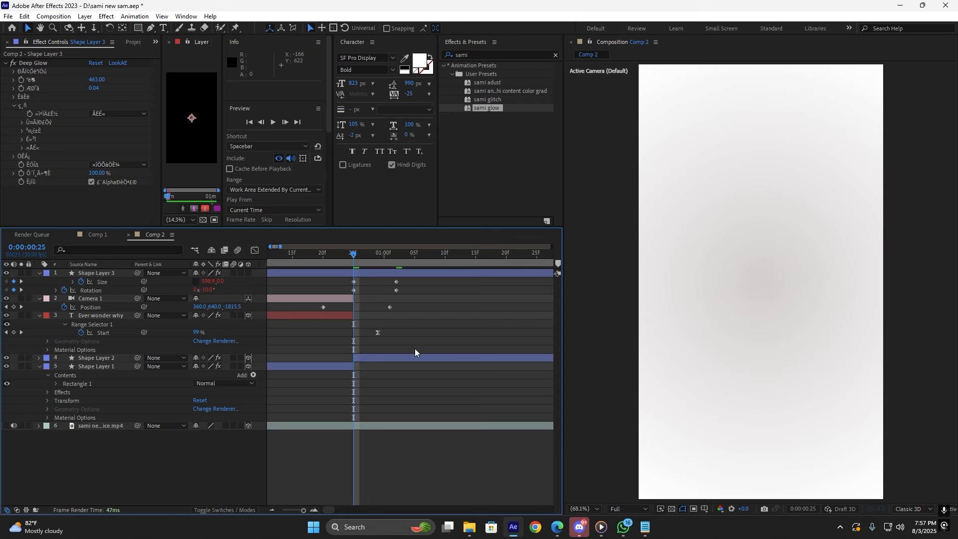
key("ctrl+s")
Add a one-node 75 mm camera, Camera 2, at the top of the layer stack and split it at 0:00:00:25.
scroll(407, 335, "down", 2)
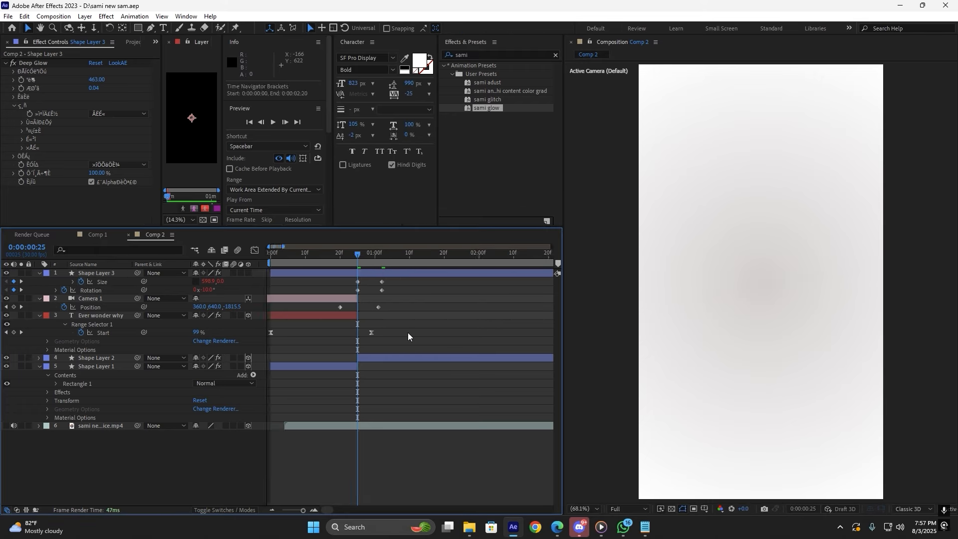
left_click_drag(357, 259, 342, 277)
left_click(307, 297)
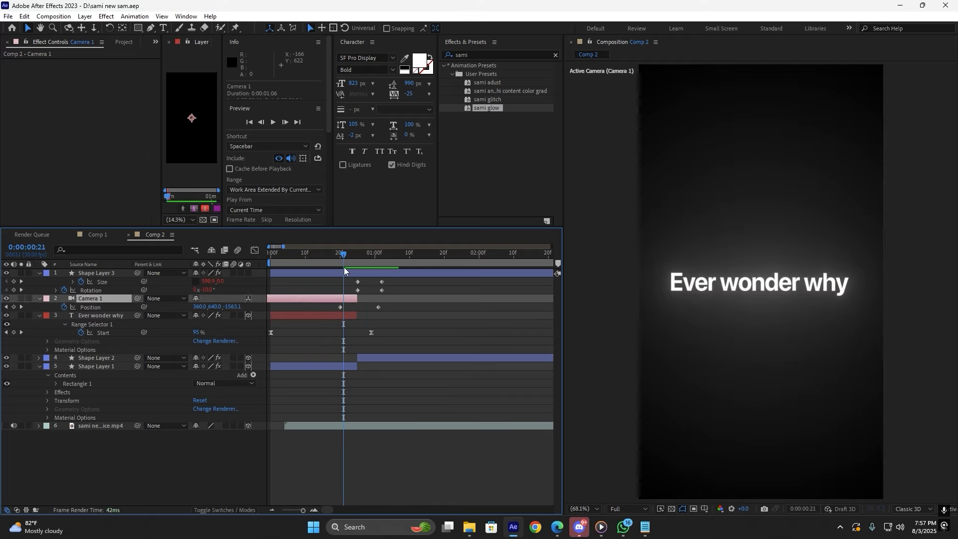
left_click(354, 257)
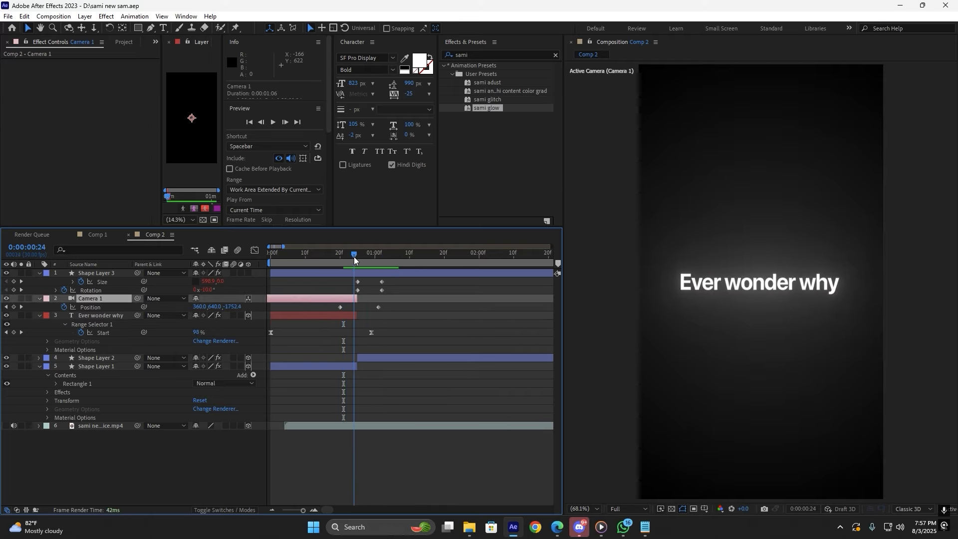
left_click_drag(355, 257, 359, 256)
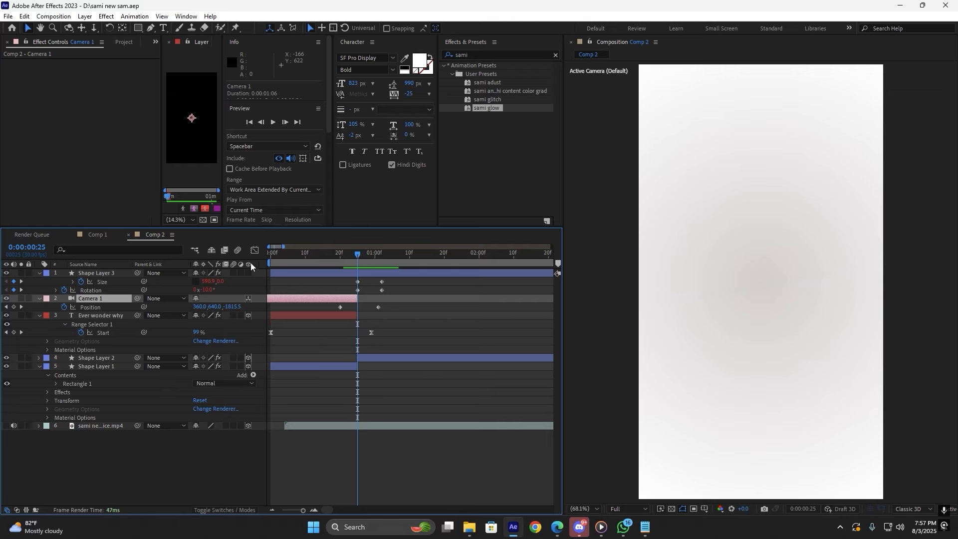
right_click(252, 282)
mouse_move(280, 290)
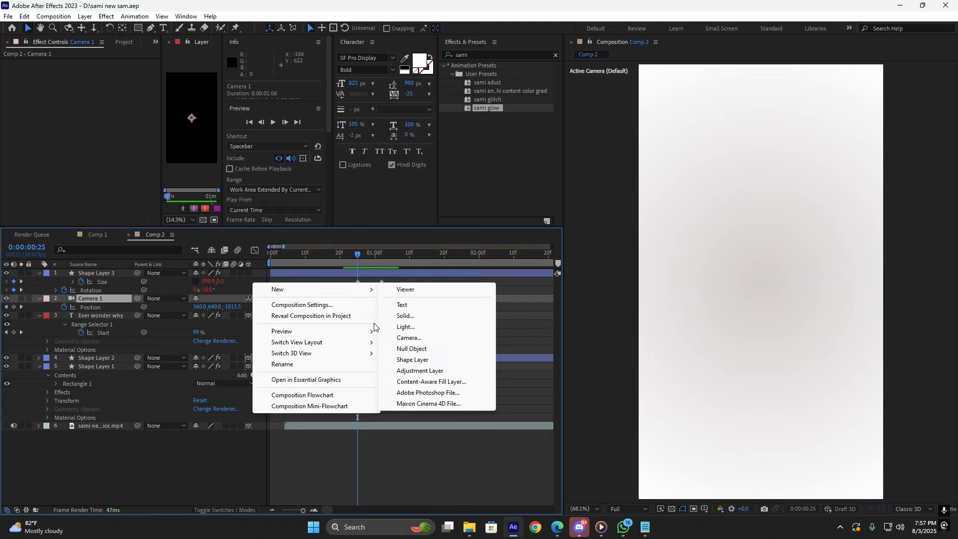
left_click(410, 338)
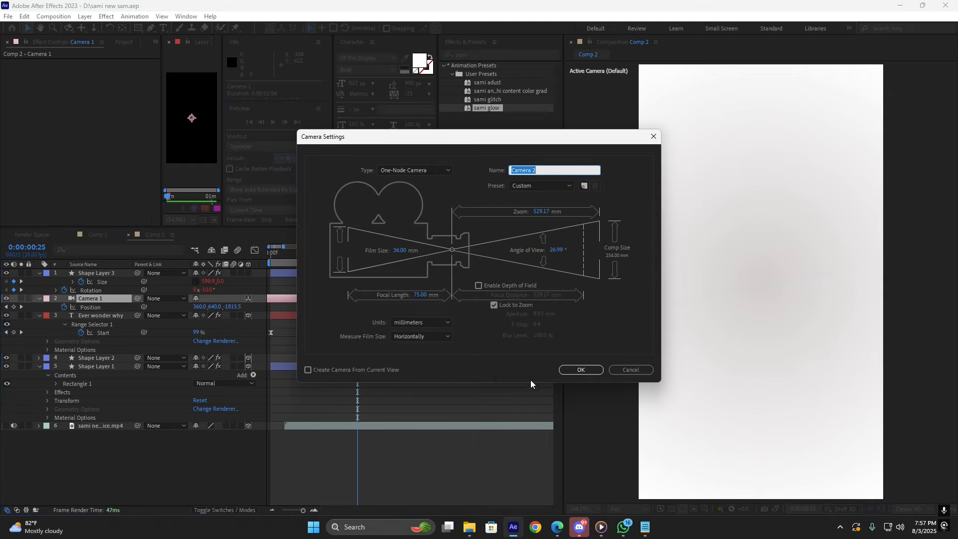
left_click(582, 369)
left_click_drag(102, 299, 104, 270)
key("ctrl+s")
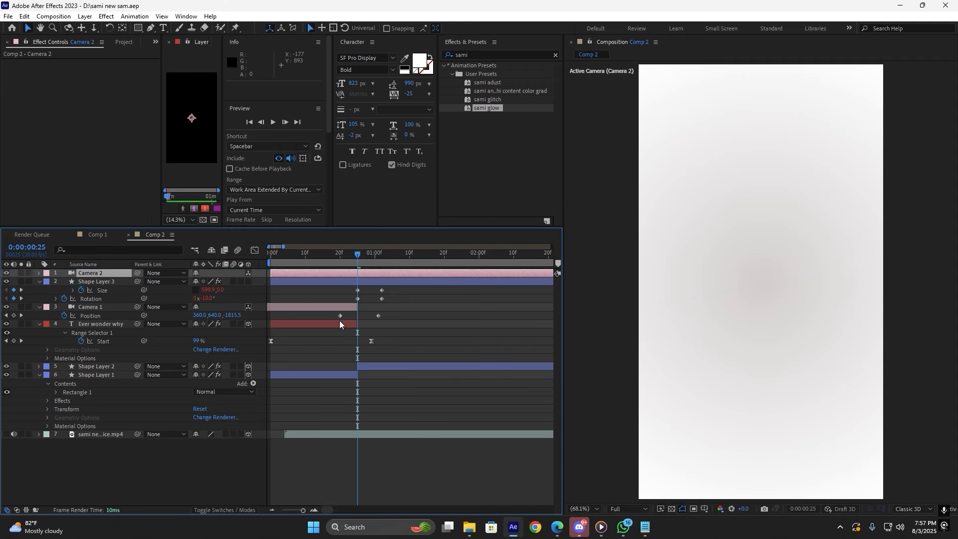
key("ctrl+shift+d")
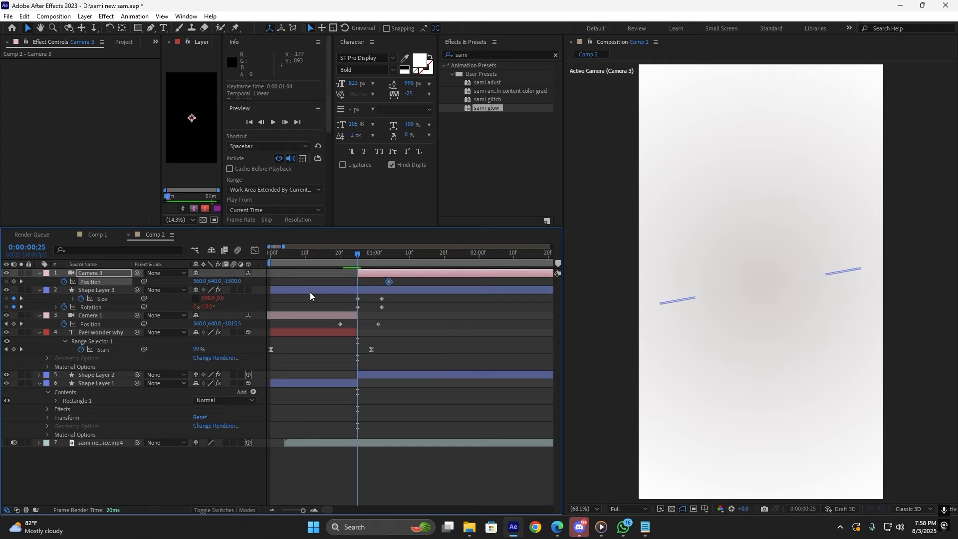
key("ctrl+z")
key("ctrl+z")
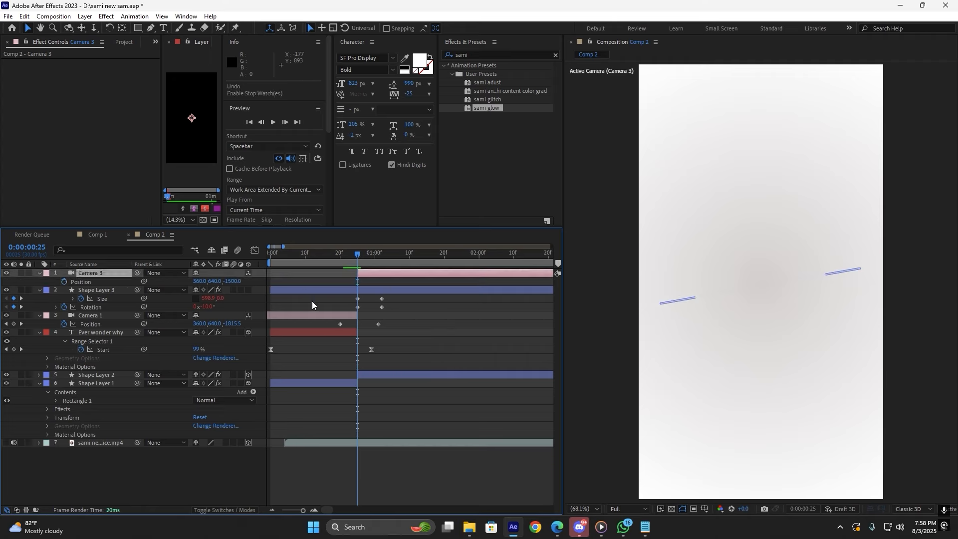
left_click(64, 281)
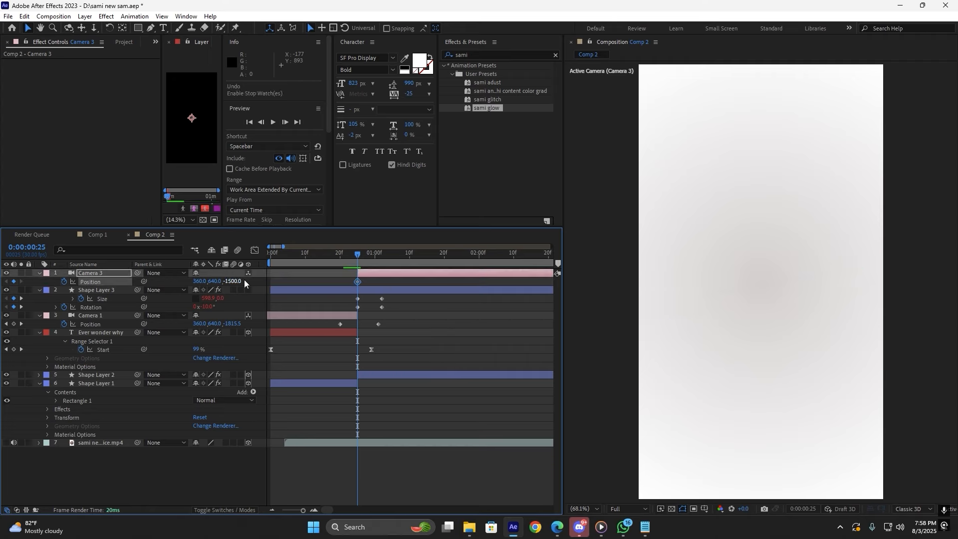
left_click_drag(363, 281, 387, 286)
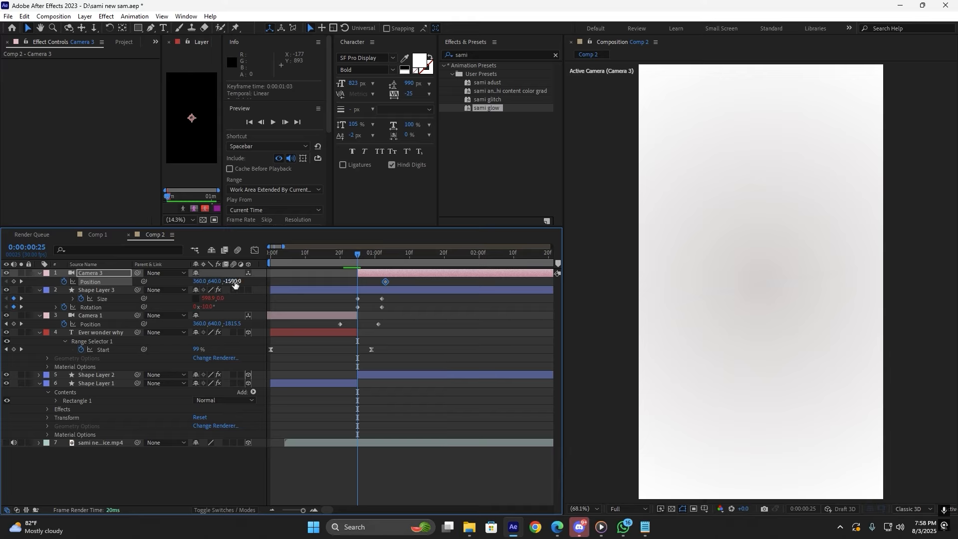
left_click_drag(237, 283, 63, 283)
key("ctrl+z")
key("ctrl+z")
key("ctrl+z")
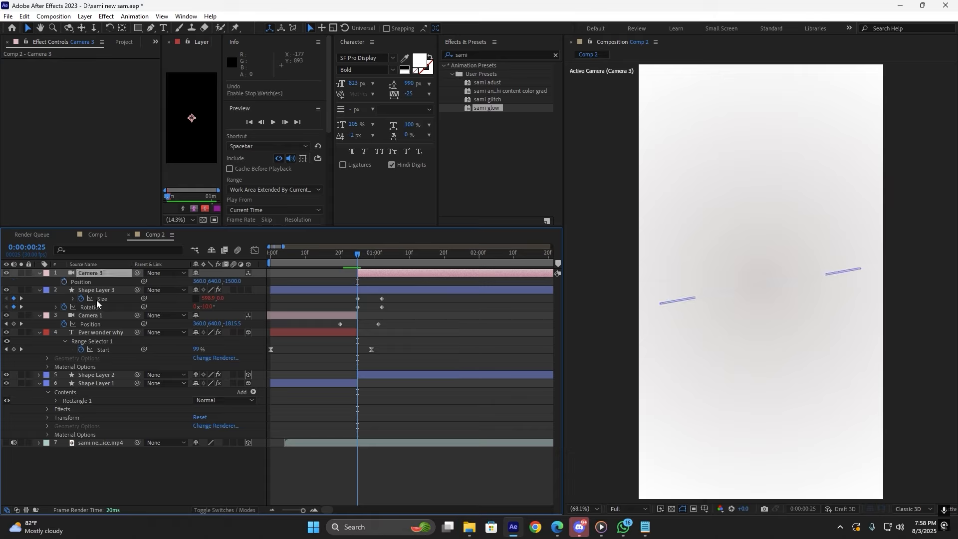
Keyframe Camera 3's Position to pull back from a closer Z value at 0:00:00:25 to -1500 at about 0:00:01:03.
left_click(64, 281)
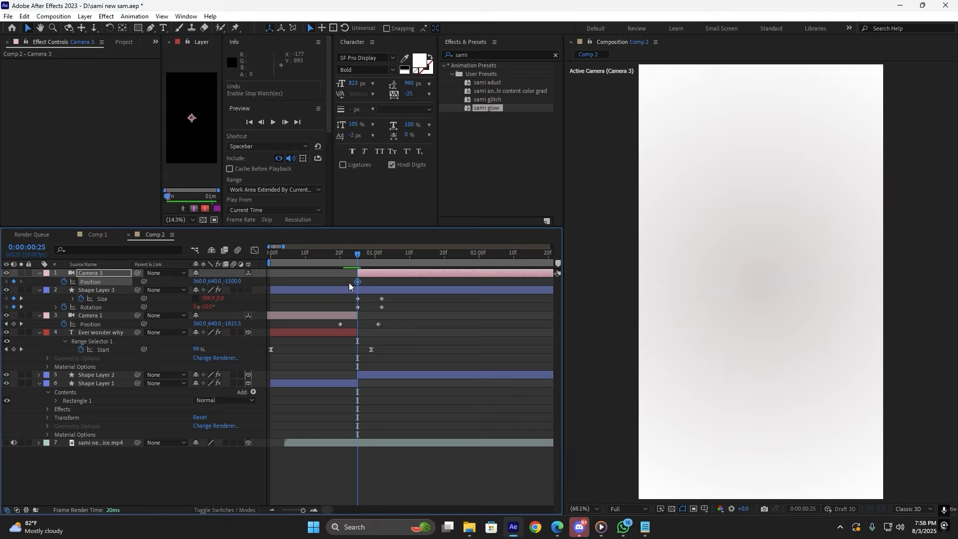
left_click_drag(364, 283, 389, 283)
left_click_drag(232, 283, 480, 281)
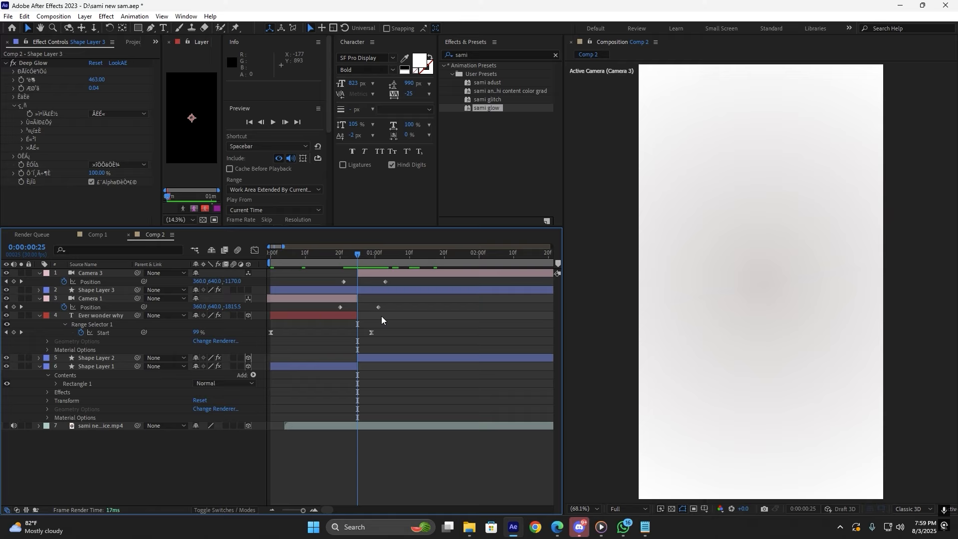
Make Shape Layer 3 a 3D layer, split it at 0:00:00:25 and delete the part before the cut.
left_click(363, 293)
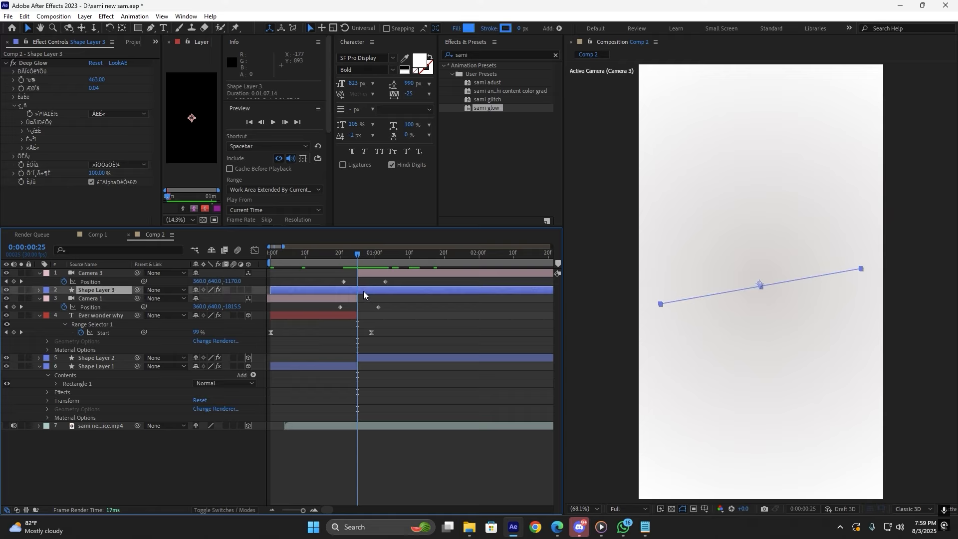
left_click(248, 290)
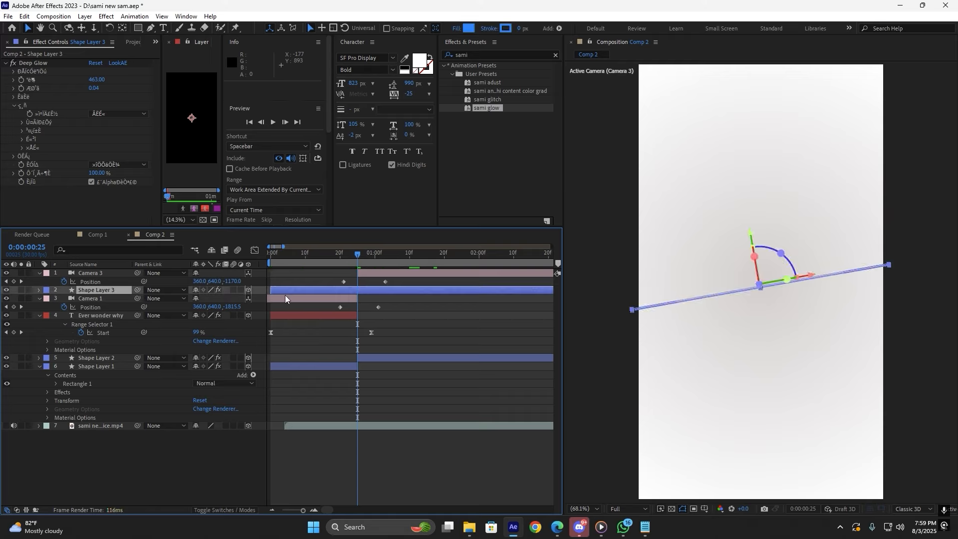
key("ctrl+shift+d")
left_click(353, 298)
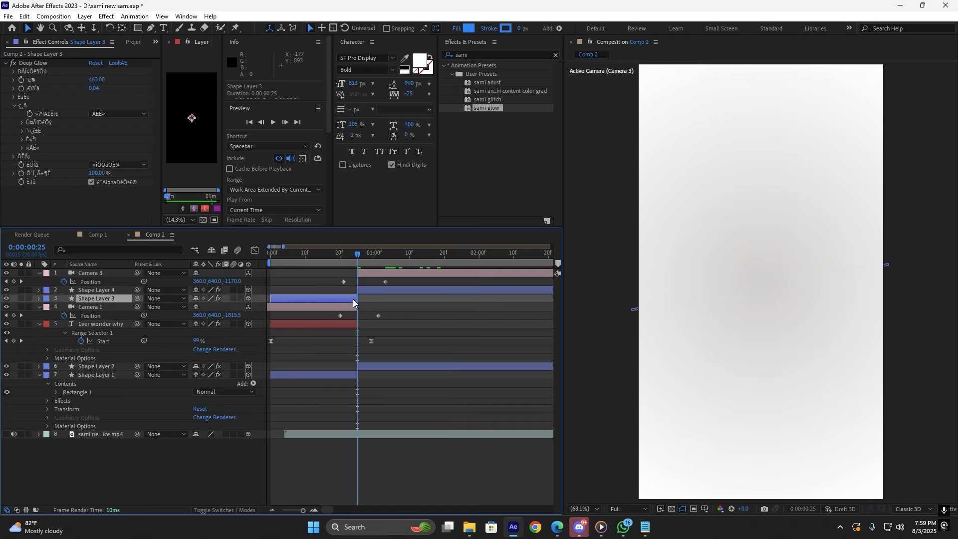
key("Delete")
Shift Camera 3's Position keyframes to about 0:00:00:24 and 0:00:01:08, and reveal Shape Layer 4's keyframed properties.
left_click_drag(358, 265, 406, 286)
left_click(374, 294)
left_click(359, 272)
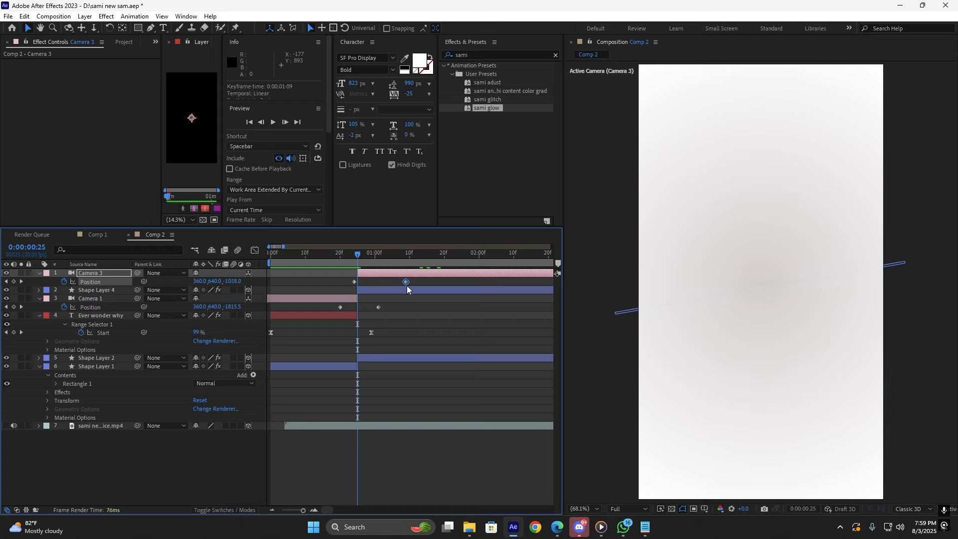
left_click(384, 292)
key("u")
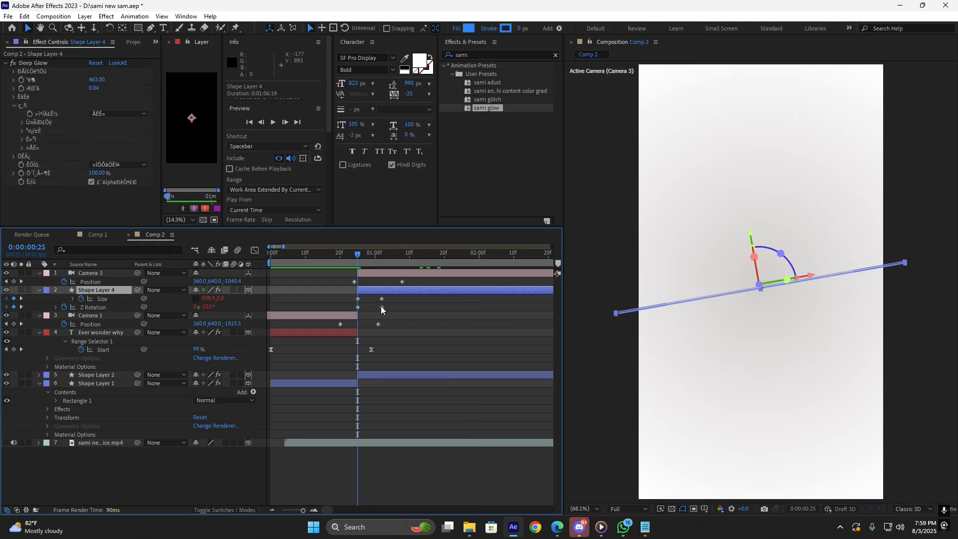
Move Shape Layer 4's ending Size and Z Rotation keyframes to 0:00:01:04 and preview the animation from the start.
left_click(382, 299)
left_click(383, 307, "shift")
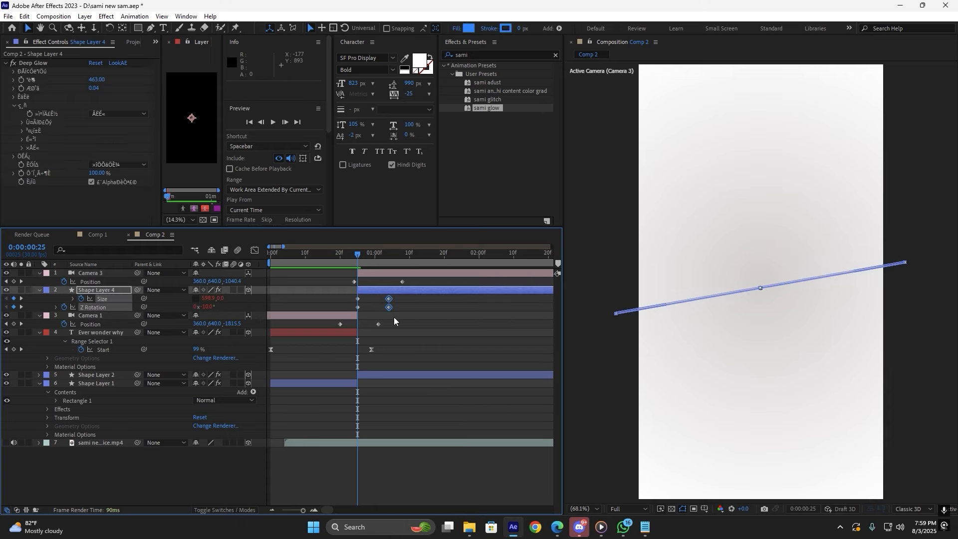
left_click(393, 316)
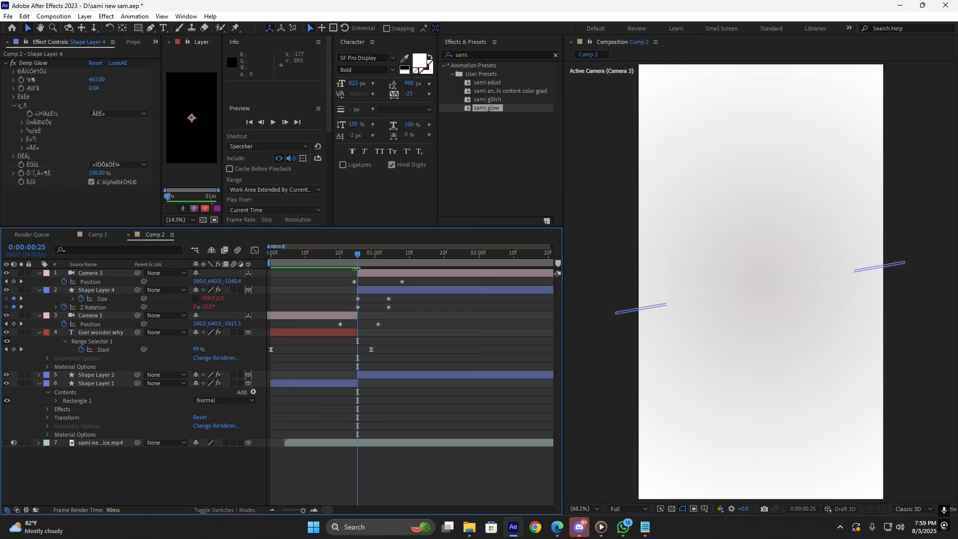
key("Home")
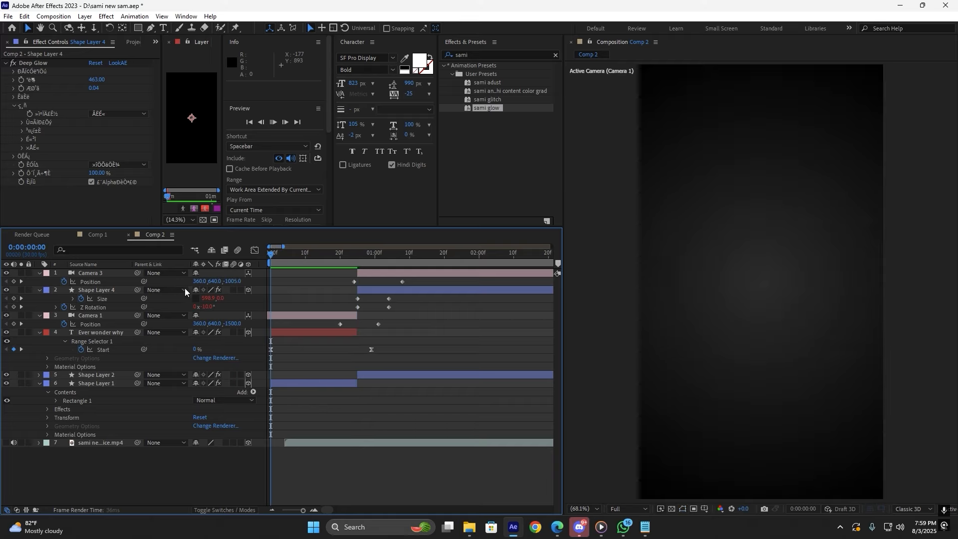
key("space")
key("space")
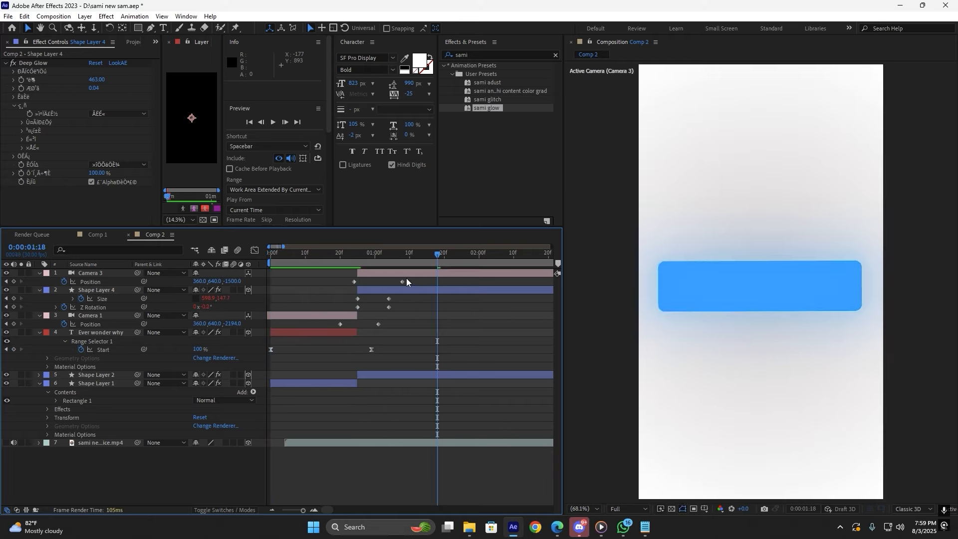
Move Shape Layer 4's ending Size and Z Rotation keyframes to 0:00:01:02 and preview the animation from the start.
left_click(389, 299)
left_click(388, 299)
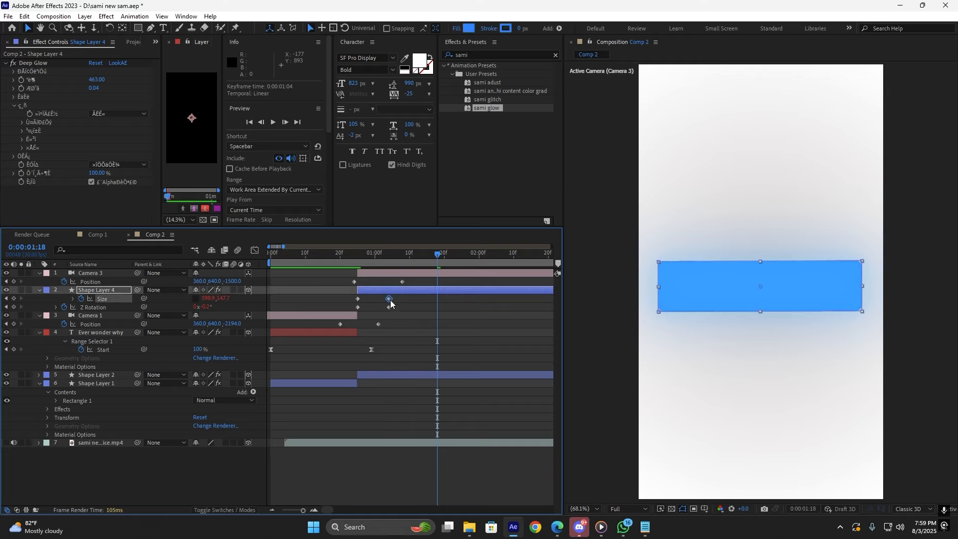
left_click(389, 307, "shift")
left_click_drag(388, 302, 382, 303)
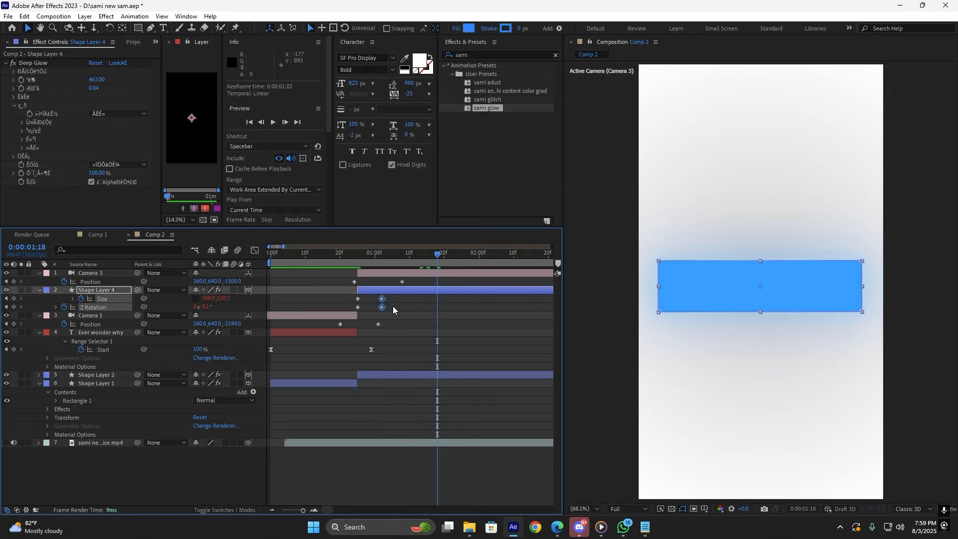
key("Home")
key("space")
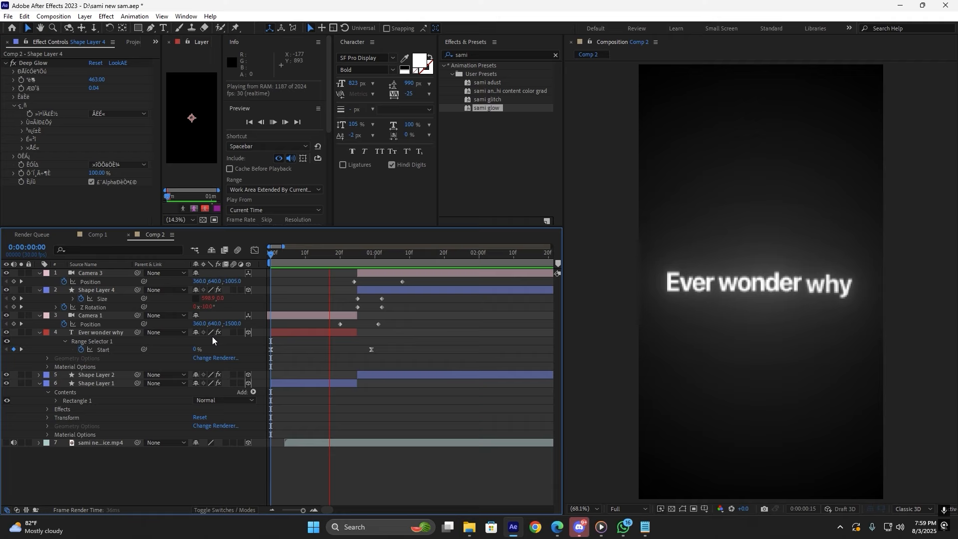
key("space")
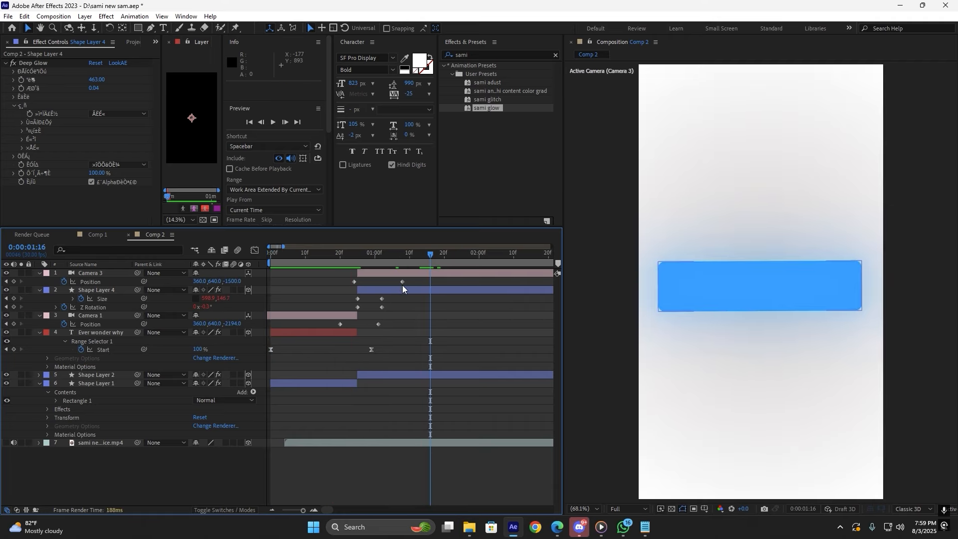
Retime Camera 3's Position keyframes to about 0:00:00:23 and 0:00:01:07 and preview the camera movement.
left_click_drag(402, 282, 400, 283)
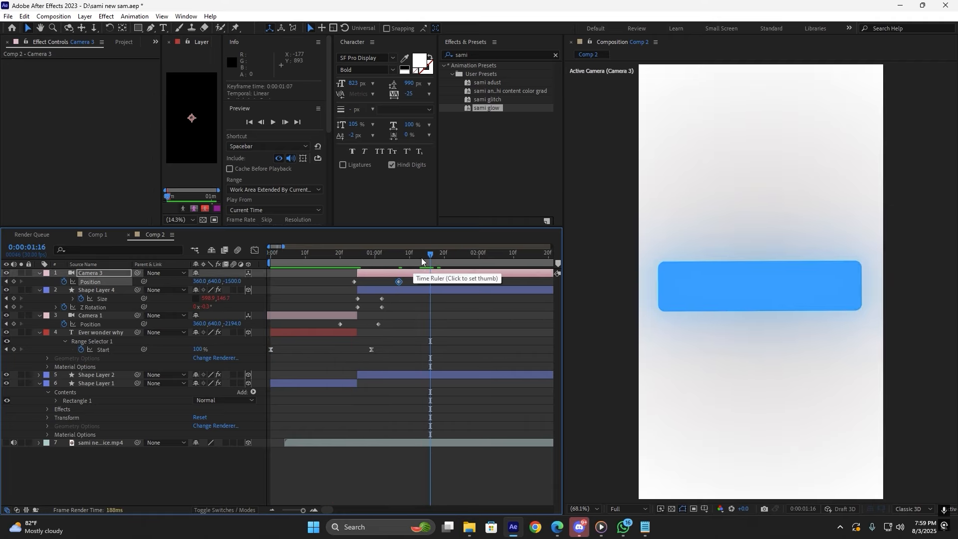
key("Home")
double_click(354, 281)
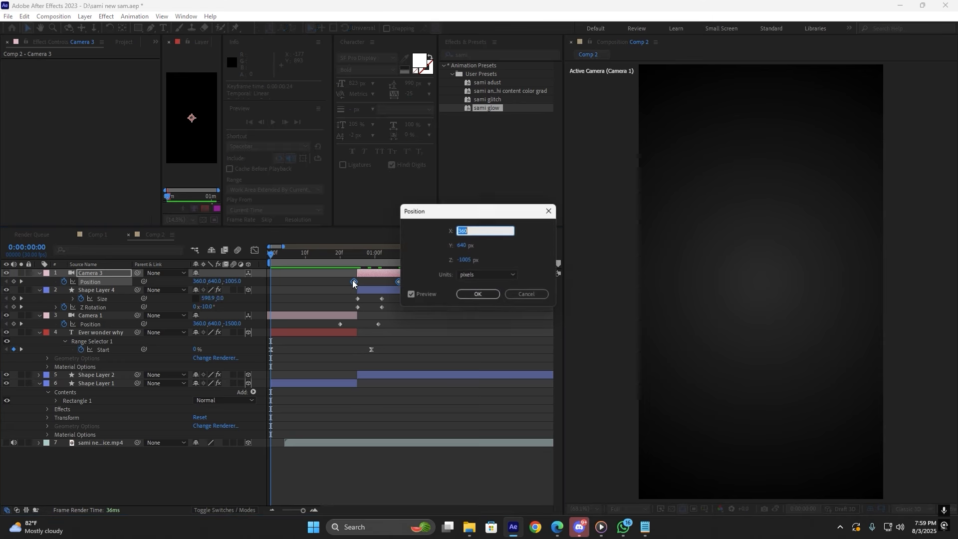
left_click(534, 294)
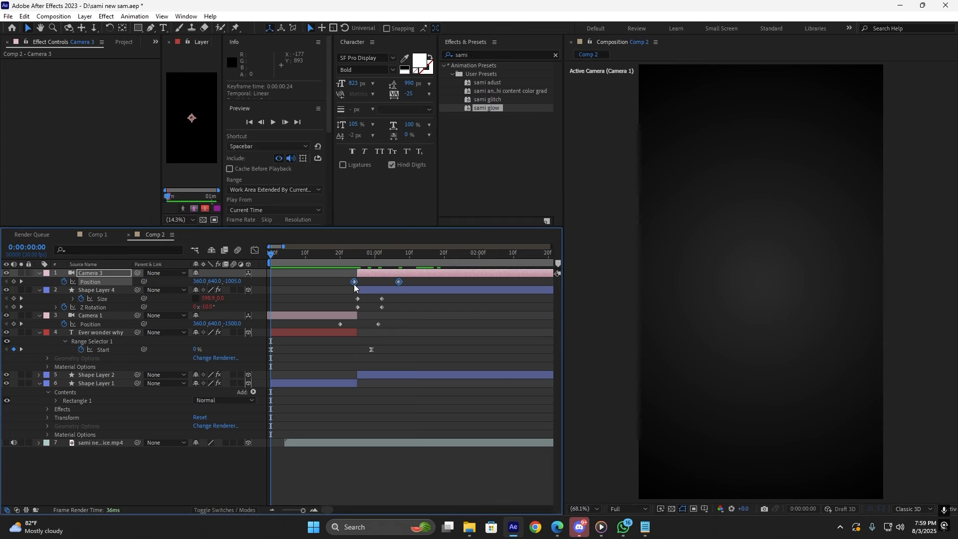
left_click_drag(353, 285, 351, 283)
key("space")
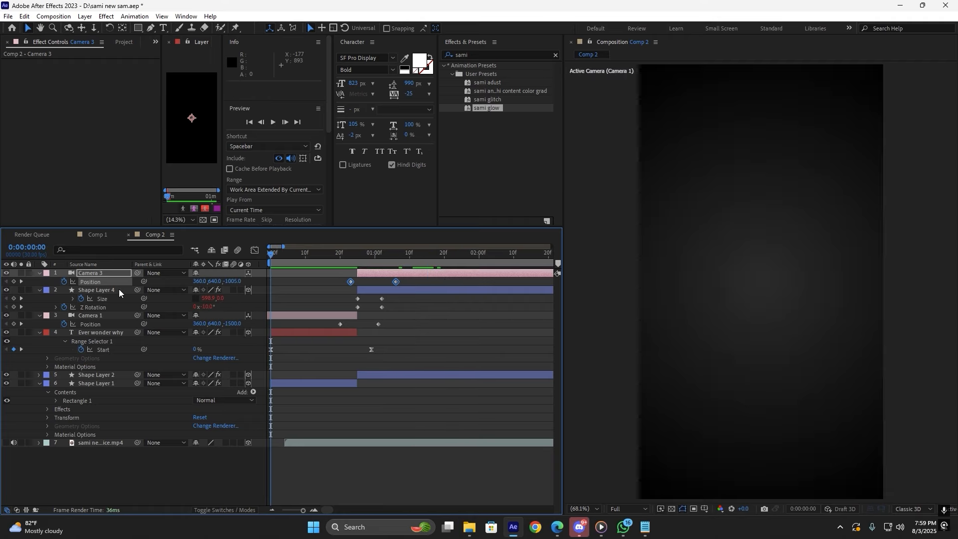
key("space")
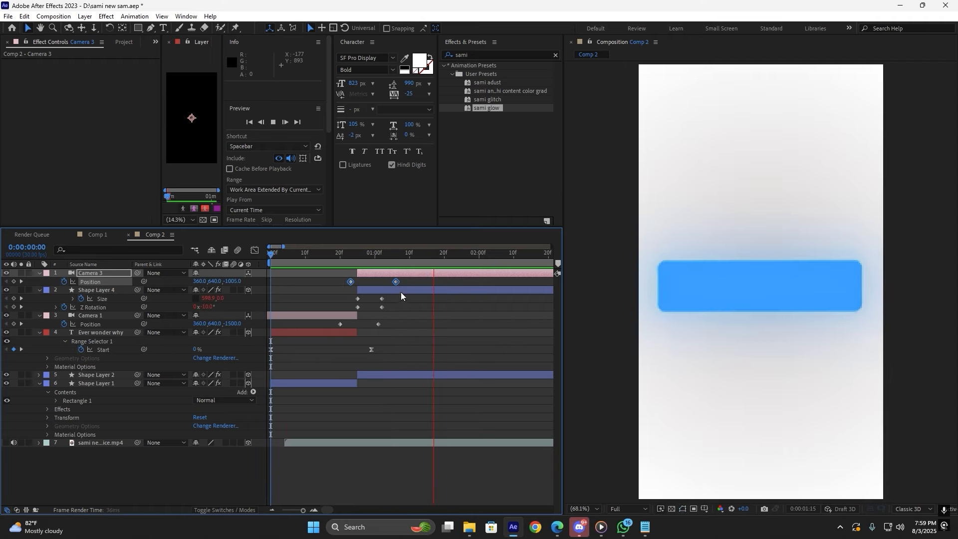
key("Home")
key("space")
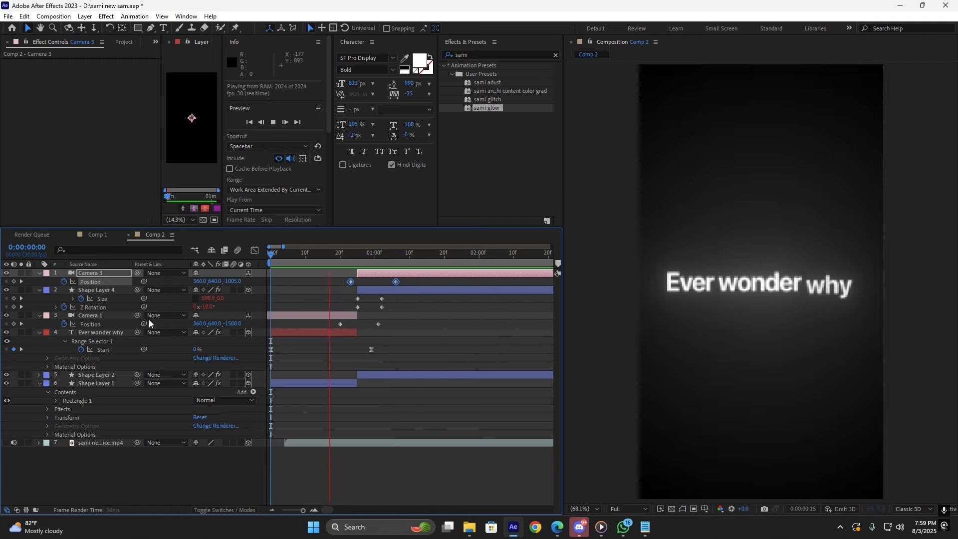
left_click(327, 292)
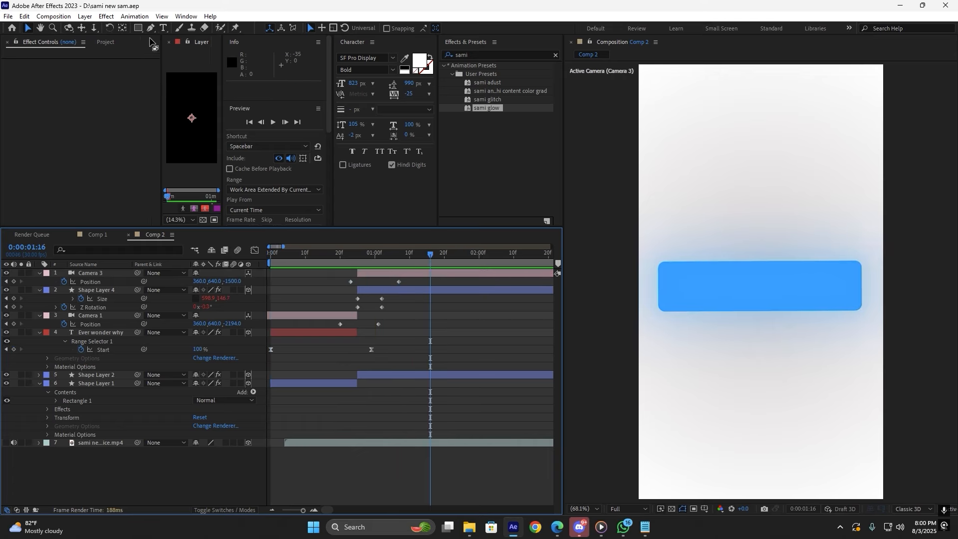
Add a text layer reading "you suddenly" over the blue rectangle at 0:00:01:16.
left_click(164, 28)
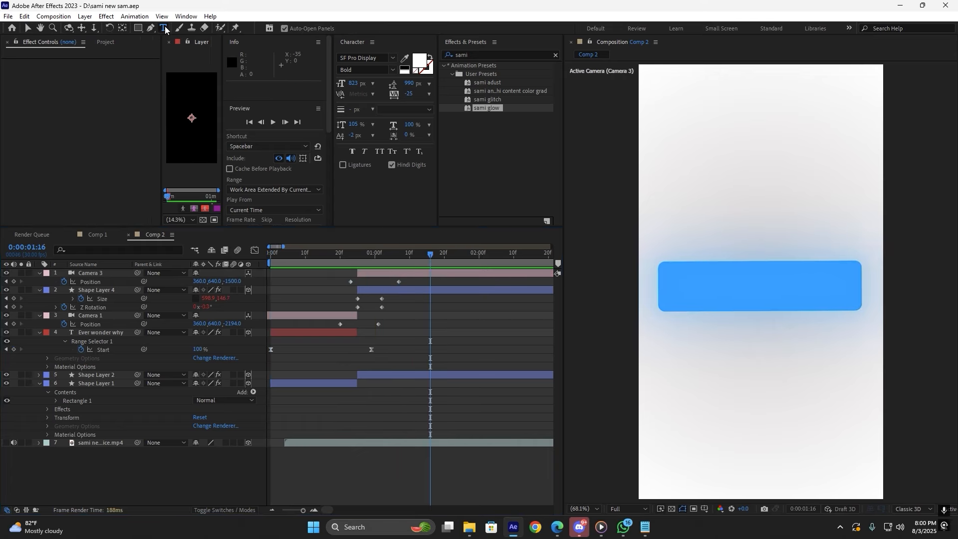
left_click(672, 286)
type("y")
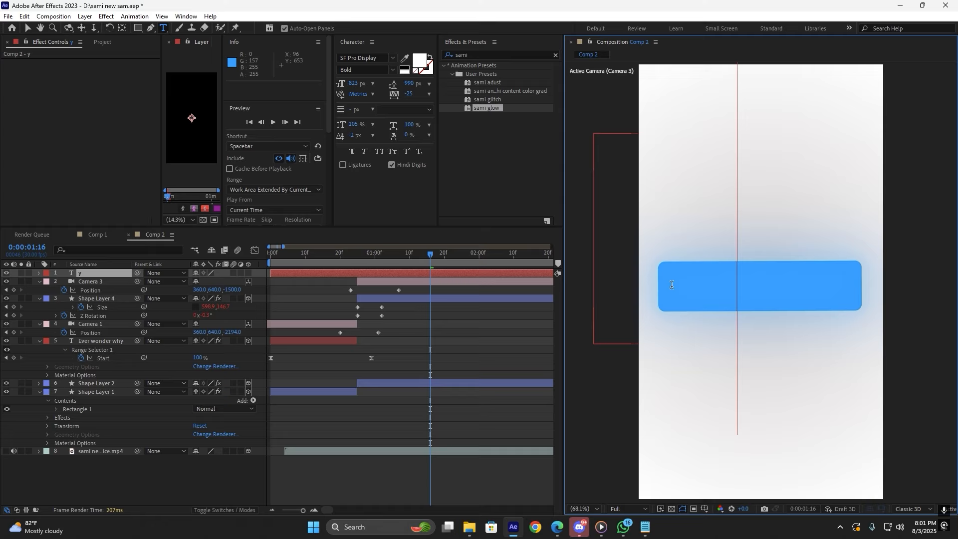
type("ou se")
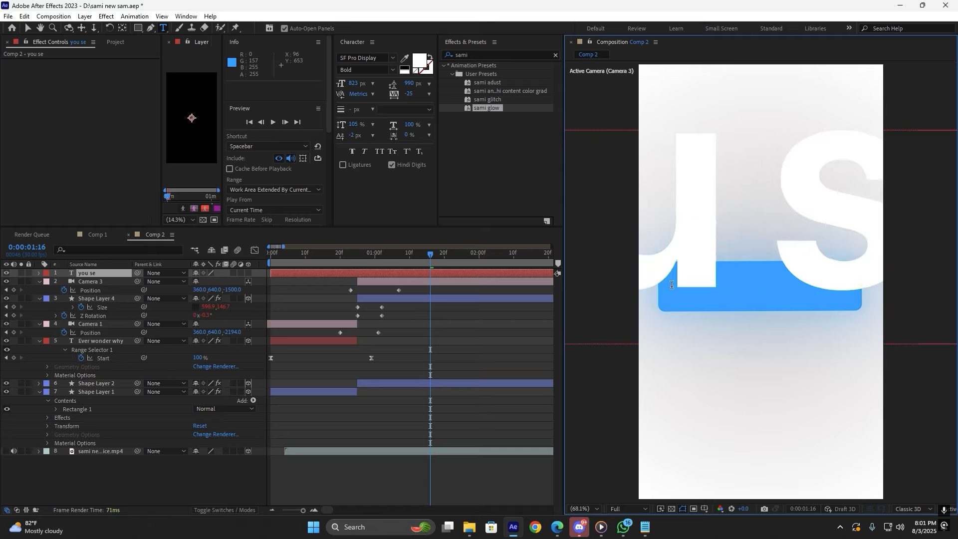
key("BackSpace")
type("udden")
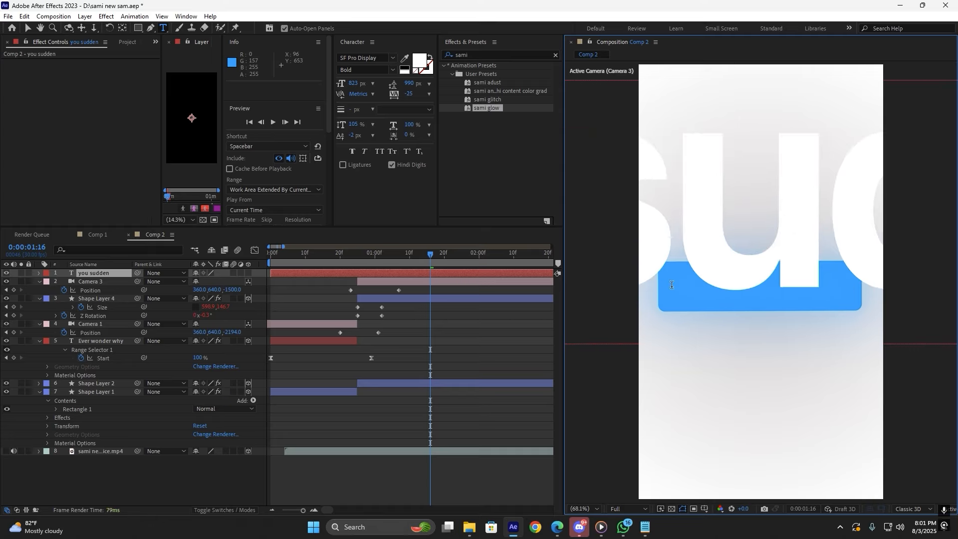
type("ly")
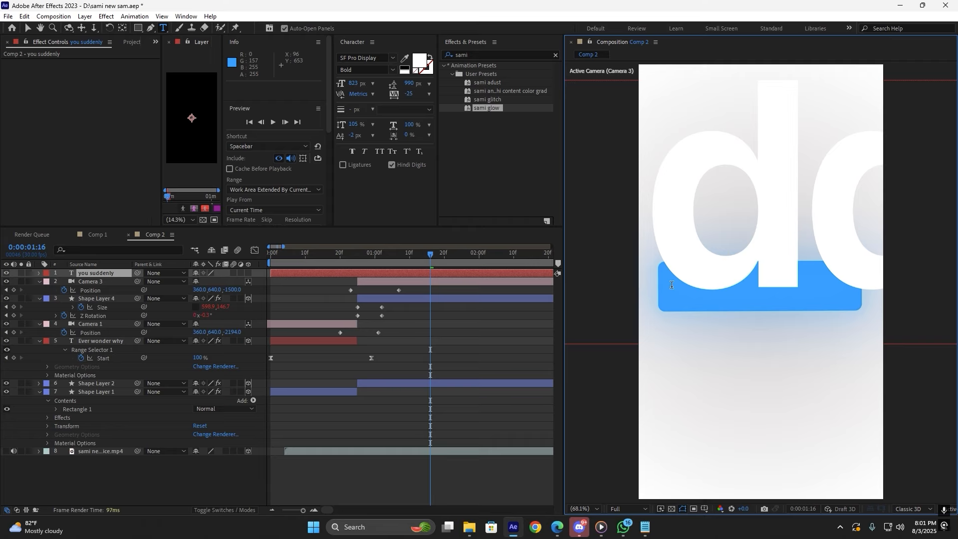
Scale the "you suddenly" text down to 6% and place it within the blue rectangle.
left_click(116, 273)
key("s")
left_click_drag(214, 281, 174, 289)
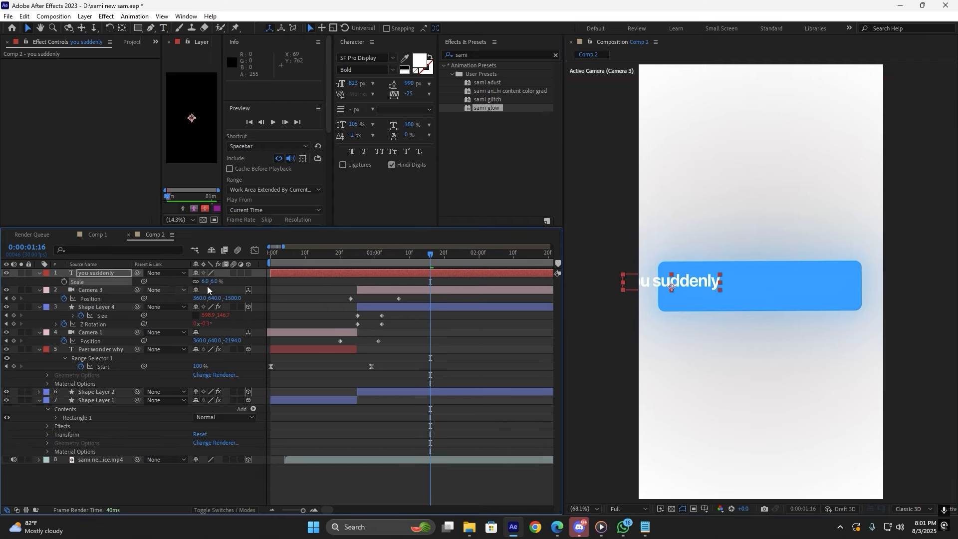
left_click_drag(683, 282, 748, 283)
Extend the text to read "you suddenly need".
key("ctrl+t")
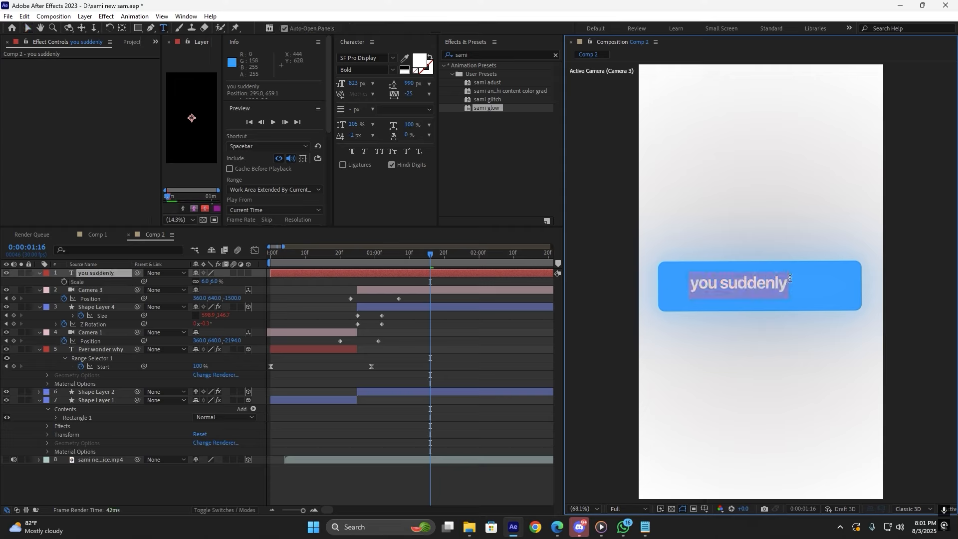
left_click(788, 276)
type("need")
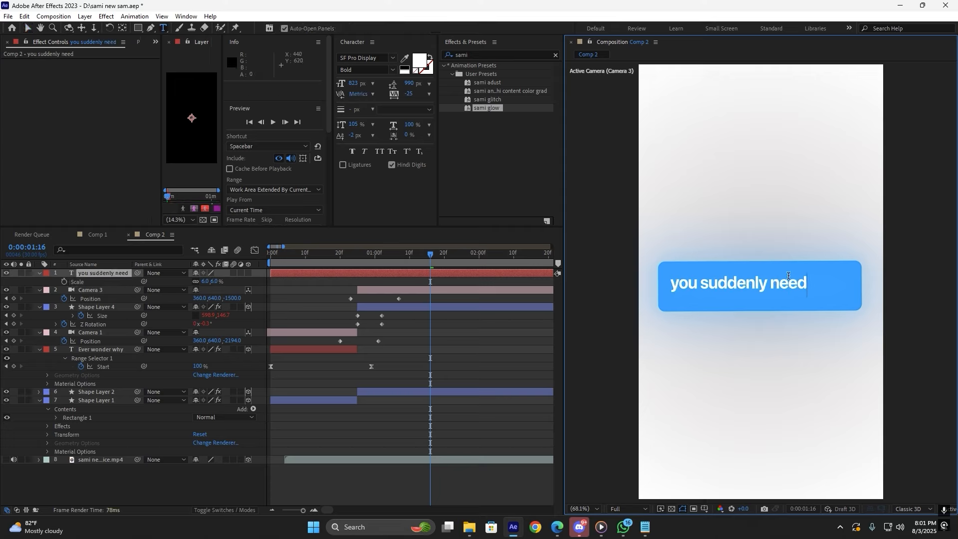
left_click(31, 28)
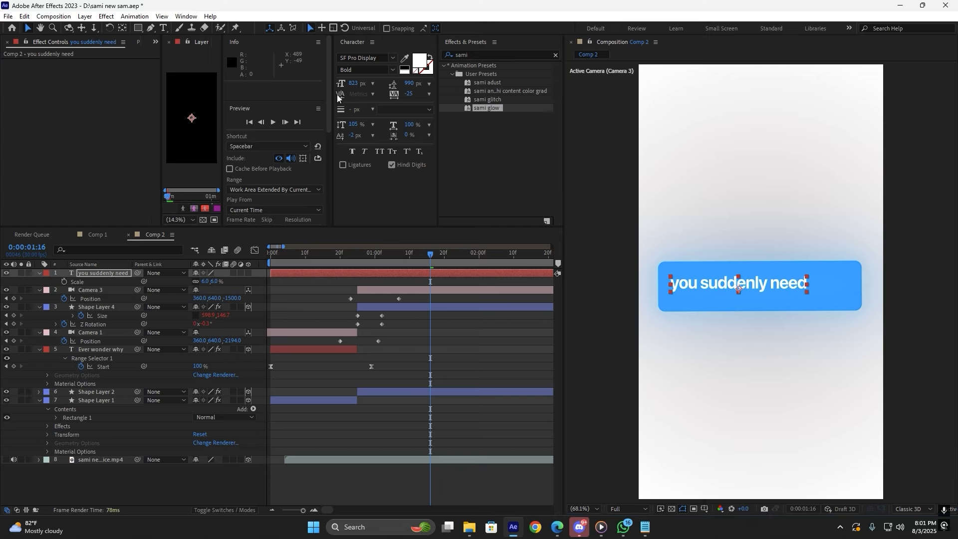
Set the text's font style to Medium and move it closer to the blue rectangle's center.
left_click(394, 71)
left_click(367, 78)
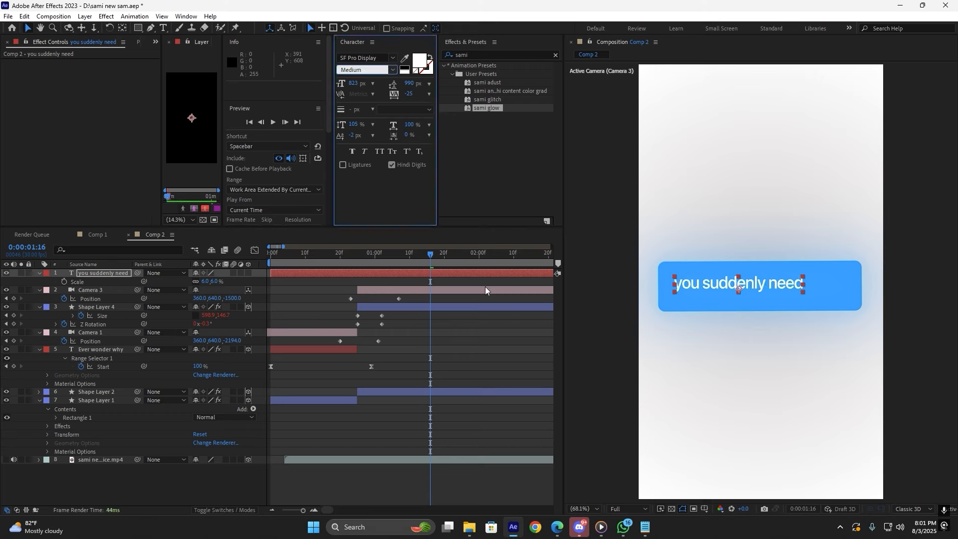
left_click(460, 345)
left_click_drag(728, 285, 738, 288)
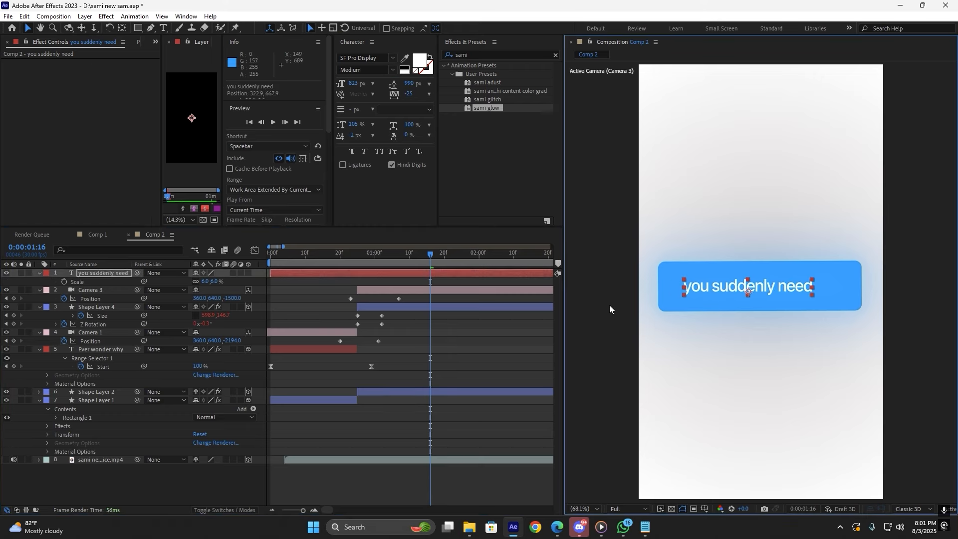
Set the "you suddenly need" text's Scale to 7.5% and recenter it on the blue rectangle.
left_click(206, 282)
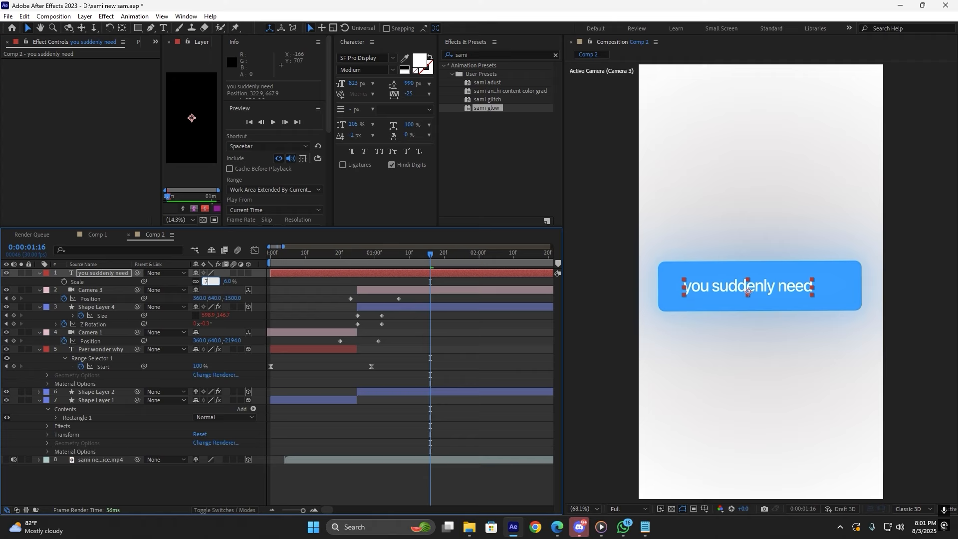
key("Return")
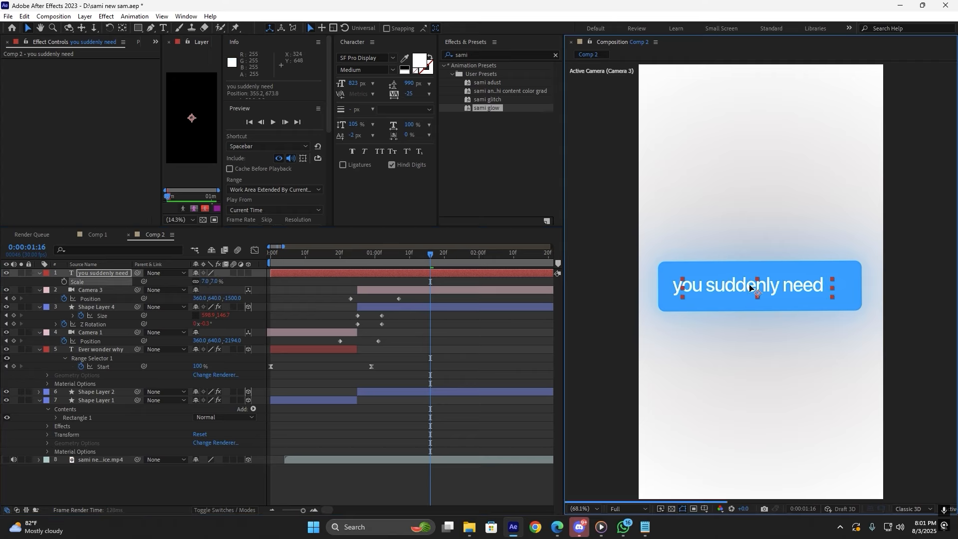
left_click_drag(749, 285, 760, 287)
left_click(209, 281)
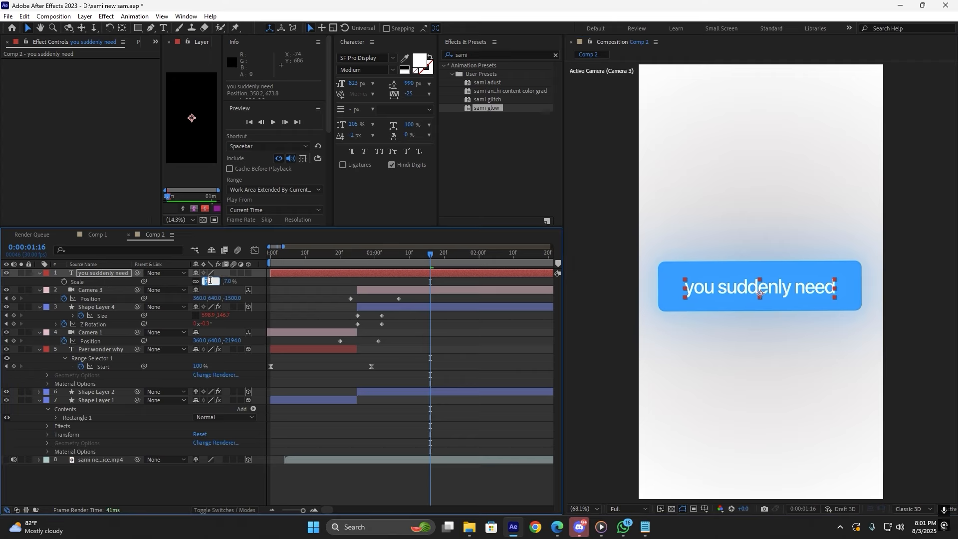
type("7.5")
key("Return")
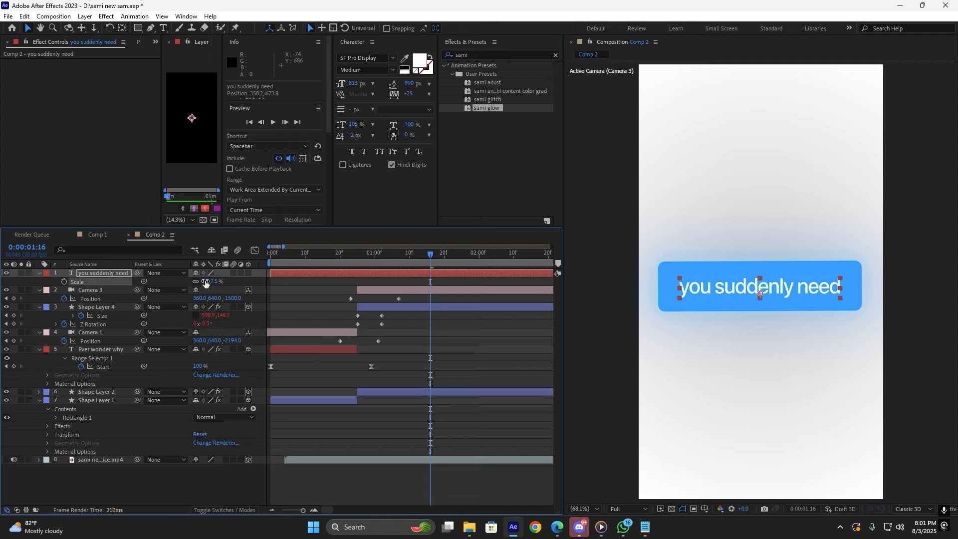
left_click_drag(707, 287, 705, 288)
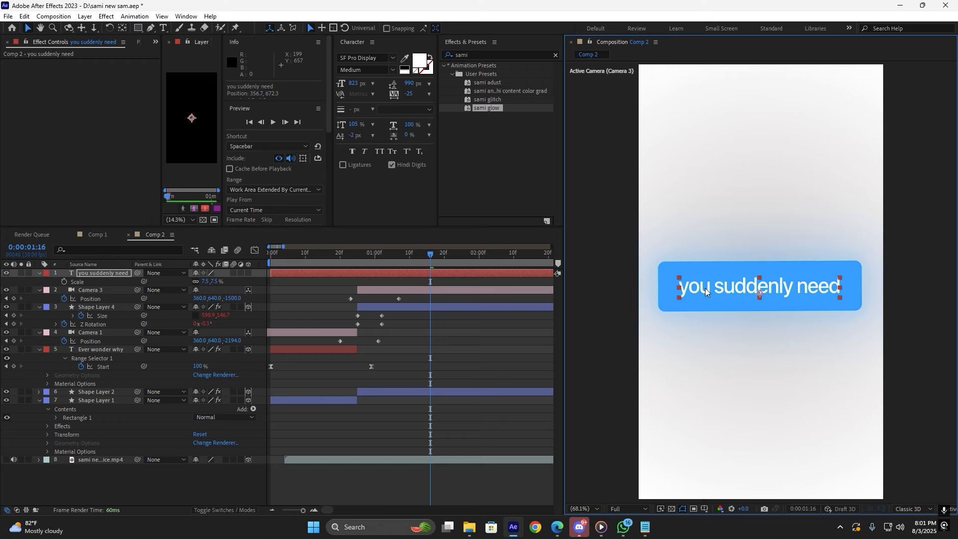
Apply the sami glow preset to the text layer and slightly strengthen Shape Layer 4's Deep Glow.
double_click(487, 107)
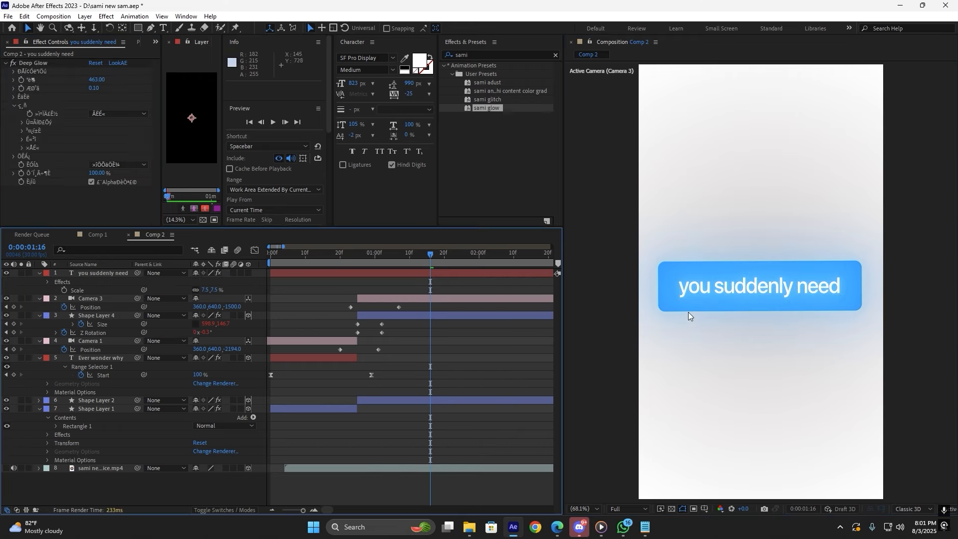
left_click(674, 279)
left_click(477, 314)
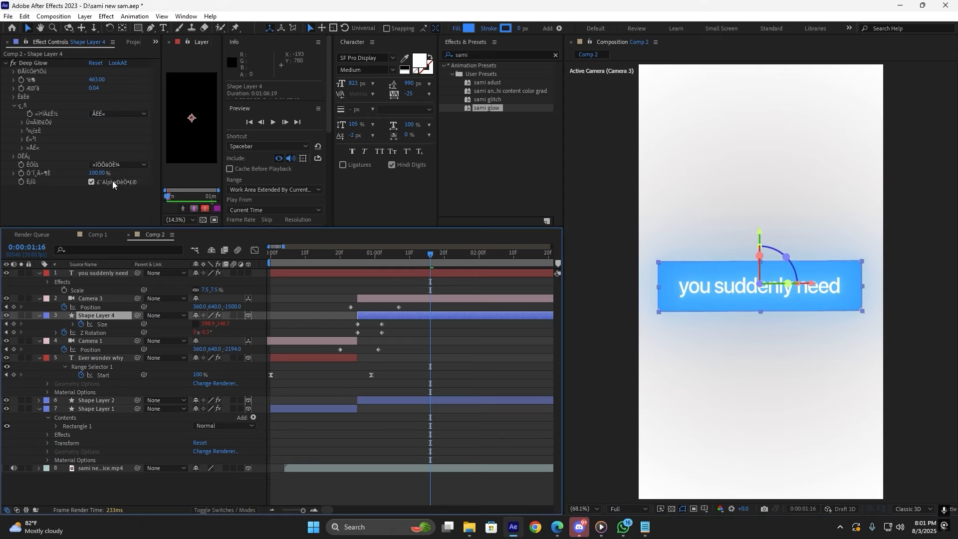
left_click_drag(101, 89, 102, 89)
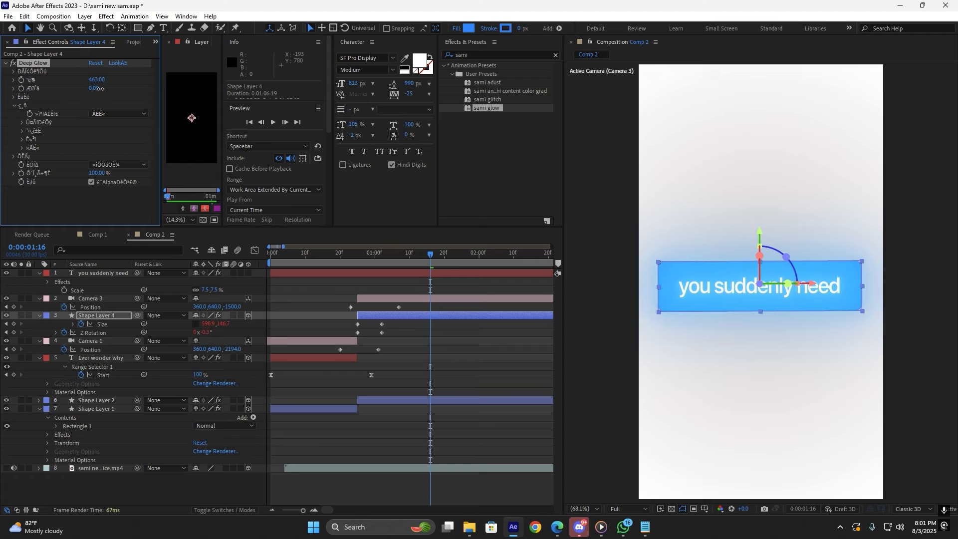
left_click(481, 372)
left_click(791, 286)
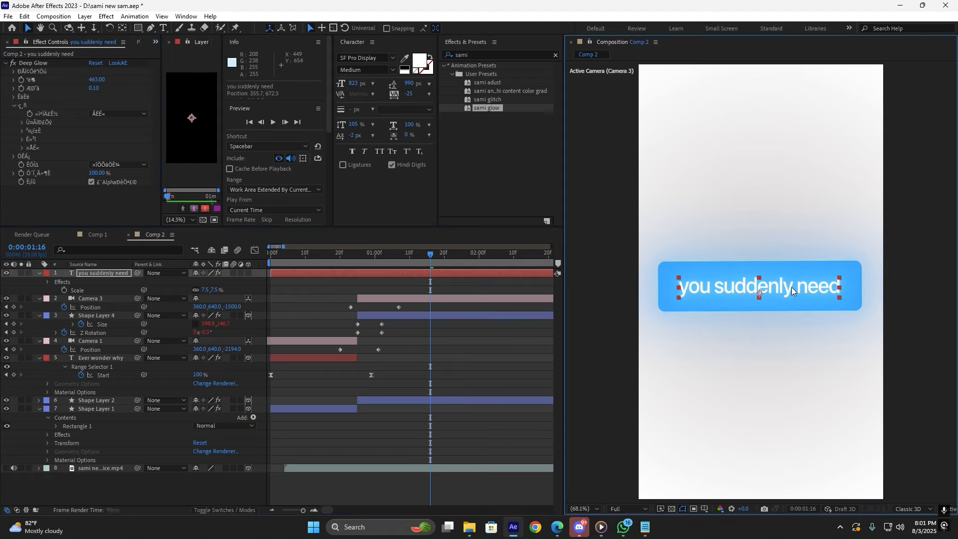
Nudge the "you suddenly need" text one pixel left and one pixel up, and apply the apple ani preset to it.
key("Left")
key("Up")
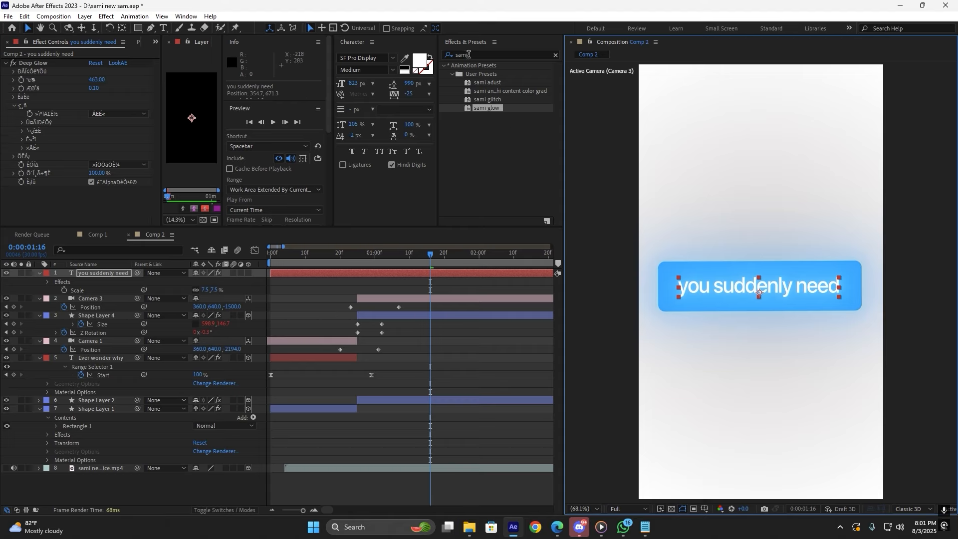
left_click_drag(468, 54, 394, 56)
type("appl")
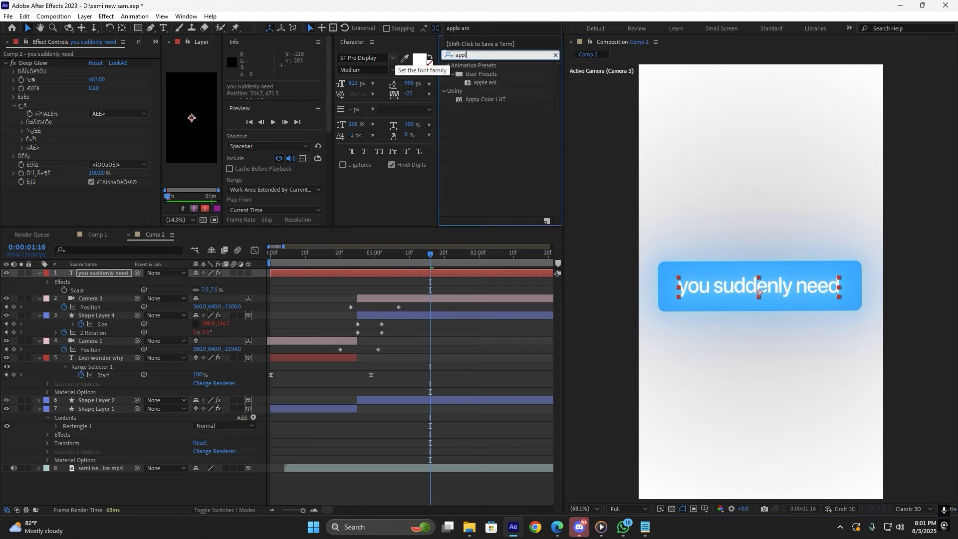
type("e")
double_click(484, 82)
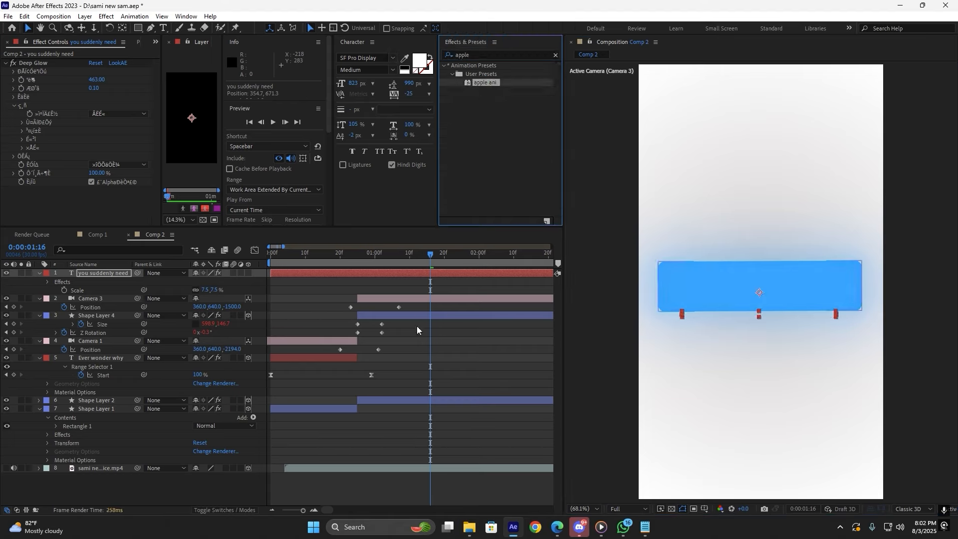
Shift the text's Range Selector Start keyframes earlier so the reveal begins with Shape Layer 4's first frame, and save the project.
left_click(398, 273)
key("u")
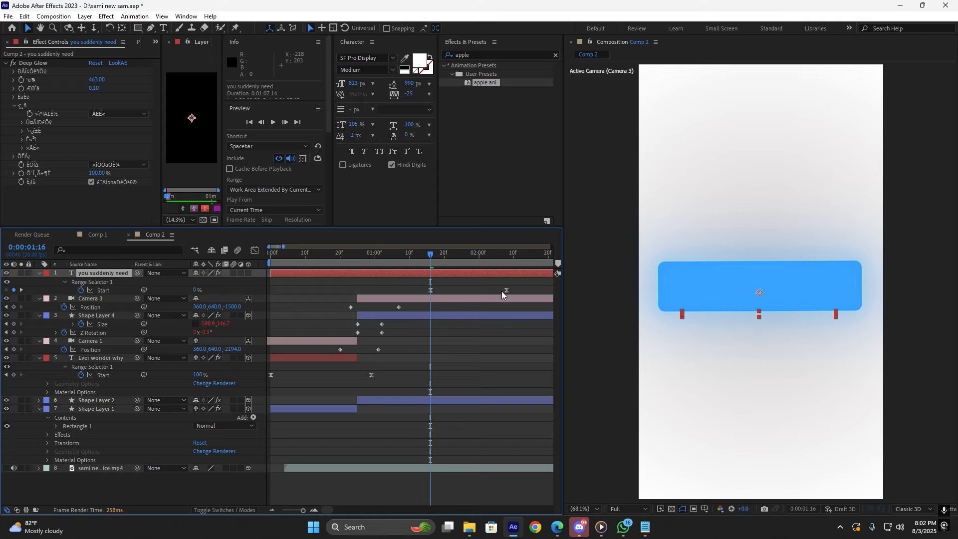
left_click_drag(513, 274, 448, 263)
left_click(462, 284)
key("ctrl+s")
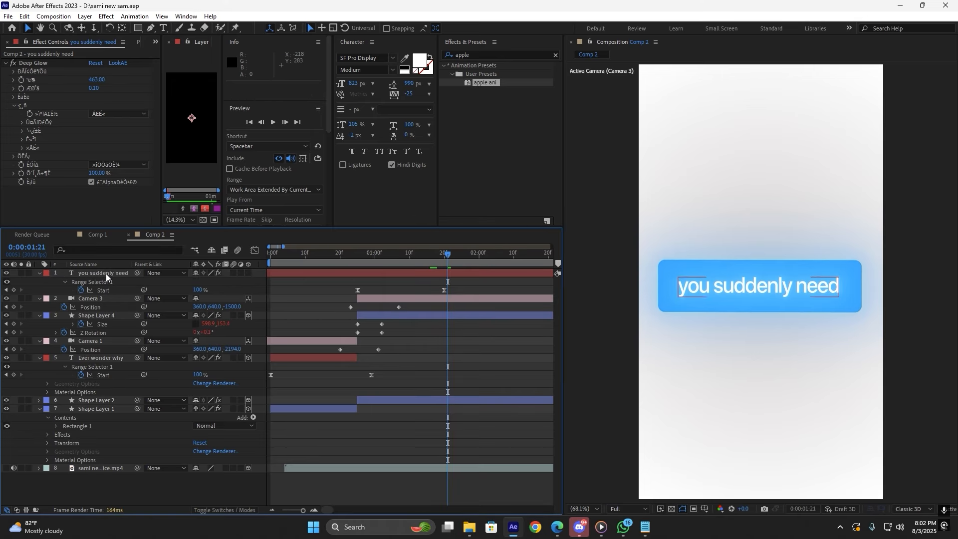
Make the "you suddenly need" text a 3D layer and play the animation from the beginning.
left_click(106, 274)
left_click(249, 273)
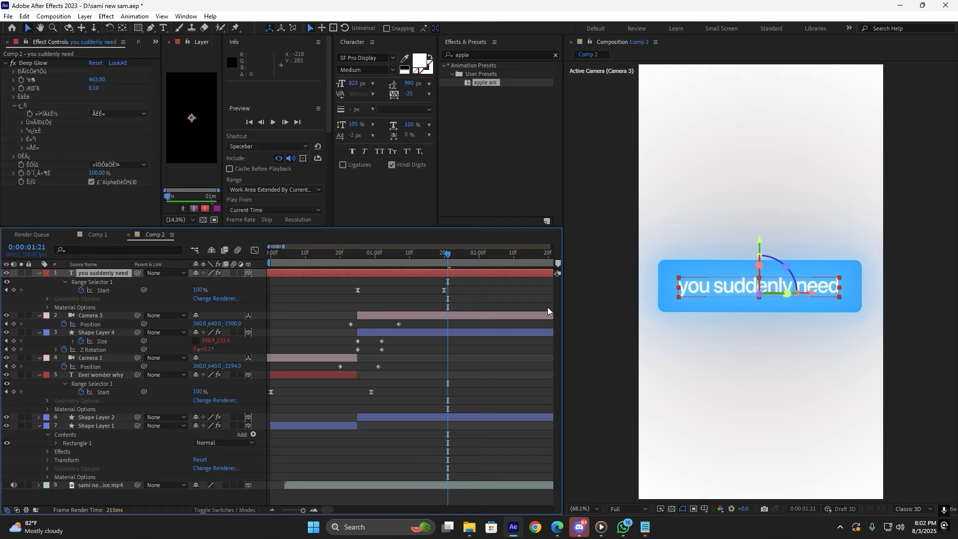
left_click(481, 288)
left_click_drag(441, 255, 223, 289)
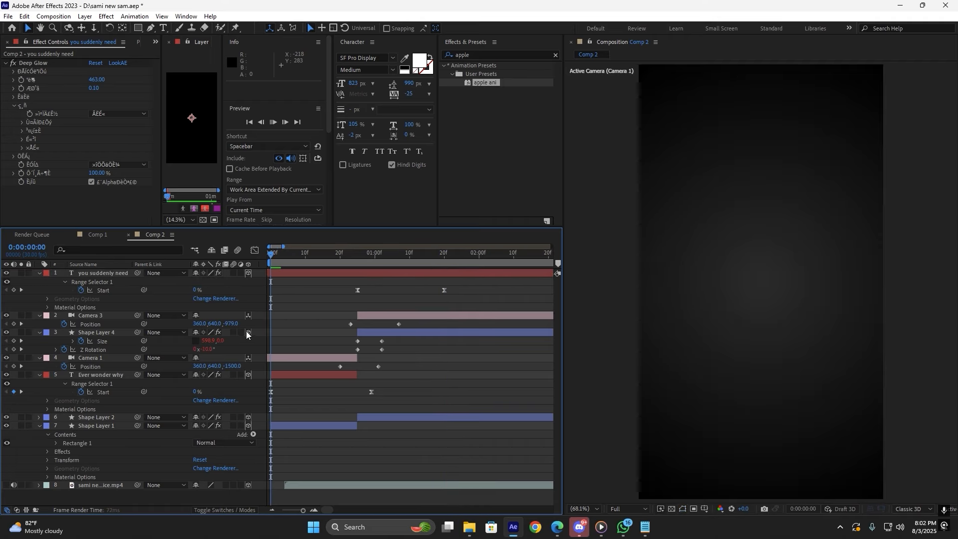
key("space")
left_click_drag(444, 255, 161, 343)
key("space")
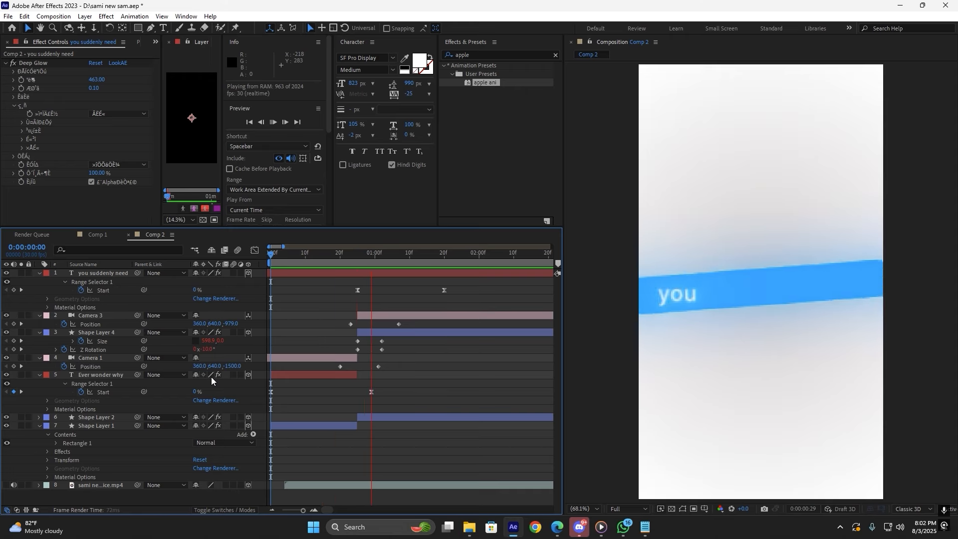
key("space")
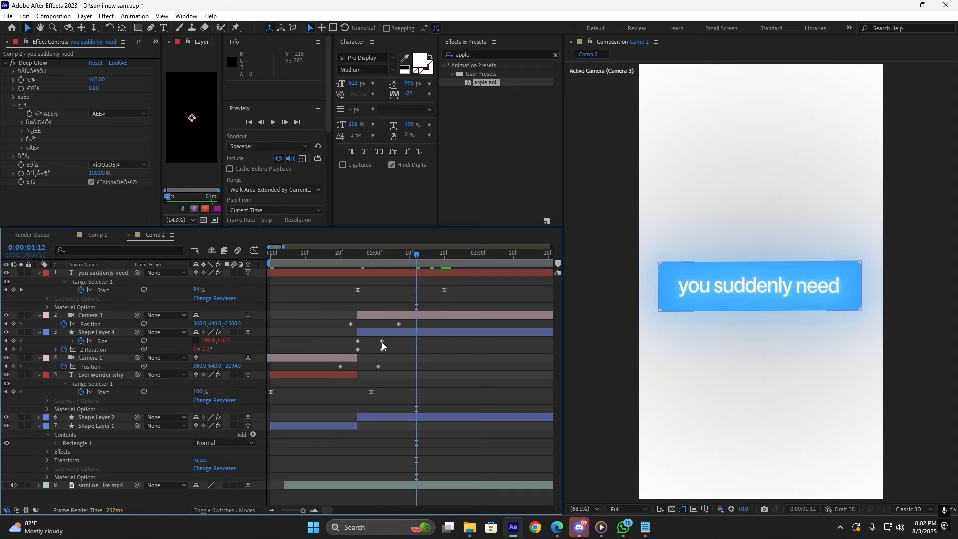
Try earlier timings for Camera 3's second Position keyframe, previewing each, and return the keyframe to 0:00:01:07.
left_click_drag(398, 324, 389, 325)
left_click_drag(416, 259, 262, 292)
key("space")
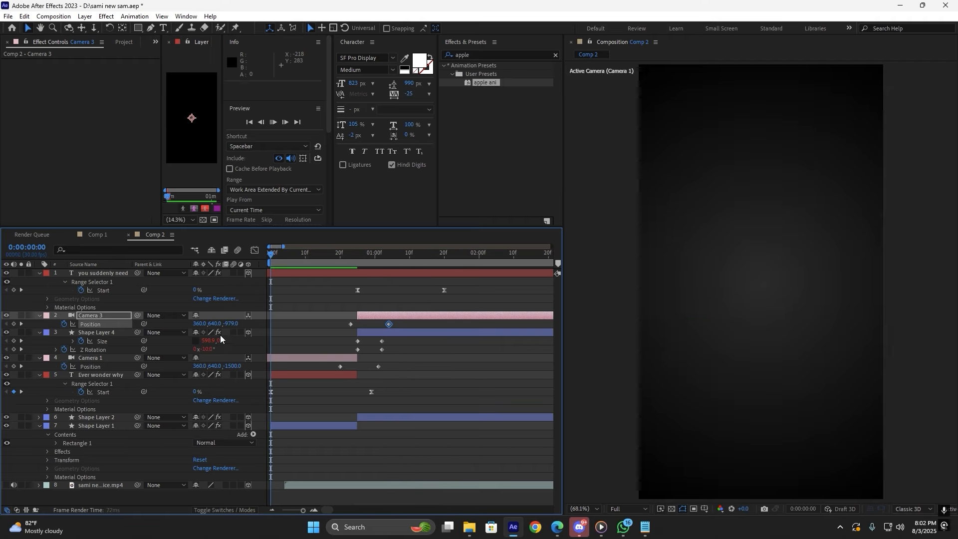
key("space")
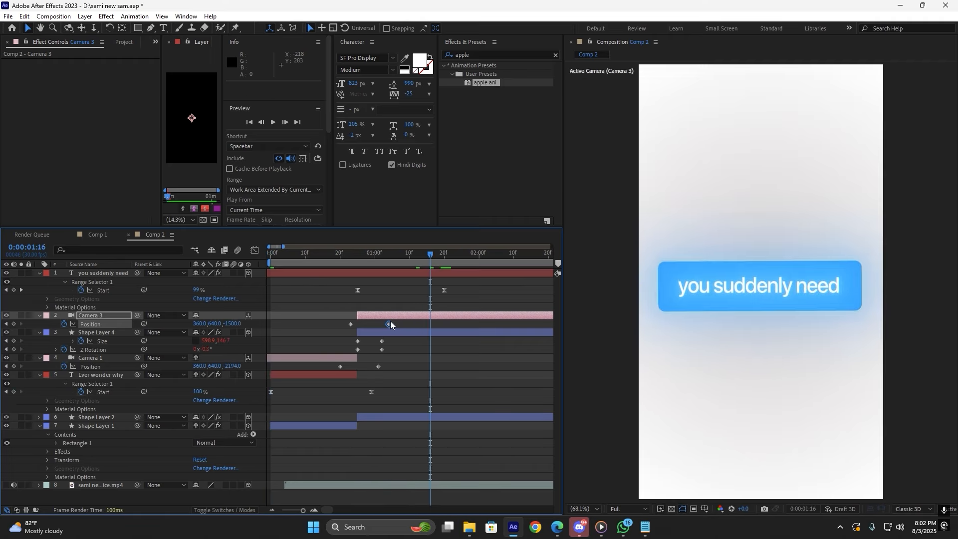
left_click_drag(389, 324, 396, 324)
left_click_drag(430, 255, 152, 305)
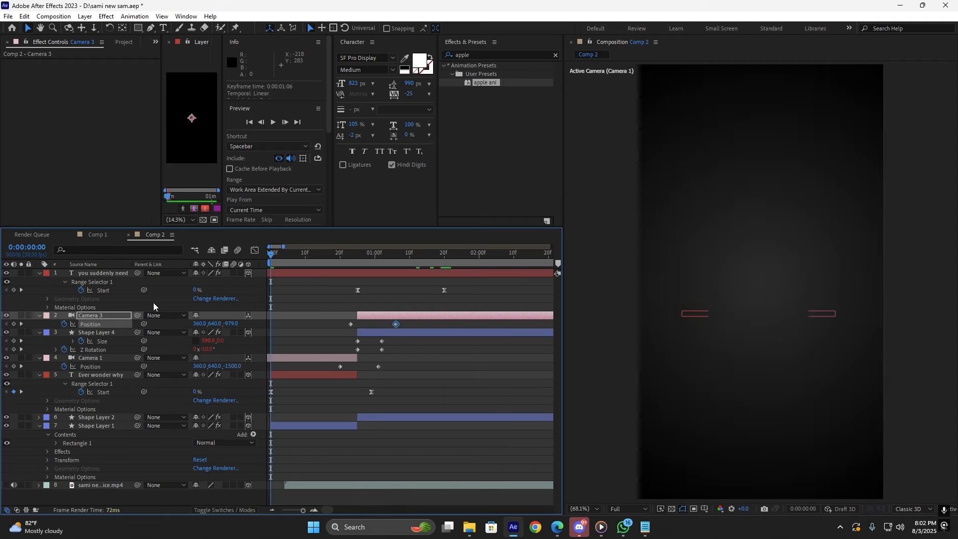
key("space")
key("space")
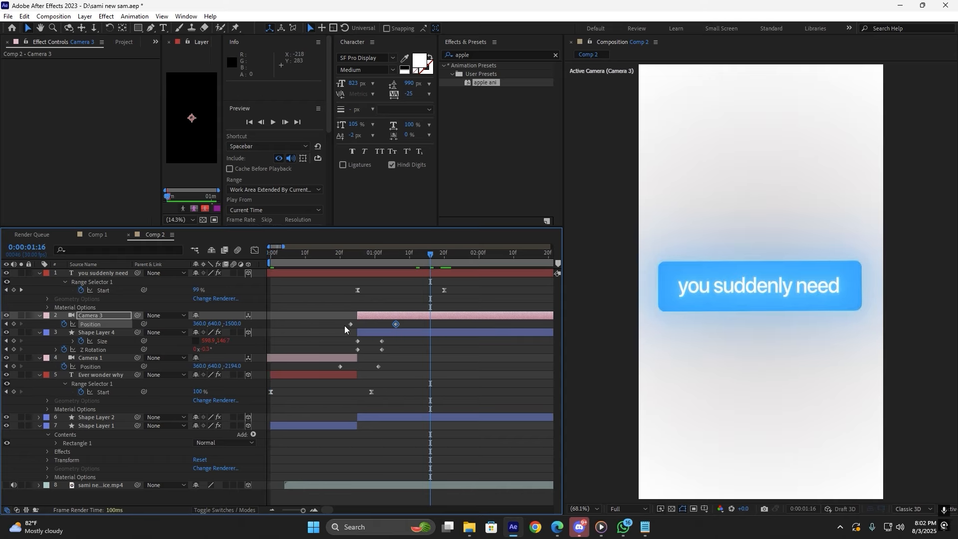
left_click_drag(396, 325, 400, 325)
left_click(423, 261)
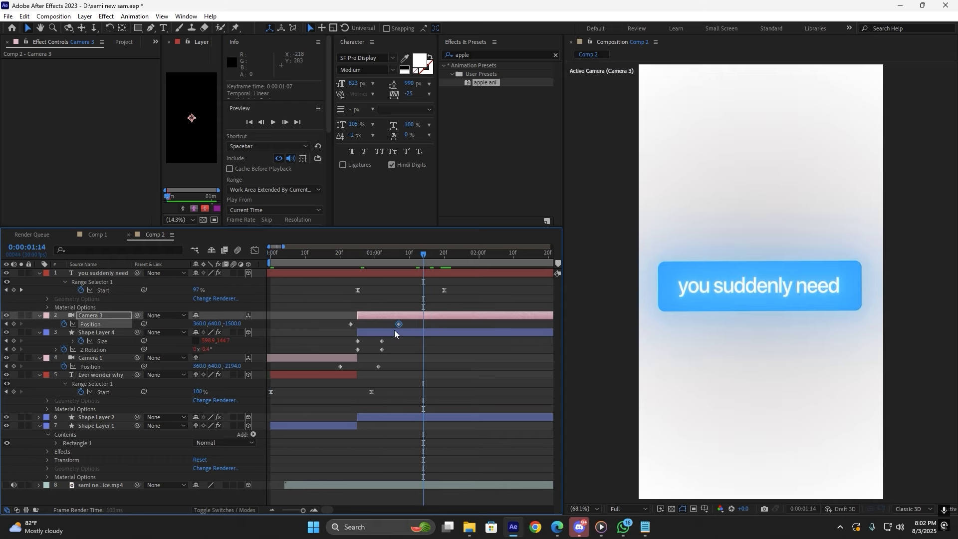
Move Camera 1's last Position keyframe to 0:00:01:00 and play the animation from the beginning.
left_click(377, 366)
left_click_drag(377, 367, 375, 367)
key("Home")
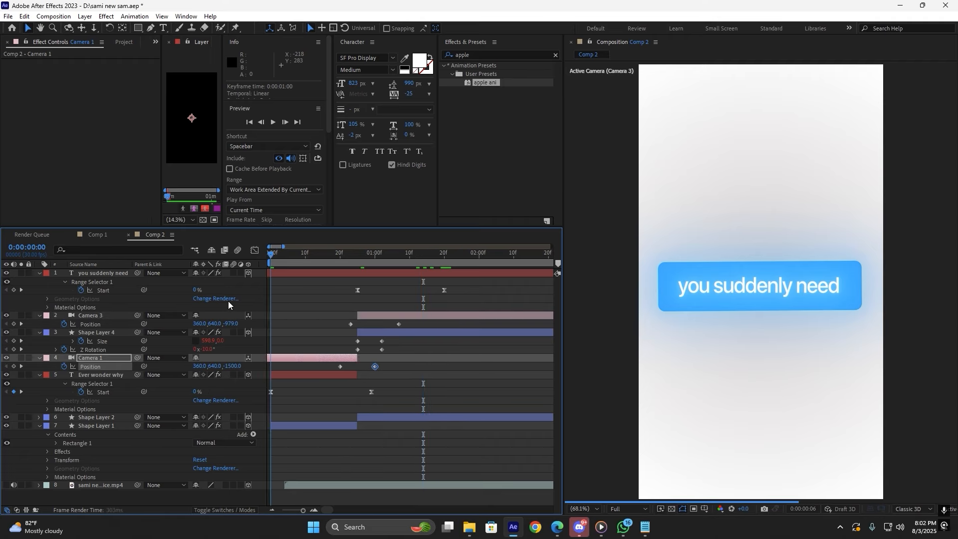
key("space")
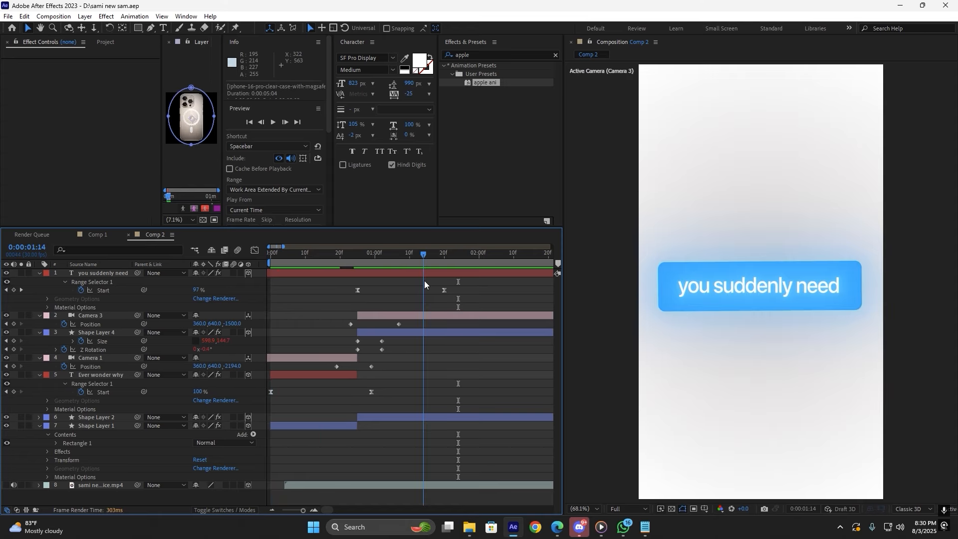
Check the matching section of the reference animation in Comp 1 and return to Comp 2.
left_click_drag(424, 280, 352, 313)
left_click(98, 234)
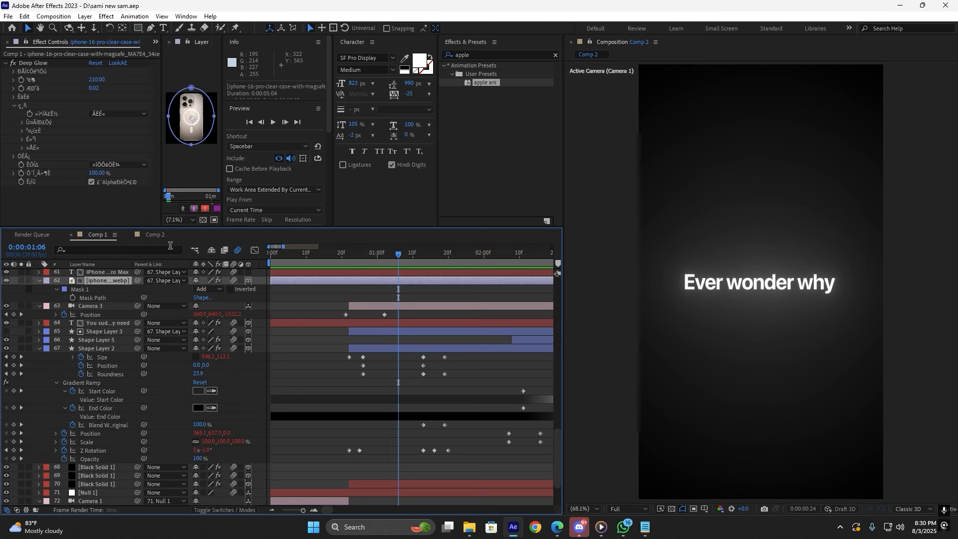
left_click_drag(396, 253, 487, 269)
left_click(155, 234)
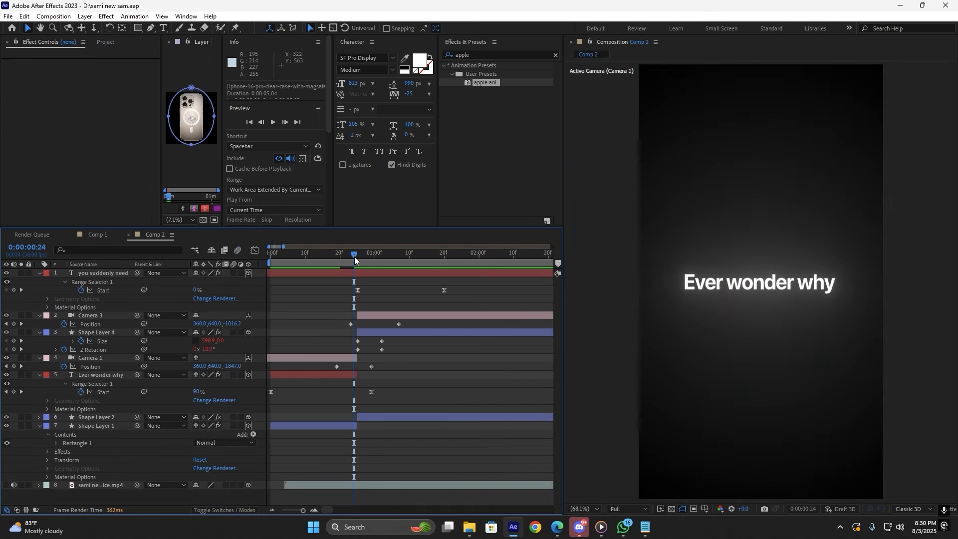
Add a Size keyframe to Shape Layer 4 at 0:00:01:14 and set the rectangle's height to 784.2 at 0:00:01:18.
left_click_drag(354, 256, 423, 263)
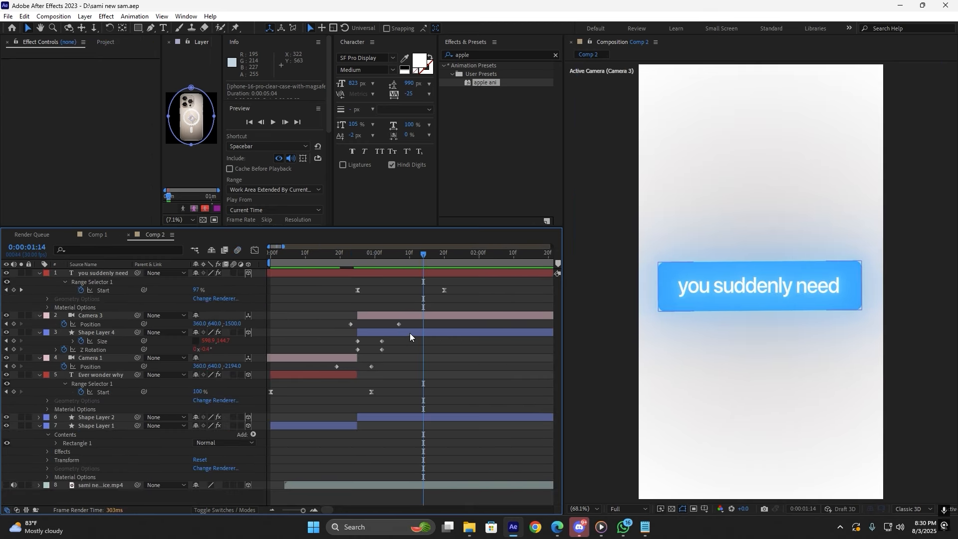
left_click(410, 332)
left_click(14, 341)
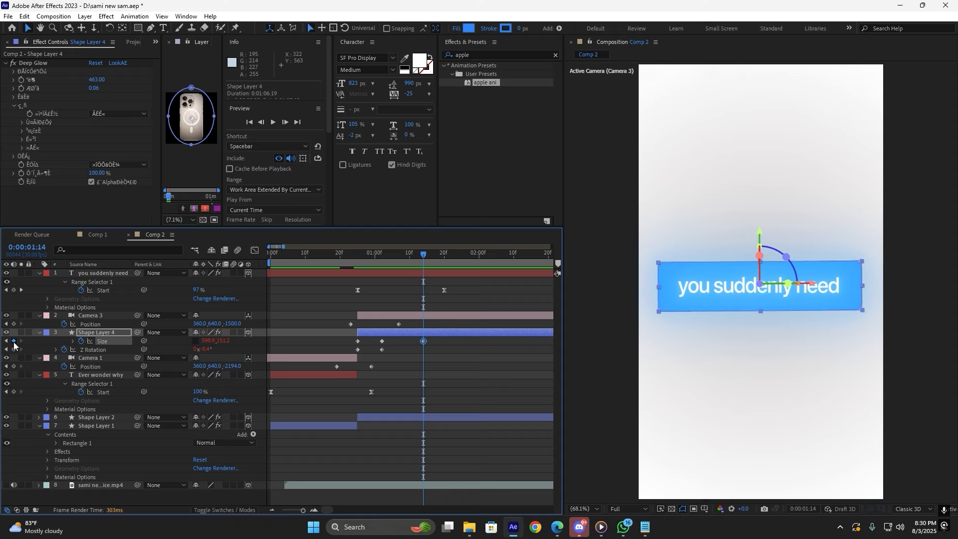
left_click_drag(425, 255, 439, 265)
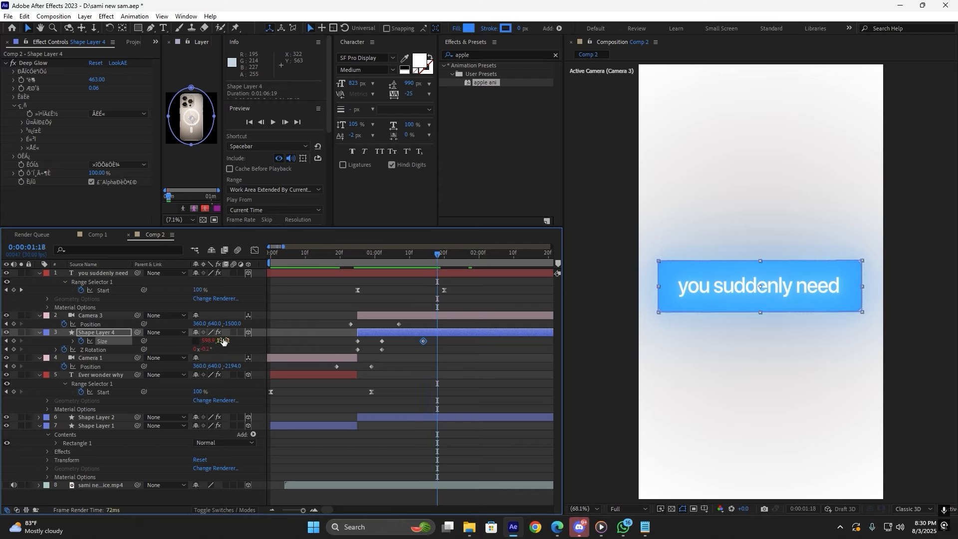
left_click_drag(224, 341, 556, 356)
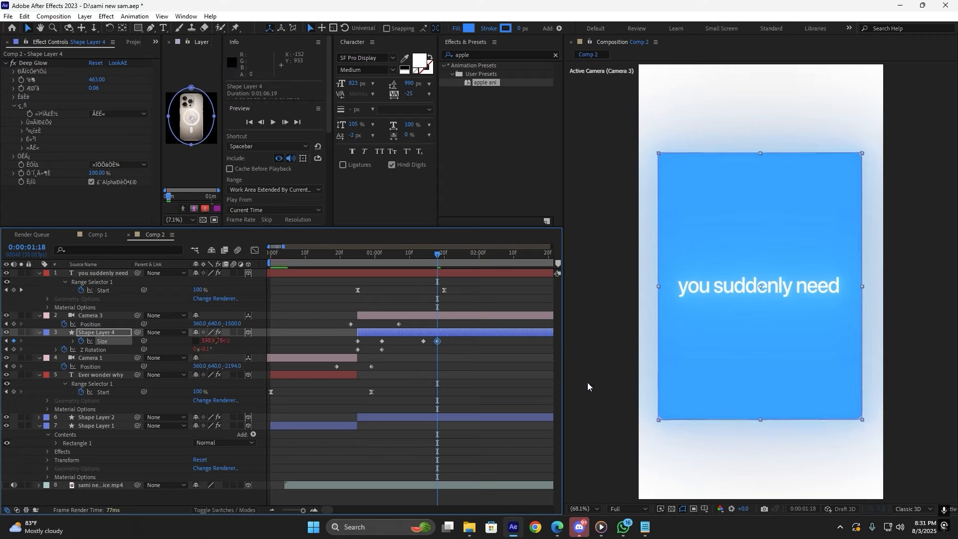
left_click(396, 387)
Animate the Shape Layer 4 rectangle's Roundness from 20 at 0:00:01:14 to 42 at 0:00:01:18.
scroll(431, 331, "up", 1)
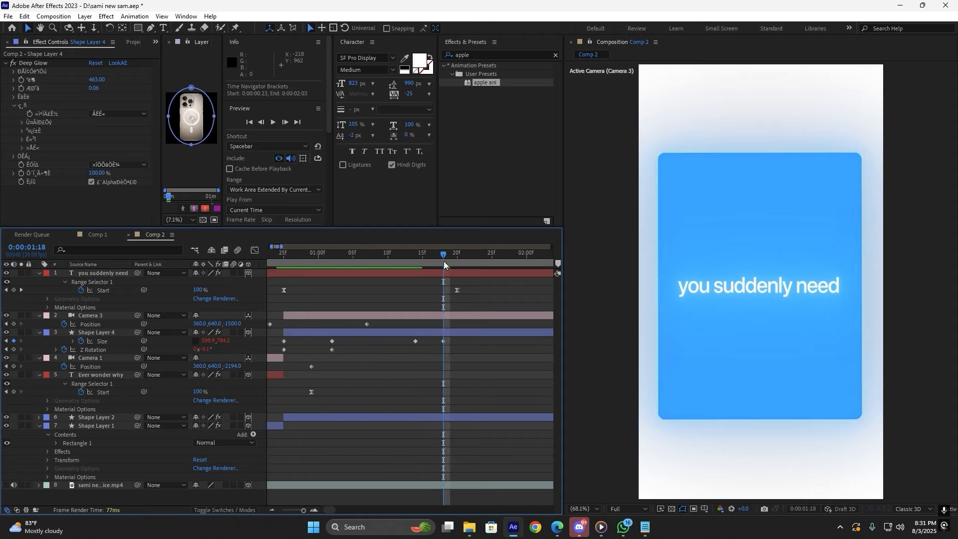
left_click_drag(444, 262, 416, 265)
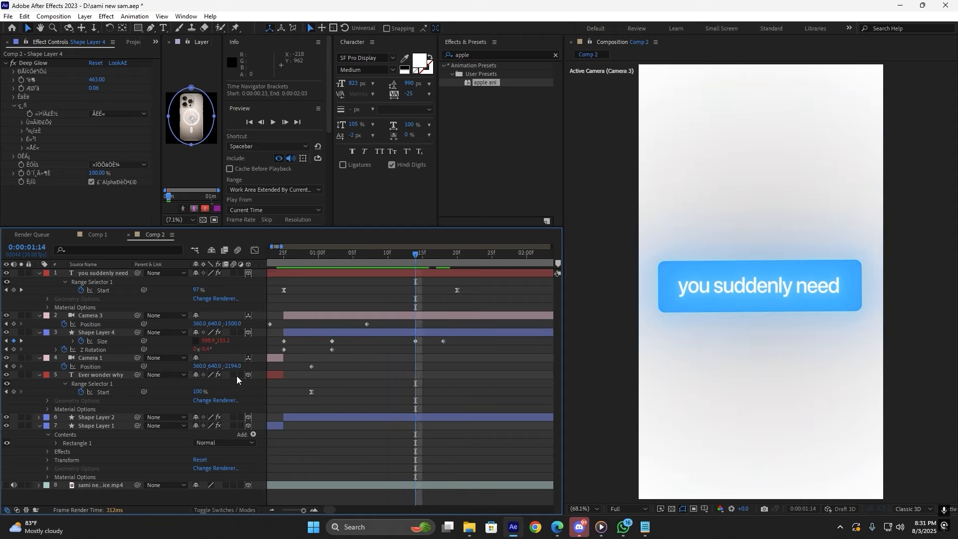
left_click(39, 333)
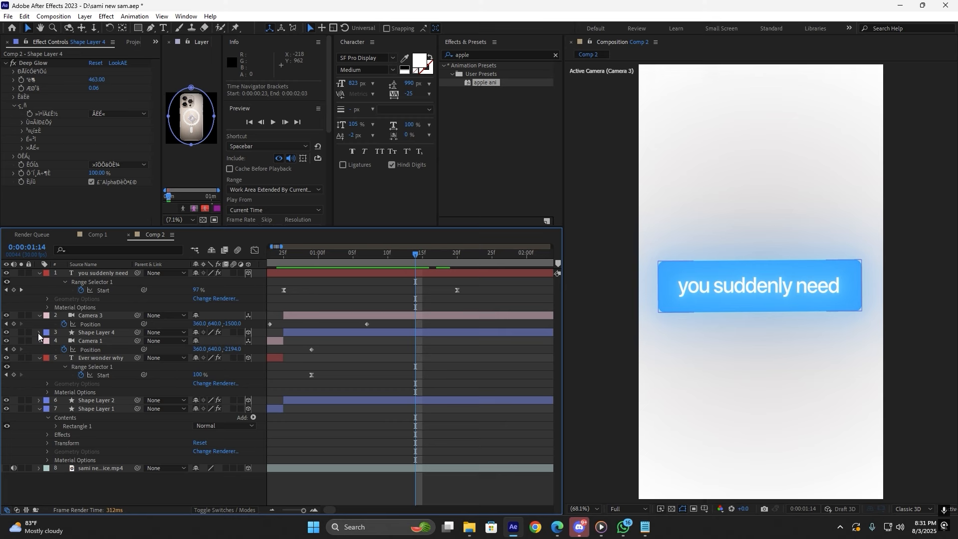
left_click(39, 333)
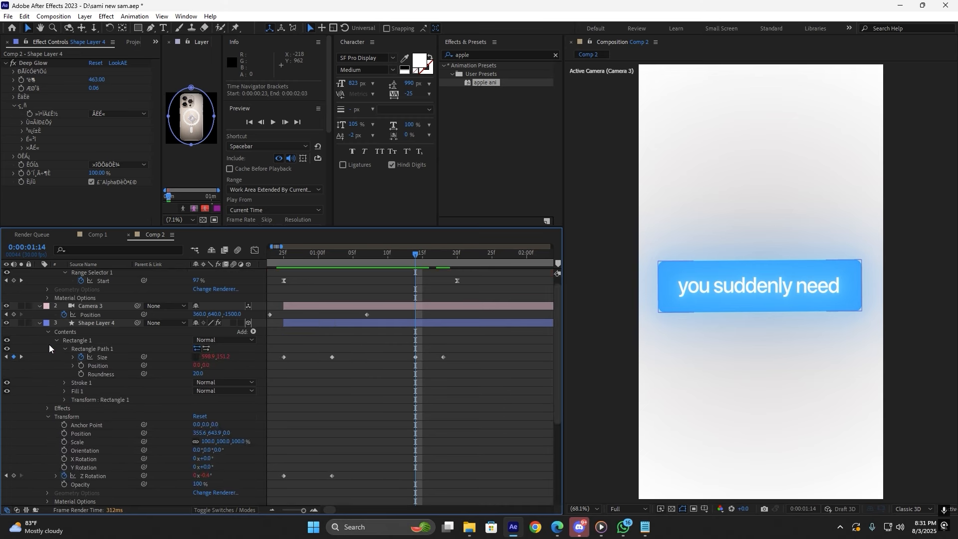
left_click(80, 374)
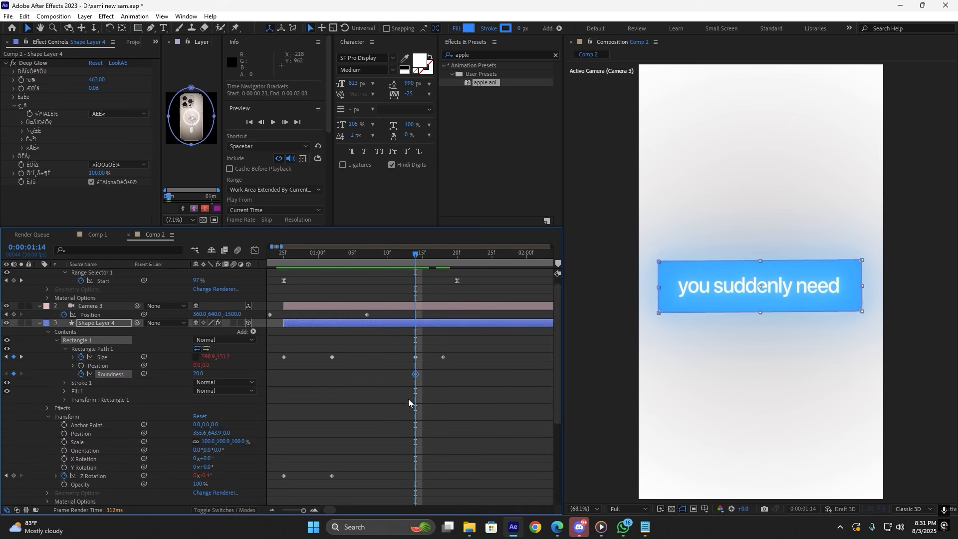
key("ctrl+z")
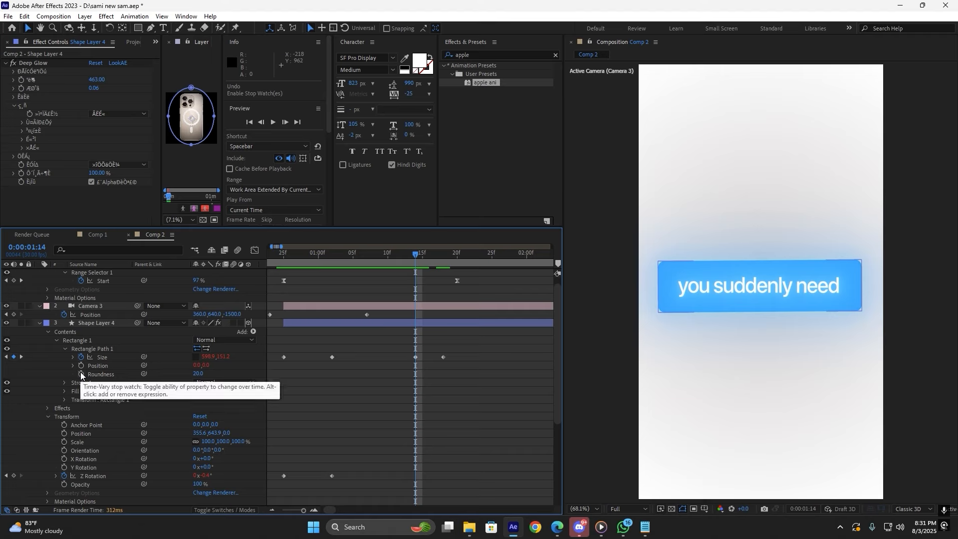
left_click(80, 374)
left_click(423, 256)
left_click(441, 263)
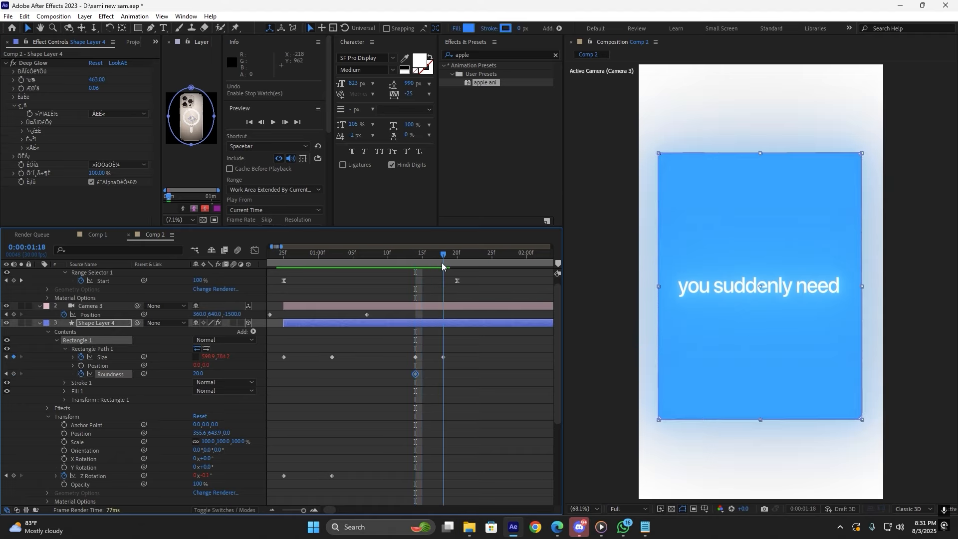
left_click_drag(202, 374, 208, 378)
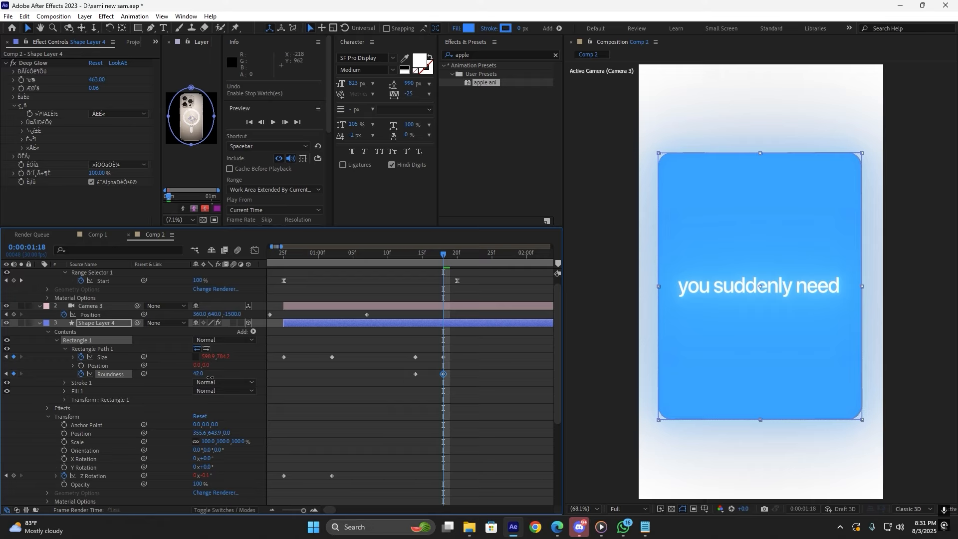
left_click(328, 402)
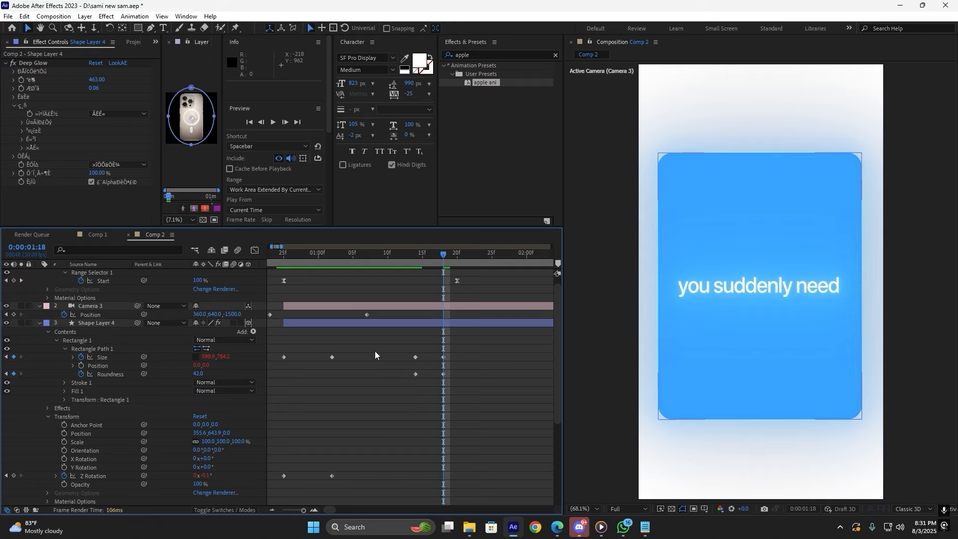
Return to 0:00:01:14 and apply the Fill effect to Shape Layer 4.
left_click_drag(436, 258, 417, 270)
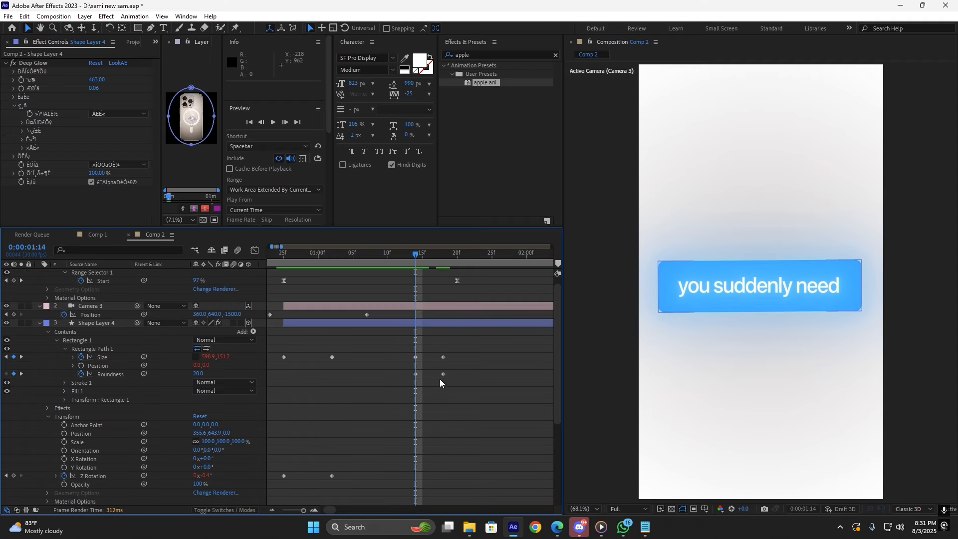
left_click(475, 54)
type("fill")
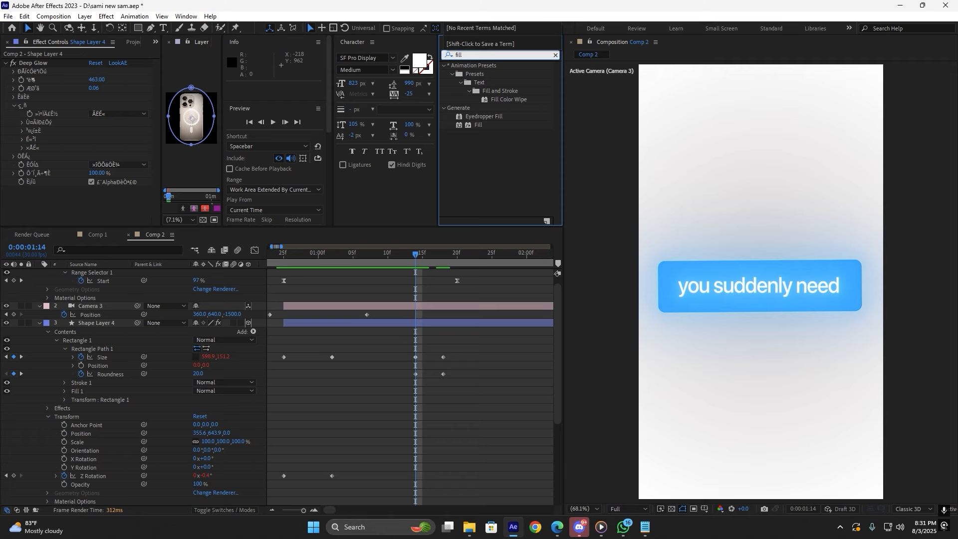
left_click(478, 125)
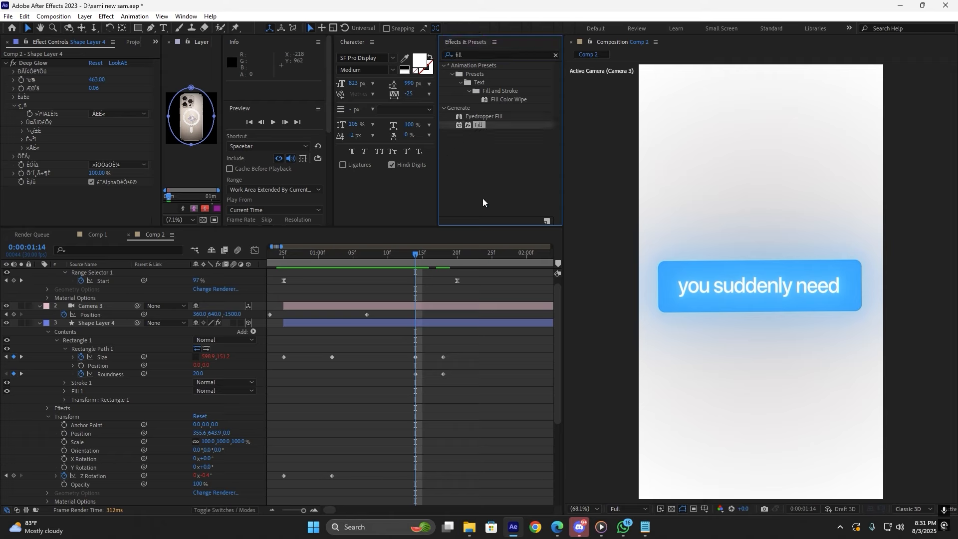
left_click(418, 325)
double_click(479, 124)
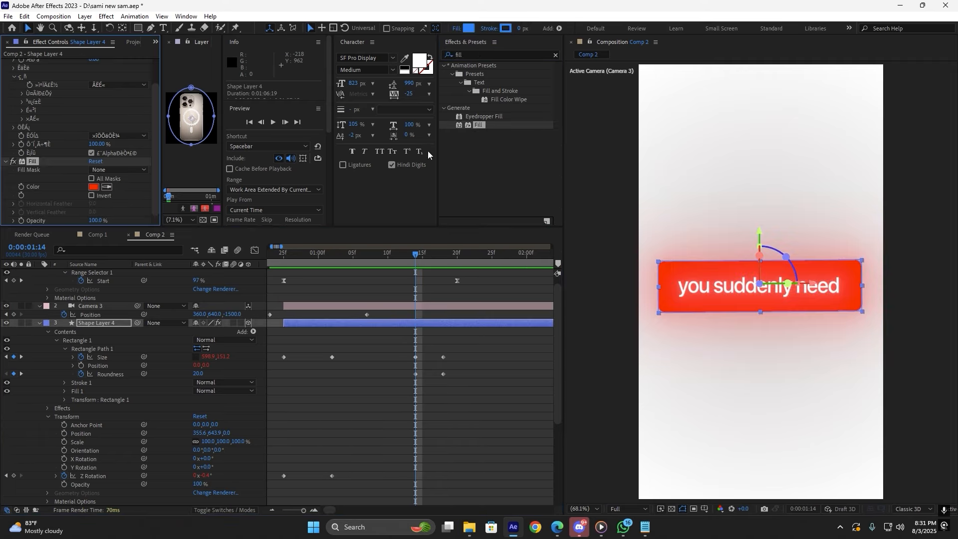
Set Shape Layer 4's Fill effect color to 0084FF and keyframe it at 0:00:01:14.
left_click(92, 188)
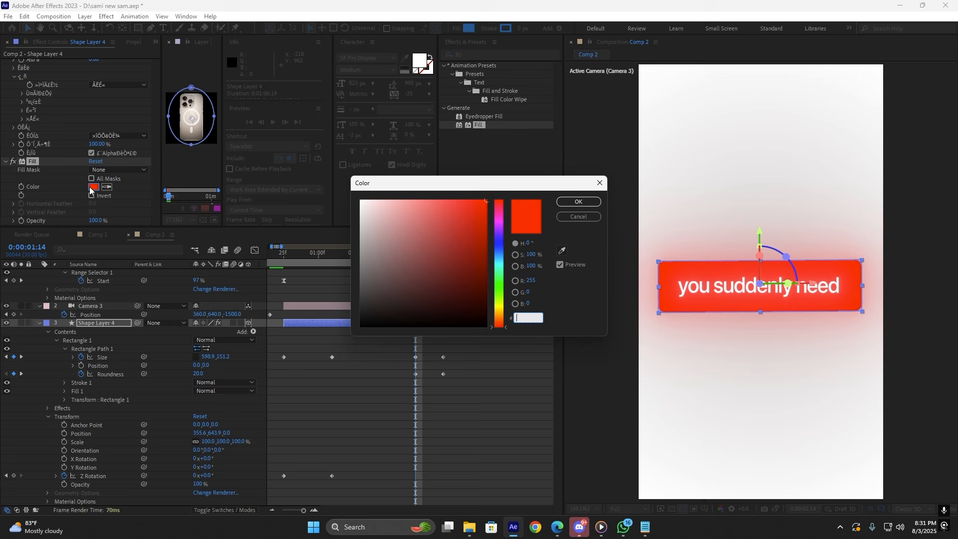
type("0084FF")
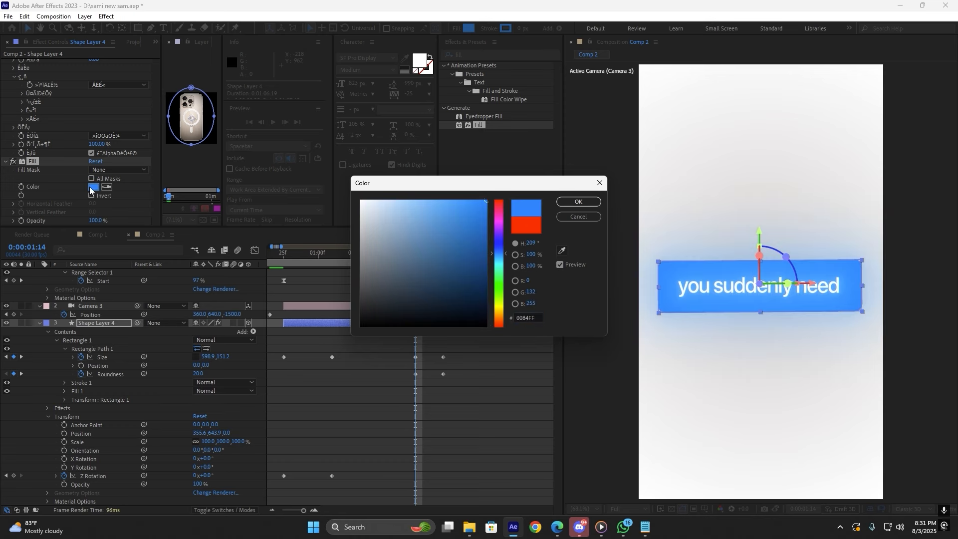
key("Return")
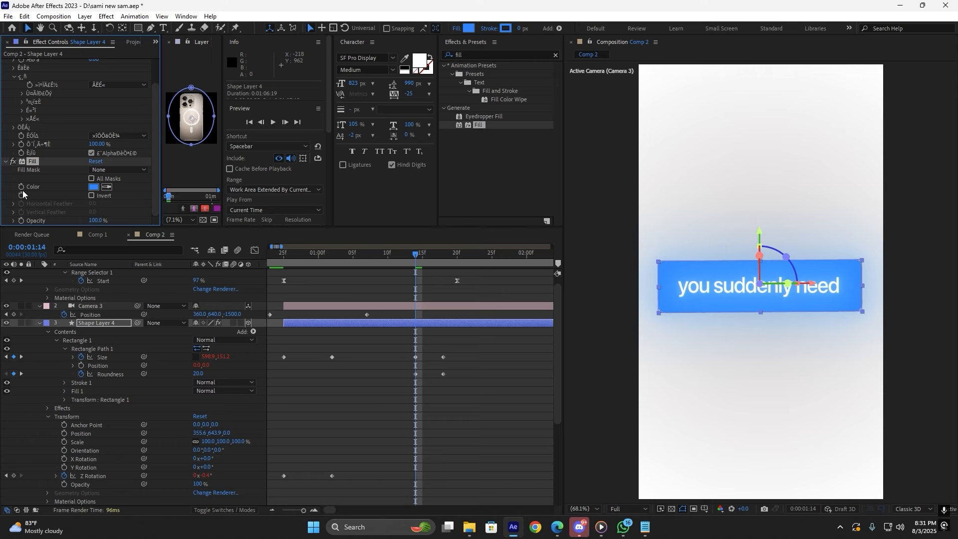
left_click(418, 332)
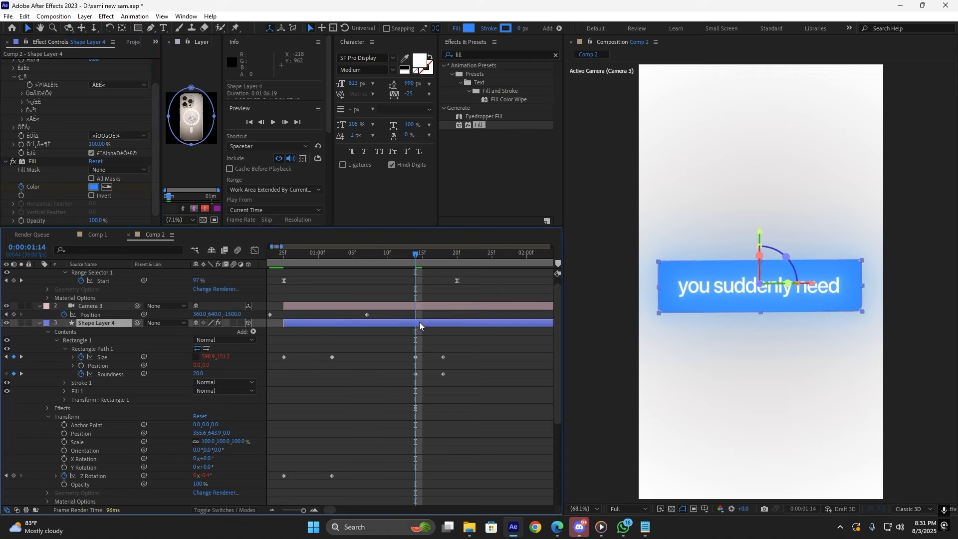
Reveal Shape Layer 4's keyframes and change its Fill color to near-black 141415 at 0:00:01:18.
key("u")
left_click_drag(416, 256, 443, 265)
left_click(93, 186)
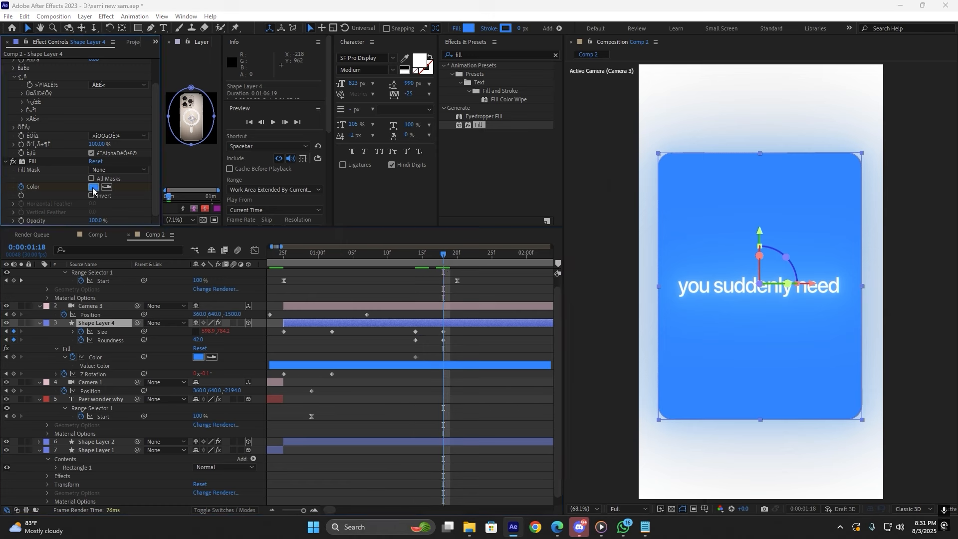
left_click_drag(387, 302, 367, 317)
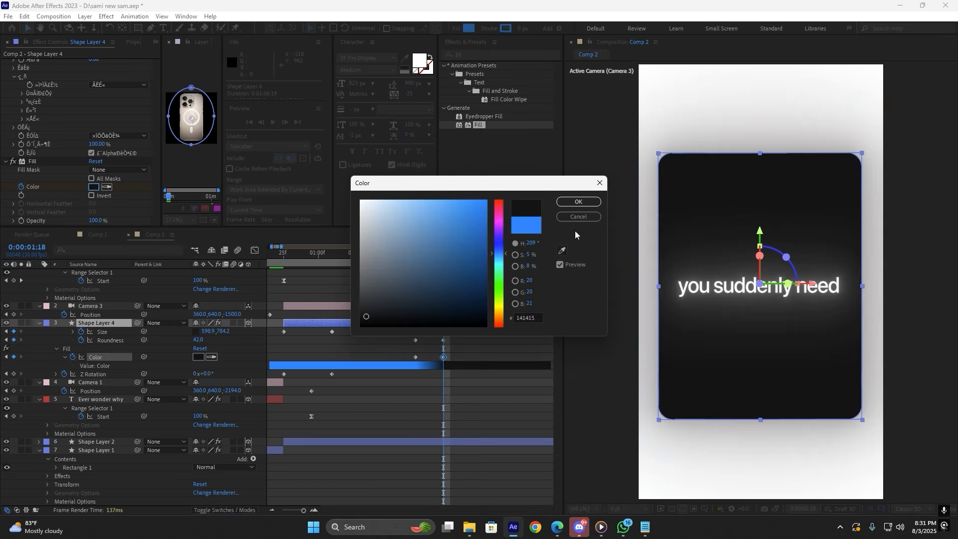
left_click(578, 202)
left_click(474, 340)
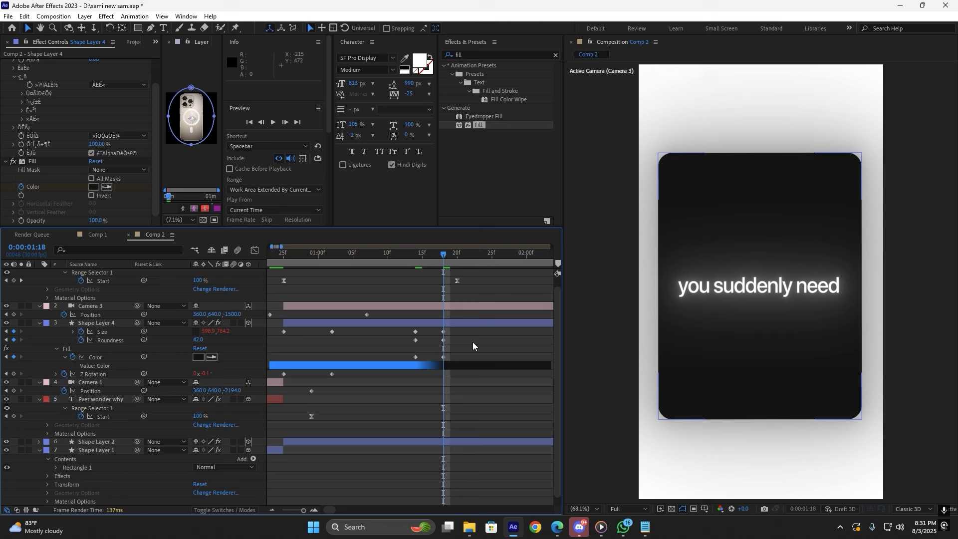
Animate the "you suddenly need" text layer's Opacity from 100% at 0:00:01:14 to 0% at 0:00:01:16.
left_click(432, 262)
left_click_drag(432, 262, 416, 262)
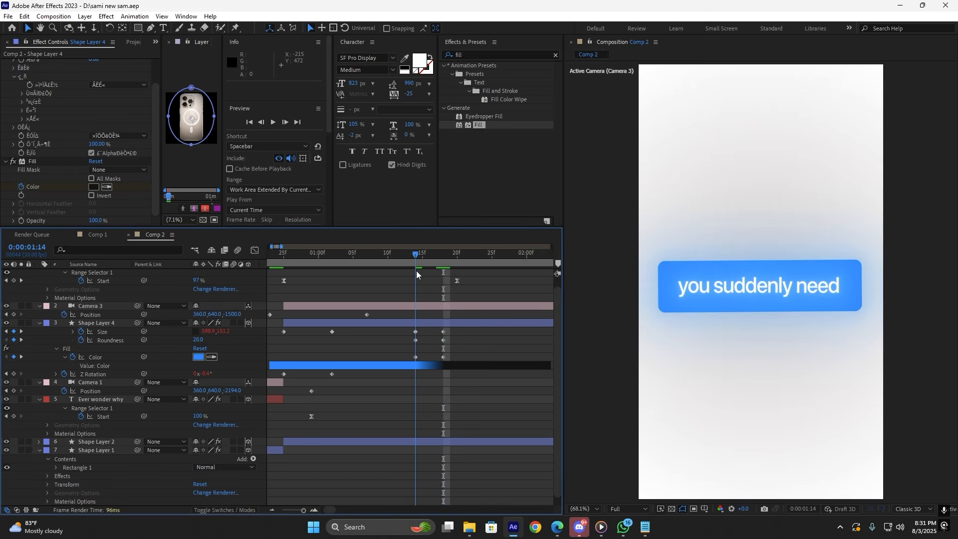
scroll(434, 349, "up", 1)
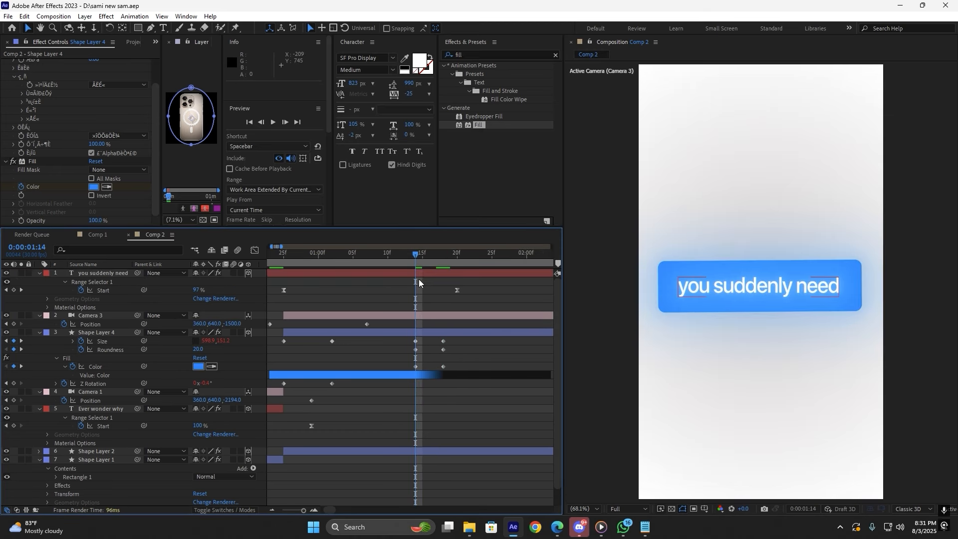
left_click(417, 273)
key("t")
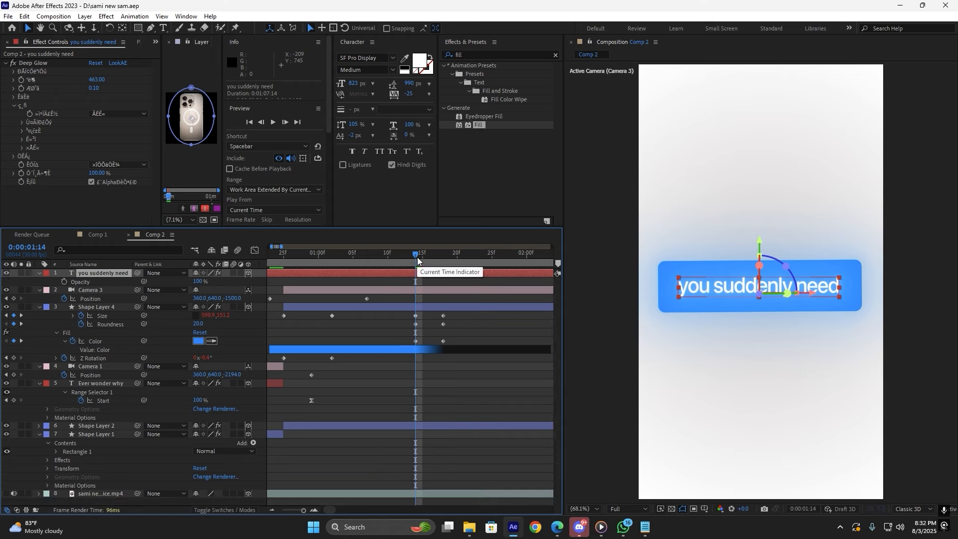
left_click_drag(417, 256, 415, 285)
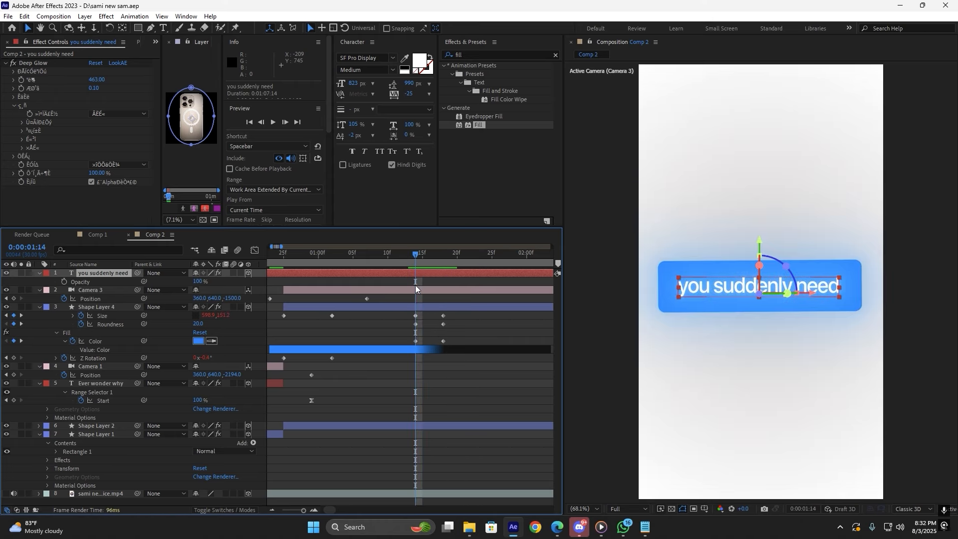
left_click(64, 282)
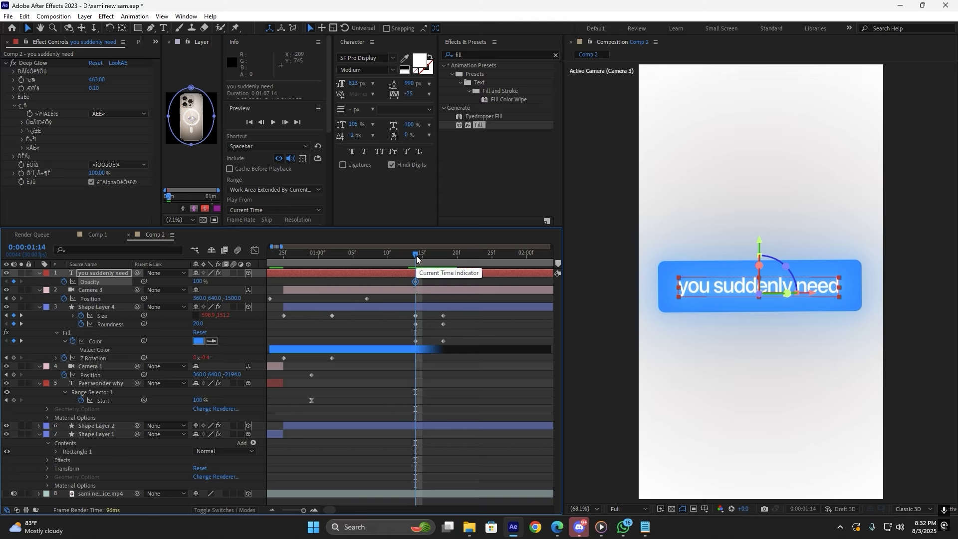
left_click_drag(416, 258, 430, 261)
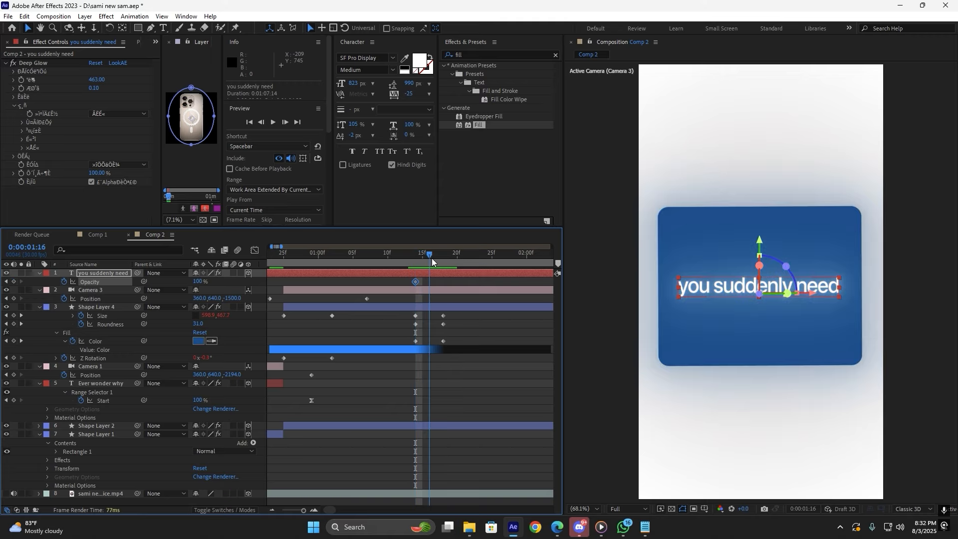
left_click(200, 281)
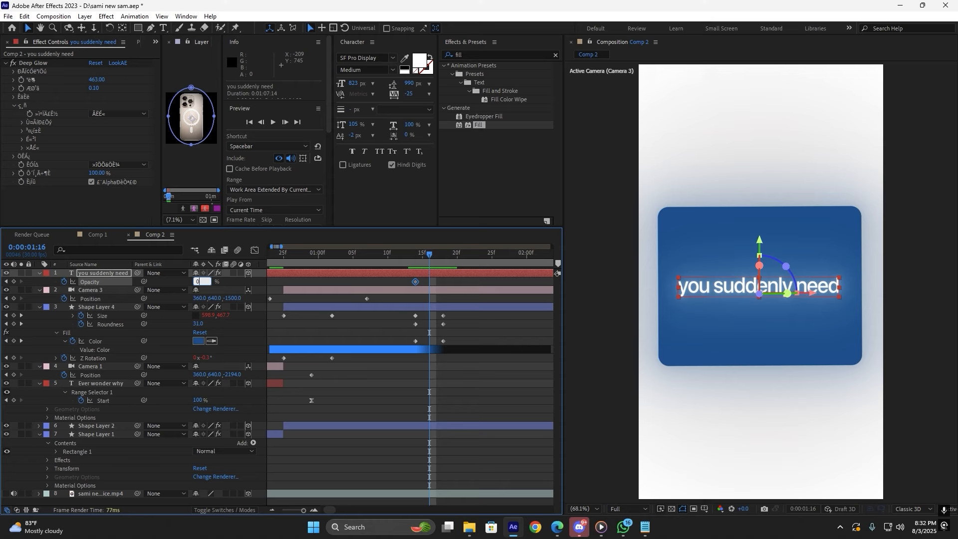
key("Return")
Add a Z Rotation keyframe to Shape Layer 4 at 0:00:01:14 and set the rotation to 8° at 0:00:01:16.
left_click(385, 307)
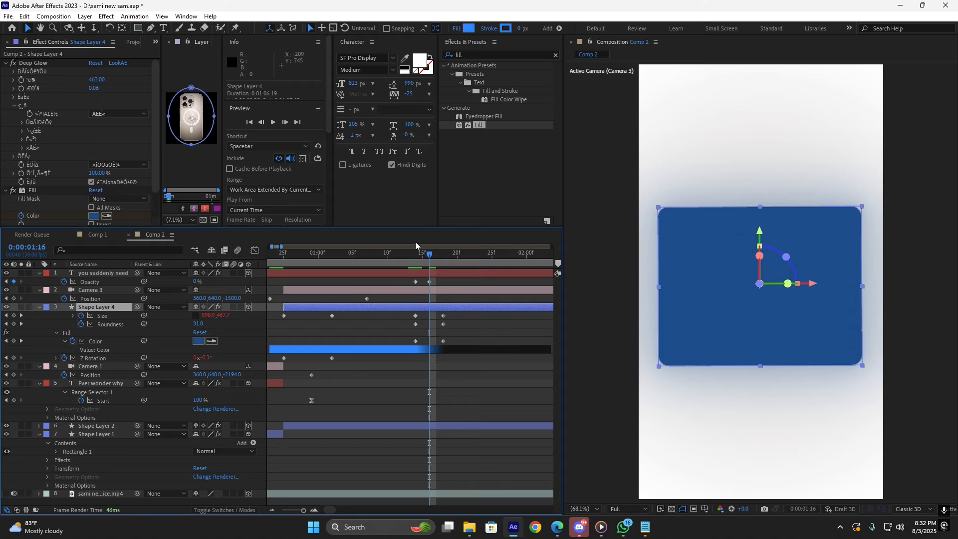
left_click_drag(432, 258, 417, 275)
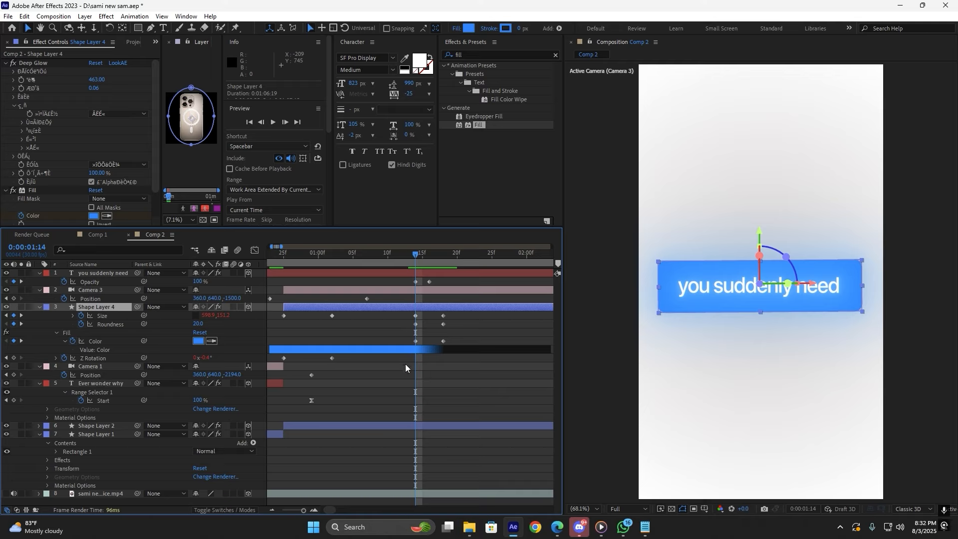
left_click(14, 358)
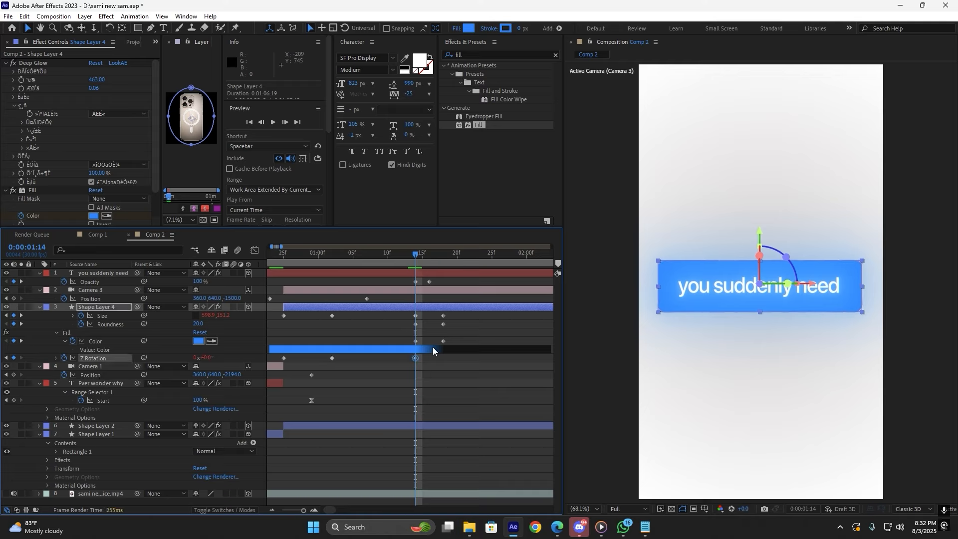
left_click_drag(422, 259, 430, 262)
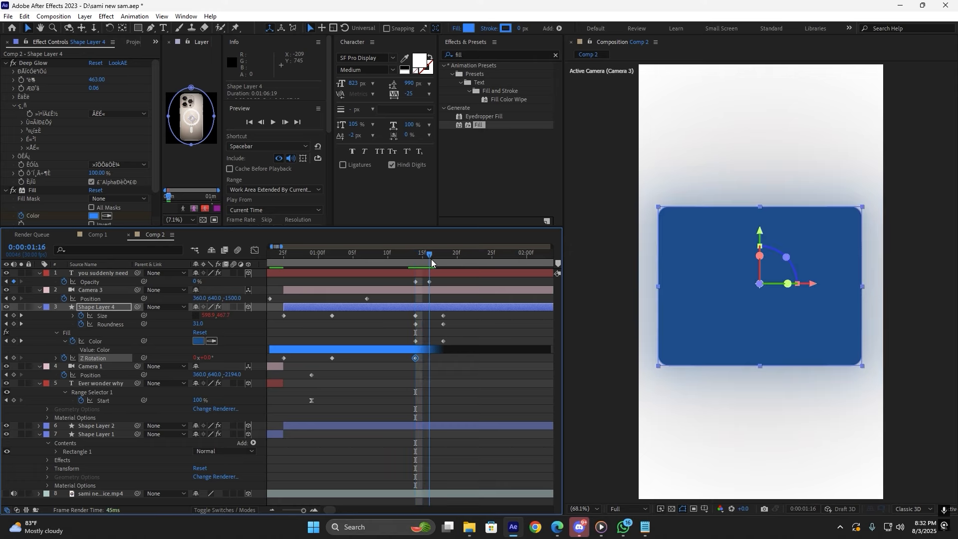
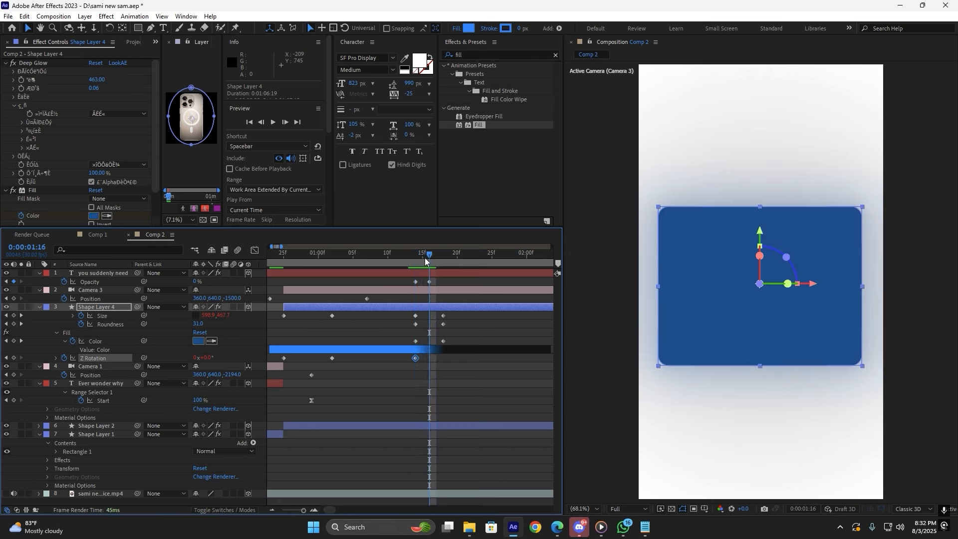
mouse_move(425, 259)
left_mouse_down()
mouse_move(418, 263)
mouse_move(427, 268)
left_mouse_up()
left_click_drag(202, 358, 210, 360)
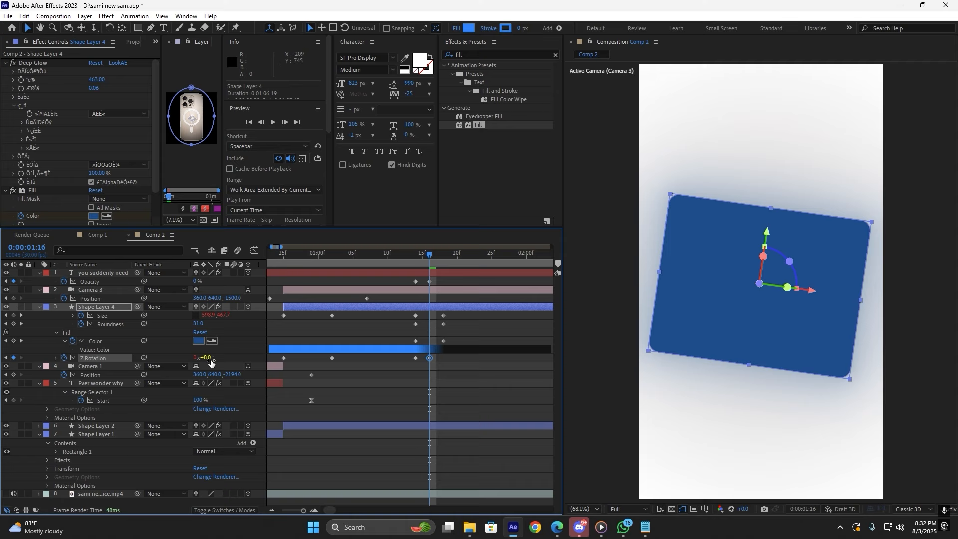
left_click(210, 364)
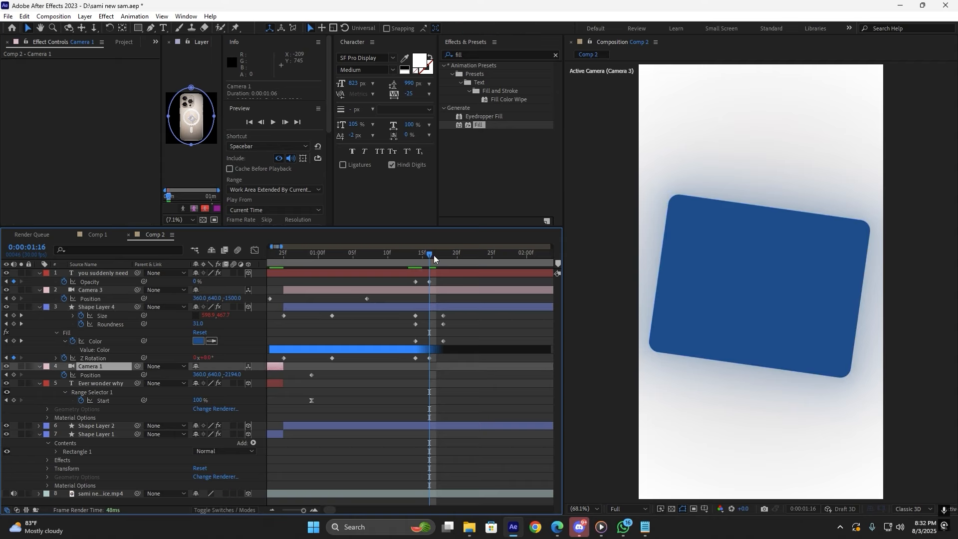
Set Shape Layer 4's Z Rotation back to 0° at 0:00:01:18.
left_click_drag(433, 256, 446, 258)
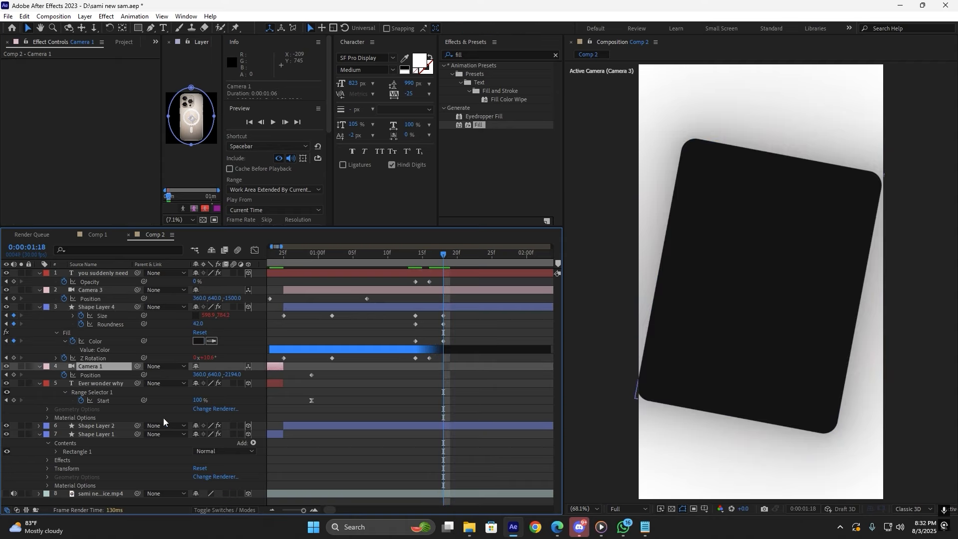
left_click(210, 358)
type("0")
key("Return")
left_click(505, 402)
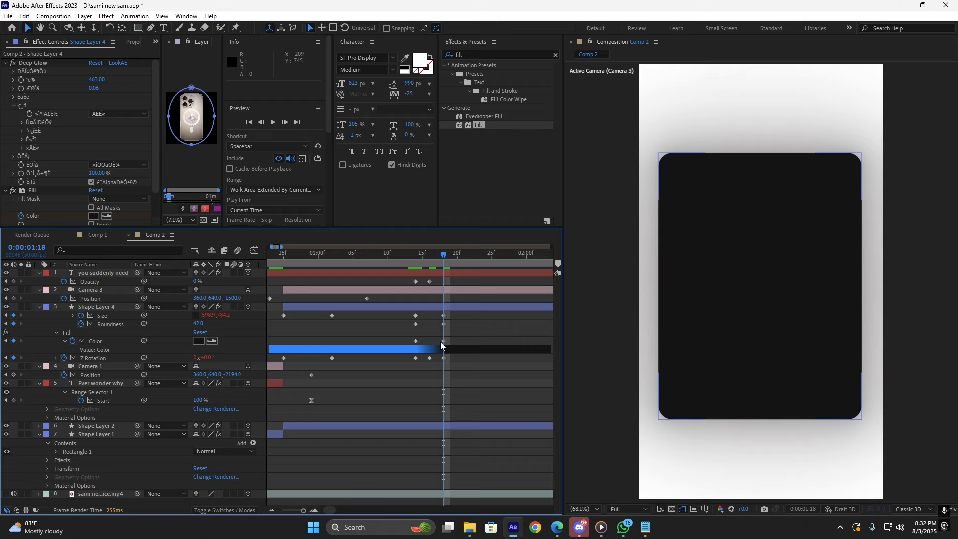
Apply the bounce expression from the open notes file to Shape Layer 4's Roundness property.
left_click_drag(448, 322, 414, 327)
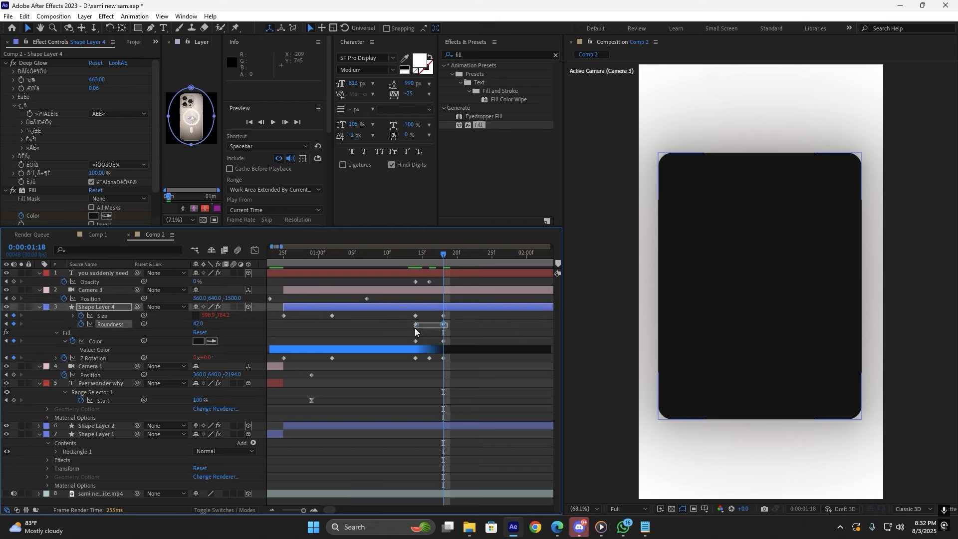
left_click(82, 323, "alt")
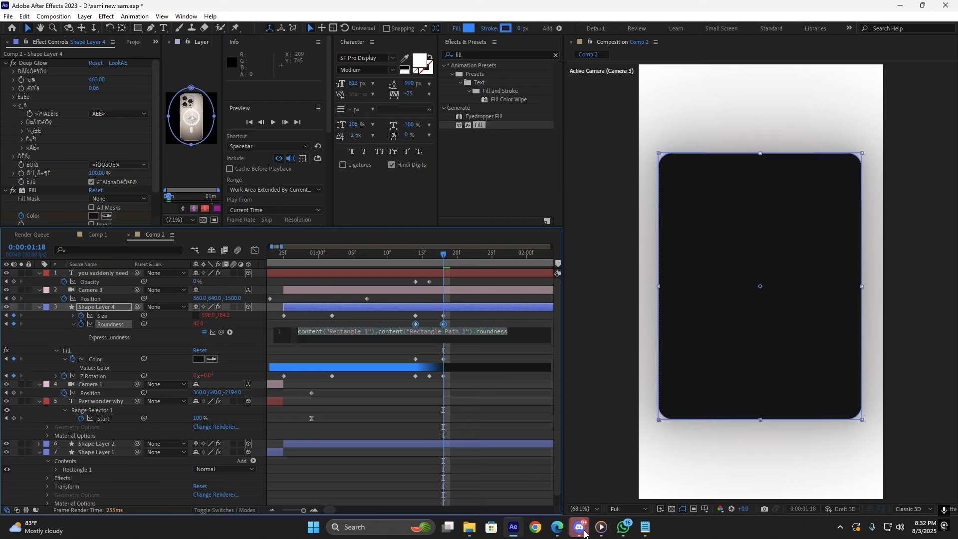
left_click(645, 527)
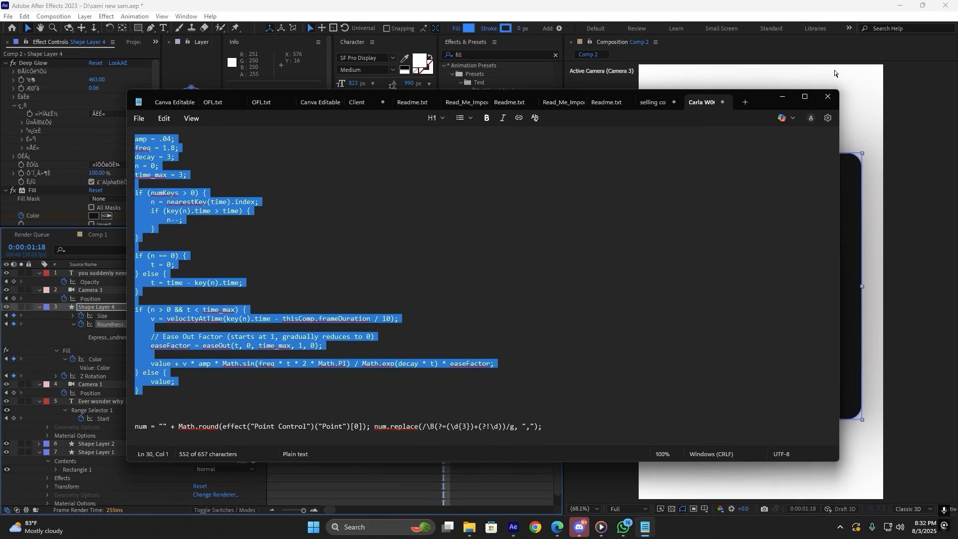
left_click(785, 99)
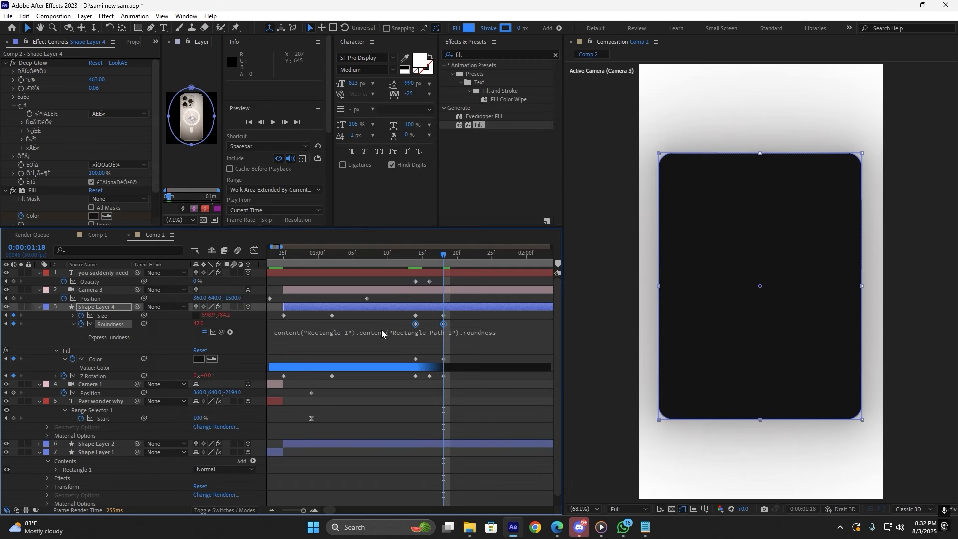
key("ctrl+v")
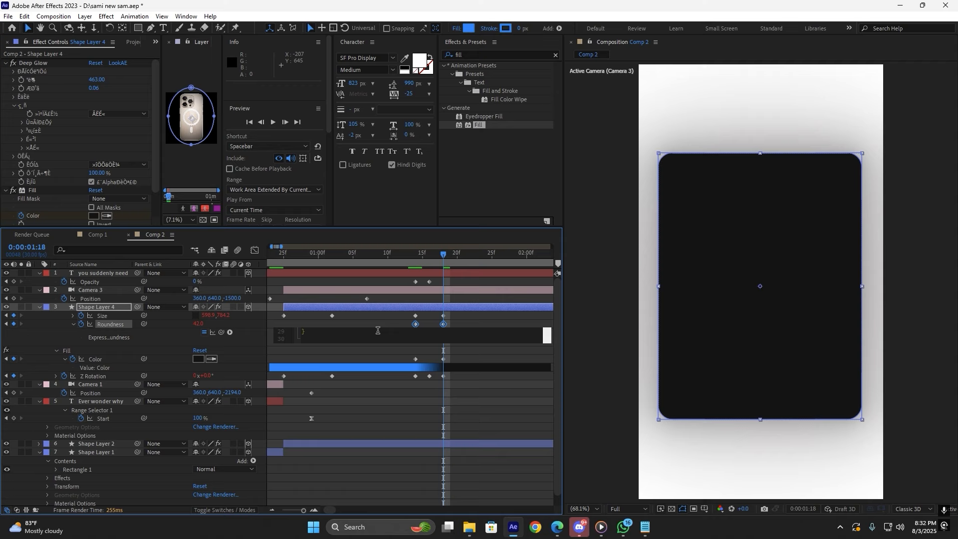
left_click(73, 324)
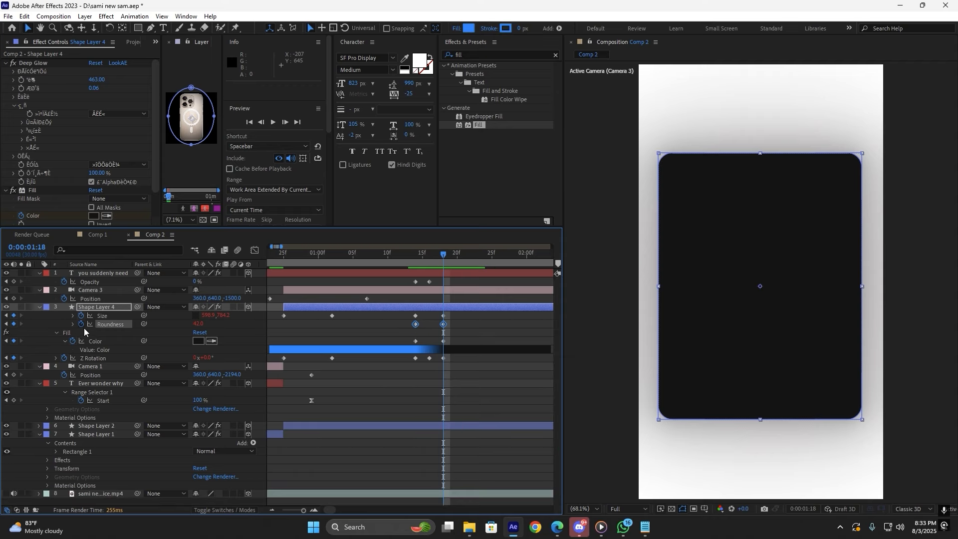
Move Shape Layer 4's final Size, Roundness, Fill Color and Z Rotation keyframes to 0:00:01:20.
left_click(387, 379)
left_click(443, 359)
left_click(443, 341, "shift")
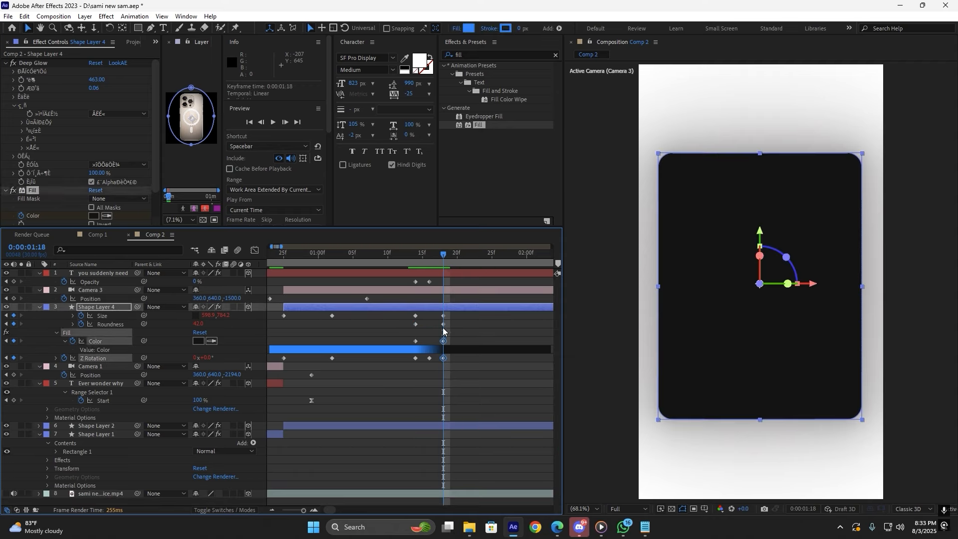
left_click(444, 323, "shift")
left_click(444, 315, "shift")
mouse_move(444, 317)
left_mouse_down()
mouse_move(464, 317)
mouse_move(455, 325)
left_mouse_up()
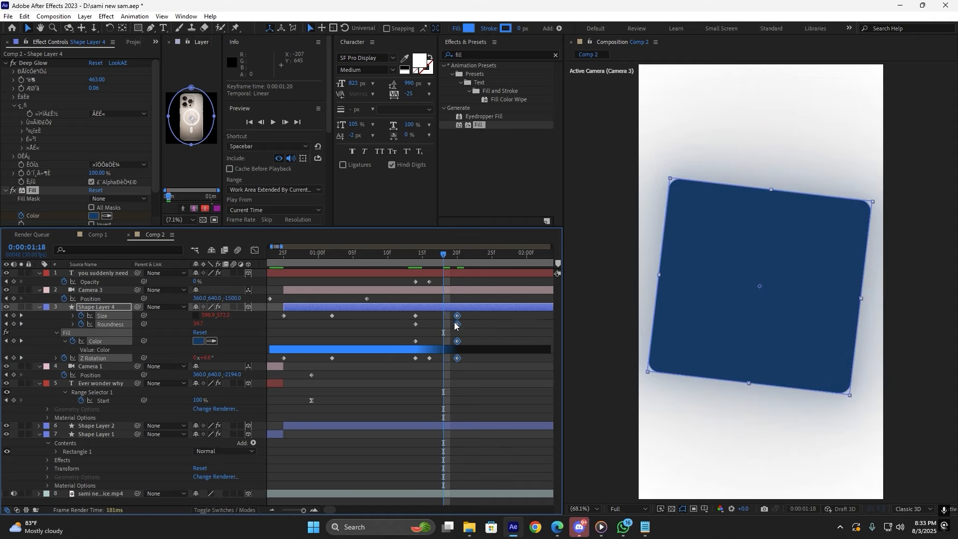
Move Shape Layer 4's 8° Z Rotation keyframe to 0:00:01:17 and preview the card animation from 0:00:00:29.
left_click(430, 364)
left_click_drag(430, 358, 436, 359)
left_click(450, 363)
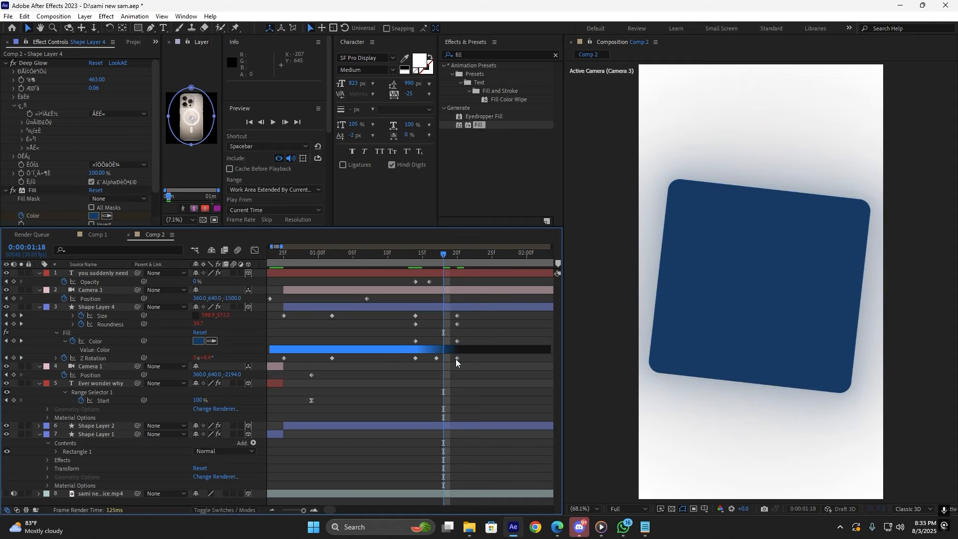
left_click_drag(446, 262, 317, 284)
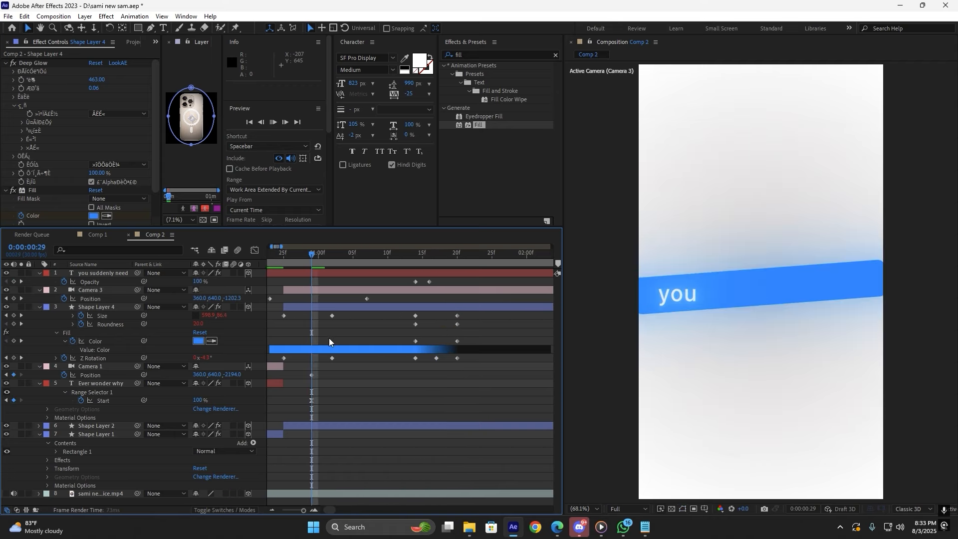
key("space")
key("space")
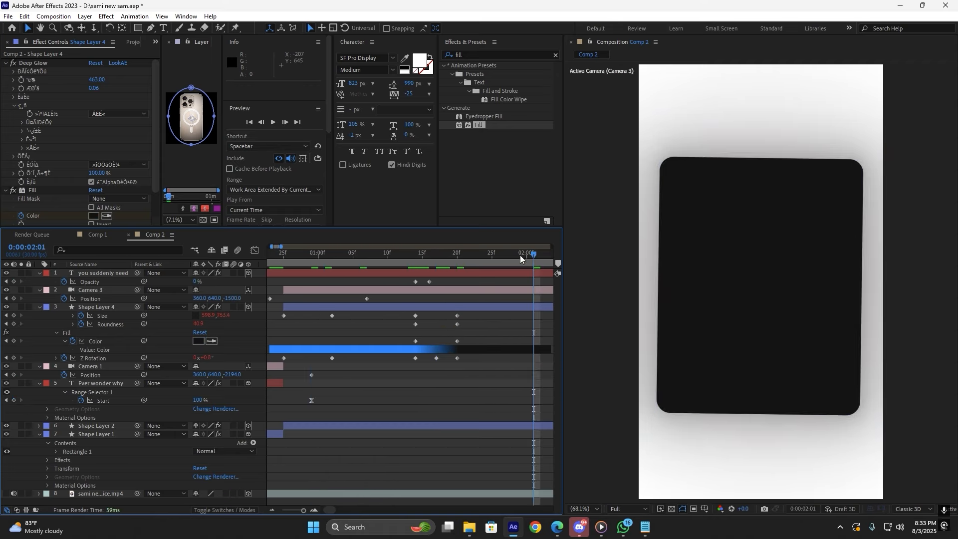
key("space")
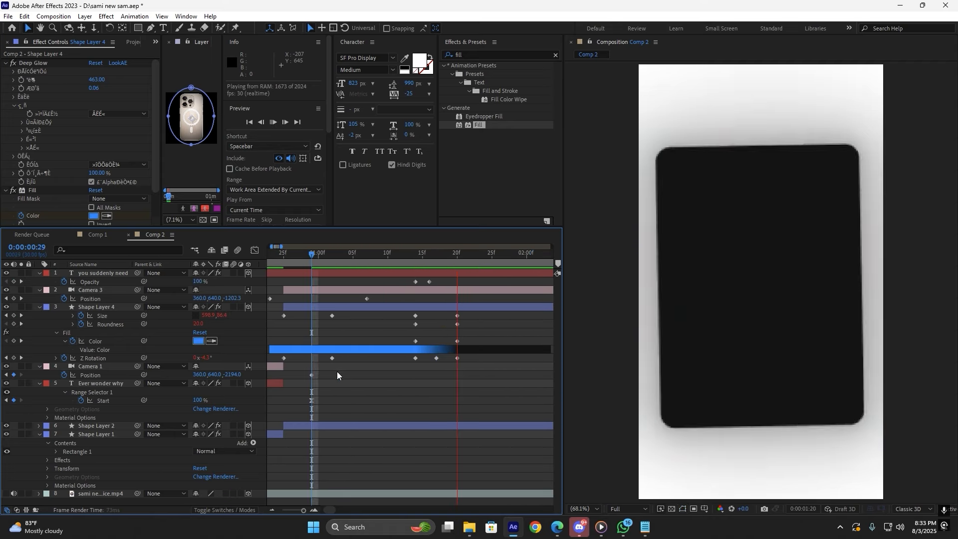
Move Shape Layer 4's final Size, Roundness, Fill Color and Z Rotation keyframes to 0:00:01:21 and preview the card animation.
key("space")
left_click(457, 316)
left_click(457, 324, "shift")
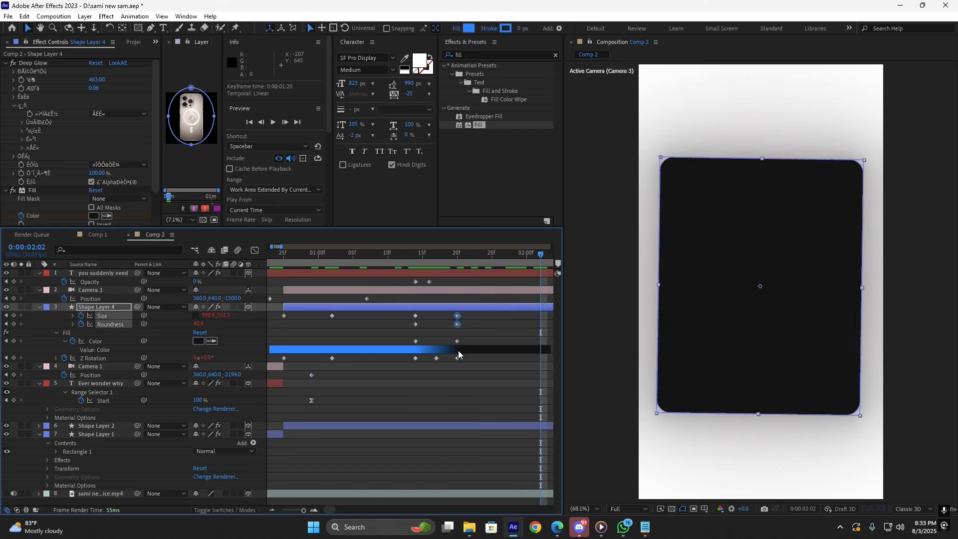
left_click(457, 341, "shift")
left_click(458, 359, "shift")
left_click_drag(457, 341, 464, 344)
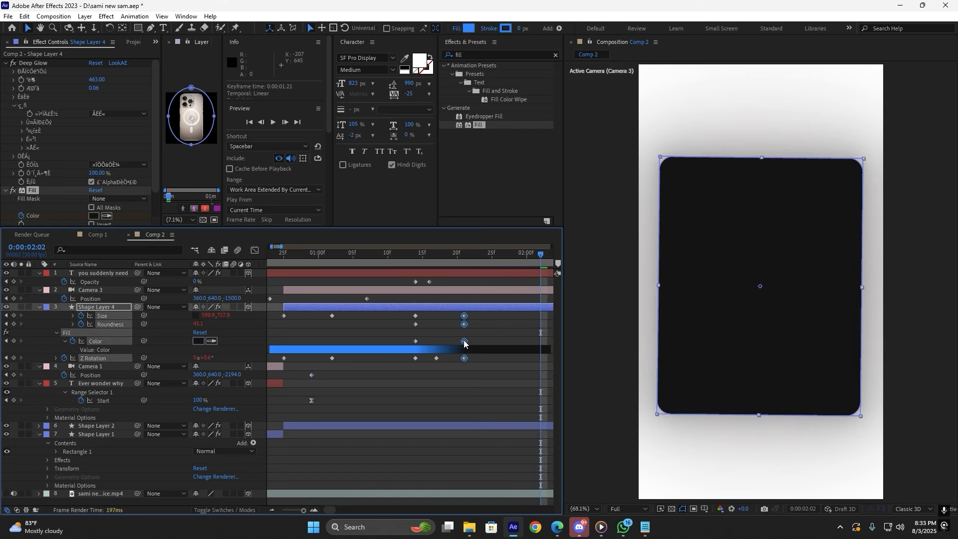
key("ctrl+z")
key("ctrl+shift+z")
left_click(491, 327)
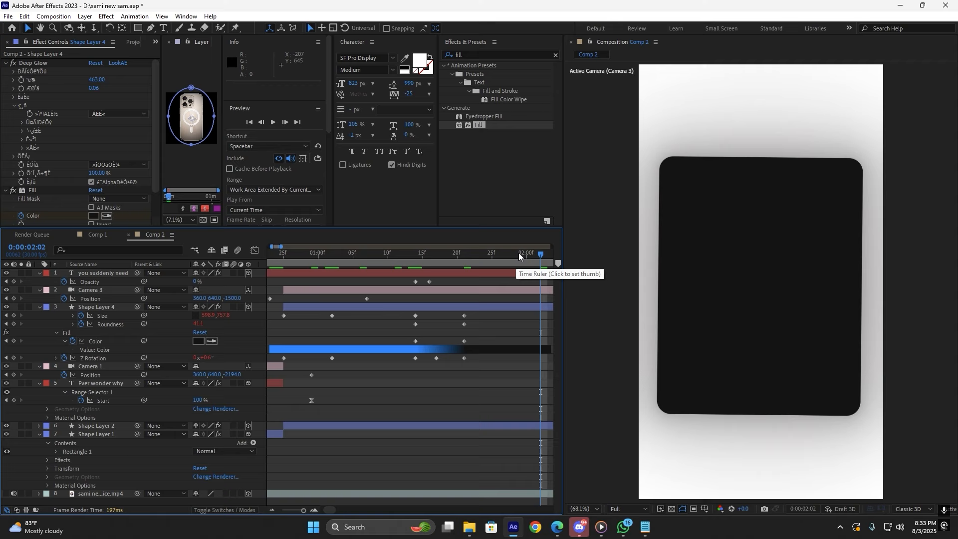
key("space")
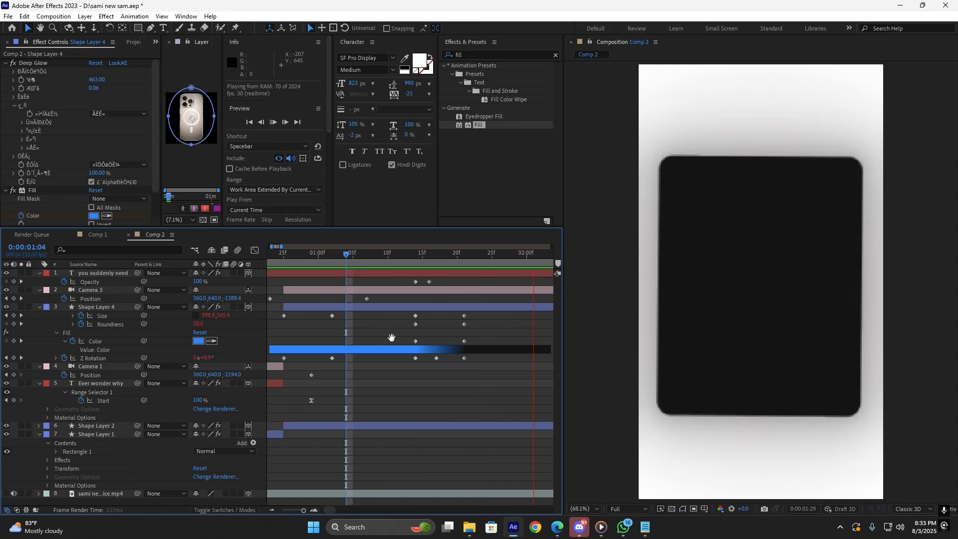
key("space")
Move the "you suddenly need" text's final Opacity keyframe to 0:00:01:17 and preview the fade.
left_click(430, 282)
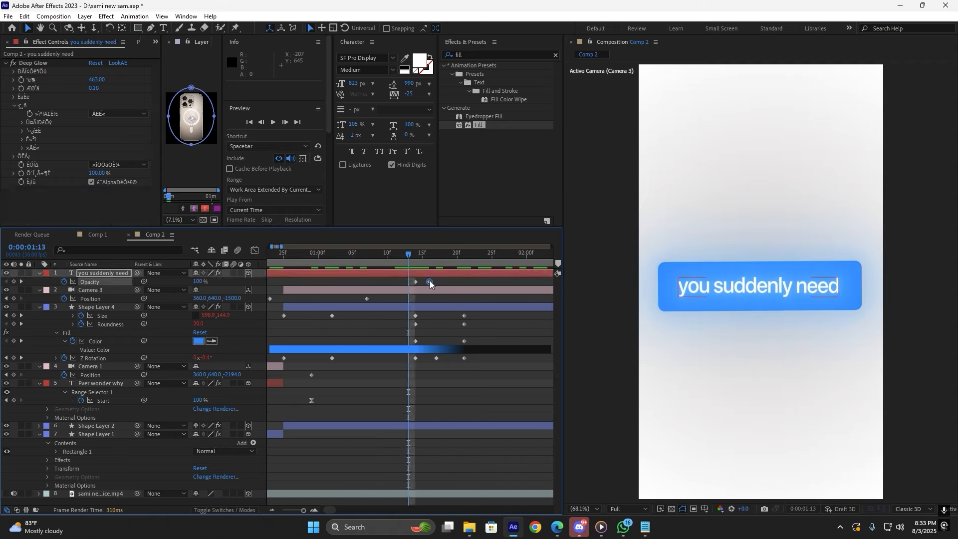
left_click_drag(430, 281, 366, 256)
left_click(379, 314)
key("space")
key("space")
Bring the iPhone 16 Pro clear case image from File Explorer into Comp 2 and scale it to 42%.
mouse_move(474, 531)
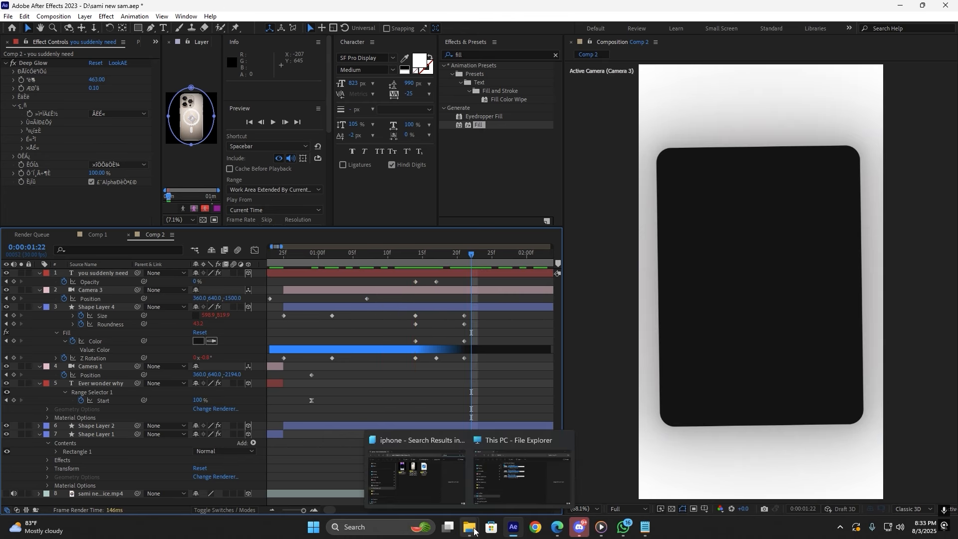
left_click(417, 476)
left_click_drag(636, 262, 220, 276)
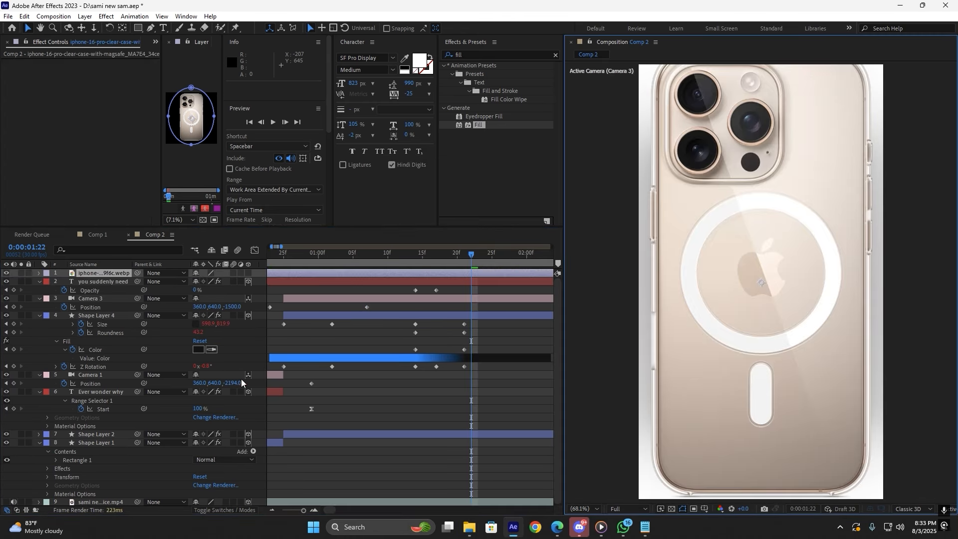
key("s")
left_click_drag(210, 281, 174, 281)
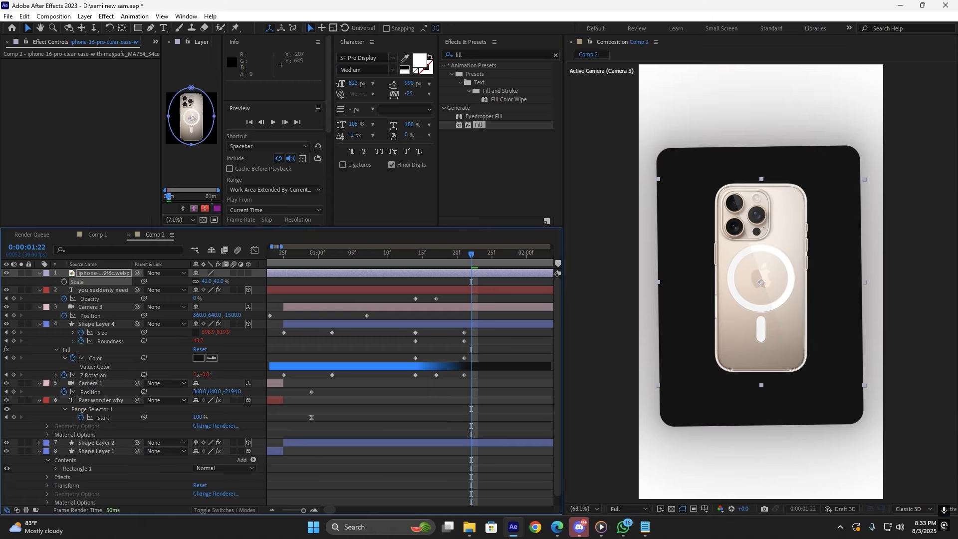
left_click_drag(473, 252, 498, 256)
key("ctrl+z")
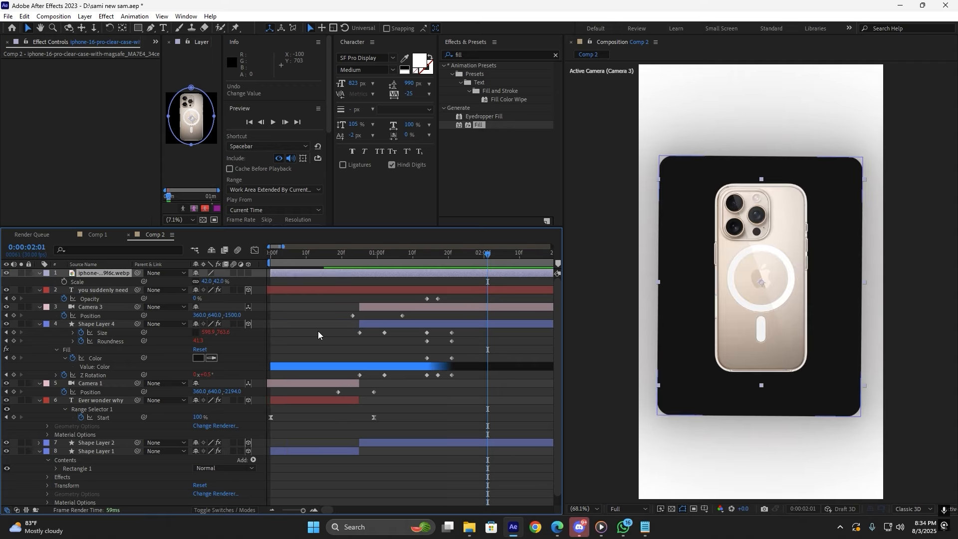
Set the iPhone image's scale to 38% at 0:00:02:01 and move it slightly up to about 351.7, 616.5.
left_click(204, 281)
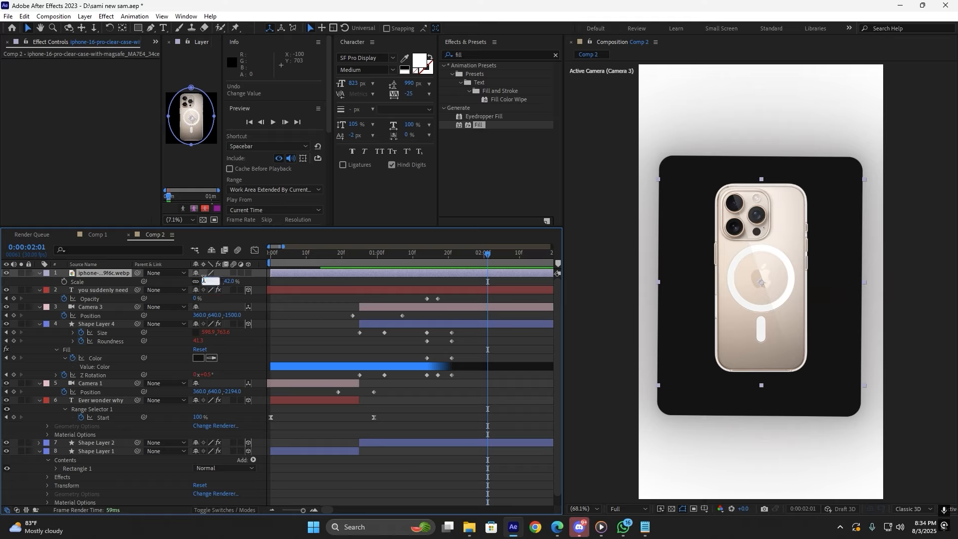
key("Return")
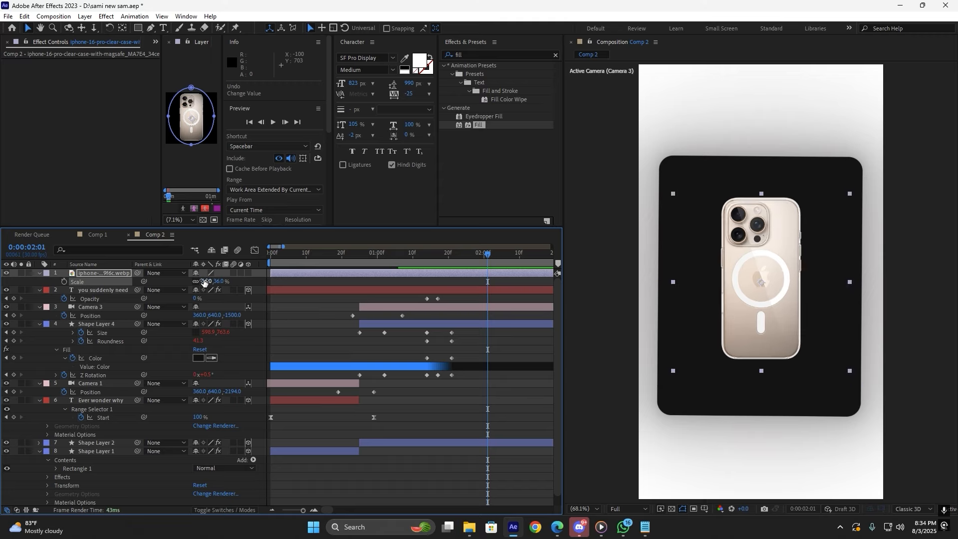
left_click(211, 281)
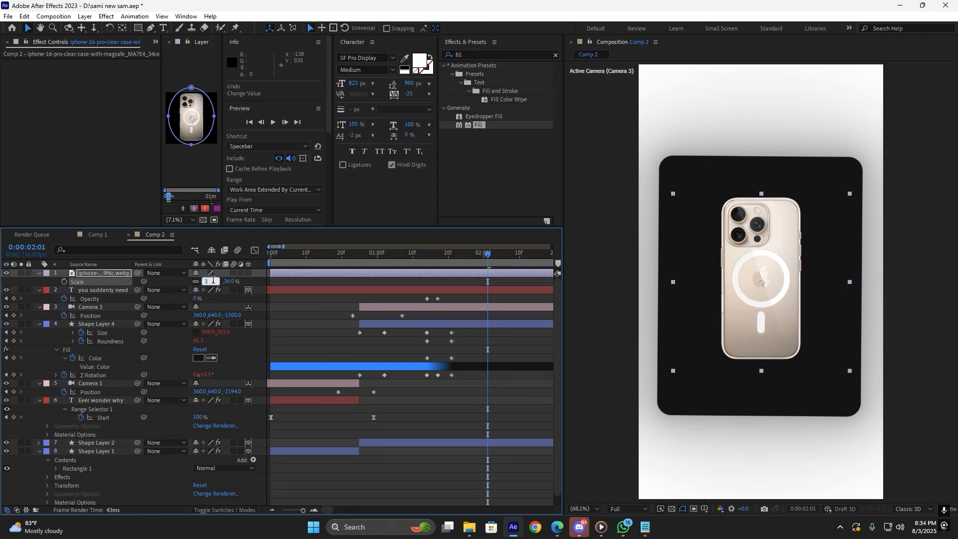
key("Return")
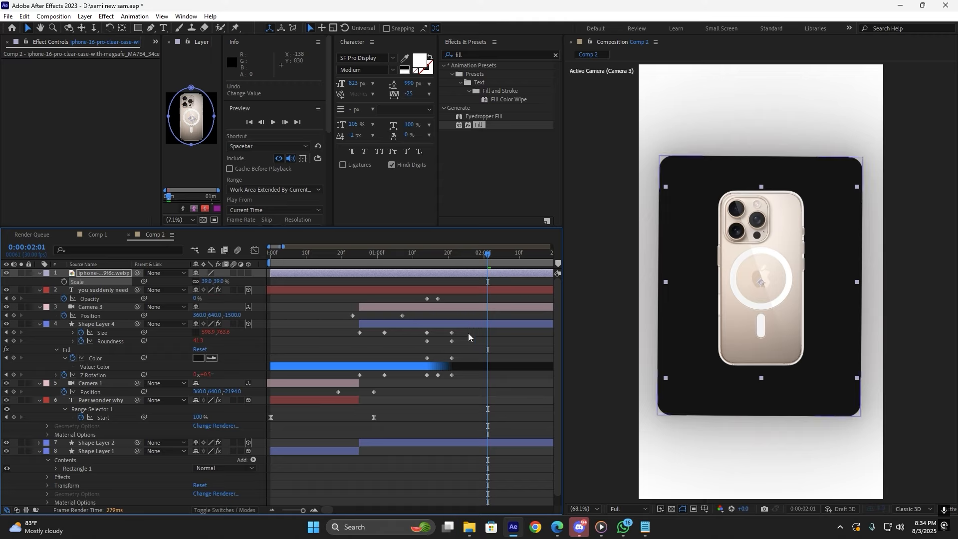
left_click(213, 281)
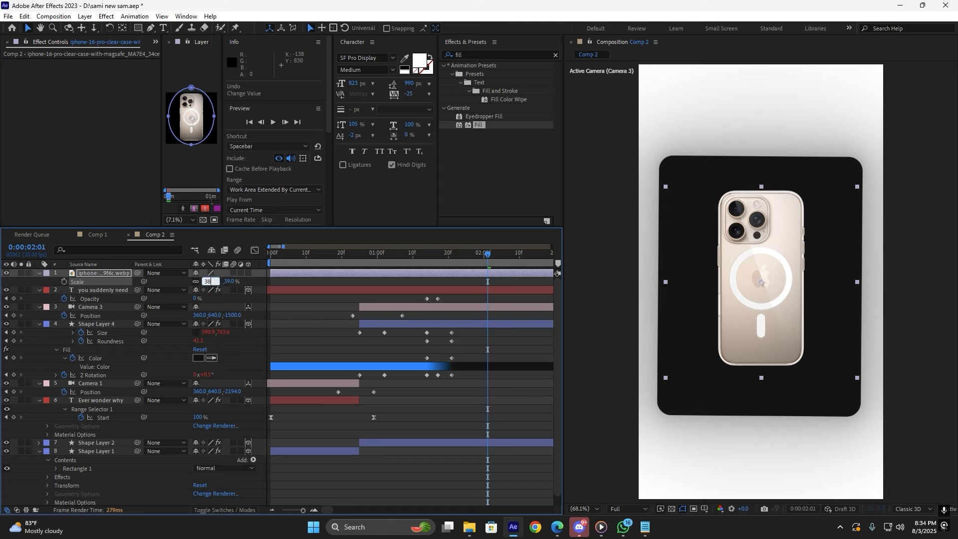
type("38")
key("Return")
left_click_drag(778, 276, 776, 266)
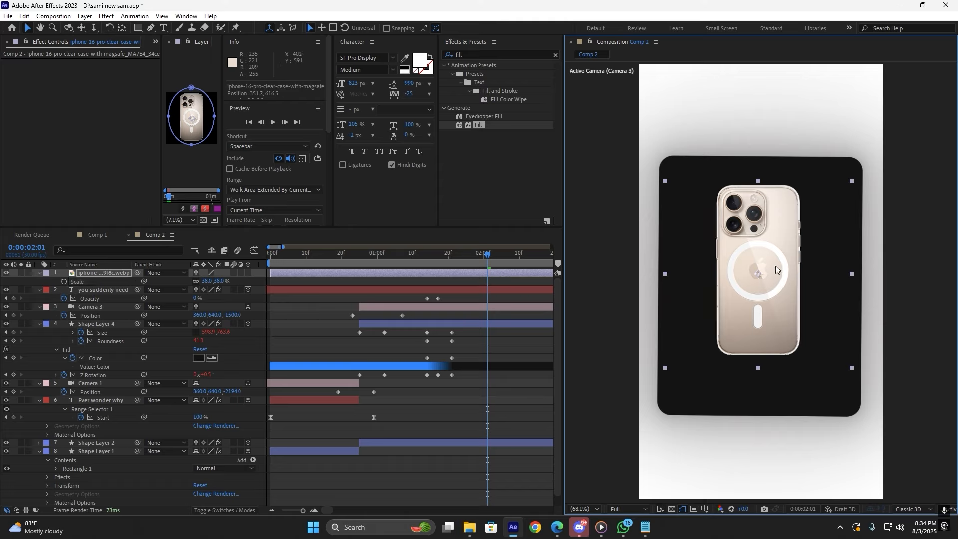
key("ctrl+z")
left_click(502, 432)
Check the finished card in Comp 1, and add the text "Iphone 16 Pro MAX" on the lower part of Comp 2's card.
left_click(100, 234)
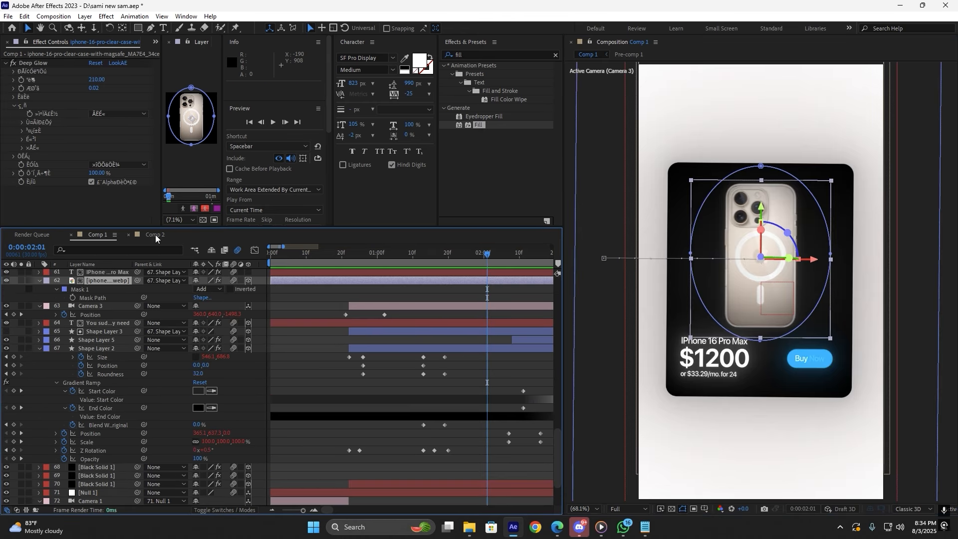
left_click(155, 234)
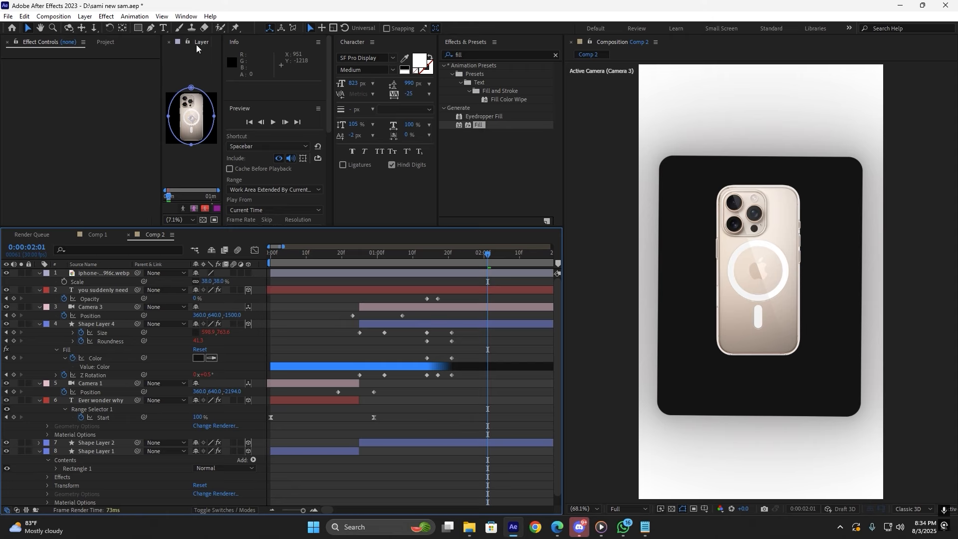
left_click(163, 28)
left_click(689, 377)
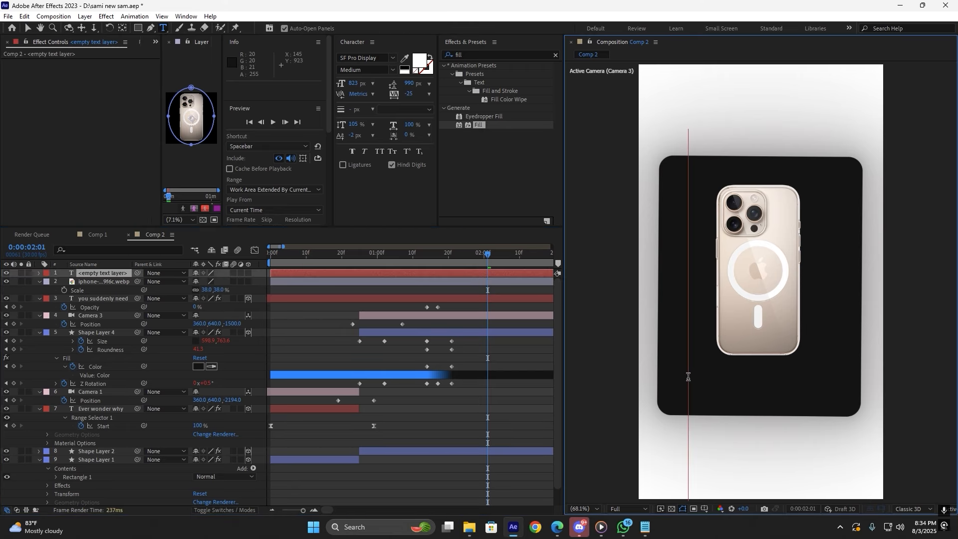
type("Iphone")
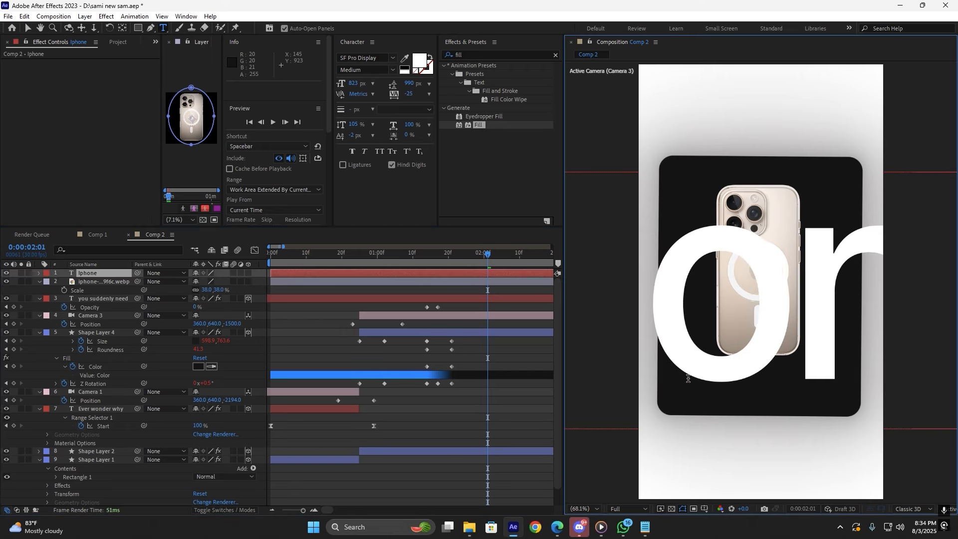
type(" 16")
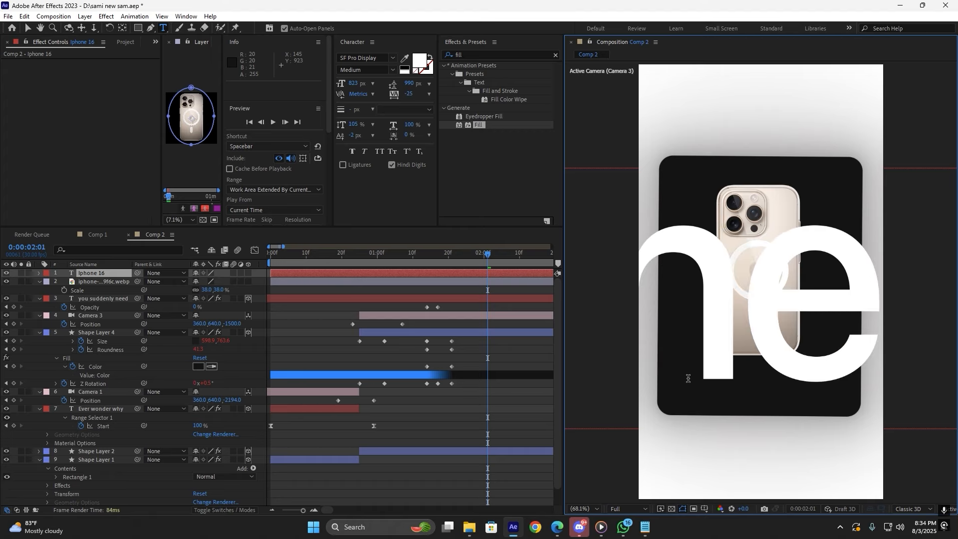
type(" Pro MA")
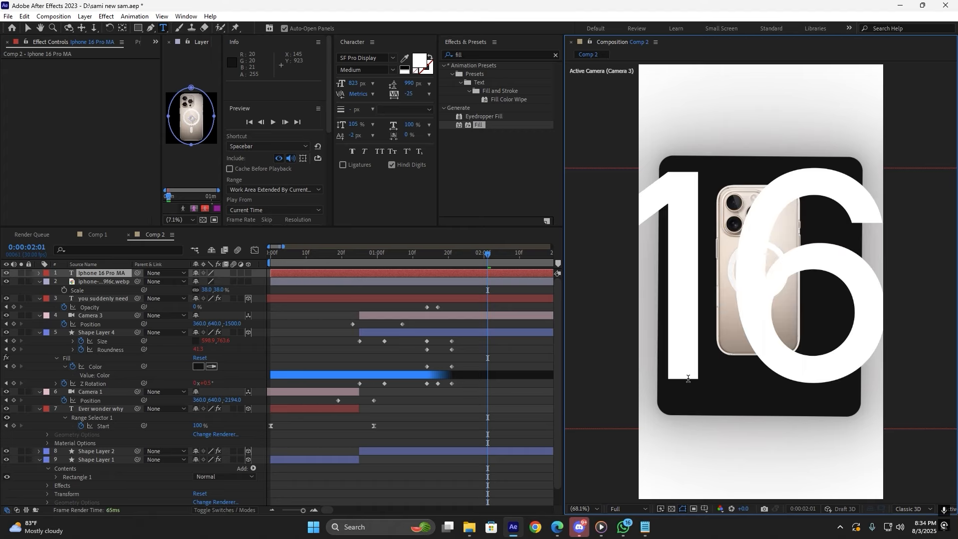
type("Z")
key("BackSpace")
type("X")
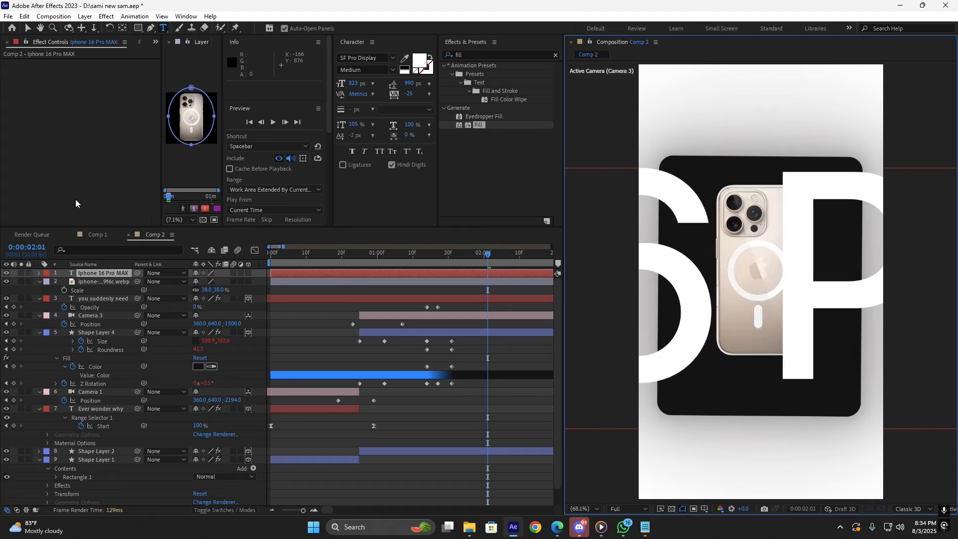
Scale the "Iphone 16 Pro MAX" text to 3% and position it below the phone at about 190.8, 923.3.
left_click(27, 28)
key("s")
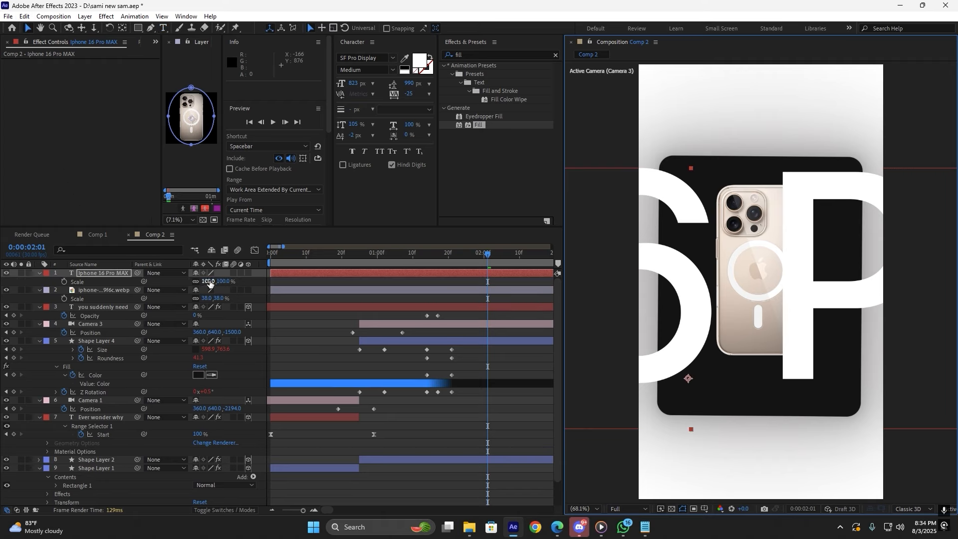
left_click_drag(208, 282, 162, 282)
key("Caps_Lock")
key("Caps_Lock")
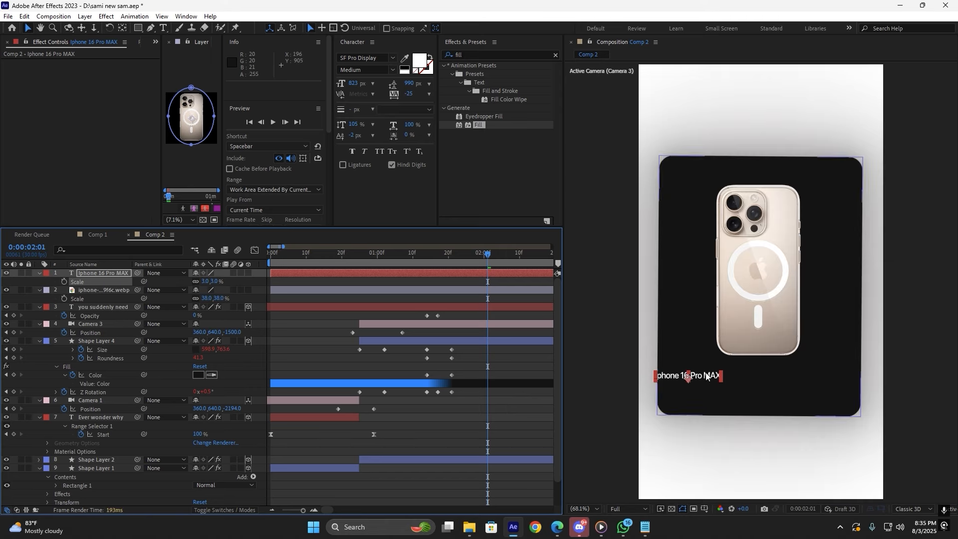
Nudge the iPhone image up to about 351.7, 603.5 and set its scale to 37%.
left_click(740, 337)
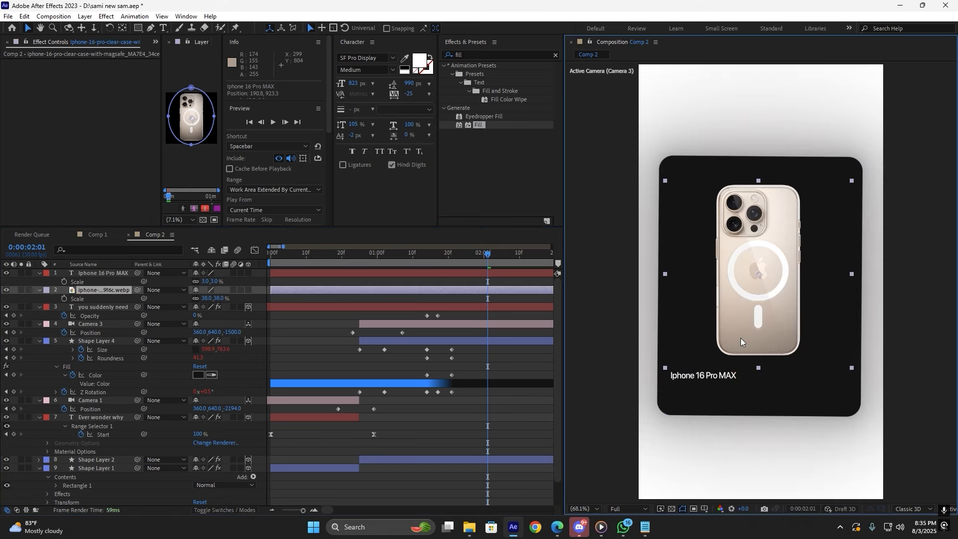
key("Up")
key("Up")
key("Up")
key("Up")
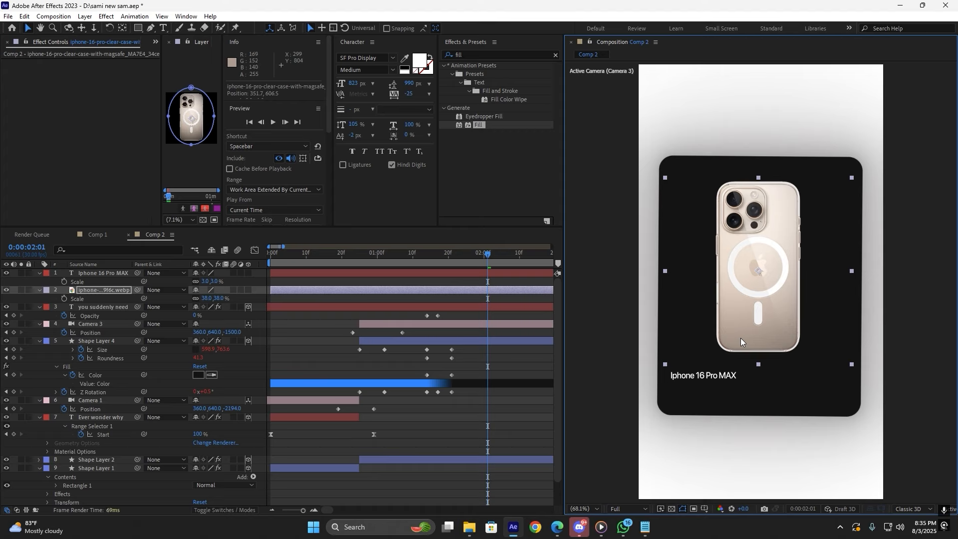
left_click(213, 299)
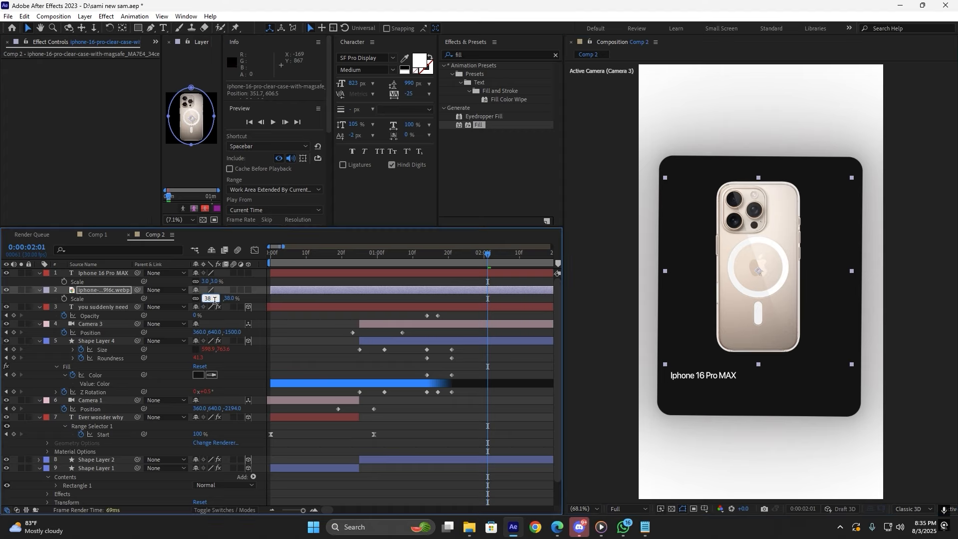
type("37")
key("Return")
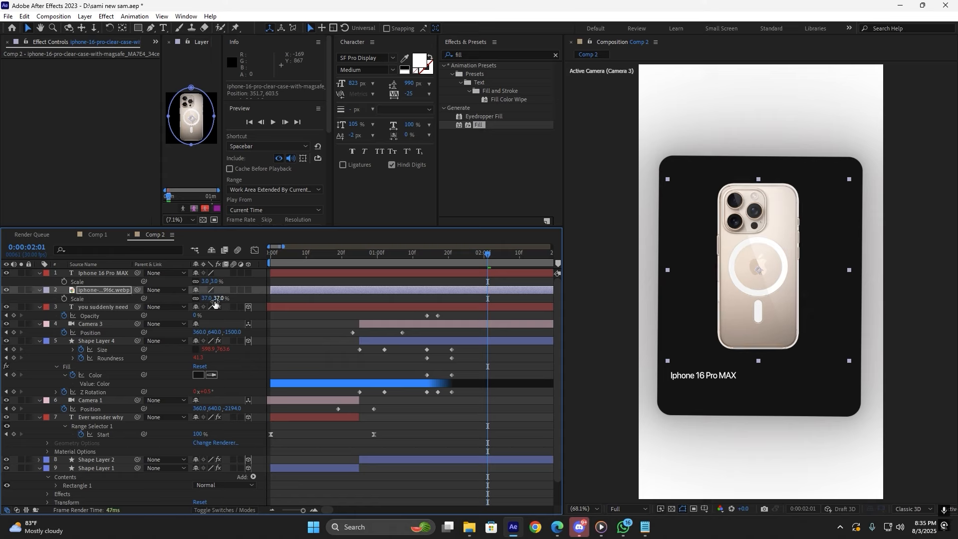
Set the "Iphone 16 Pro MAX" text's scale to 3.5% and move it to about 208.8, 906.2 below the phone.
left_click(690, 376)
left_click(204, 280)
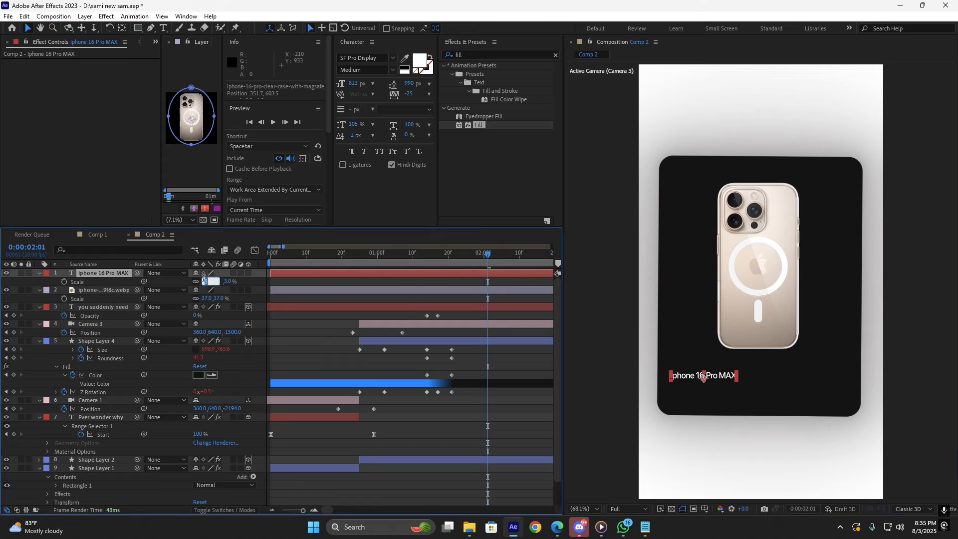
key("Return")
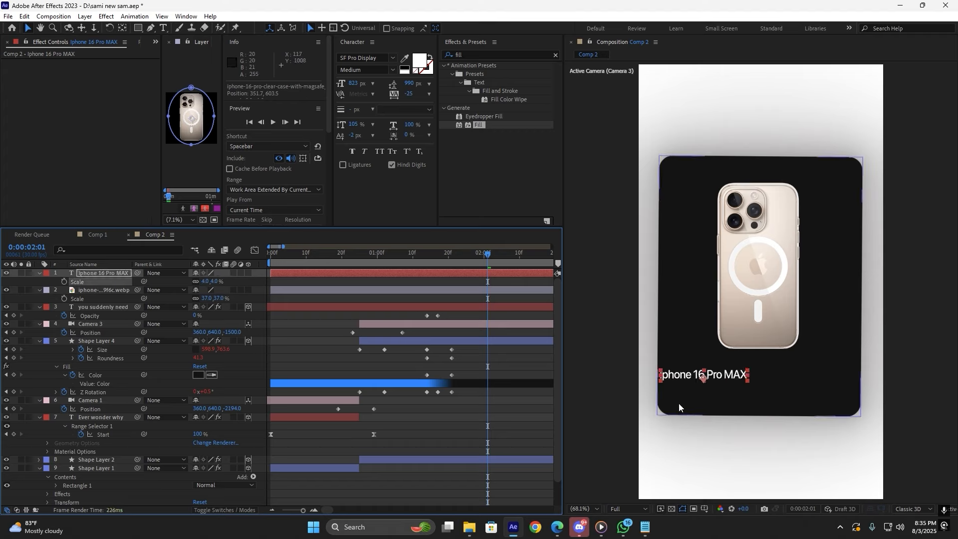
left_click_drag(694, 377, 701, 373)
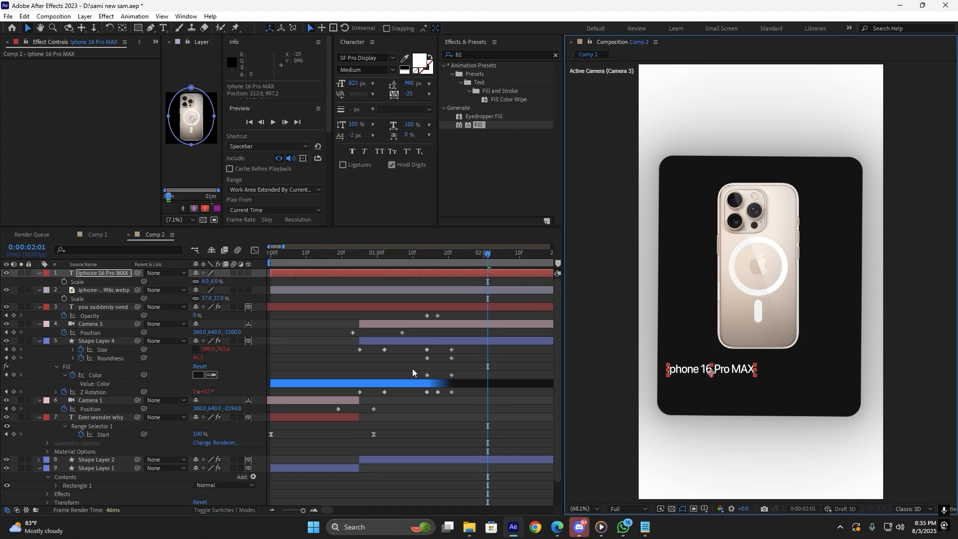
left_click(204, 281)
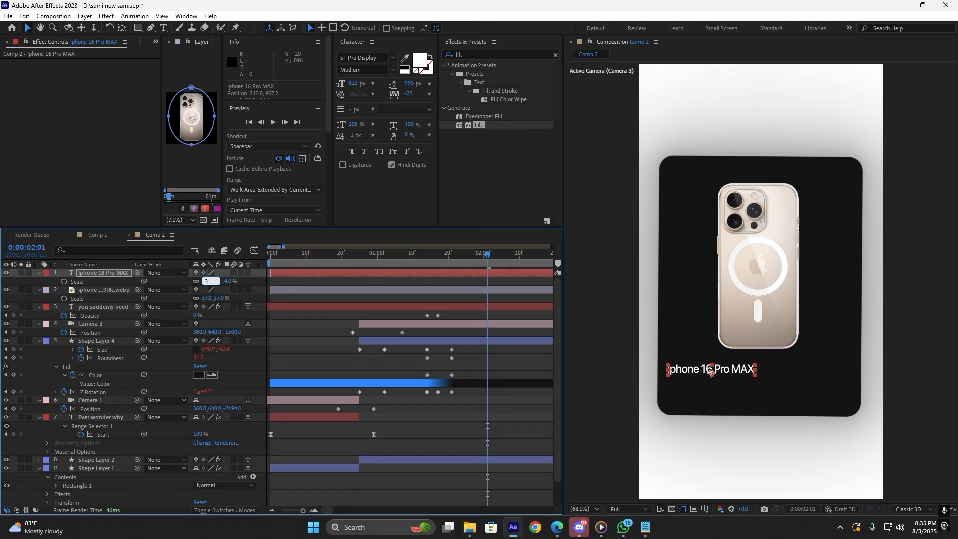
type("3.5")
key("Return")
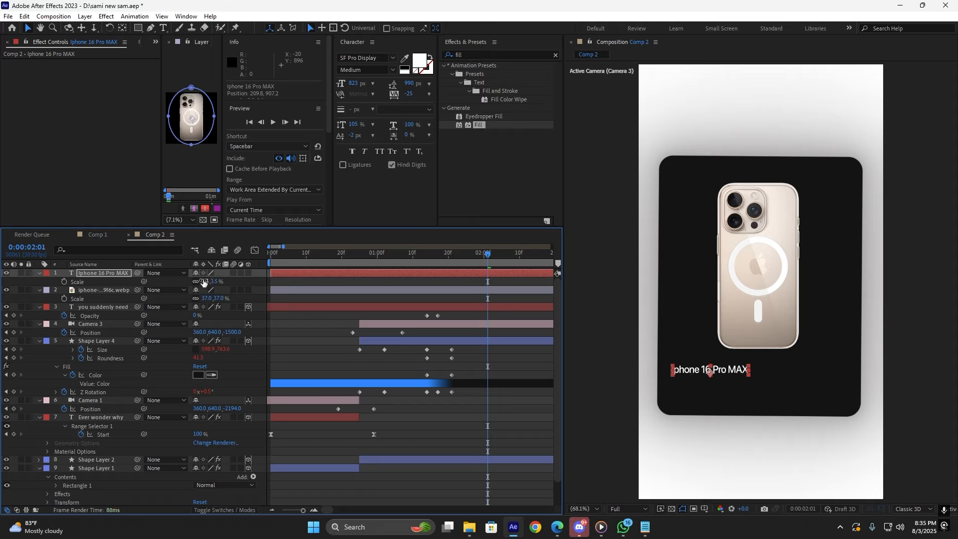
key("Up")
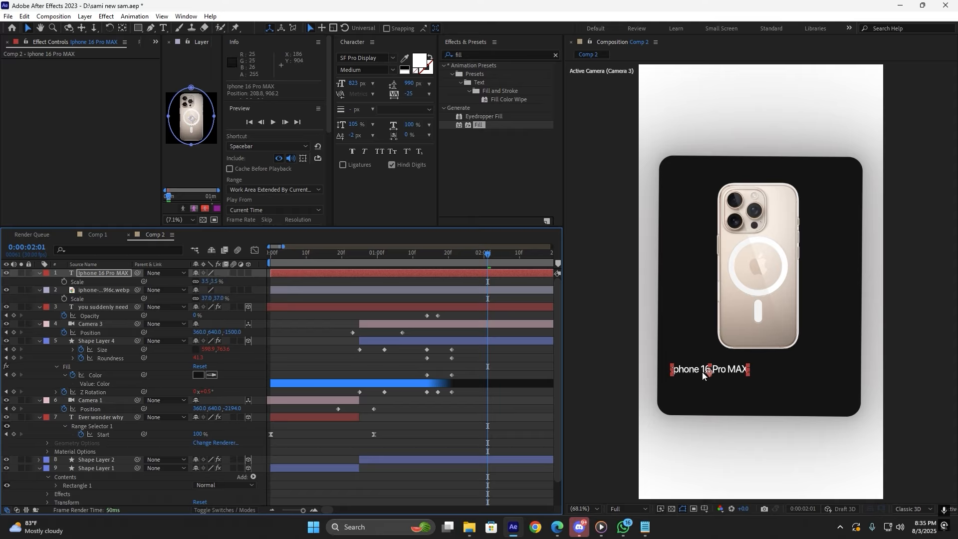
Add a "$1200" text below the "Iphone 16 Pro MAX" text on the card.
key("ctrl+d")
left_click_drag(725, 374, 734, 398)
double_click(734, 397)
type("$")
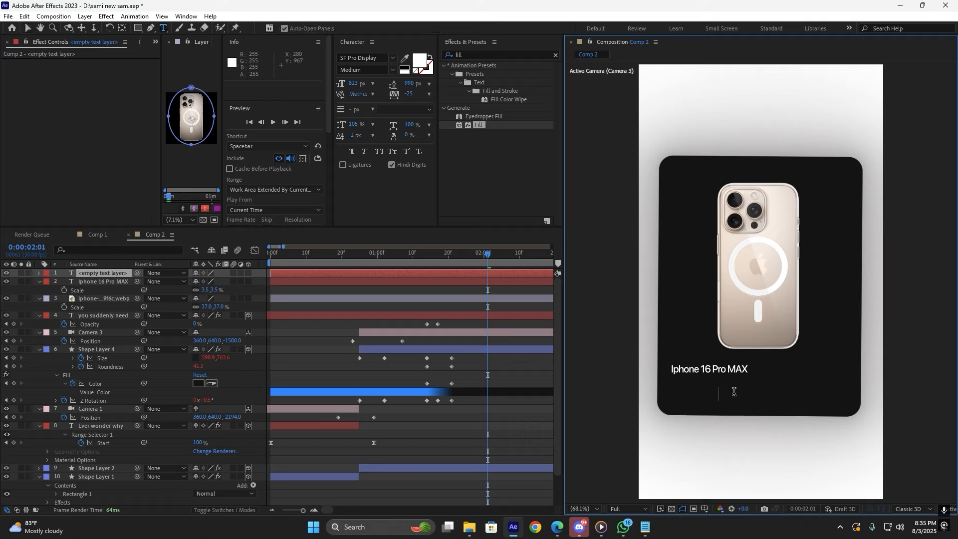
type("2000")
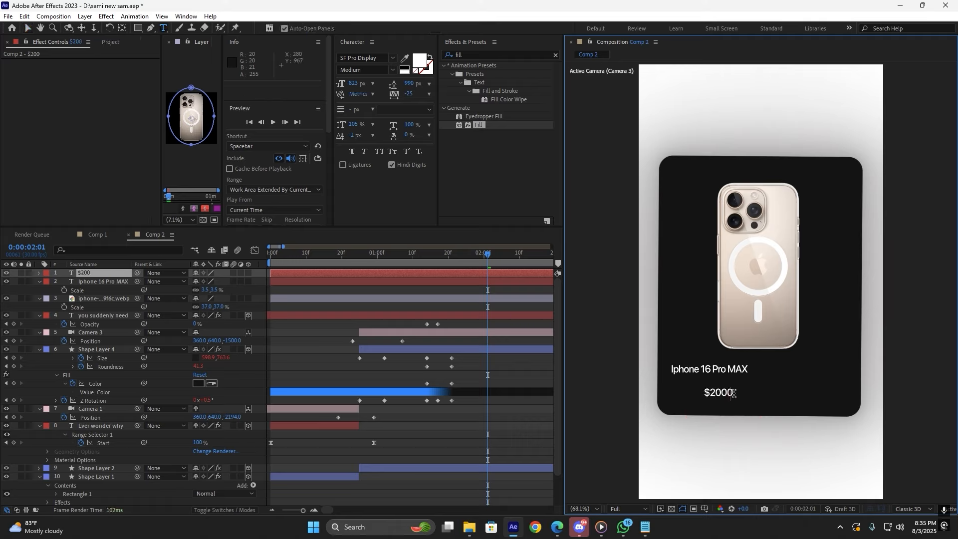
key("BackSpace")
key("BackSpace")
key("BackSpace")
key("BackSpace")
type("1200")
left_click(27, 28)
Set the "$1200" text to the Bold font style and its scale to 9%.
left_click(393, 69)
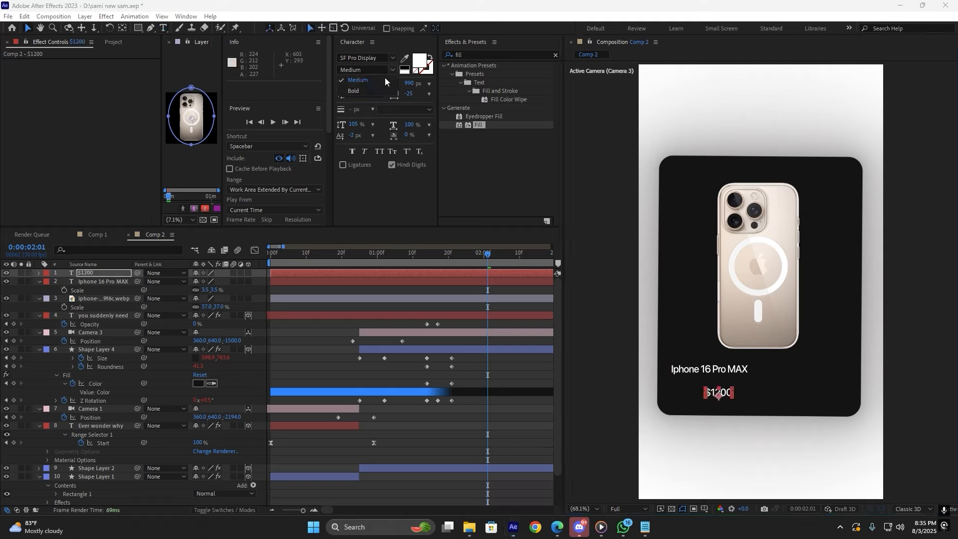
left_click(362, 87)
left_click(331, 280)
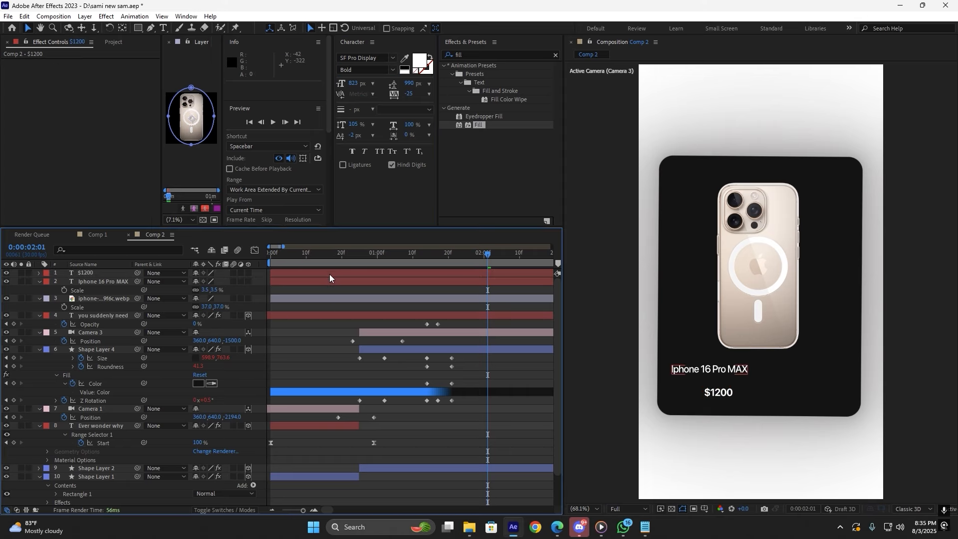
left_click(329, 273)
key("s")
mouse_move(205, 281)
left_mouse_down()
mouse_move(234, 281)
mouse_move(210, 283)
left_mouse_up()
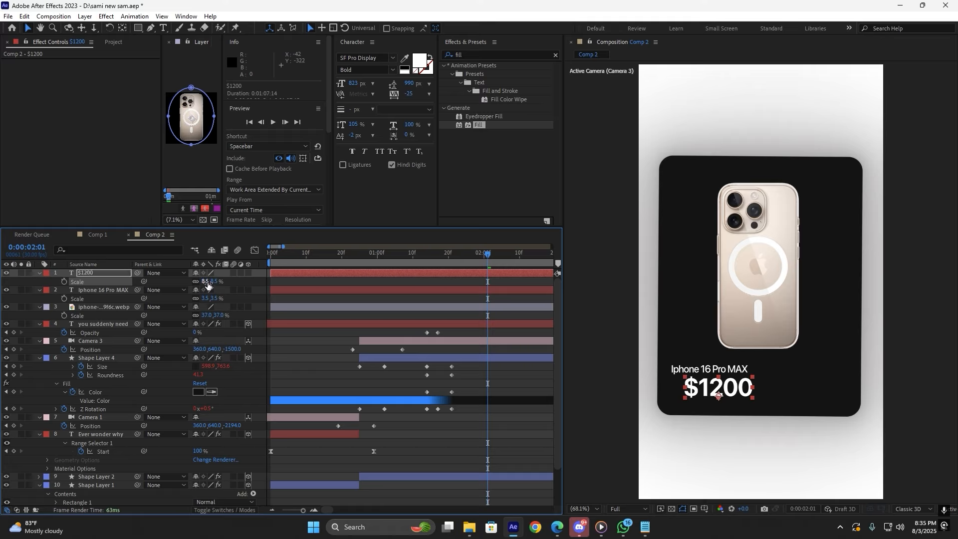
left_click(206, 281)
type("9")
key("Return")
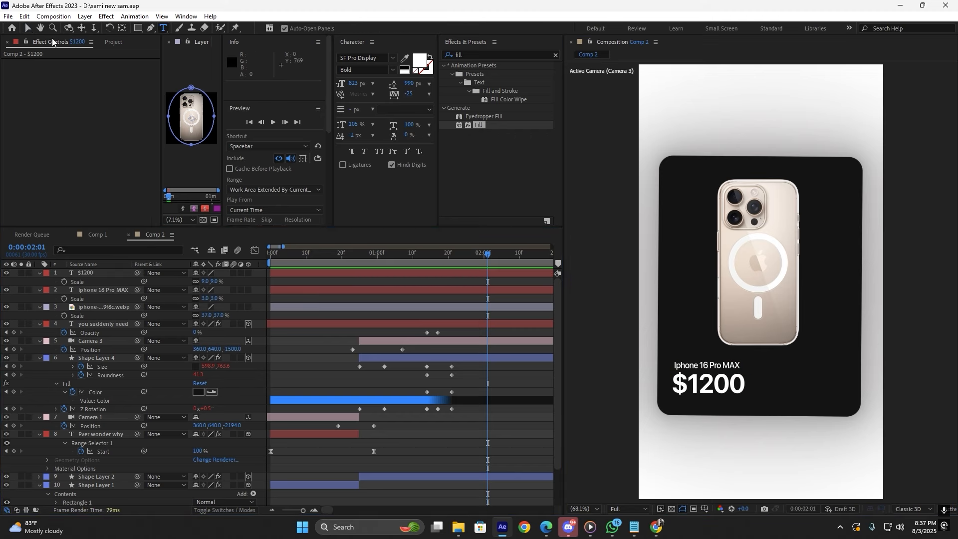
Duplicate the "Iphone 16 Pro MAX" text, place the copy at about 429.0, 875.7, and replace its wording with "From $799 or $33.29/mo. for 24 mo.".
left_click(29, 28)
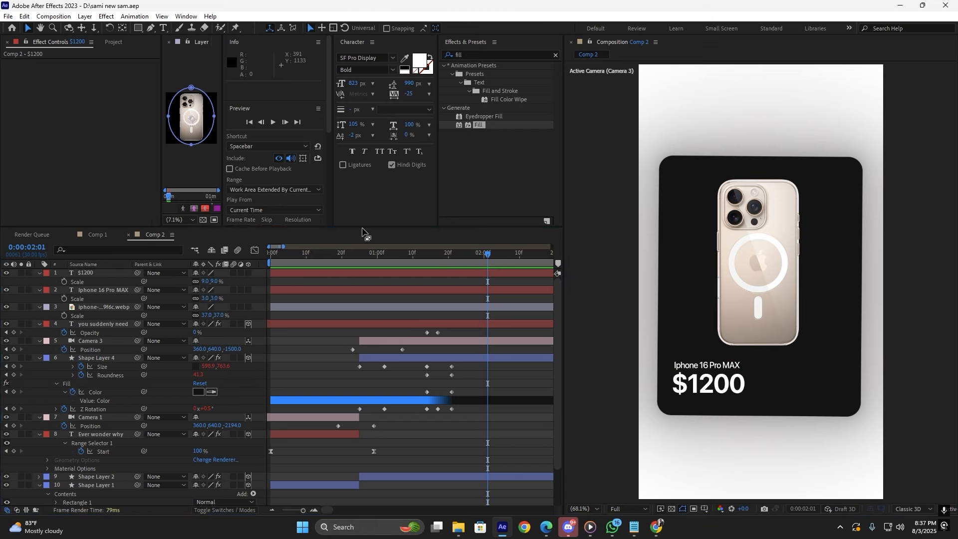
left_click(705, 367)
key("ctrl+d")
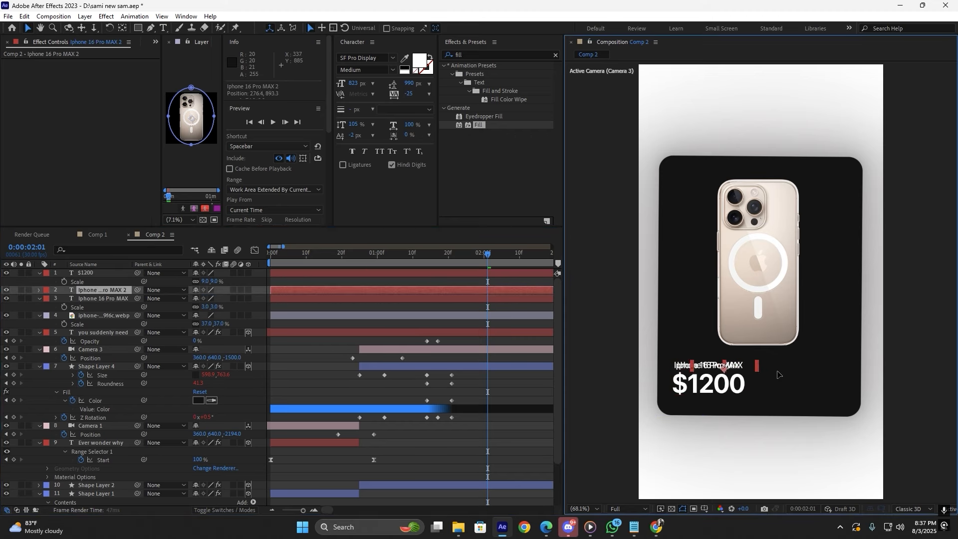
left_click_drag(720, 369, 793, 377)
key("ctrl+z")
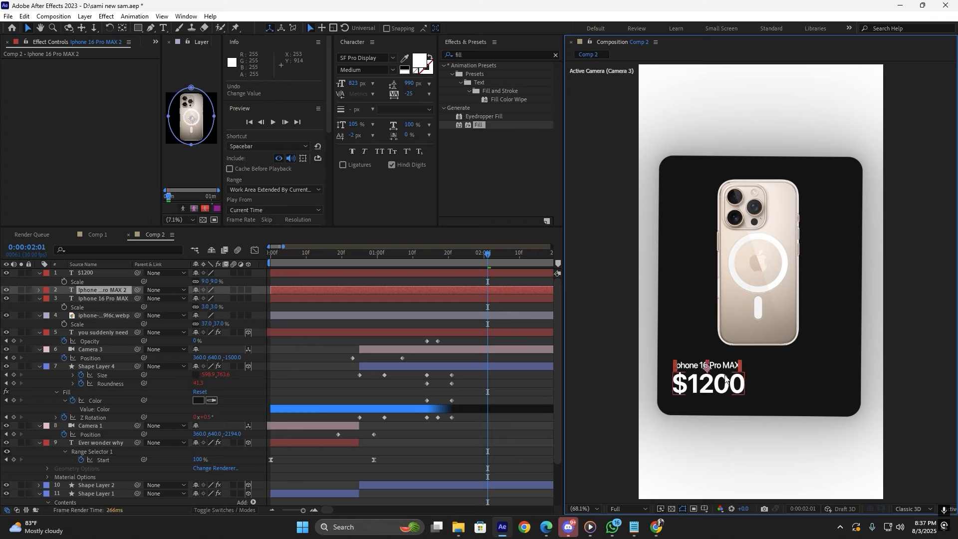
key("ctrl+d")
left_click_drag(726, 366, 771, 352)
double_click(803, 358)
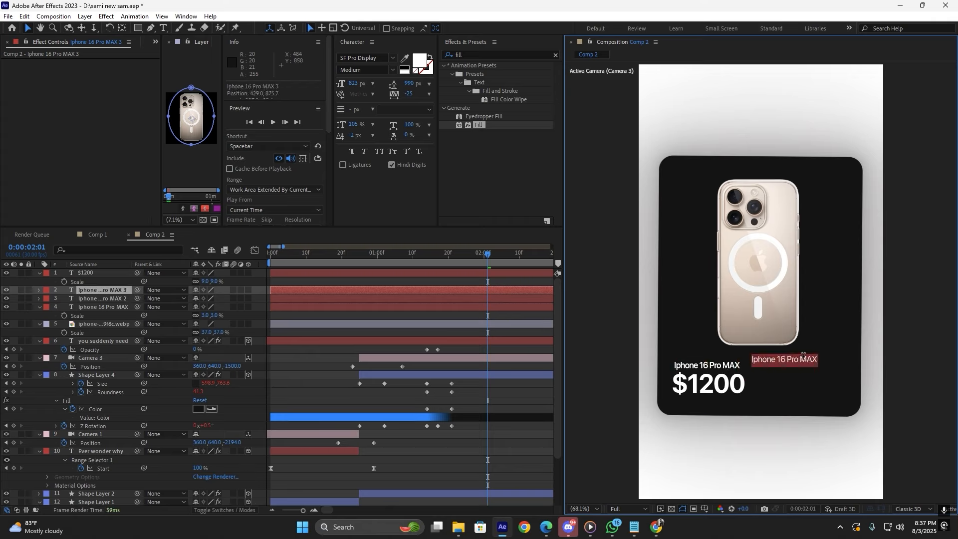
type("From $799 or $33.29/mo. for 24 mo.")
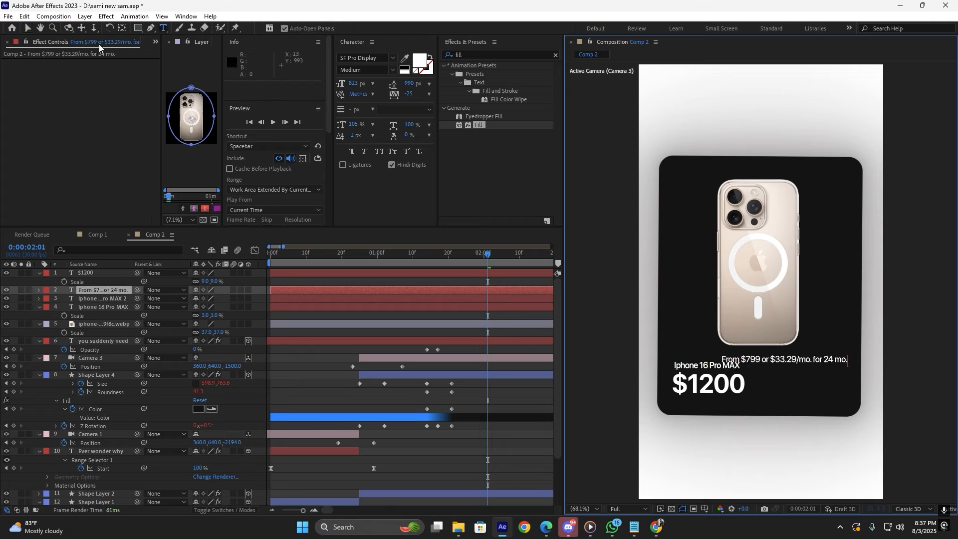
left_click(28, 28)
Set the instalment text's scale to 1.5% and move it below "$1200" at about 205.4, 988.8.
key("s")
left_click(205, 298)
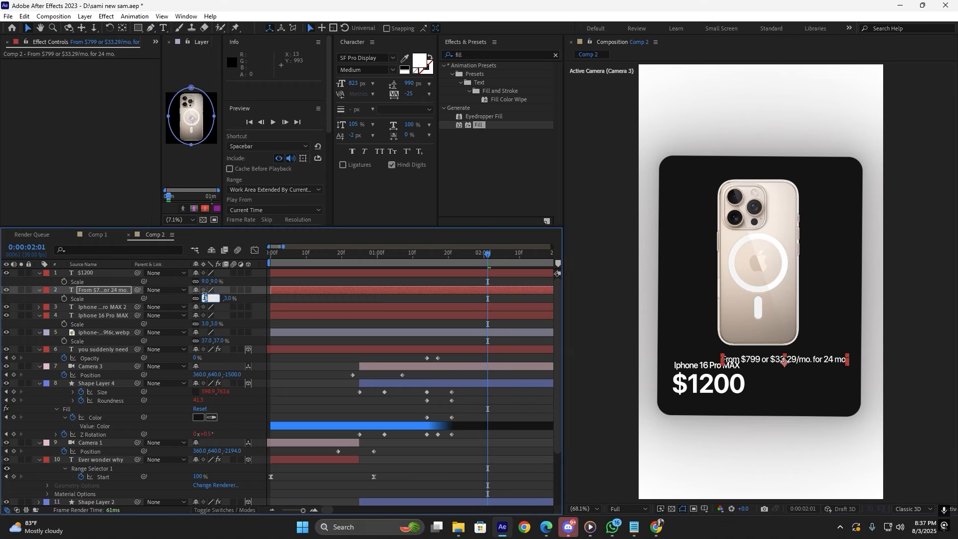
type("2.5")
key("Return")
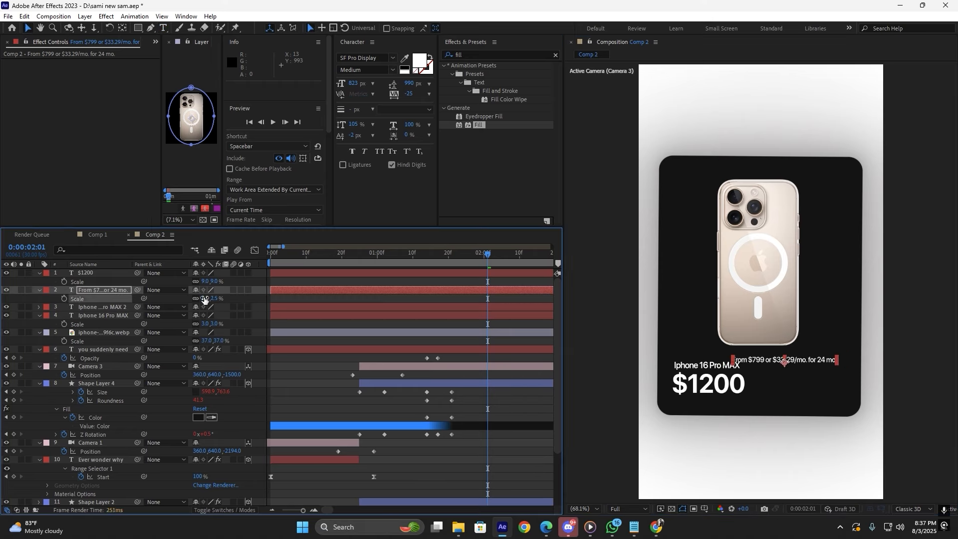
left_click(205, 298)
type("2")
key("Return")
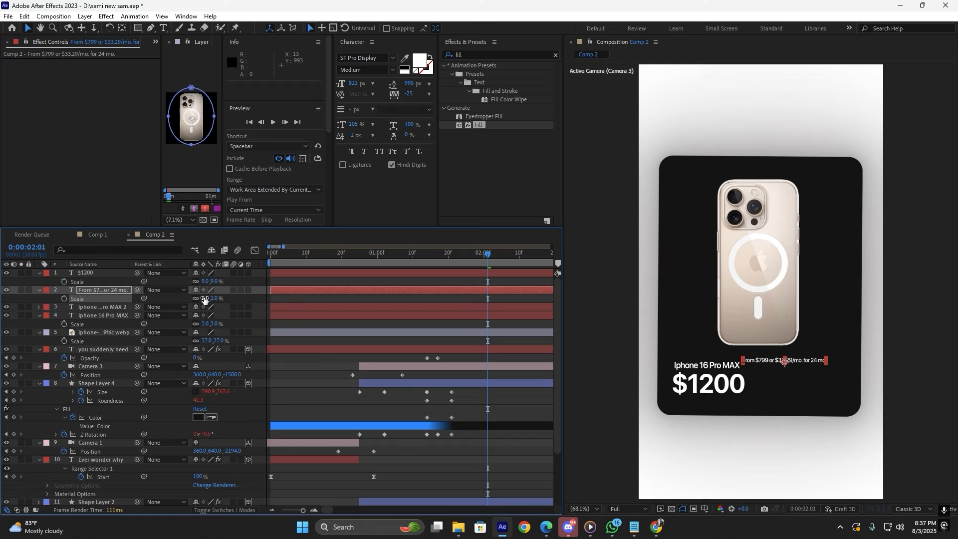
left_click(204, 298)
key("Return")
left_click_drag(796, 364, 726, 403)
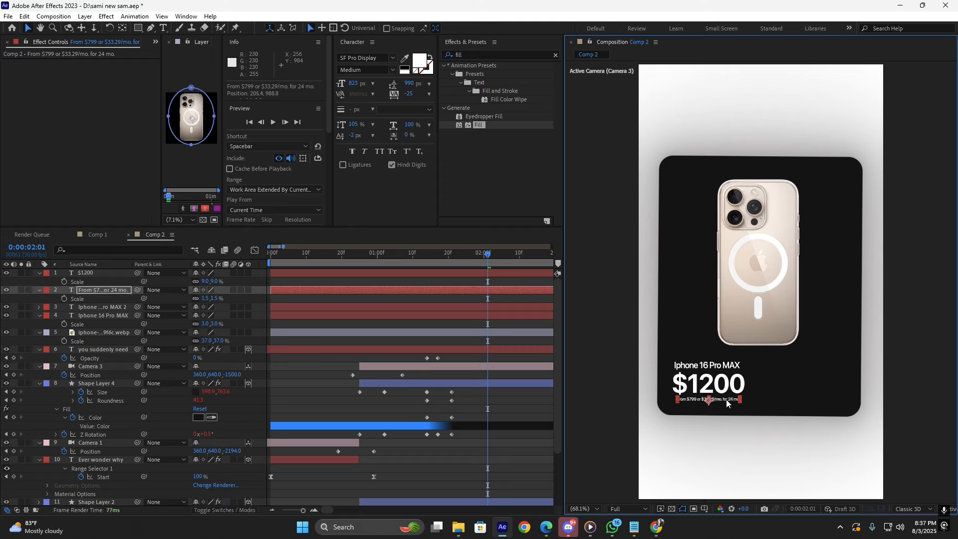
left_click(487, 409)
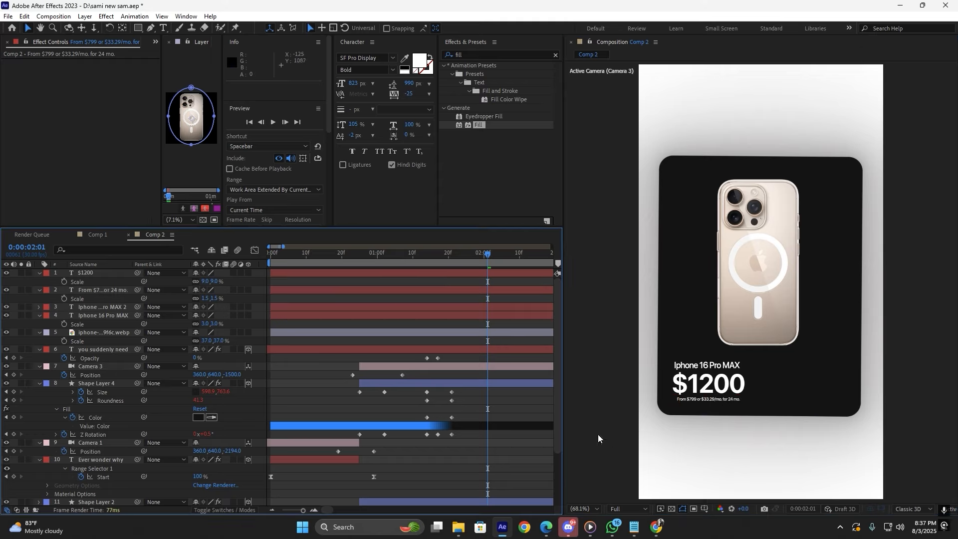
Align the left edges of the instalment text, the "$1200" text and the "Iphone 16 Pro MAX 2" text.
left_click(687, 399)
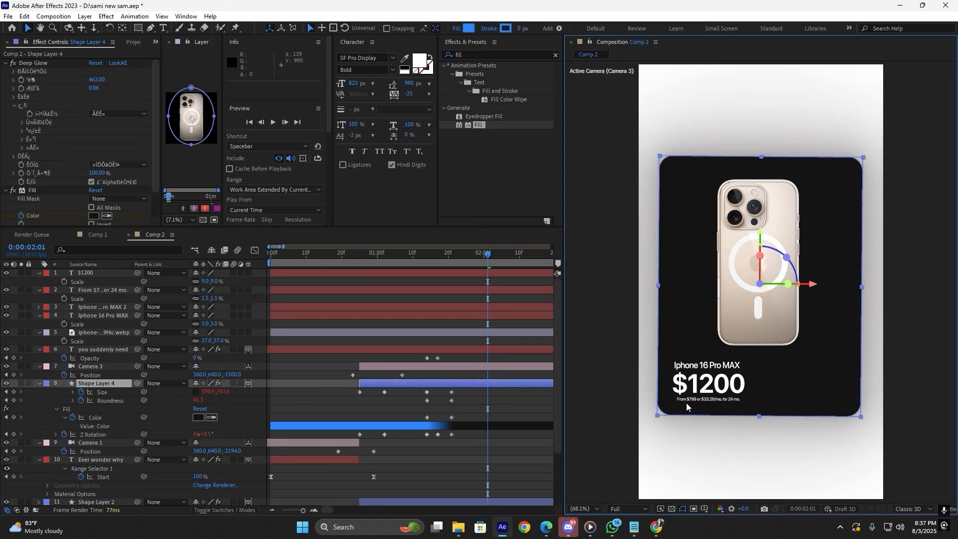
left_click(516, 455)
left_click(703, 401)
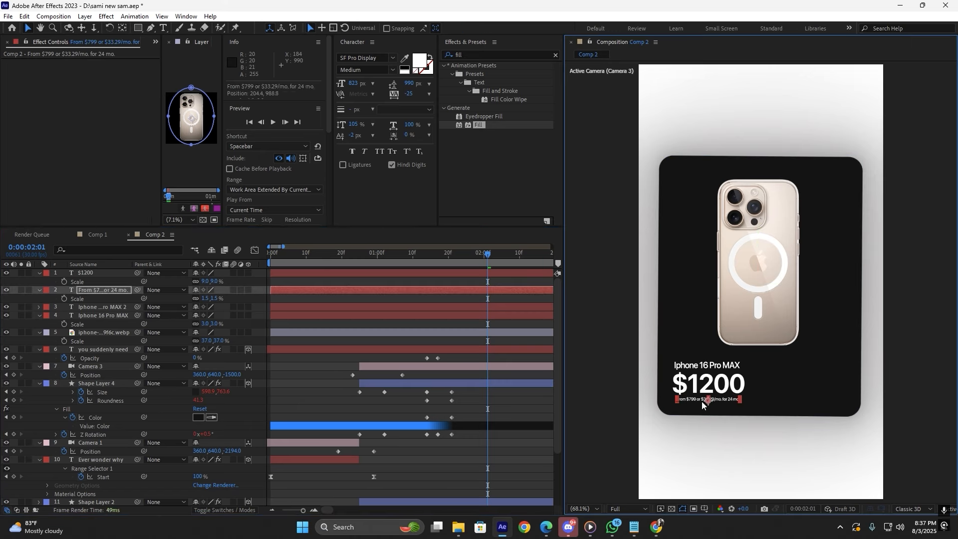
left_click(709, 384, "shift")
left_click(706, 365, "shift")
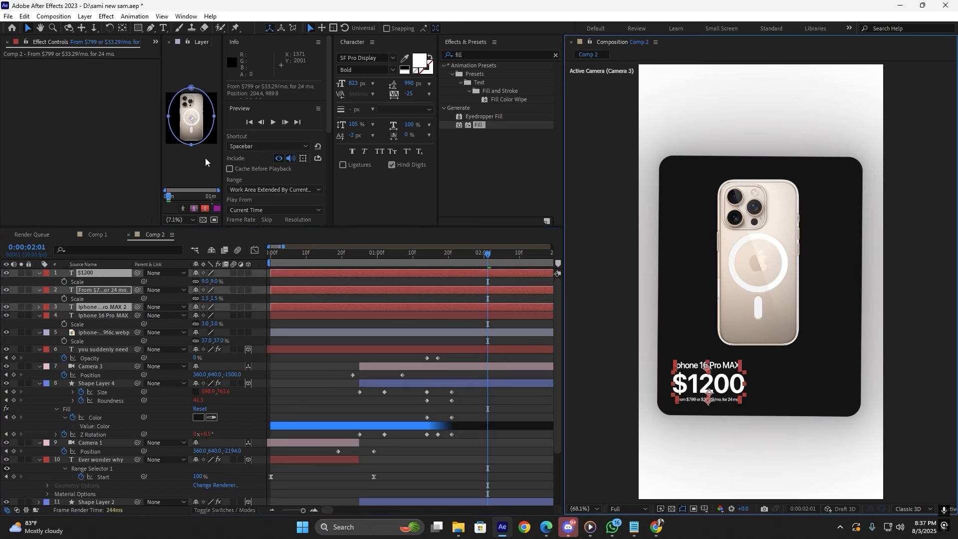
left_click(122, 28)
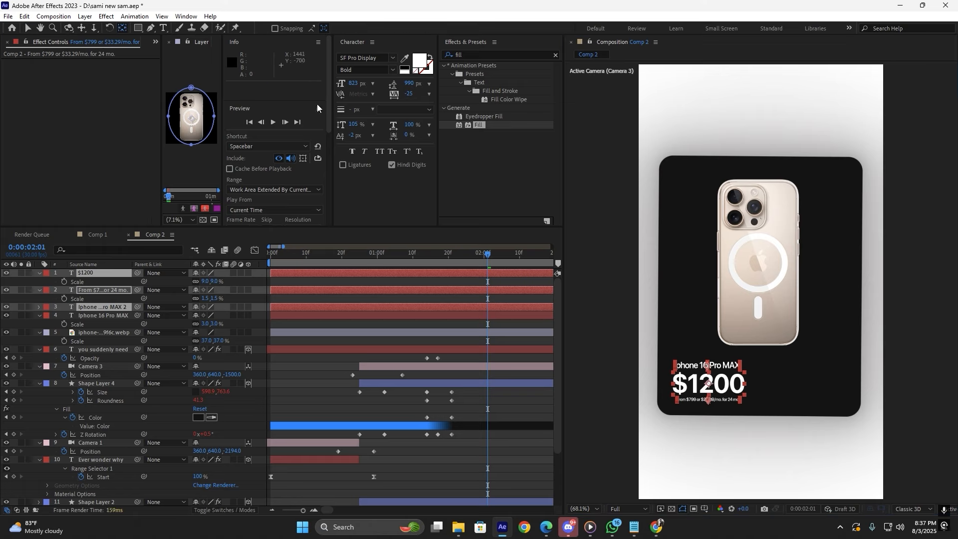
left_click_drag(328, 108, 330, 185)
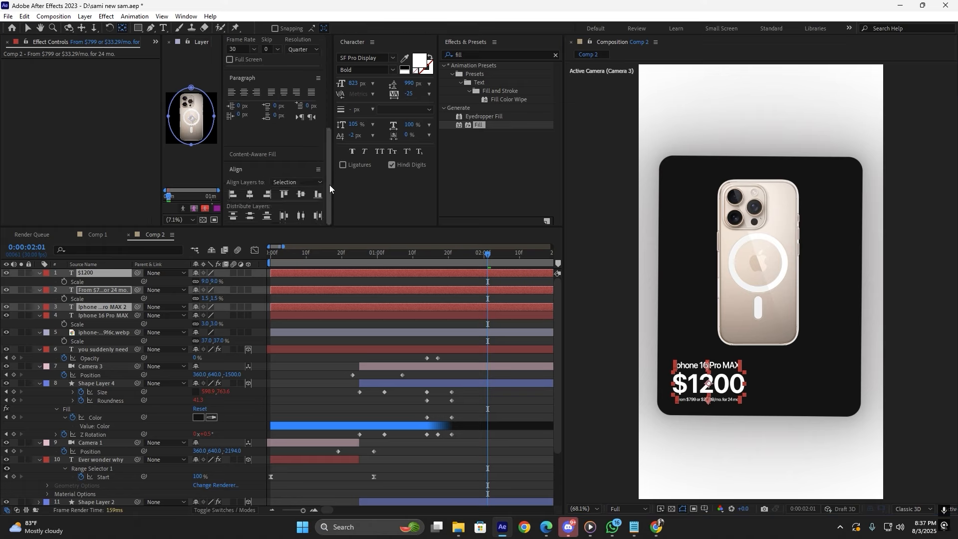
left_click(232, 194)
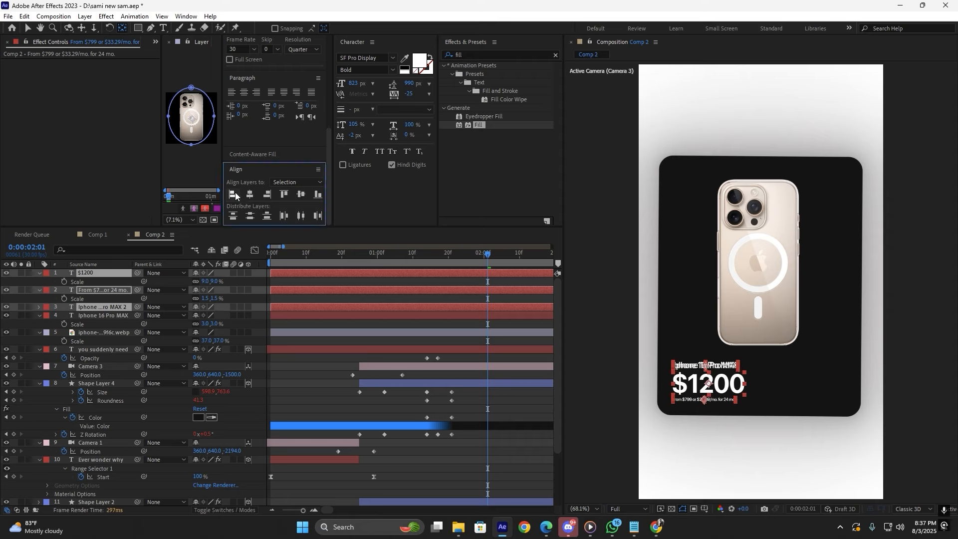
Delete the extra "Iphone 16 Pro MAX 2" text layer that overlaps the phone name.
left_click(301, 351)
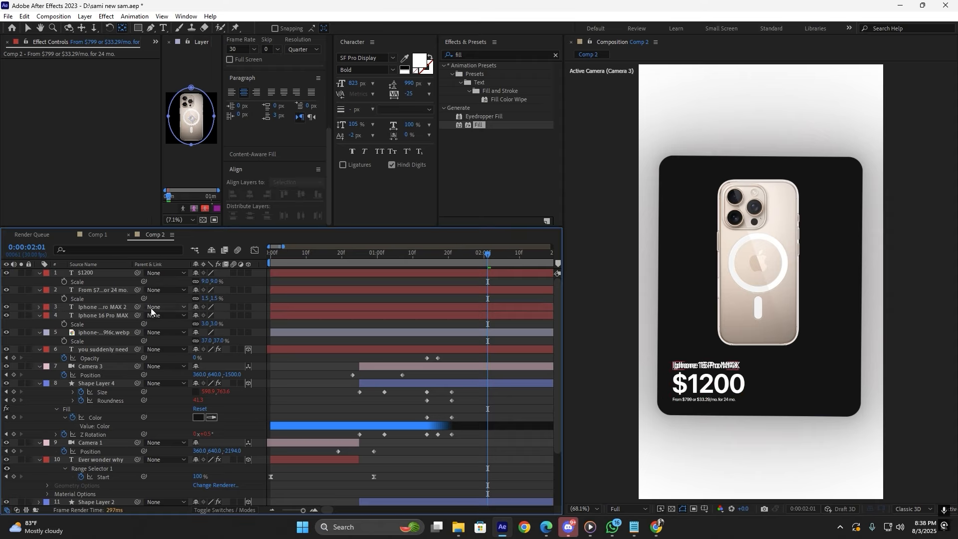
left_click(105, 308)
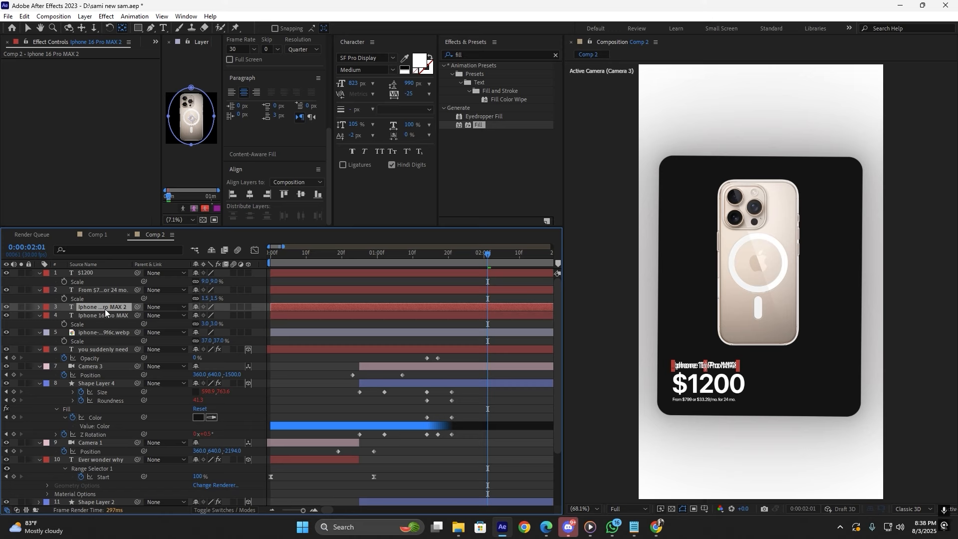
key("Delete")
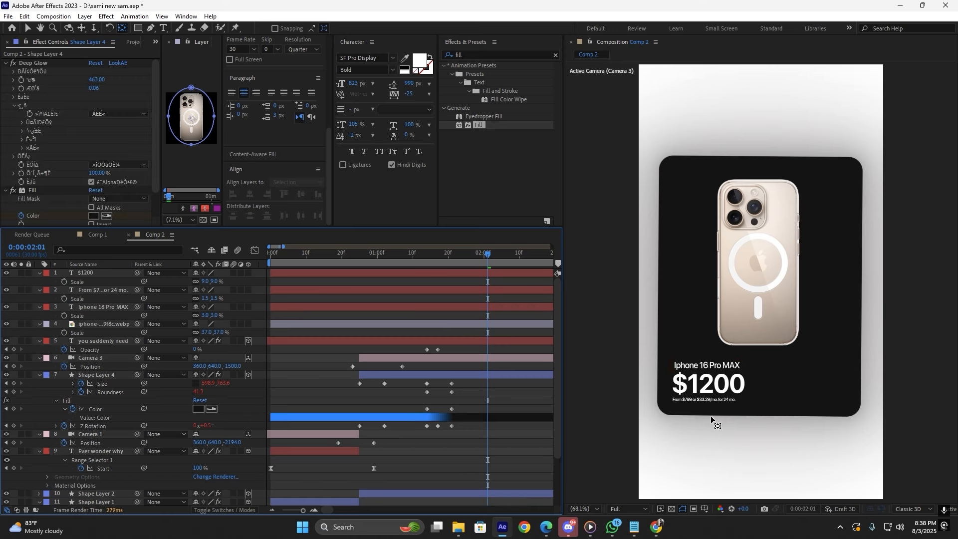
Select the phone name, "$1200" and instalment texts together and nudge the group slightly up on the card.
key("v")
left_click(699, 389)
left_click(421, 307, "shift")
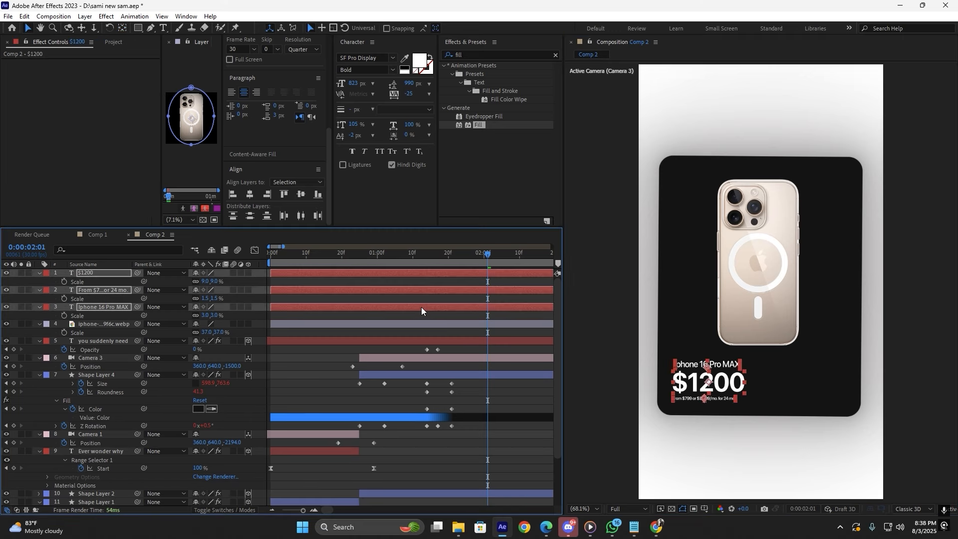
left_click(478, 404)
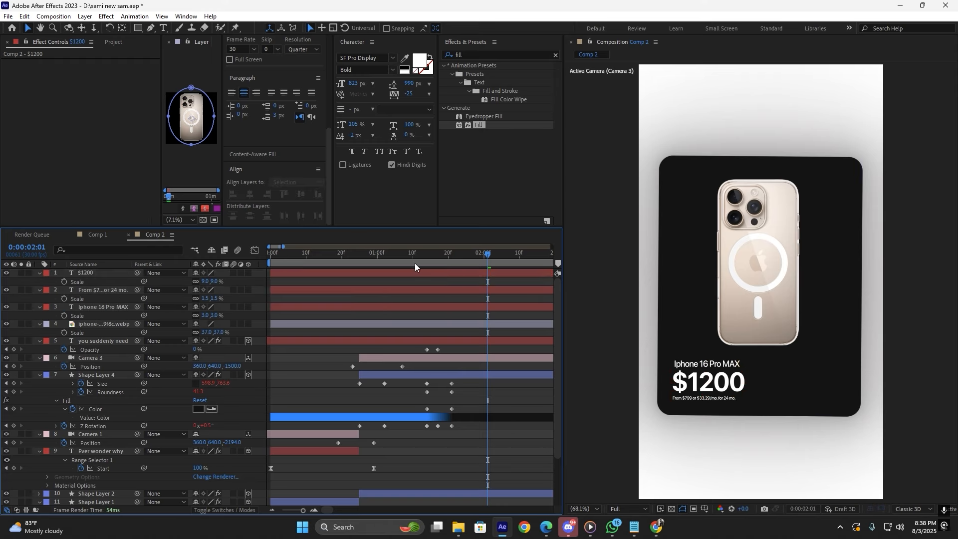
left_click(723, 398)
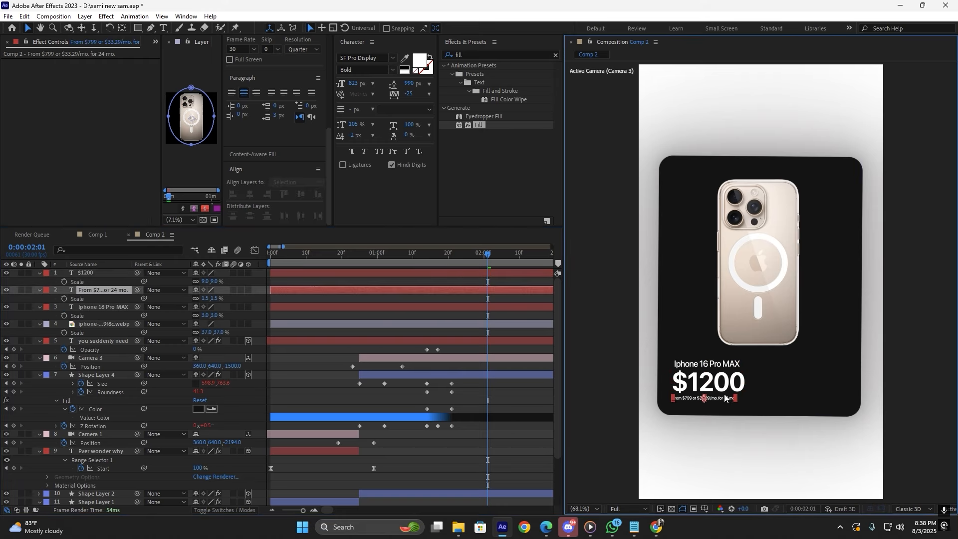
left_click(716, 382, "shift")
left_click(711, 366, "shift")
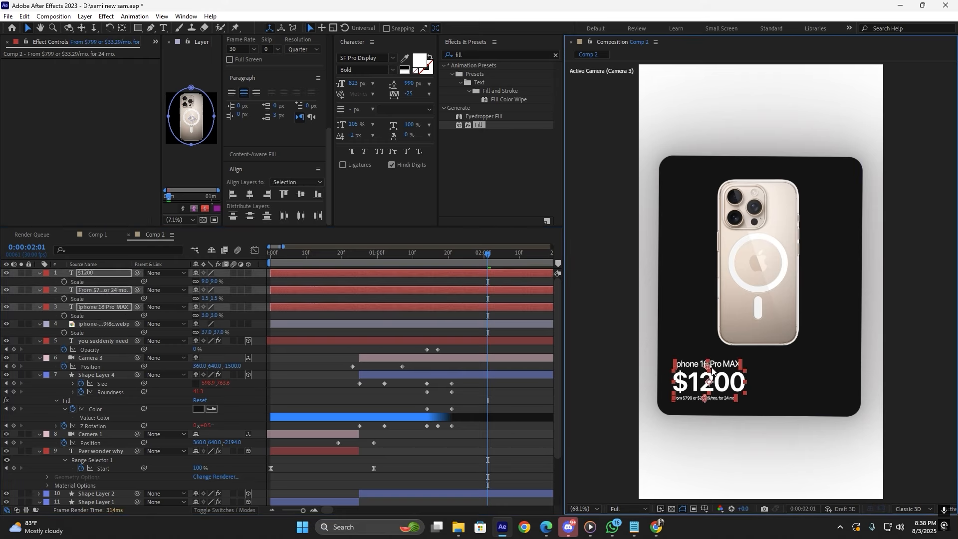
left_click(517, 452)
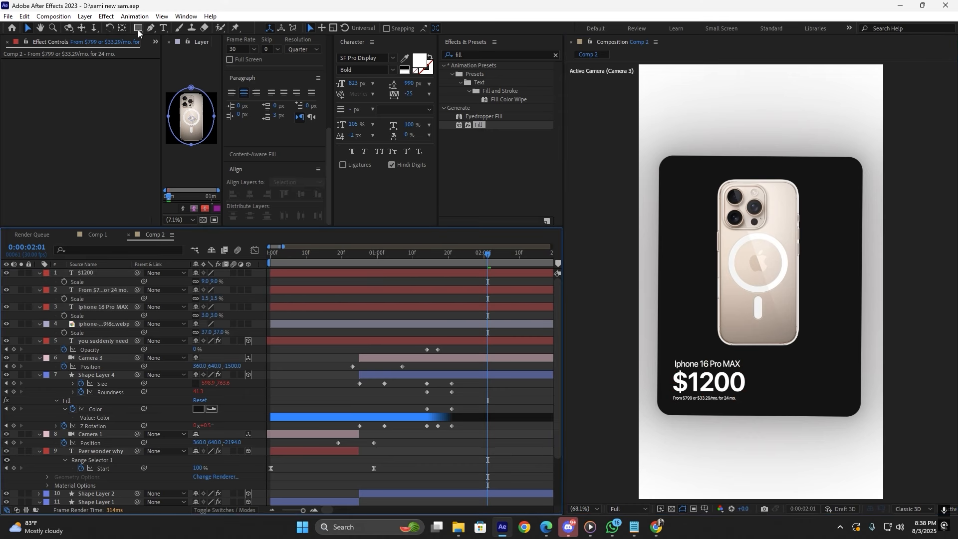
Draw a small blue rounded rectangle to the right of the price on the card and set its scale to 90%.
left_click_drag(138, 27, 166, 39)
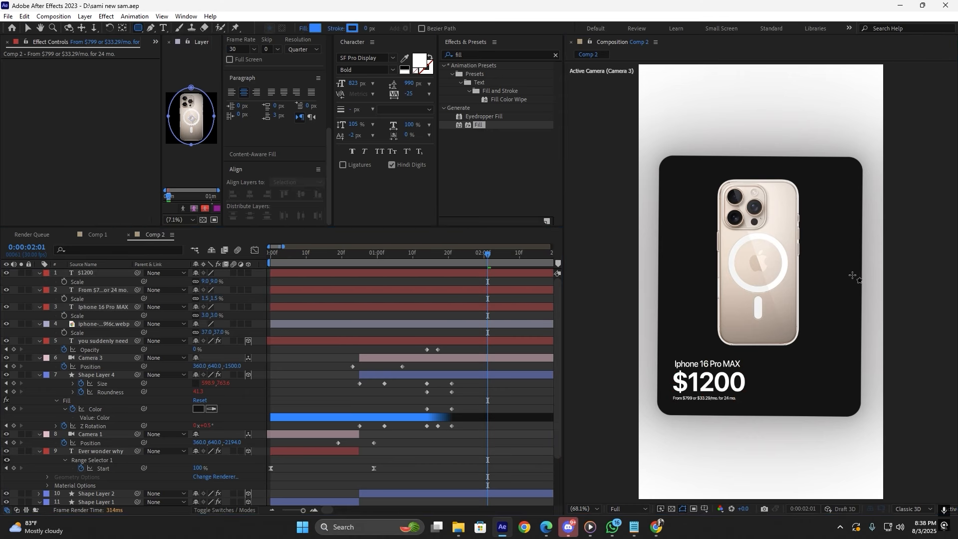
left_click_drag(798, 371, 847, 389)
key("v")
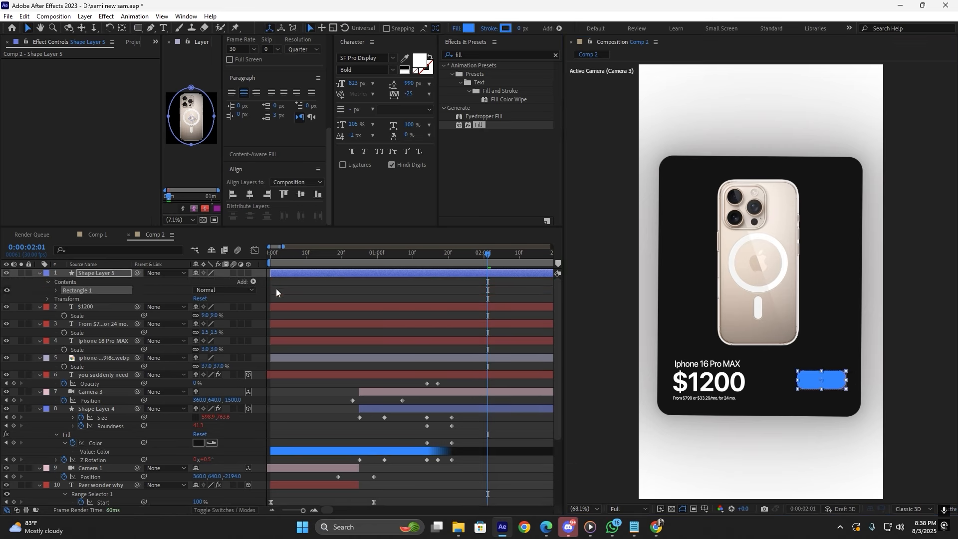
key("s")
left_click(208, 281)
type("90")
key("Return")
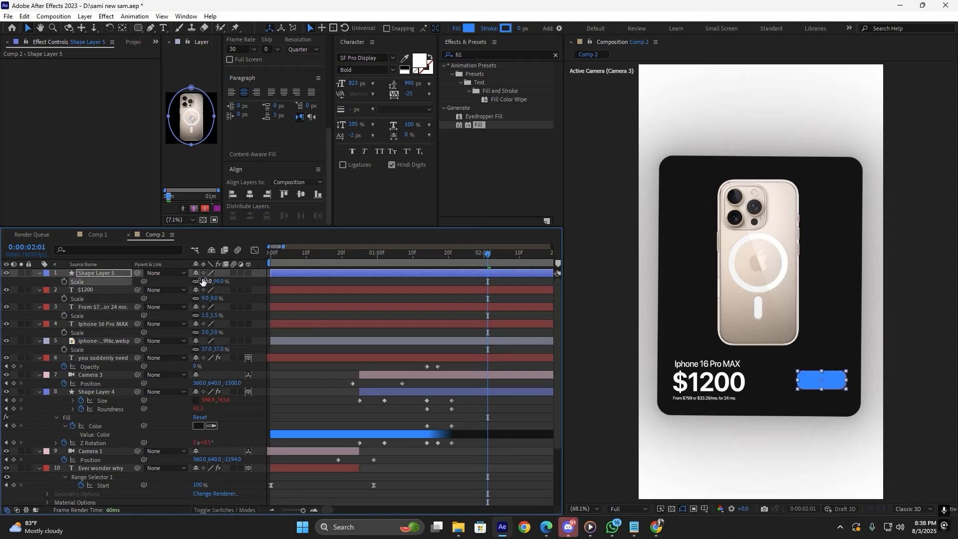
Position the blue rounded rectangle level with the price near the card's right edge and centre its anchor point on it.
left_click(816, 373)
mouse_move(817, 373)
left_mouse_down()
mouse_move(814, 384)
mouse_move(823, 381)
left_mouse_up()
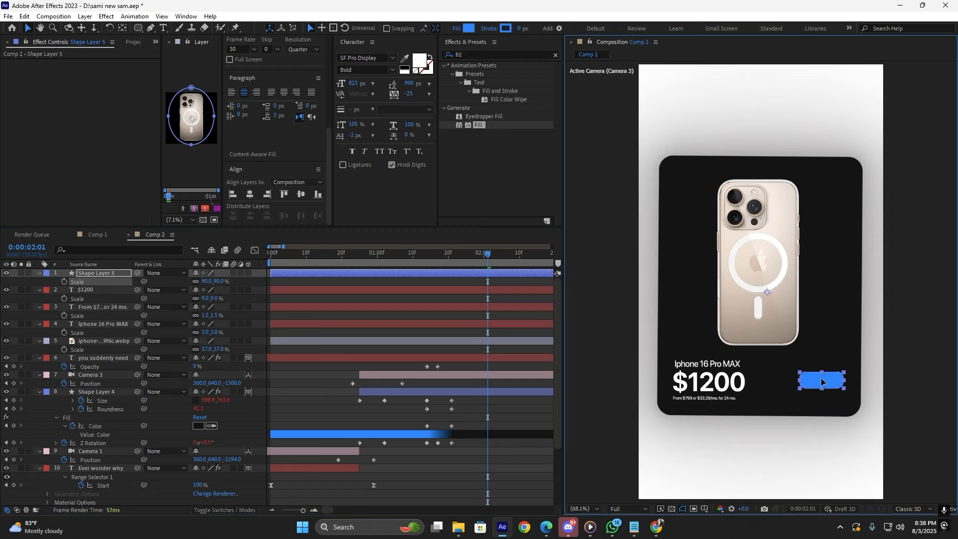
left_click(122, 28)
left_click(28, 29)
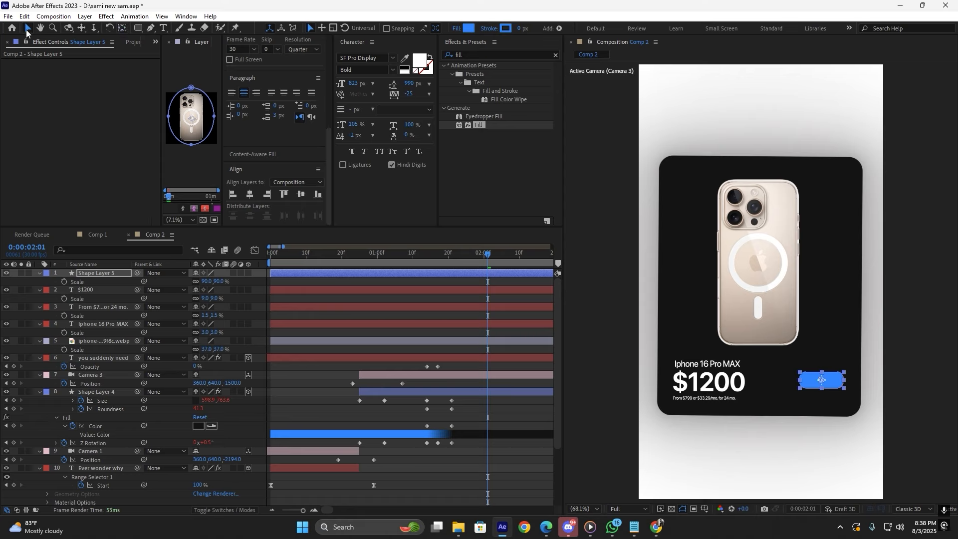
Duplicate the phone name text, place the copy over the blue button and move its layer above the button shape.
left_click(414, 284)
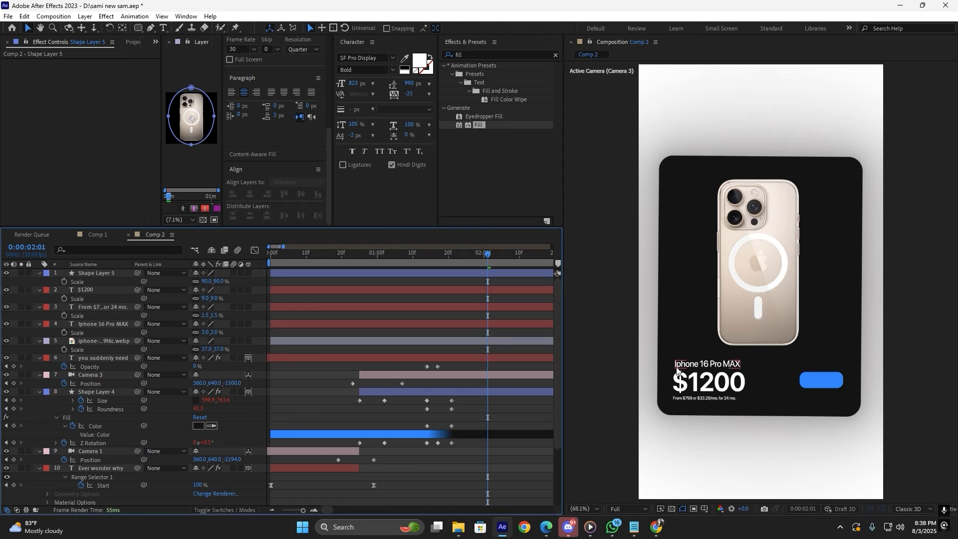
left_click(725, 365)
key("ctrl+d")
left_click_drag(730, 367, 831, 384)
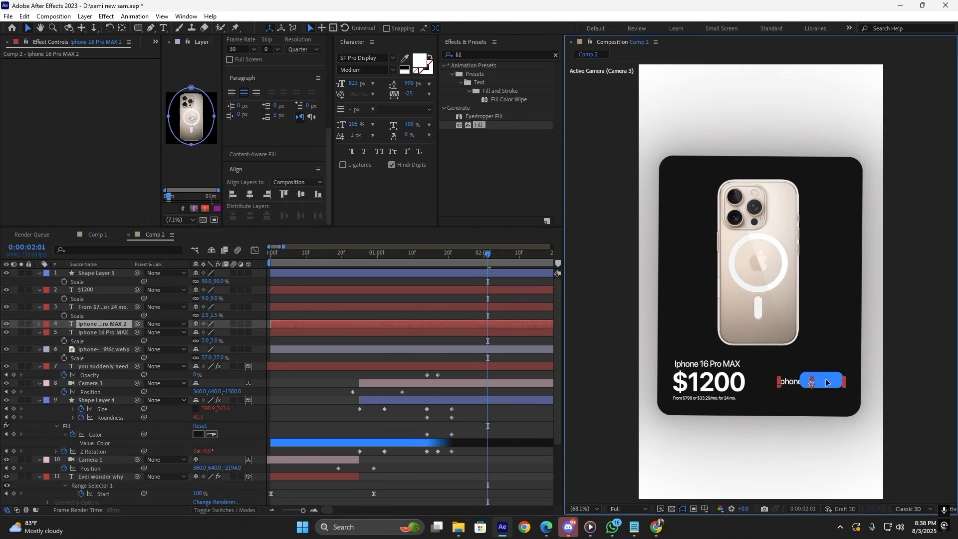
left_click_drag(120, 324, 119, 274)
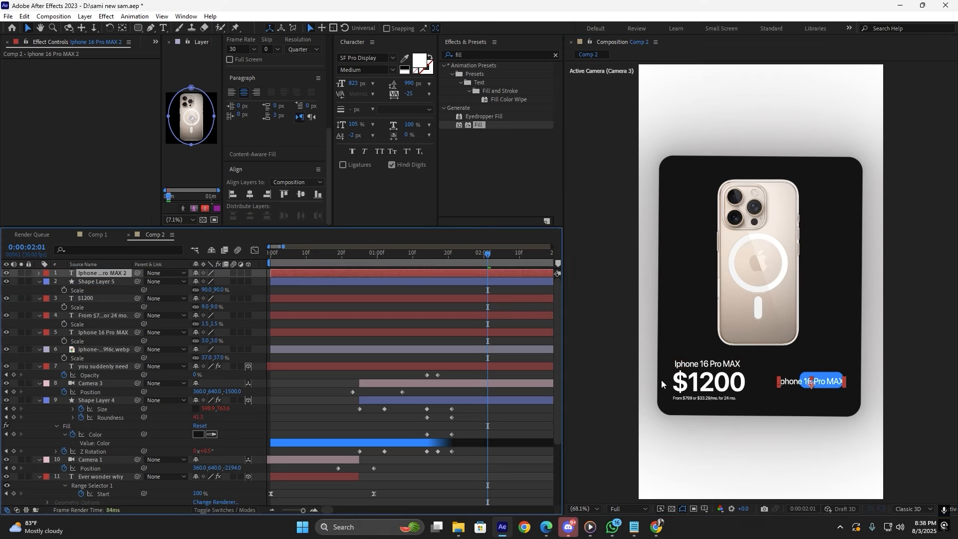
Change the duplicated text to "Buy now" and centre it on the blue button.
double_click(784, 385)
type("Bu")
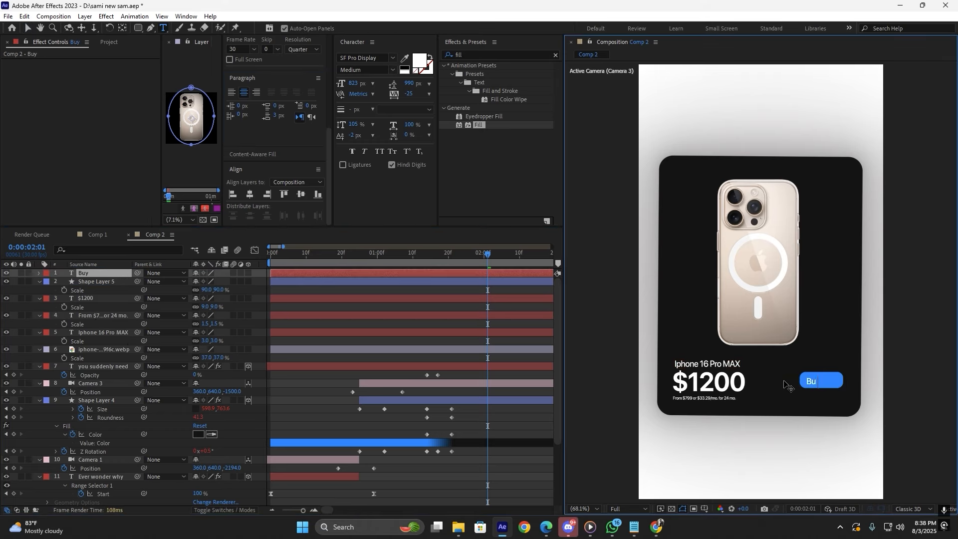
type("y nwo")
key("BackSpace")
key("BackSpace")
type("ow")
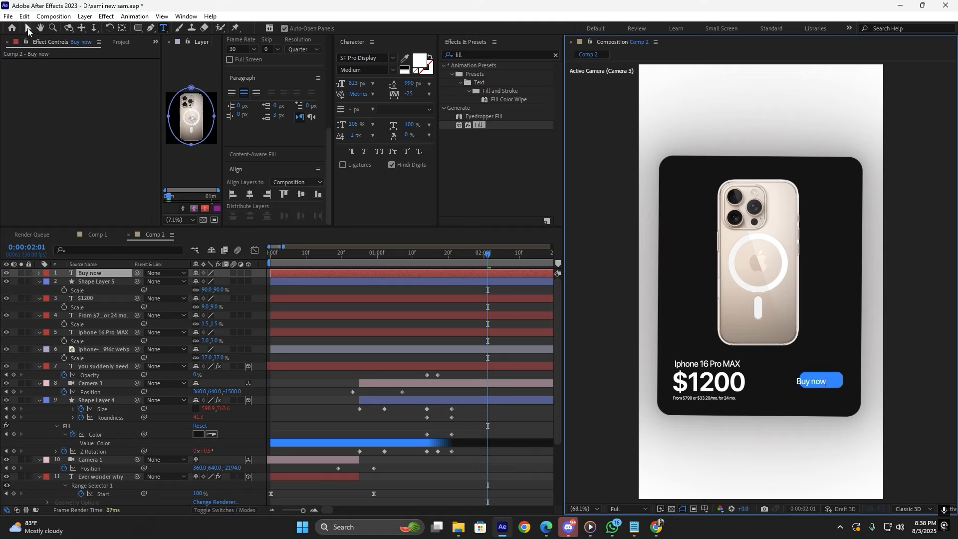
left_click(27, 30)
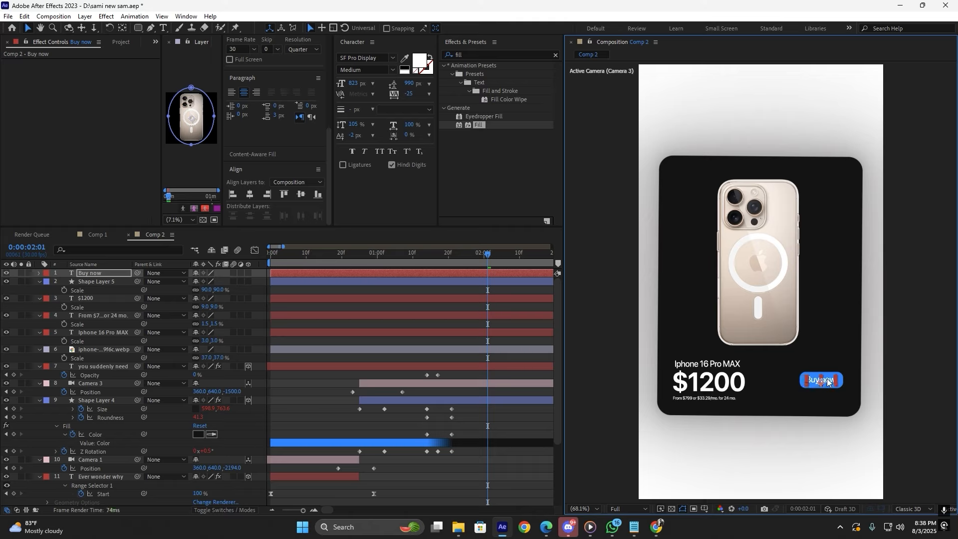
left_click(469, 394)
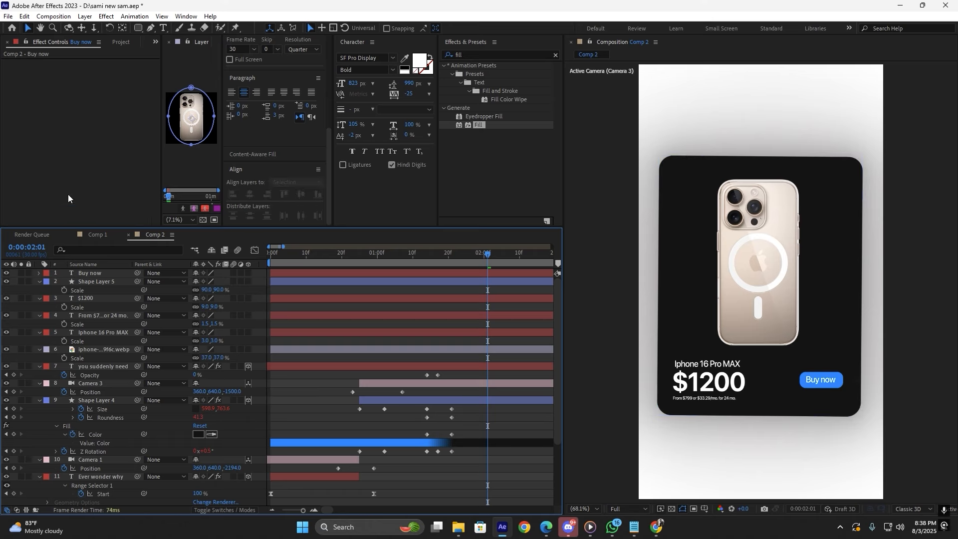
Nudge the phone name, price and instalment texts slightly right, and the blue button with its "Buy now" label likewise.
left_click_drag(728, 459, 685, 372)
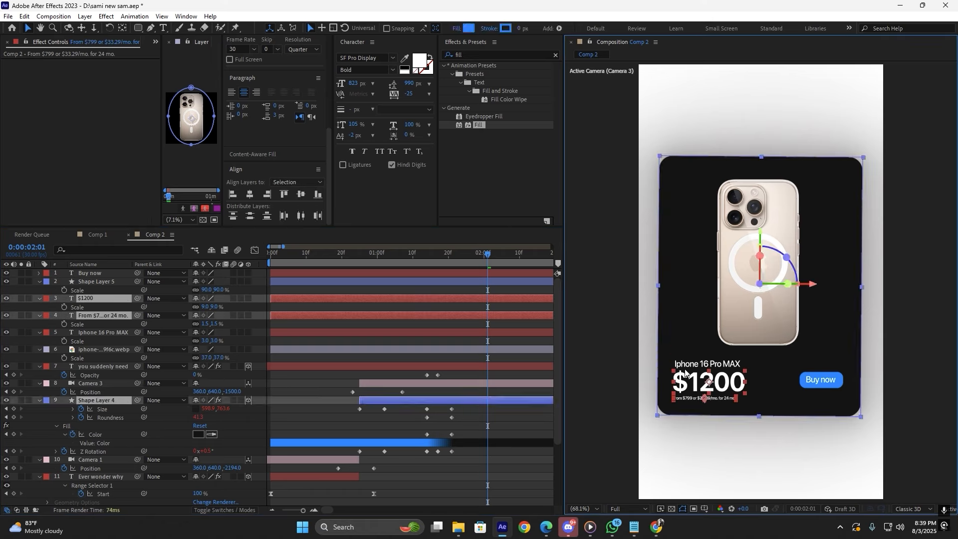
left_click(511, 421)
left_click(692, 399)
left_click(690, 382, "shift")
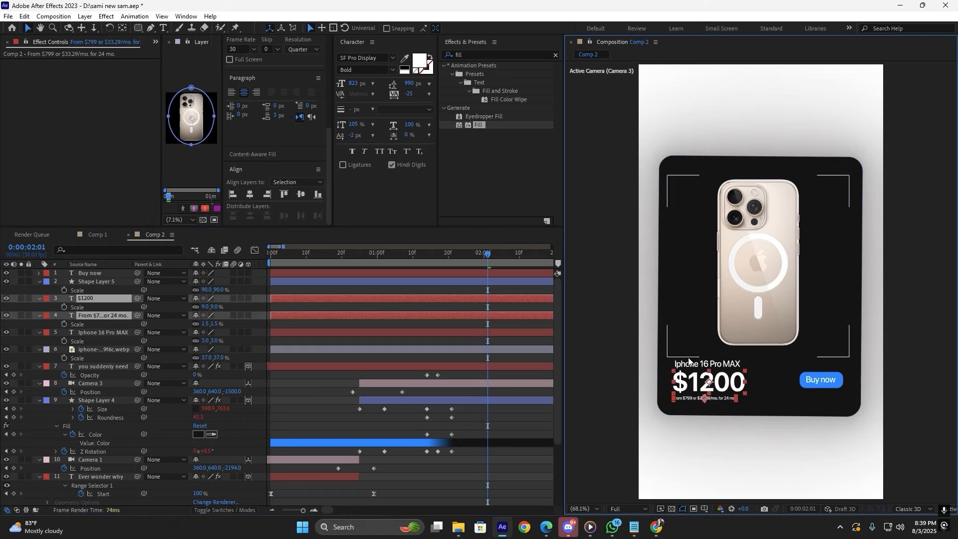
left_click(690, 369, "shift")
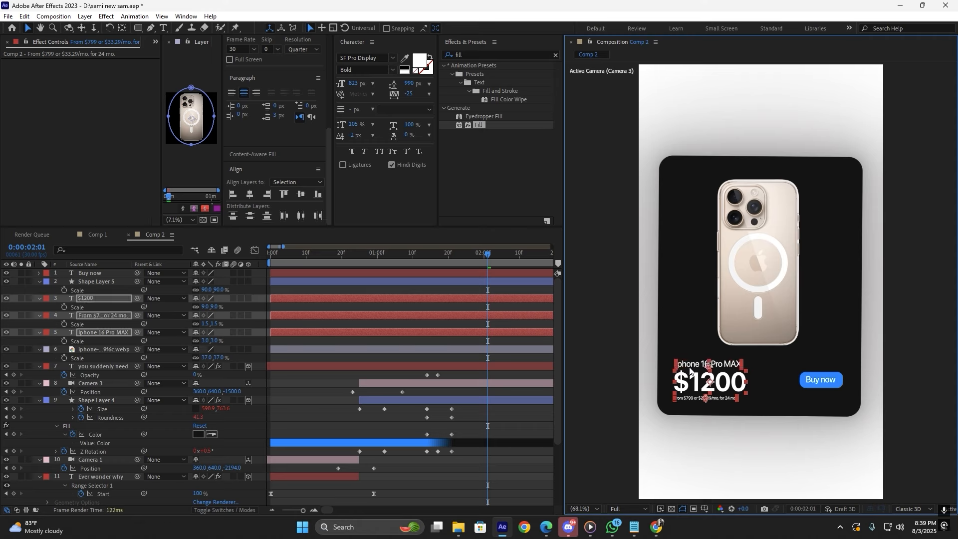
left_click(839, 380)
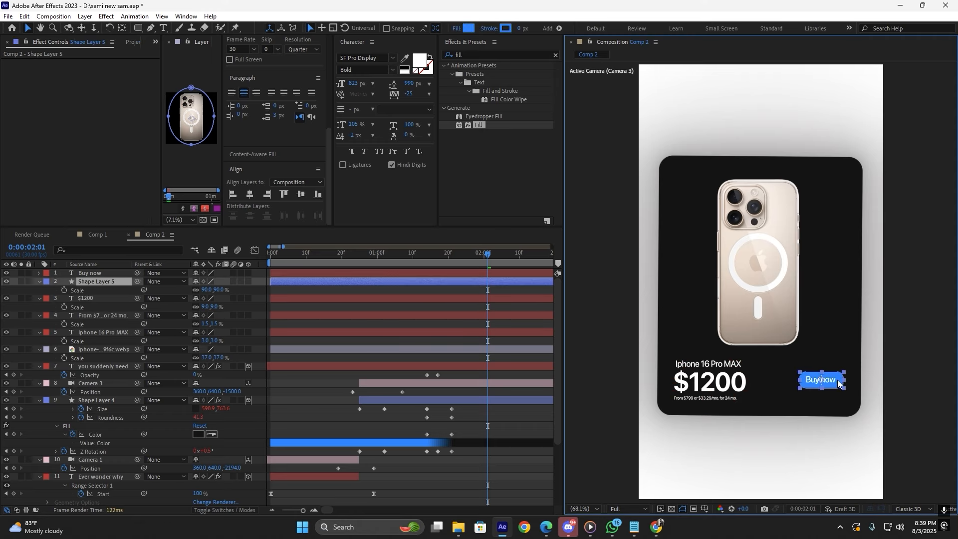
left_click(495, 272, "shift")
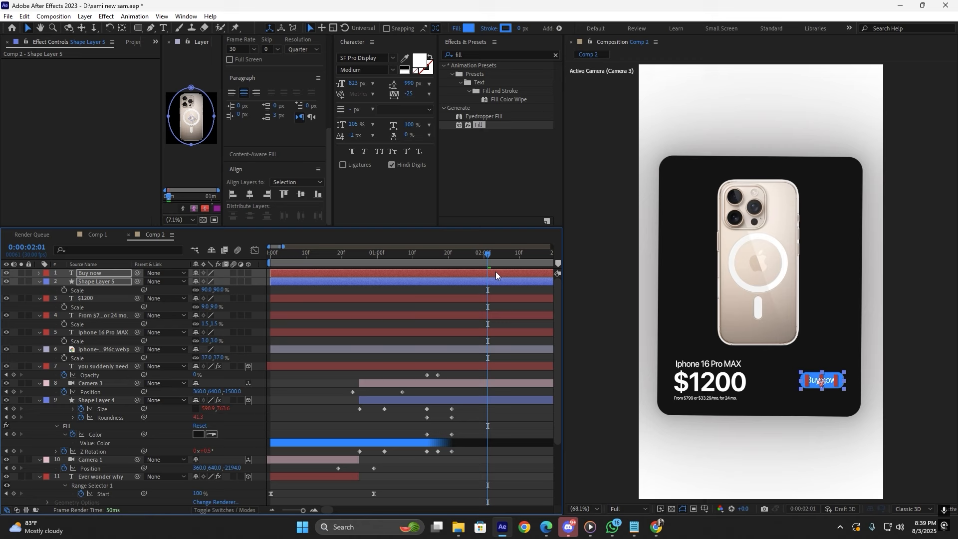
left_click(505, 423)
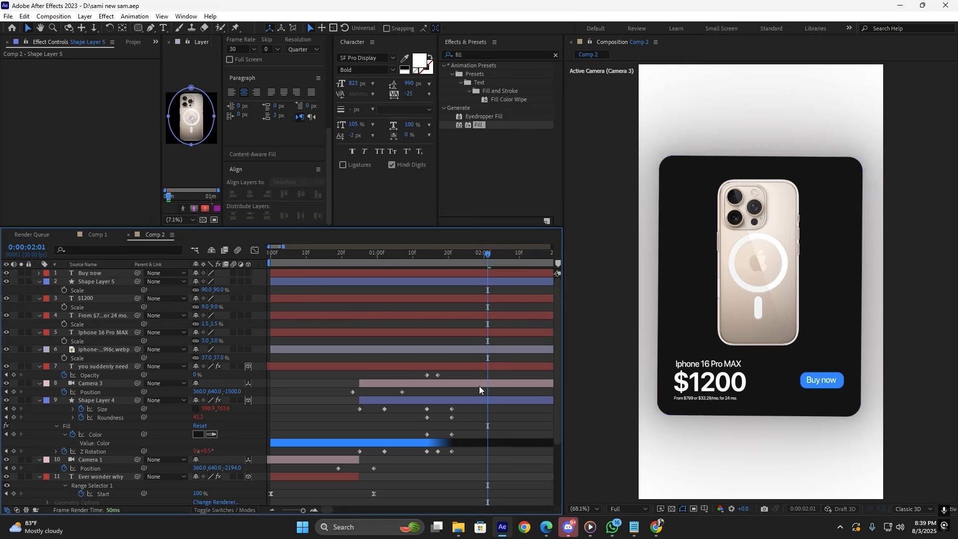
Make the phone image, the four card texts and the button shape 3D layers, and collapse their properties.
left_click(450, 349)
left_click(429, 273, "shift")
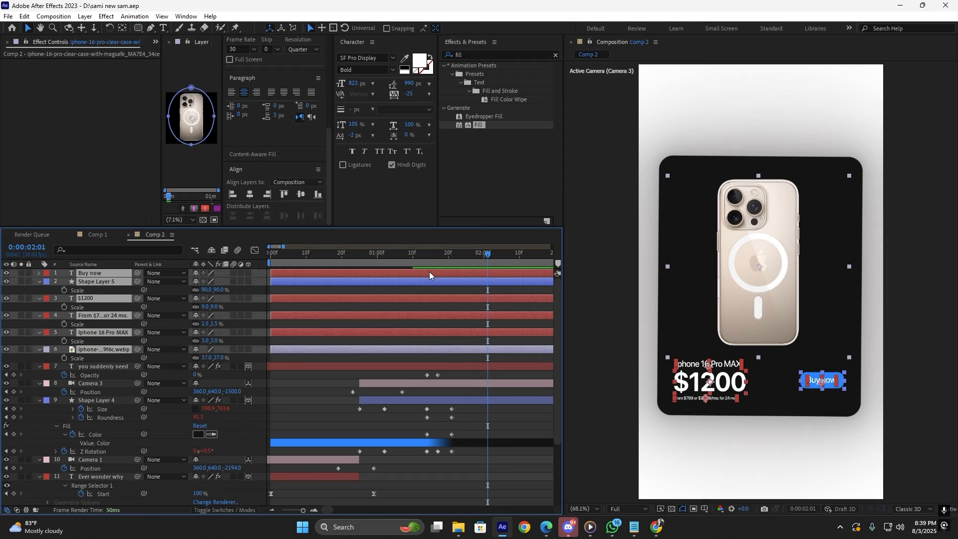
left_click(249, 273)
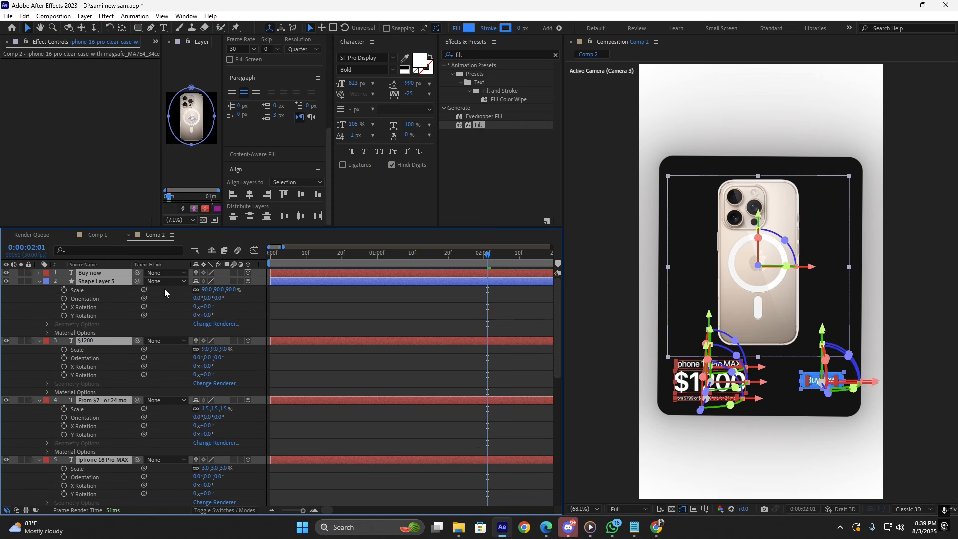
left_click(38, 281)
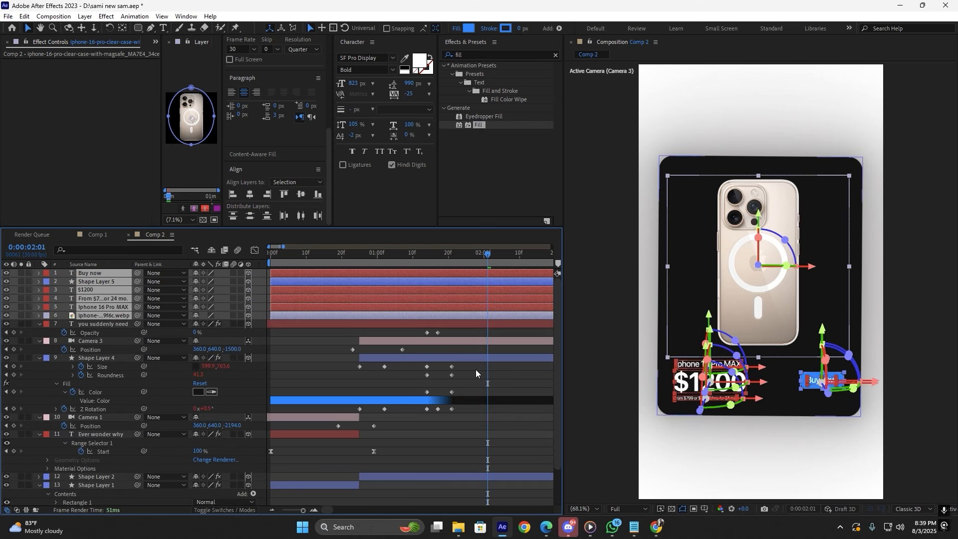
left_click(486, 371)
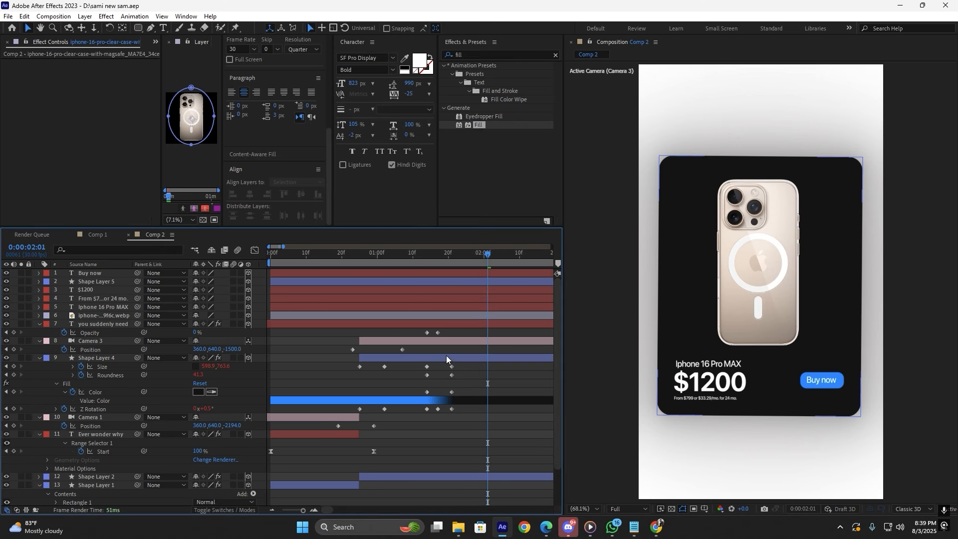
left_click(446, 356)
left_click(471, 374)
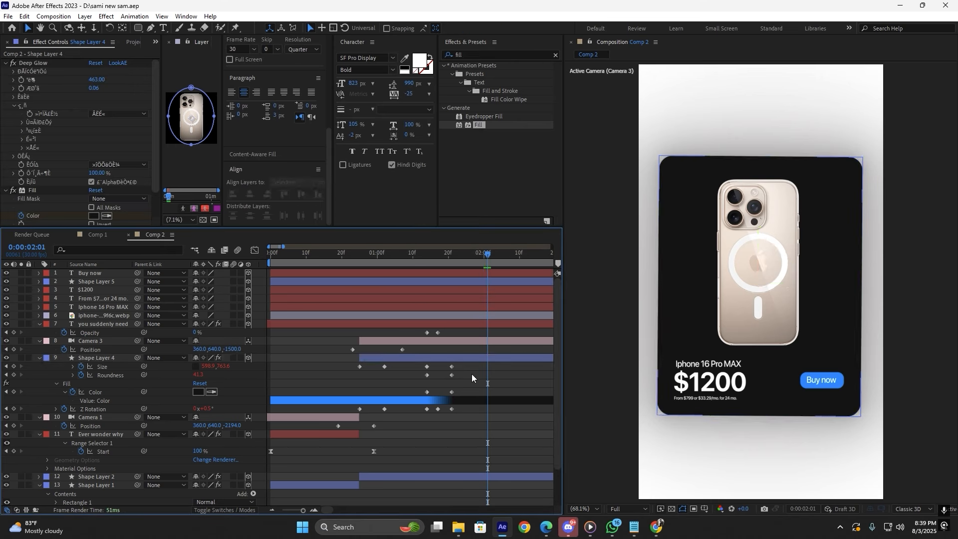
left_click(698, 261)
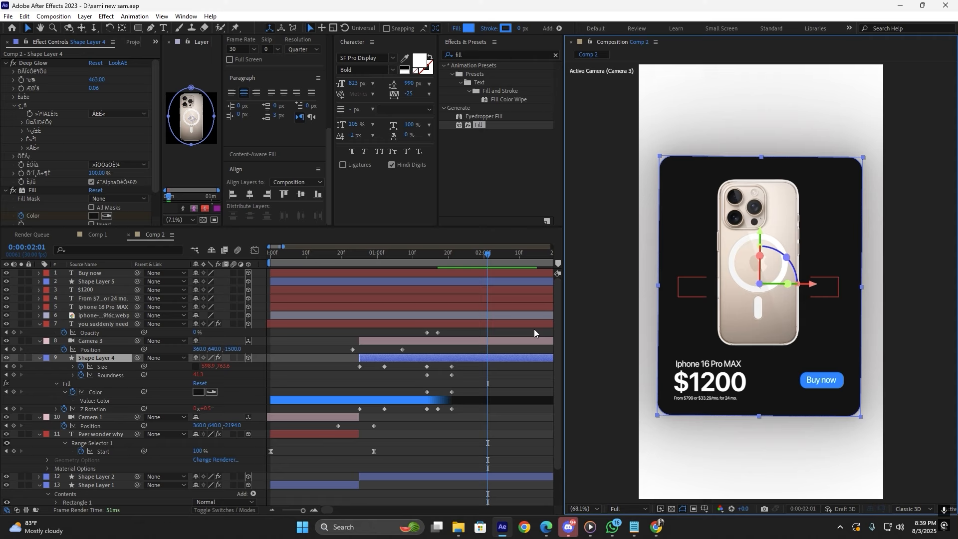
left_click(483, 370)
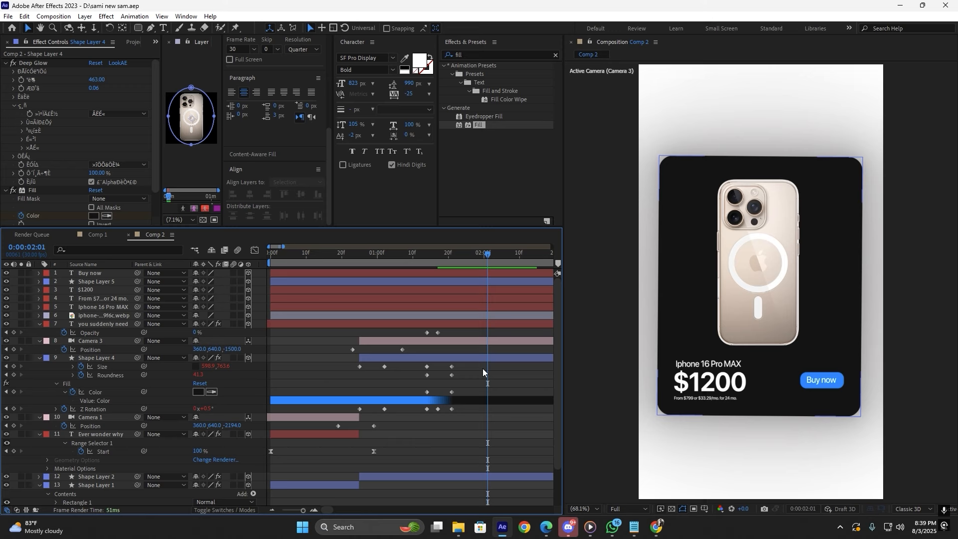
left_click(762, 275)
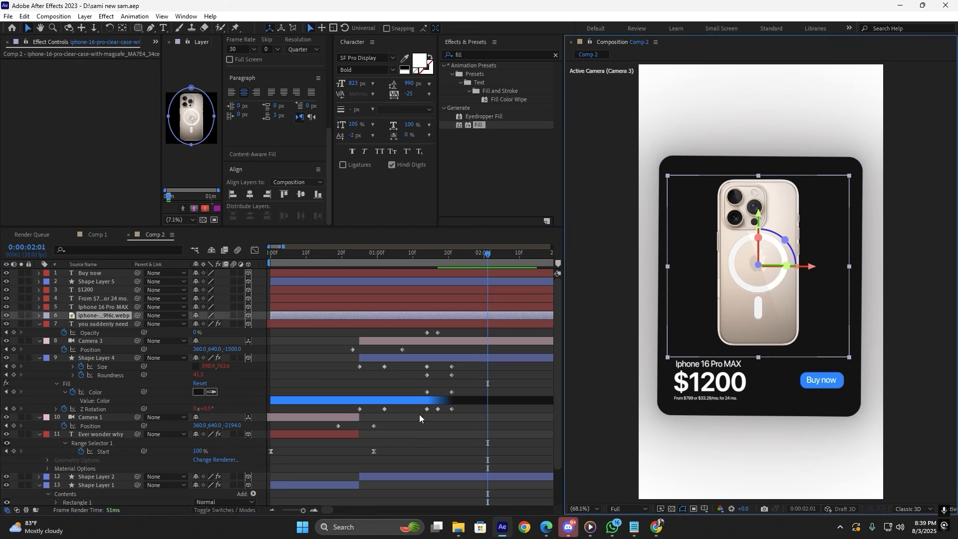
Duplicate the black card's Shape Layer 4 and reveal the duplicate's keyframed properties.
left_click(452, 375)
left_click(453, 359)
left_click(460, 369)
left_click(460, 361)
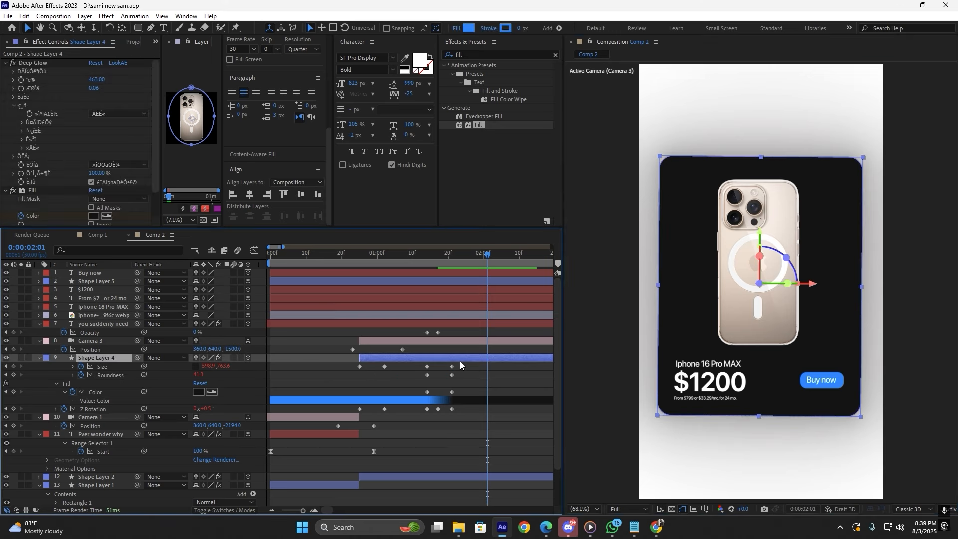
key("ctrl+d")
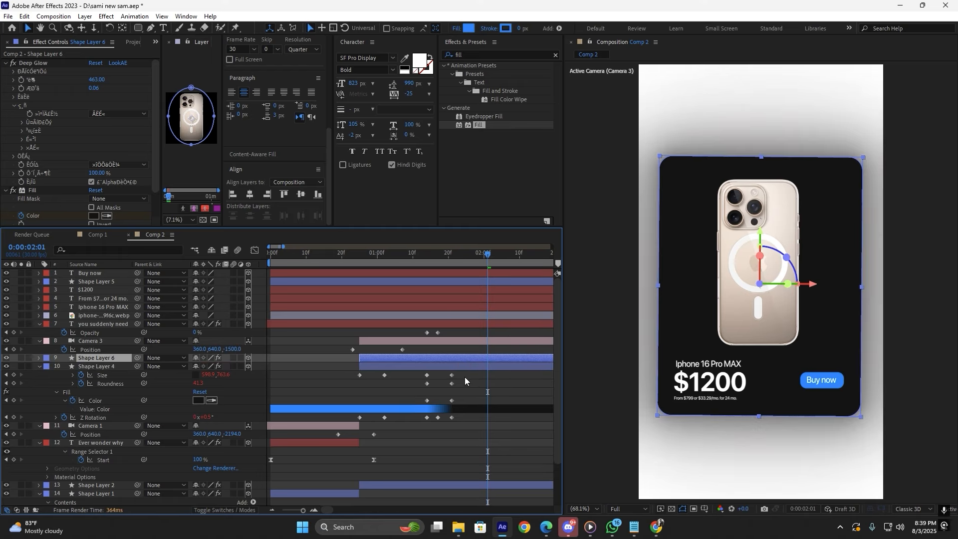
key("u")
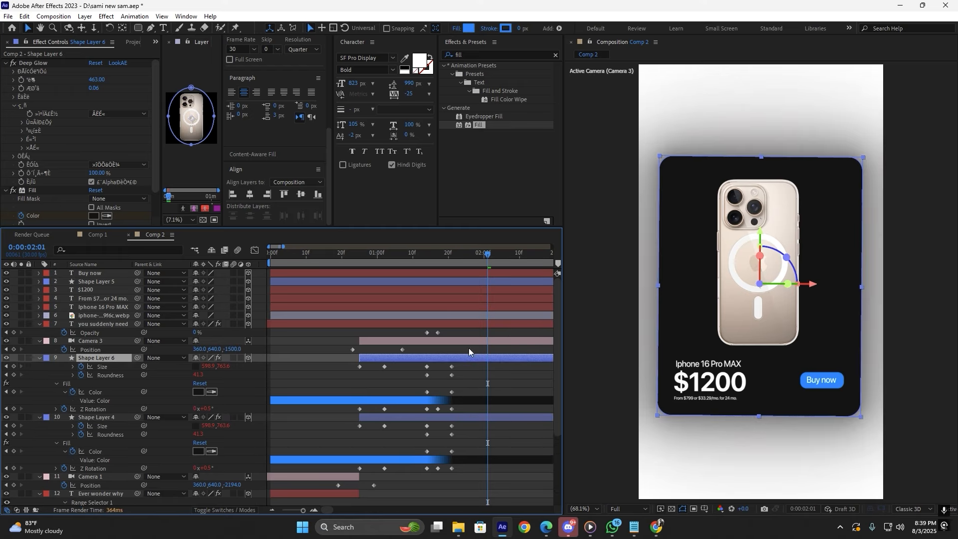
Set the duplicated card shape as the track matte of the phone image layer.
left_click(93, 308)
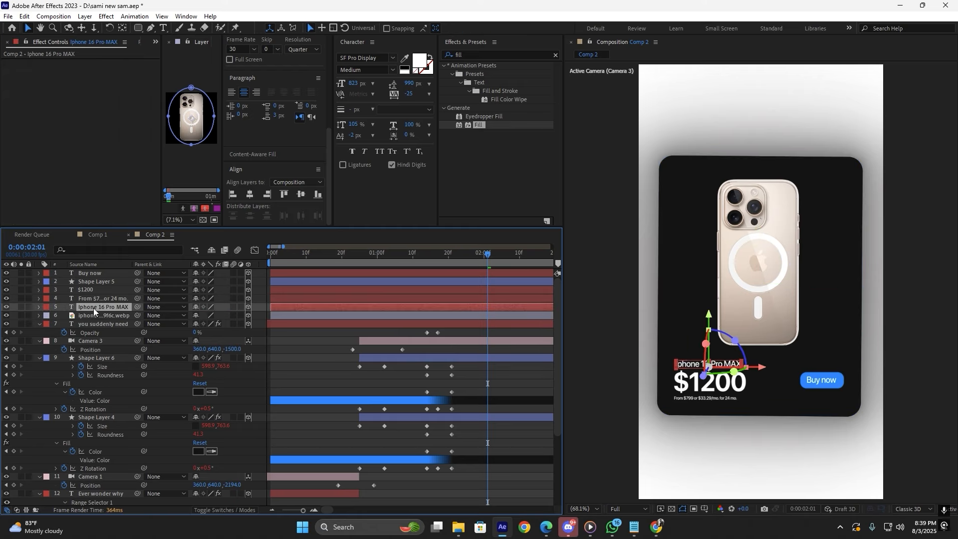
left_click(94, 317)
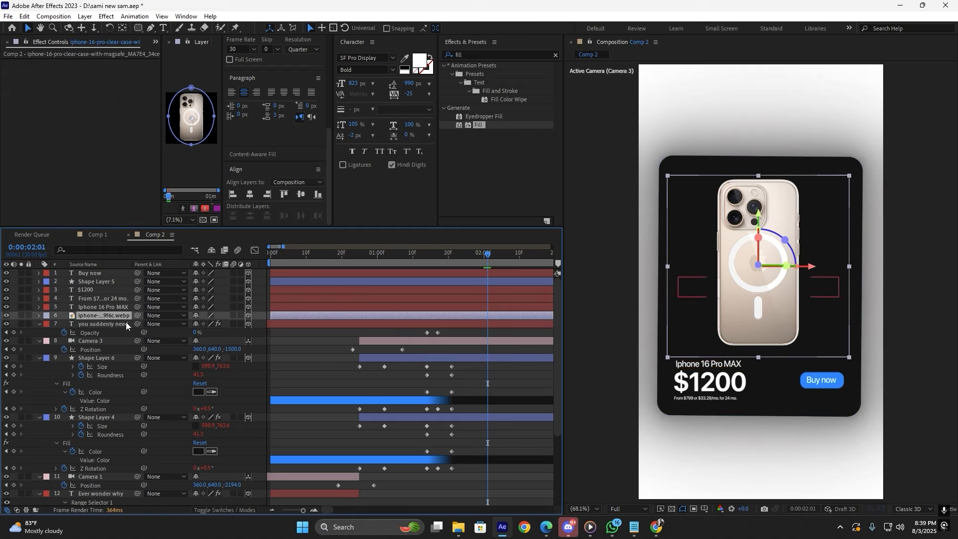
left_click(221, 510)
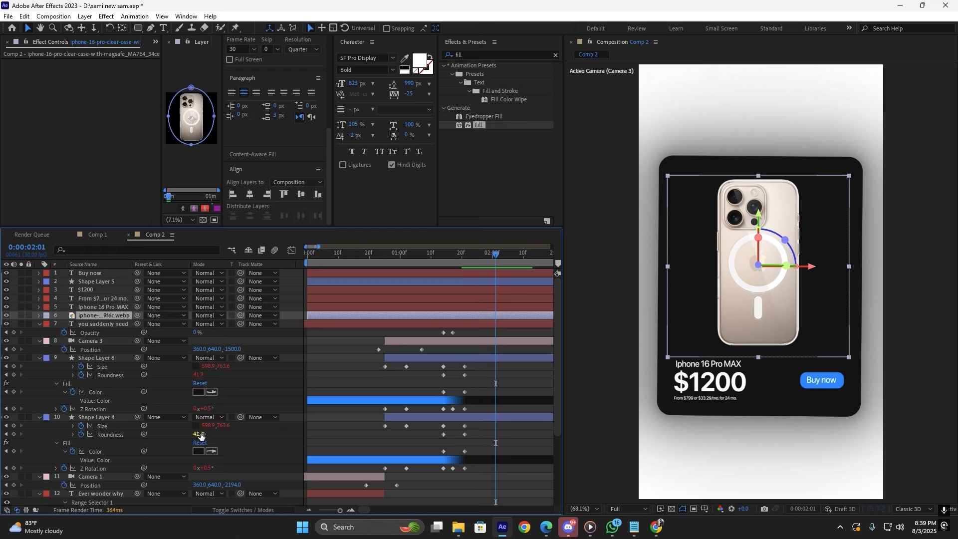
left_click_drag(241, 317, 111, 360)
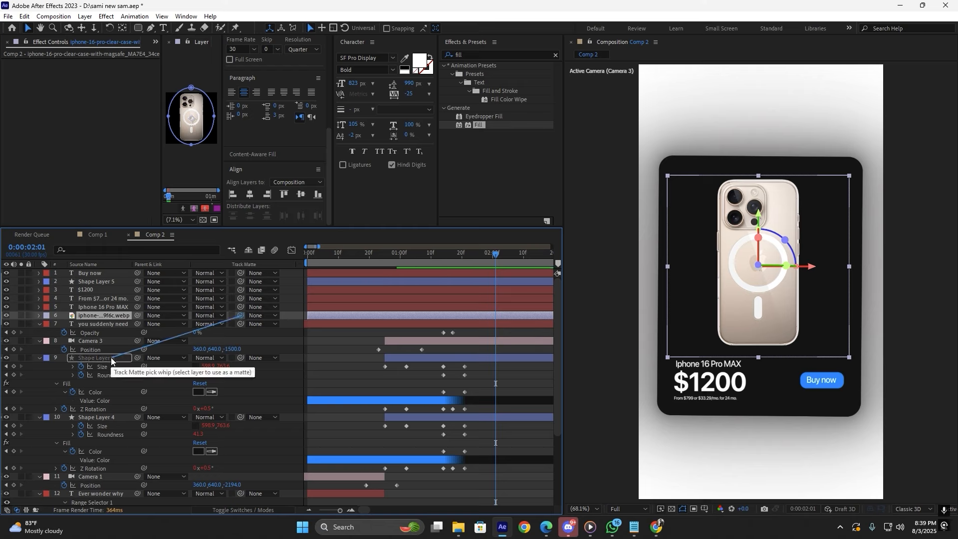
left_click_drag(111, 360, 111, 357)
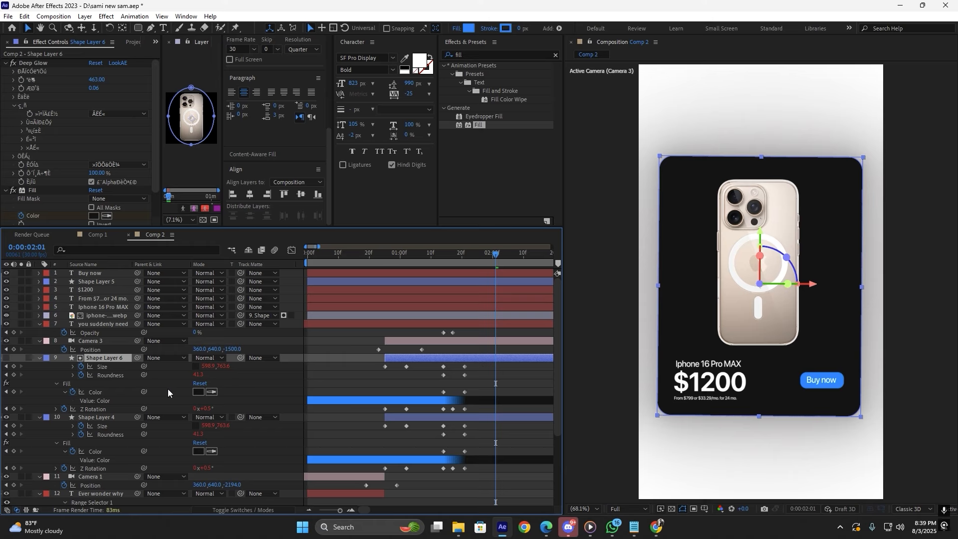
Keyframe the phone image's position to slide in from beyond the card's left edge, starting at 0:00:02:01 and lasting about 13 frames.
left_click(106, 317)
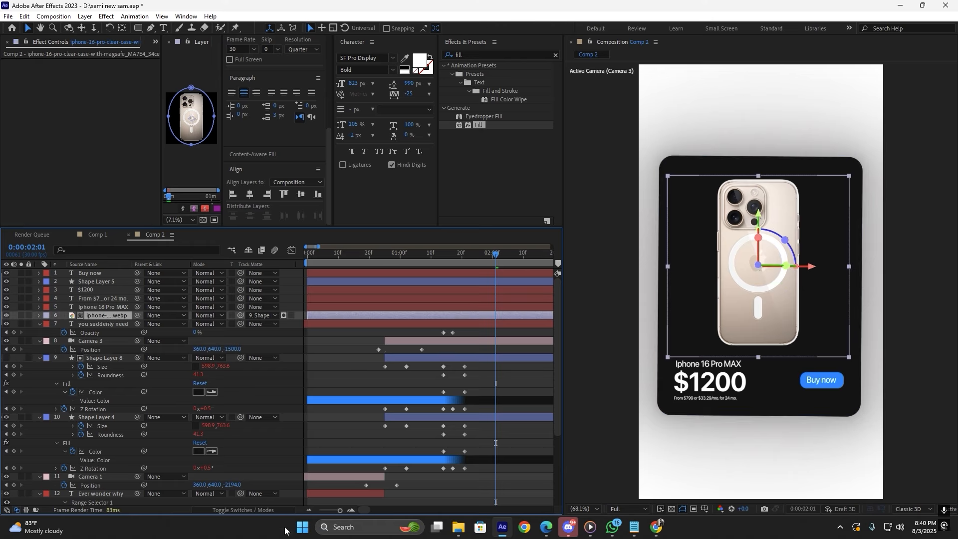
key("p")
left_click(64, 324)
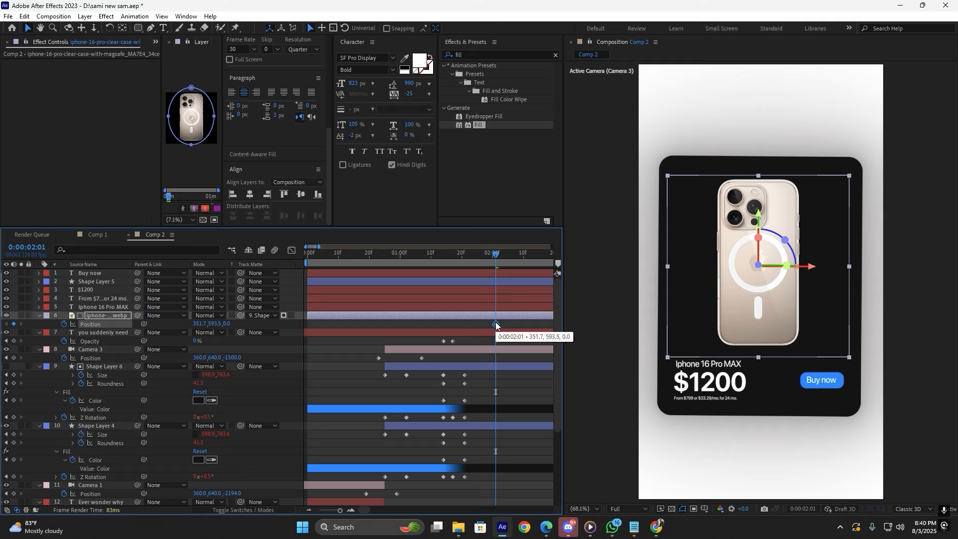
left_click_drag(496, 325, 536, 324)
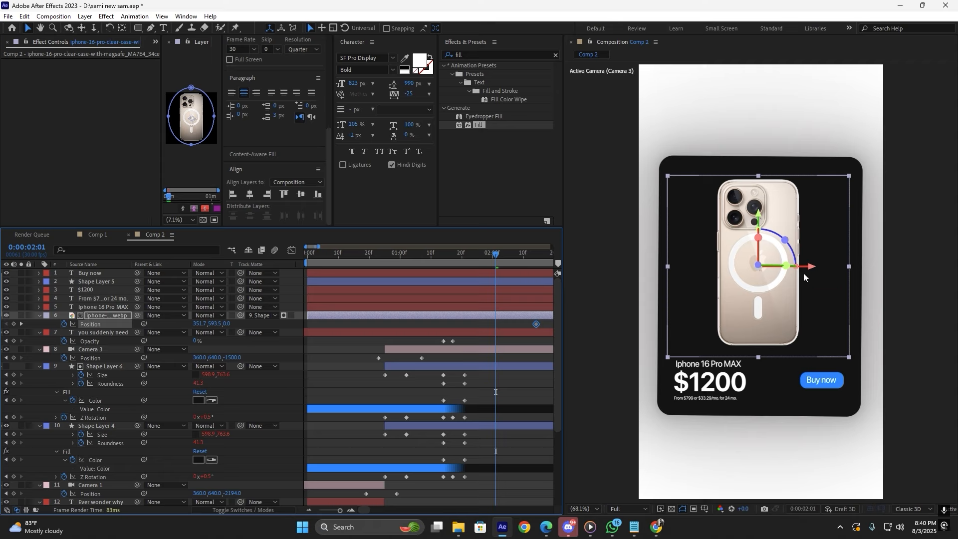
left_click_drag(809, 270, 579, 278)
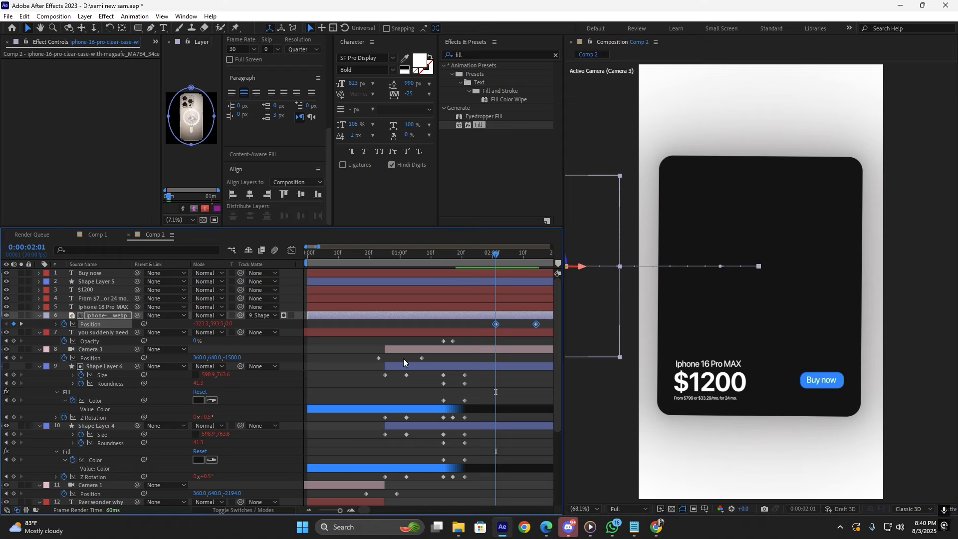
Apply the amp/freq/decay bounce expression from the open notes file to the phone image's position, then collapse the expression.
left_click(64, 328, "alt")
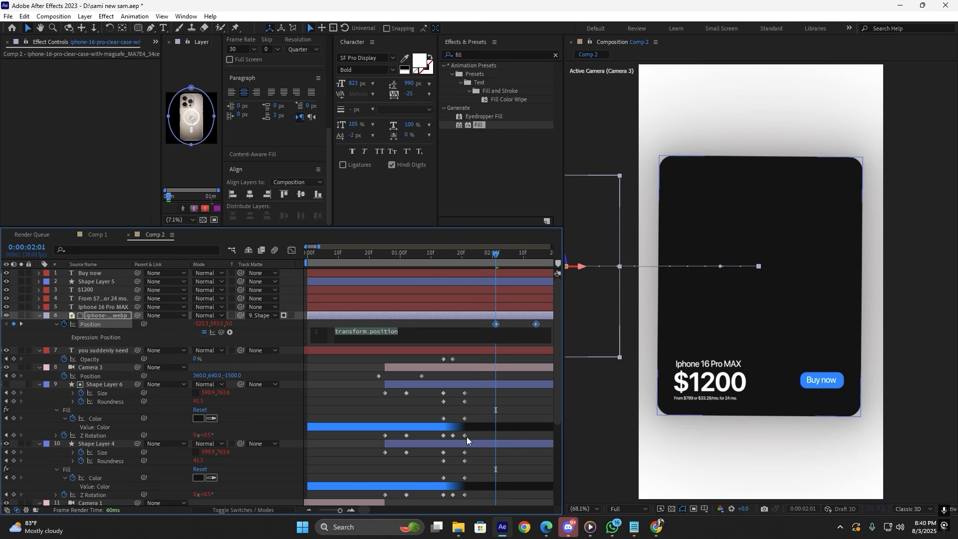
left_click(634, 527)
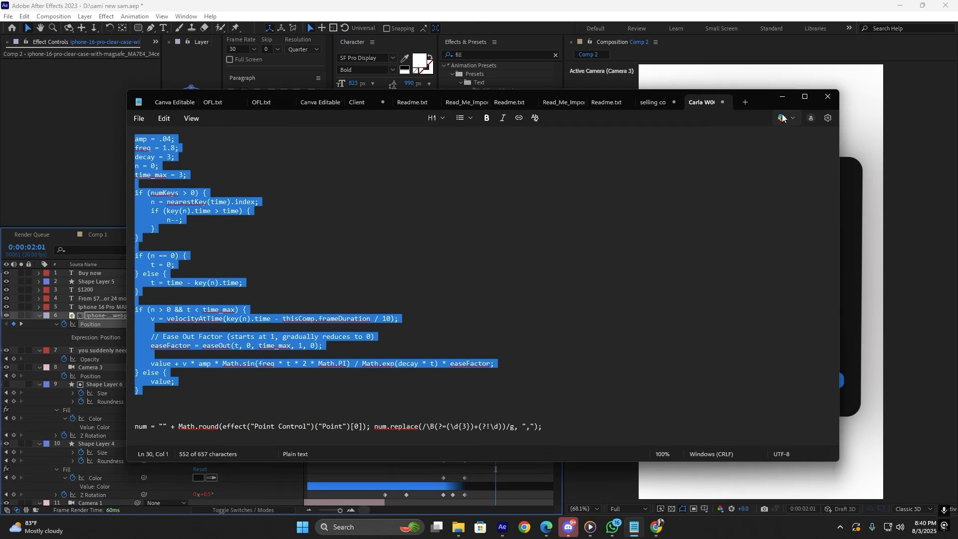
left_click(782, 96)
left_click(340, 338)
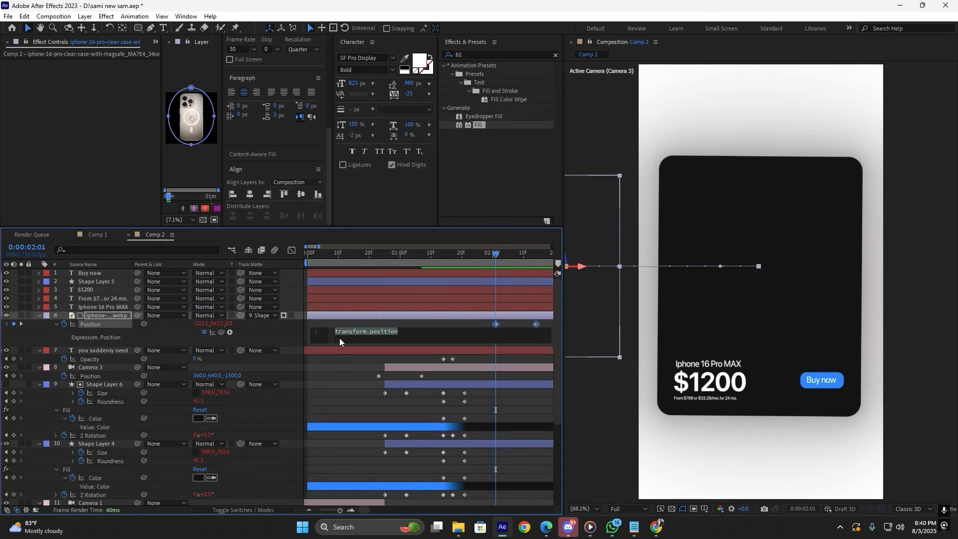
key("ctrl+v")
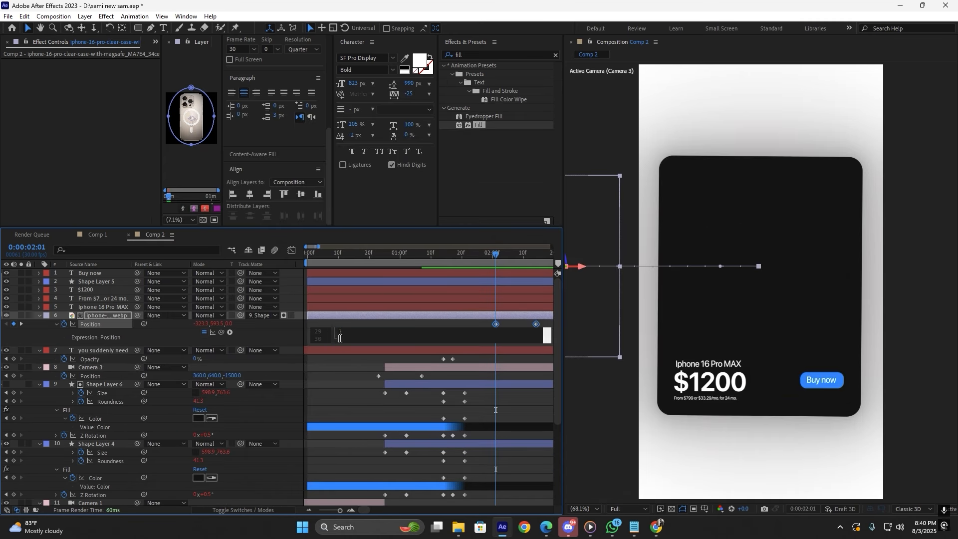
left_click(55, 324)
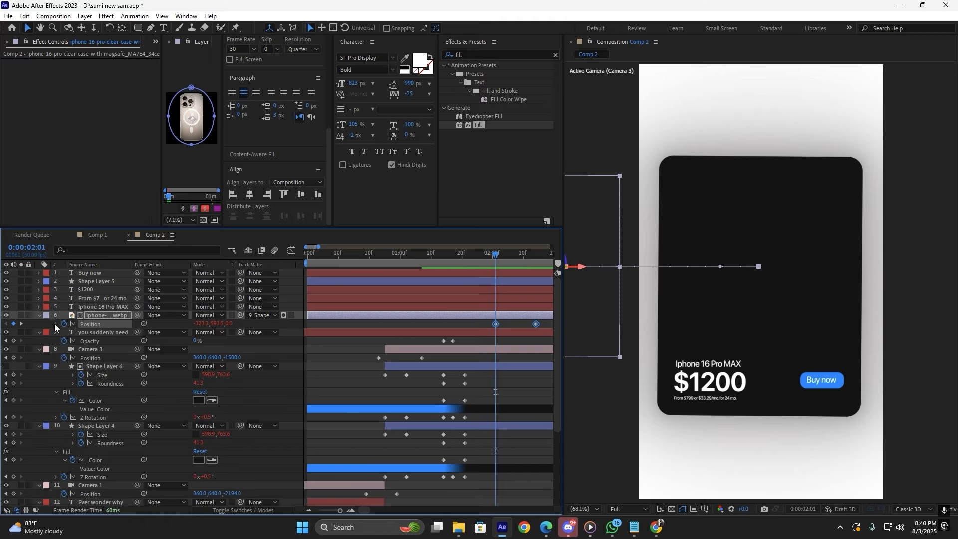
Move the phone image's two position keyframes earlier, starting at about 0:00:01:16 and ending at about 0:00:01:22.
left_click(480, 339)
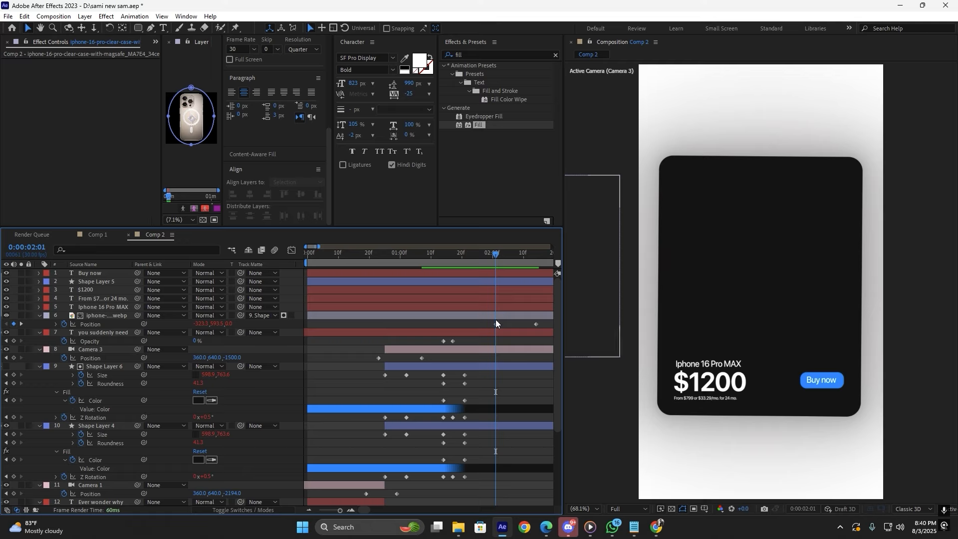
left_click_drag(538, 323, 454, 322)
left_click(503, 340)
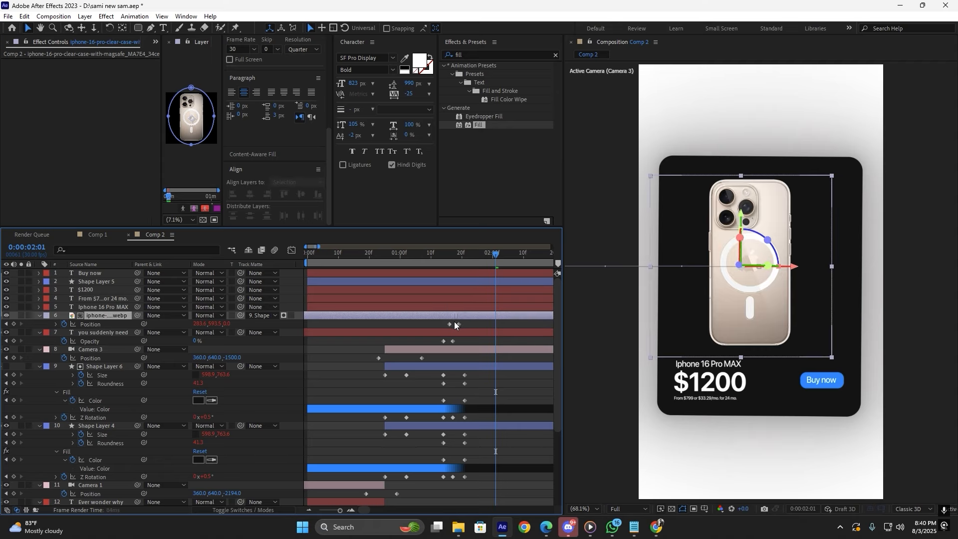
left_click_drag(495, 253, 442, 292)
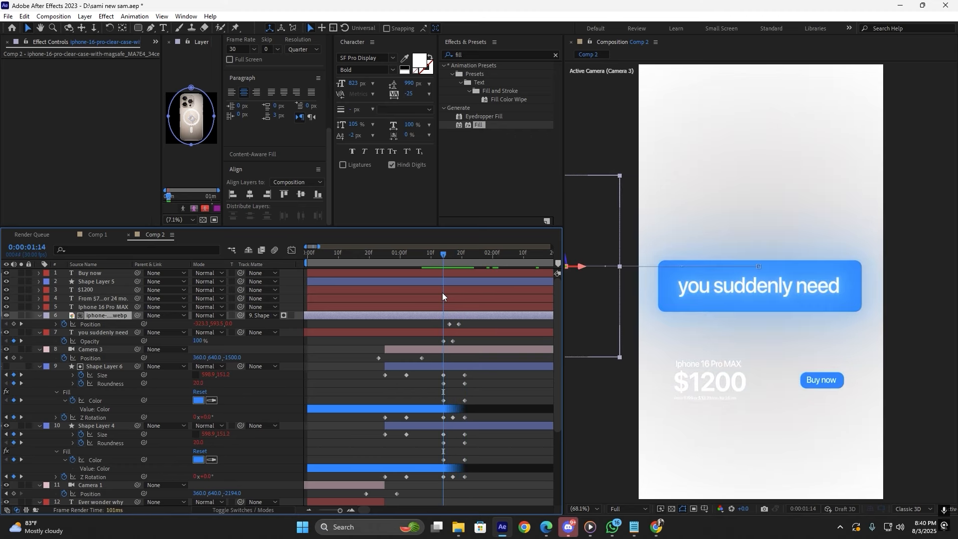
key("equal")
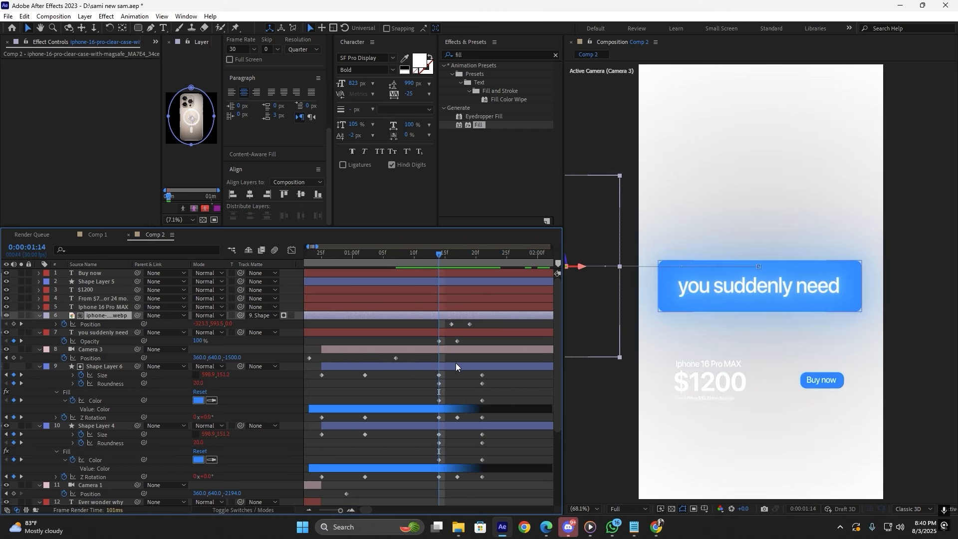
key("minus")
left_click_drag(465, 325, 483, 324)
left_click(481, 316)
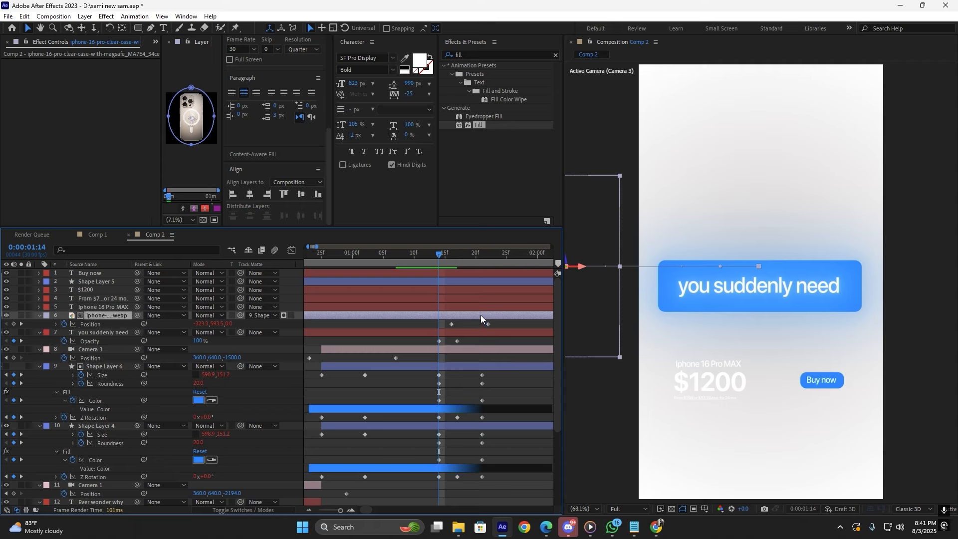
Preview the phone's slide-in, move its last position keyframe to about 0:00:01:23, and play the animation again.
left_click_drag(440, 259, 329, 259)
key("space")
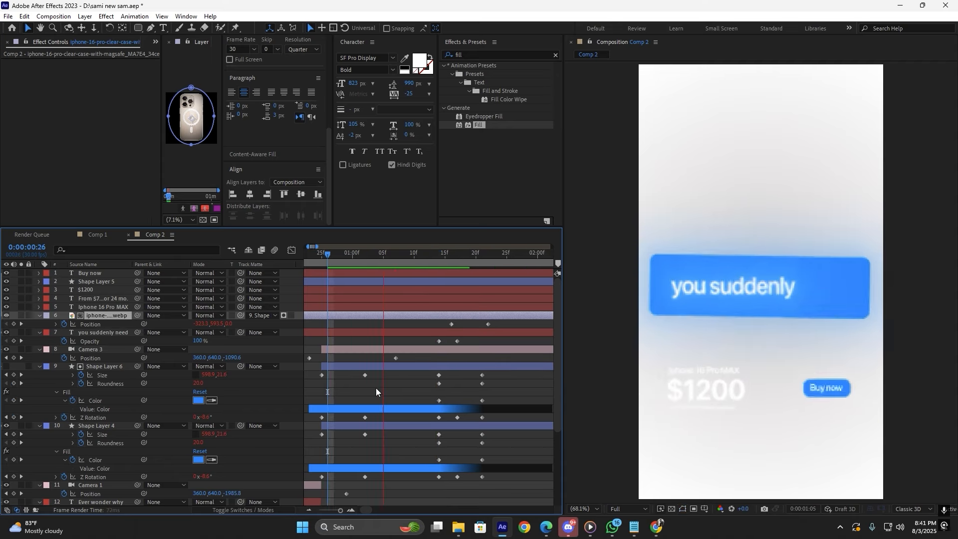
key("space")
key("space")
key("space")
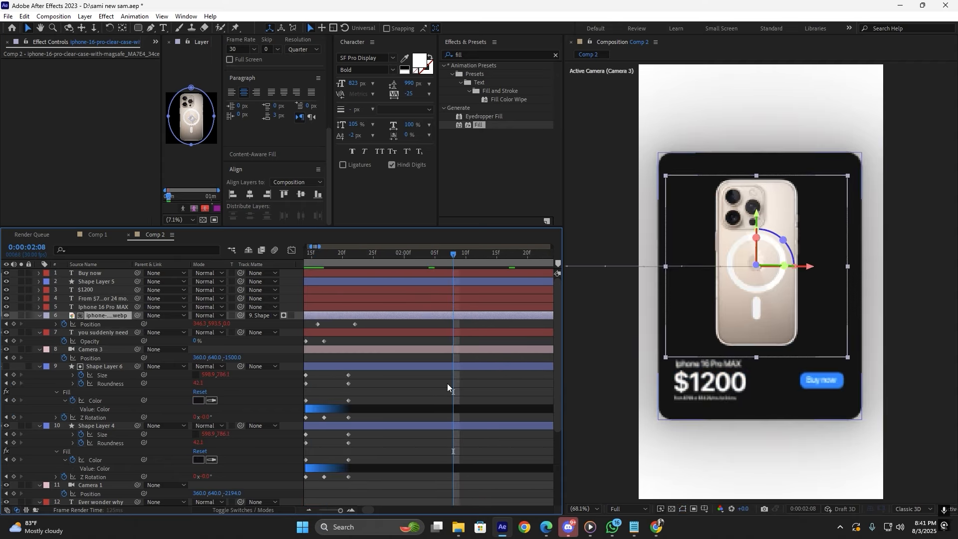
key("minus")
key("minus")
scroll(333, 326, "up", 1)
left_click_drag(474, 324, 479, 325)
left_click_drag(521, 257, 389, 313)
key("space")
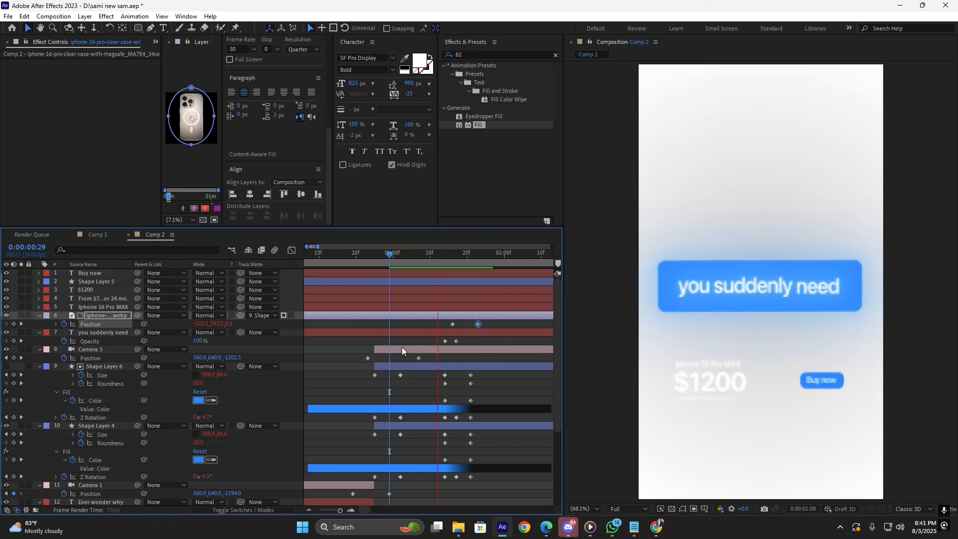
key("space")
left_click(493, 406)
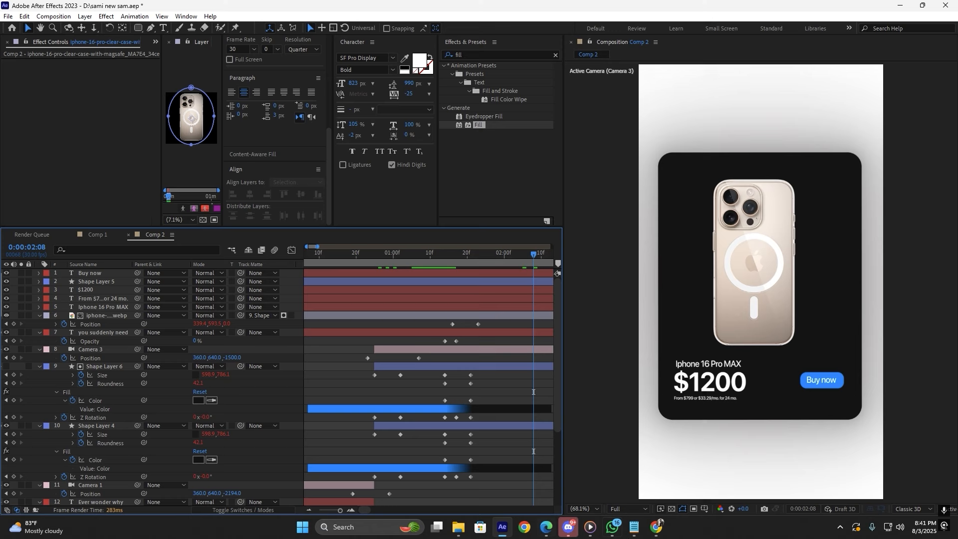
Parent the "Buy now" text layer to the blue button shape, Shape Layer 5.
scroll(376, 424, "down", 2)
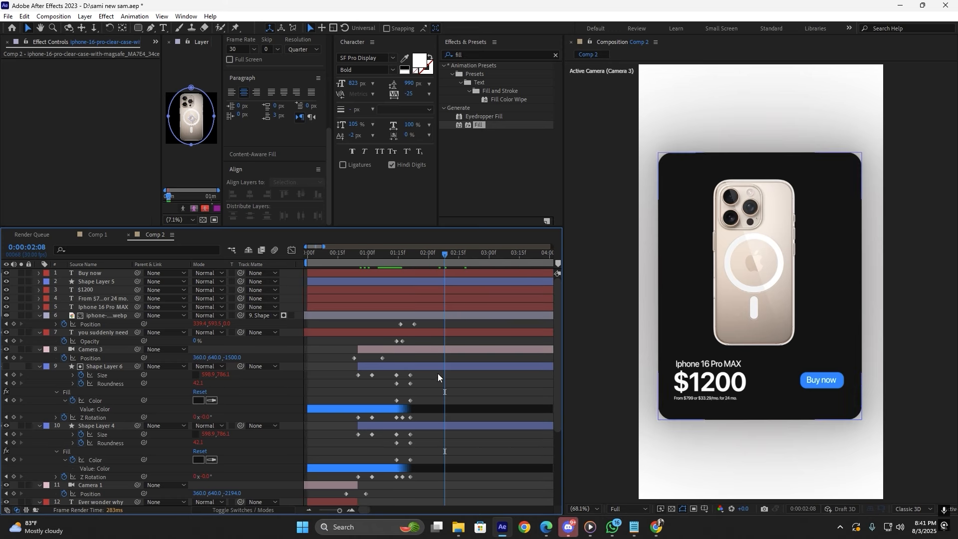
left_click(412, 282)
left_click(412, 282)
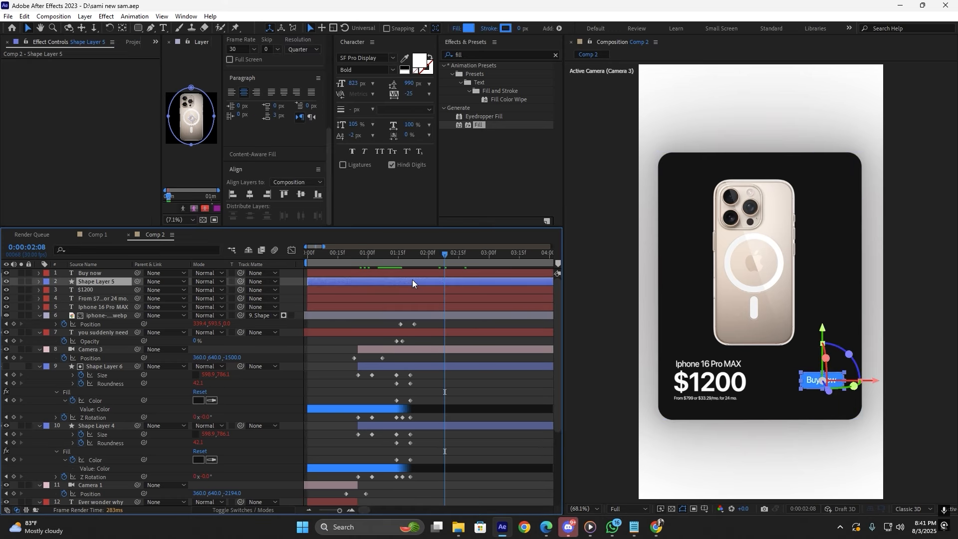
scroll(412, 279, "up", 3)
left_click(215, 511)
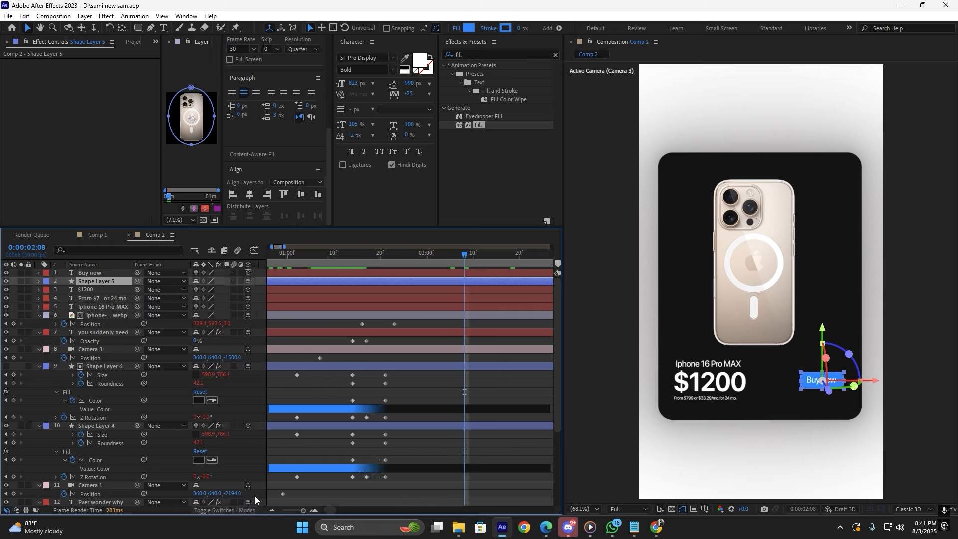
left_click(103, 274)
left_click_drag(138, 273, 100, 282)
Keyframe the button shape's scale from 0% at 0:00:02:08 to 90% at about 0:00:02:13.
left_click(383, 282)
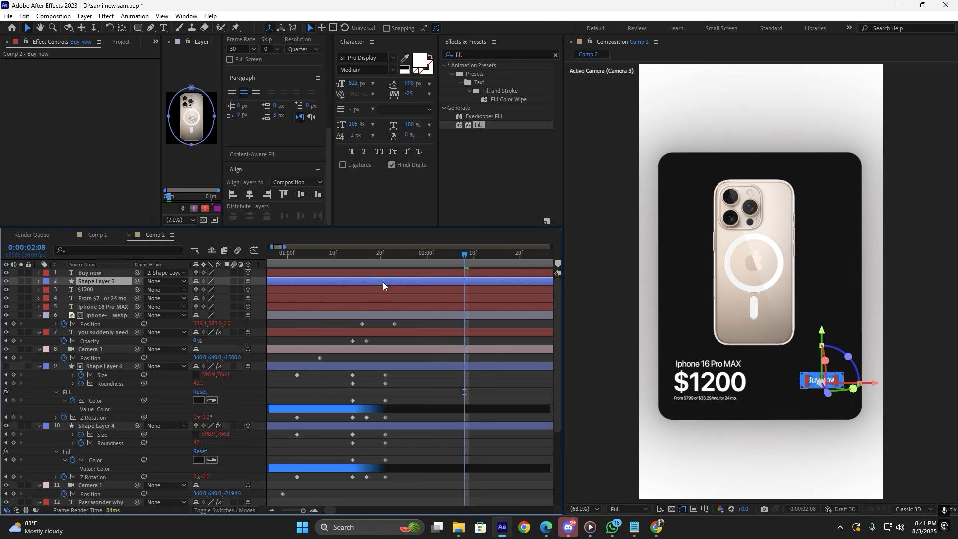
key("s")
left_click(64, 290)
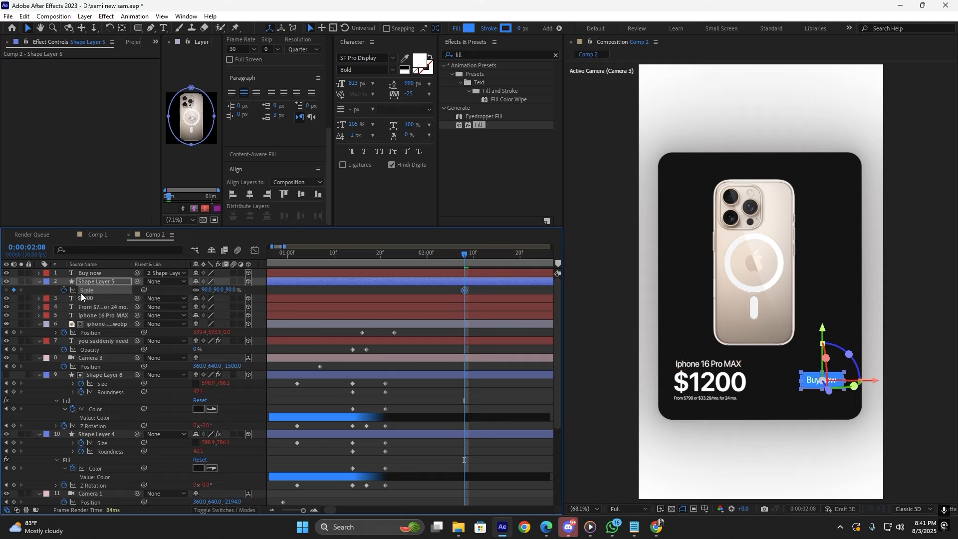
left_click_drag(465, 291, 486, 299)
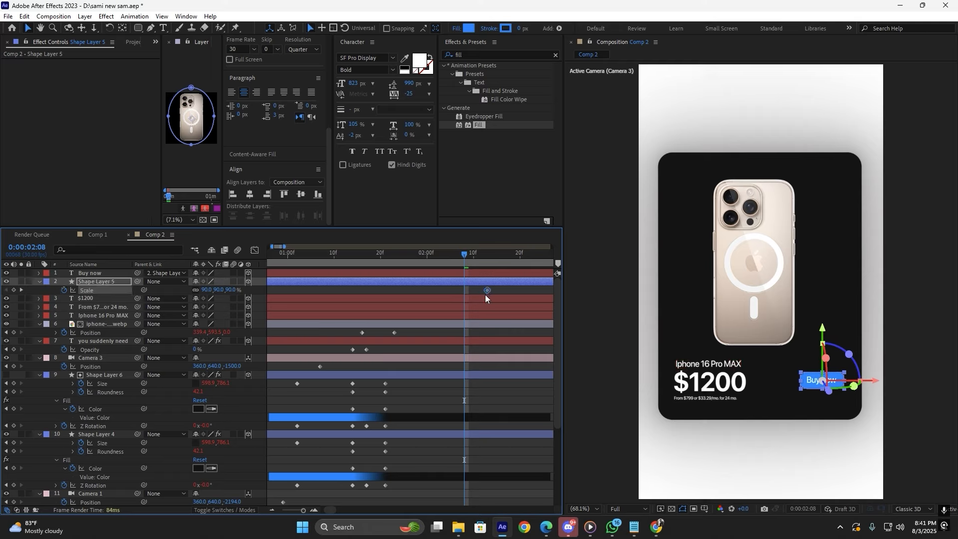
left_click(205, 290)
key("Return")
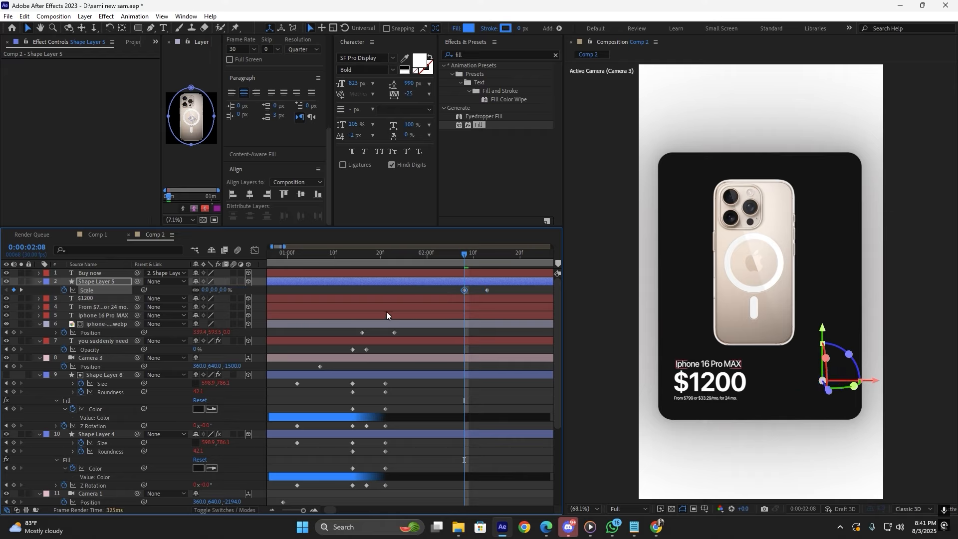
Apply the same bounce expression from the notes file to the button shape's scale and collapse the expression.
left_click(64, 290, "alt")
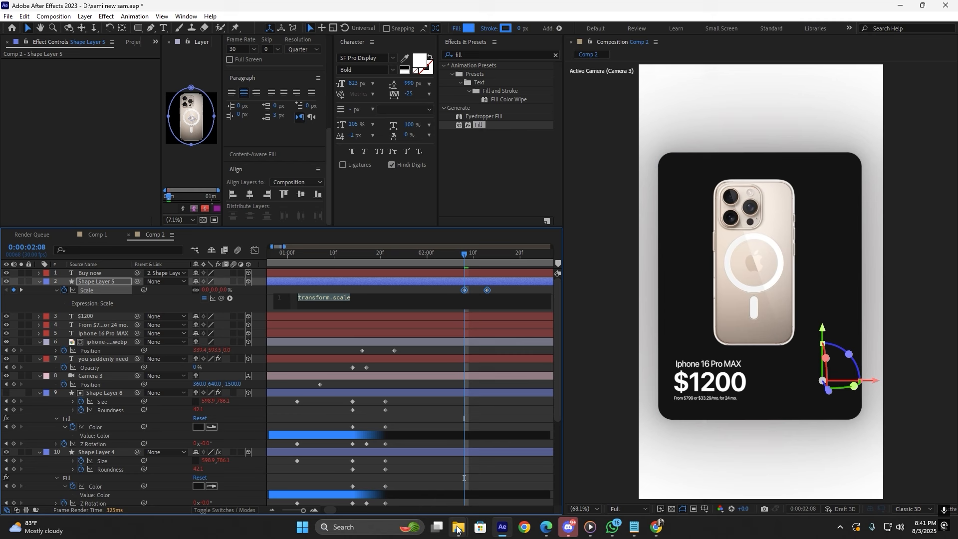
left_click(640, 533)
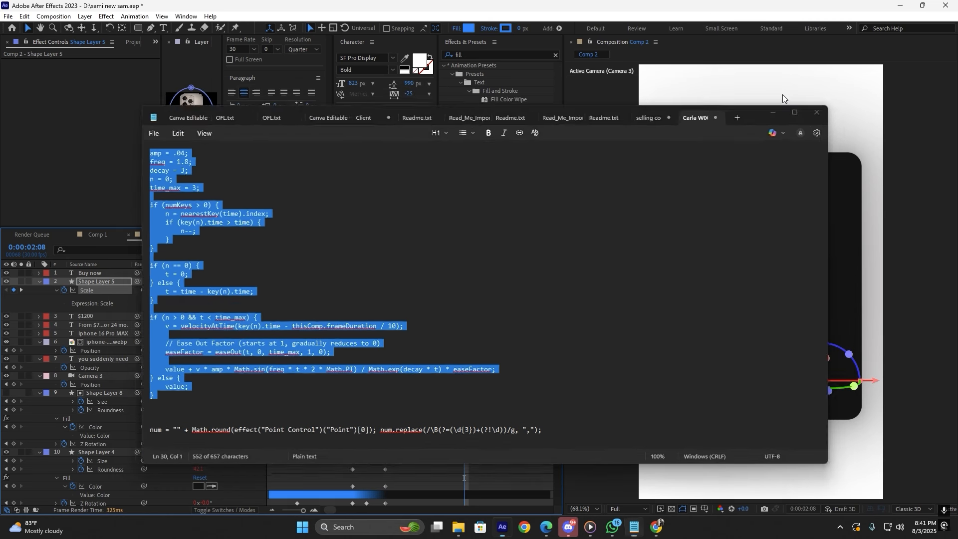
left_click(782, 97)
left_click(282, 301)
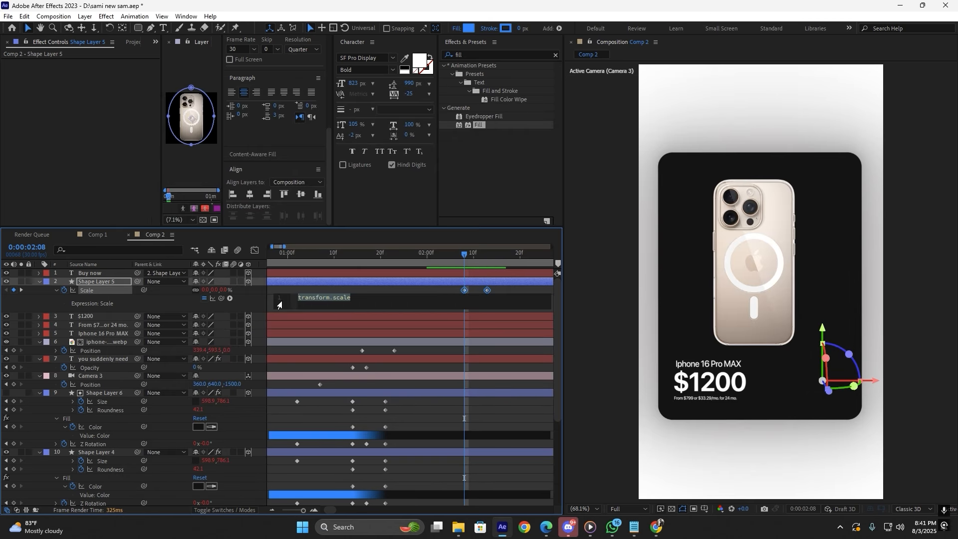
key("ctrl+v")
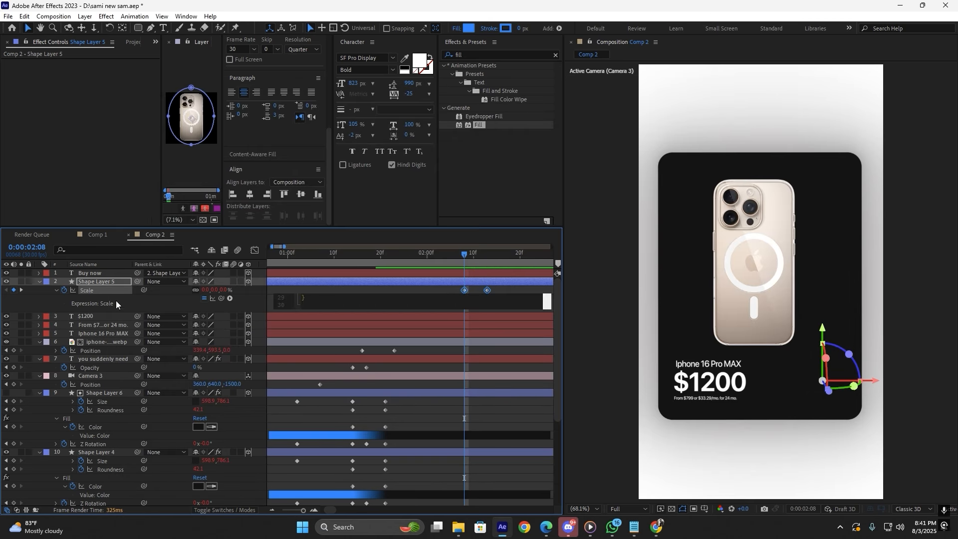
left_click(56, 289)
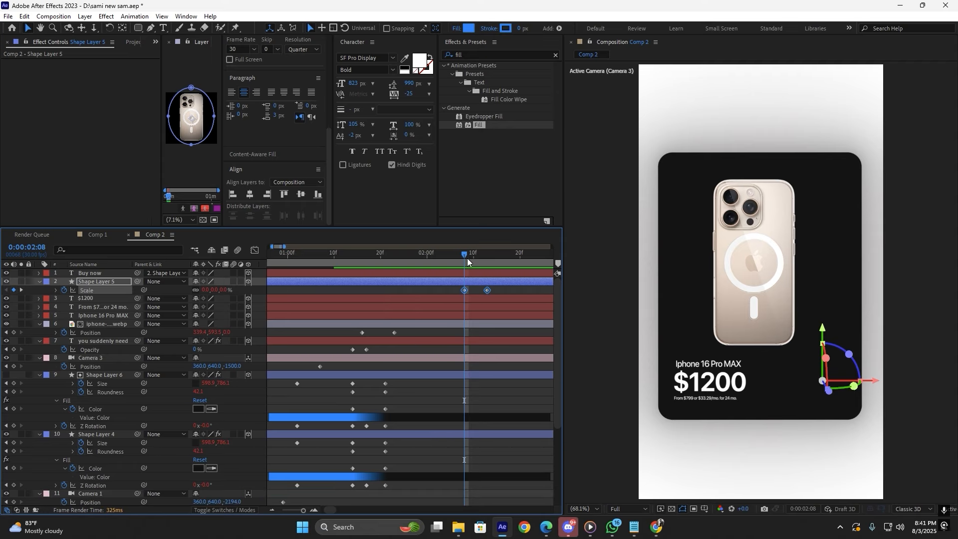
Shift the button's scale keyframes to about 0:00:01:26 and 0:00:02:01, and preview the animation from 0:00:01:09.
left_click_drag(465, 253, 331, 275)
key("space")
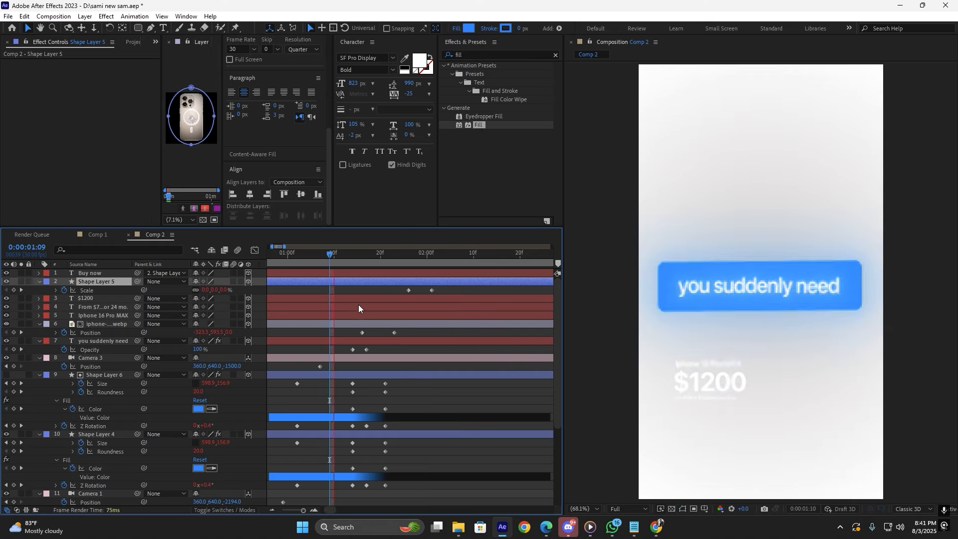
Shift Shape Layer 5's Scale keyframes earlier so its scaling begins at 0:00:01:20, and preview the result.
left_click_drag(430, 284, 402, 284)
left_click_drag(482, 255, 327, 301)
key("space")
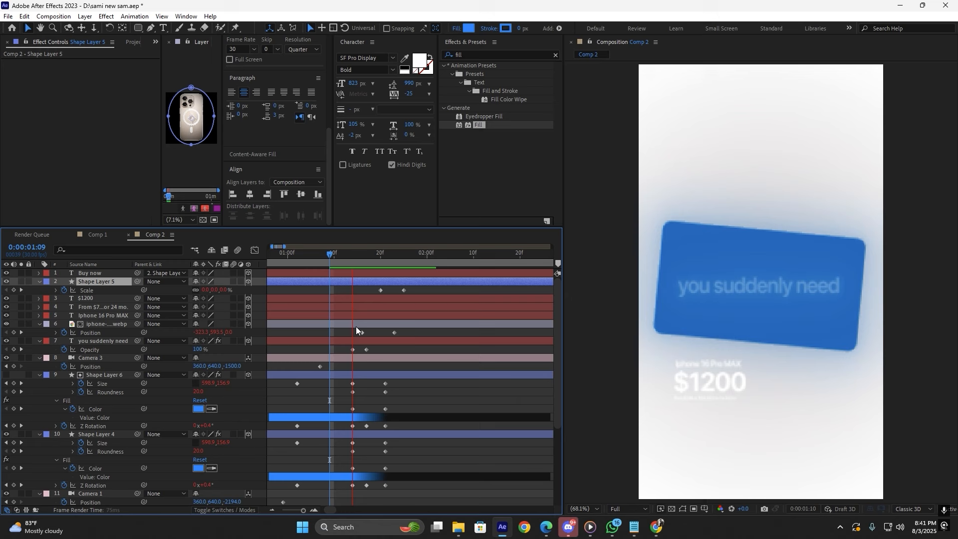
Move the phone image's last Position keyframe to 0:00:01:24 and Shape Layer 5's last Scale keyframe to 0:00:01:26, checking playback.
left_click(362, 332)
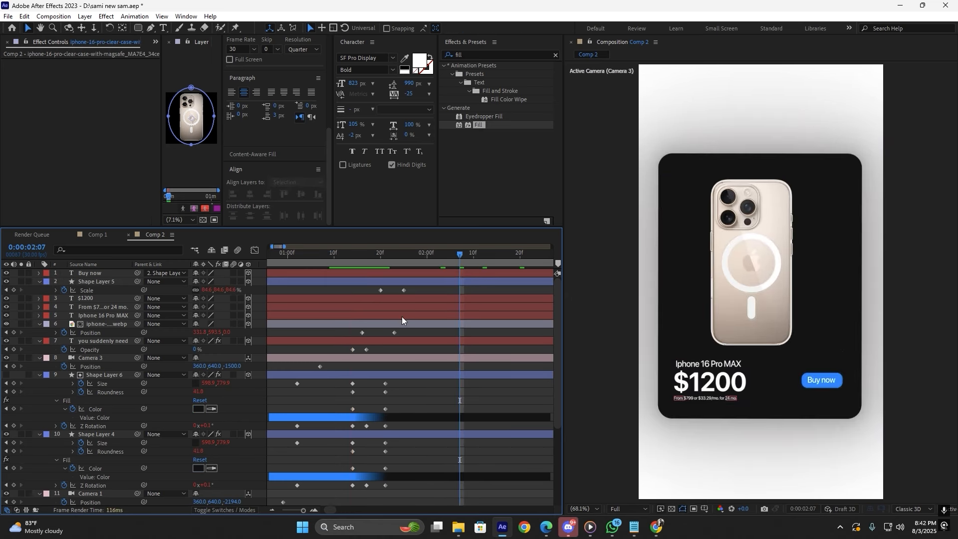
left_click_drag(396, 333, 401, 333)
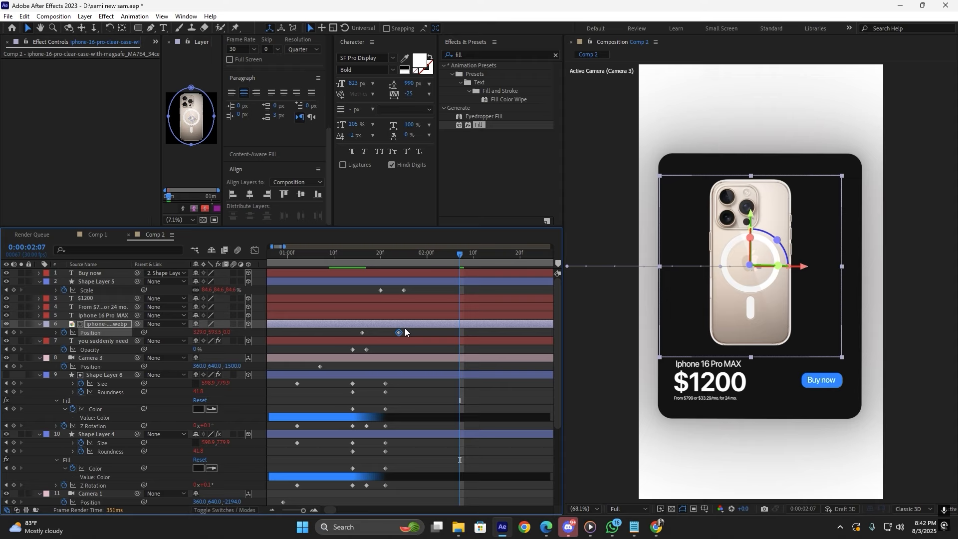
left_click_drag(405, 329, 400, 327)
key("ctrl+z")
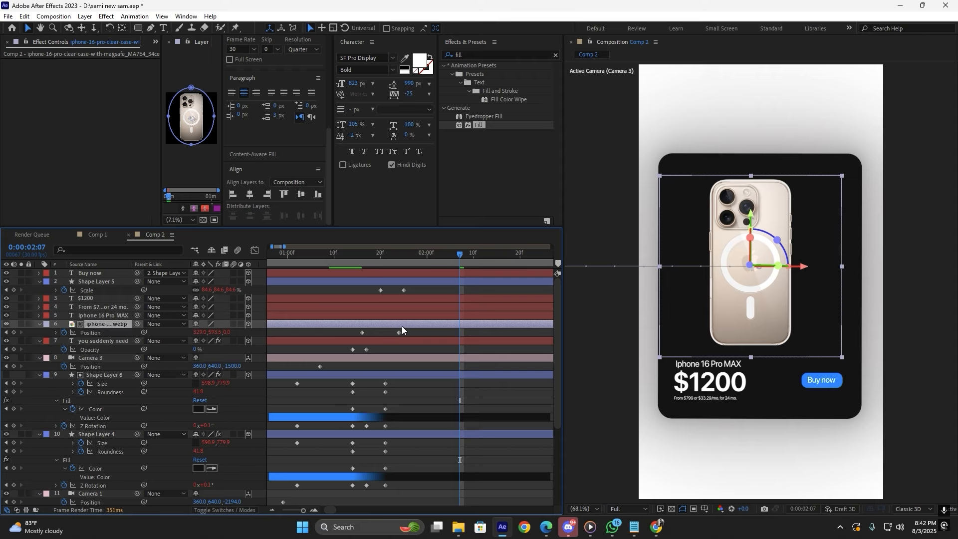
left_click_drag(404, 290, 409, 290)
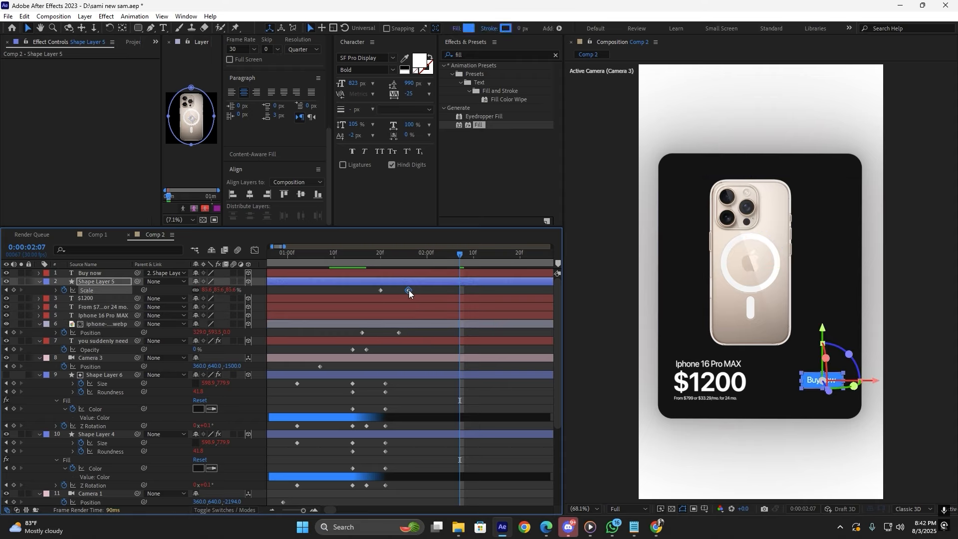
key("space")
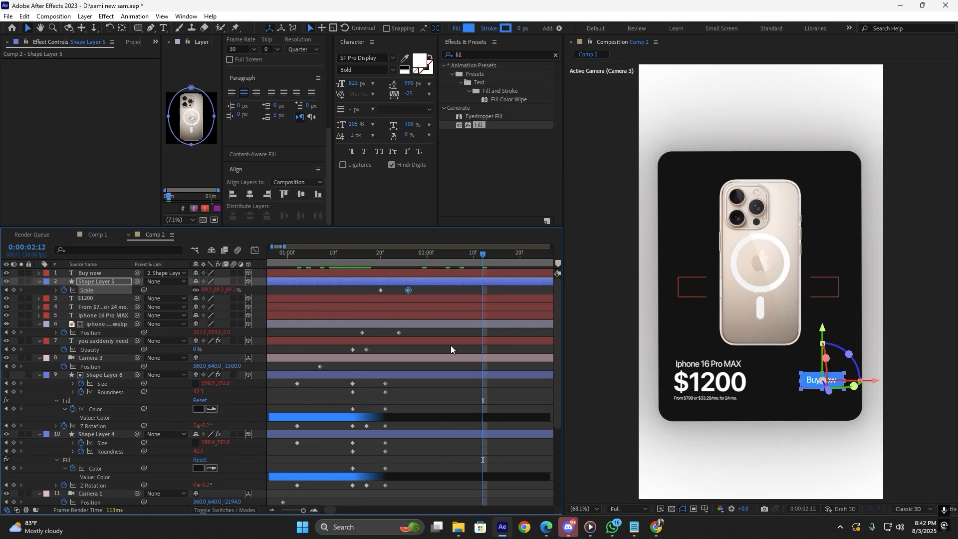
Apply the "apple ani" preset at 0:00:01:27 to the Iphone 16 Pro MAX, $1200 and financing text layers.
left_click_drag(436, 261, 371, 293)
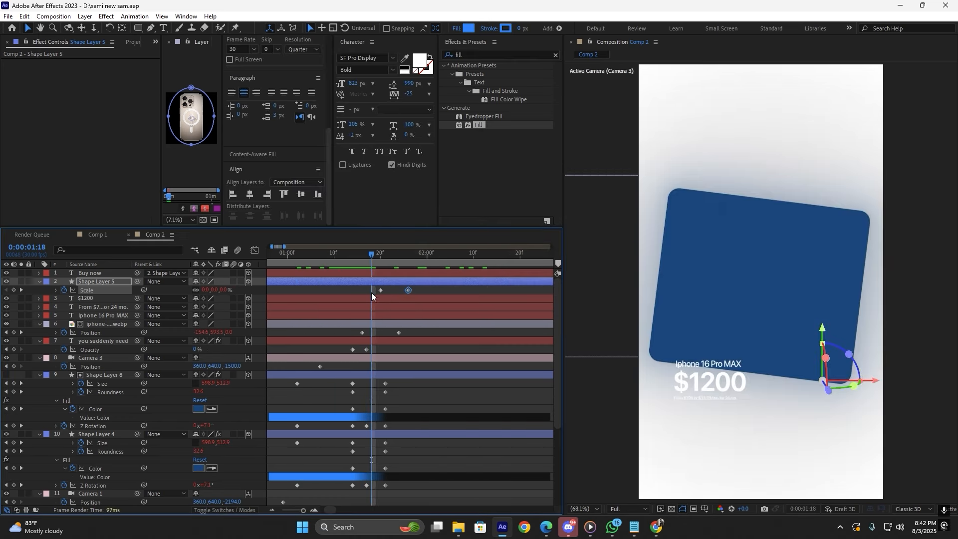
left_click_drag(375, 253, 409, 262)
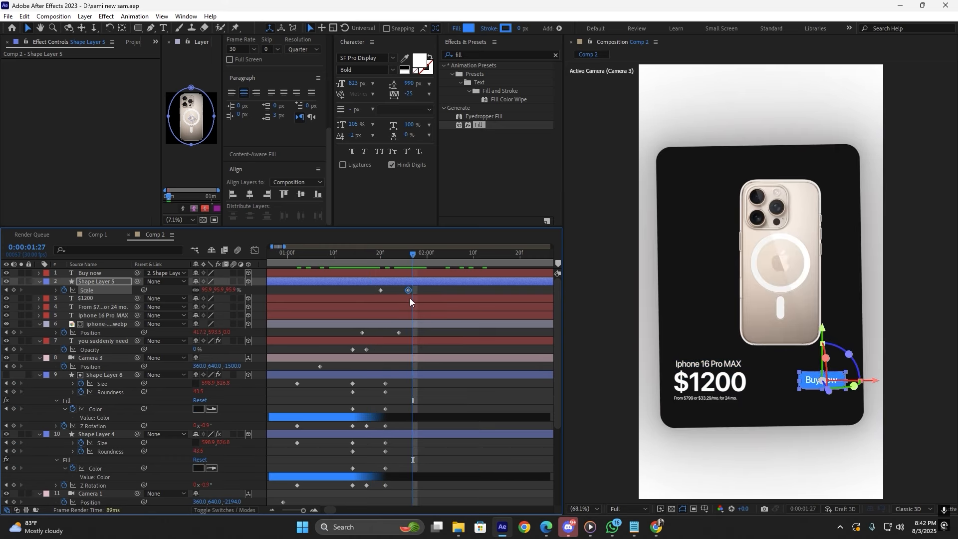
left_click(408, 315)
left_click_drag(468, 55, 415, 54)
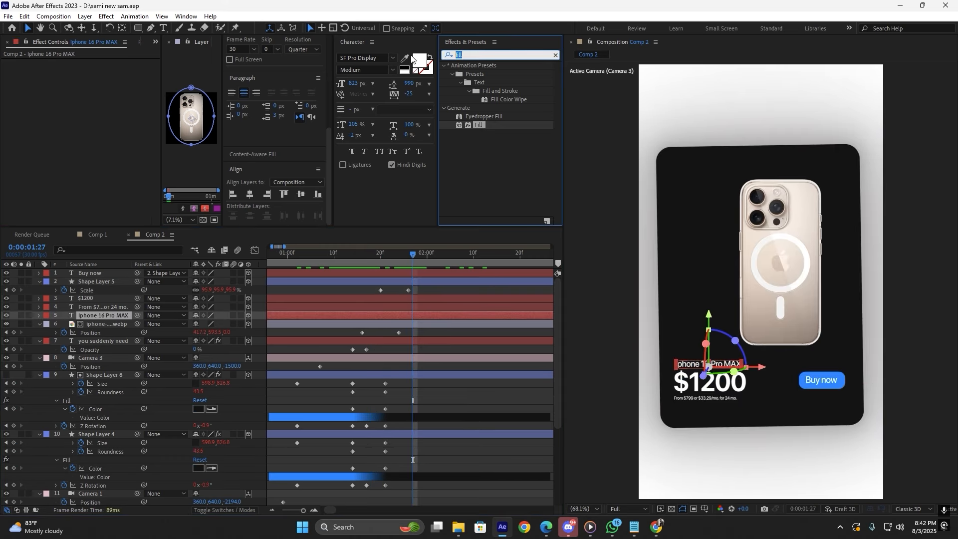
type("apple")
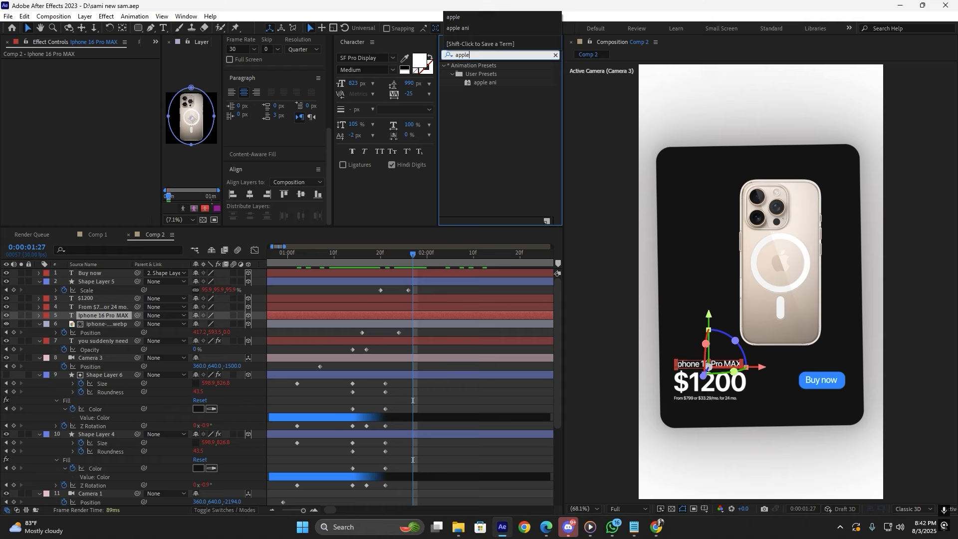
left_click(433, 299, "shift")
double_click(475, 83)
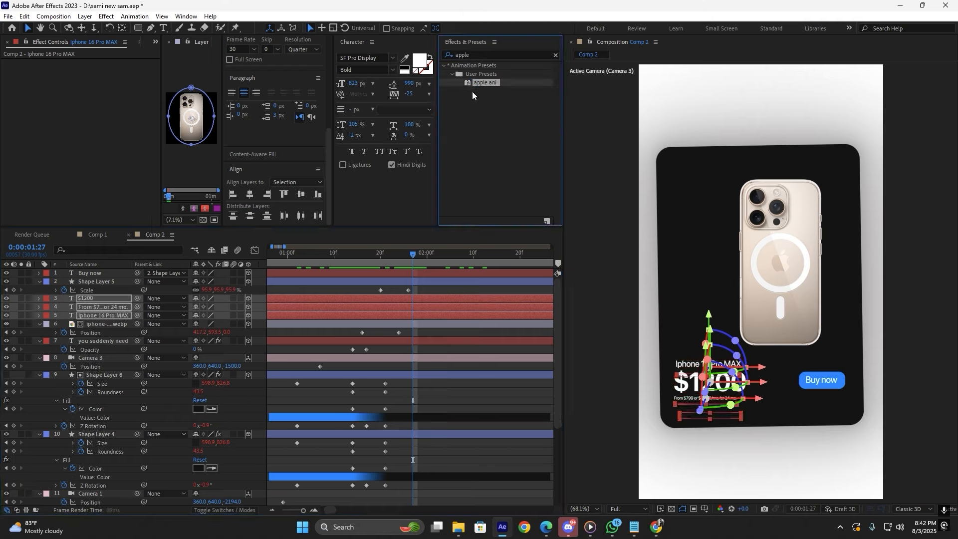
Reveal the three text layers' keyframes and shift the Iphone 16 Pro MAX layer so its animation starts at 0:00:01:20.
left_click(420, 332)
left_click(413, 316)
left_click(412, 299, "shift")
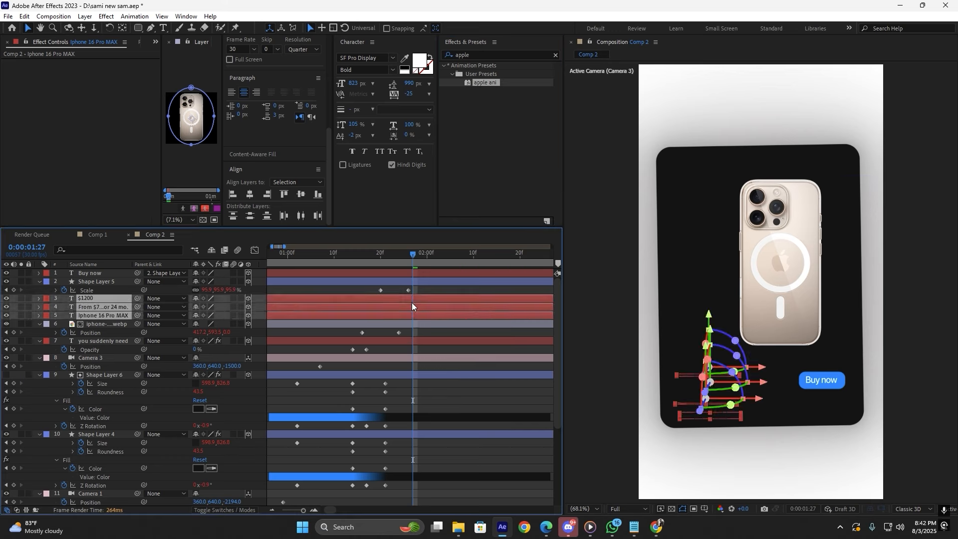
key("u")
left_click_drag(408, 261, 380, 270)
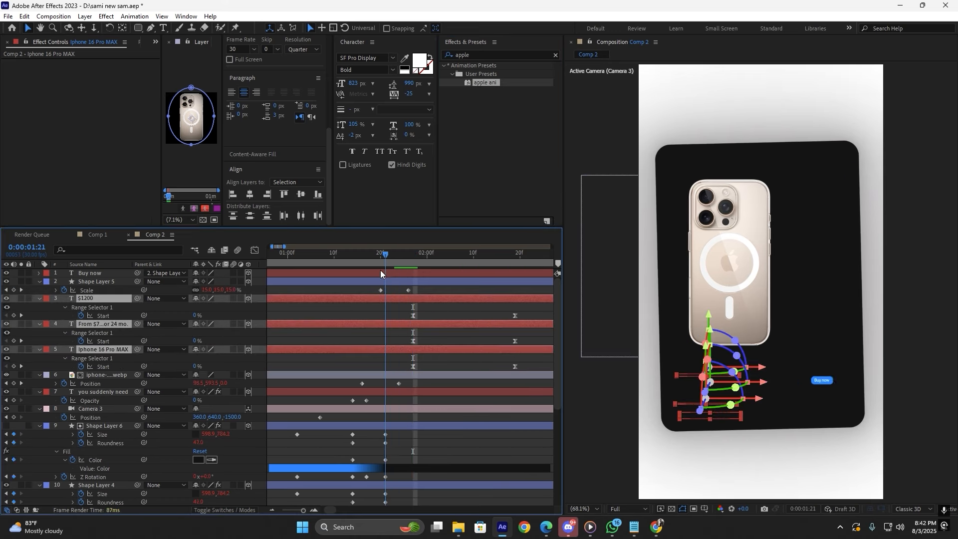
left_click(403, 307)
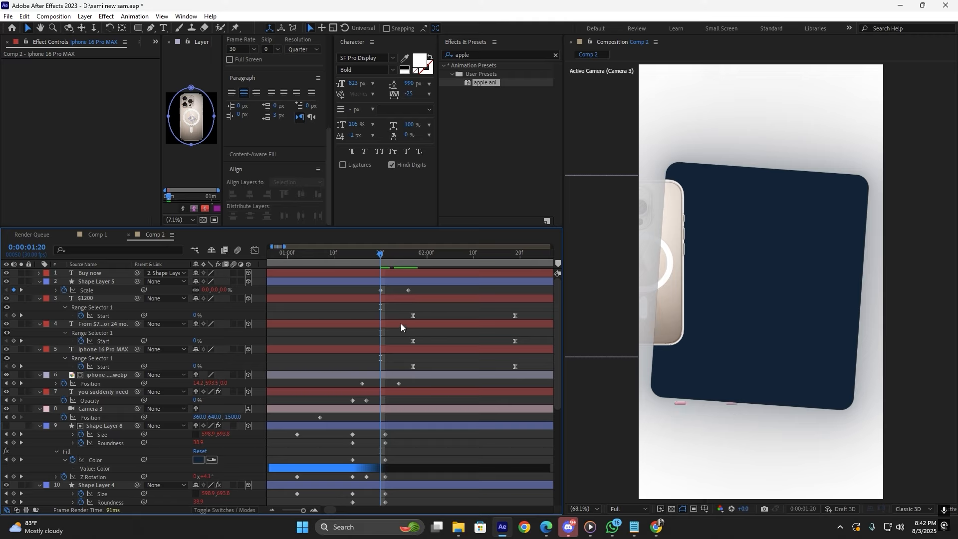
left_click_drag(397, 348, 372, 349)
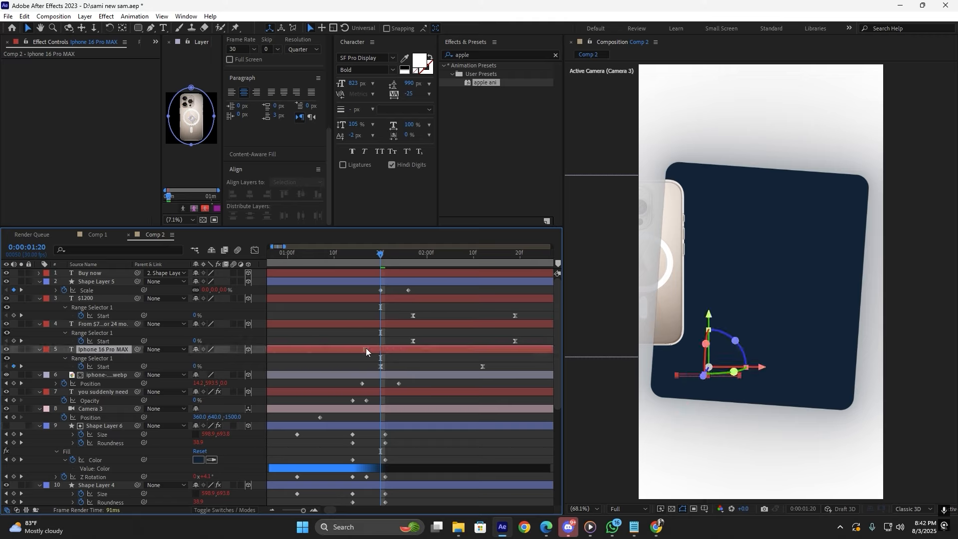
Shift the financing text's animation start to 0:00:01:22 and the $1200 text's to 0:00:01:23, and preview the staggered entrance.
left_click_drag(438, 328, 400, 299)
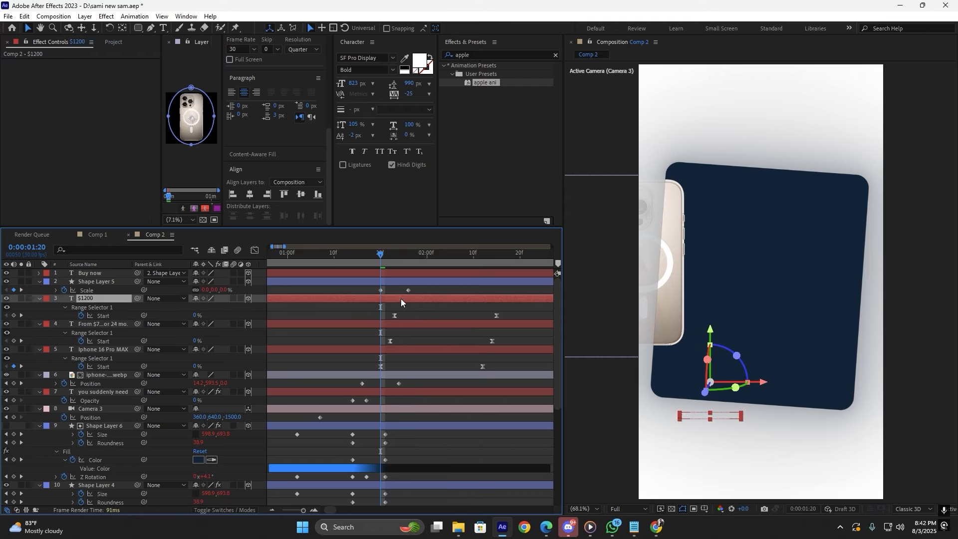
left_click_drag(381, 255, 324, 266)
key("space")
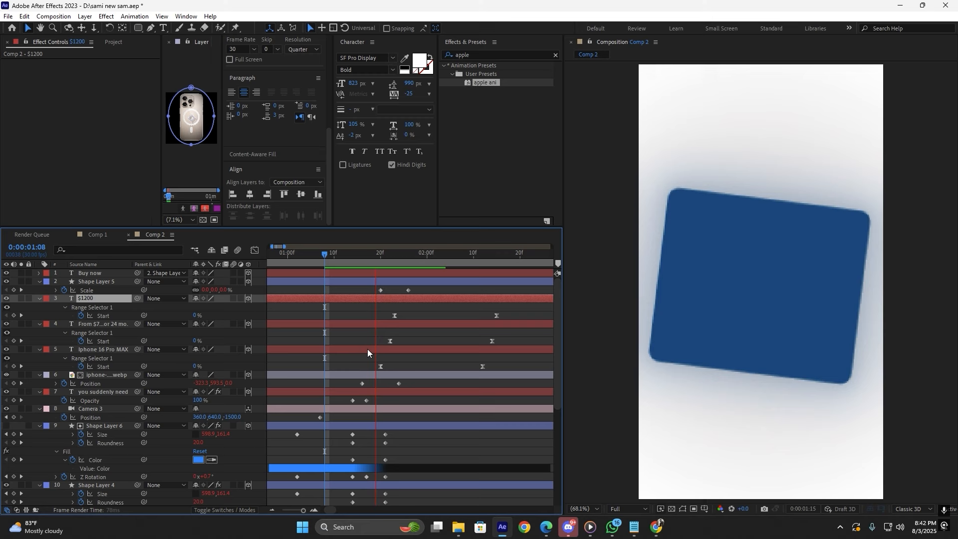
key("space")
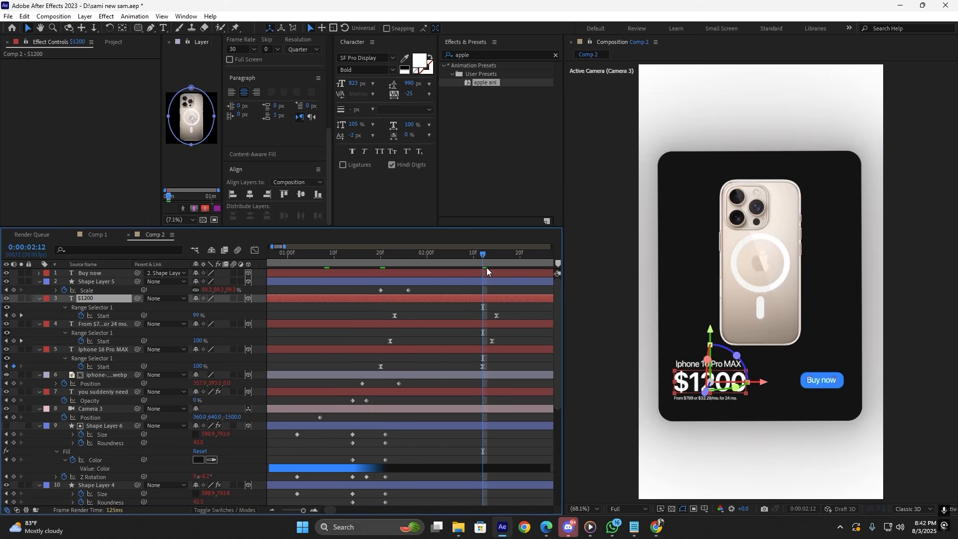
left_click(307, 254)
key("space")
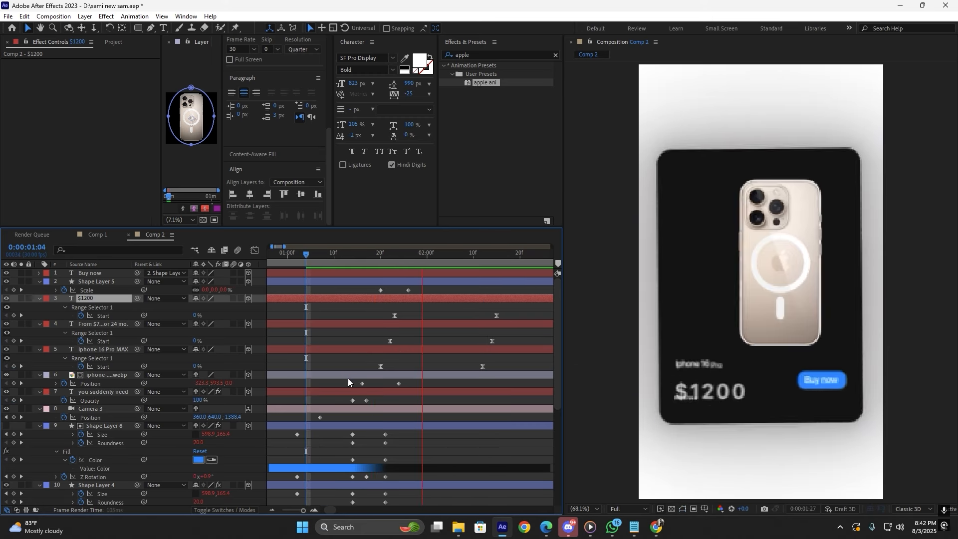
Retime the $1200 text animation to start at 0:00:01:22 and the financing text at 0:00:01:24, and play back the card reveal.
left_click(412, 325)
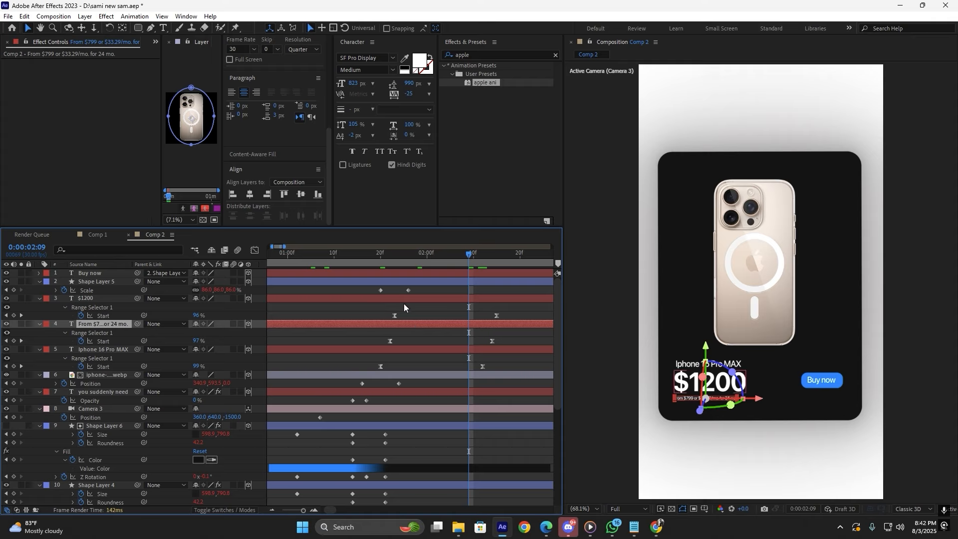
left_click_drag(467, 255, 409, 327)
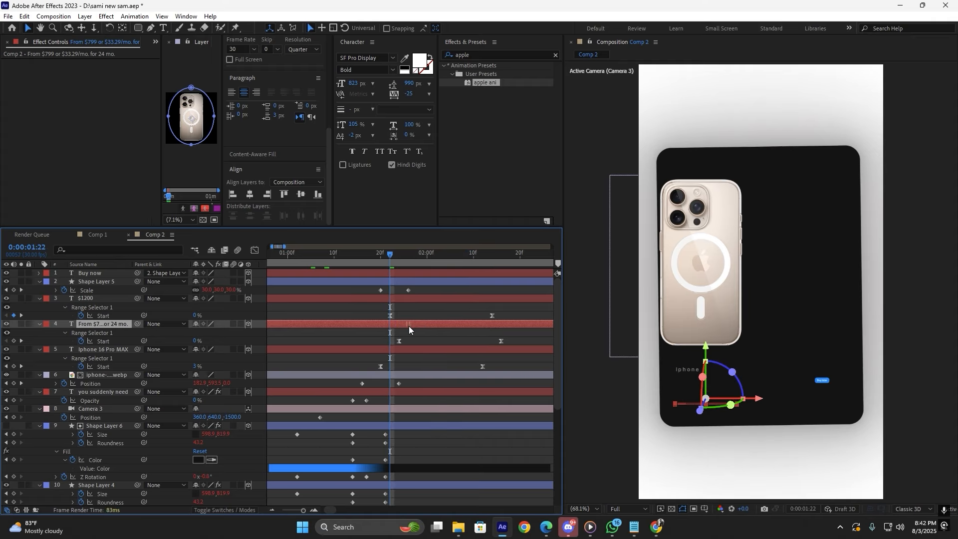
left_click_drag(390, 255, 311, 255)
key("space")
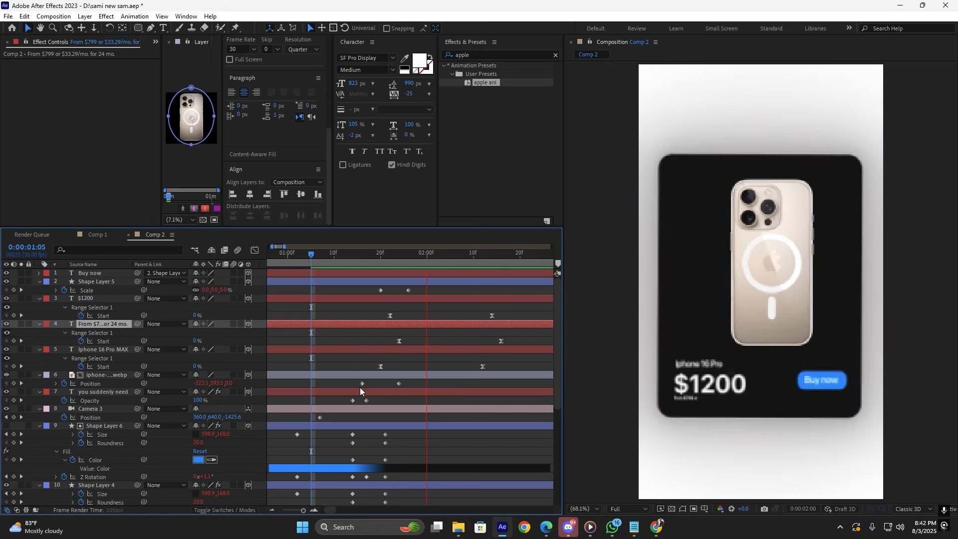
key("space")
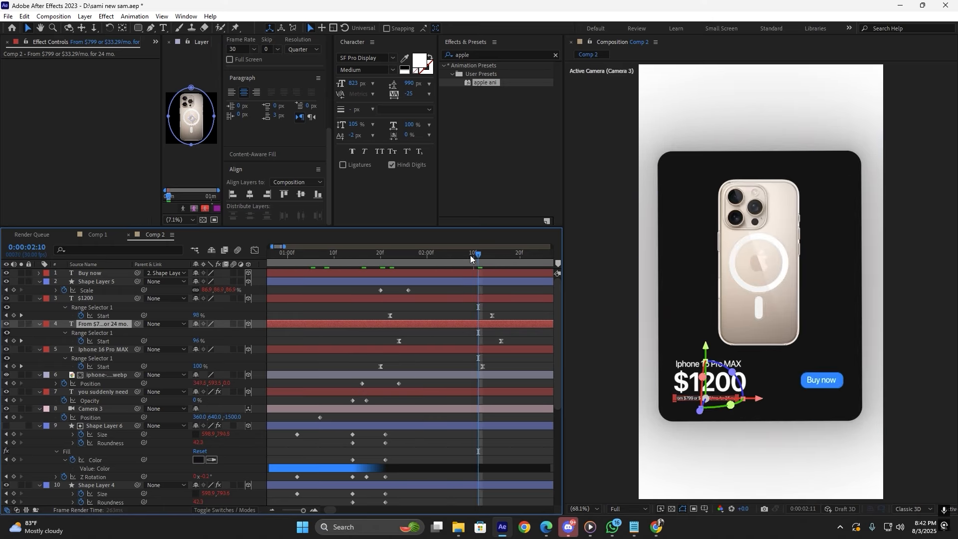
Preview Comp 2 from the beginning and place the current time at 0:00:02:20.
key("Home")
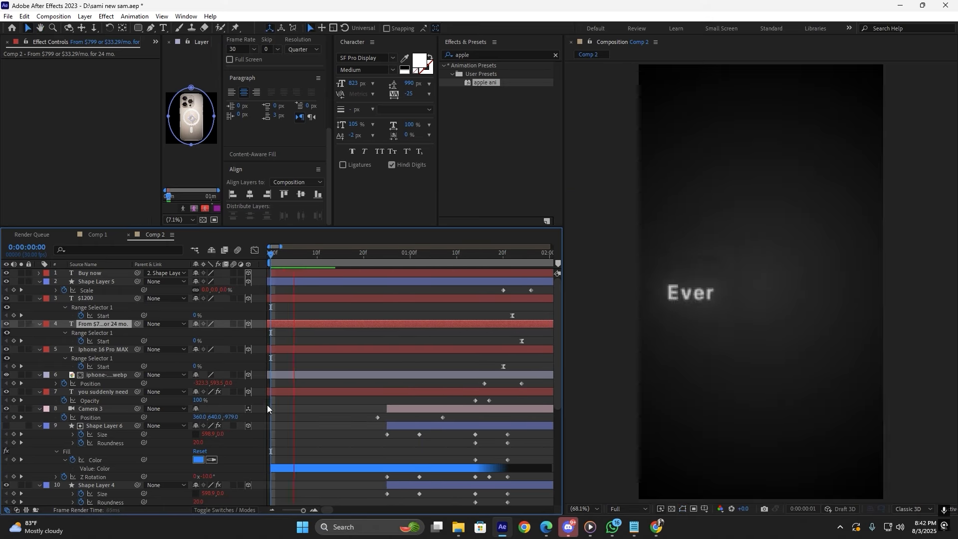
key("minus")
key("minus")
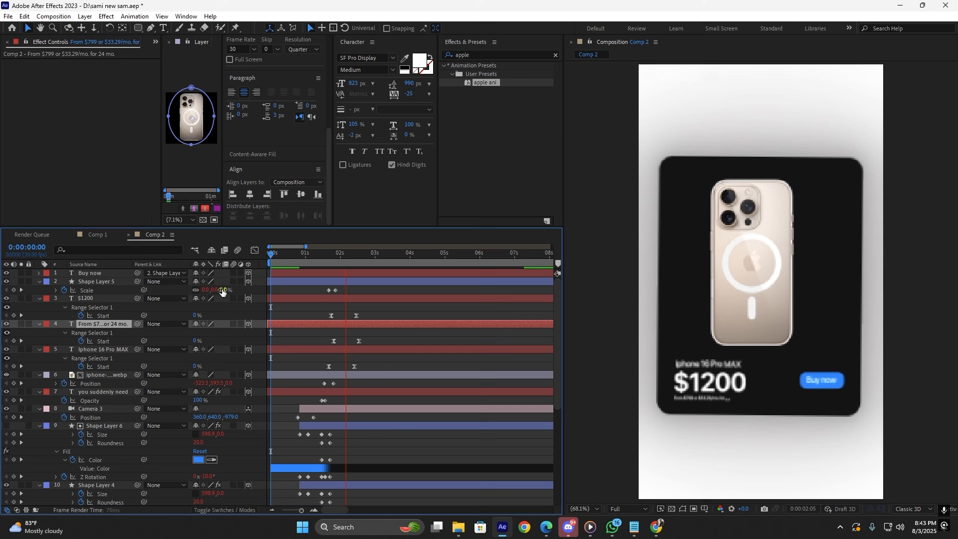
key("space")
key("space")
key("space")
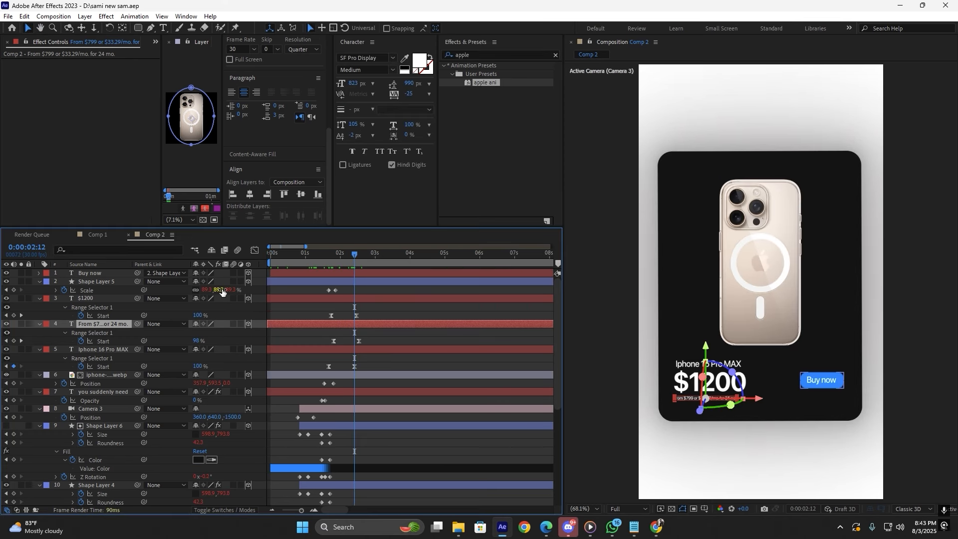
left_click(364, 255)
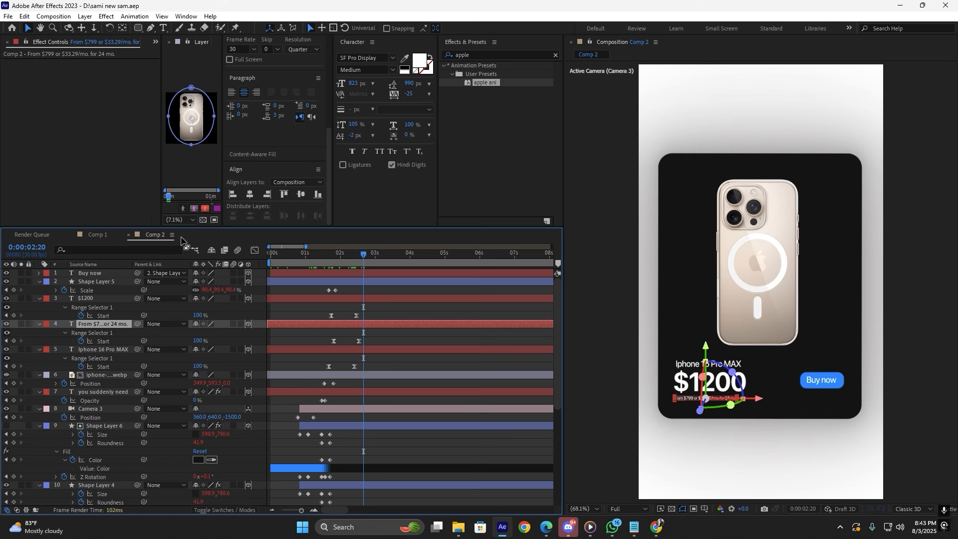
Examine in Comp 1 how the phone card shrinks and moves aside for the second card, and return to Comp 2.
left_click(102, 234)
left_click_drag(490, 254, 502, 256)
scroll(373, 302, "down", 2)
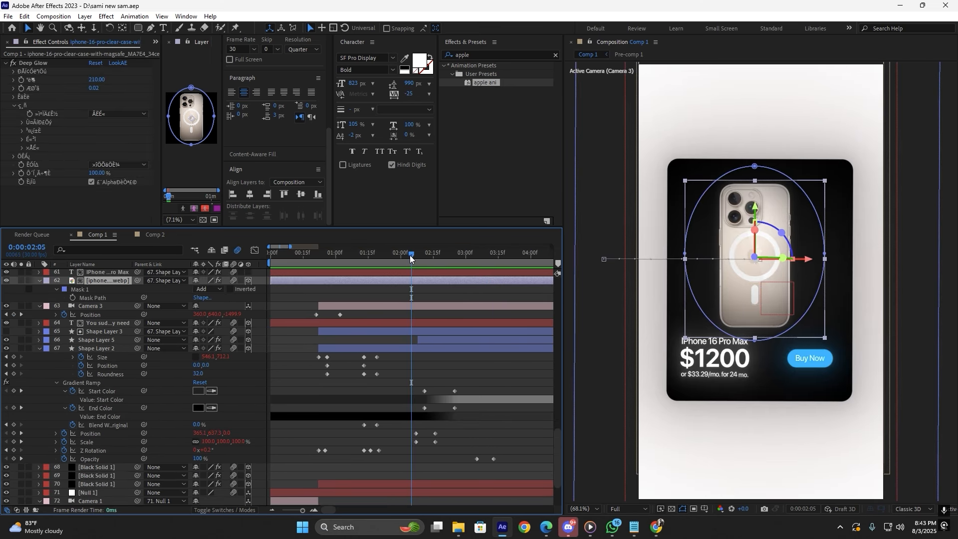
left_click_drag(410, 255, 460, 286)
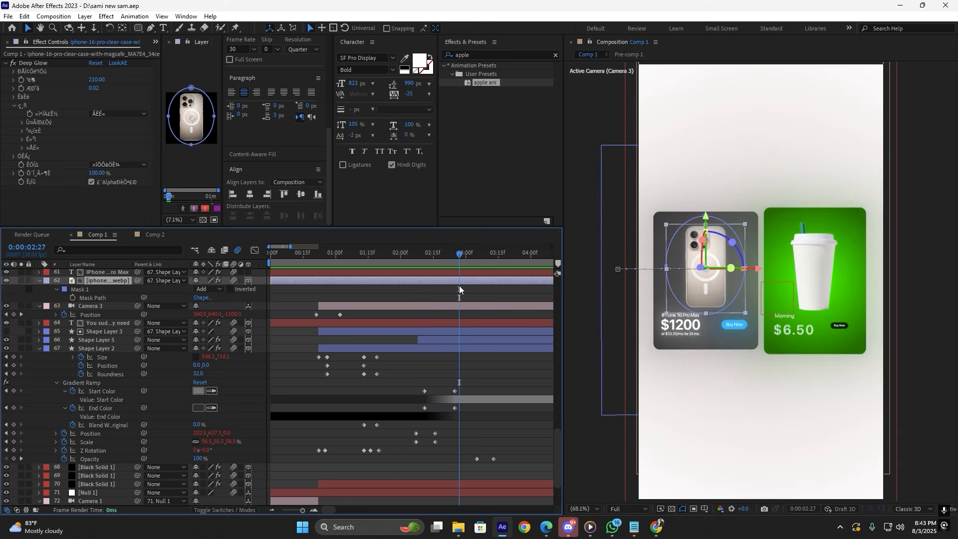
mouse_move(459, 258)
left_mouse_down()
mouse_move(483, 262)
mouse_move(409, 260)
mouse_move(460, 274)
left_mouse_up()
left_click(151, 235)
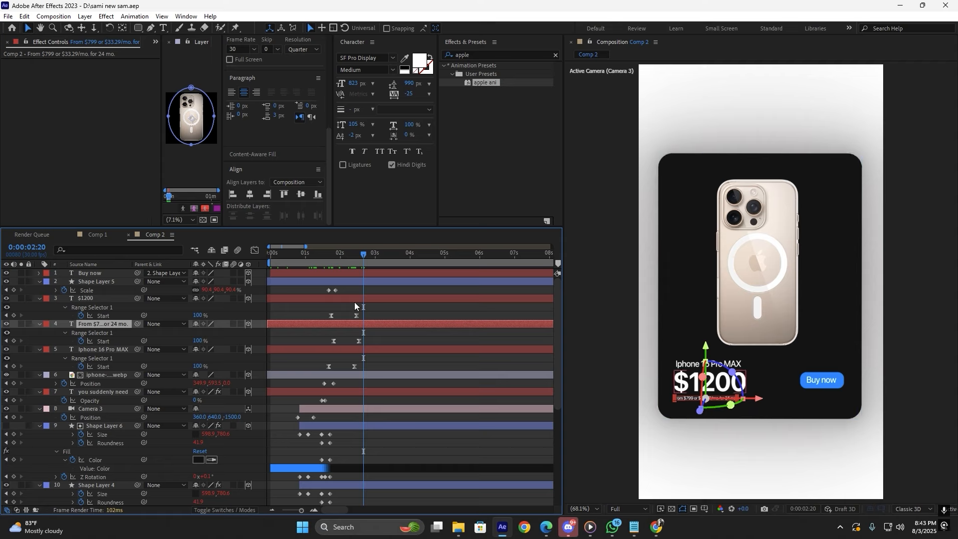
Add a Scale keyframe to Shape Layer 6 at 0:00:02:20 and collapse the layer's properties.
scroll(354, 302, "up", 1)
left_click(388, 314)
scroll(375, 347, "down", 3)
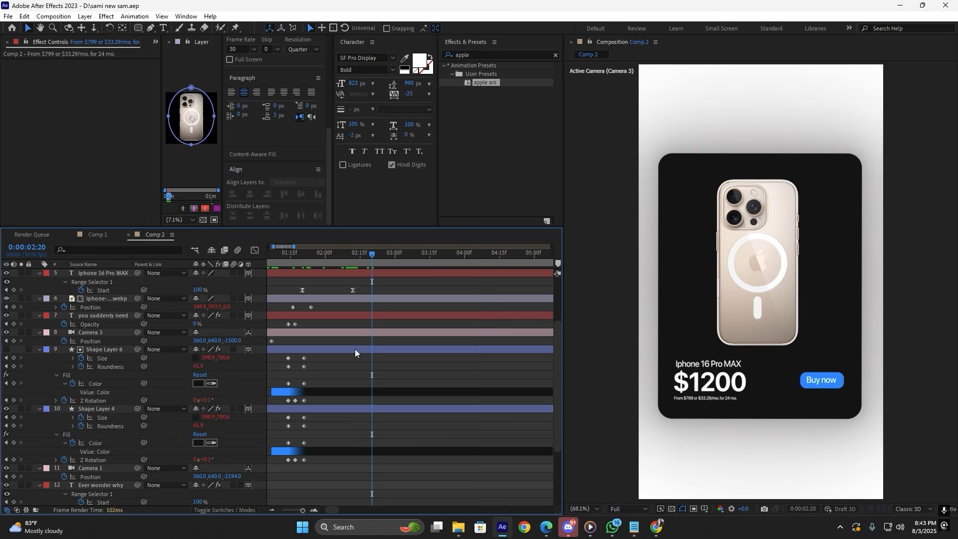
left_click(354, 350)
scroll(466, 430, "down", 2)
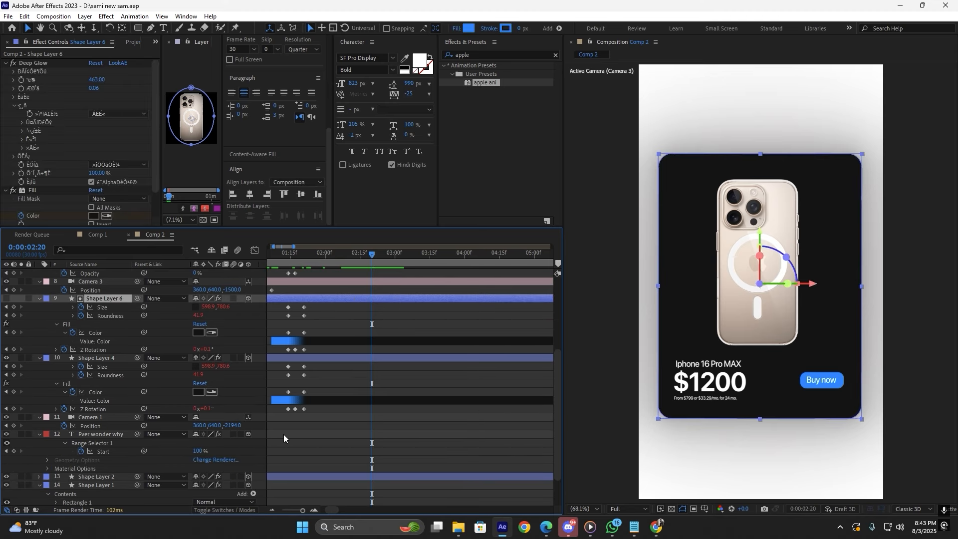
key("s")
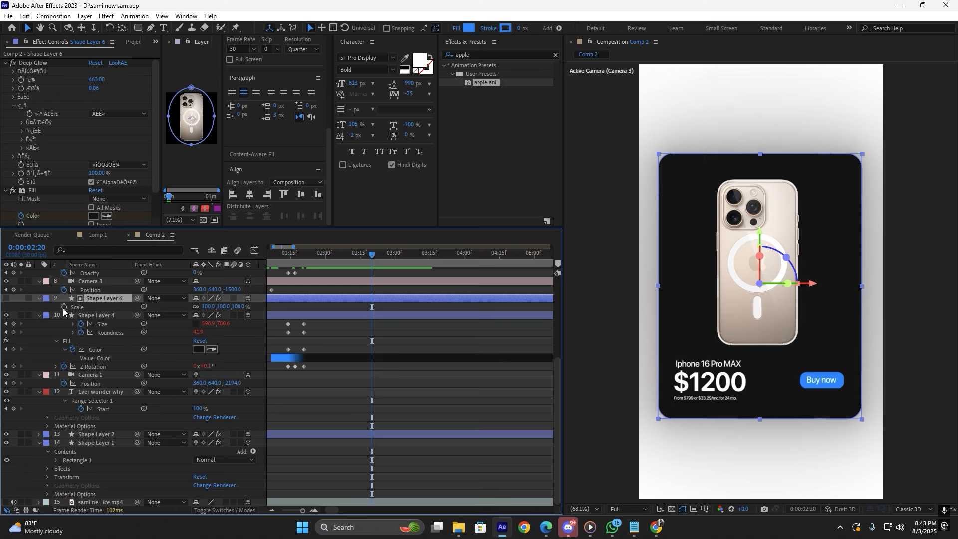
left_click(64, 307)
left_click(39, 299)
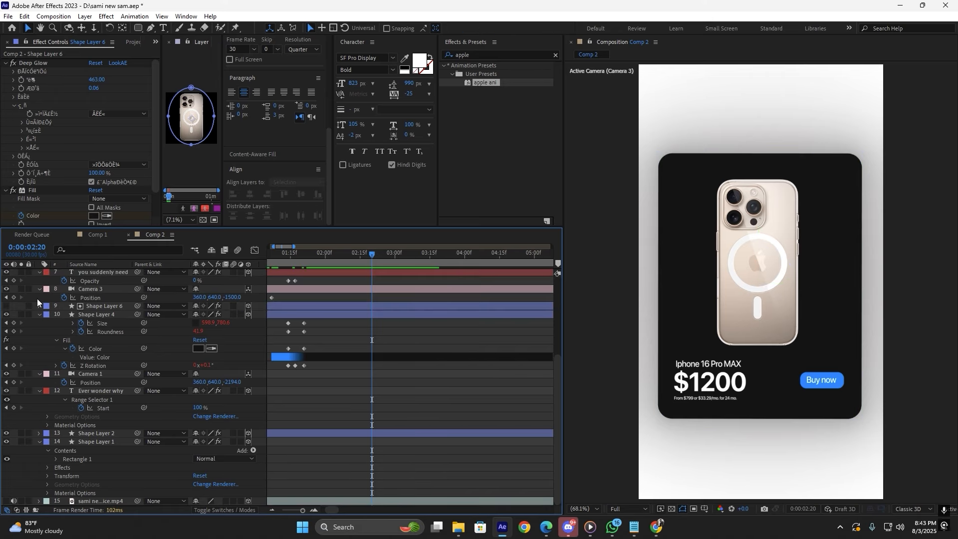
left_click(38, 306)
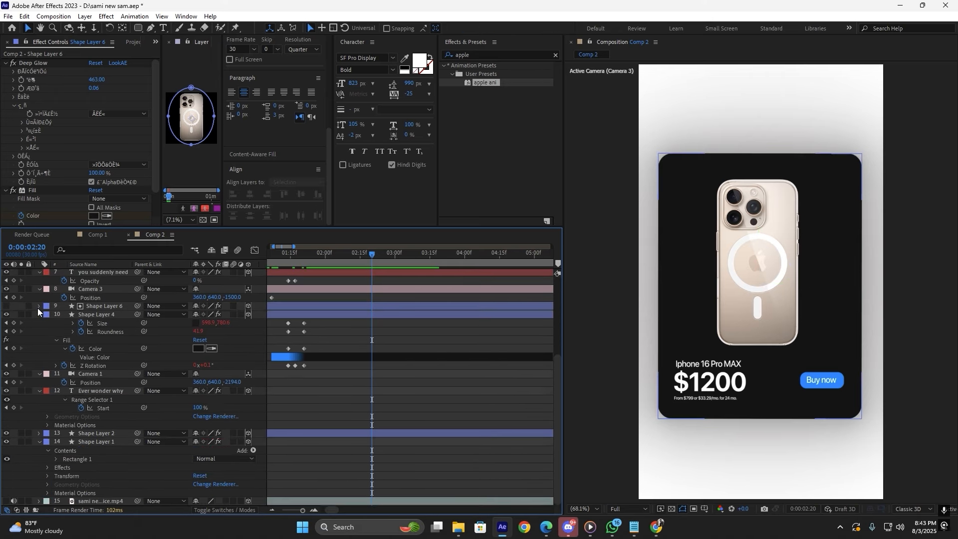
Add a Scale keyframe to Shape Layer 4 at 0:00:02:20.
left_click(102, 306)
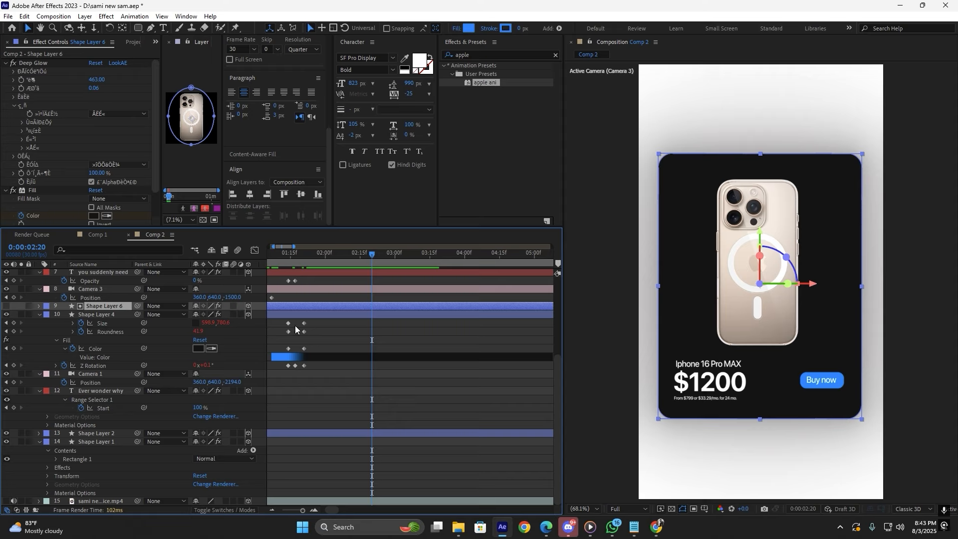
left_click(337, 316)
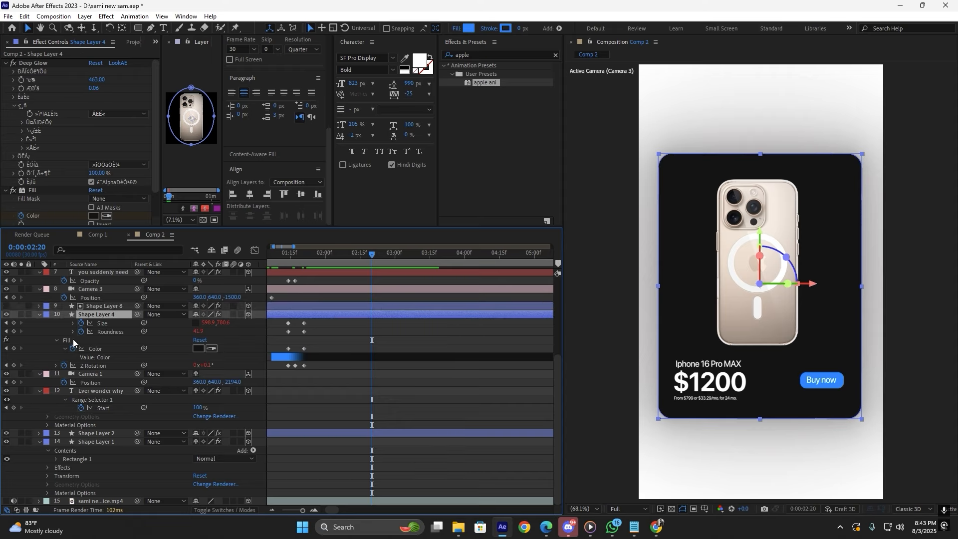
key("s")
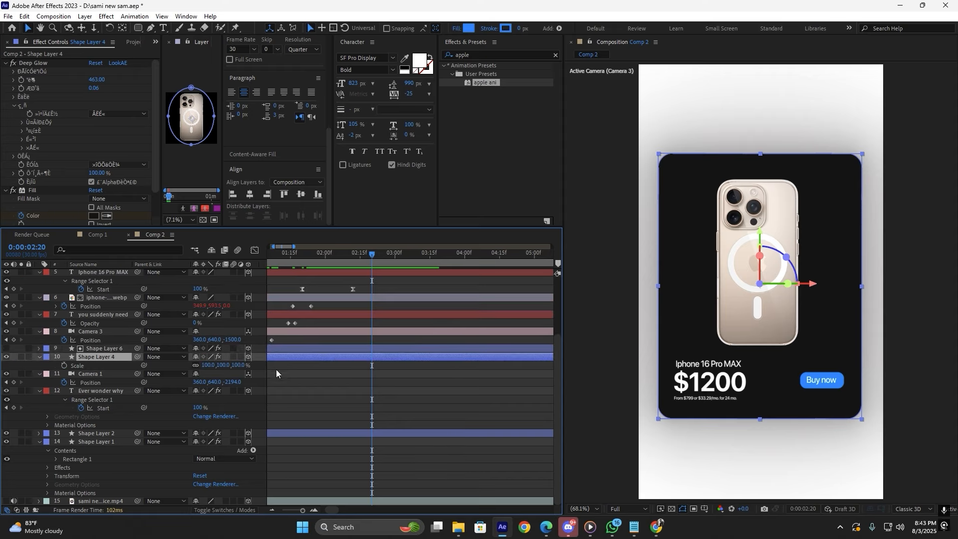
scroll(274, 379, "up", 2)
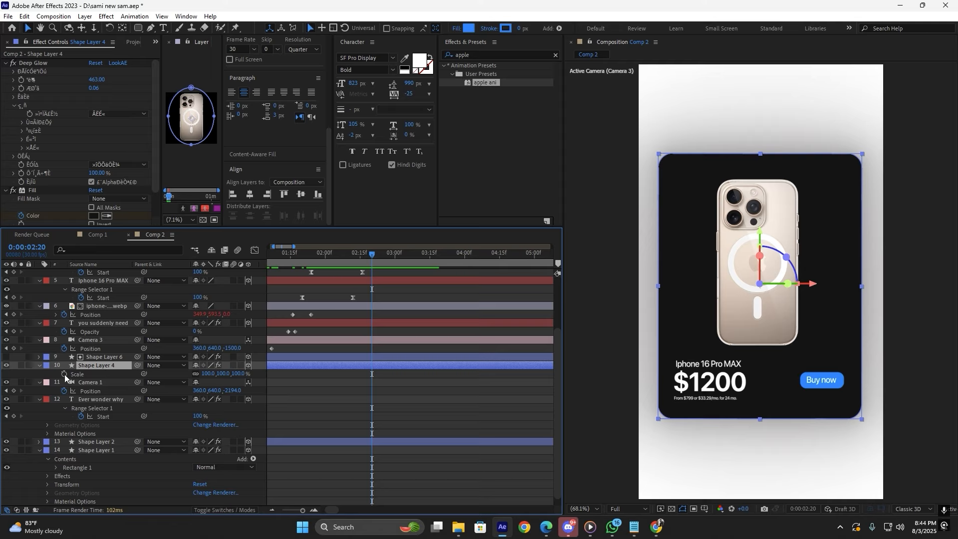
left_click(65, 374)
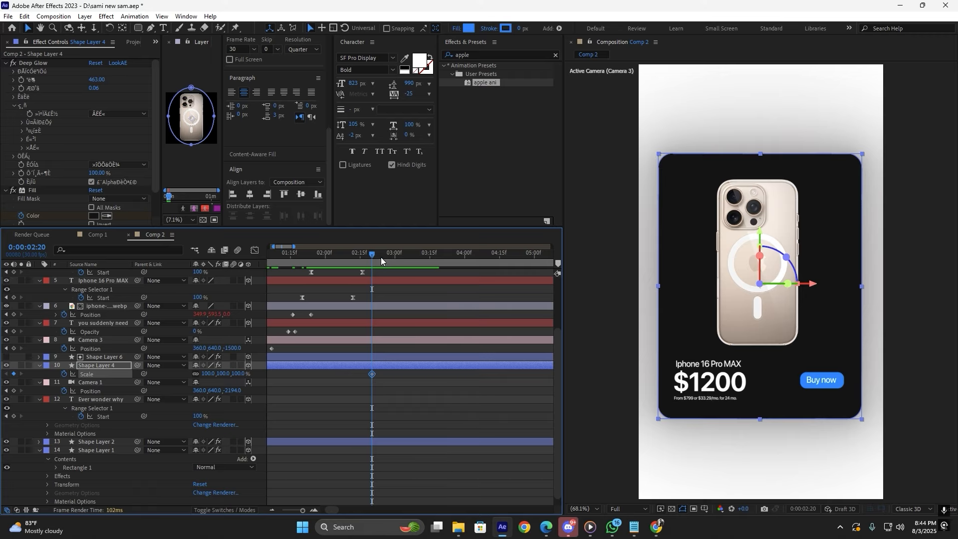
Move the current time to 0:00:03:03, try reducing Shape Layer 4's scale and undo that change.
left_click_drag(374, 255, 401, 255)
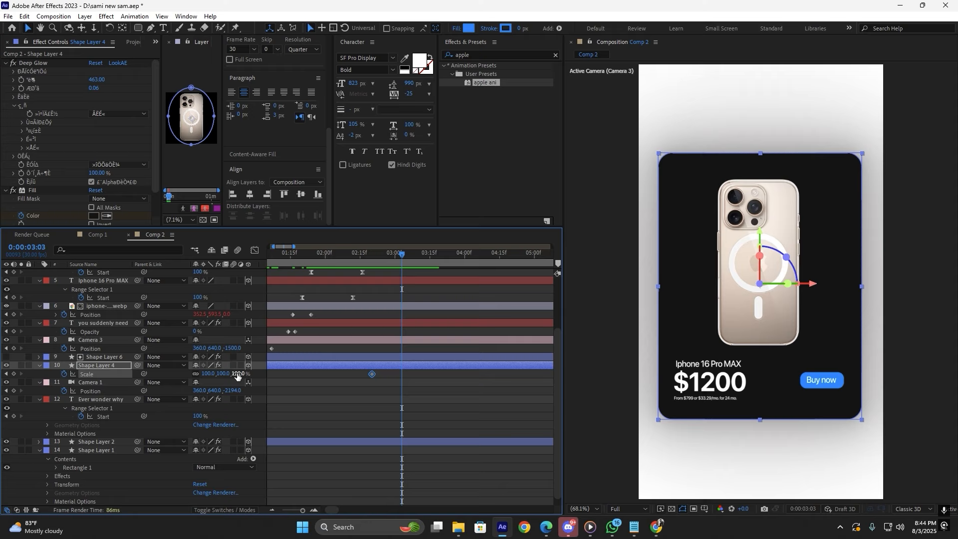
left_click_drag(237, 375, 221, 375)
key("ctrl+z")
Parent the Buy now, Shape Layer 5, $1200, financing text, Iphone 16 Pro MAX and phone image layers to Shape Layer 4.
scroll(428, 409, "down", 3)
left_click(427, 408)
left_click(382, 358)
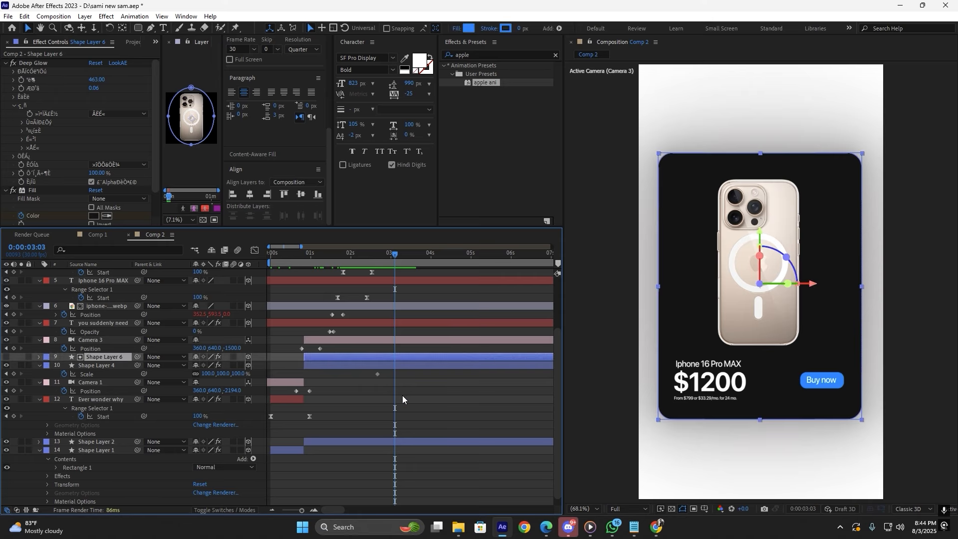
left_click(402, 395)
scroll(402, 395, "up", 3)
left_click(399, 408)
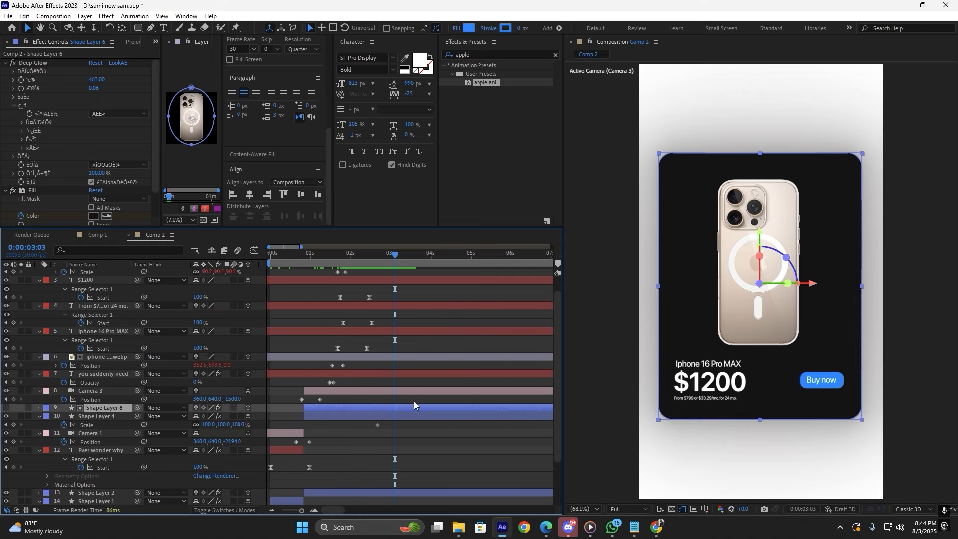
scroll(415, 390, "up", 1)
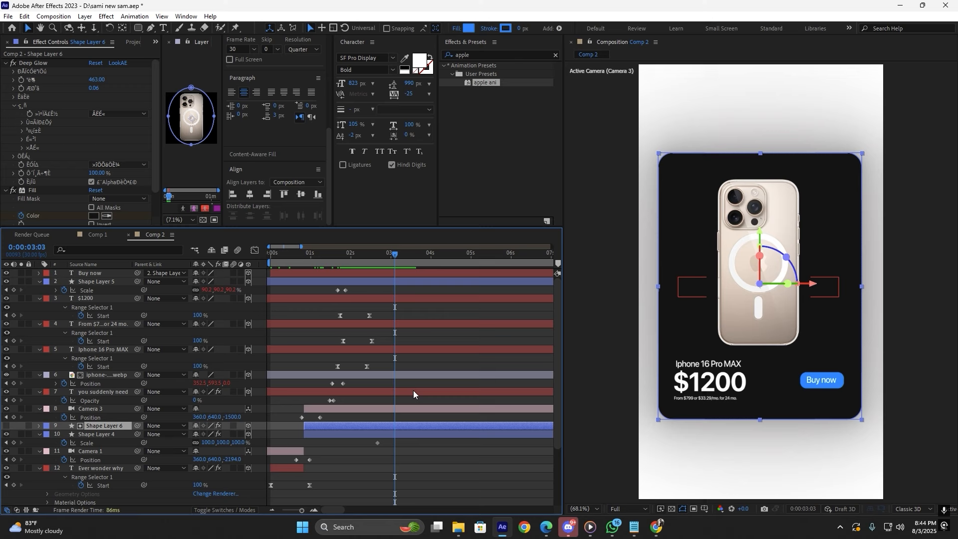
left_click(113, 273)
left_click(111, 376, "shift")
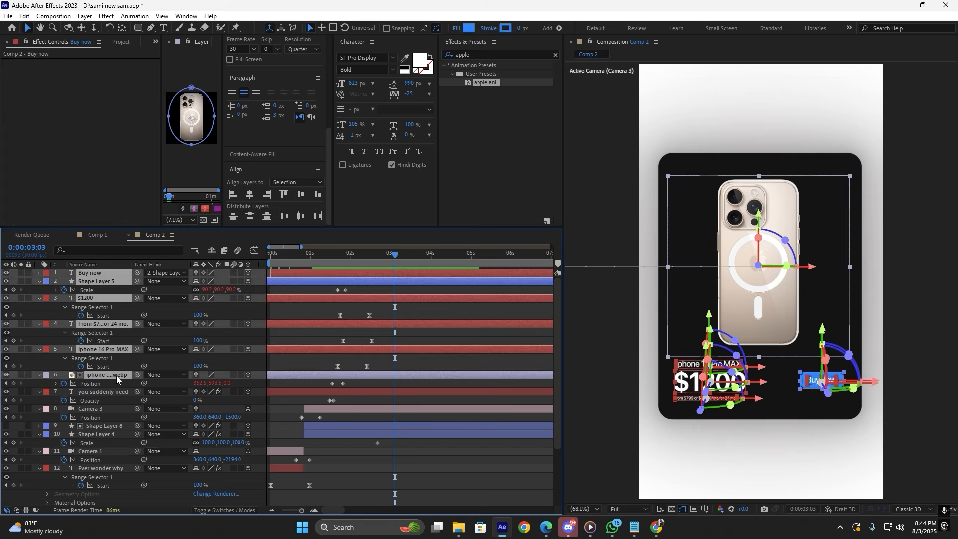
left_click_drag(137, 375, 106, 438)
Scale Shape Layer 4 down to 55% at 0:00:03:03.
left_click(401, 435)
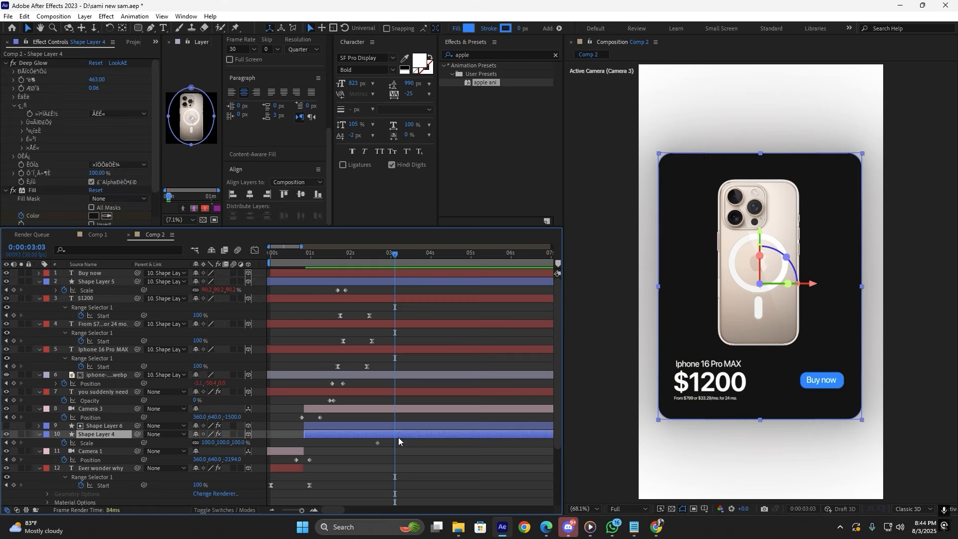
left_click_drag(209, 445, 194, 443)
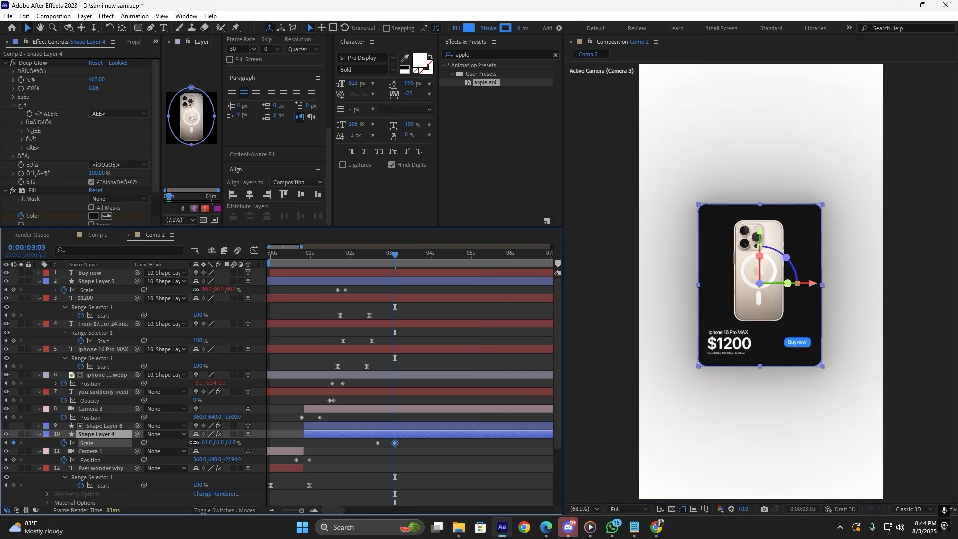
left_click_drag(192, 443, 190, 443)
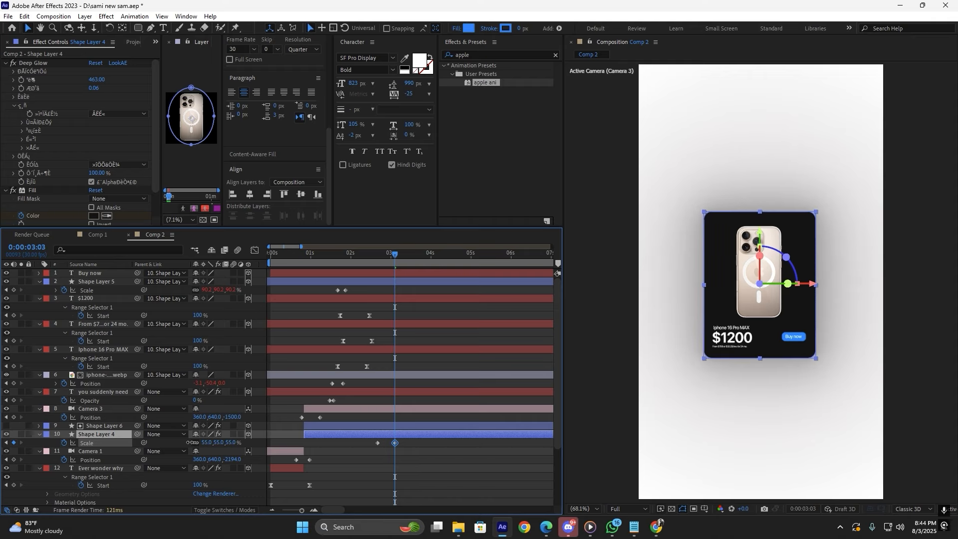
Add a Position keyframe to Shape Layer 4 and align it with the first Scale keyframe at 0:00:02:20.
scroll(202, 423, "down", 3)
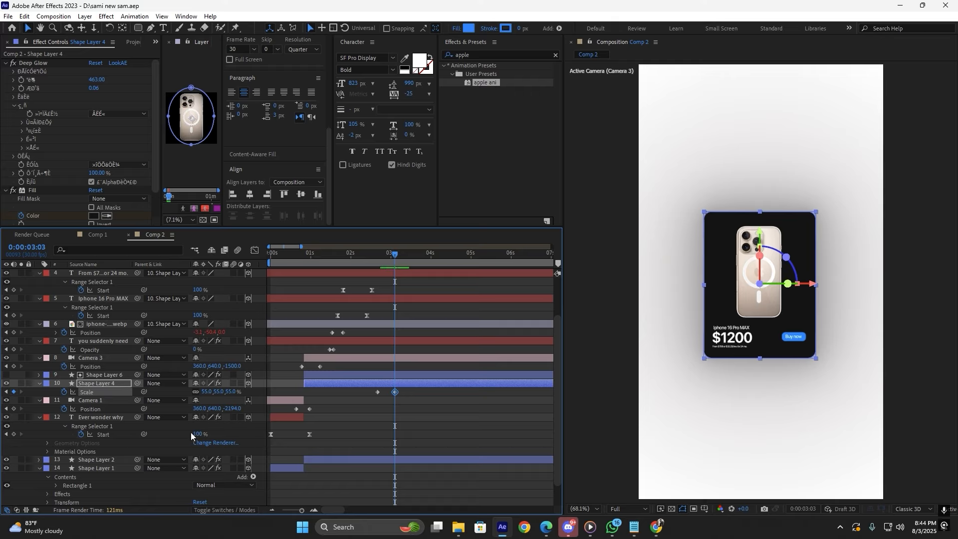
key("p")
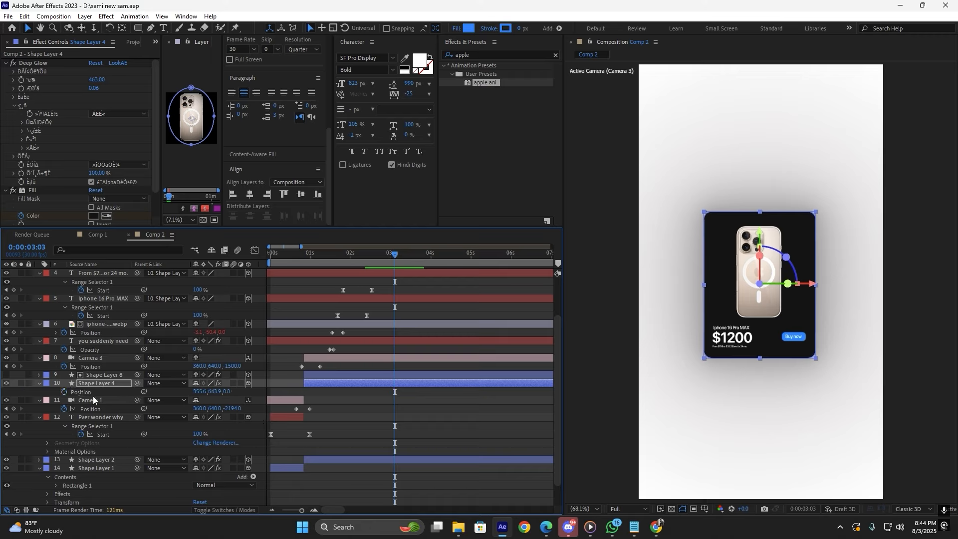
left_click(64, 391)
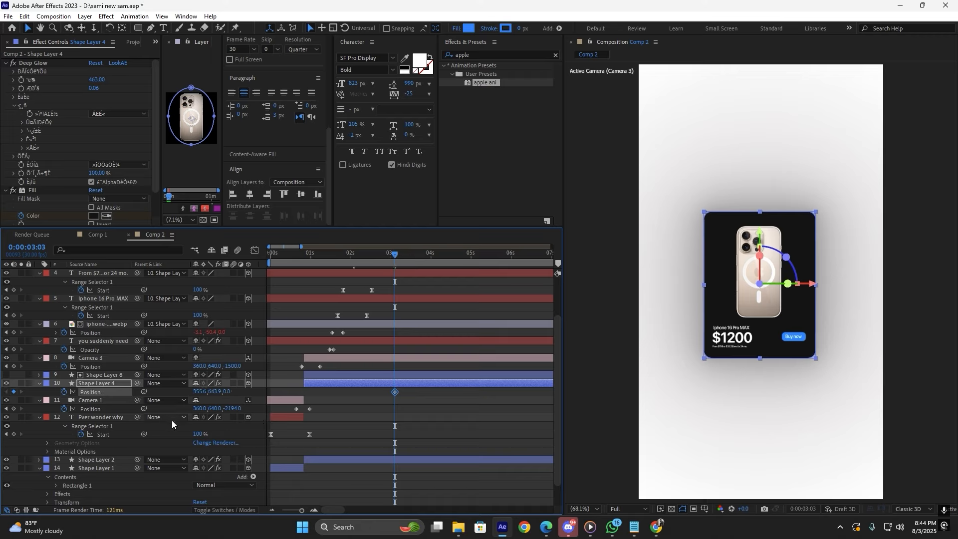
key("u")
left_click_drag(394, 438, 378, 439)
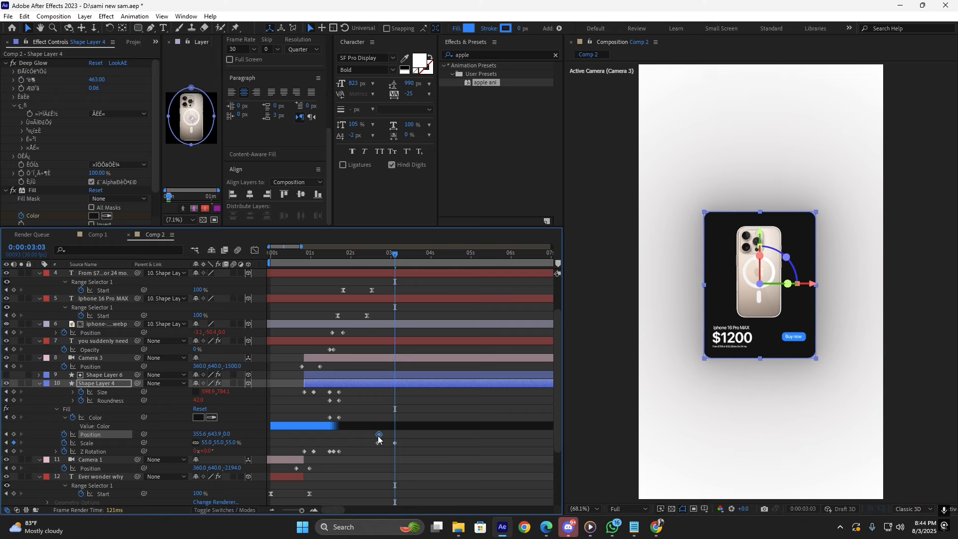
scroll(388, 417, "down", 3)
left_click(387, 412)
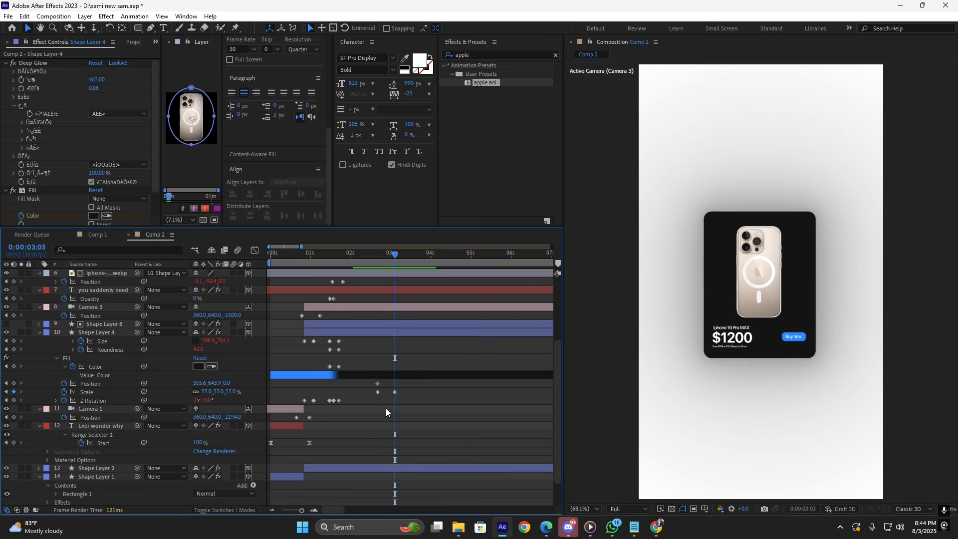
scroll(384, 406, "up", 3)
left_click(370, 383)
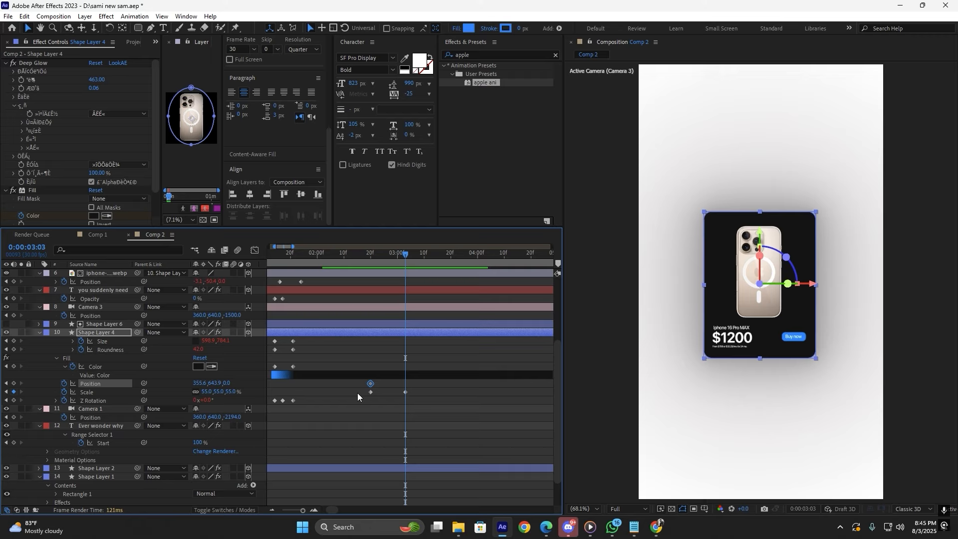
left_click(358, 393)
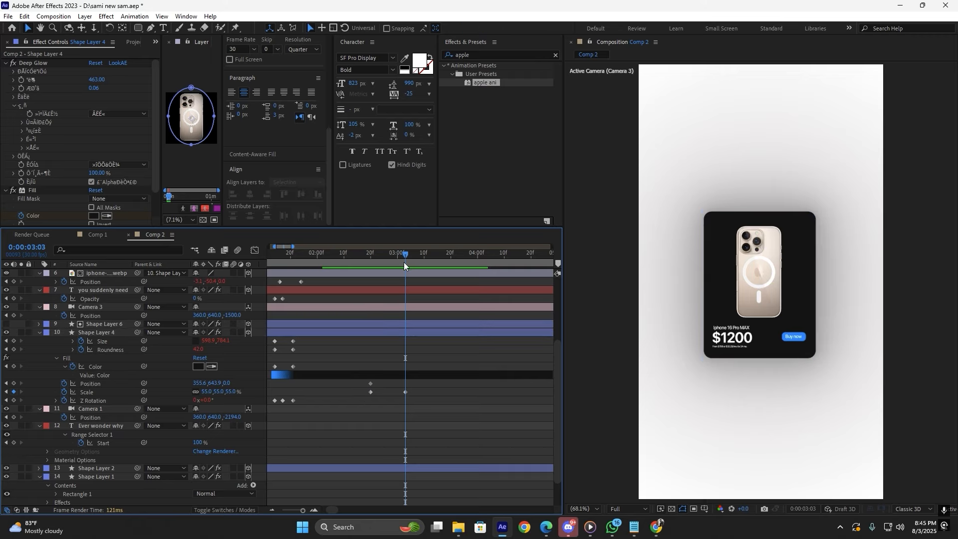
Shift the shrunken card horizontally to the left at 0:00:03:03, with Shape Layer 4's Position at about 203.6, 643.9, 0.
left_click(408, 333)
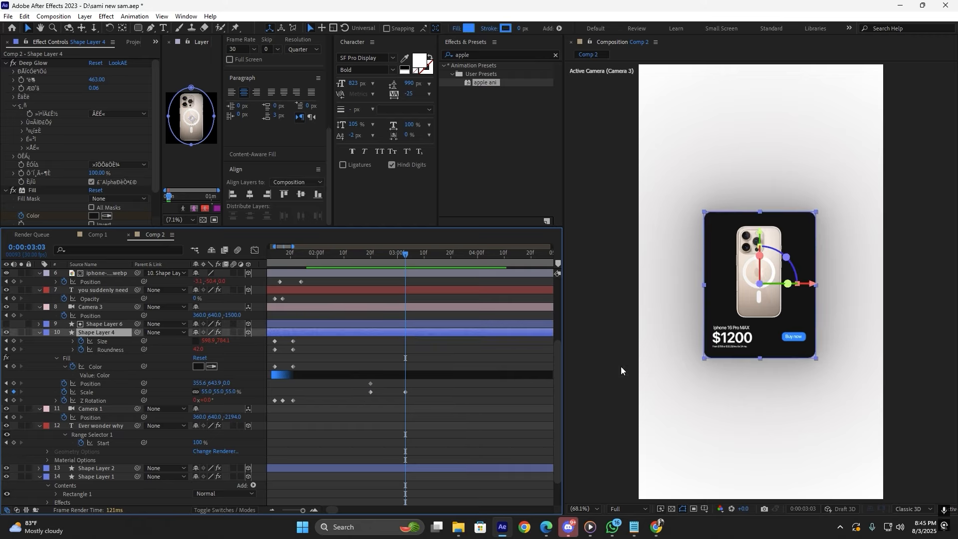
left_click_drag(806, 289, 755, 300)
left_click(402, 409)
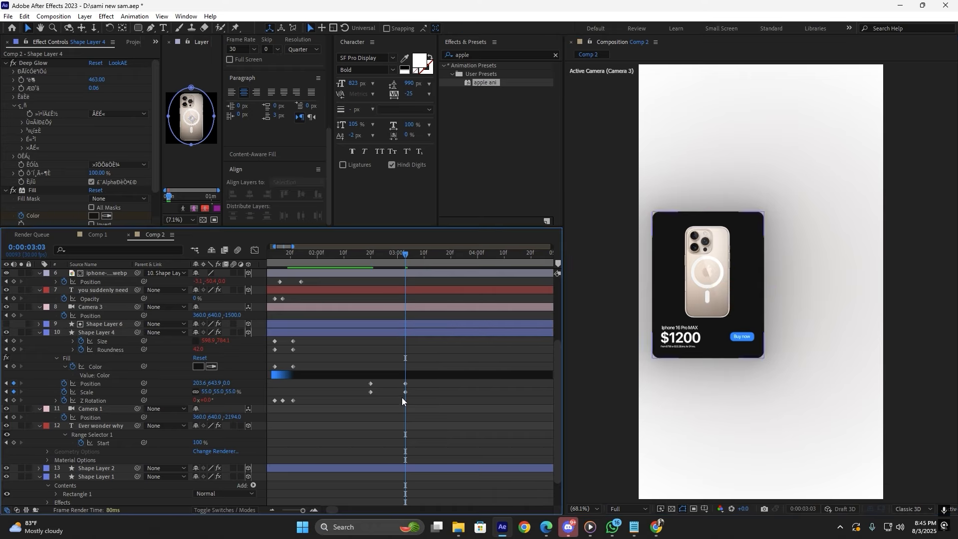
Add an expression to Shape Layer 4's Position using the saved code from Notepad, and collapse the property.
left_click(405, 385)
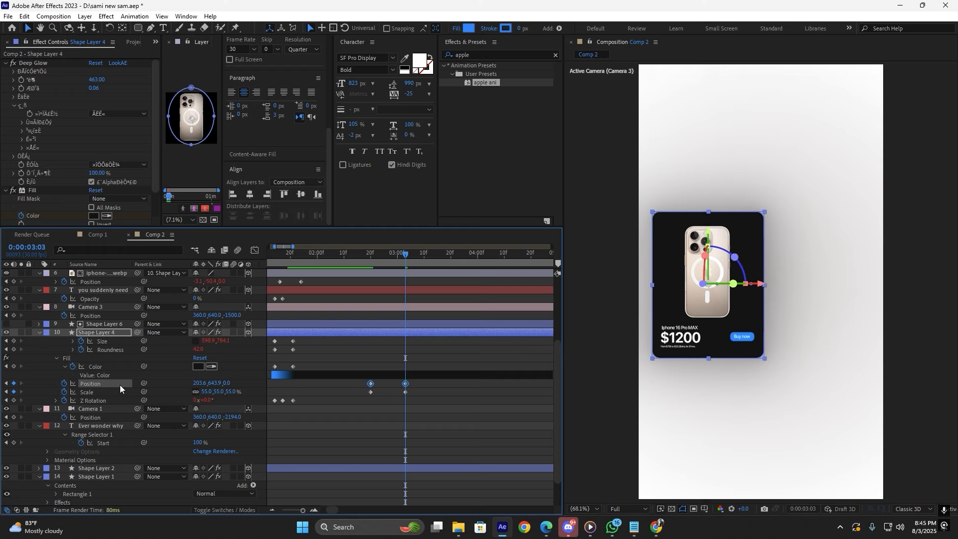
left_click(64, 383, "alt")
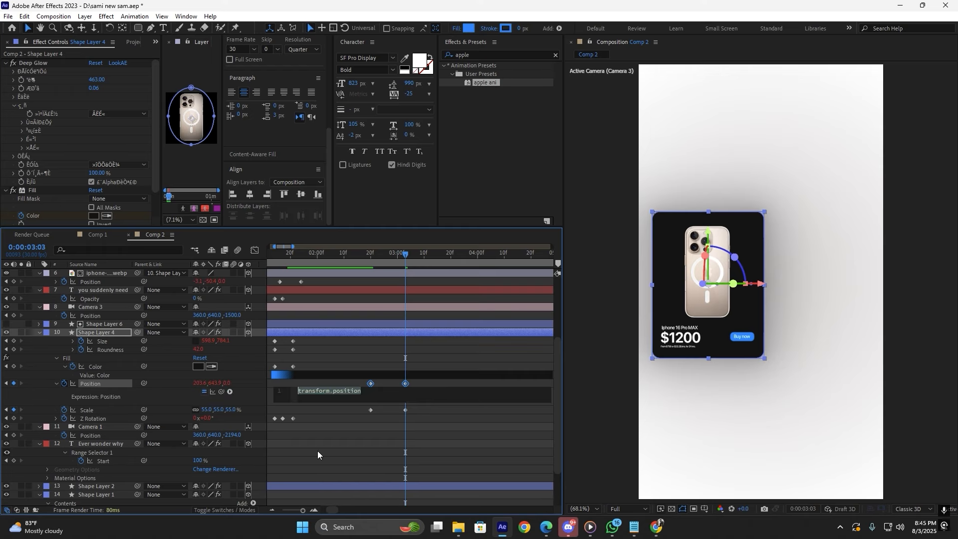
left_click(635, 526)
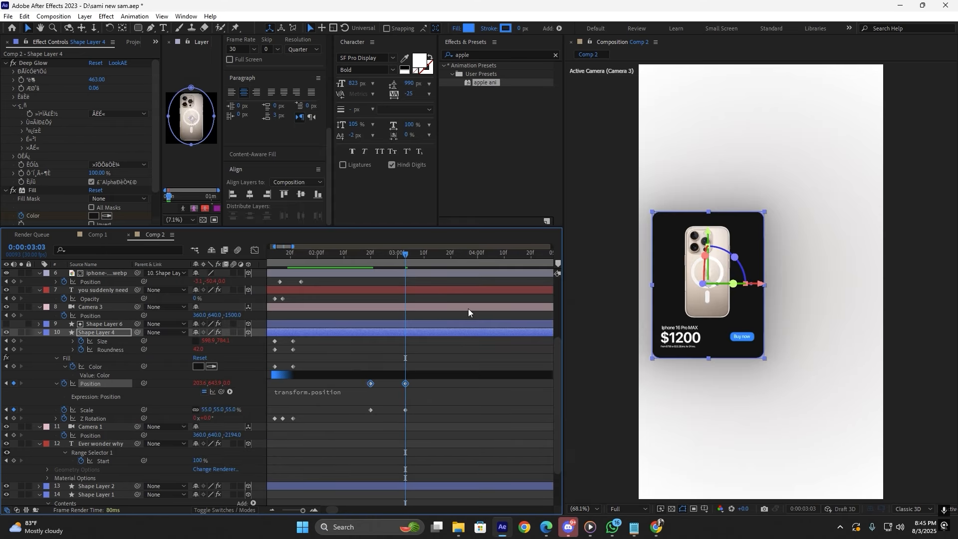
left_click(782, 97)
left_click(289, 397)
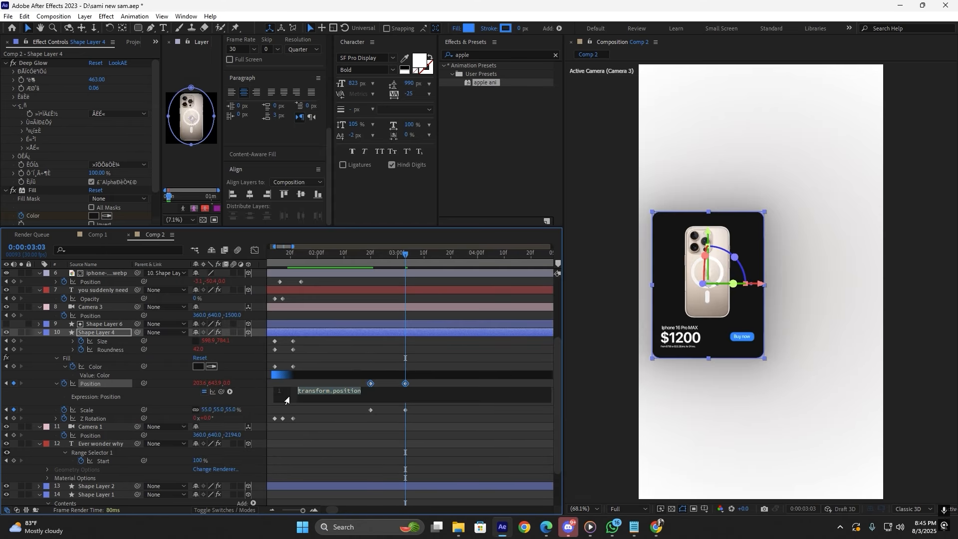
key("ctrl+v")
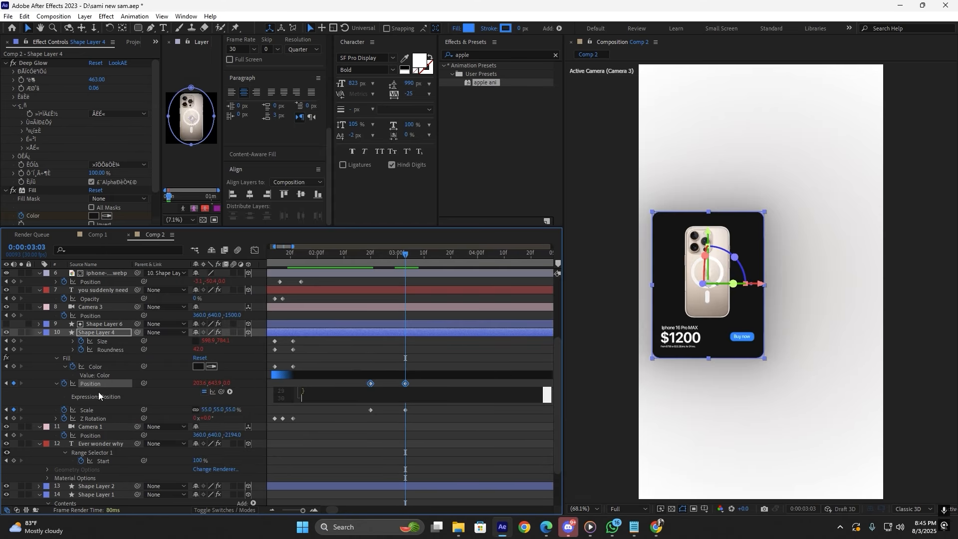
left_click(57, 383)
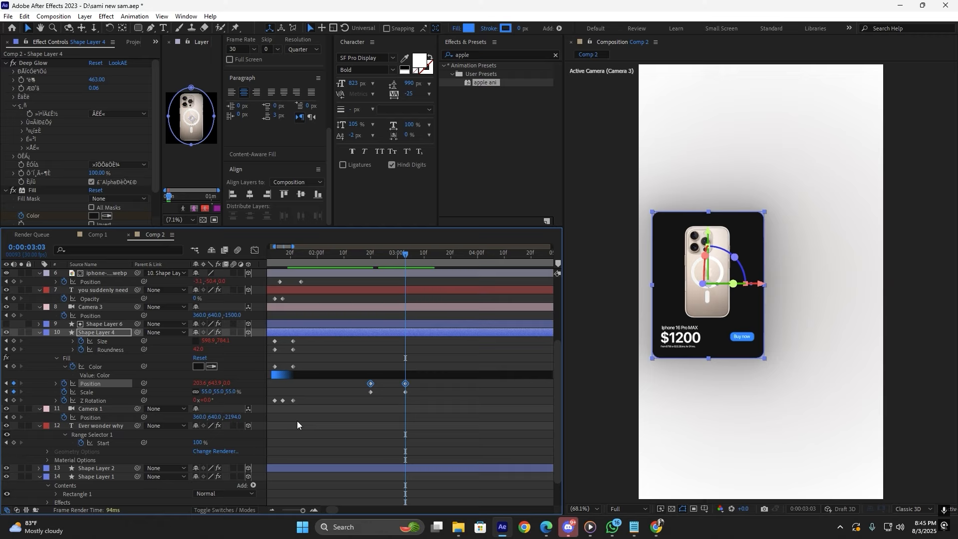
Paste the same expression onto Shape Layer 4's Scale.
left_click(370, 392)
key("ctrl+v")
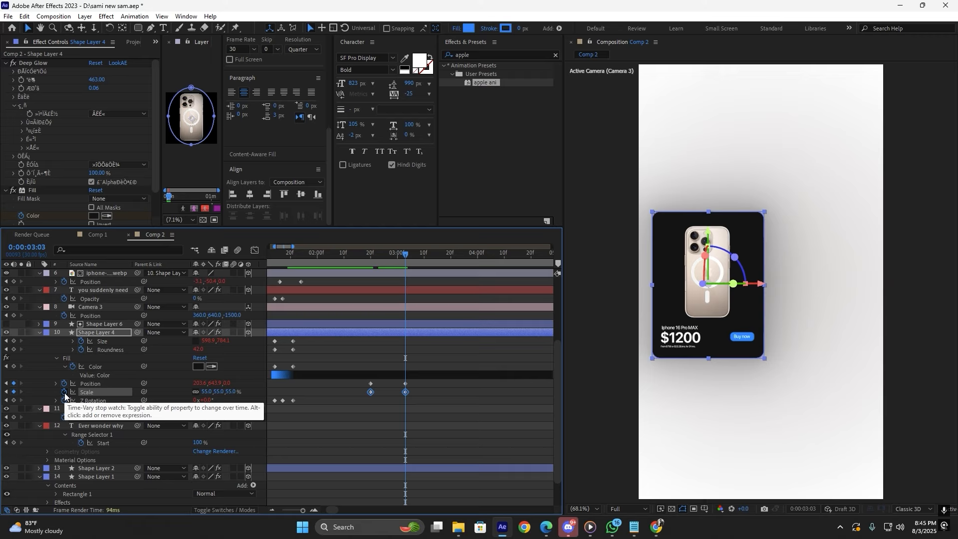
left_click(65, 394, "alt")
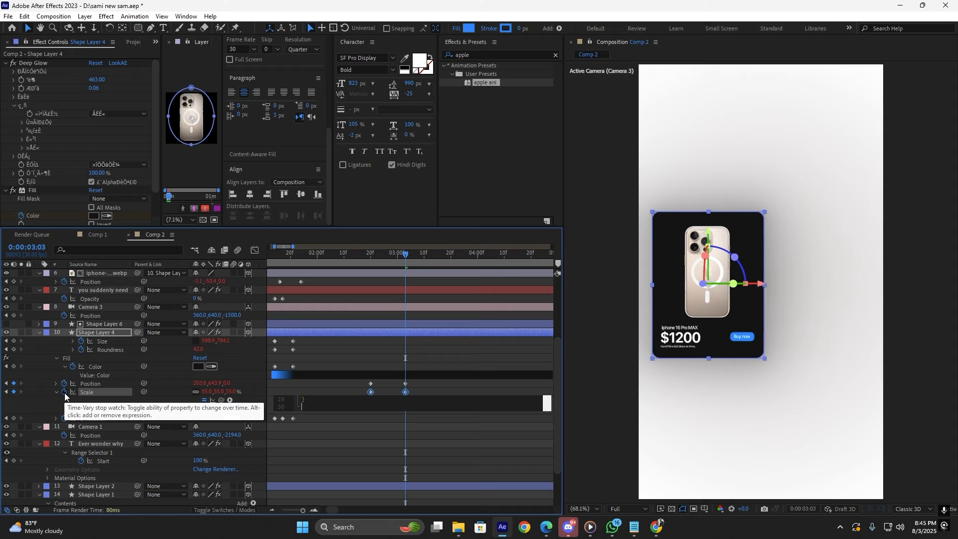
Close Shape Layer 4's Scale expression, move its last Position and Scale keyframes earlier to about 0:00:02:29, and preview the motion.
left_click(65, 393, "alt")
left_click(396, 416)
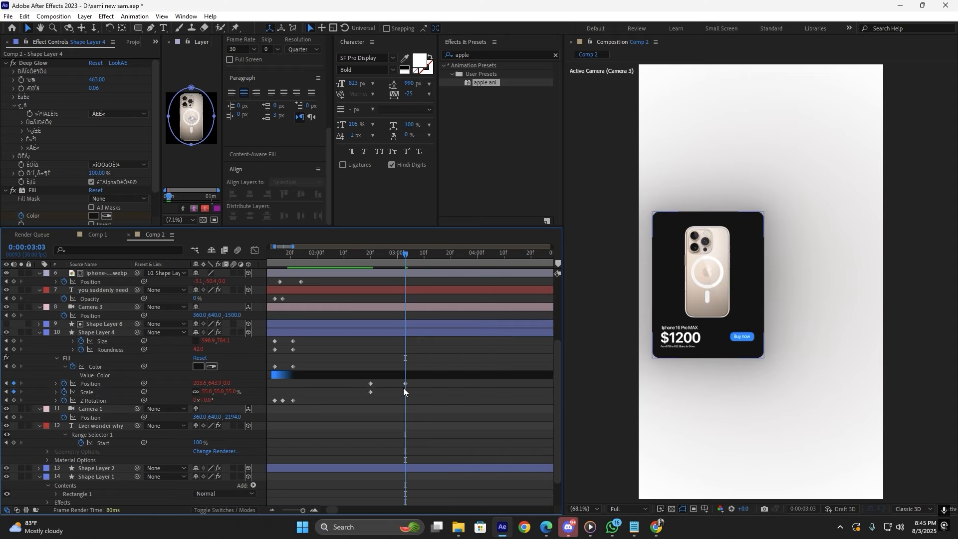
left_click(406, 384)
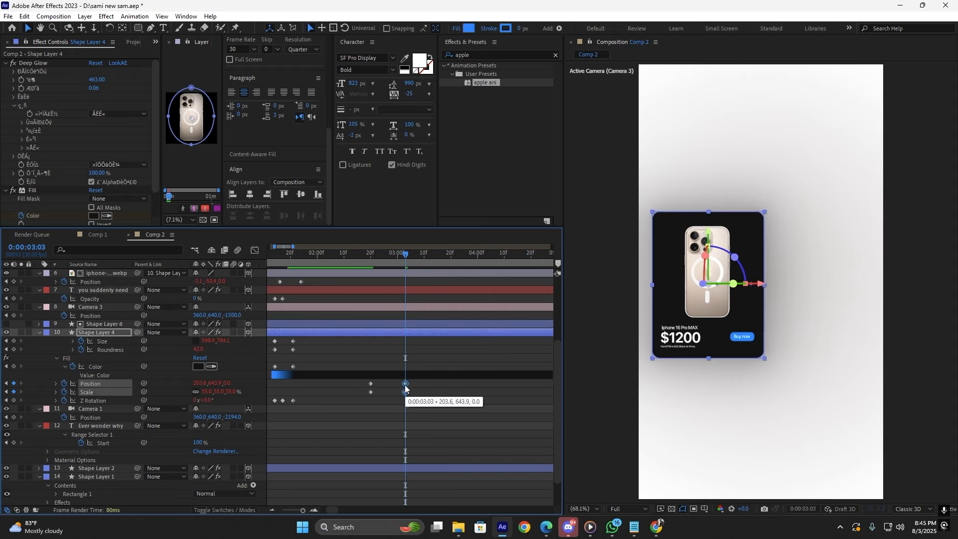
left_click_drag(405, 386, 394, 389)
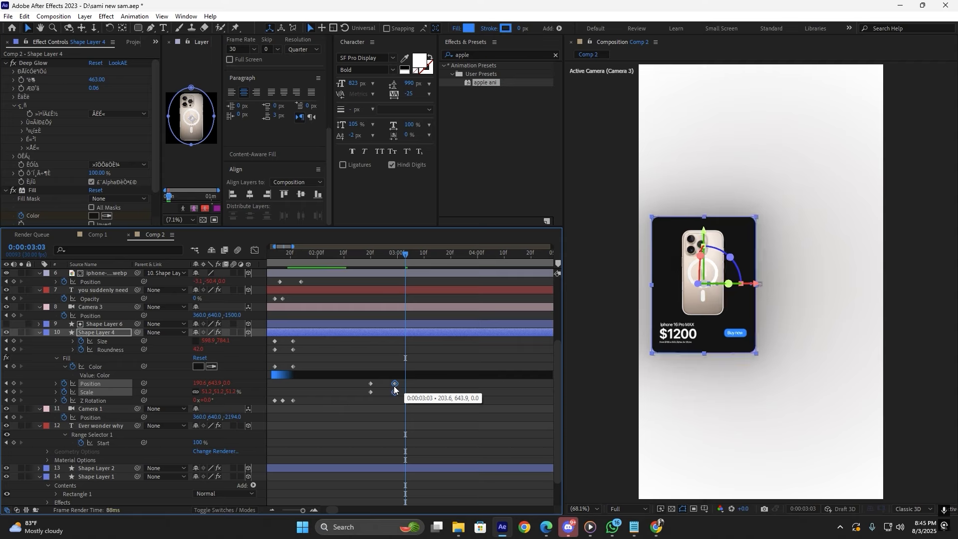
left_click(450, 433)
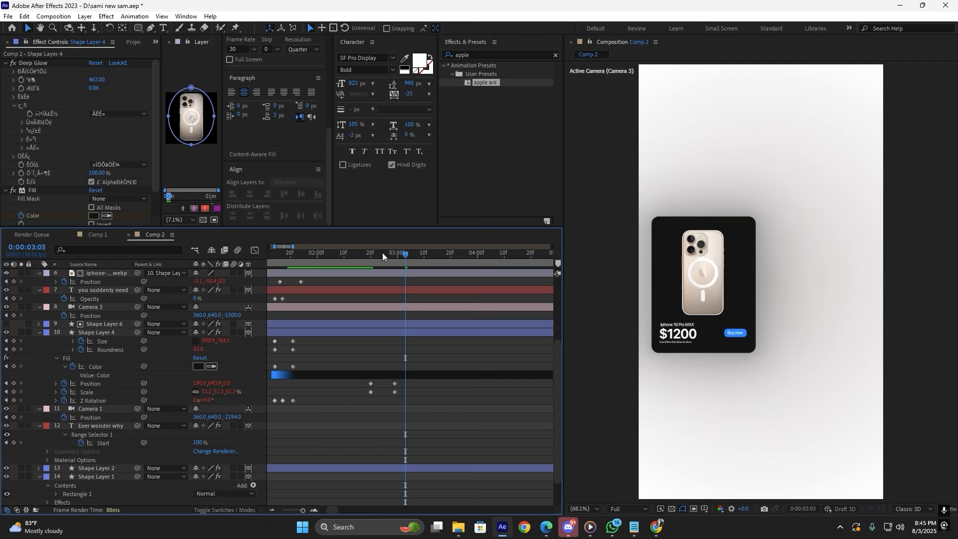
left_click_drag(382, 253, 306, 264)
key("space")
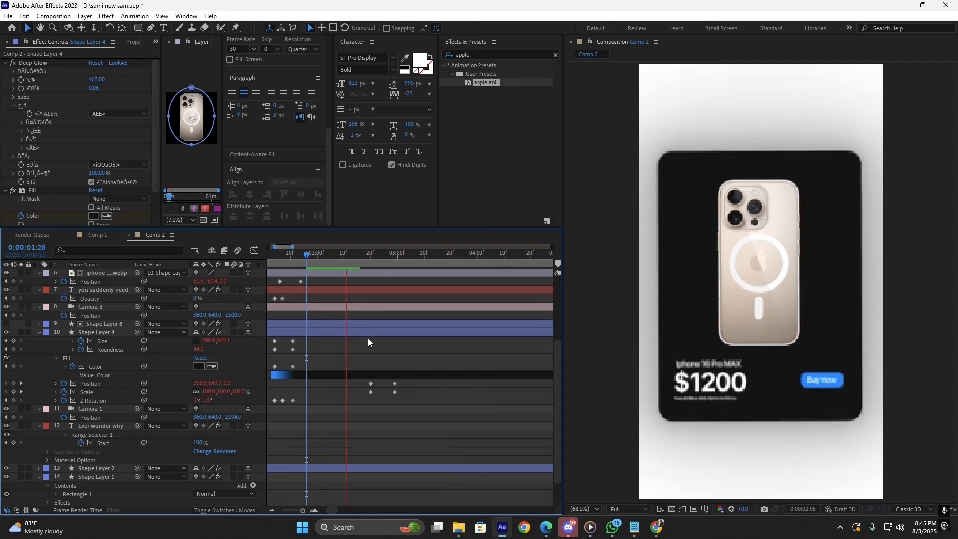
Move Shape Layer 4's Position and Scale keyframe pairs earlier and closer together, to about 0:00:02:15 and 0:00:02:21, and preview the animation.
left_click(394, 391)
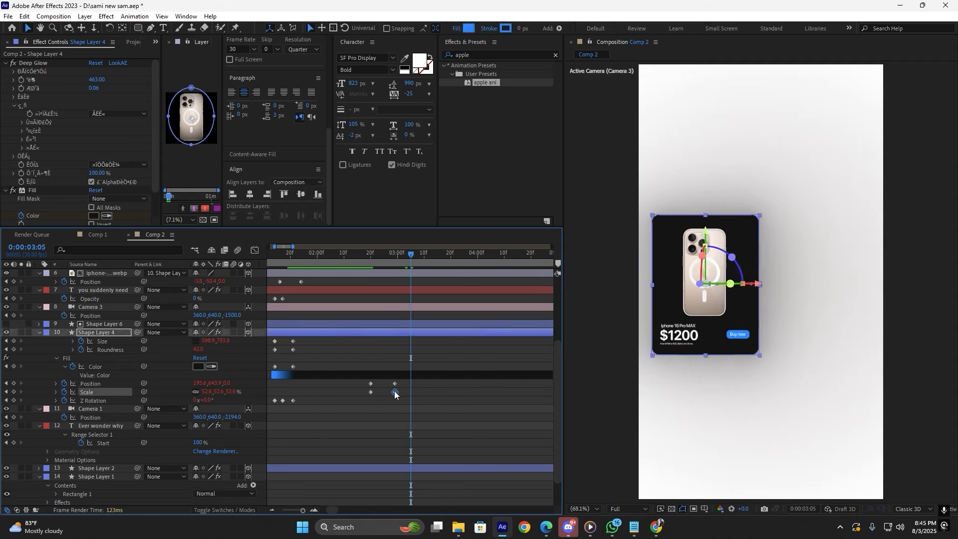
left_click(394, 384, "shift")
left_click_drag(394, 383, 387, 382)
left_click(371, 384, "shift")
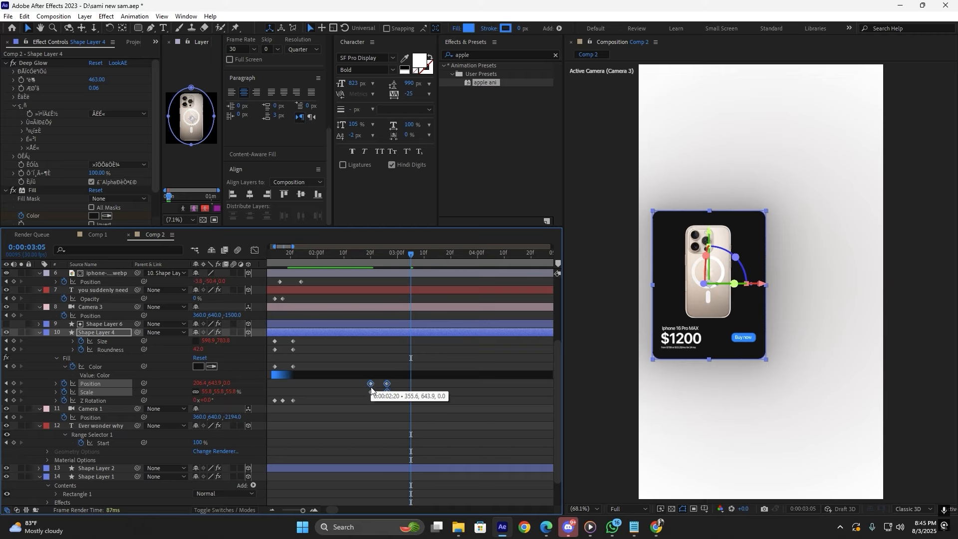
left_click(370, 392, "shift")
left_click_drag(364, 384, 358, 383)
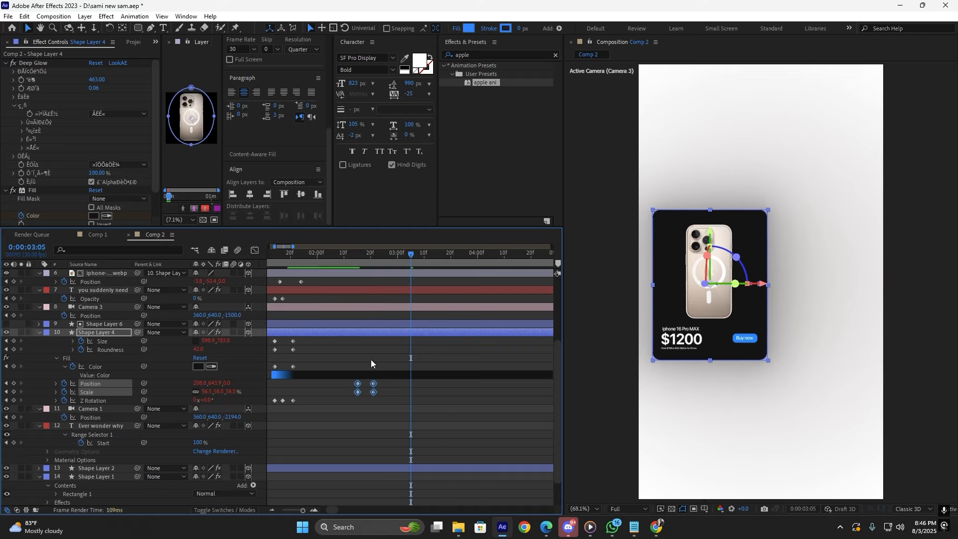
left_click_drag(395, 255, 289, 272)
key("space")
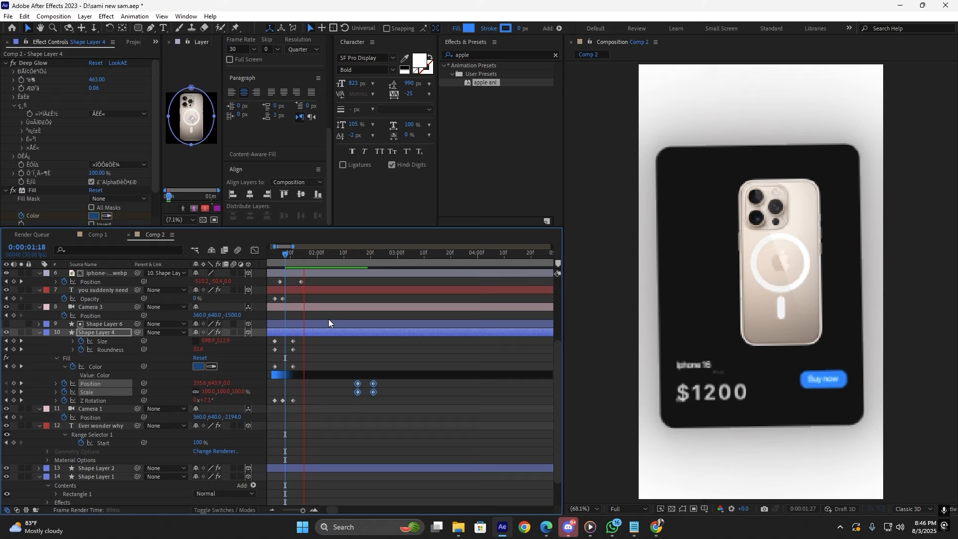
key("space")
left_click(382, 394)
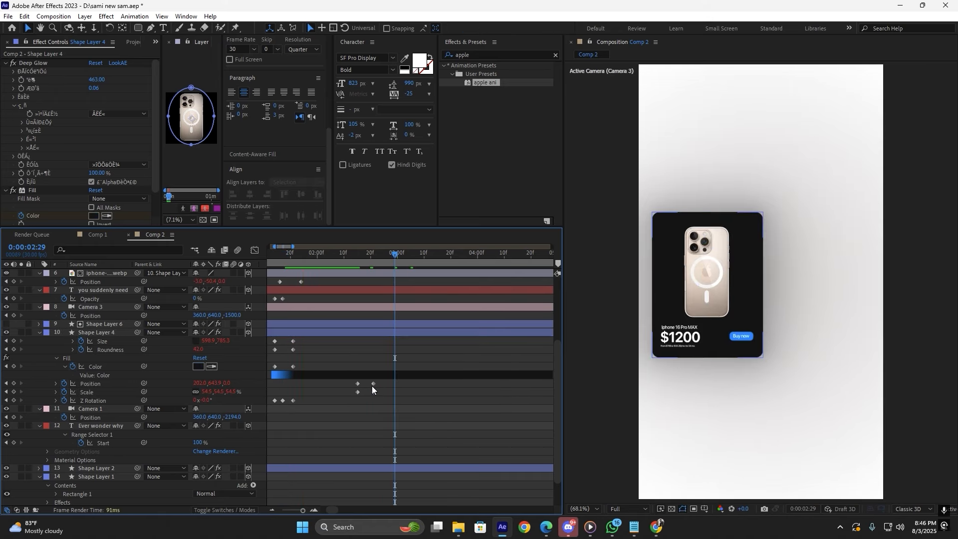
Move Shape Layer 4's last Position and Scale keyframes slightly later to about 0:00:02:23 and play back the card's shrink.
left_click(373, 383)
left_click(373, 392, "shift")
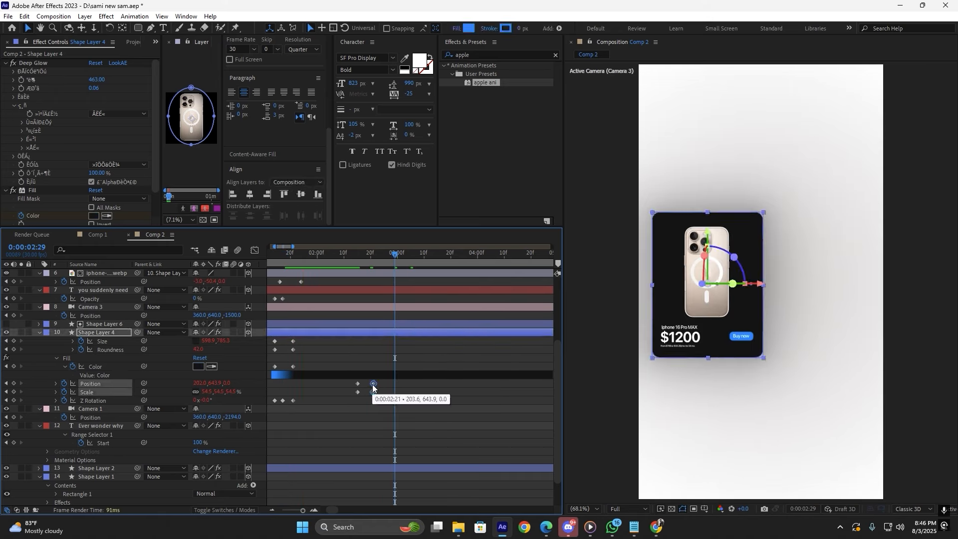
left_click_drag(373, 393, 378, 394)
left_click(384, 409)
left_click_drag(397, 265, 283, 283)
key("space")
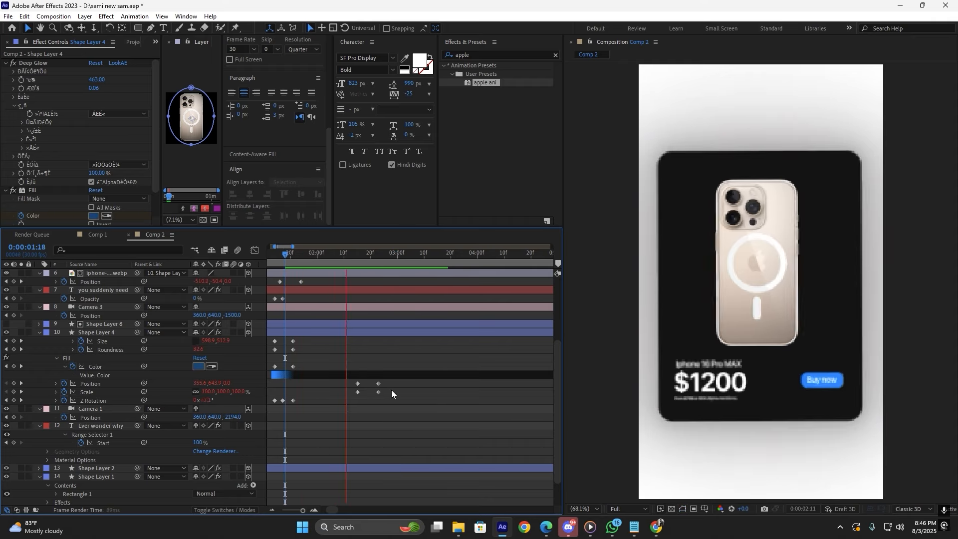
key("space")
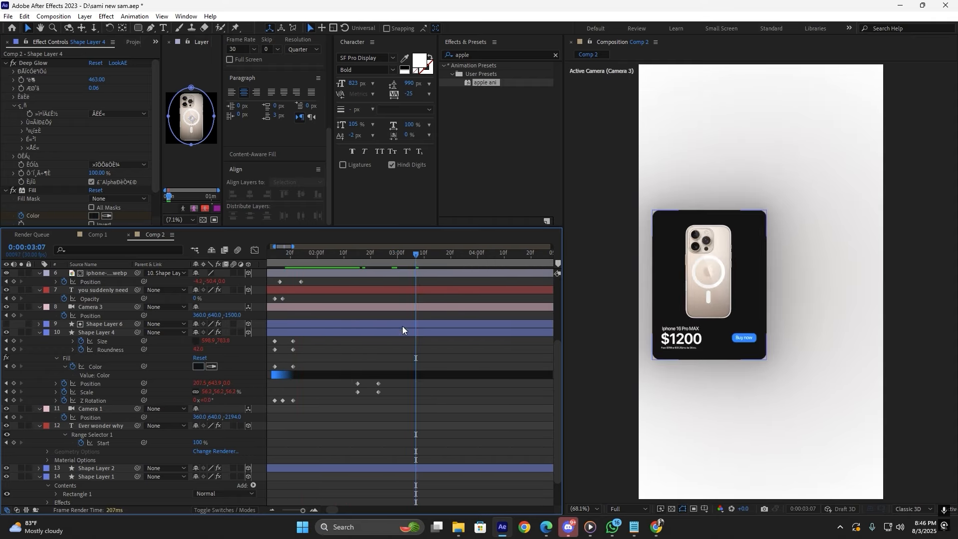
left_click_drag(403, 254, 323, 280)
key("space")
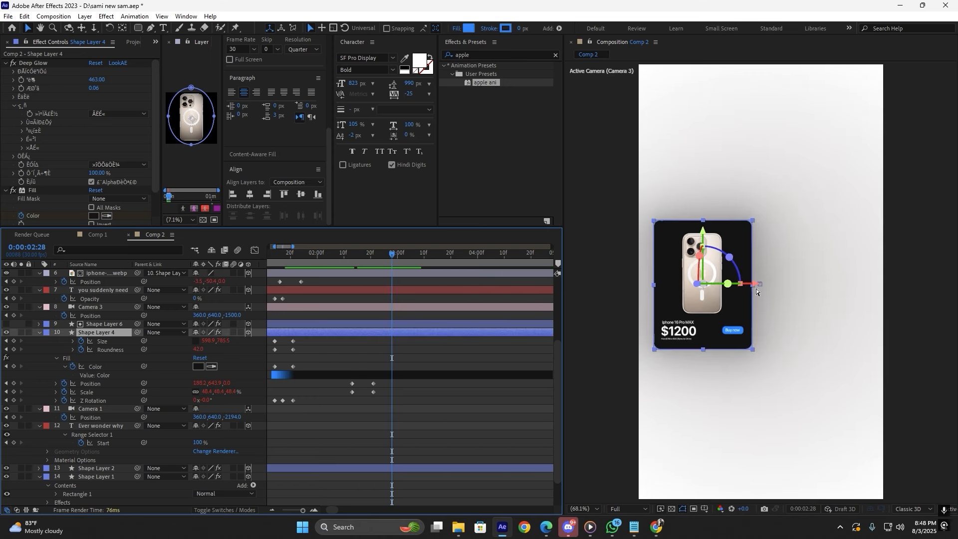
Duplicate Shape Layer 4 and place the copy horizontally to the right of the phone card, at about 511.6, 643.8, 0.
key("ctrl+d")
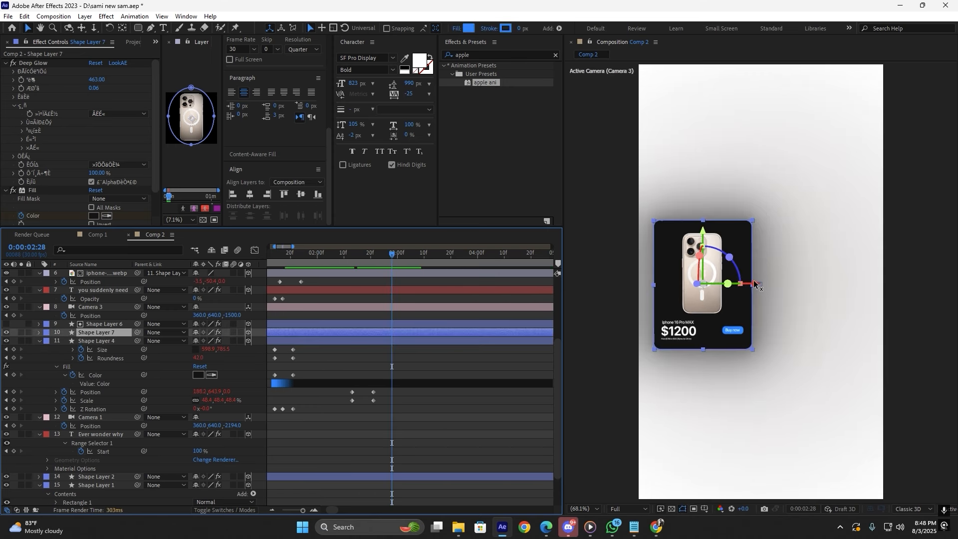
left_click_drag(755, 288, 866, 306)
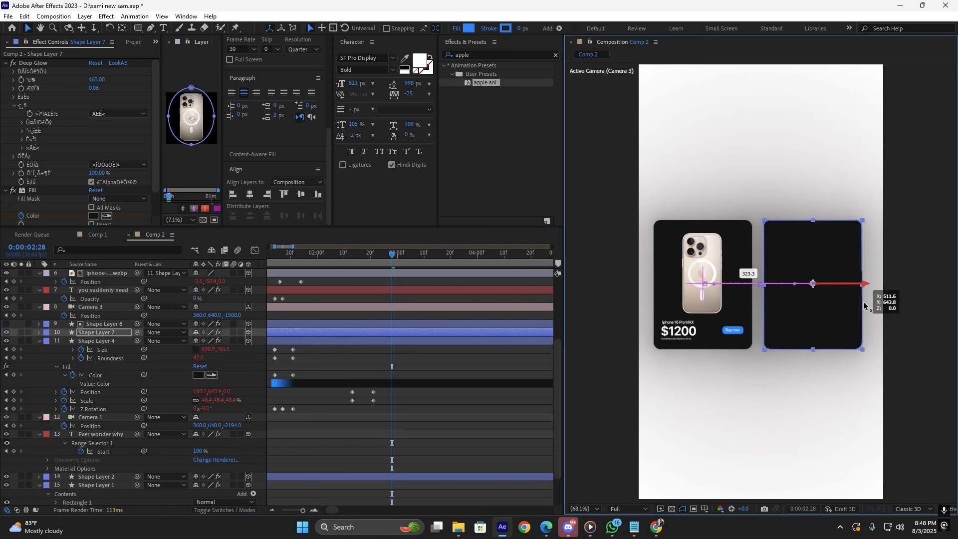
Reveal the duplicated card's animated properties and remove all its Scale and Position keyframes.
key("u")
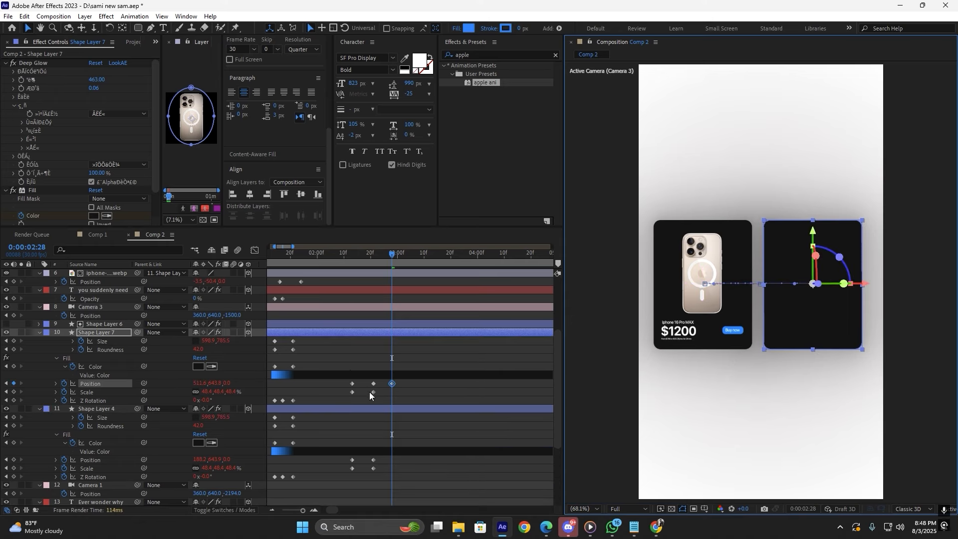
left_click(64, 392)
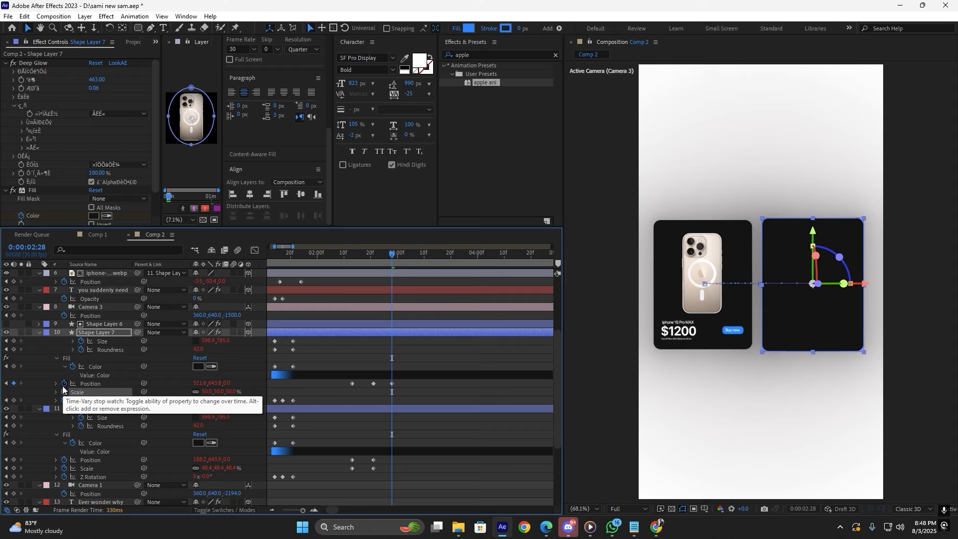
left_click(63, 383)
left_click(367, 361)
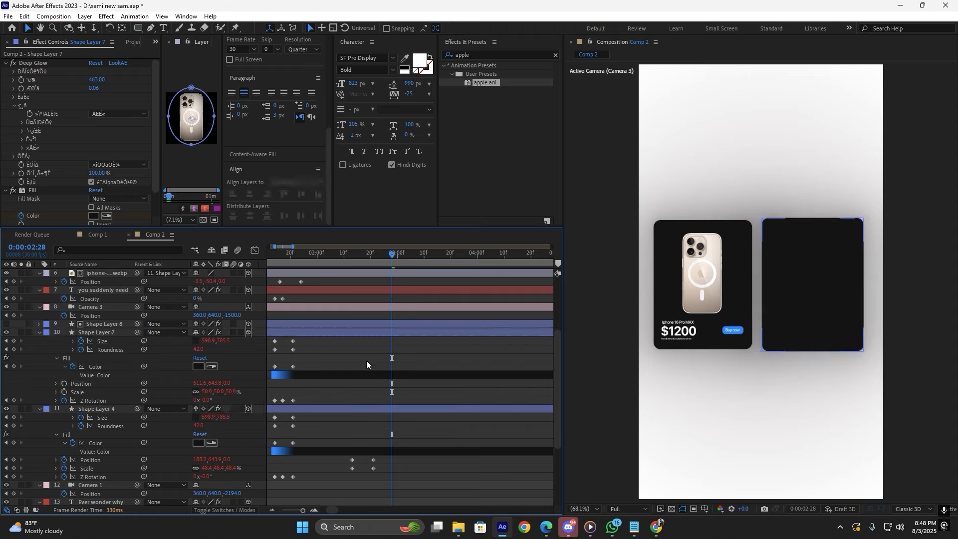
Change the Fill color of Shape Layer 7 to bright green and remove its Color keyframes.
left_click(371, 337)
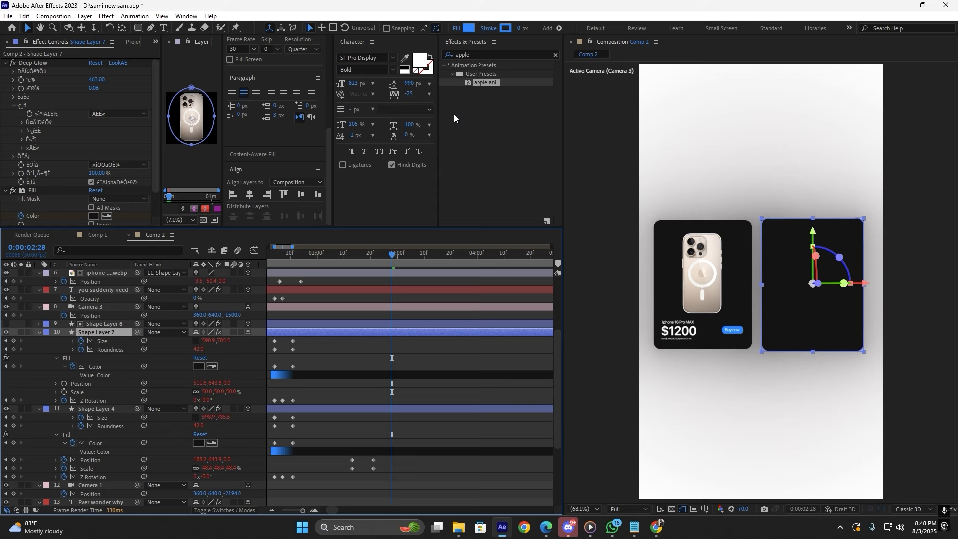
left_click(94, 215)
left_click(501, 286)
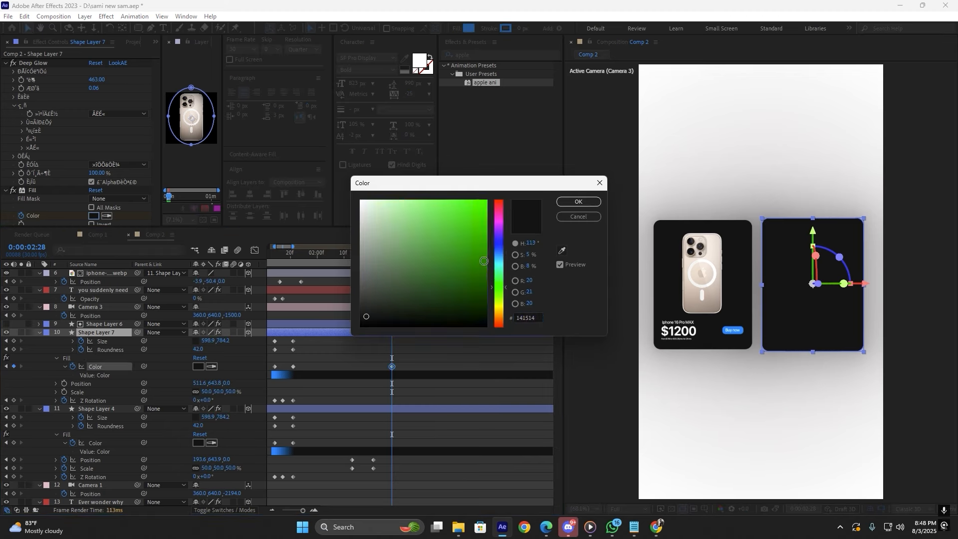
left_click_drag(476, 215, 499, 206)
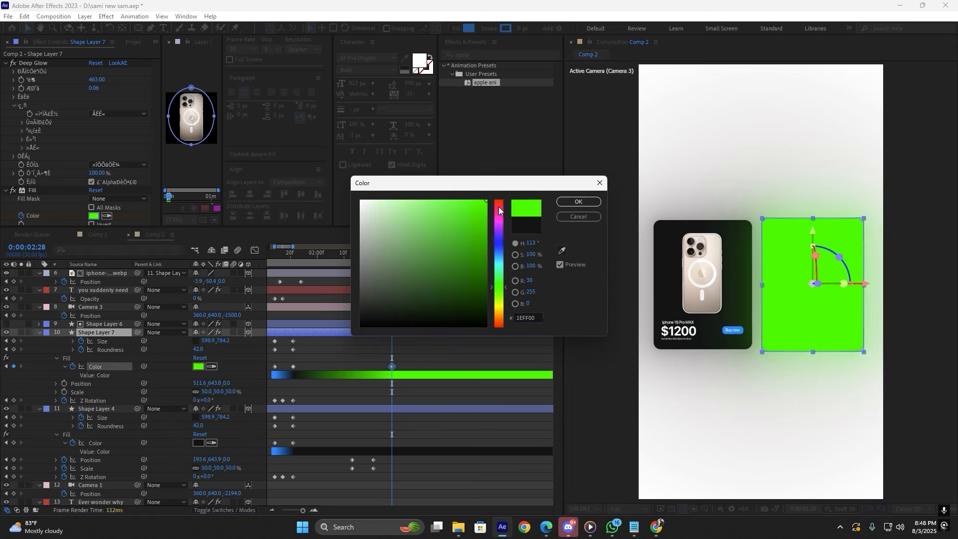
left_click(507, 288)
left_click(574, 203)
key("Delete")
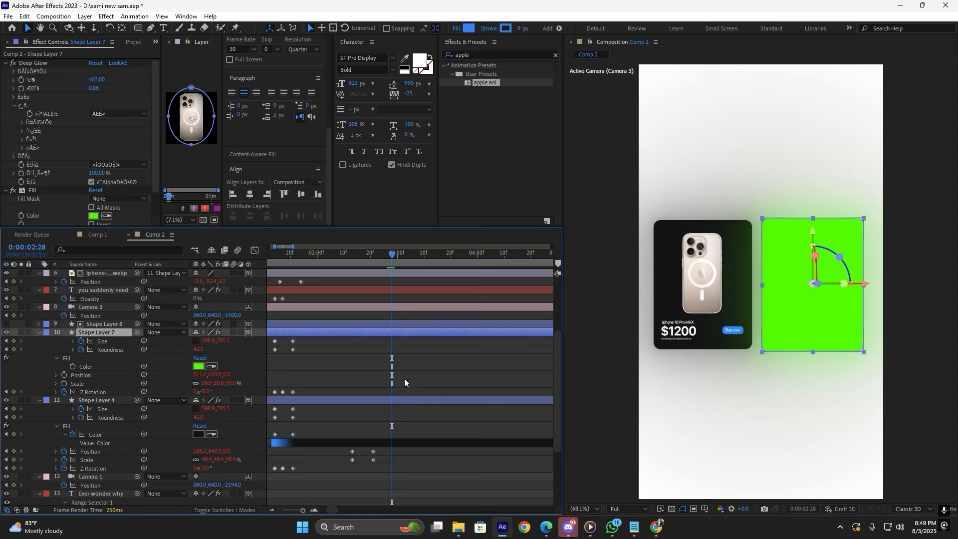
left_click(404, 380)
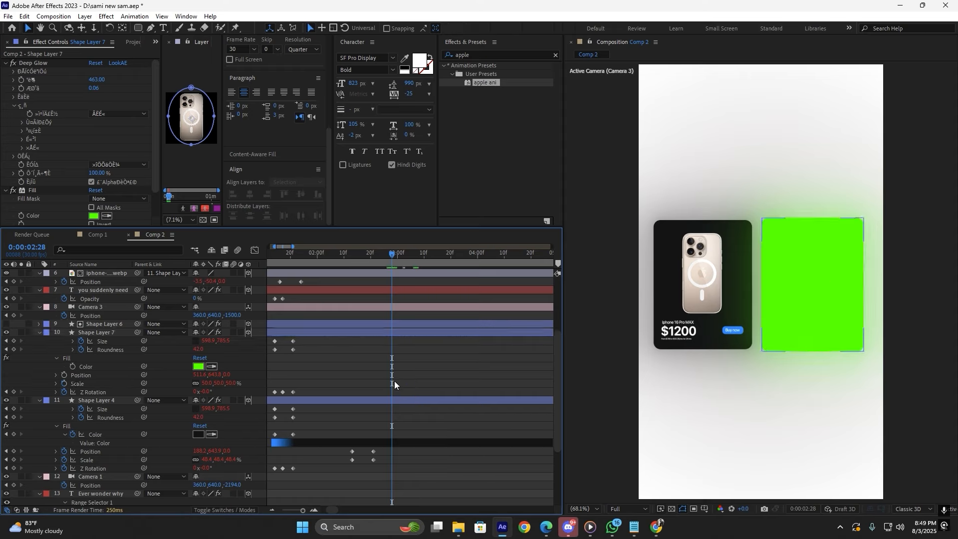
Animate Shape Layer 7's Scale from 0% at 0:00:02:28 to 50% at about 0:00:03:05.
left_click(64, 383)
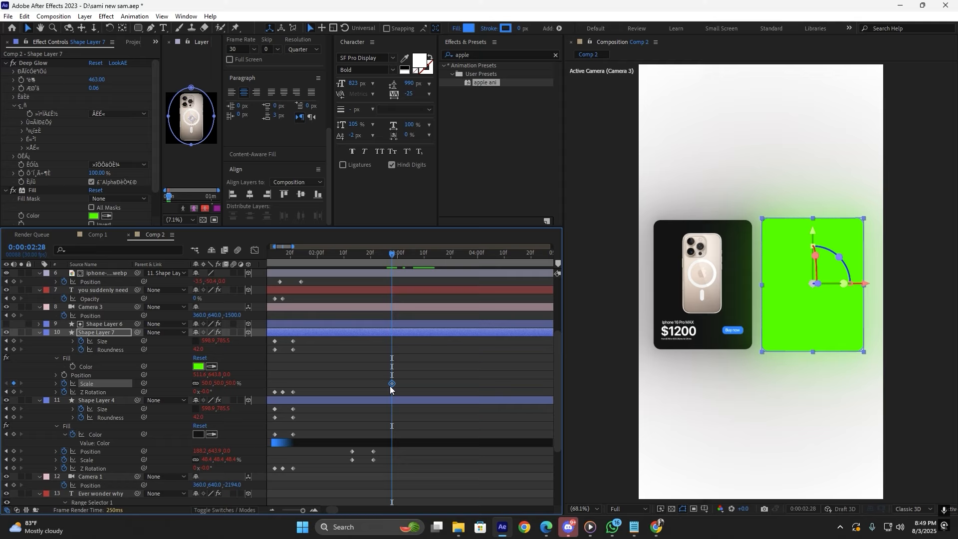
left_click_drag(398, 385, 411, 389)
left_click(206, 383)
type("0")
key("Return")
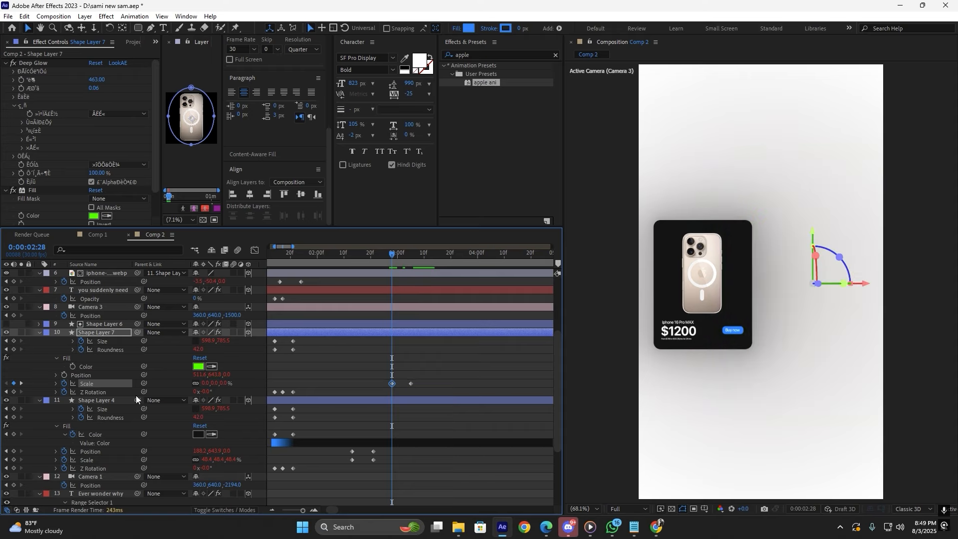
Add the saved bounce expression from Notepad to Shape Layer 7's Scale and collapse the property.
left_click(66, 384, "alt")
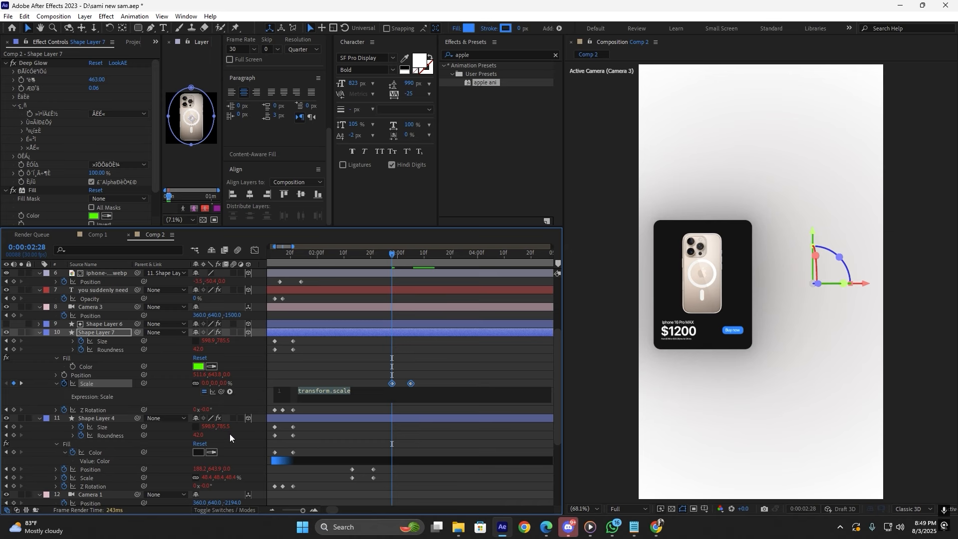
left_click(634, 527)
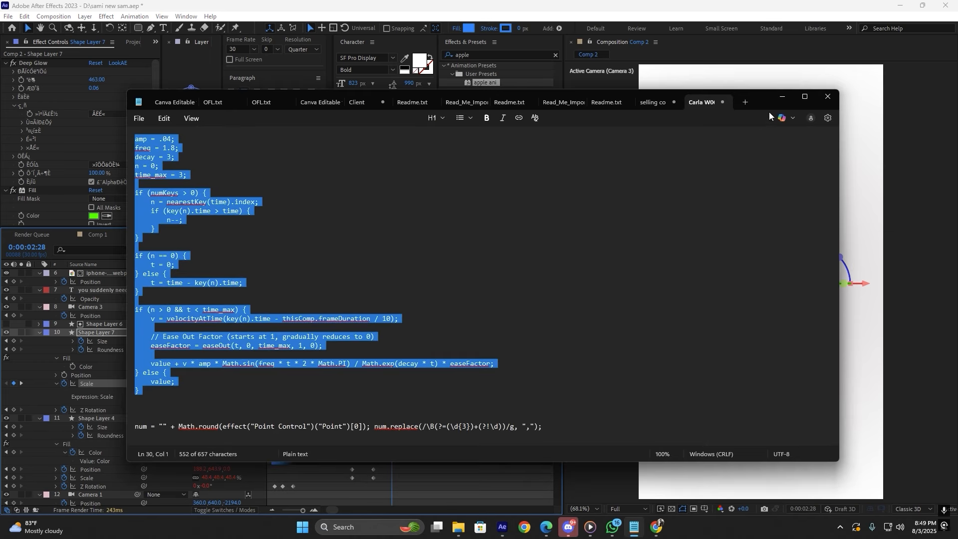
left_click(784, 97)
type("amp = .04; freq = 1.8; decay = 3; n = 0; time_max = 3;  if (numKeys > 0) {     n = nearestKey(time).index;     if (key(n).time > time) {         n--;     } }  if (n == 0) {     t = 0; } else {     t = time - key(n).time; }  if (n > 0 && t < time_max) {     v = velocityAtTime(key(n).time - thisComp.frameDuration / 10);      // Ease Out Factor (starts at 1, gradually reduces to 0)     easeFactor = easeOut(t, 0, time_max, 1, 0);      value + v * amp * Math.sin(freq * t * 2 * Math.PI) / Math.exp(decay * t) * easeFactor; } else {     value; }")
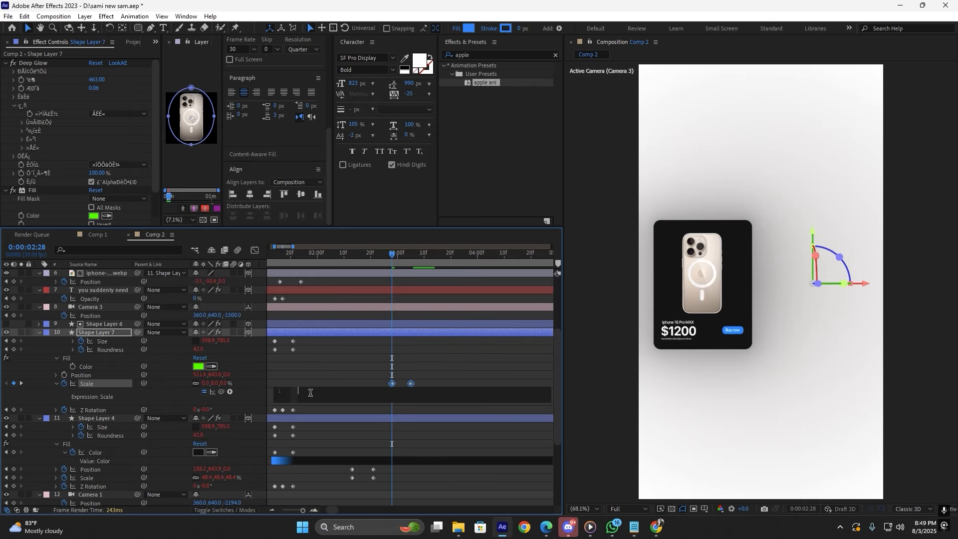
left_click(55, 382)
left_click(403, 369)
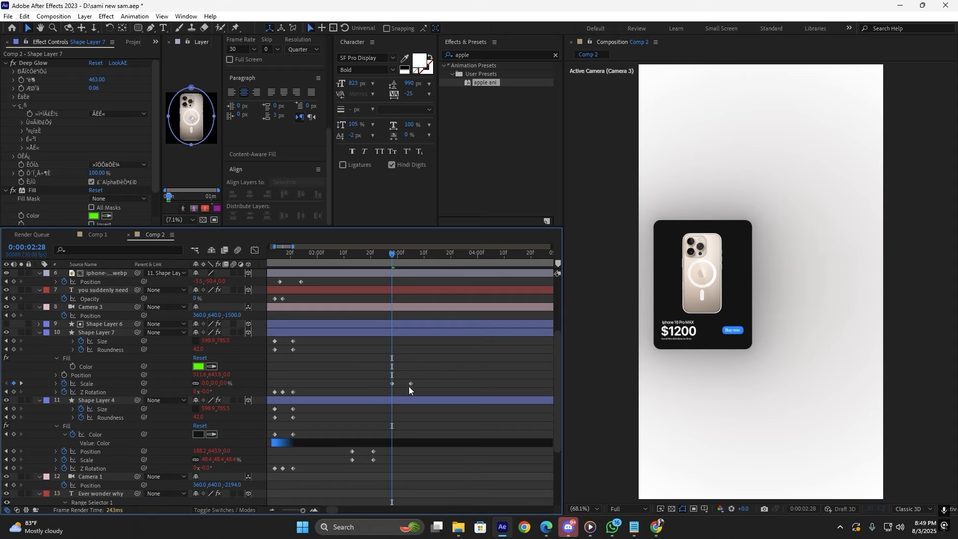
Move Shape Layer 7's last Scale keyframe slightly later, shift the layer earlier so scaling starts at about 0:00:02:22, and preview.
left_click_drag(410, 384, 415, 384)
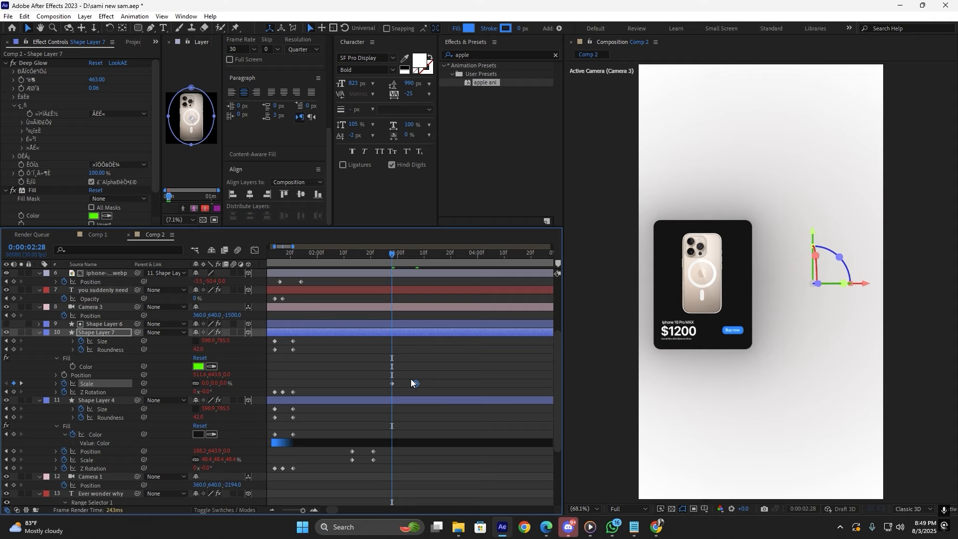
left_click_drag(408, 331, 390, 335)
left_click(339, 254)
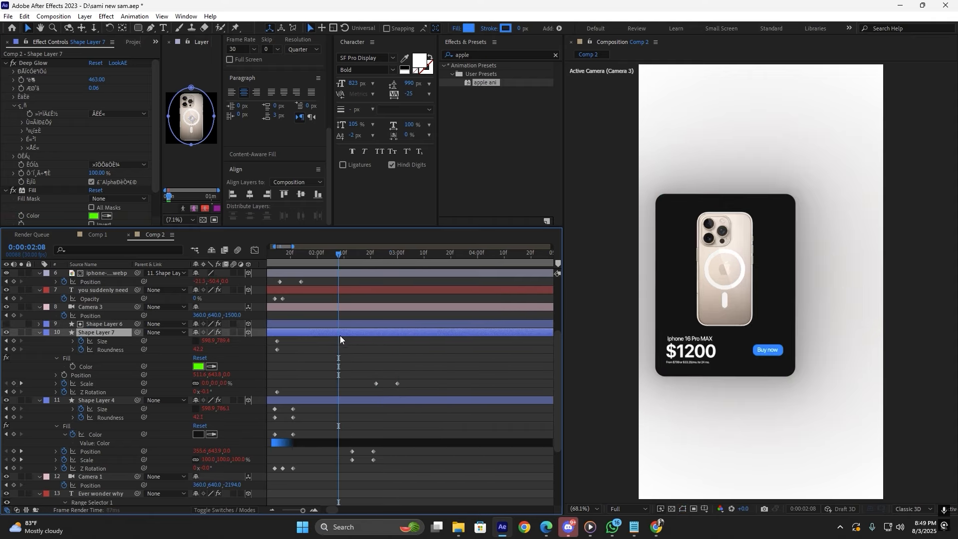
key("space")
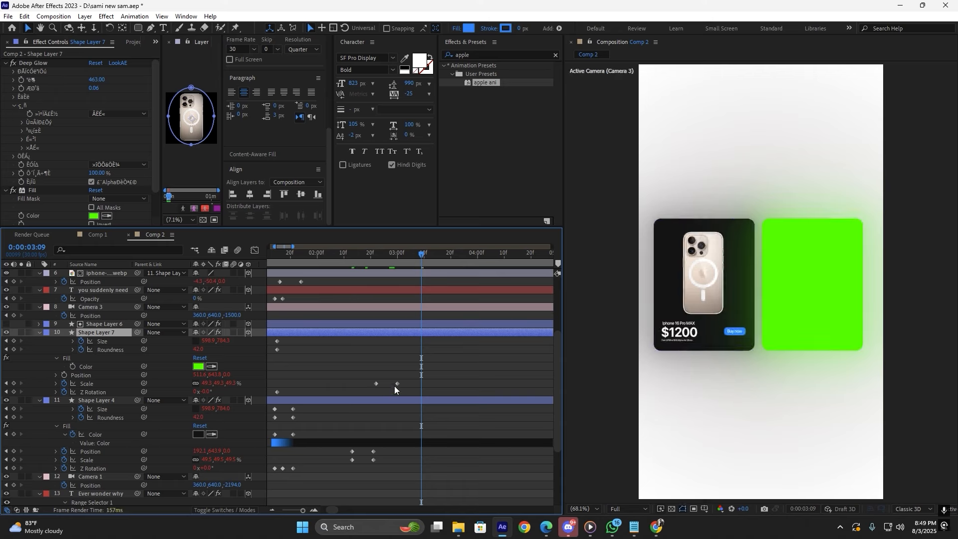
Shift Shape Layer 7 two frames later so its scaling starts at about 0:00:02:24, and preview both cards.
left_click_drag(401, 330, 407, 330)
left_click_drag(426, 254, 342, 309)
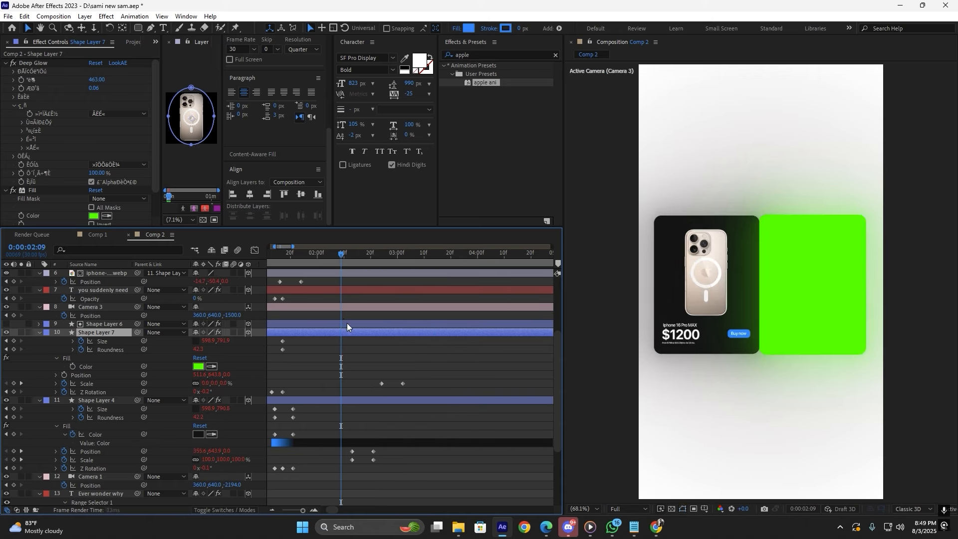
key("space")
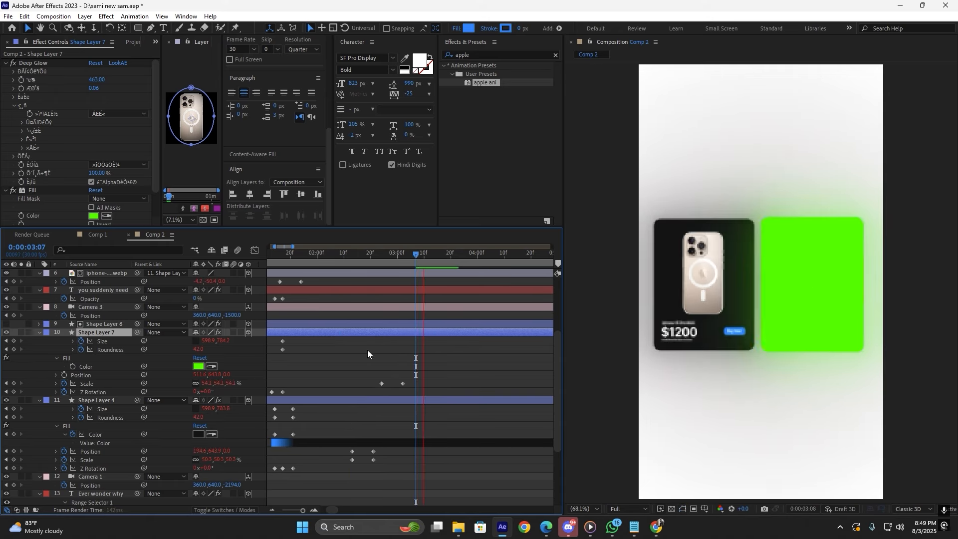
Move Shape Layer 7's last Scale keyframe one frame later, and shift Shape Layer 4's Position and Scale keyframes three frames and Shape Layer 7 four frames earlier.
left_click_drag(403, 383, 405, 384)
left_click_drag(345, 449, 366, 452)
left_click(388, 333)
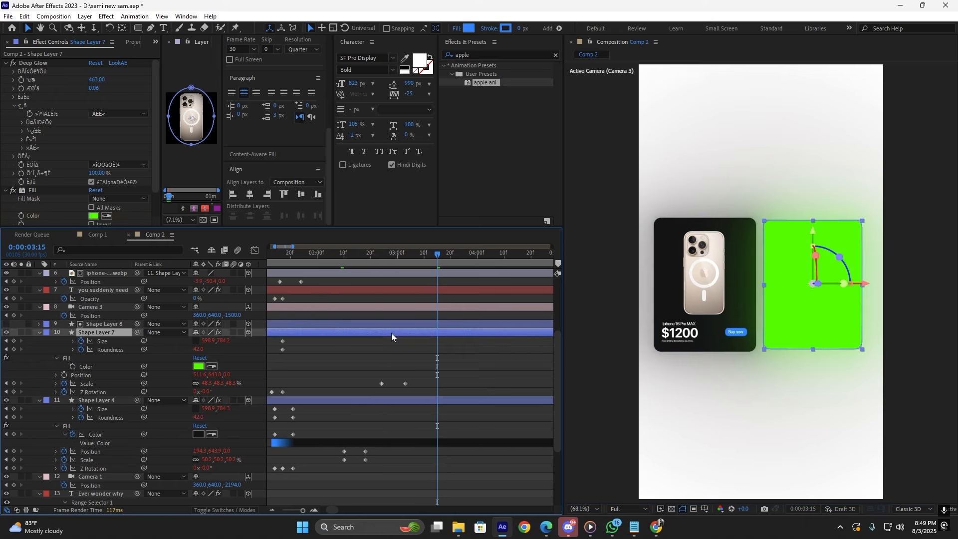
left_click_drag(391, 333, 384, 333)
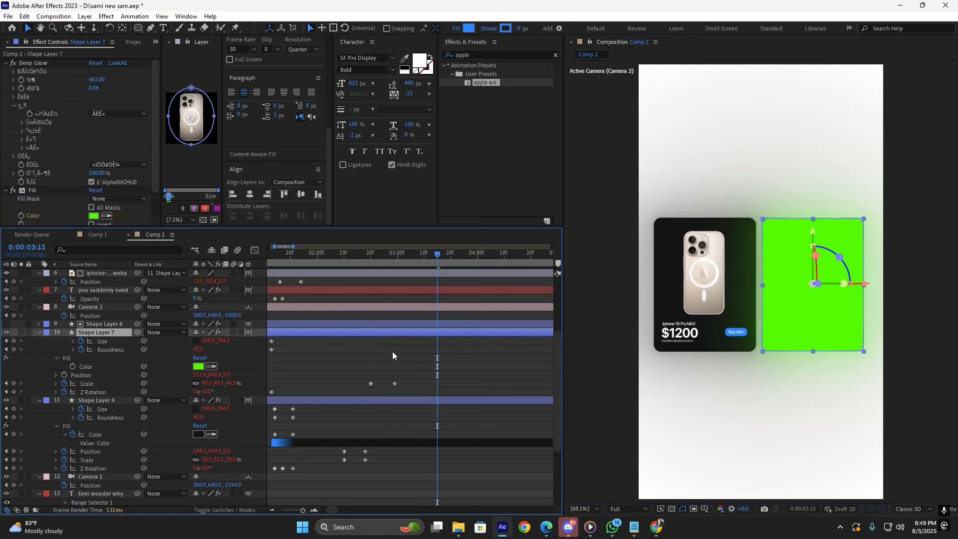
Preview the retimed motion of both cards from about 0:00:01:23 and save the project.
left_click_drag(414, 259, 299, 298)
key("space")
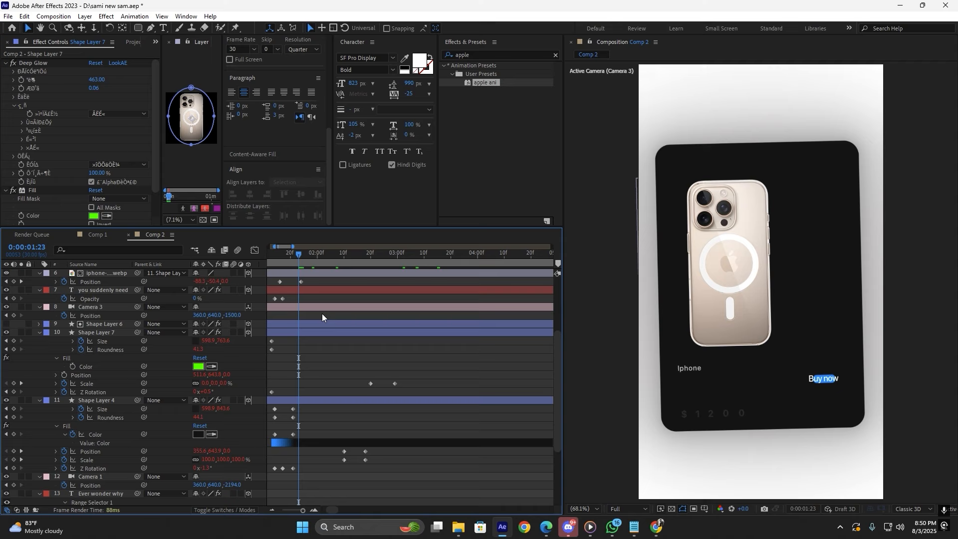
key("space")
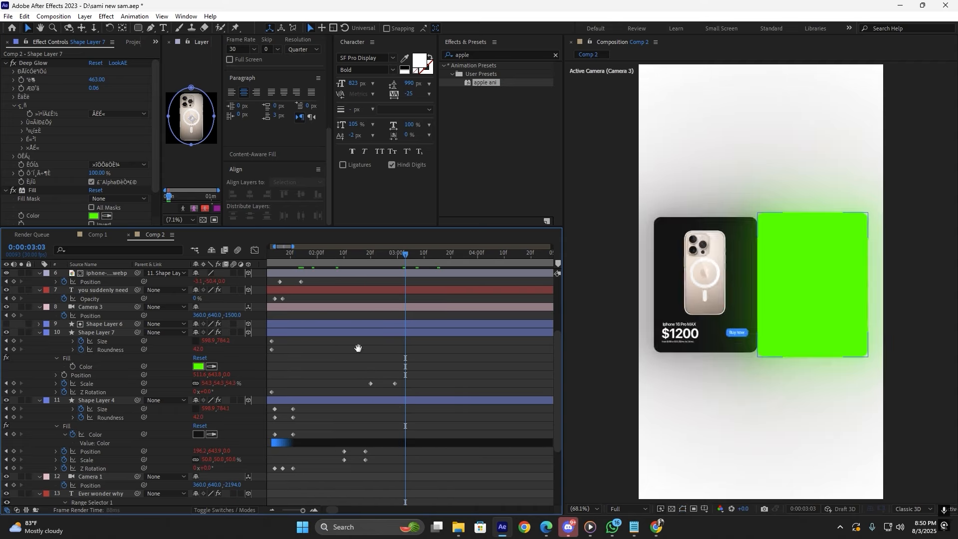
key("space")
key("space")
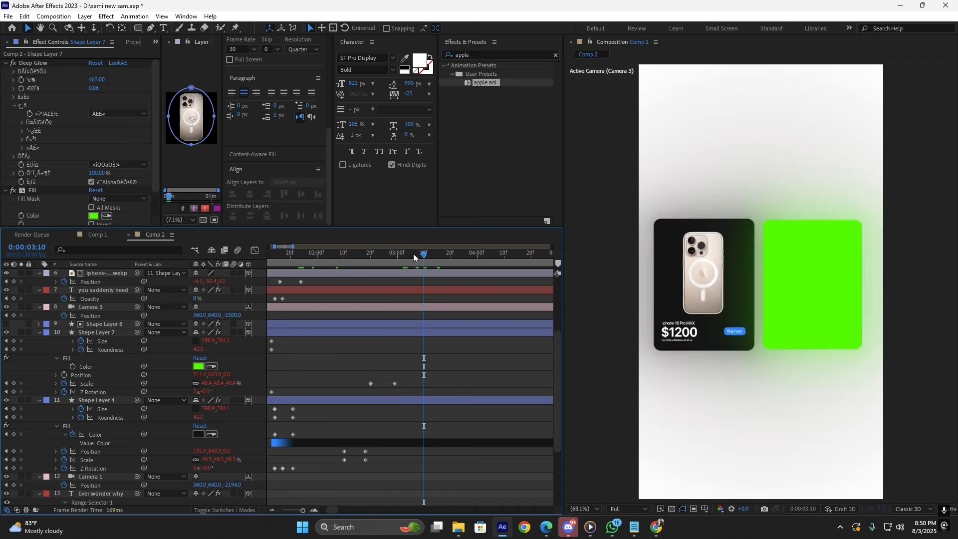
left_click(424, 370)
key("ctrl+s")
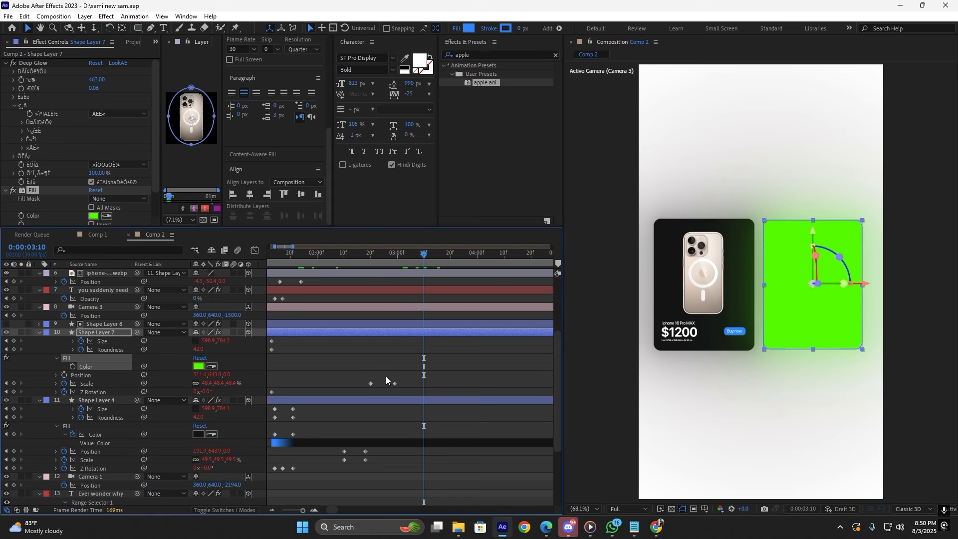
left_click(377, 353)
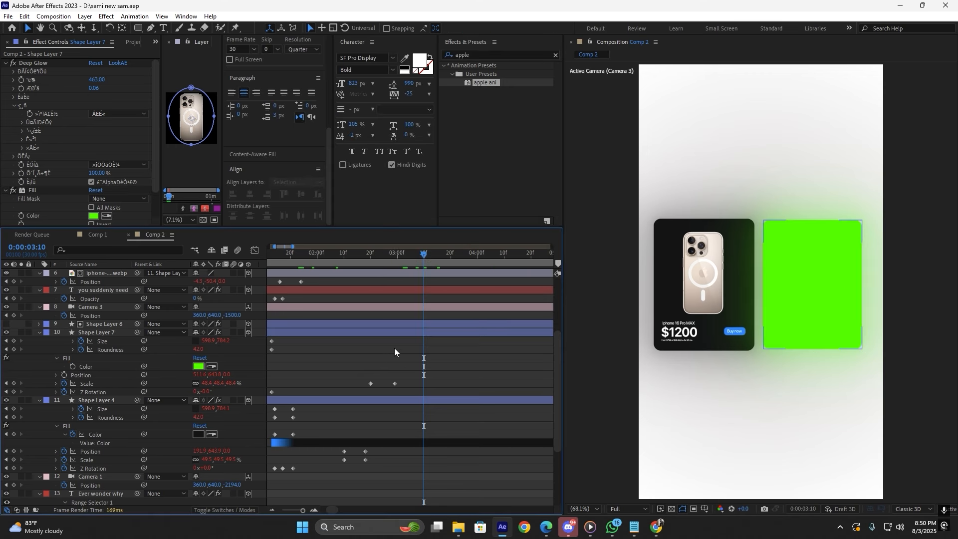
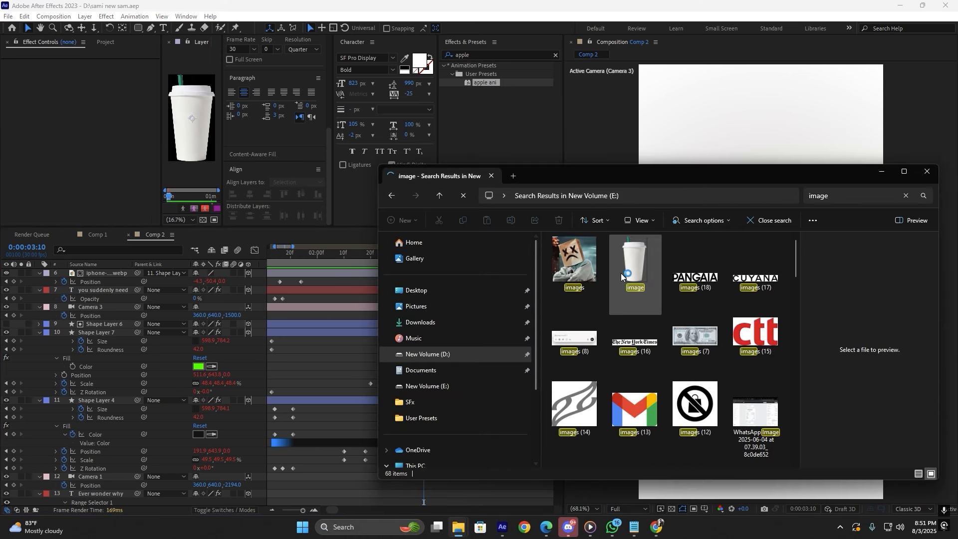
Add the white cup picture image.png from File Explorer to Comp 2, scale it to 28%, and place it over the green card.
left_click_drag(621, 274, 220, 387)
key("s")
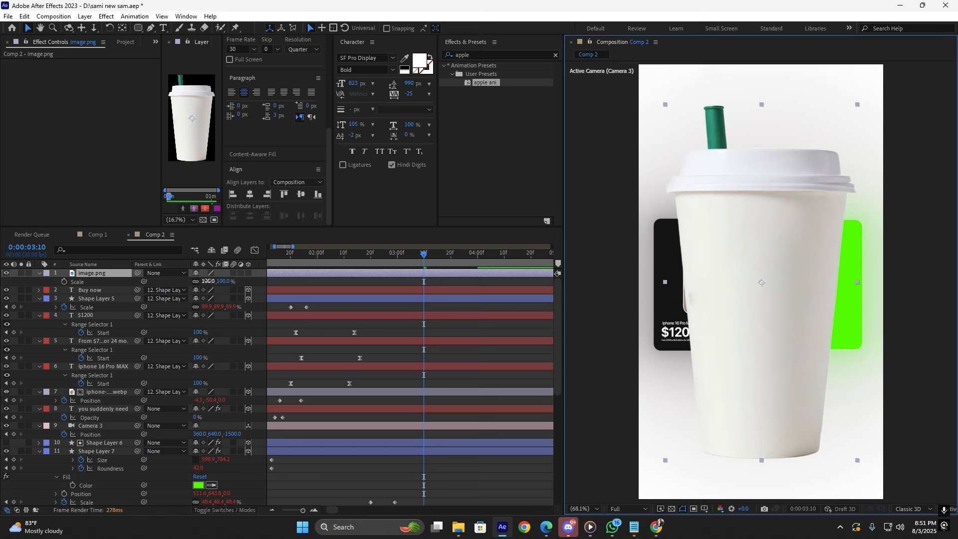
left_click_drag(208, 281, 175, 283)
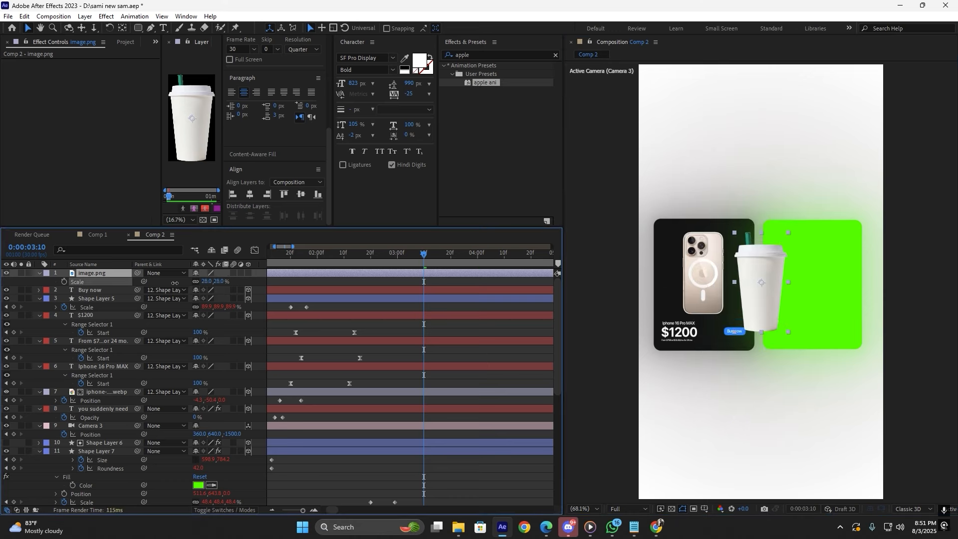
left_click_drag(749, 289, 805, 286)
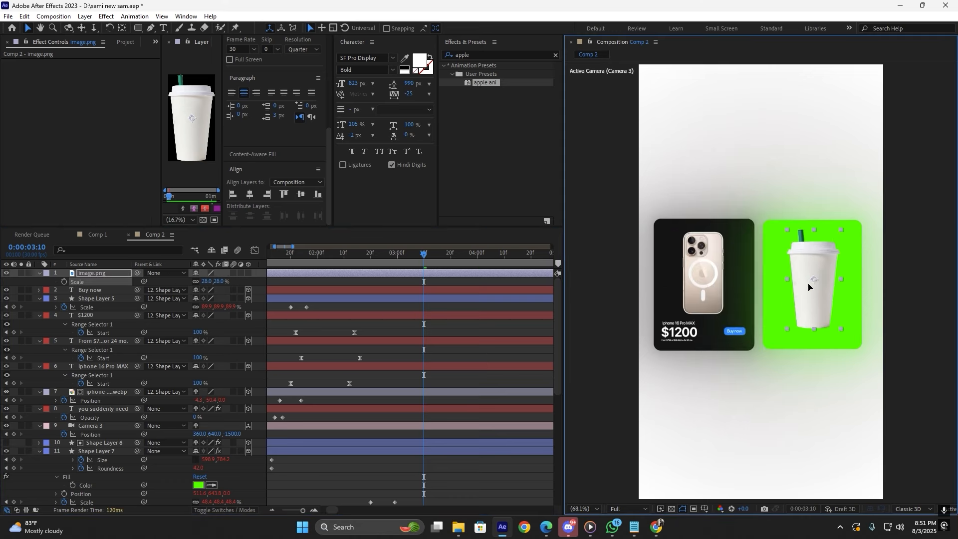
Reduce the glow strength of Shape Layer 7's Deep Glow effect to 0.04.
left_click(773, 232)
left_click(102, 87)
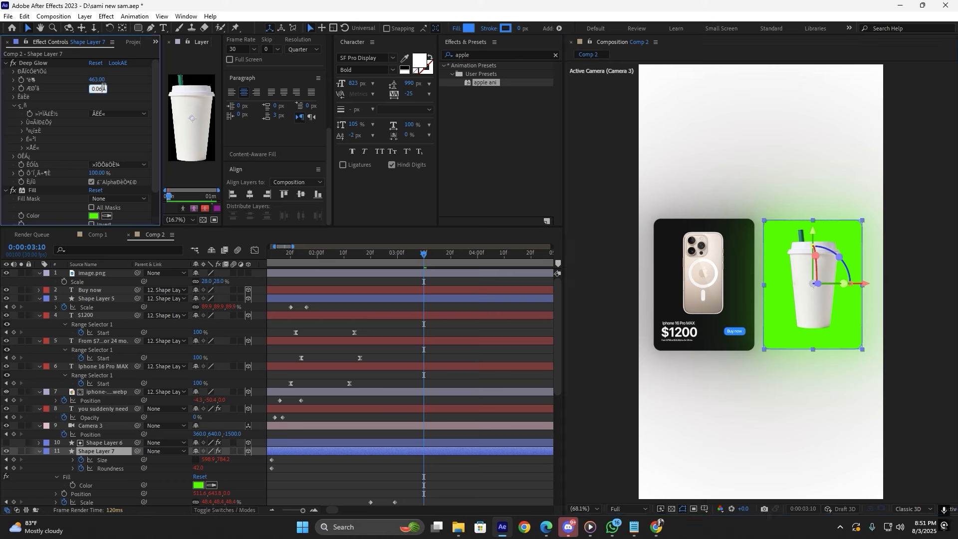
left_click(427, 299)
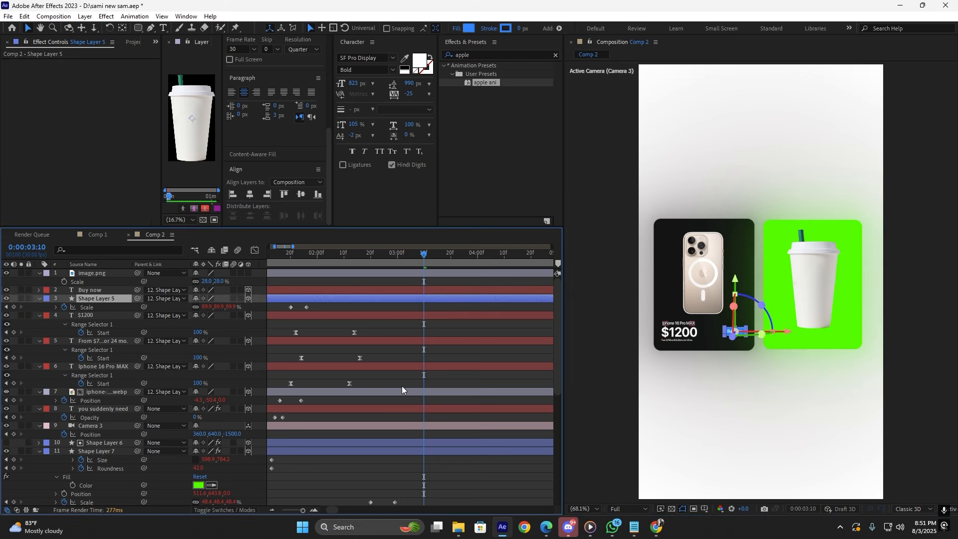
left_click(419, 451)
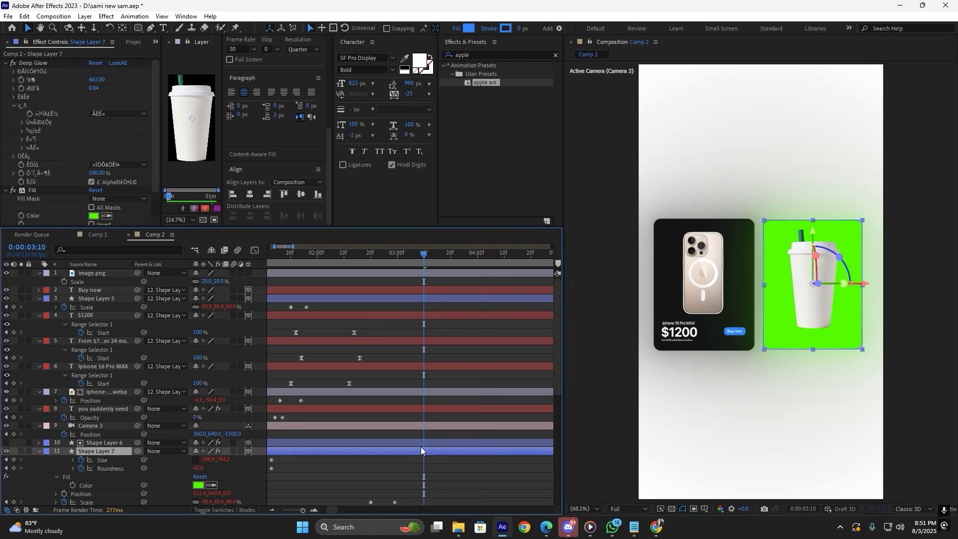
scroll(421, 445, "down", 1)
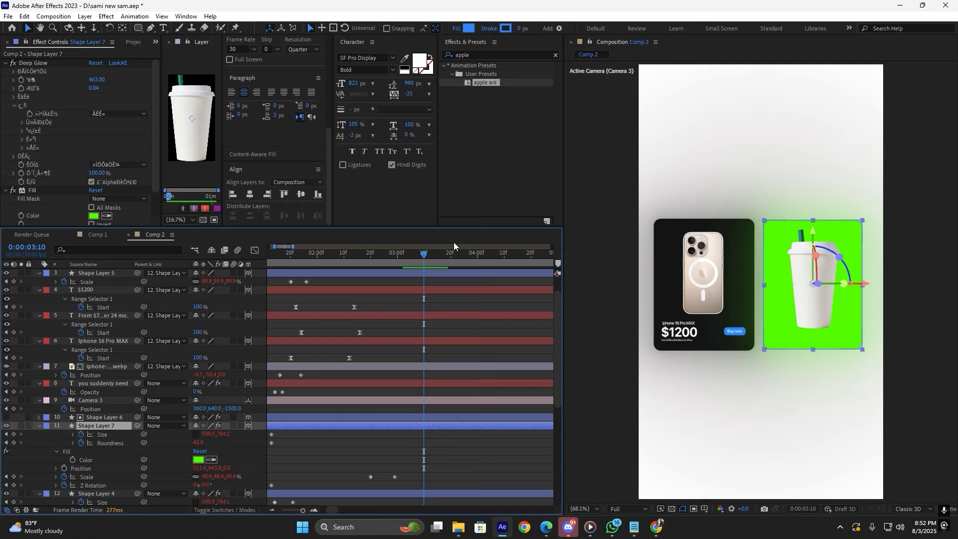
Compare the glow settings of Shape Layers 6 and 4, and change Shape Layer 7's Fill to a slightly darker green.
left_click(412, 416)
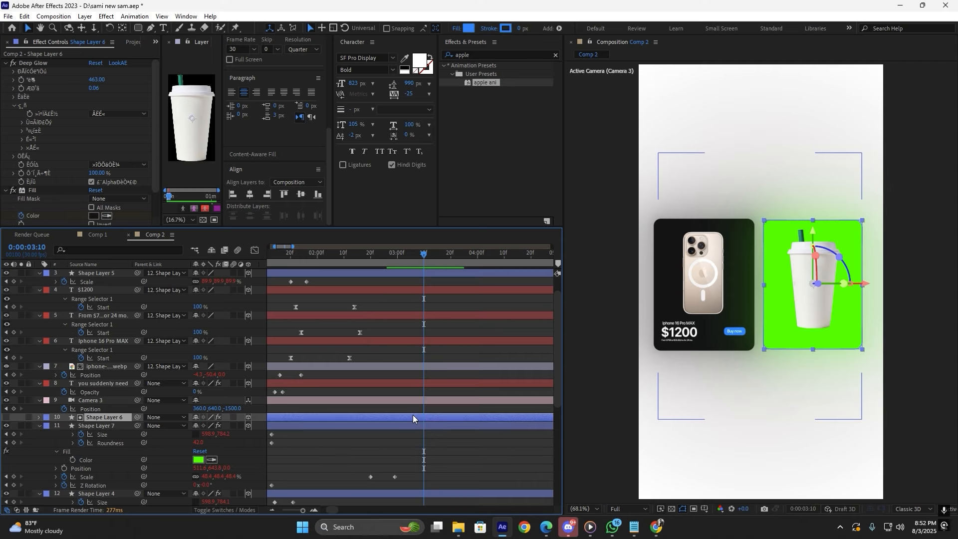
scroll(421, 439, "down", 2)
left_click(421, 442)
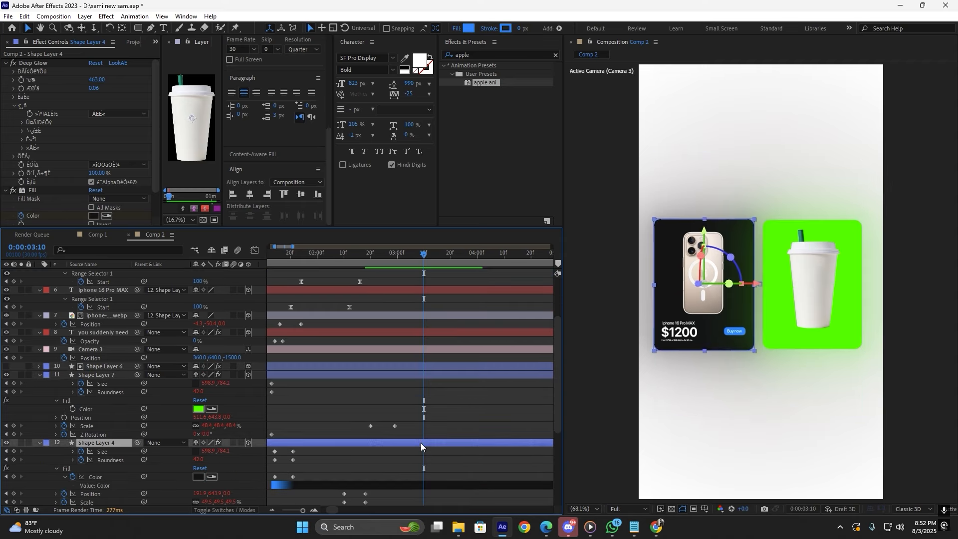
left_click(432, 376)
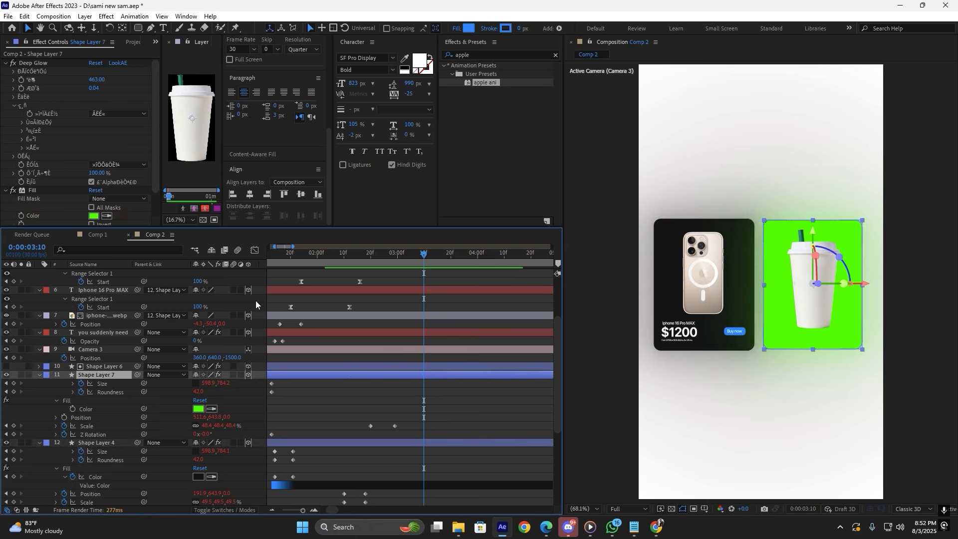
left_click(93, 215)
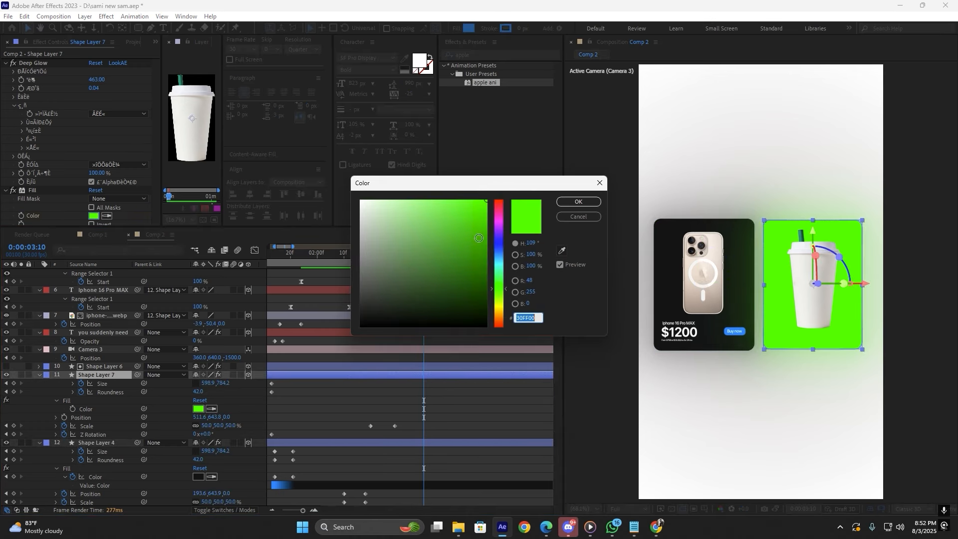
left_click_drag(478, 238, 480, 213)
left_click(579, 201)
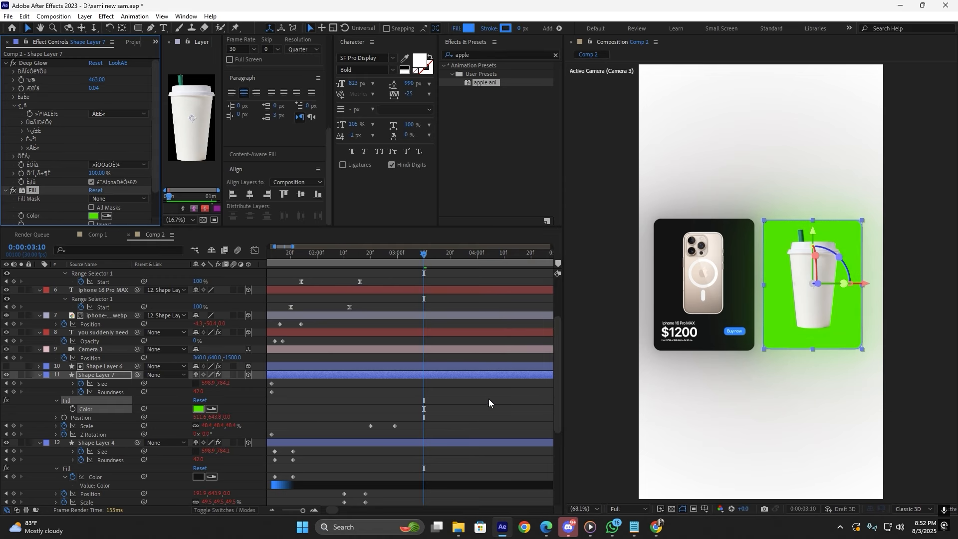
Set the cup image's Scale to 25%.
left_click(799, 273)
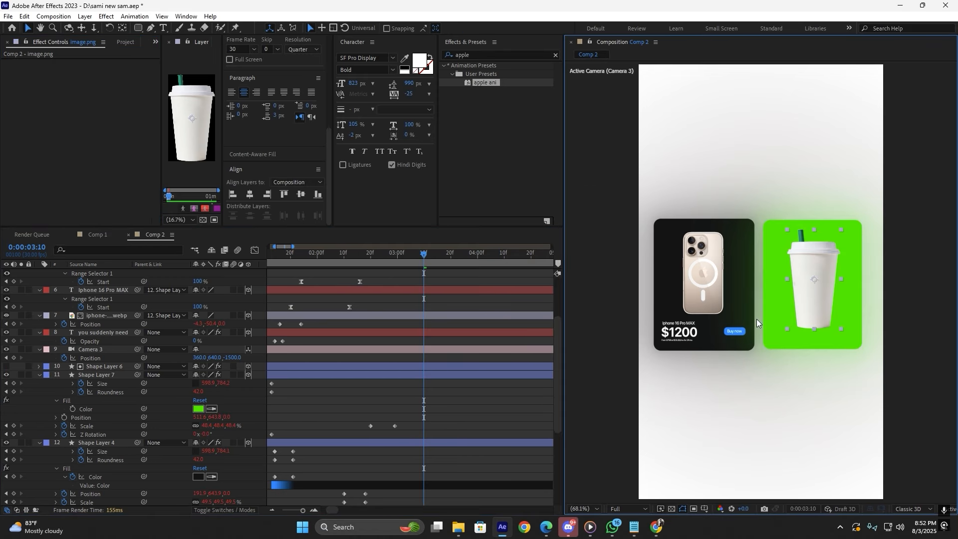
scroll(359, 333, "up", 4)
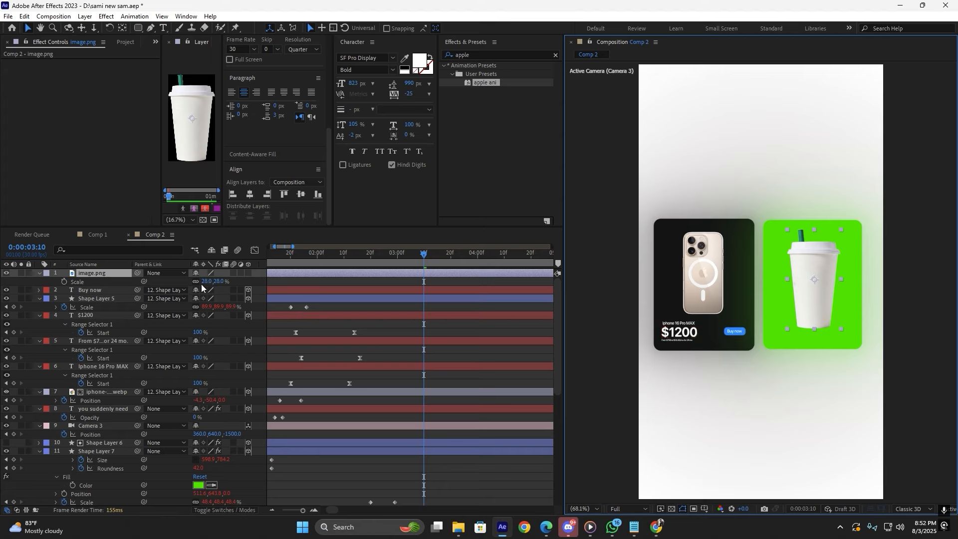
left_click(206, 281)
type("25")
key("Return")
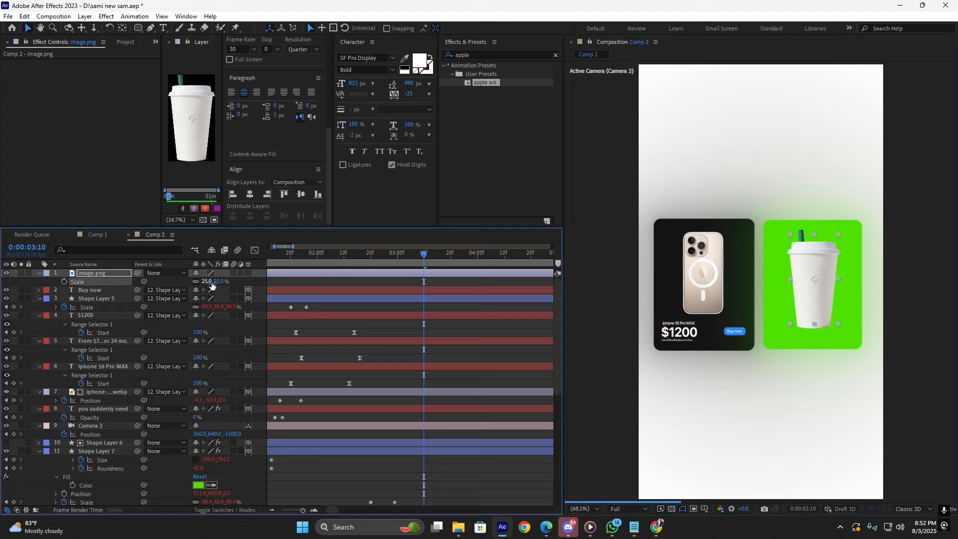
Try the cup image's Scale at 26% and undo it.
left_click(209, 282)
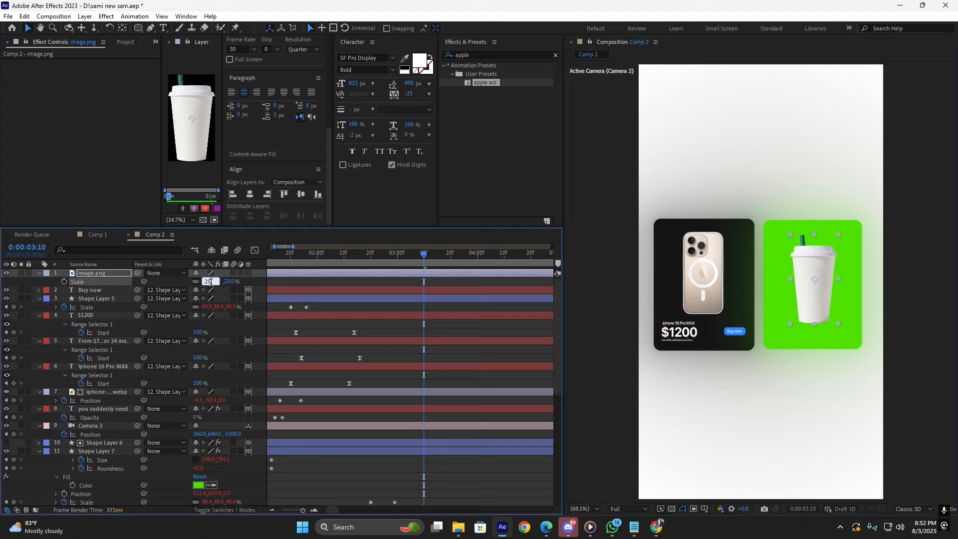
type("26")
key("Return")
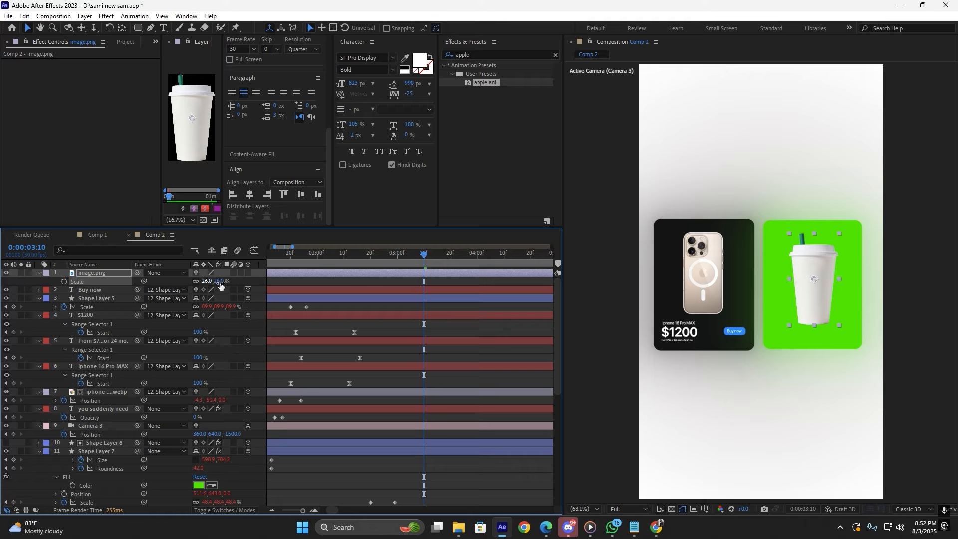
left_click(816, 294)
key("ctrl+z")
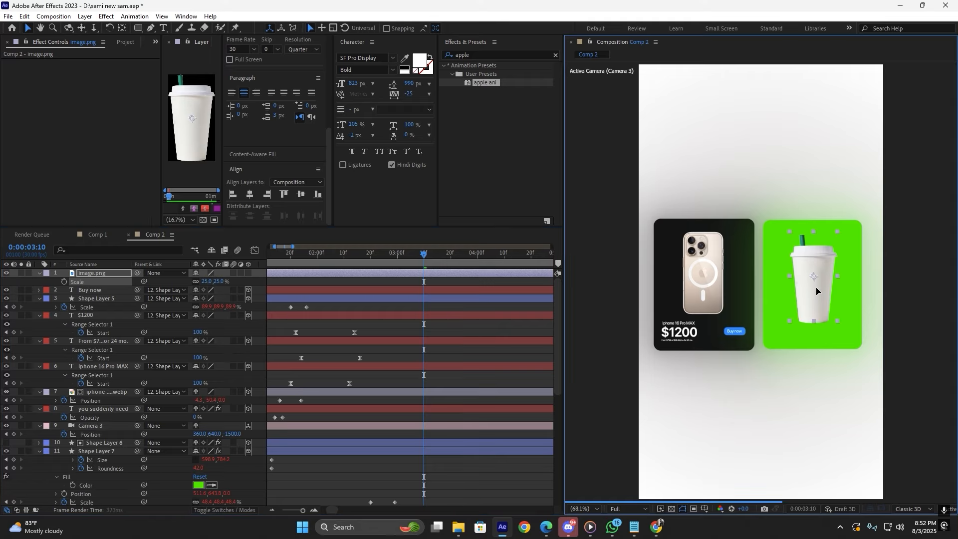
Nudge the cup image slightly up and left within the green card and deselect it.
left_click_drag(816, 290, 815, 291)
left_click(537, 285)
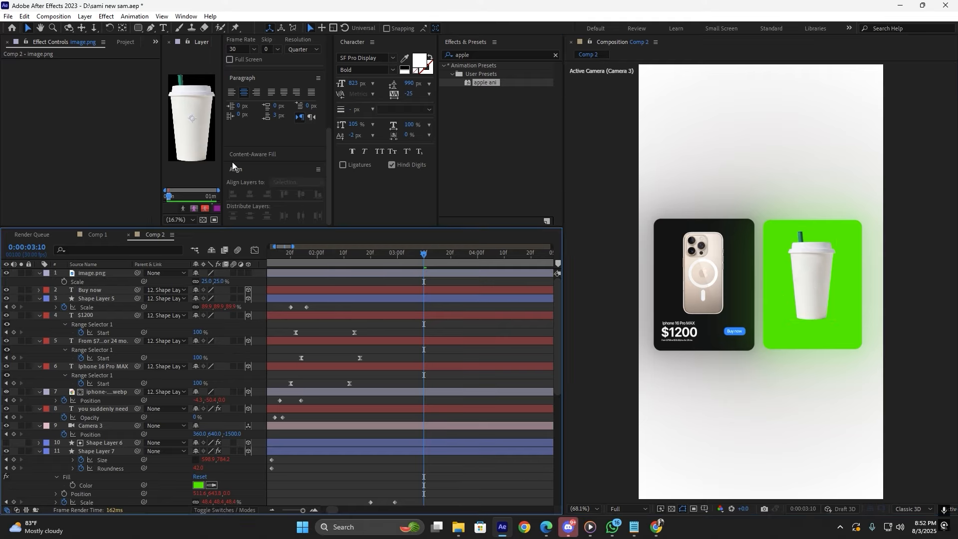
Duplicate the $1200 and Iphone 16 Pro MAX text layers and place the copies along the lower part of the green card.
left_click(679, 325)
left_click(678, 335, "shift")
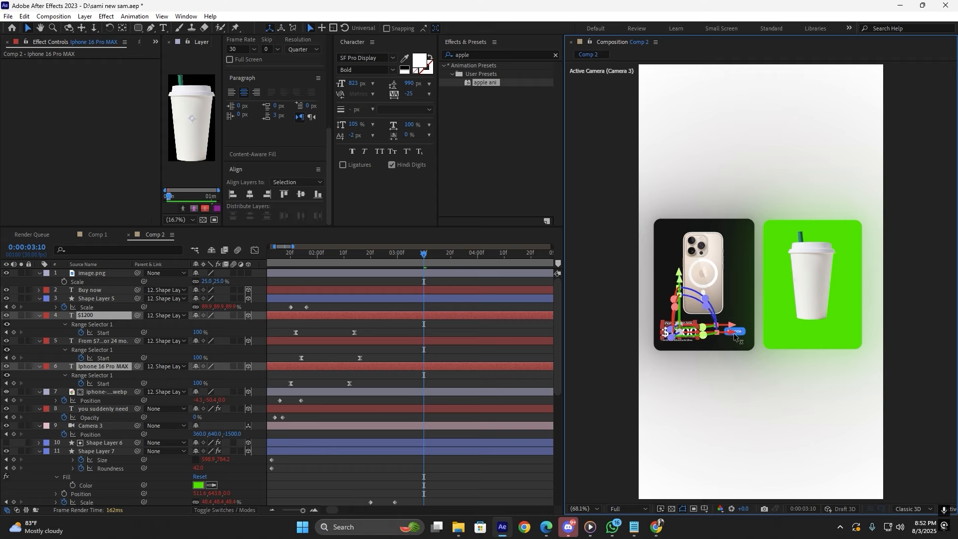
key("ctrl+d")
left_click_drag(733, 333, 844, 341)
Shrink the cup image to 24% so it clears the text on the green card.
left_click(808, 264)
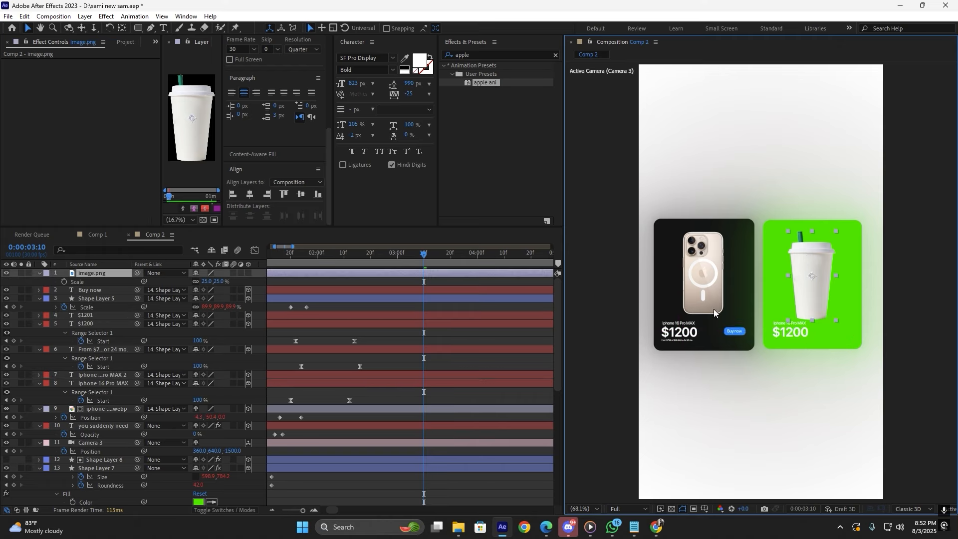
left_click(209, 283)
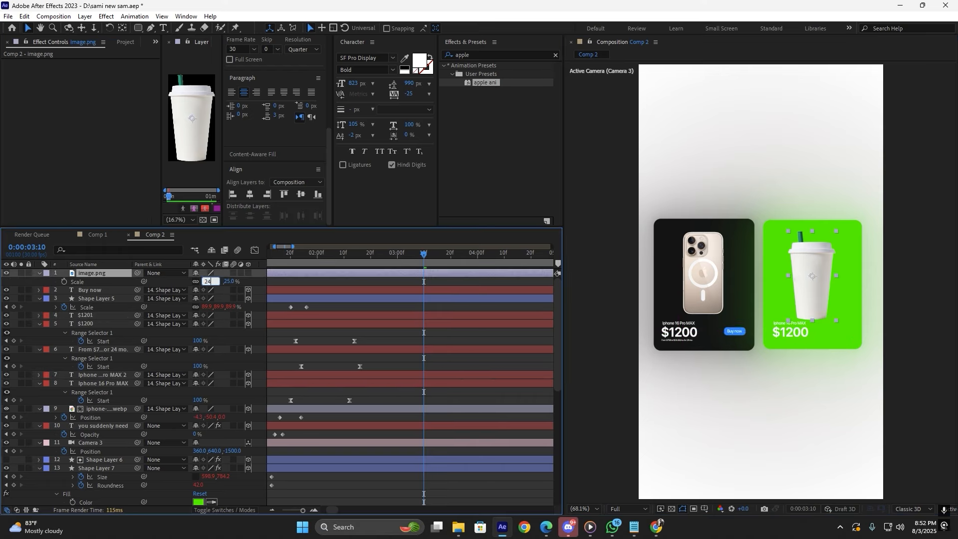
type("24")
key("Return")
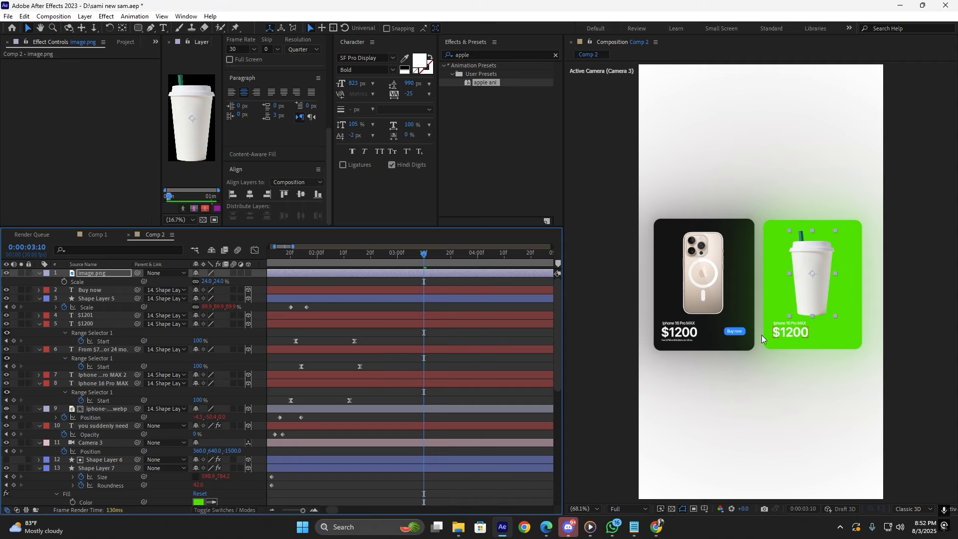
Duplicate the Buy now text and its Shape Layer 5 button, and move the copies to the green card's lower right corner.
left_click(741, 333)
left_click(439, 290, "ctrl")
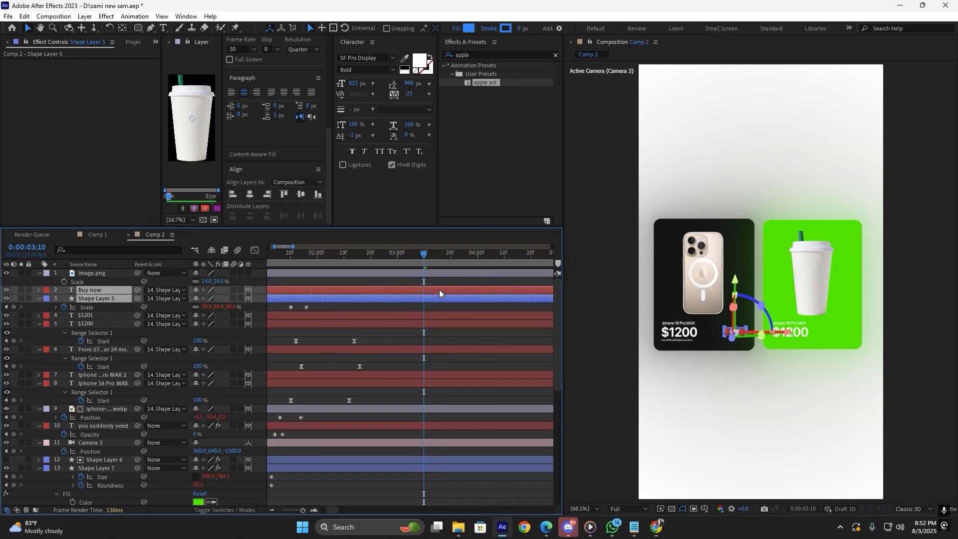
key("ctrl+d")
left_click_drag(788, 333, 896, 343)
left_click(462, 356)
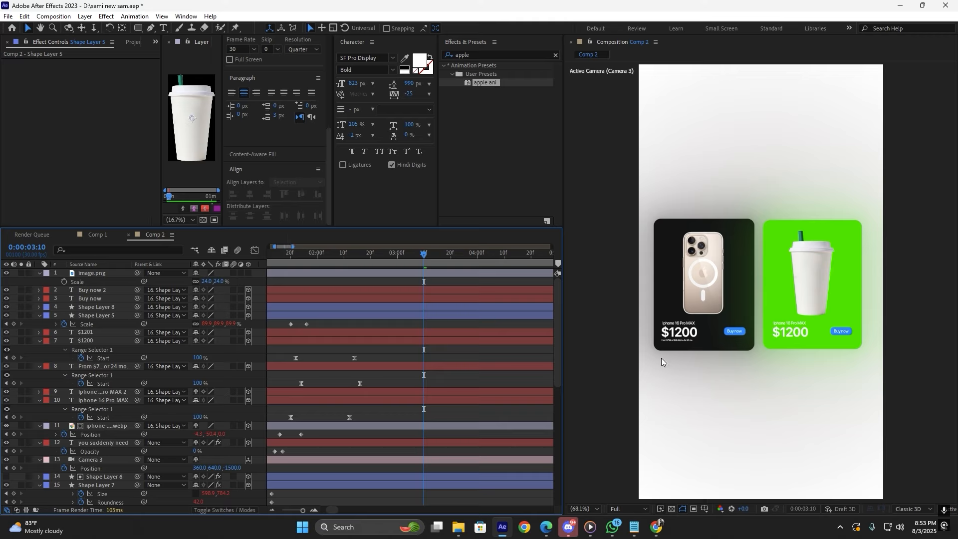
Parent the cup image, Buy now 2, Shape Layer 8, $1201 and Iphone 16 Pro MAX 2 layers to Shape Layer 7.
left_click_drag(426, 255, 459, 257)
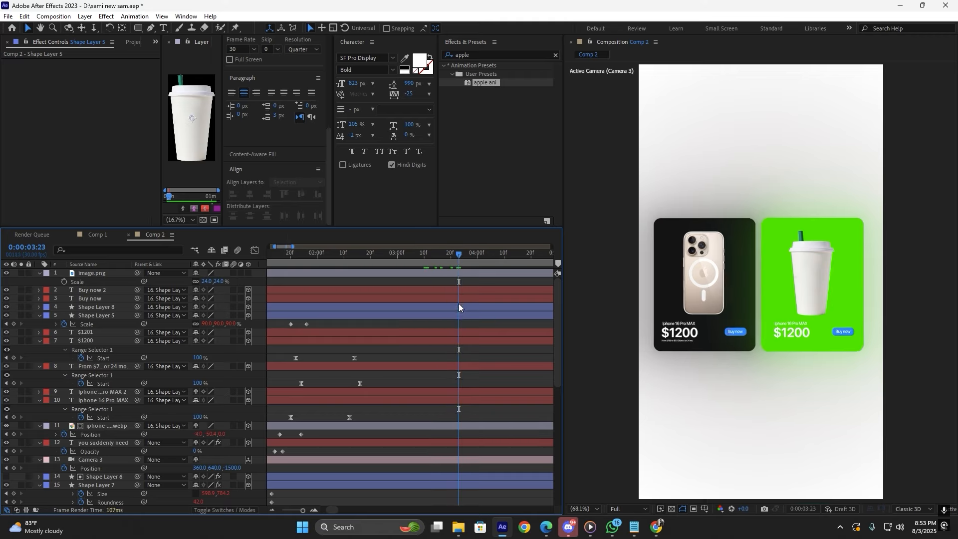
left_click(801, 277)
key("minus")
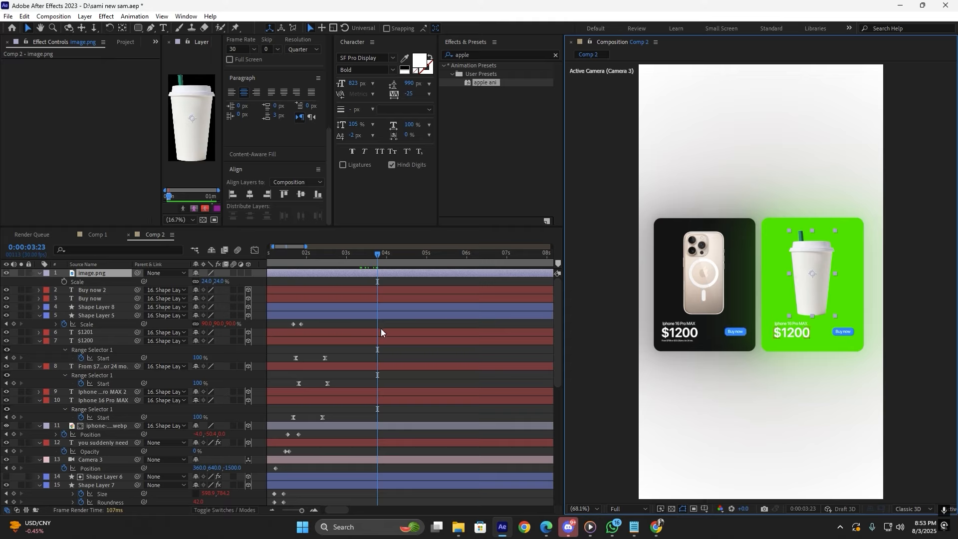
left_click(100, 290, "ctrl")
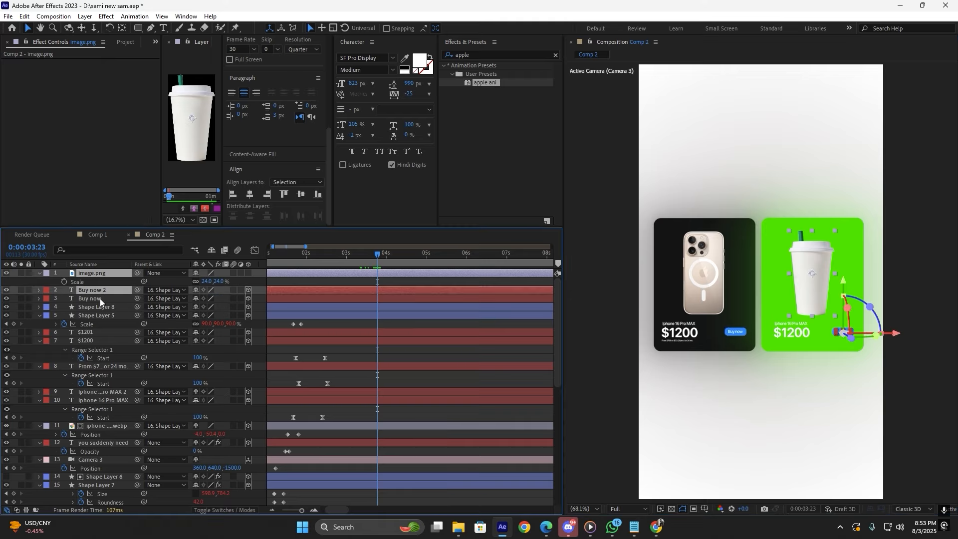
left_click(101, 307, "ctrl")
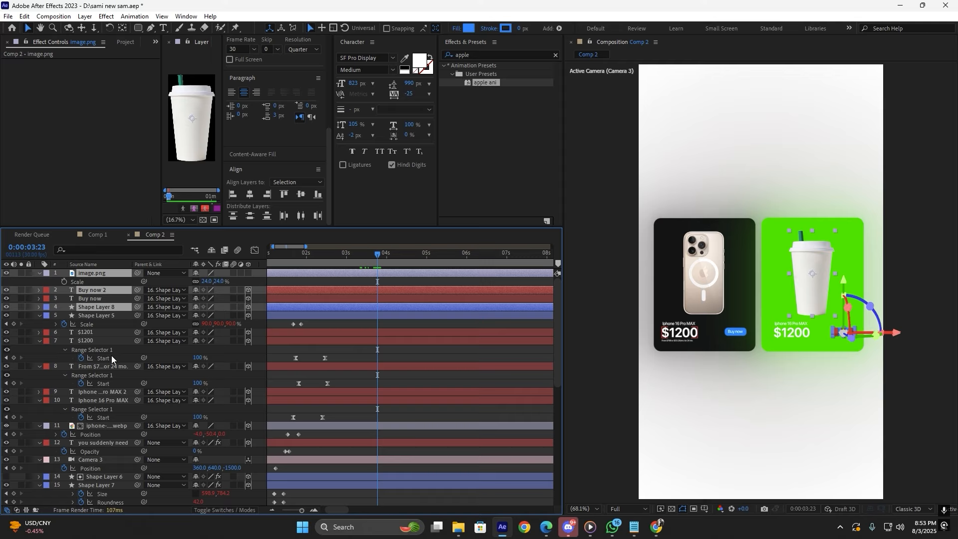
left_click(95, 332, "ctrl")
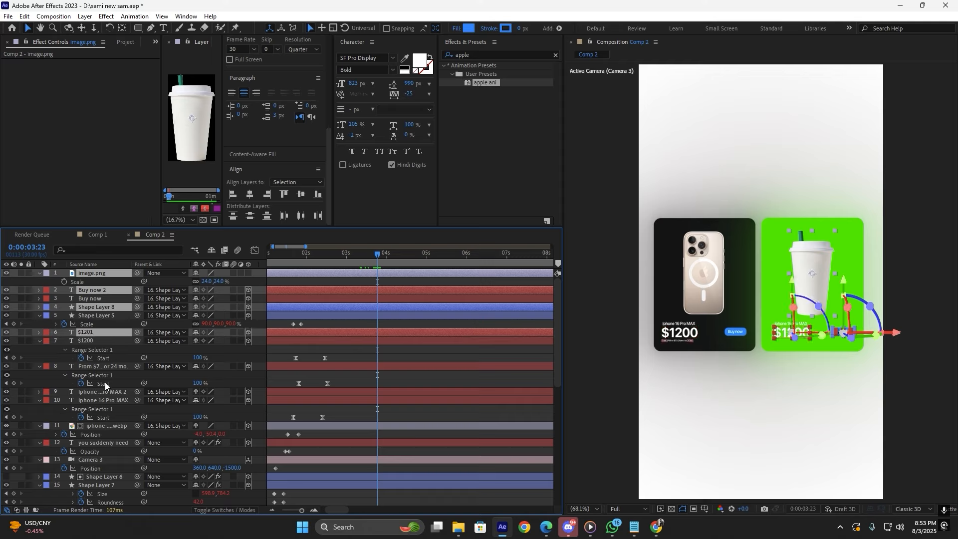
left_click(106, 392, "ctrl")
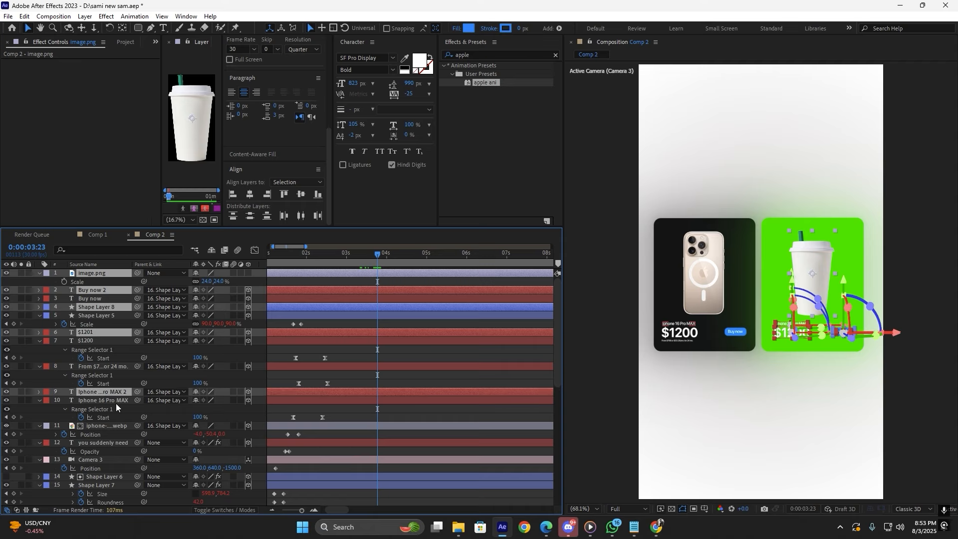
scroll(116, 403, "down", 1)
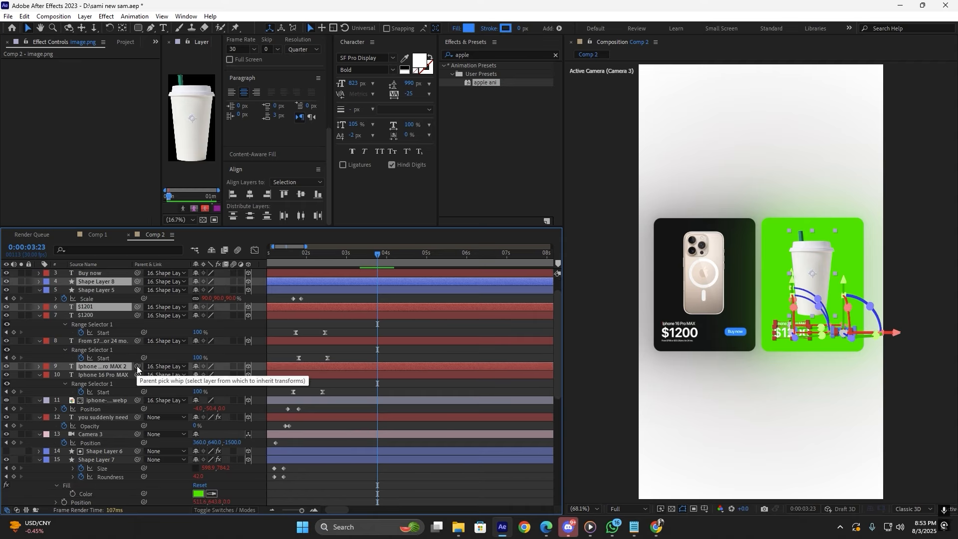
left_click_drag(136, 366, 110, 459)
left_click(343, 460)
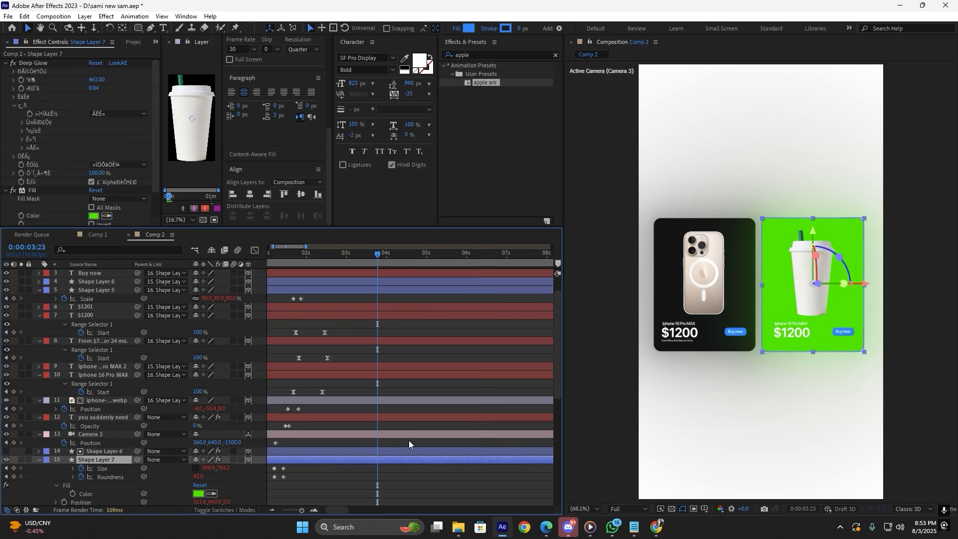
At 0:00:04:08, shift the green card's Iphone 16 Pro MAX and $1200 texts slightly left together.
scroll(409, 434, "up", 1)
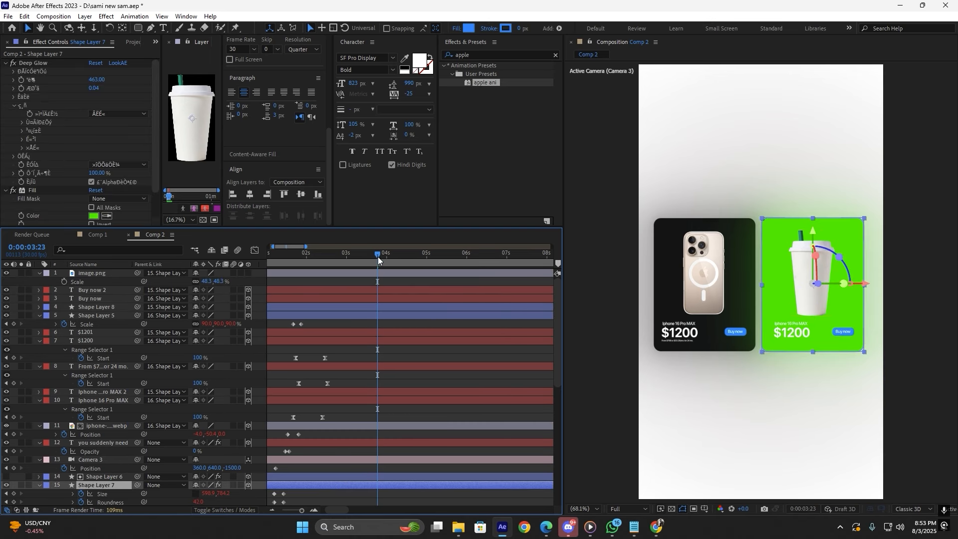
left_click_drag(378, 256, 399, 260)
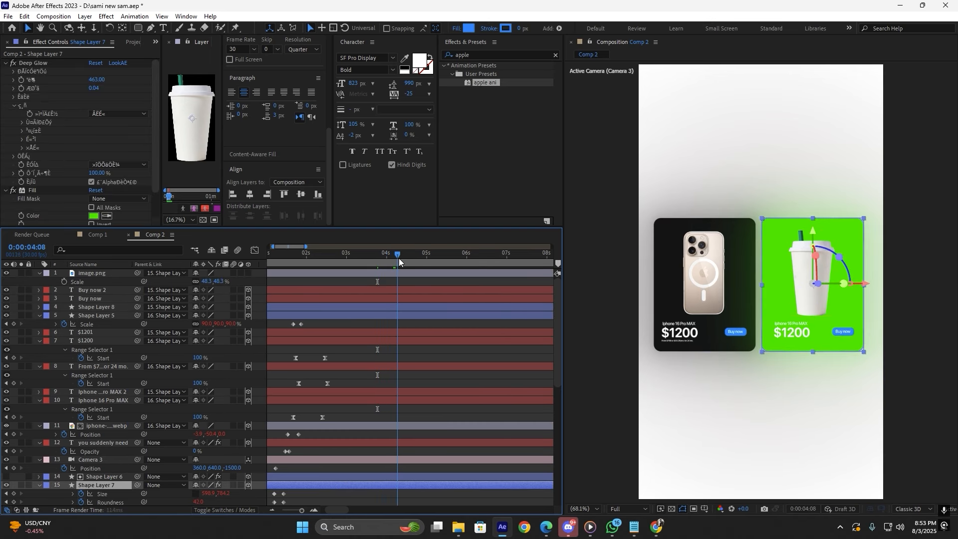
left_click(439, 282)
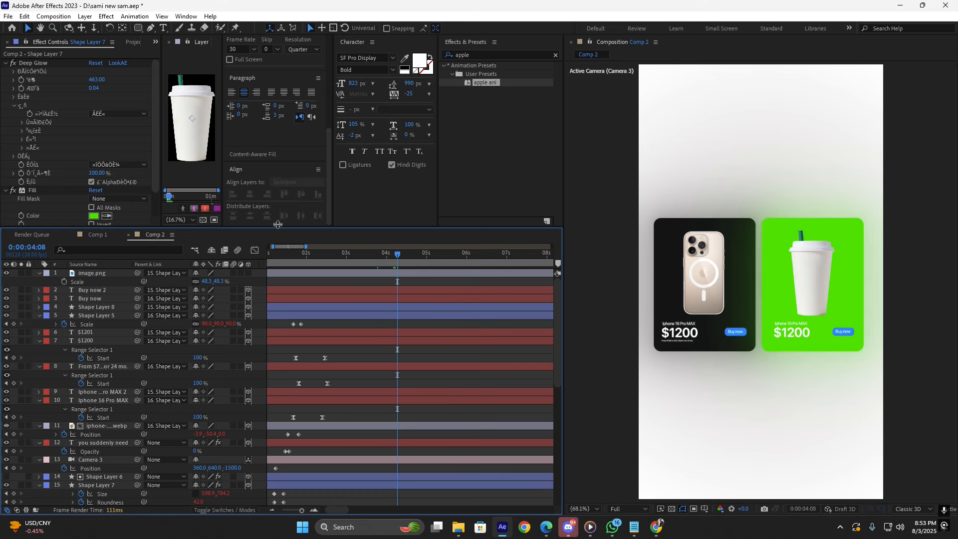
left_click(794, 324)
left_click(795, 333, "shift")
left_click_drag(849, 331, 843, 333)
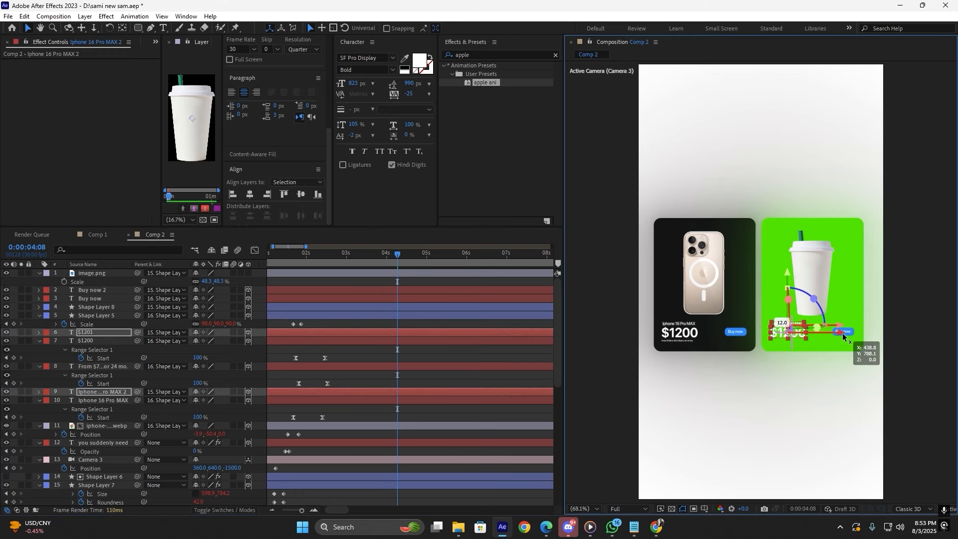
left_click(471, 283)
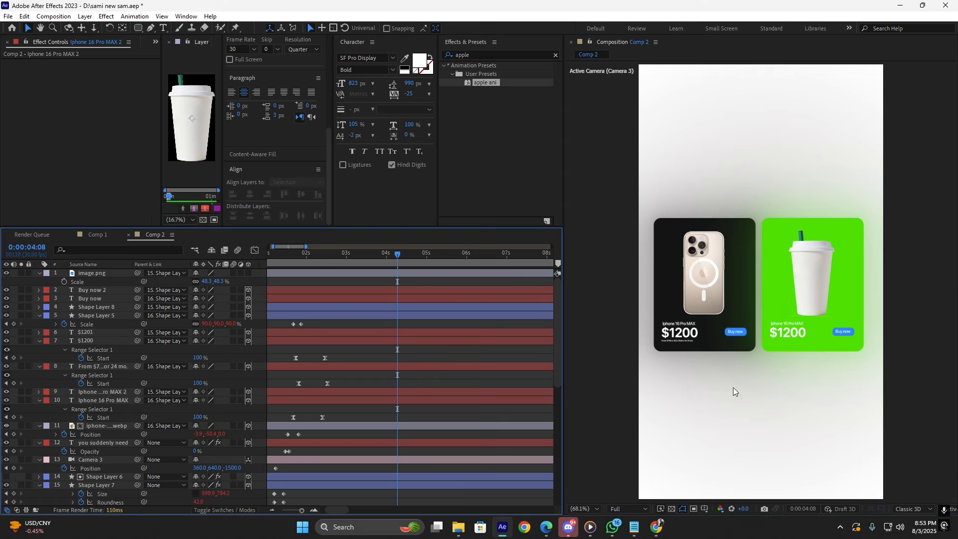
Change the green card's price text to $6.54.
left_click(783, 335)
double_click(776, 331)
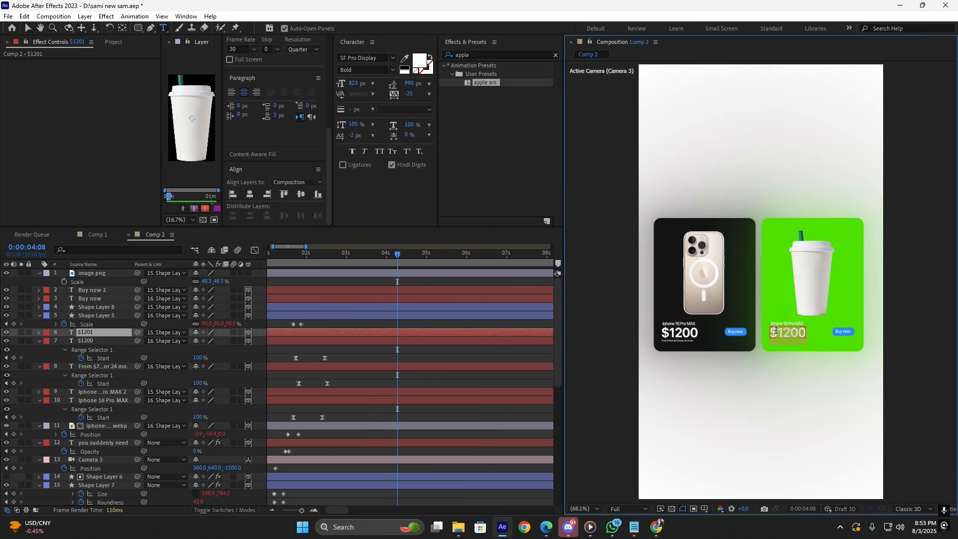
left_click_drag(780, 328, 809, 334)
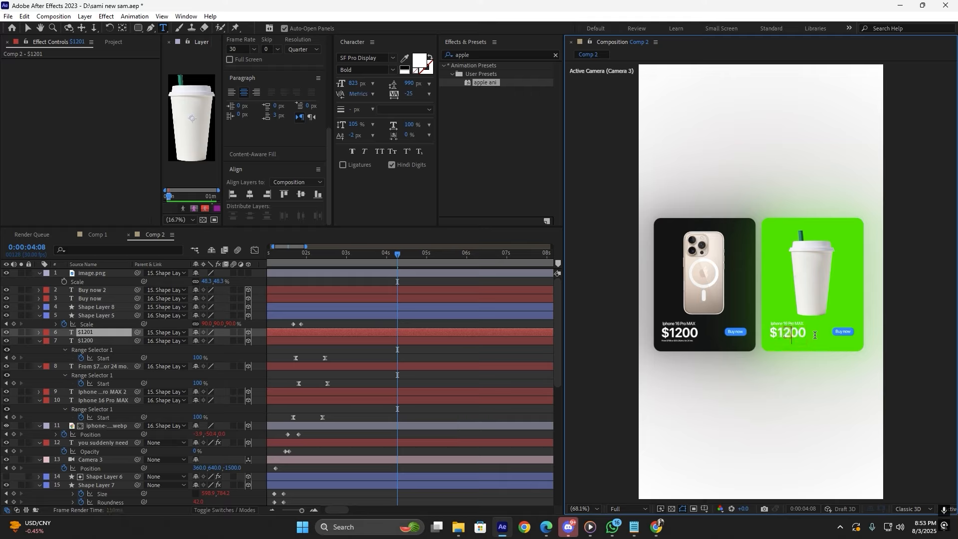
key("BackSpace")
type("6.54")
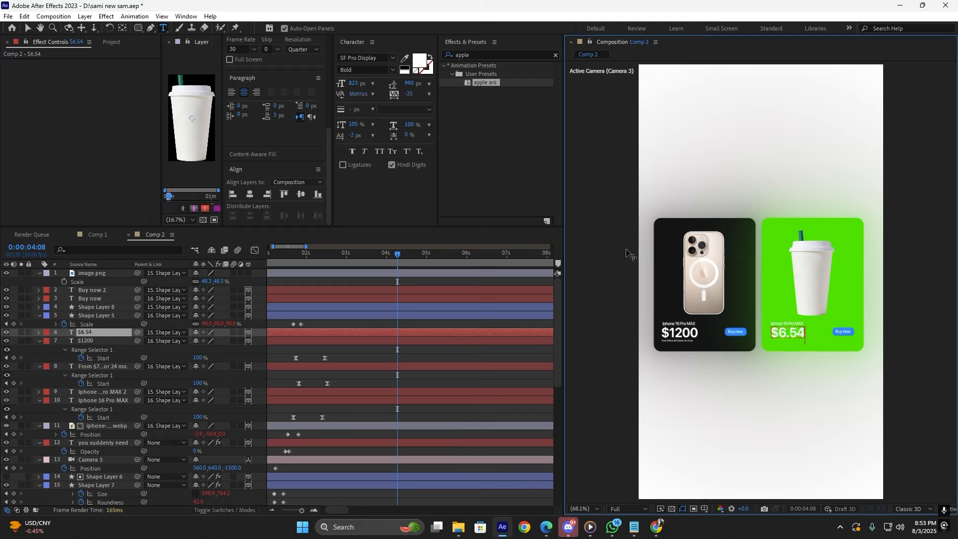
left_click(27, 28)
Set the $6.54 text layer's scale to 10%.
key("s")
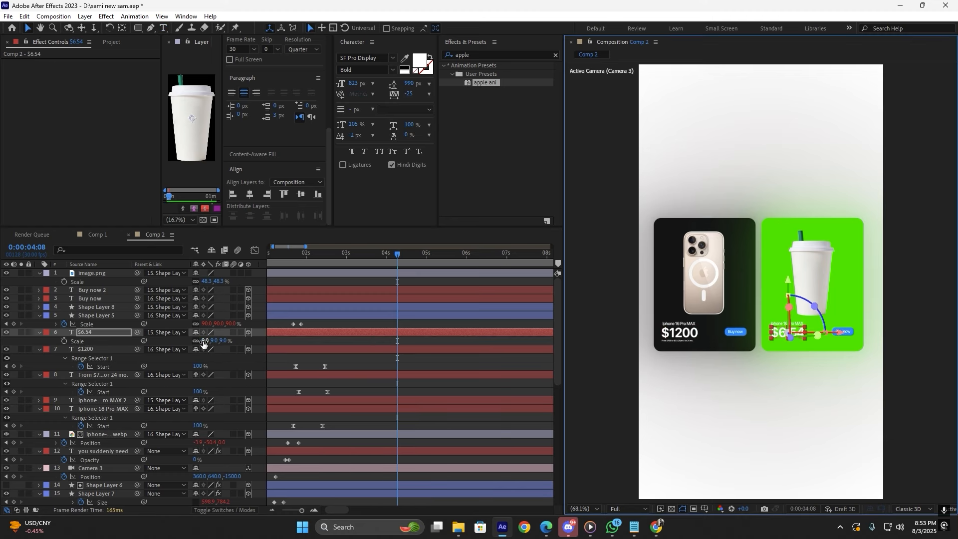
left_click(203, 340)
type("10")
key("Return")
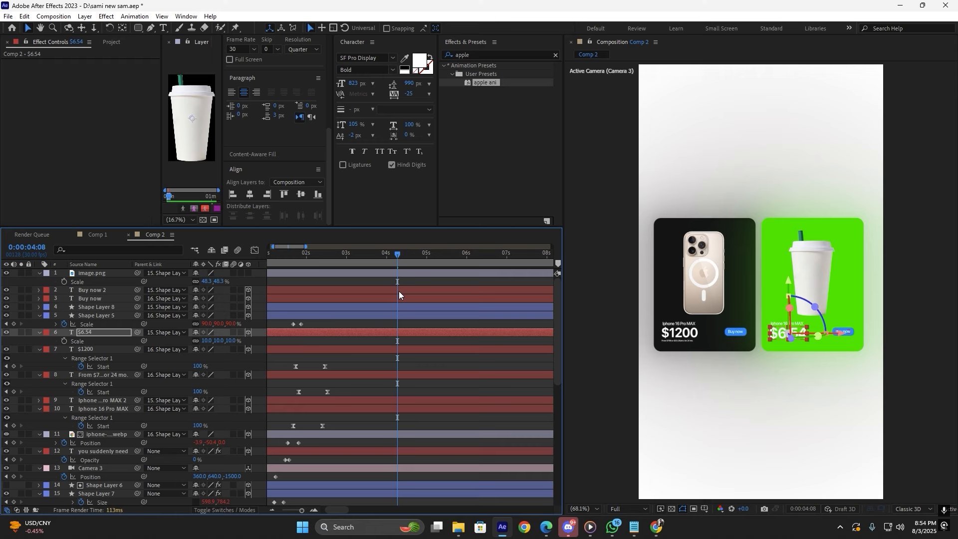
Replace the green card's Iphone 16 Pro MAX text with "Starnbucks coffee".
left_click(774, 323)
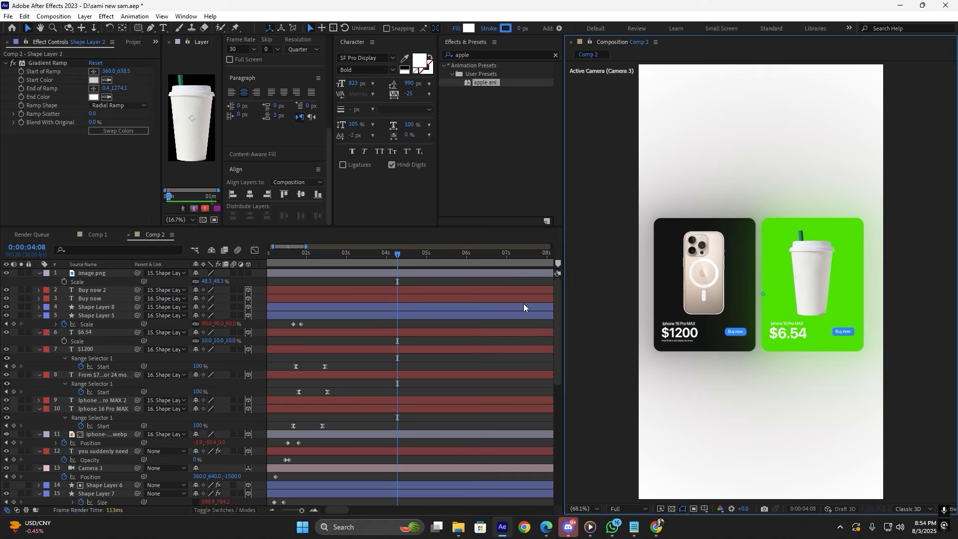
double_click(777, 323)
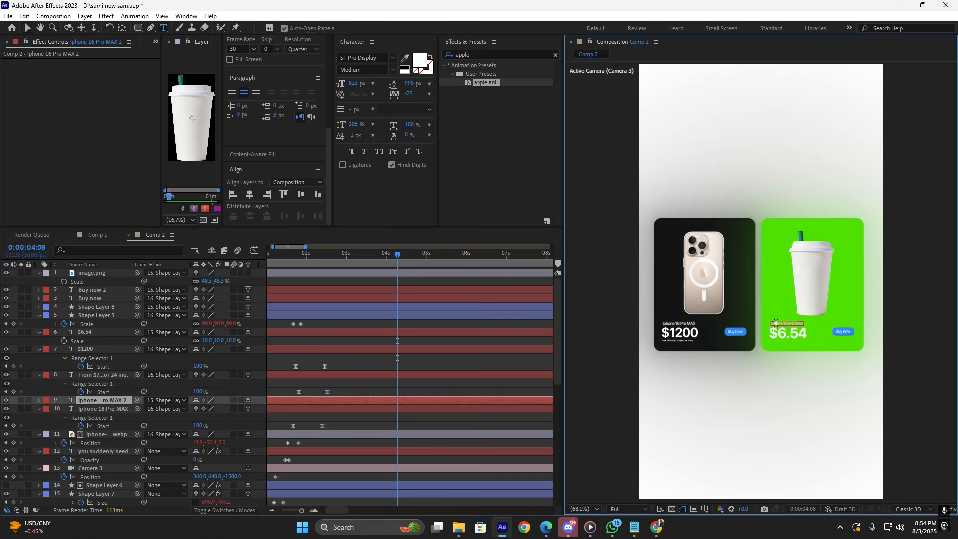
type("Star")
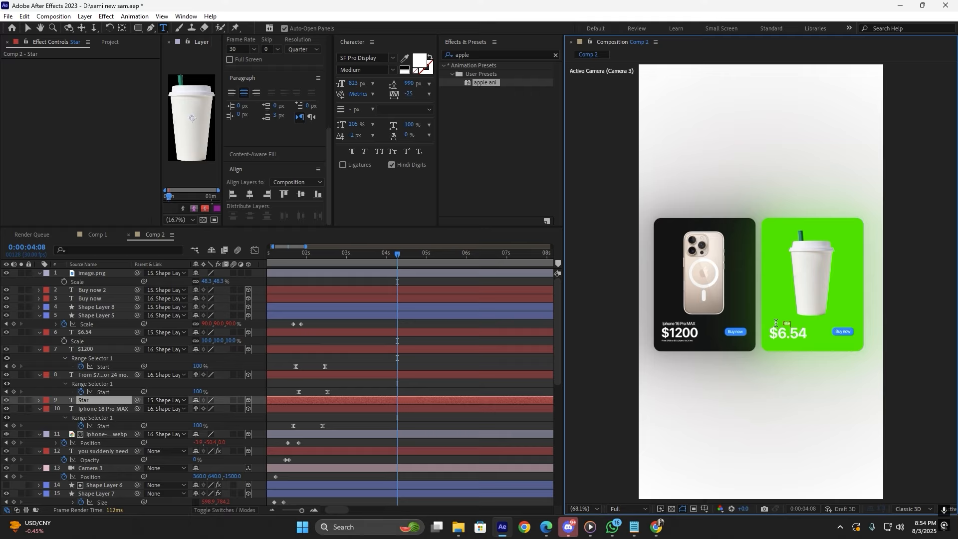
type("nbucks coffee")
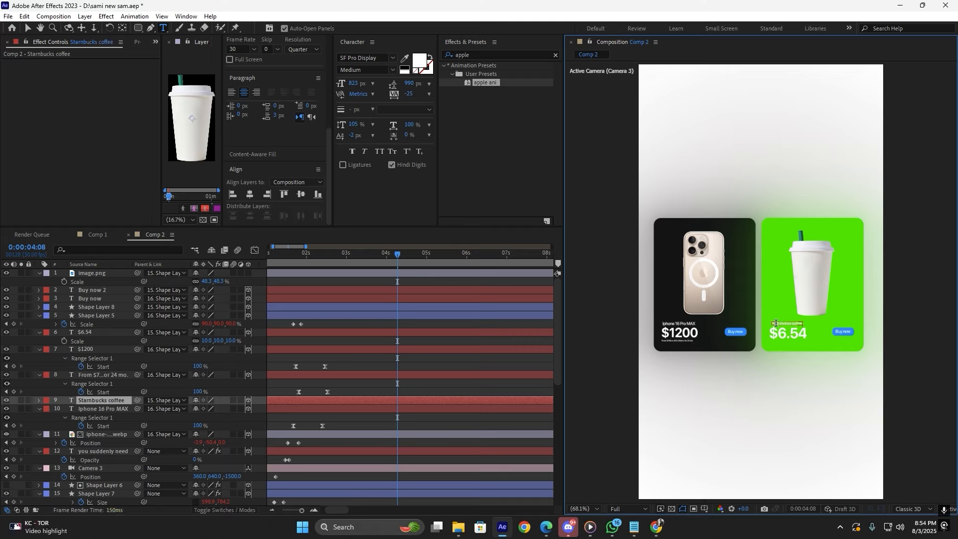
key("Escape")
key("v")
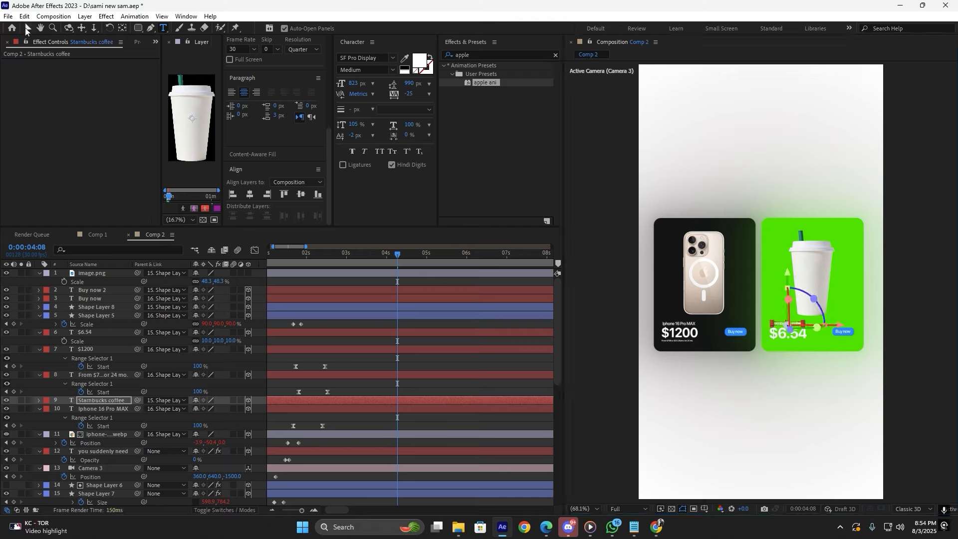
Set the Starnbucks coffee text layer's scale to 3.5%.
key("s")
left_click(207, 408)
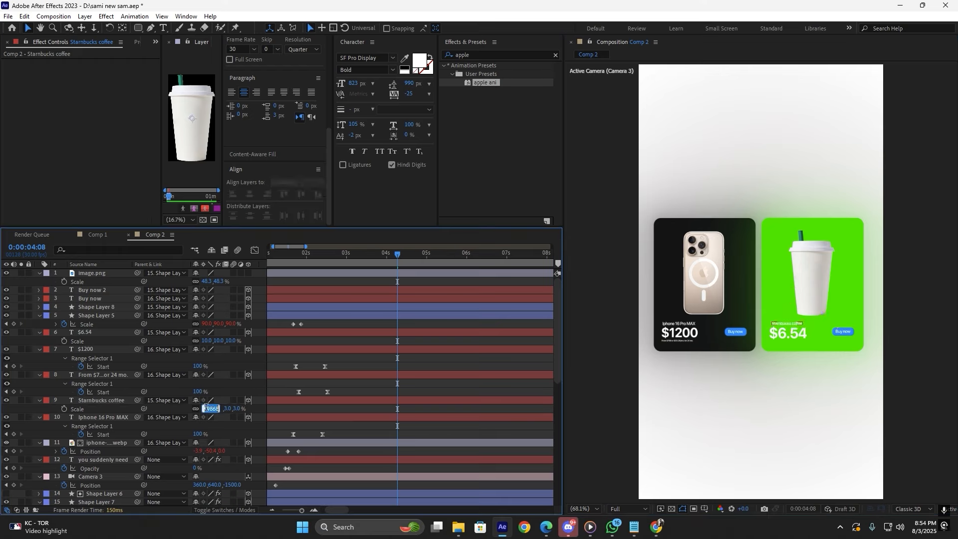
type("4")
key("Return")
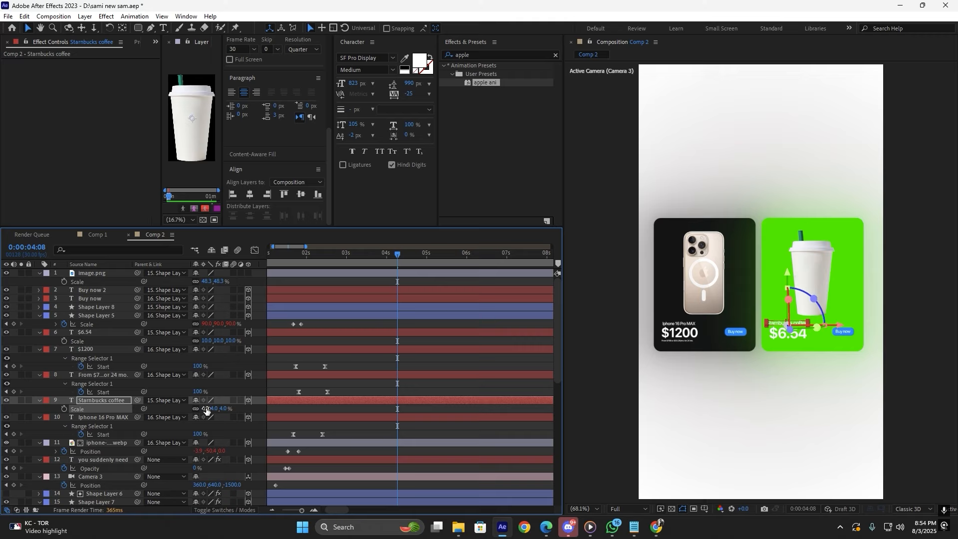
left_click(206, 409)
type("3.5")
key("Return")
left_click(477, 344)
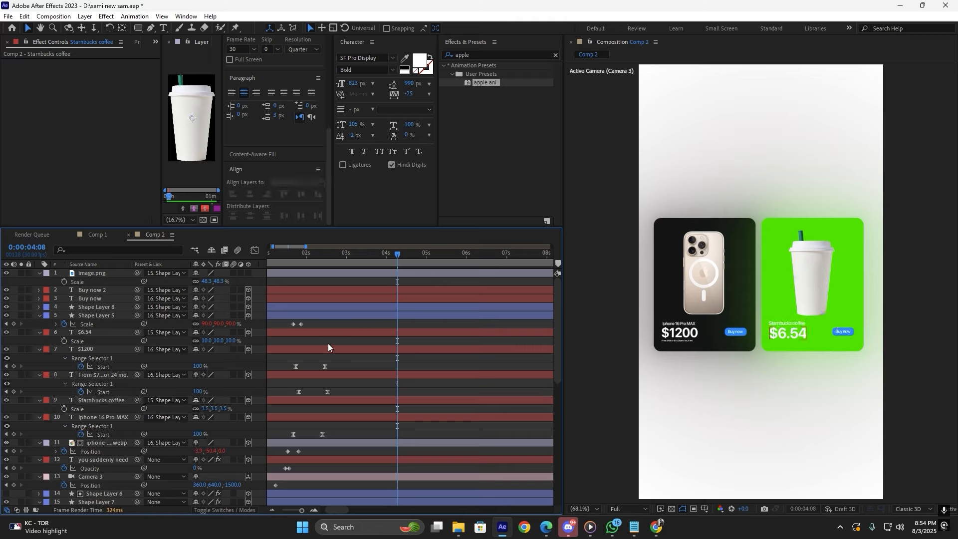
left_click(786, 324)
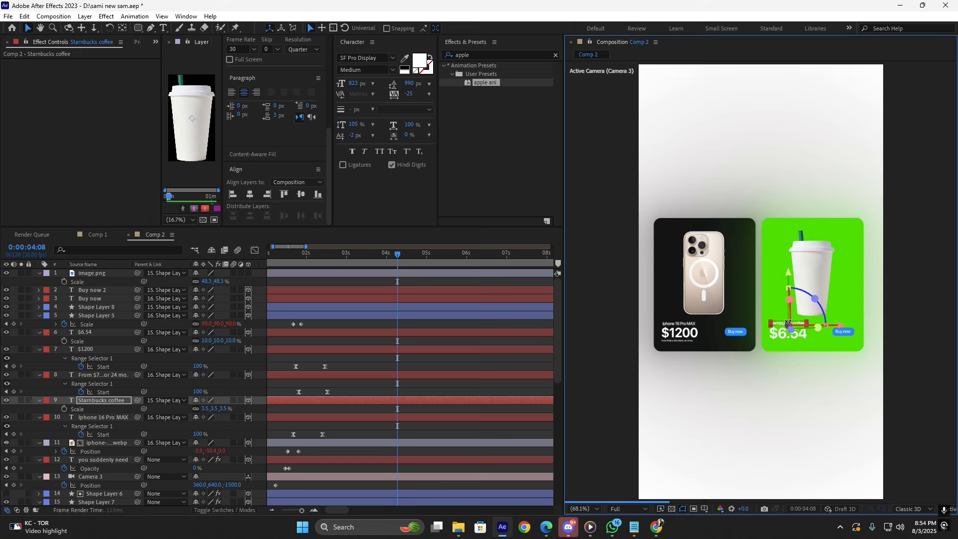
Change the fill of the green card's Buy now button, Shape Layer 8, to black.
left_click(459, 307)
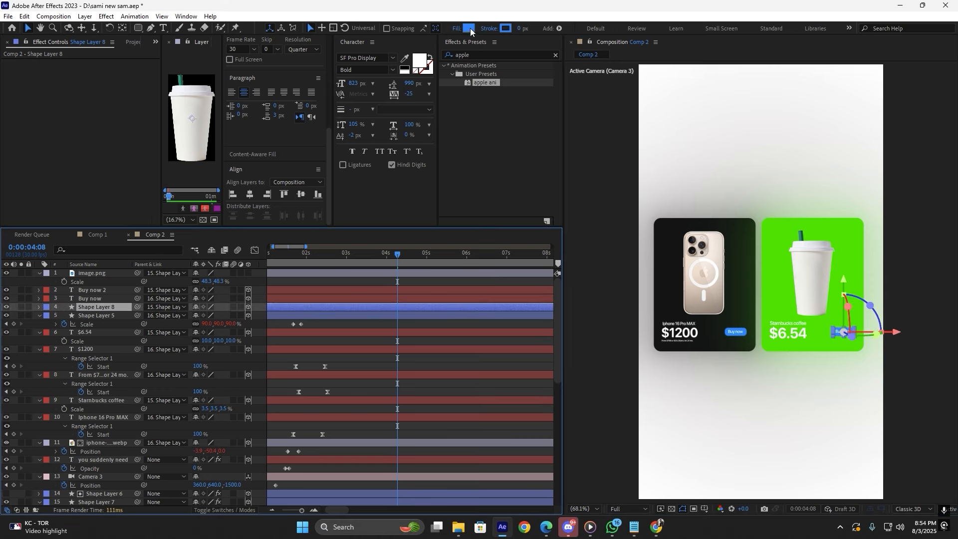
left_click(470, 28)
left_click(381, 322)
left_click(576, 202)
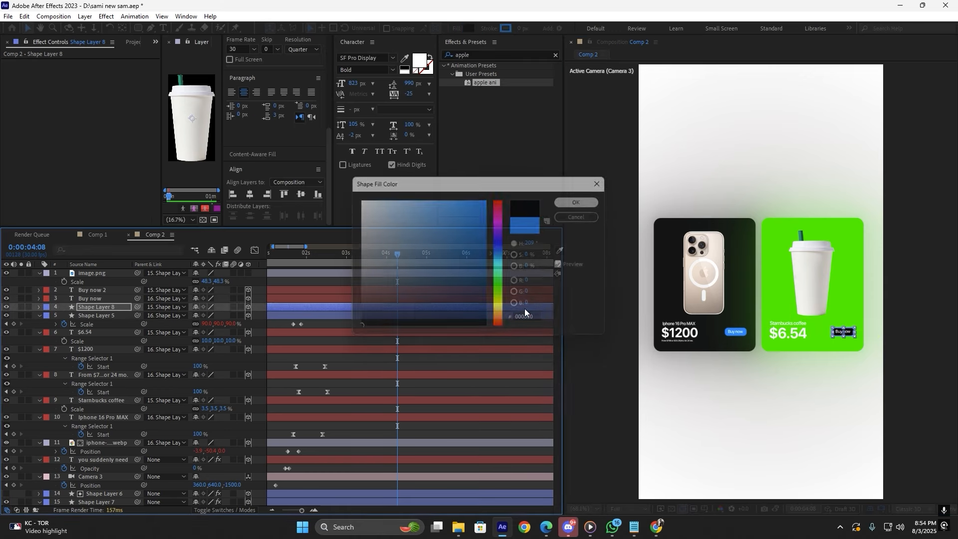
left_click(471, 363)
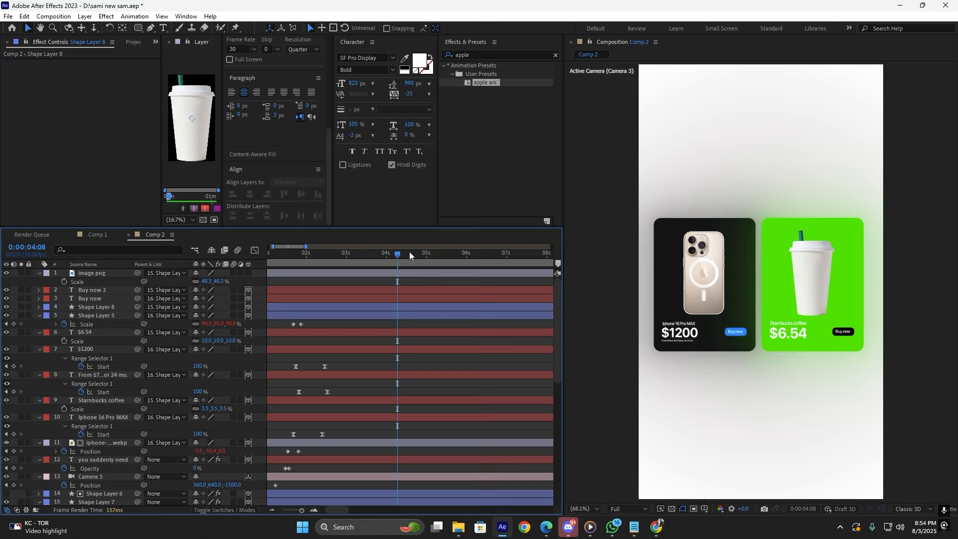
Slide Shape Layer 8 forward in time so its scale keyframes end at 0:00:05:01, and set the scale there to 100%.
left_click_drag(401, 255, 425, 288)
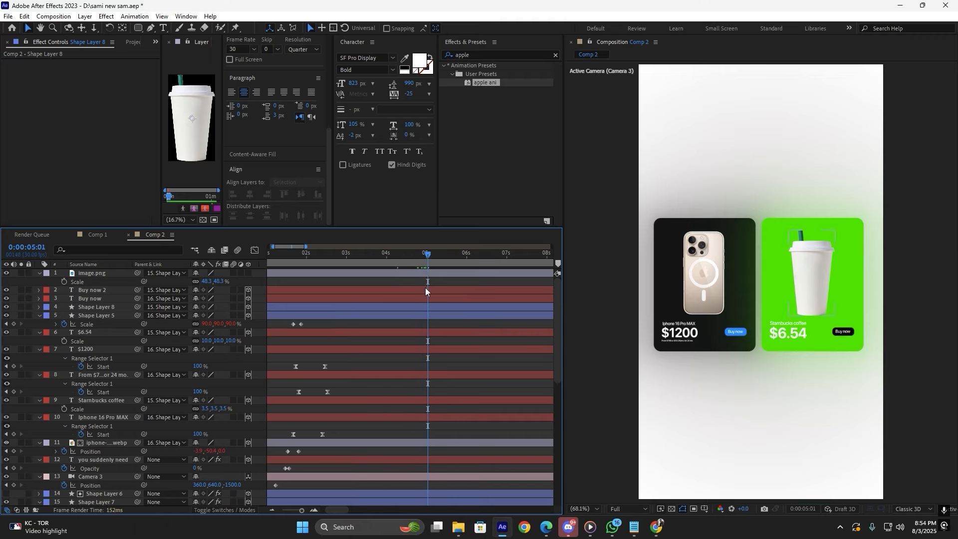
left_click(421, 308)
key("s")
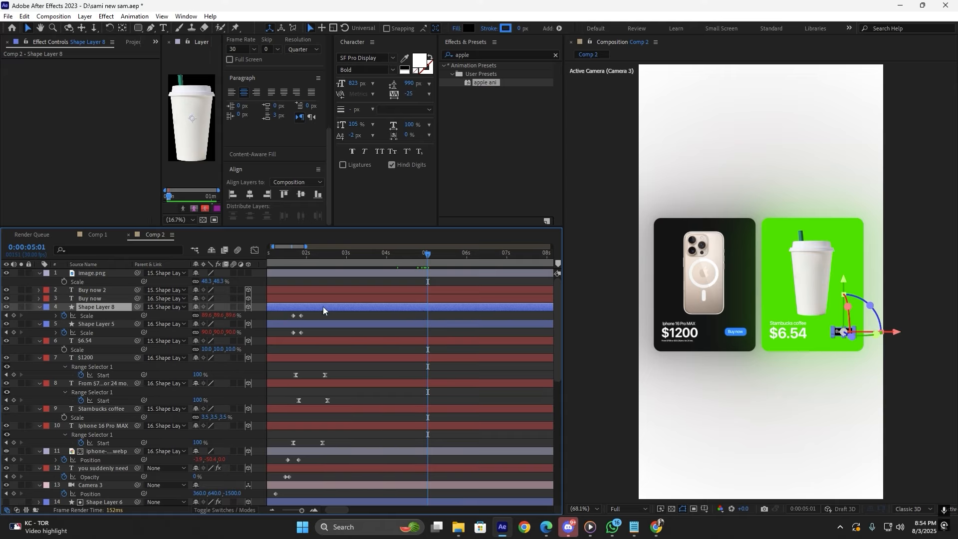
left_click_drag(322, 307, 442, 311)
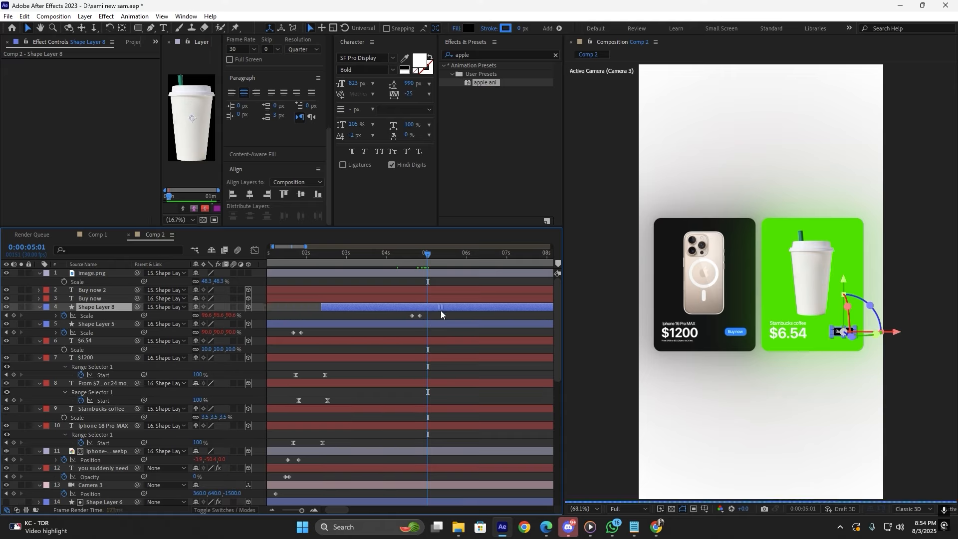
left_click_drag(449, 310, 447, 310)
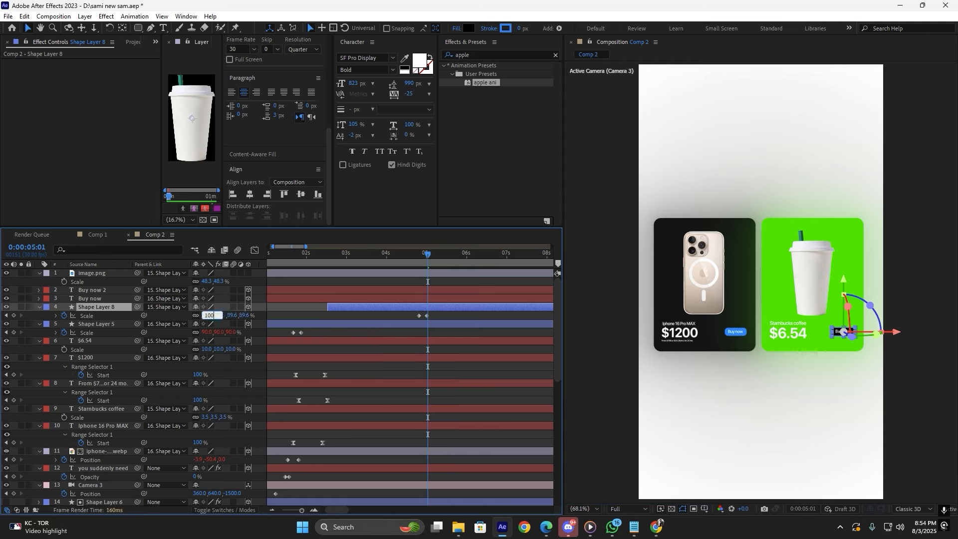
key("Return")
left_click(477, 314)
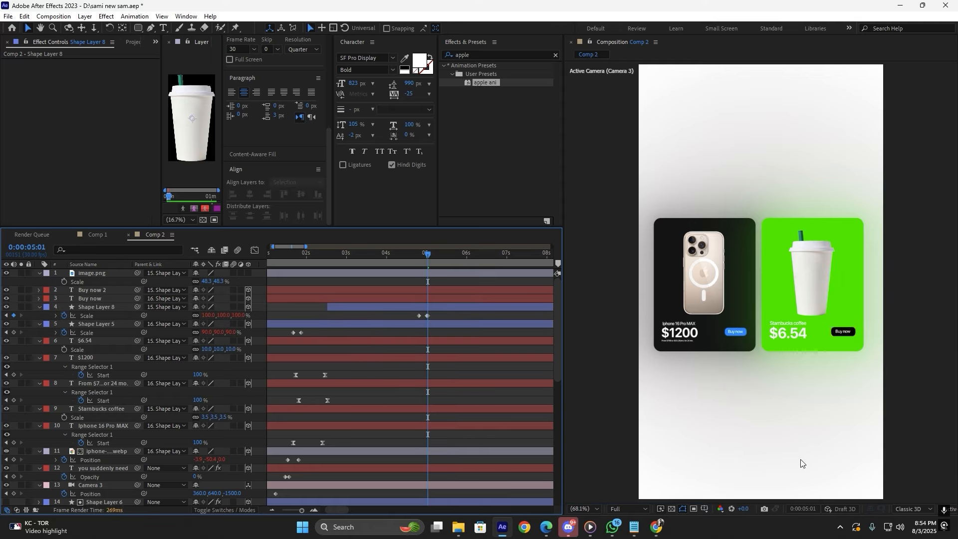
Delete Shape Layer 8's extra scale keyframe just before 0:00:05:01.
scroll(450, 314, "up", 5)
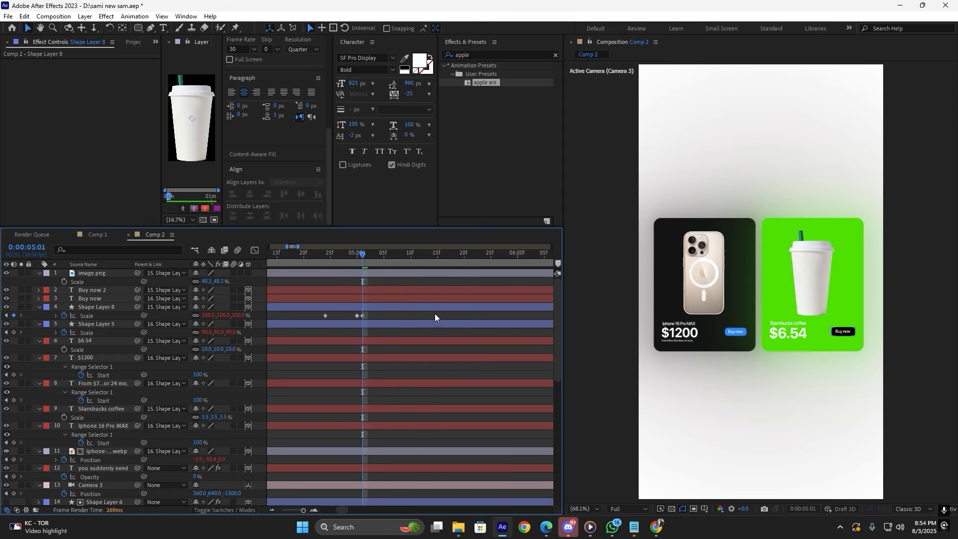
left_click(357, 316)
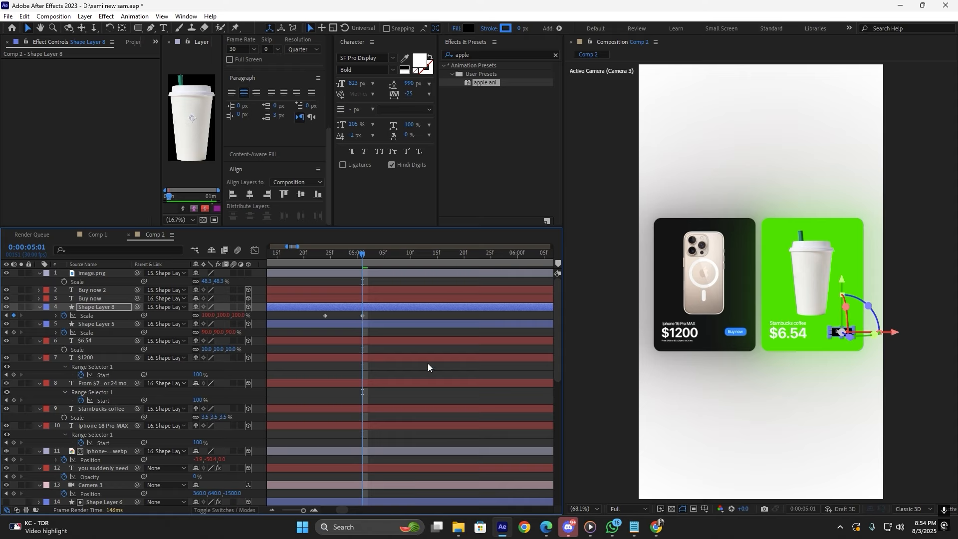
left_click(489, 377)
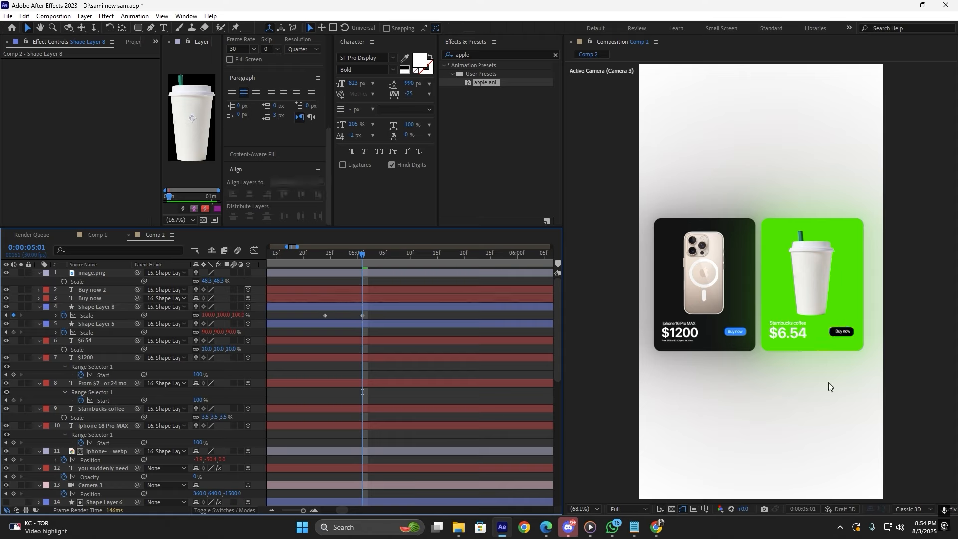
Parent the green card's Buy now 2 text layer to its button, Shape Layer 8.
left_click(840, 331)
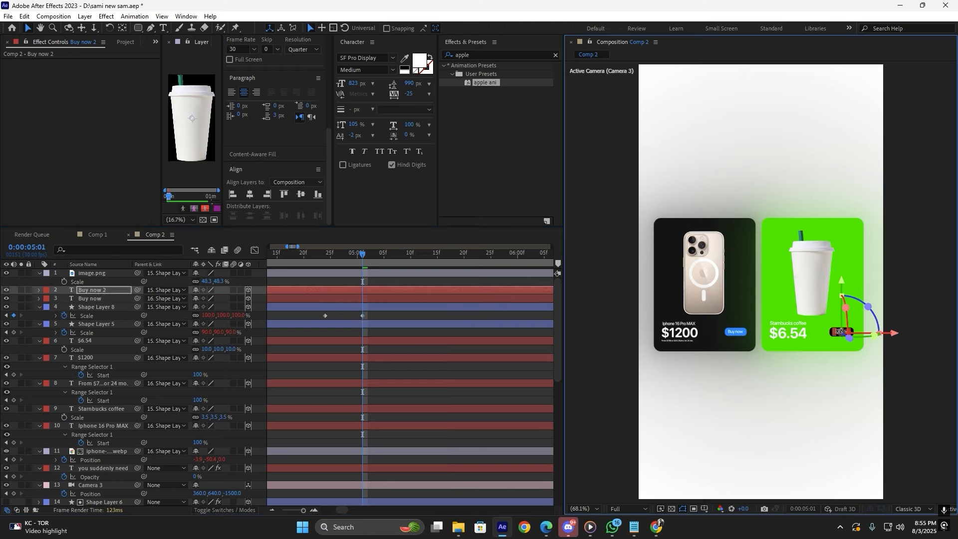
left_click_drag(137, 290, 117, 308)
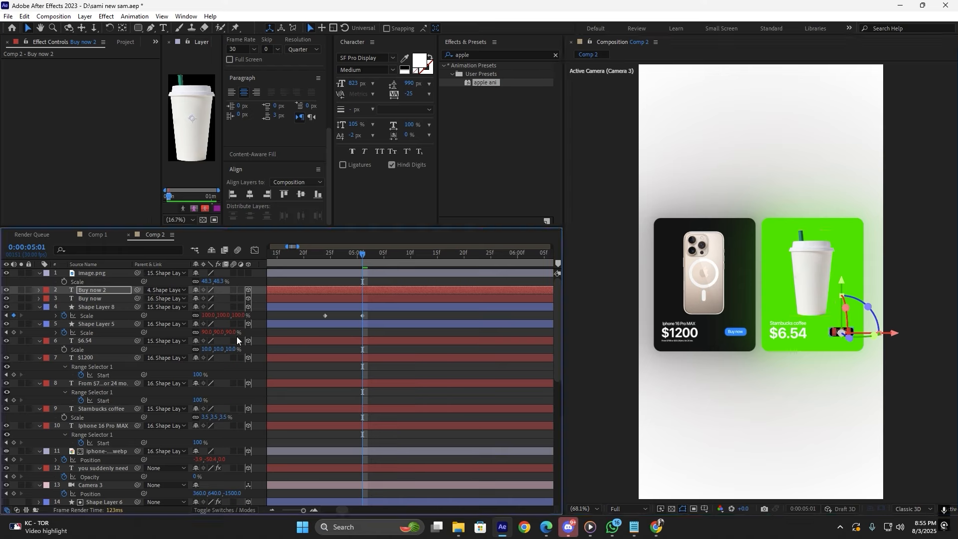
left_click(419, 318)
scroll(474, 345, "down", 4)
left_click(842, 333)
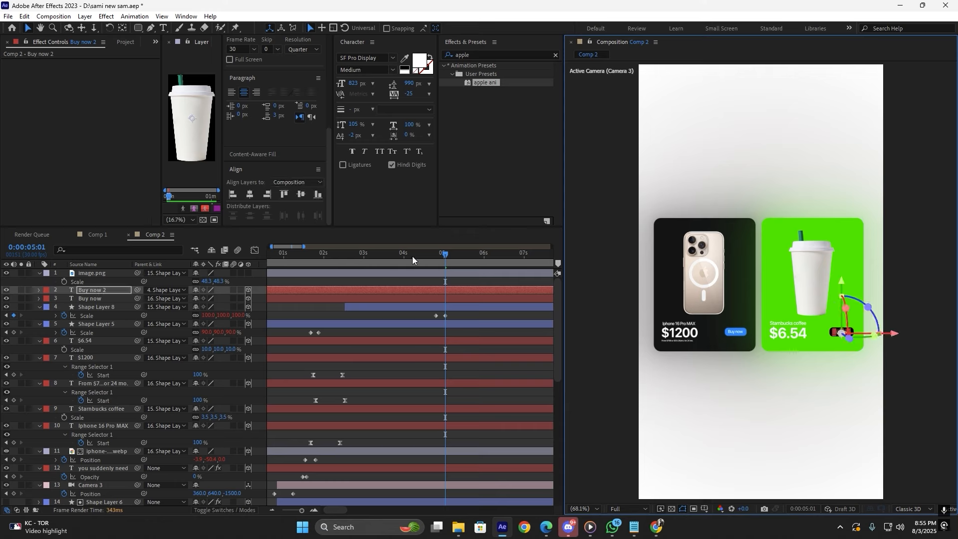
Keyframe the coffee cup image.png's scale from 0% at 0:00:03:15 up to 48.3% about 10 frames on.
left_click_drag(412, 256, 384, 281)
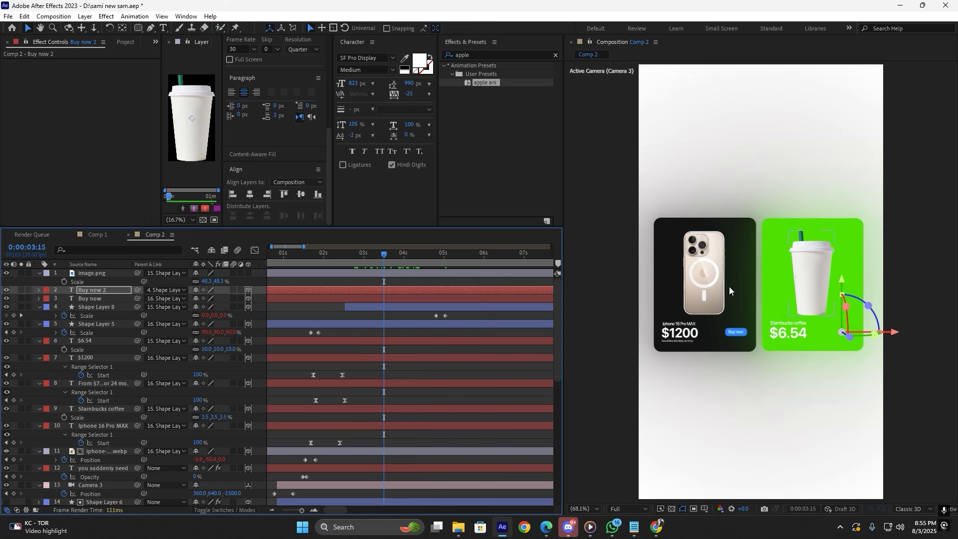
left_click(813, 244)
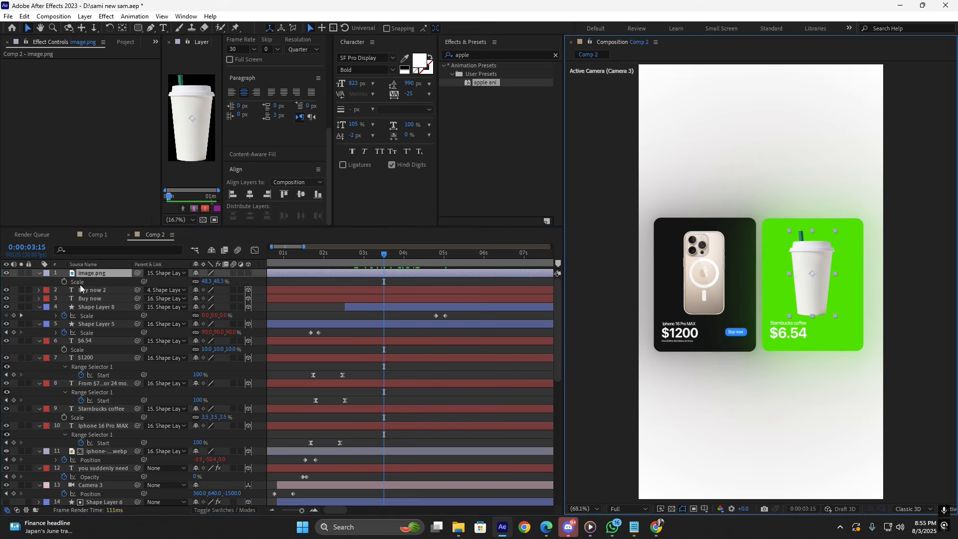
left_click(64, 282)
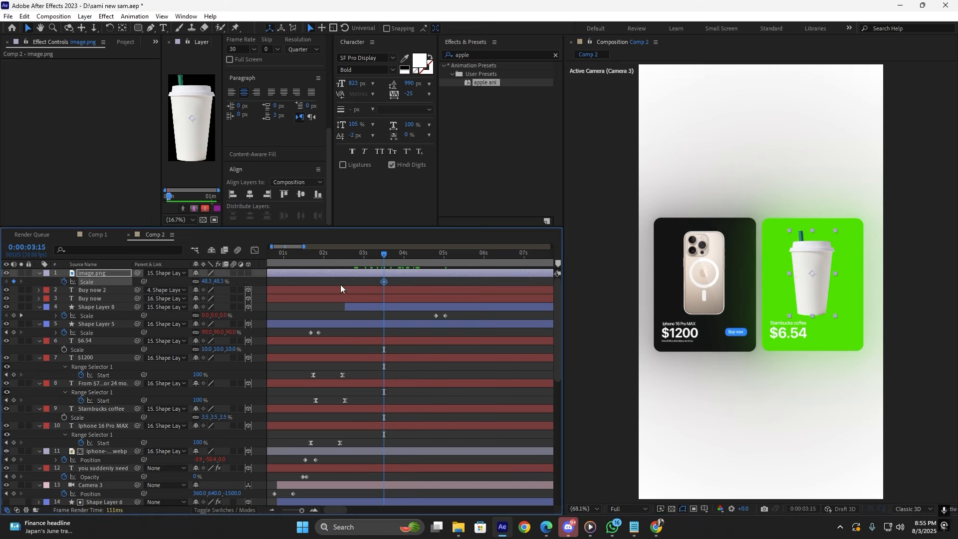
left_click_drag(398, 288, 400, 288)
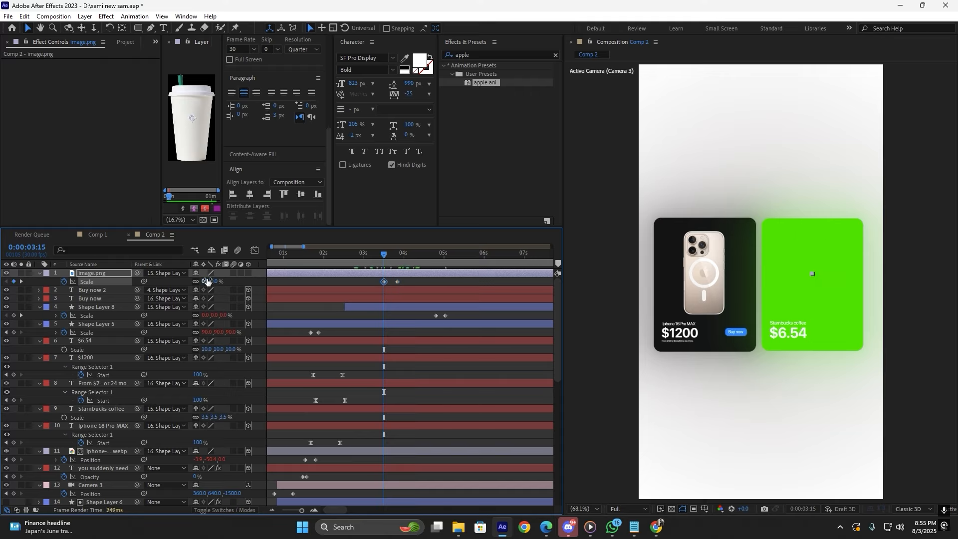
Add an expression to image.png's Scale, replacing the default text with the multi-line expression copied from the notes file.
left_click(64, 282, "alt")
left_click(634, 528)
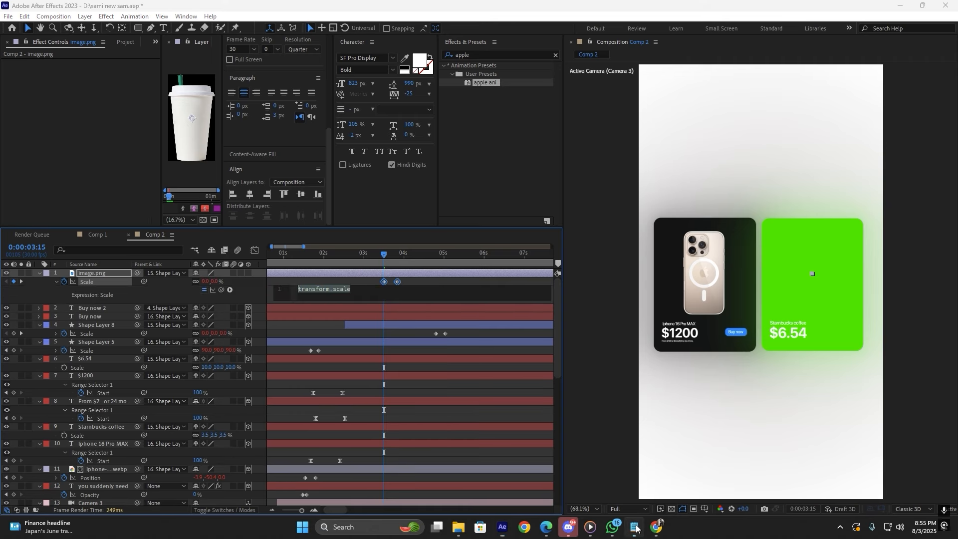
left_click(782, 96)
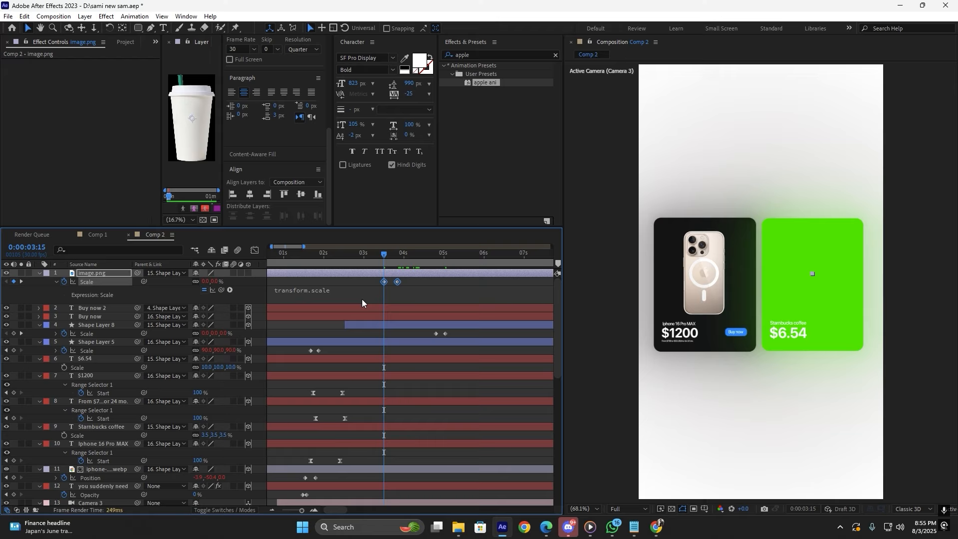
key("BackSpace")
key("ctrl+v")
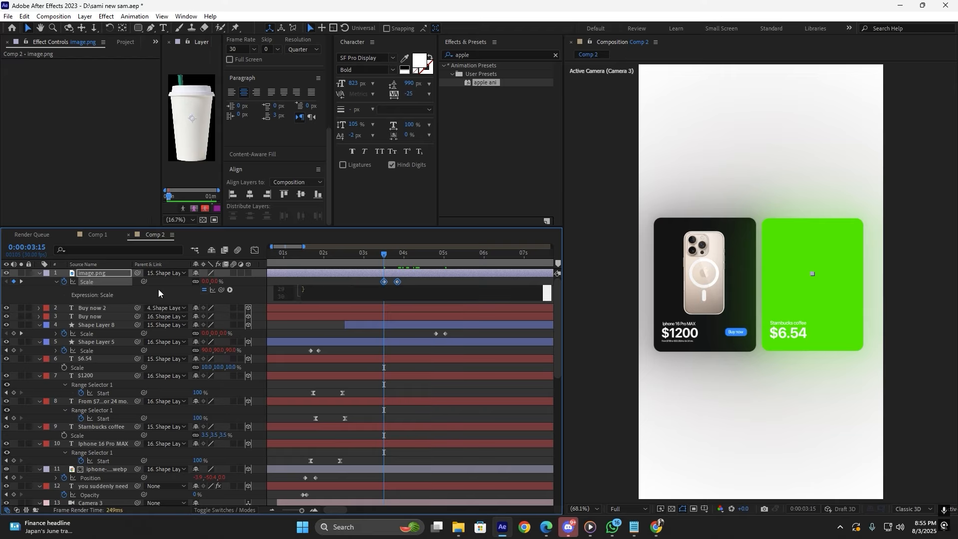
left_click(56, 282)
Move image.png's scale keyframes earlier so the cup's pop-in starts at 0:00:02:25, previewing the timing.
scroll(333, 264, "up", 2)
left_click(370, 253)
left_click_drag(385, 275, 408, 283)
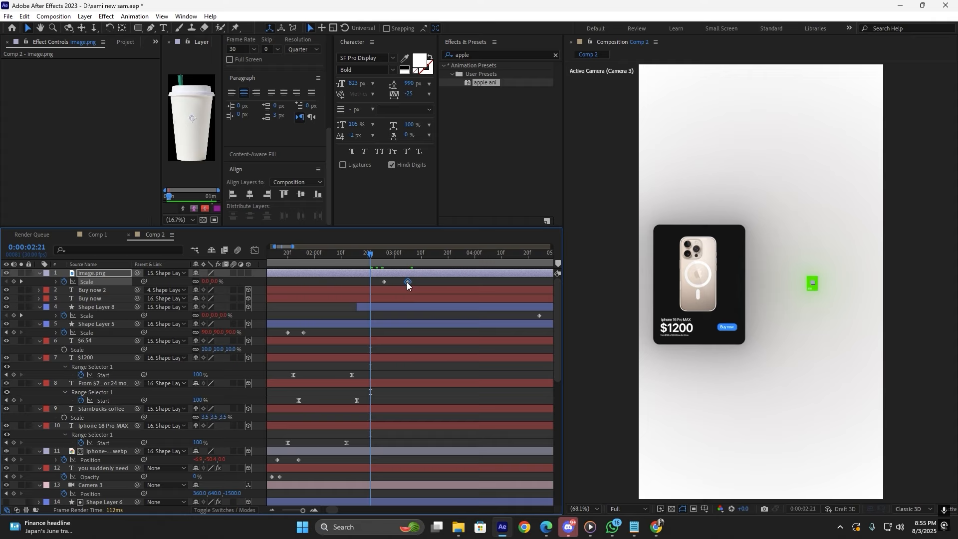
key("space")
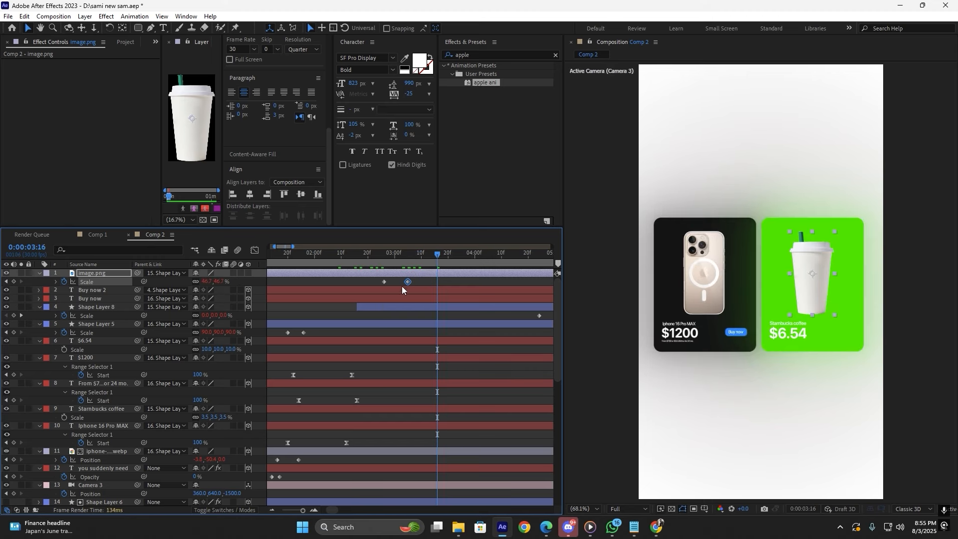
left_click_drag(415, 264, 382, 271)
key("Page_Up")
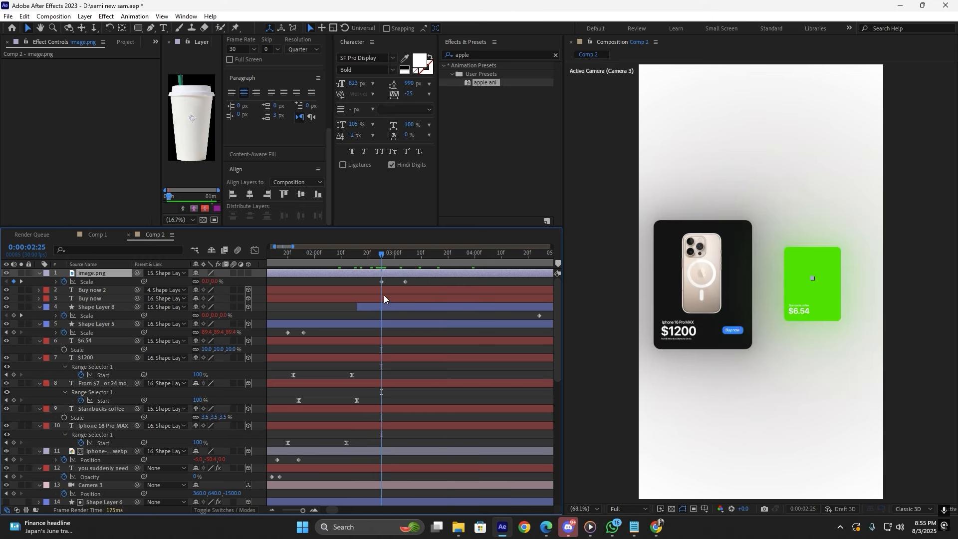
key("F2")
Copy the $1200 layer's Range Selector text animation onto the $6.54 layer, starting at 0:00:02:25.
left_click(383, 299)
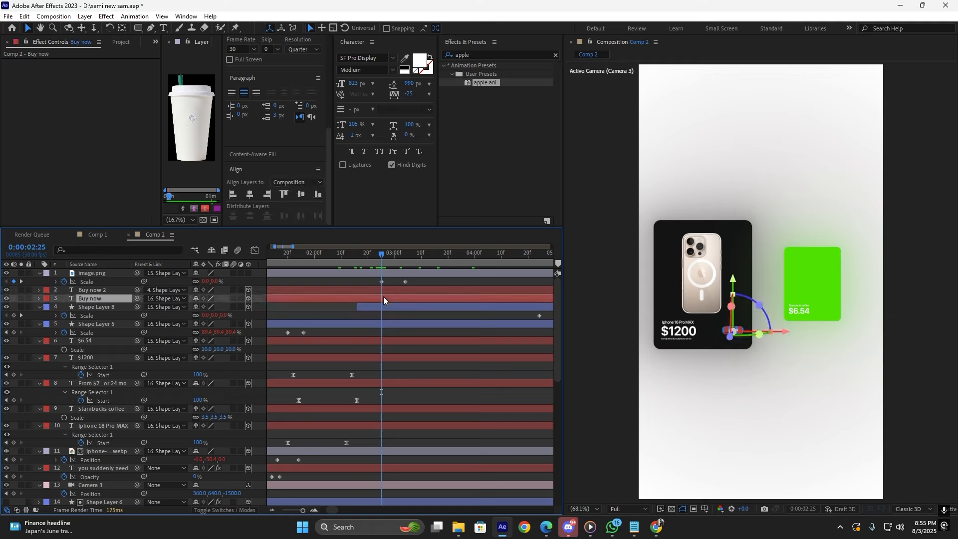
left_click(383, 358)
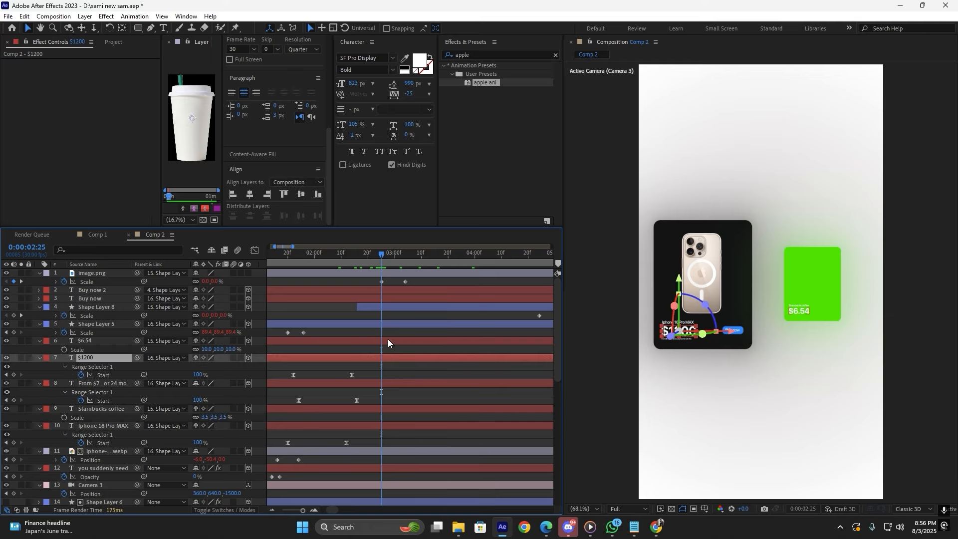
left_click(388, 342)
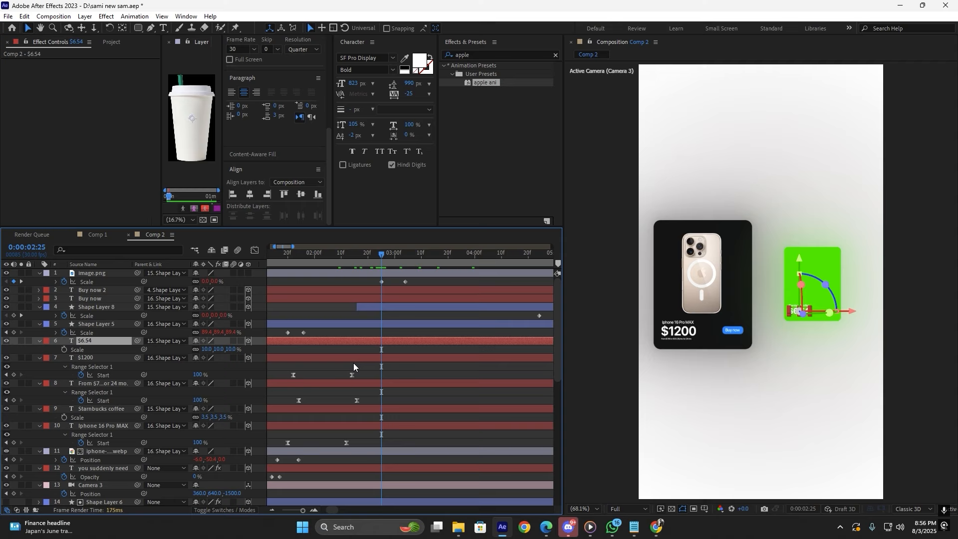
key("ctrl+v")
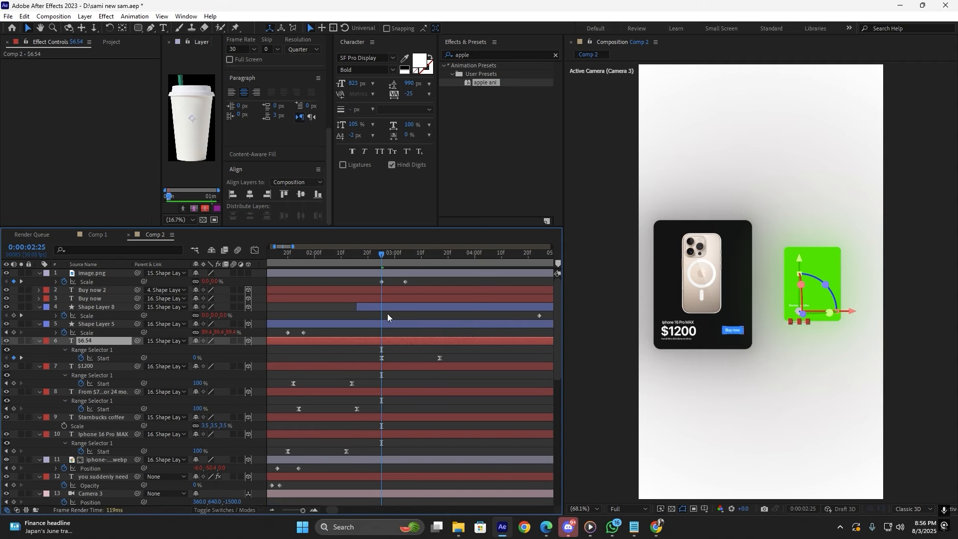
Paste the same text animation onto the Starnbucks coffee layer at 0:00:02:25 and slide the $6.54 layer about 3 frames forward in time.
left_click(388, 298)
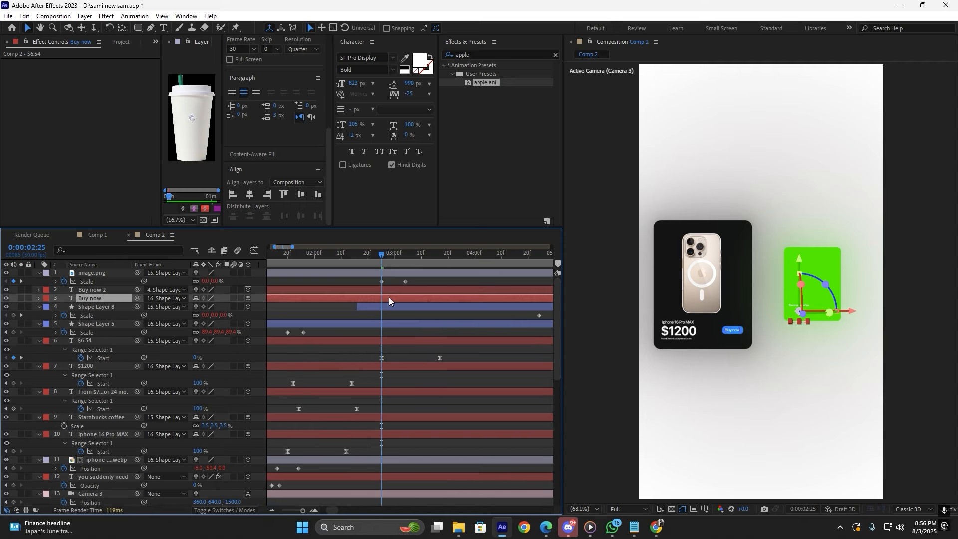
left_click(391, 417)
left_click(394, 434)
left_click(391, 417)
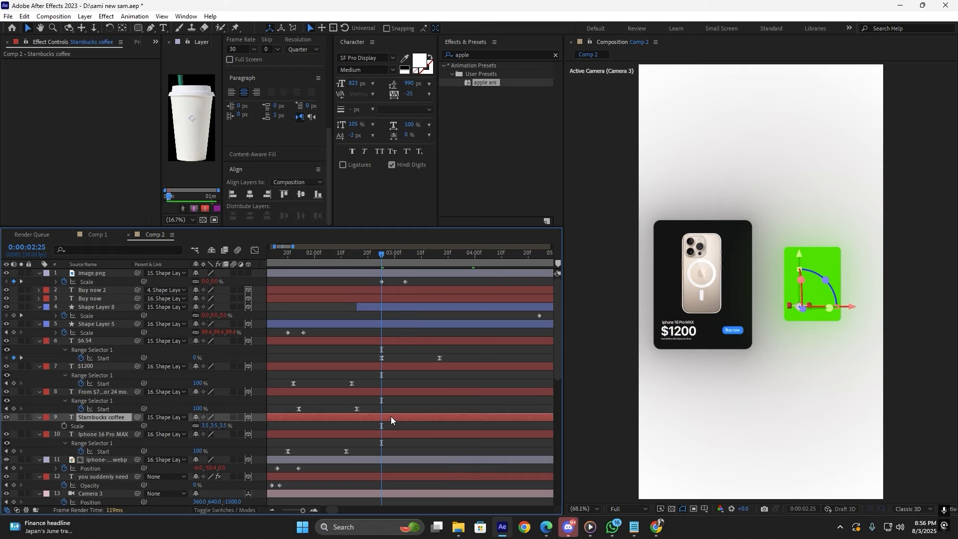
key("ctrl+v")
left_click_drag(378, 417, 470, 426)
left_click_drag(409, 342, 420, 345)
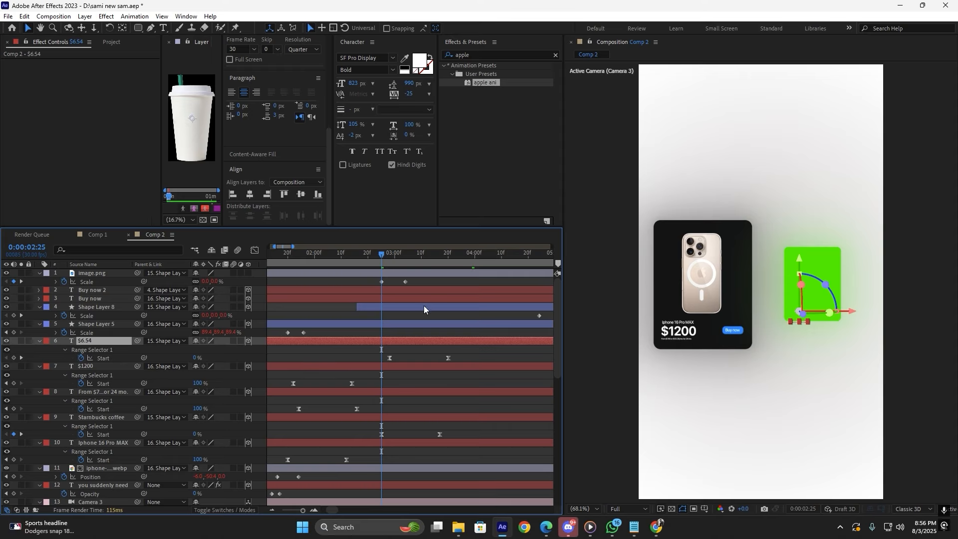
Slide Shape Layer 8 earlier so its scale keyframes start at about 0:00:03:08, then save the project and preview the animation.
left_click_drag(423, 306, 355, 307)
key("ctrl+s")
left_click_drag(373, 255, 363, 260)
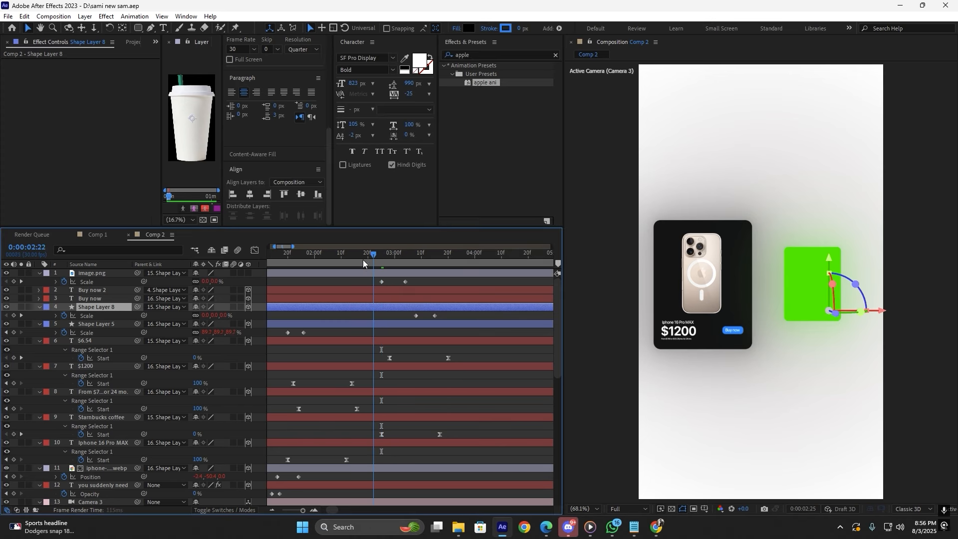
left_click(277, 267)
key("space")
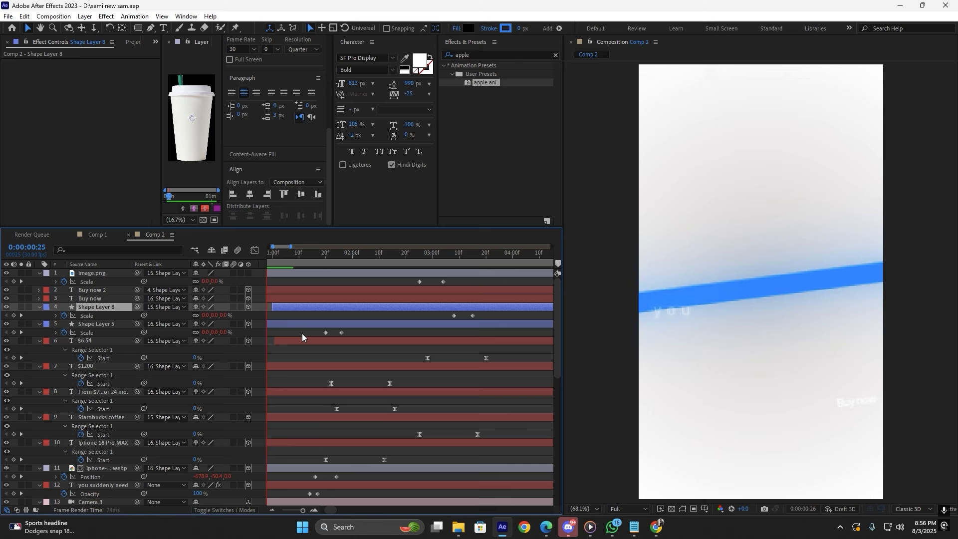
key("space")
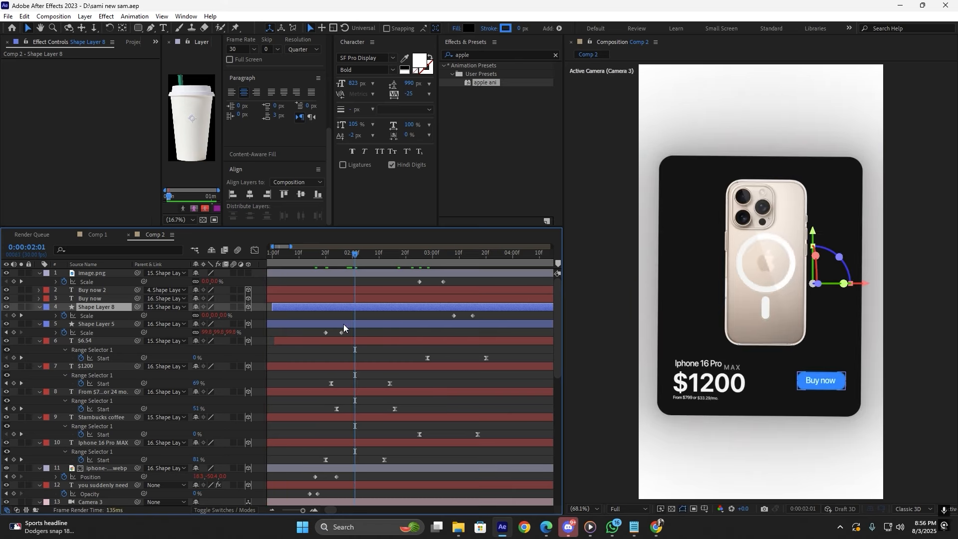
Parent the black card's Buy now text layer to Shape Layer 5 and preview the card animation.
left_click(343, 324)
left_click(328, 298)
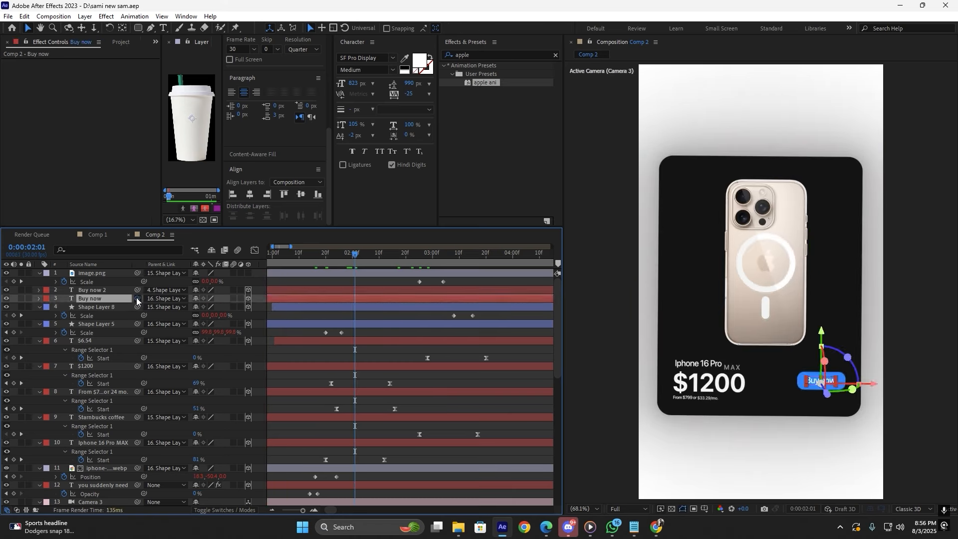
left_click_drag(137, 300, 116, 326)
left_click(296, 262)
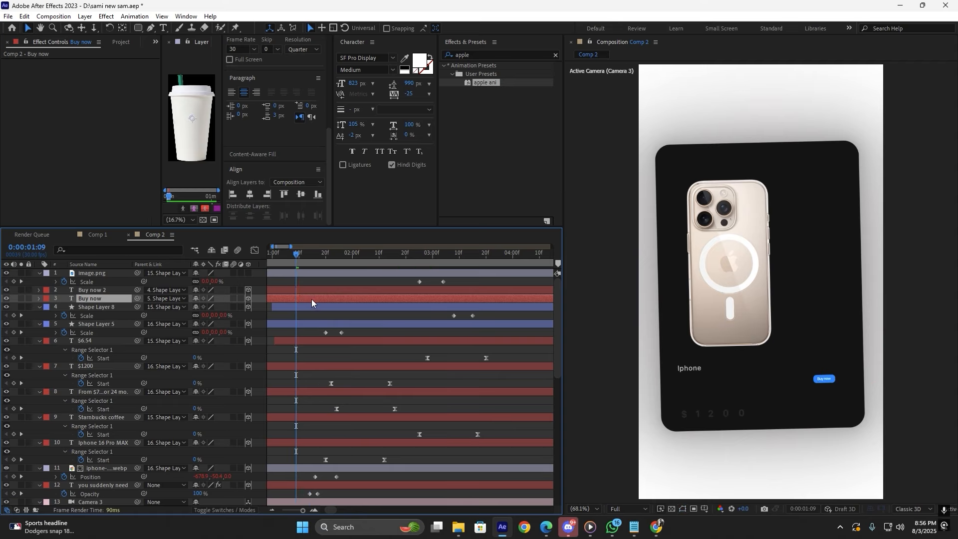
key("space")
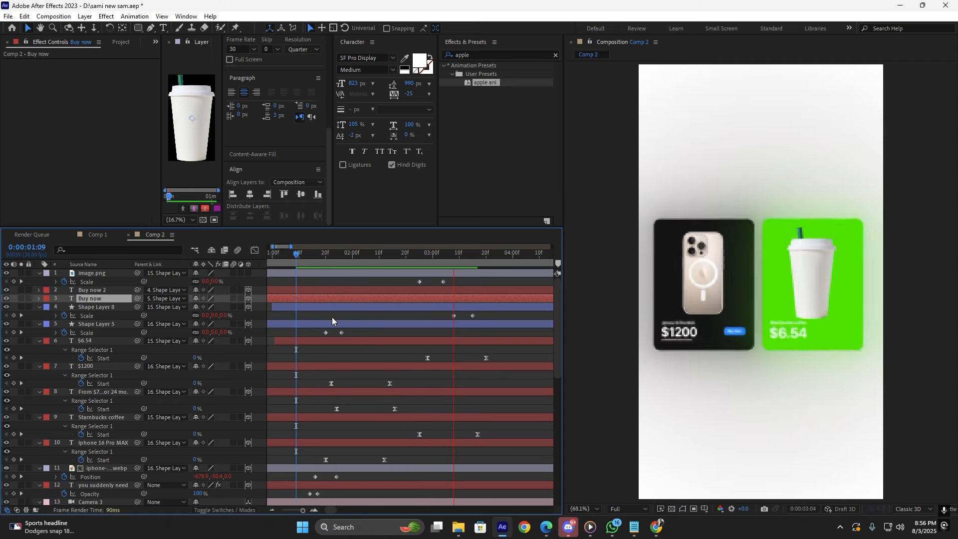
key("space")
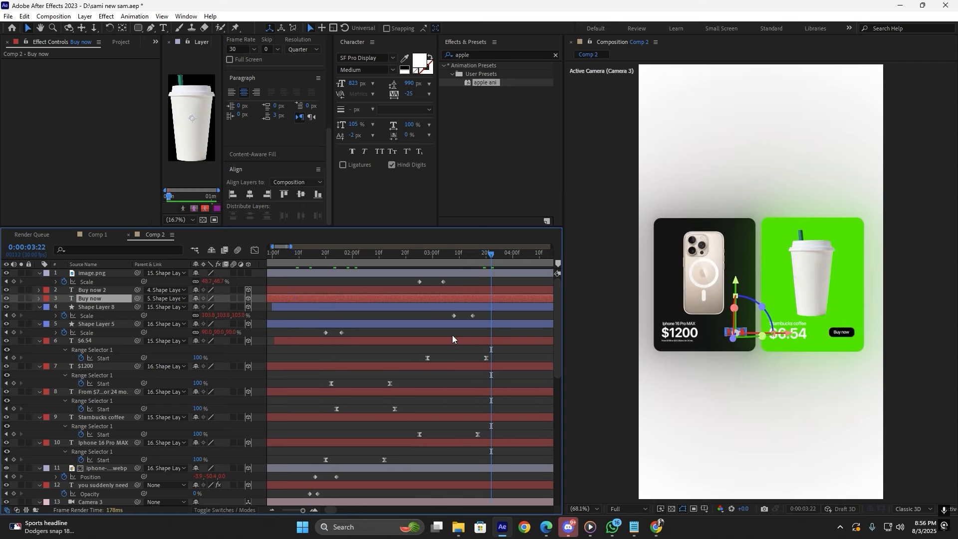
Shift the iPhone image layer's position keyframes about 2 frames earlier and replay the transition into the card.
scroll(453, 339, "down", 1)
scroll(431, 374, "up", 3)
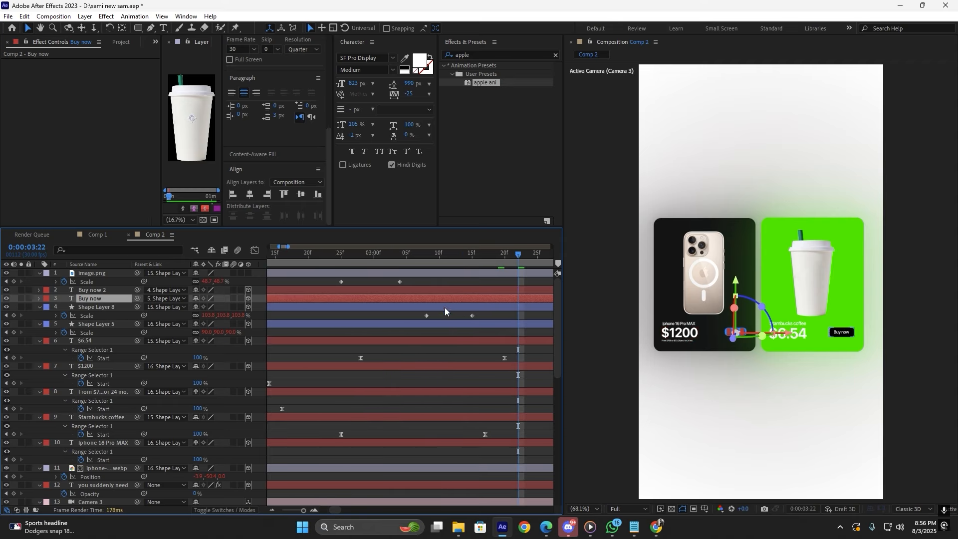
scroll(444, 306, "down", 2)
left_click_drag(478, 261, 419, 269)
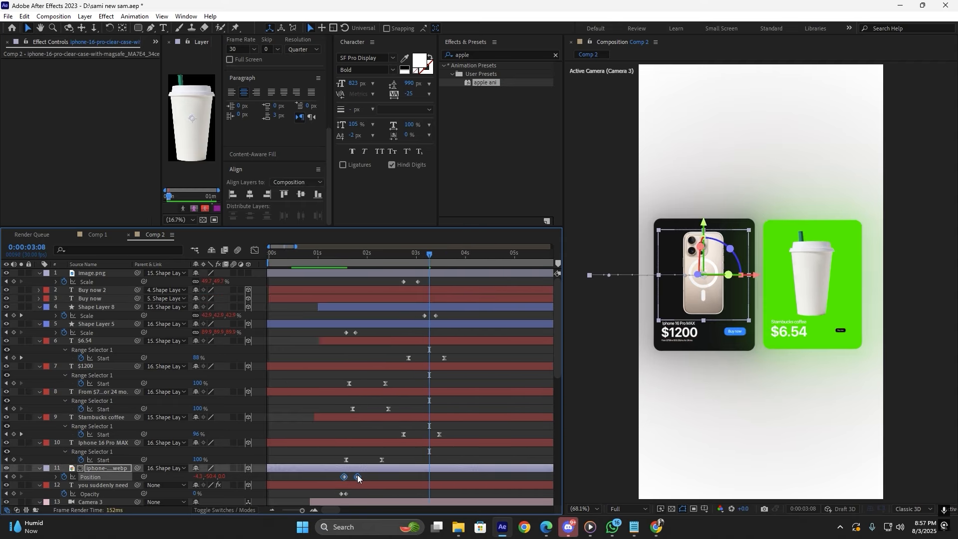
left_click_drag(357, 477, 352, 477)
left_click(367, 475)
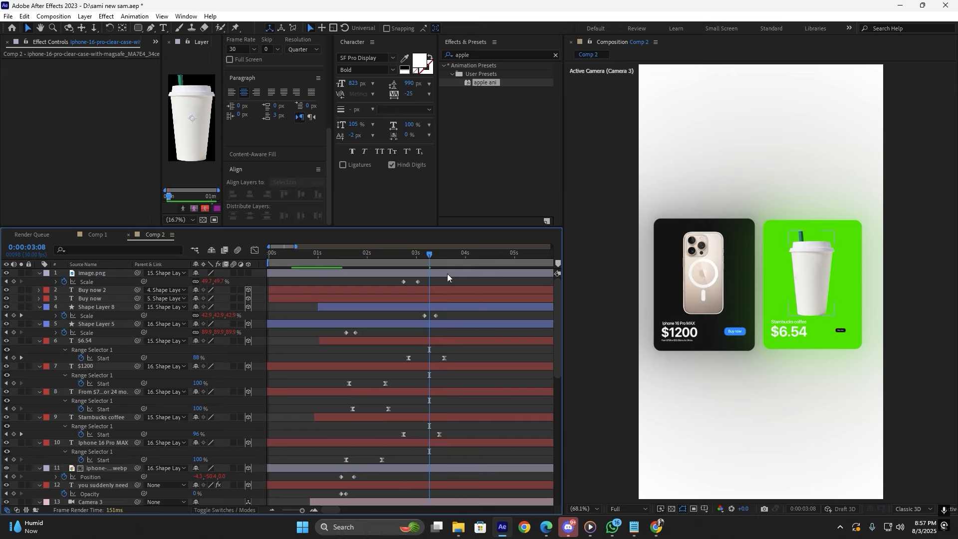
left_click_drag(429, 274, 308, 277)
key("space")
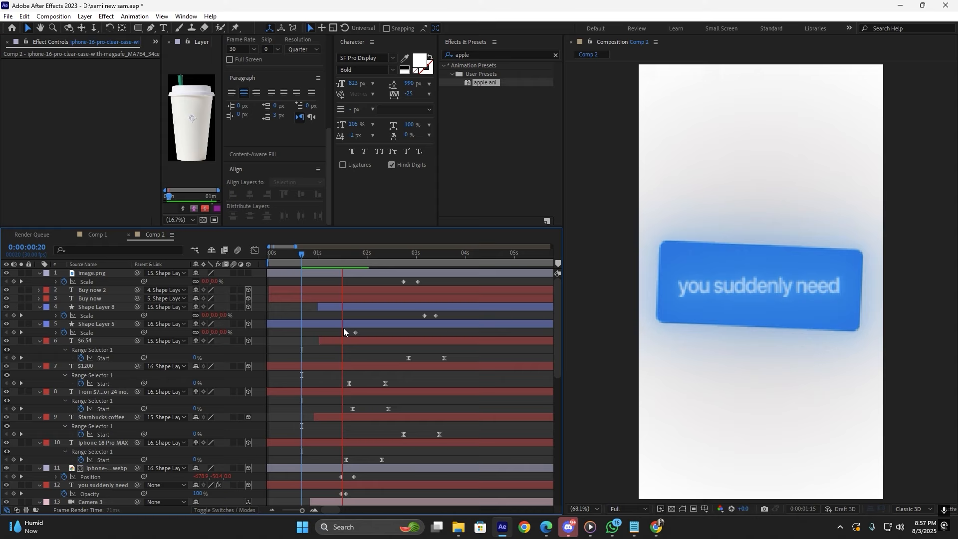
left_click_drag(380, 258, 285, 287)
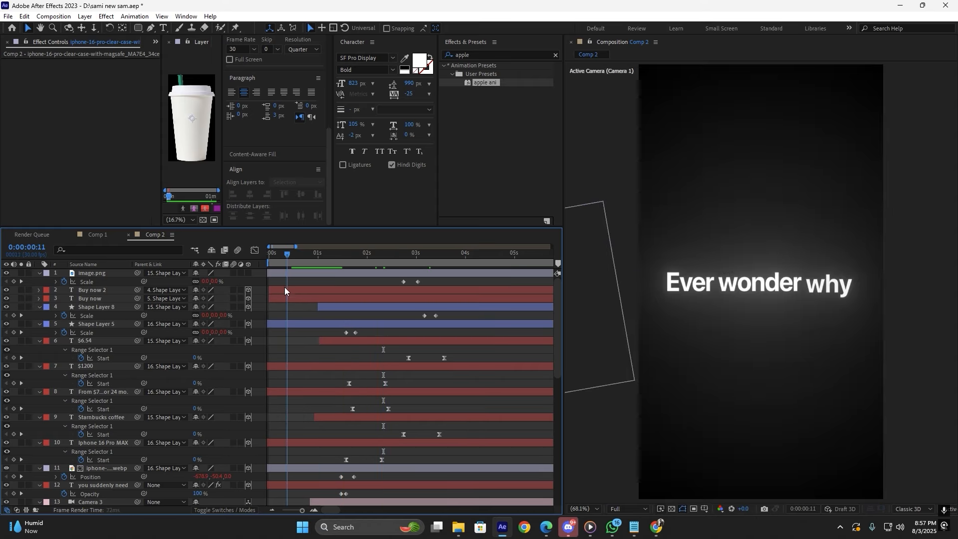
Slide Shape Layer 8 about 5 frames and the image.png layer about 2 frames earlier, previewing the green card's animation.
key("space")
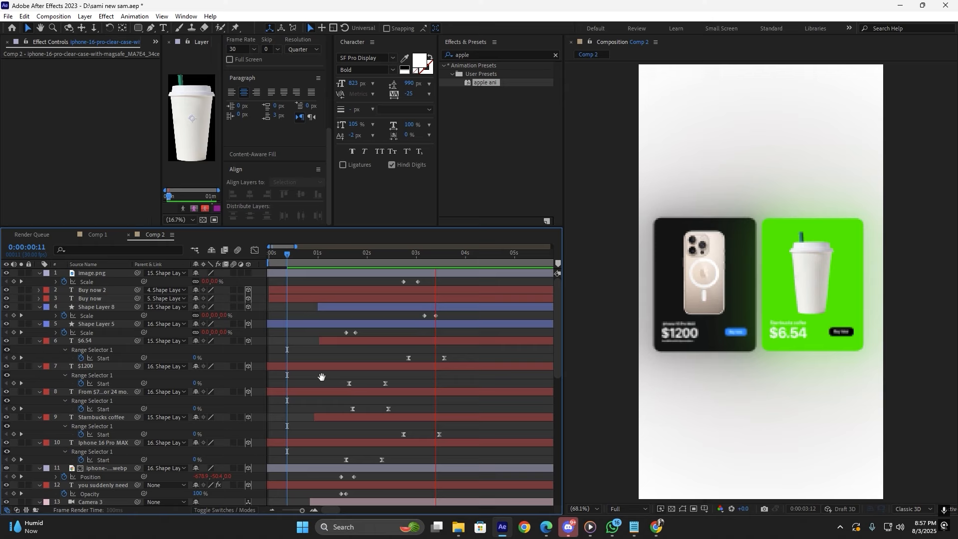
key("space")
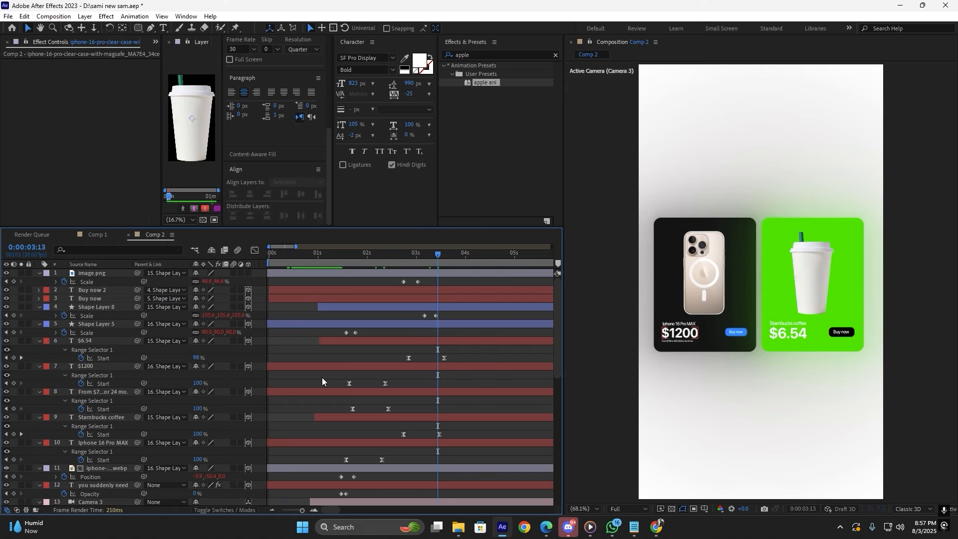
left_click_drag(447, 268, 424, 307)
left_click(433, 256)
key("space")
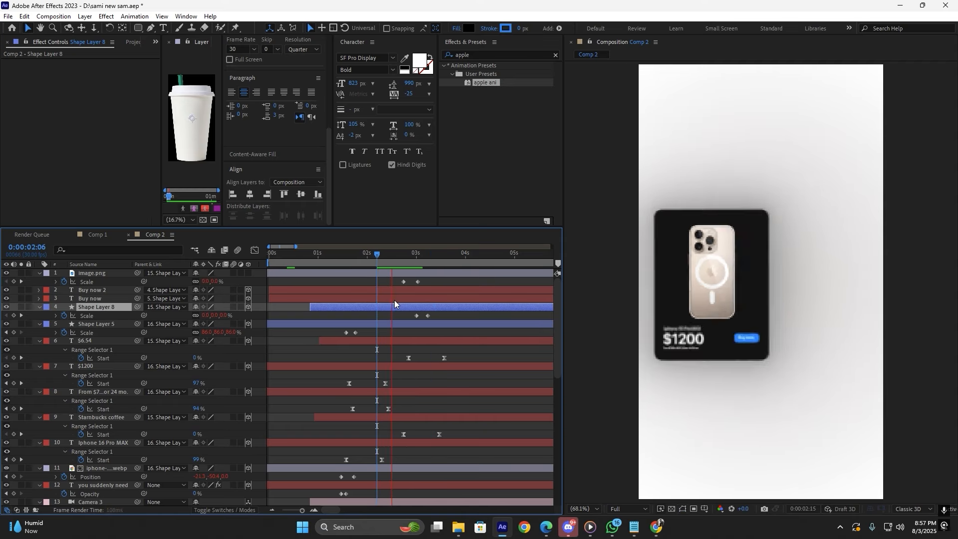
left_click(405, 273)
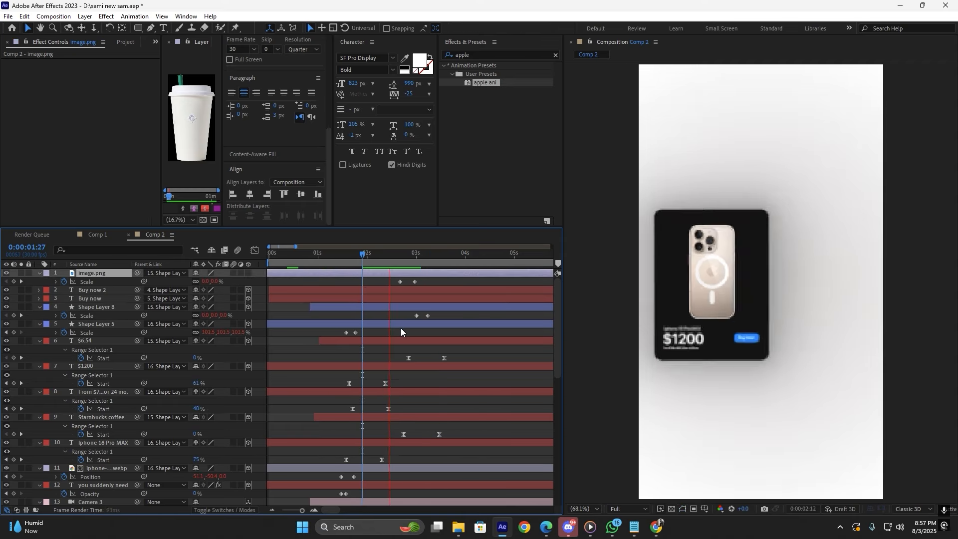
key("space")
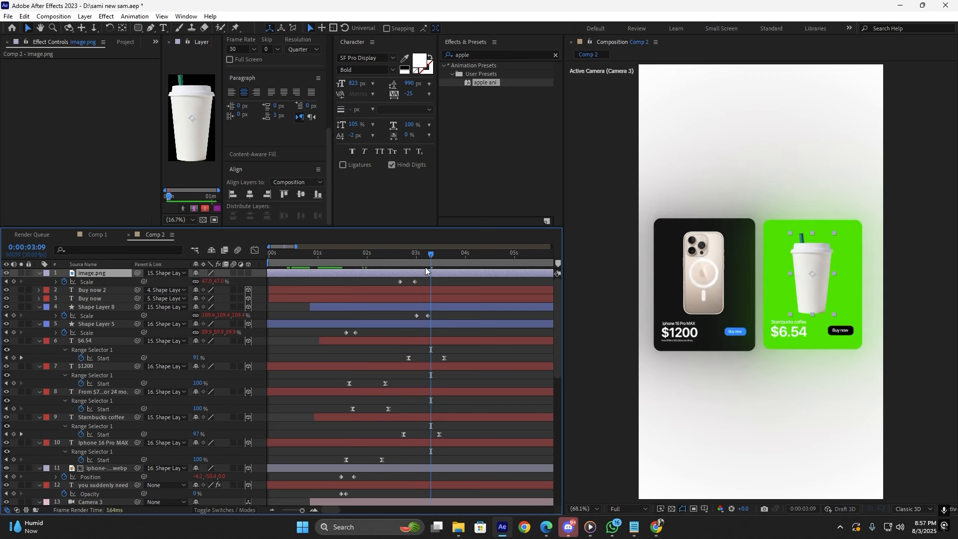
Try sliding the image.png layer and Shape Layer 8 about 2 frames earlier, preview the result, and undo both shifts.
left_click_drag(421, 274, 417, 274)
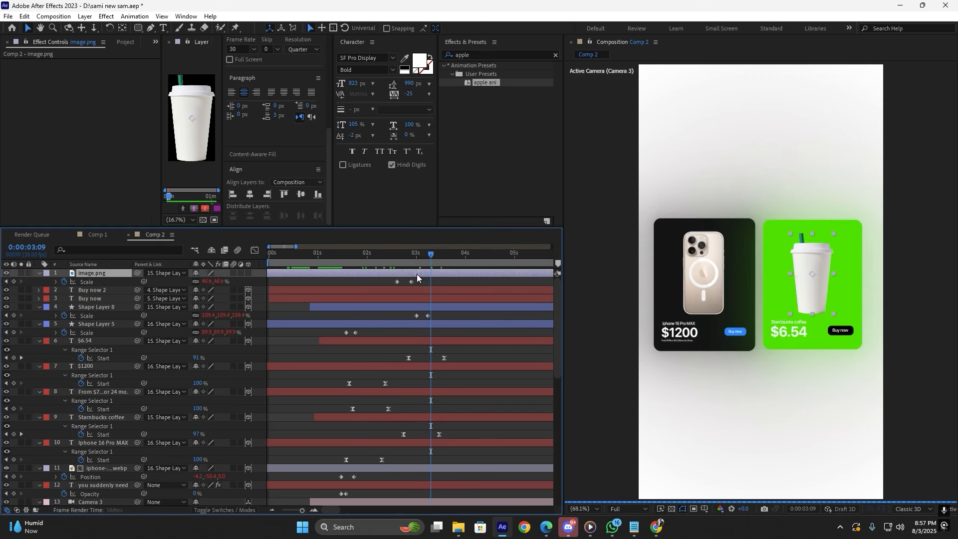
left_click_drag(425, 307, 422, 306)
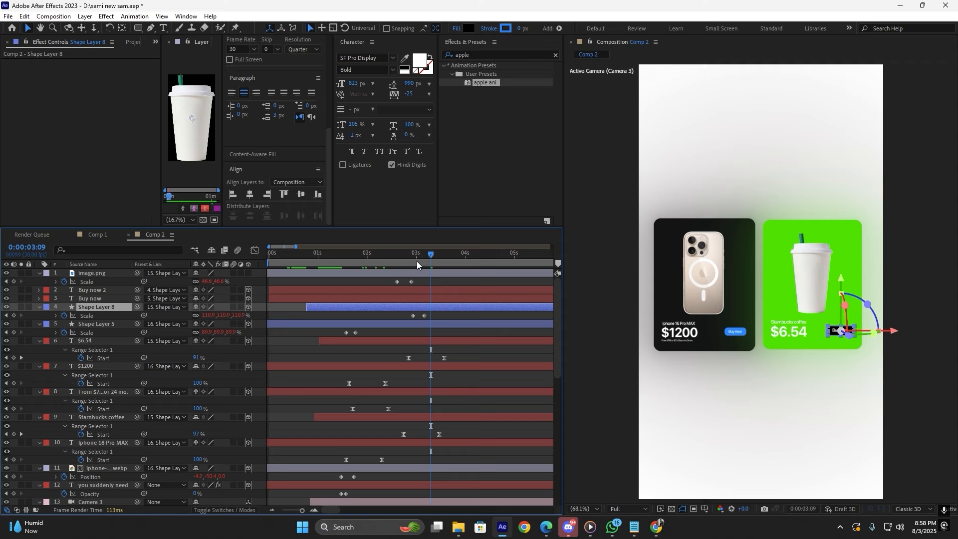
left_click_drag(426, 255, 369, 254)
key("space")
key("ctrl+z")
key("ctrl+z")
Preview the transition from the black card to the green card, starting at 0:00:02:04.
left_click(374, 256)
key("space")
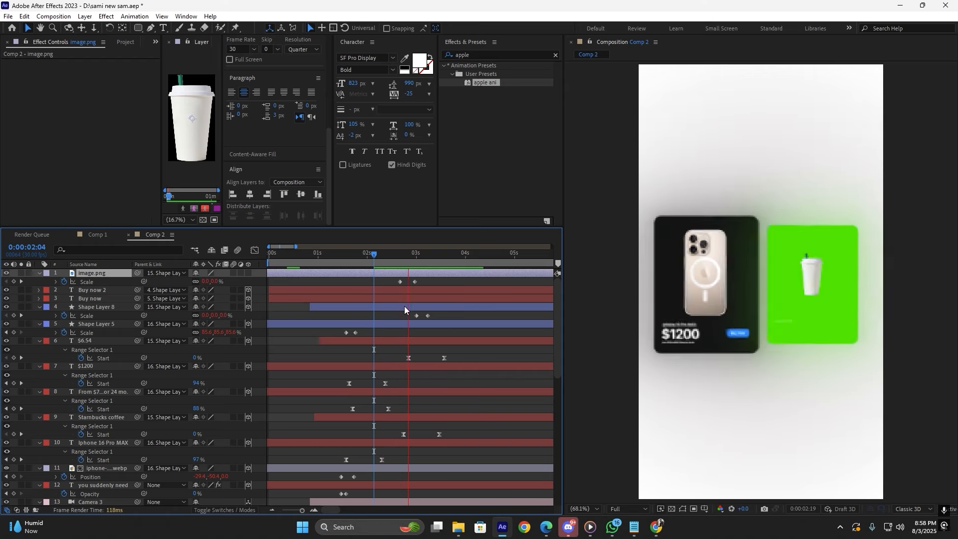
key("space")
left_click(403, 283)
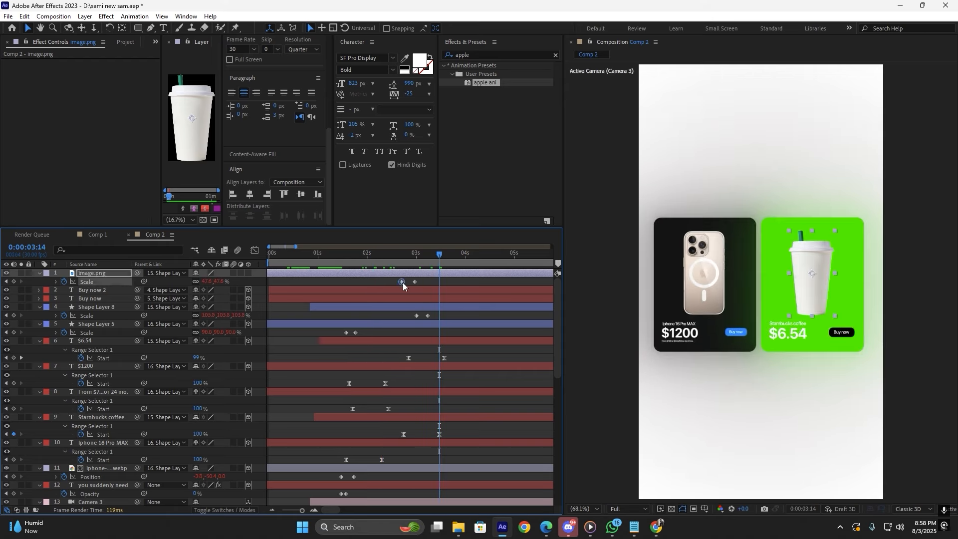
key("space")
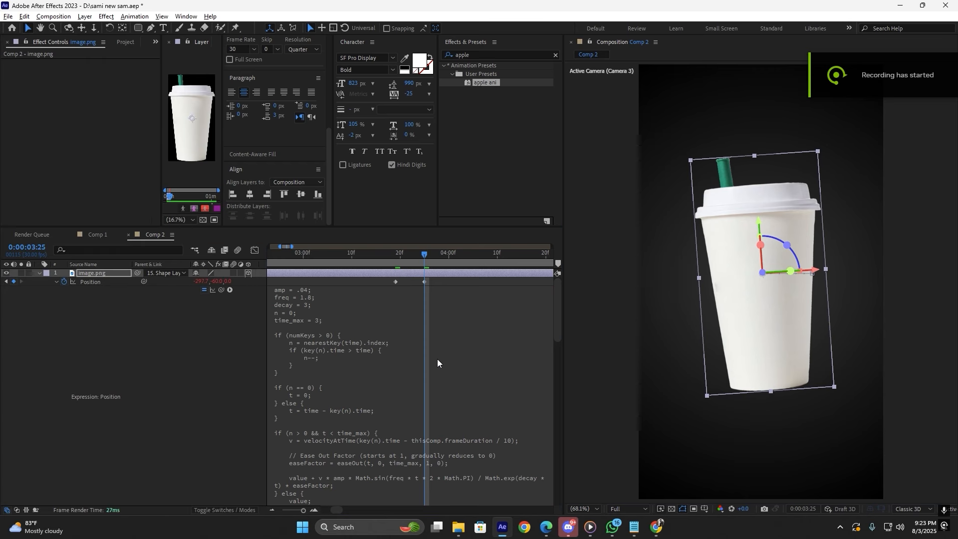
Reveal the keyframed properties of all layers in Comp 2.
key("u")
key("u")
left_click(436, 294)
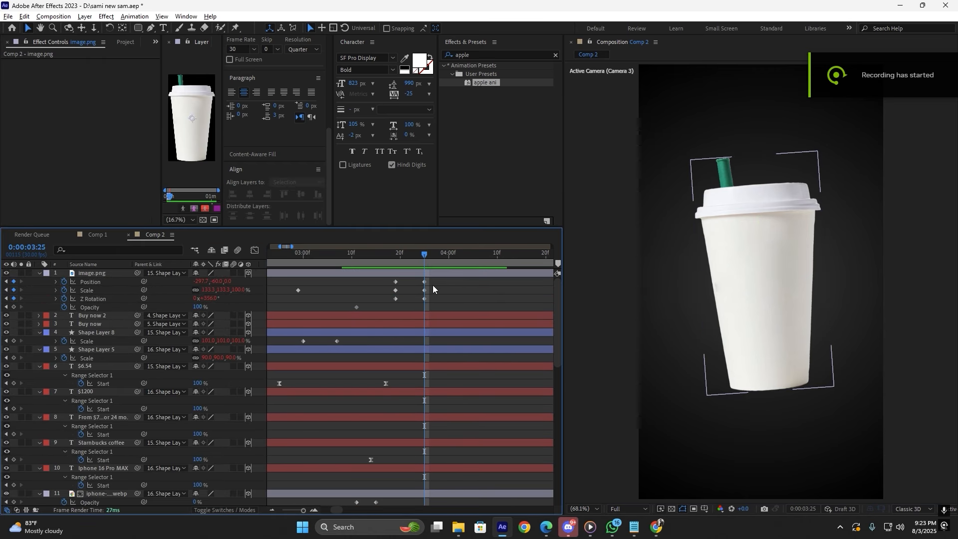
Try deleting the cup image's Position, Scale and Z Rotation keyframes at both 0:00:03:19 and 0:00:03:25, and undo the deletion.
left_click_drag(433, 278, 390, 304)
left_click_drag(434, 282, 390, 301)
key("Delete")
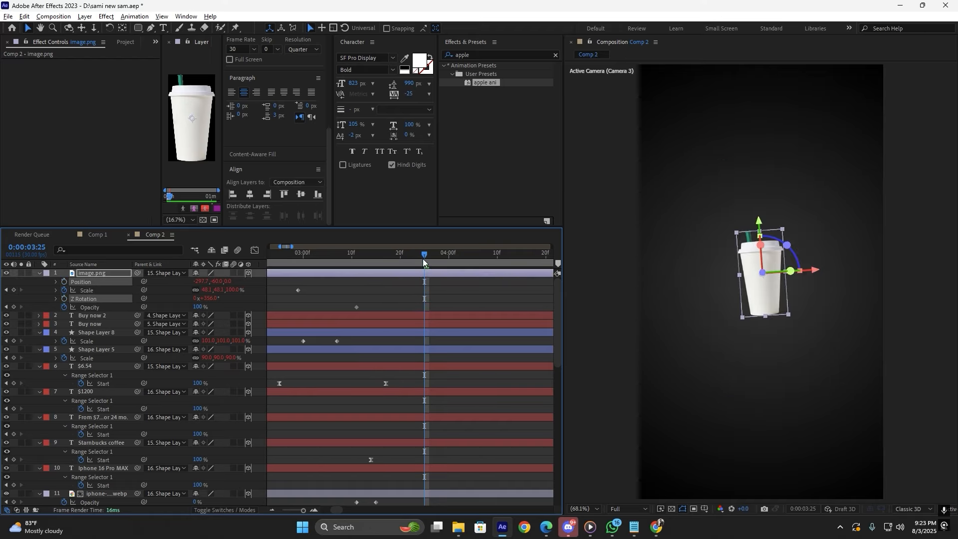
left_click_drag(423, 259, 369, 265)
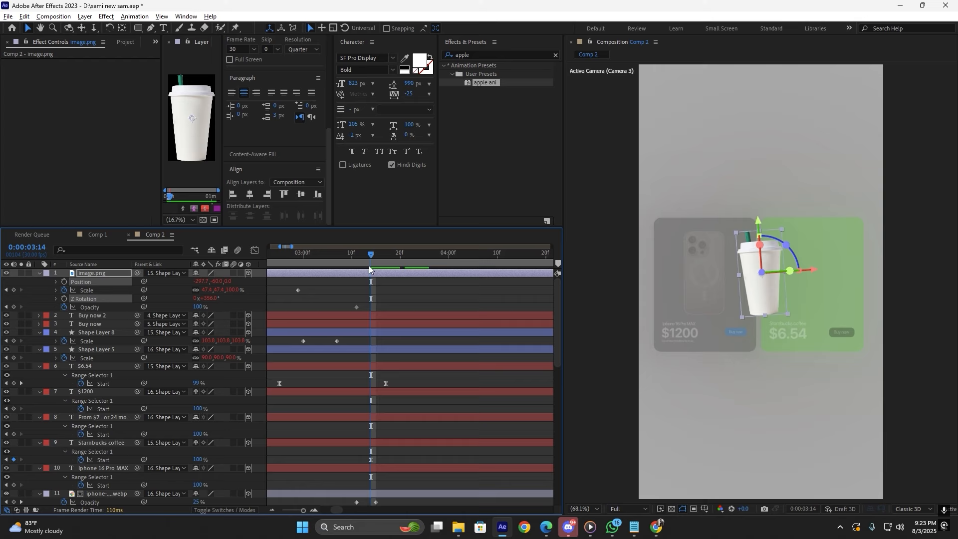
key("ctrl+z")
Delete only the cup image's Position, Scale and Z Rotation keyframes at 0:00:03:25.
left_click(449, 283)
left_click_drag(445, 277, 415, 298)
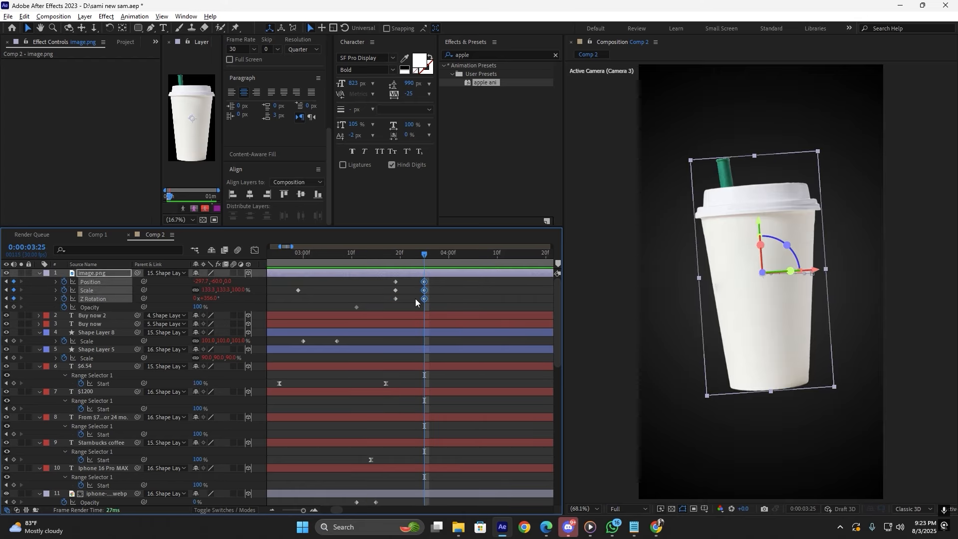
key("Delete")
Examine Shape Layer 2's Gradient Ramp start and end color keyframes at 0:00:03:11 and 0:00:03:20.
left_click_drag(408, 252, 346, 270)
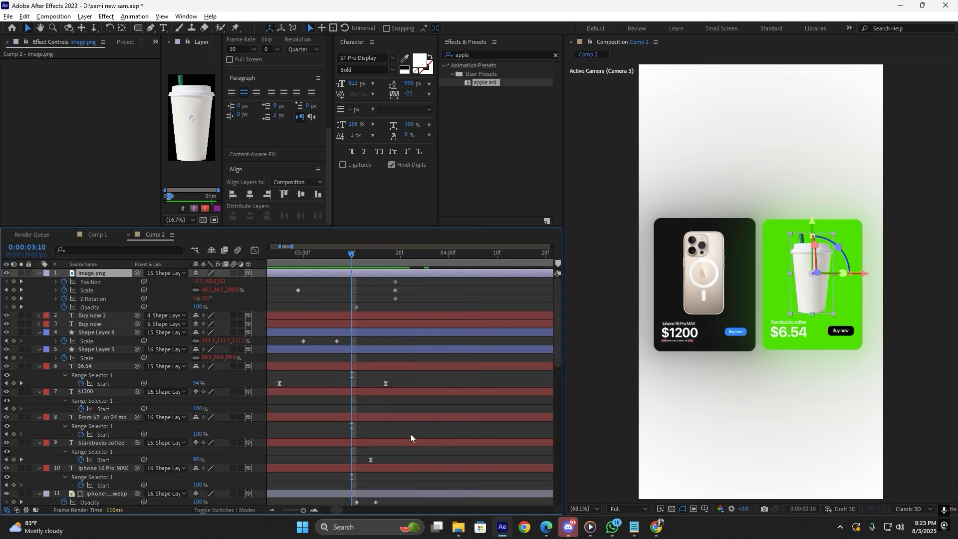
scroll(410, 433, "down", 10)
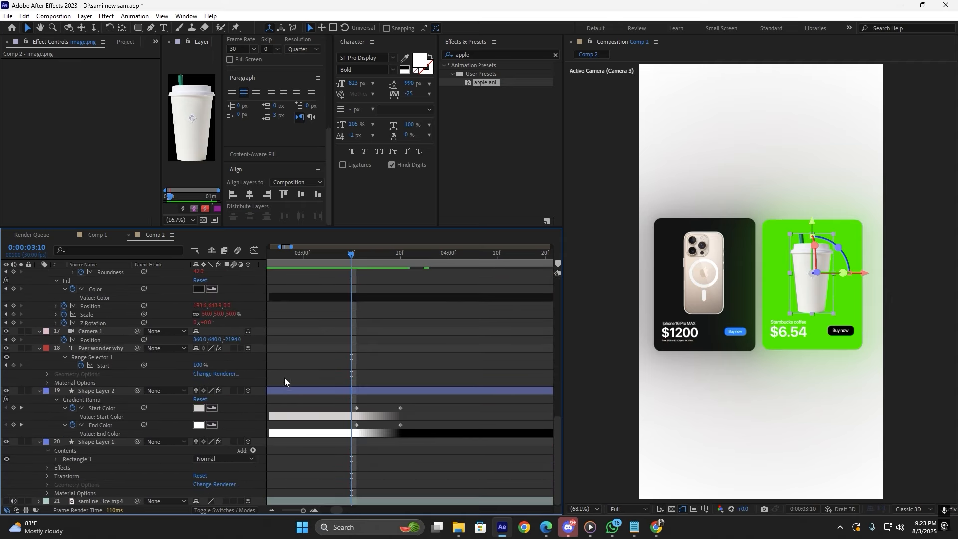
left_click_drag(349, 253, 401, 311)
left_click(366, 391)
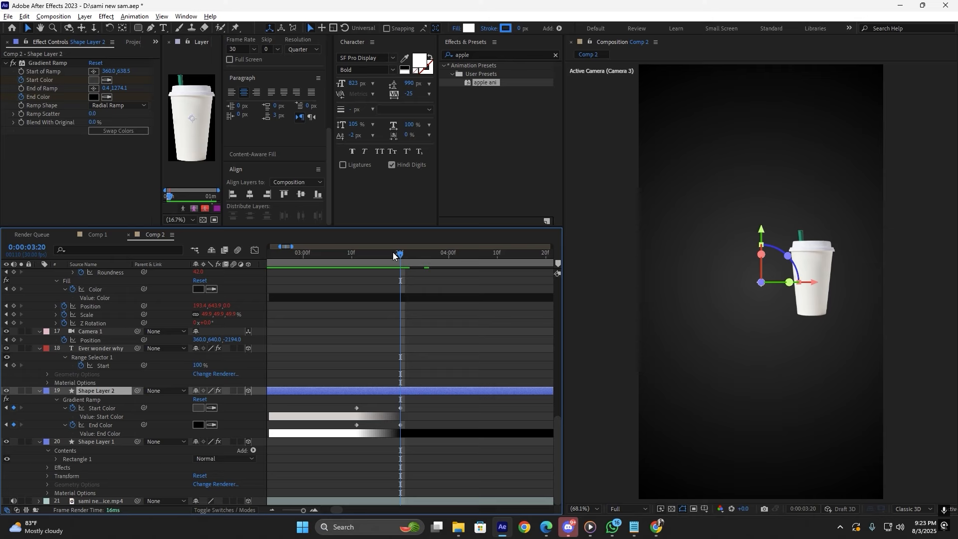
left_click(356, 258)
left_click_drag(356, 260, 357, 279)
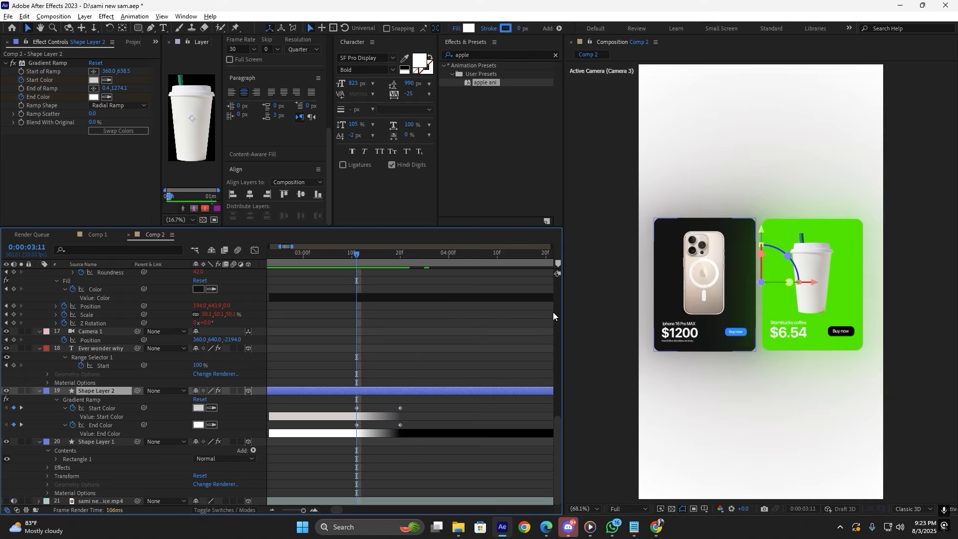
Check the iPhone image layer's opacity keyframes and preview the cards' fade-out from 0:00:03:02.
scroll(358, 349, "up", 10)
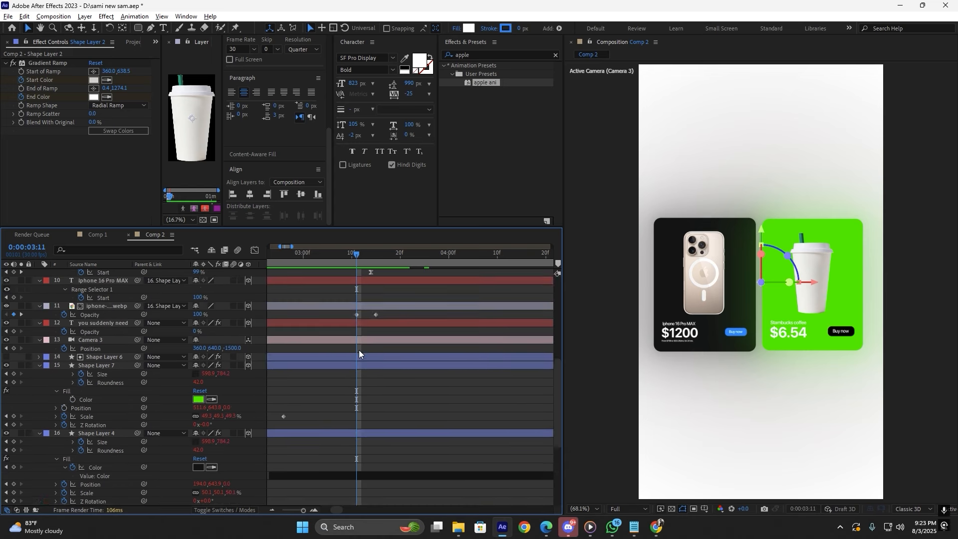
left_click(356, 417)
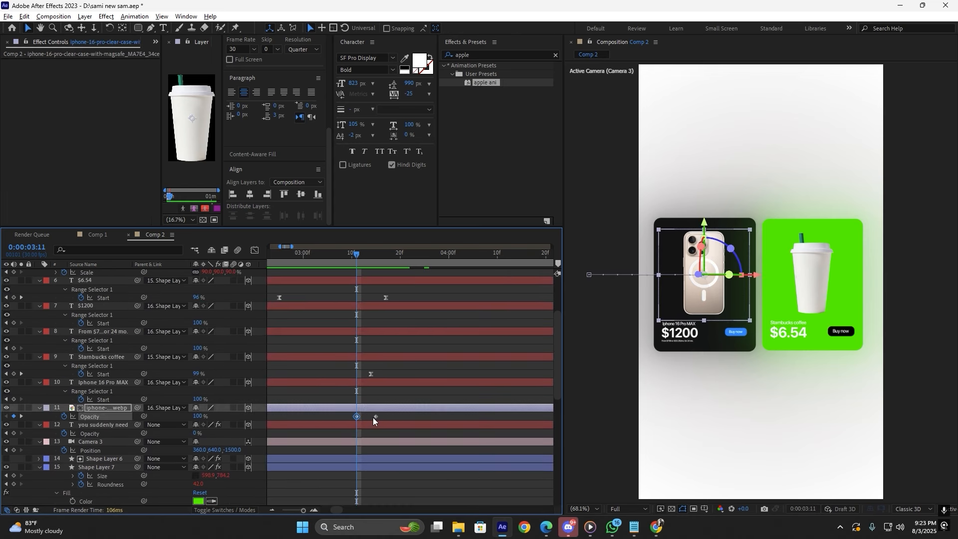
left_click(375, 394)
left_click_drag(358, 256, 317, 265)
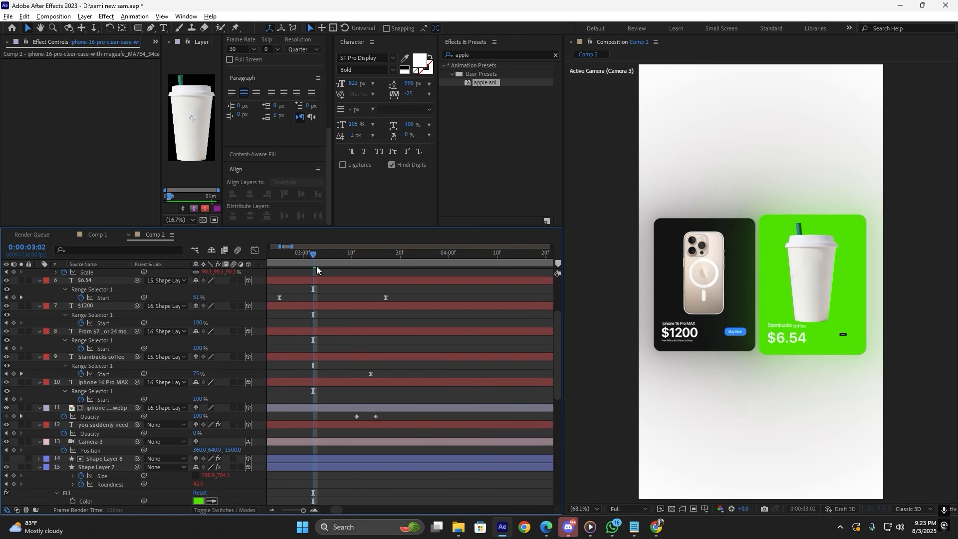
key("space")
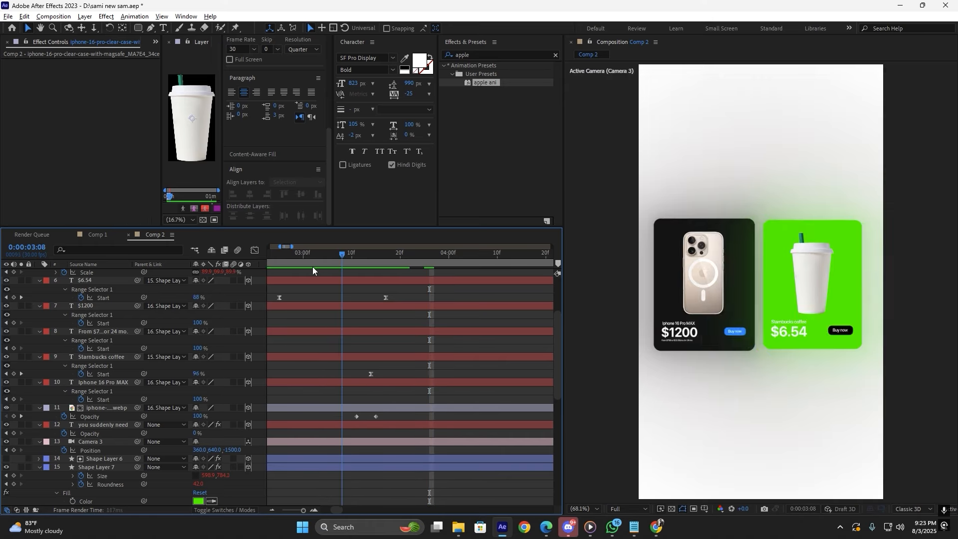
left_click(361, 268)
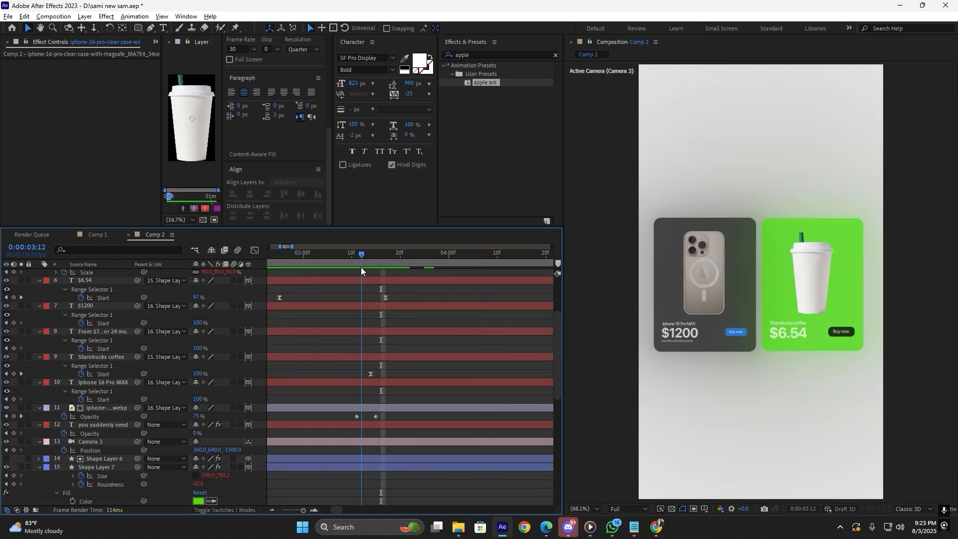
Compare the background on Shape Layer 2 at 0:00:03:11 and 0:00:03:20, and return to the cup image's keyframes.
key("Page_Up")
scroll(359, 349, "down", 10)
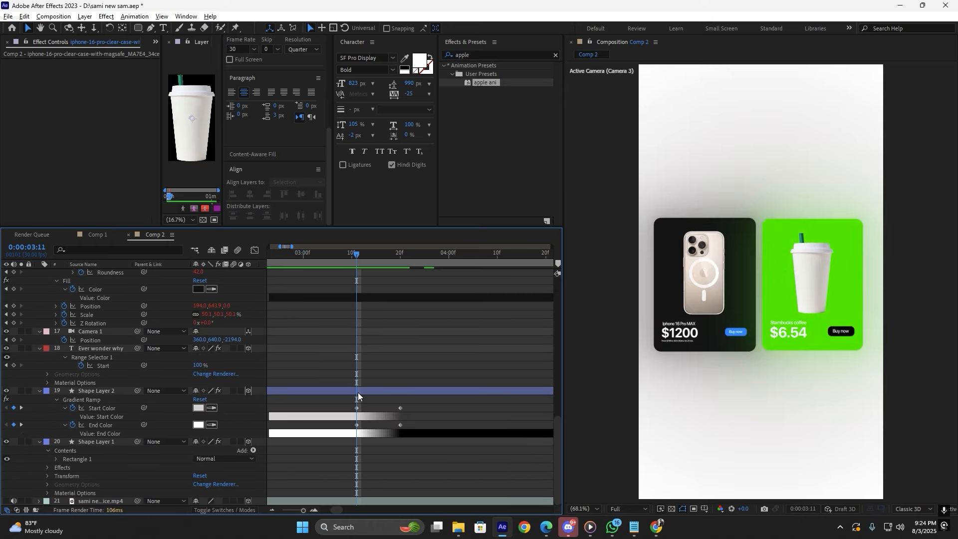
left_click(358, 392)
left_click_drag(356, 254, 398, 271)
scroll(364, 332, "up", 10)
scroll(401, 262, "up", 2)
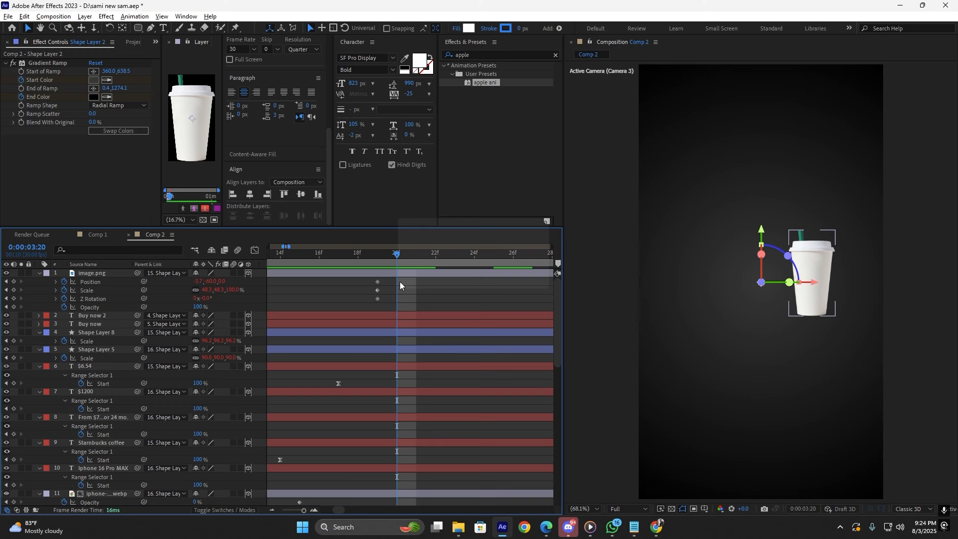
Save the project and check the cup image's Position, Scale and Z Rotation keyframes at 0:00:03:19.
key("ctrl+s")
left_click(389, 275)
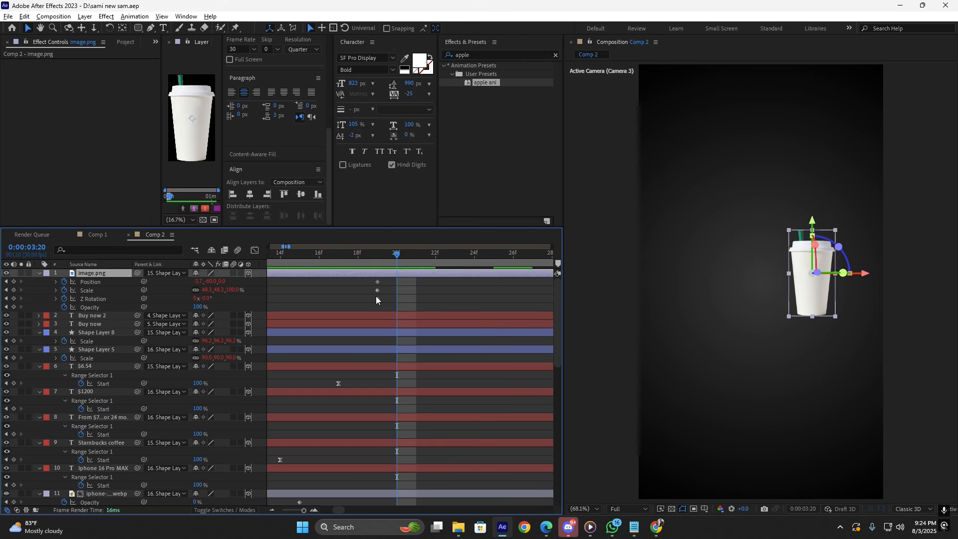
left_click(376, 298)
left_click(380, 256)
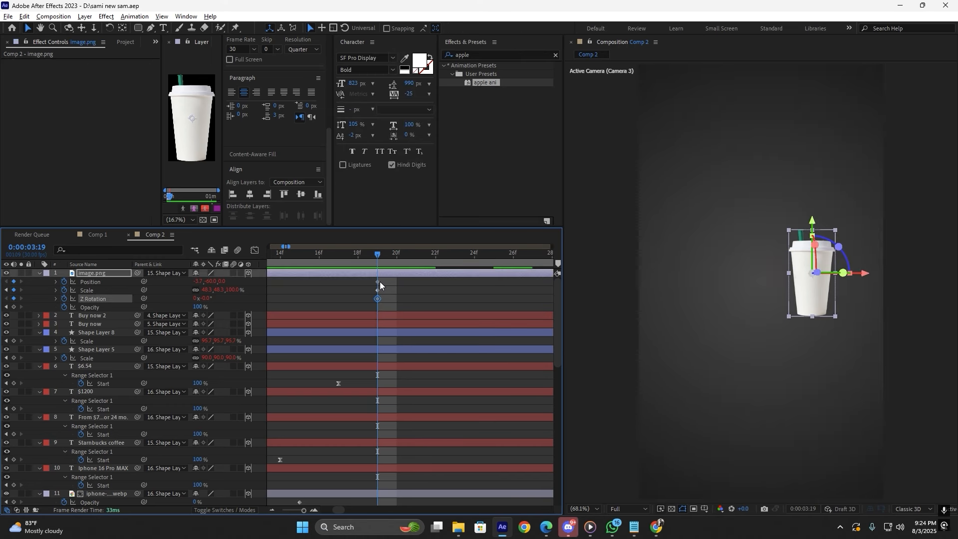
left_click(378, 281)
left_click(378, 291)
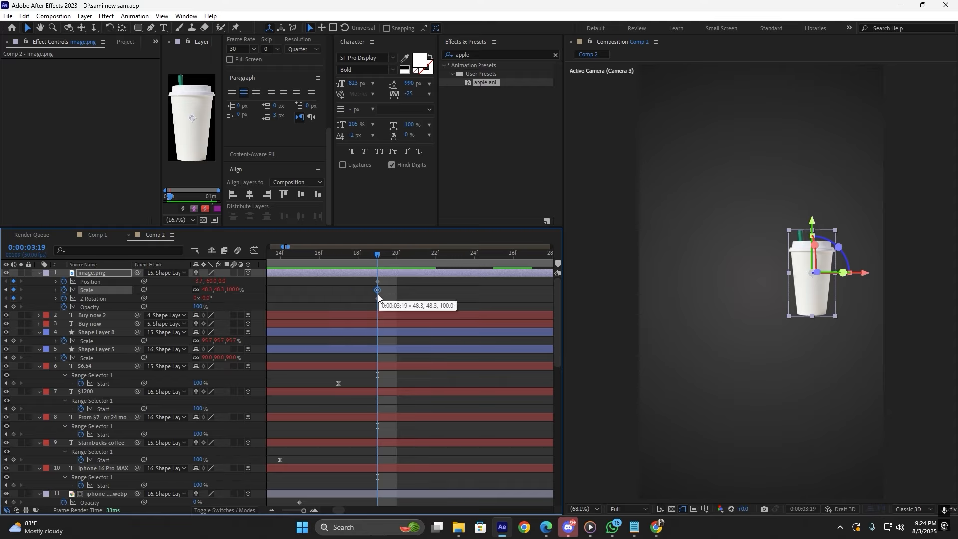
left_click(377, 281)
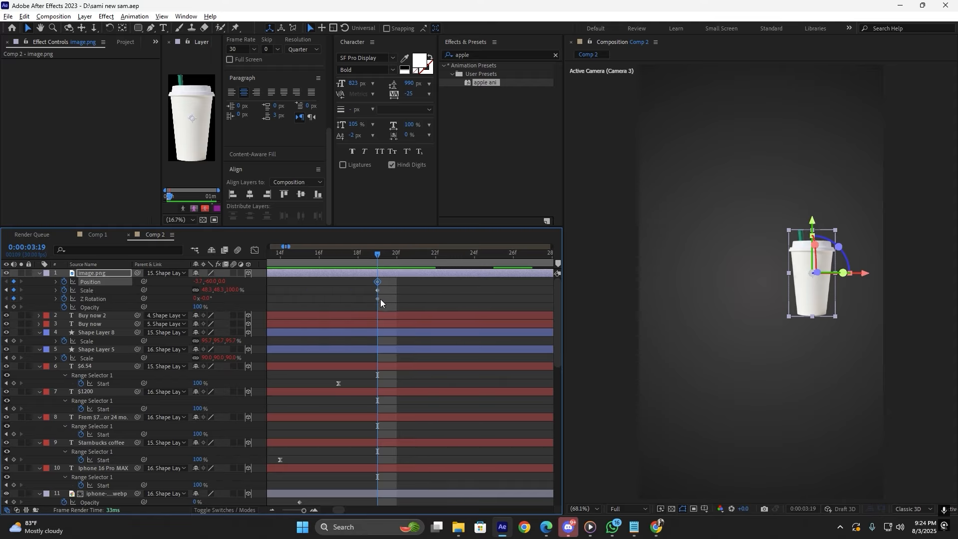
left_click(381, 302)
At 0:00:03:21, enlarge the cup image to a scale of about 128.3% to add a second Scale keyframe.
left_click_drag(380, 261, 417, 279)
left_click(396, 274)
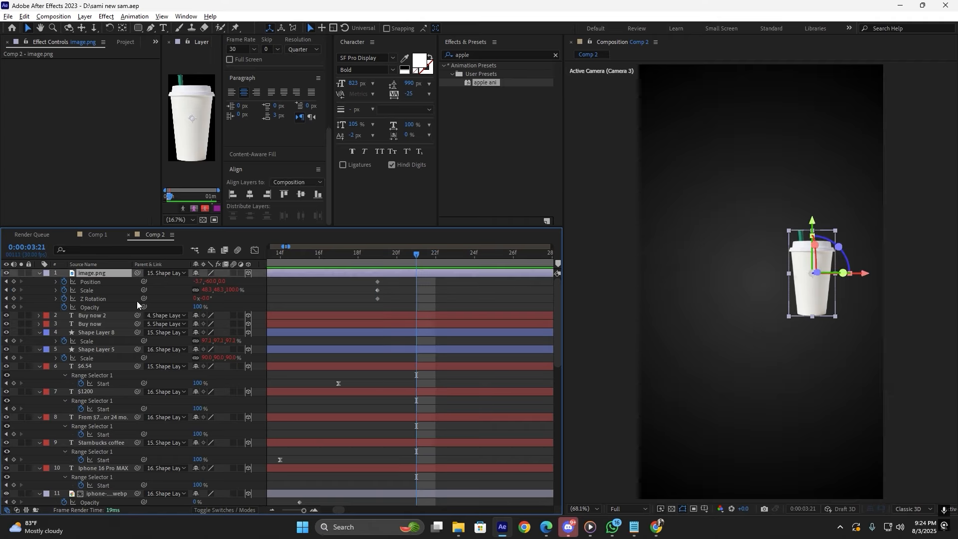
left_click_drag(205, 291, 247, 292)
left_click(378, 299)
left_click(386, 282)
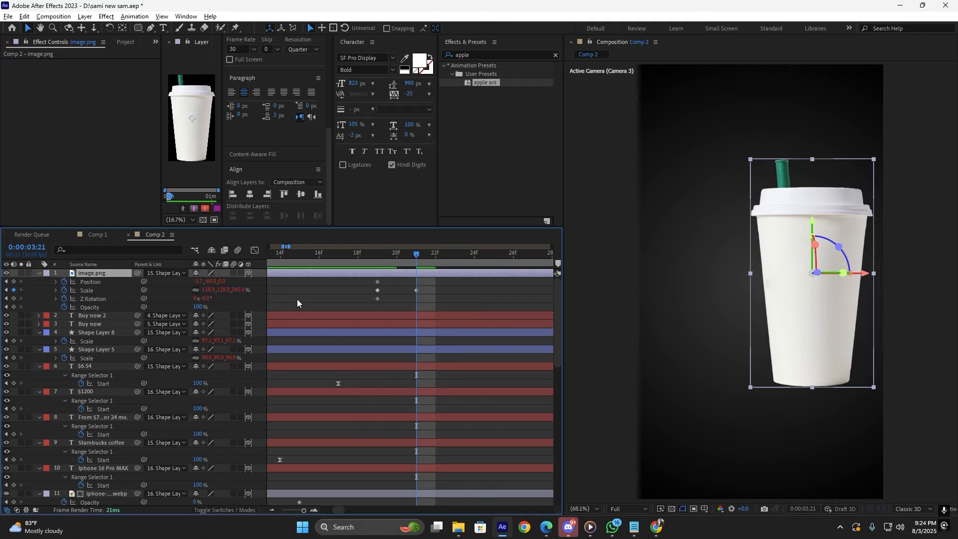
At 0:00:03:21, move the cup image horizontally to the center of the frame and set its Z Rotation to 0x+355.0°.
left_click_drag(866, 276, 817, 290)
left_click(429, 306)
left_click(419, 276)
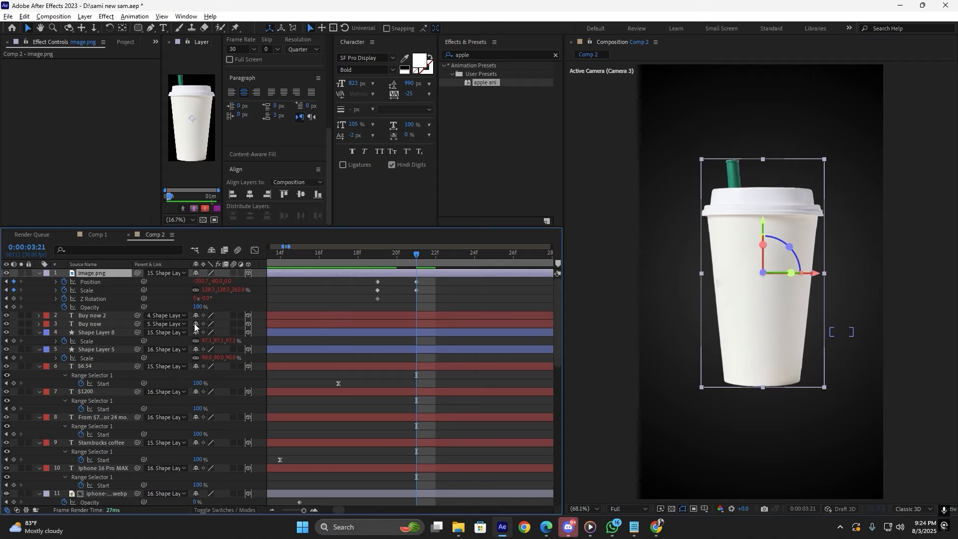
left_click_drag(204, 300, 409, 326)
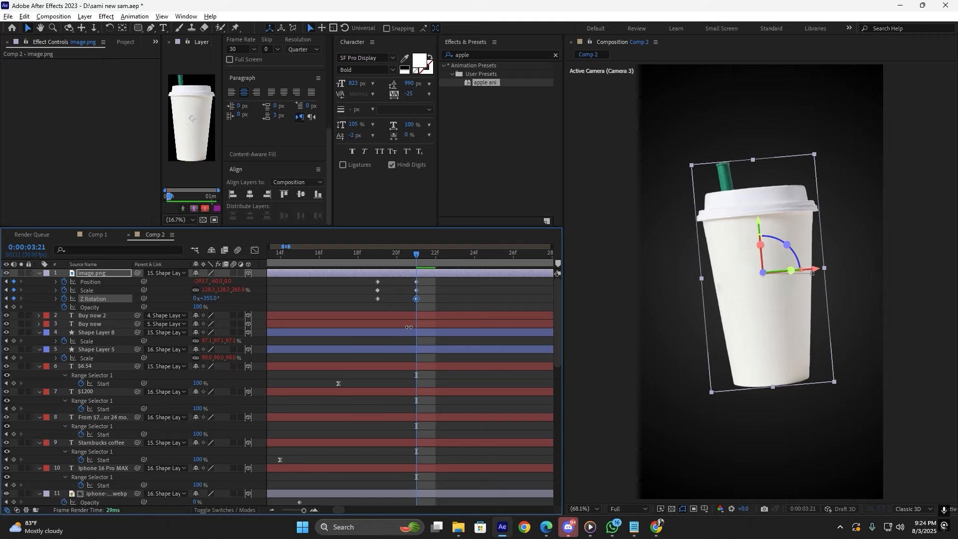
left_click(478, 309)
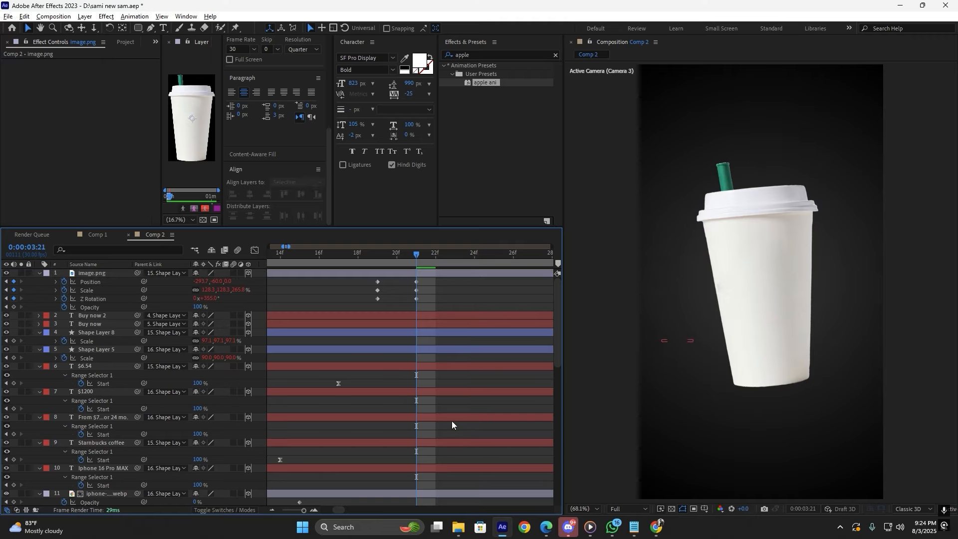
left_click(408, 298)
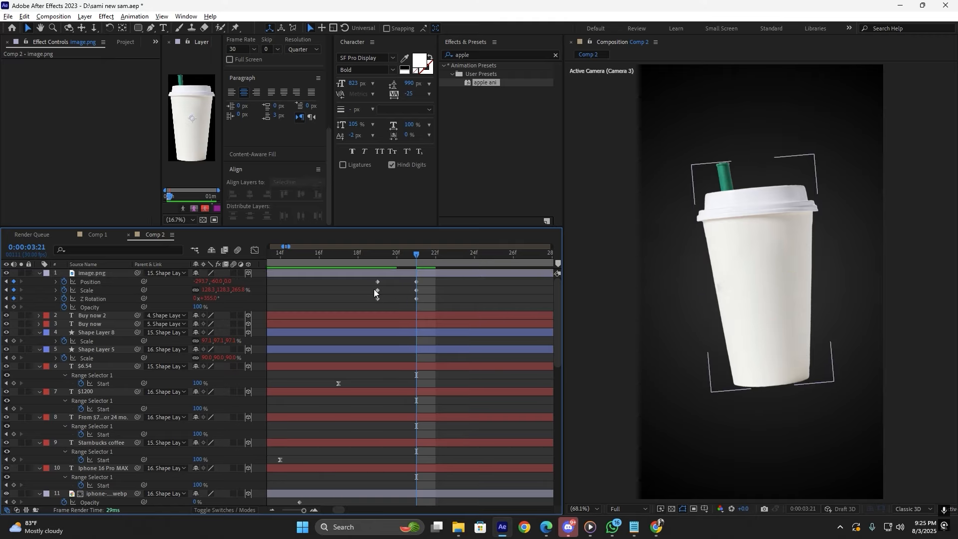
Nudge the cup image slightly horizontally at its second Position keyframe at 0:00:03:21.
left_click(414, 274)
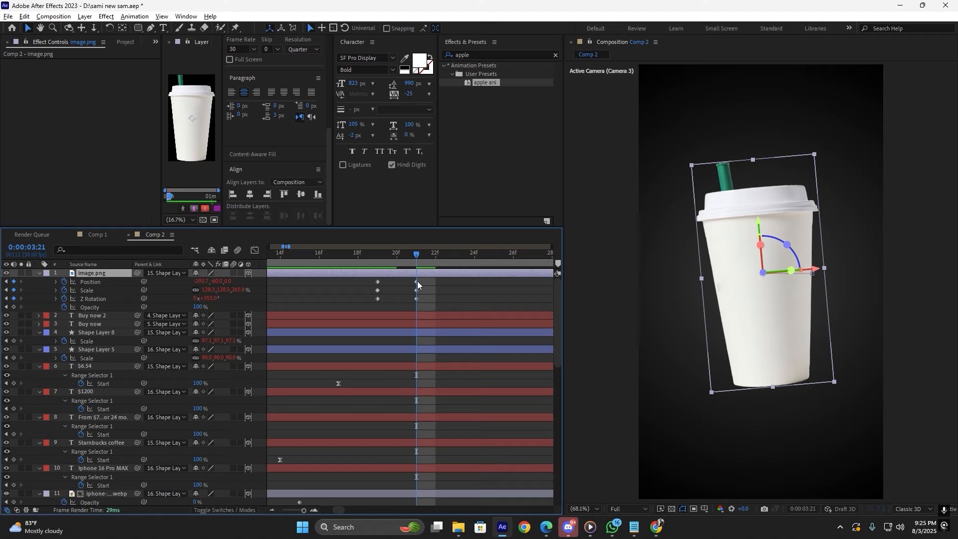
left_click(416, 282)
left_click_drag(815, 270, 814, 269)
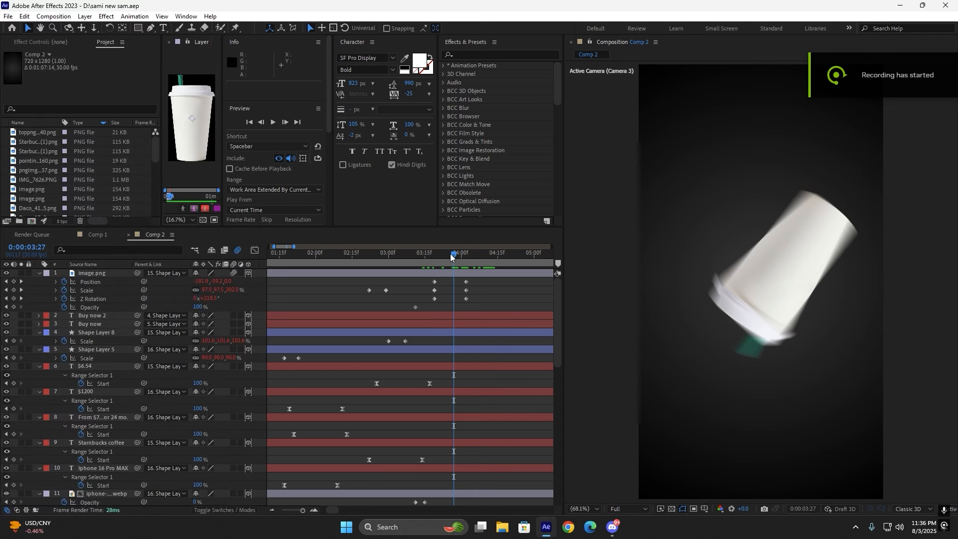
Go to the cup image's last keyframes at 0:00:04:02 and start a new expression on its Scale property.
left_click_drag(454, 255, 467, 282)
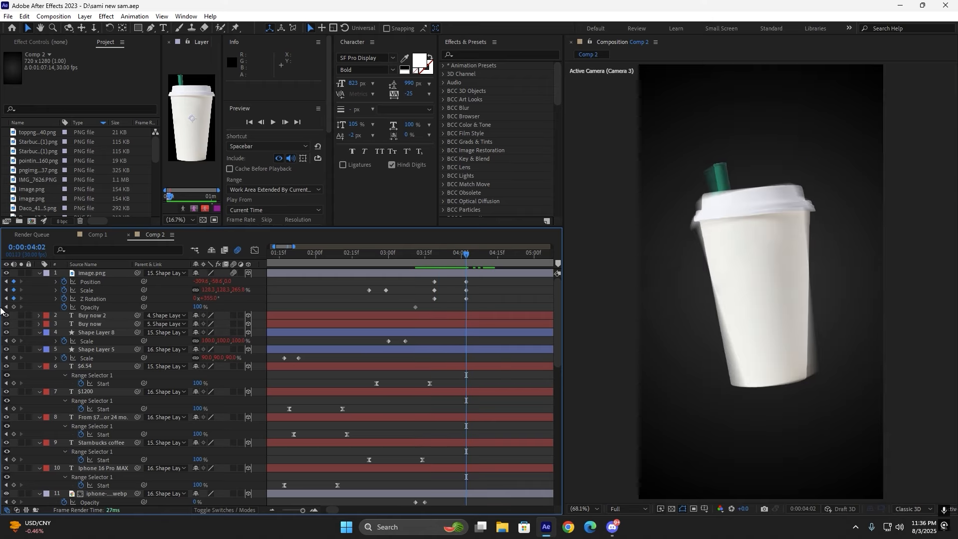
left_click(85, 290)
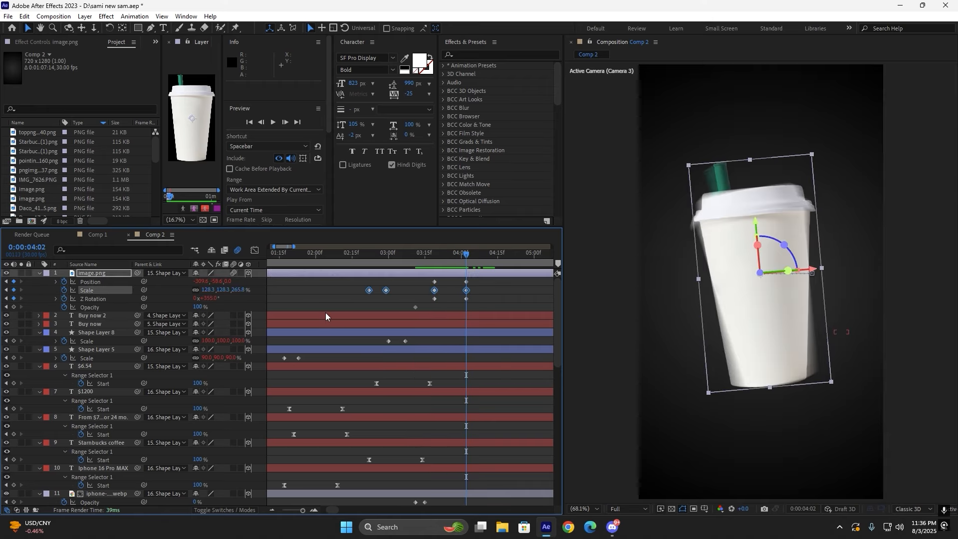
left_click(64, 291, "alt")
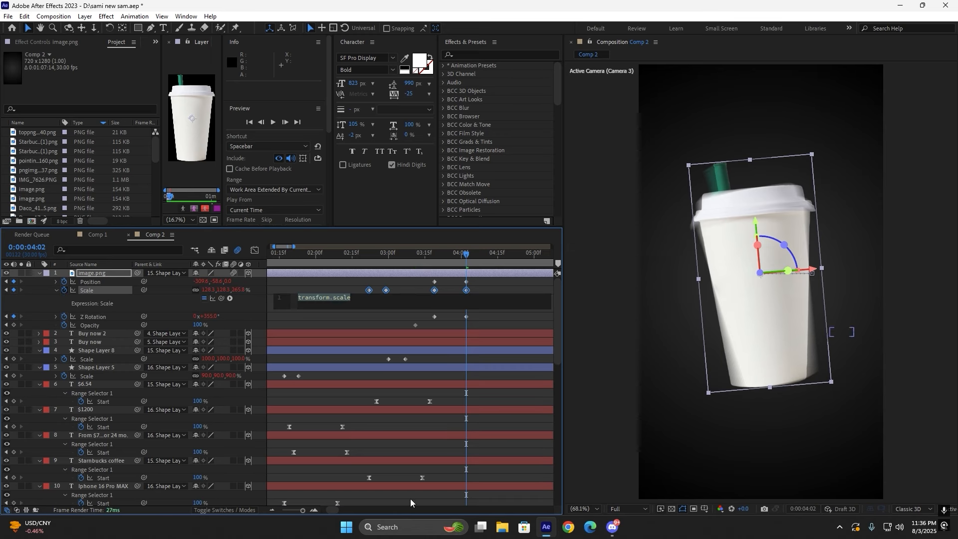
left_click(388, 528)
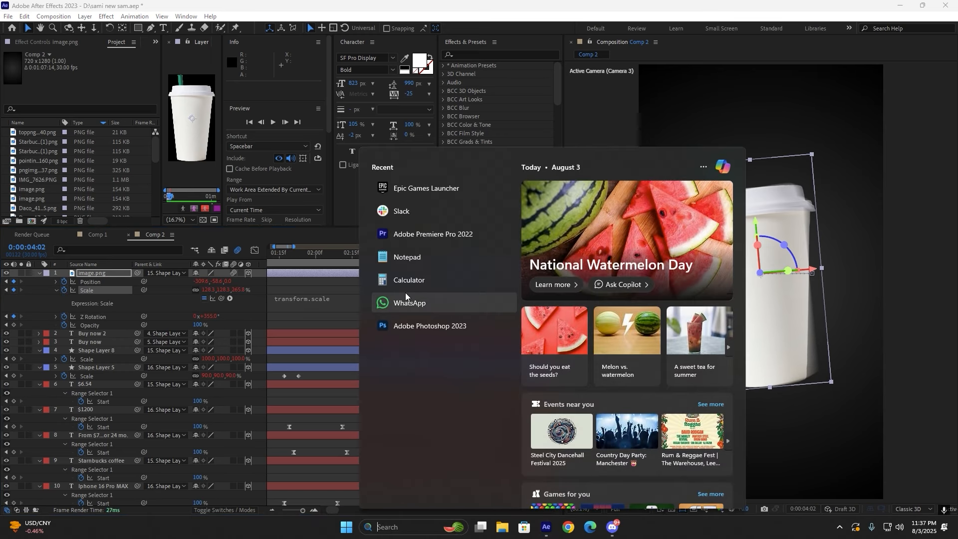
left_click(403, 285)
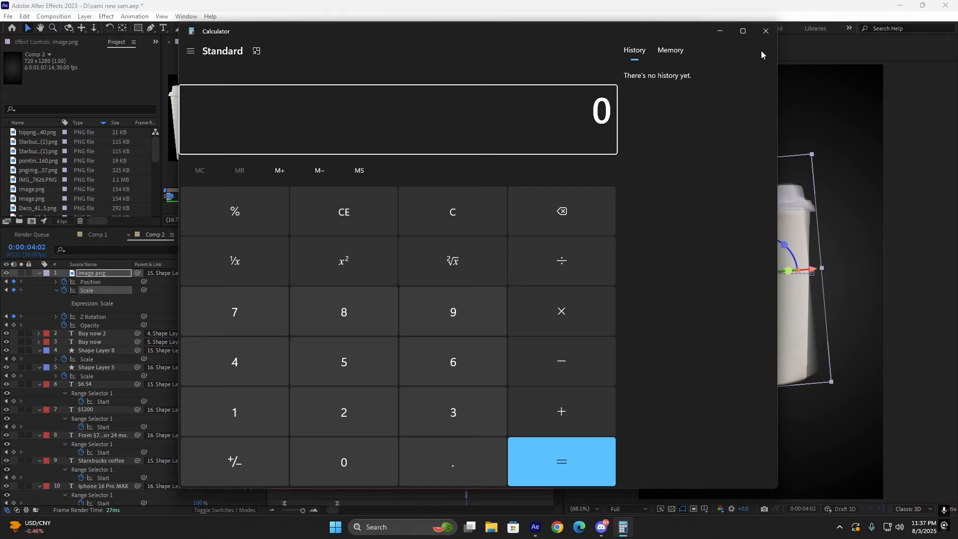
left_click(767, 36)
Fetch the bounce expression (amp = .04, freq = 1.8, decay = 3) from Notepad and use it as the cup image's Scale expression.
left_click(418, 525)
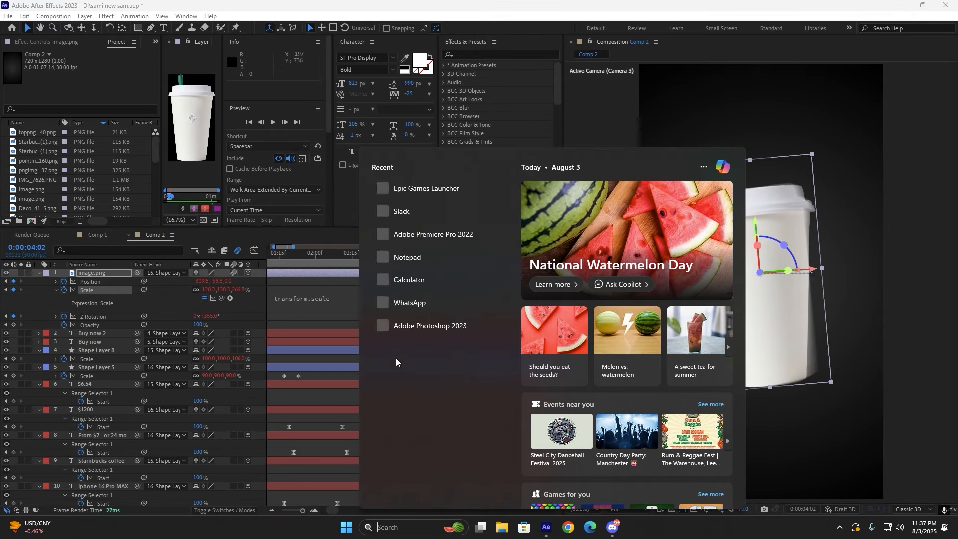
left_click(400, 258)
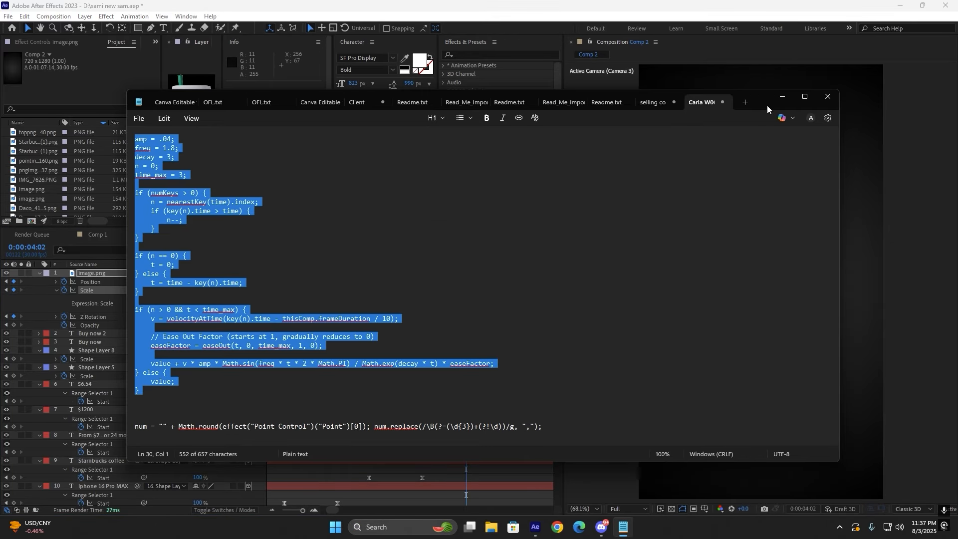
left_click(782, 97)
left_click(321, 301)
key("BackSpace")
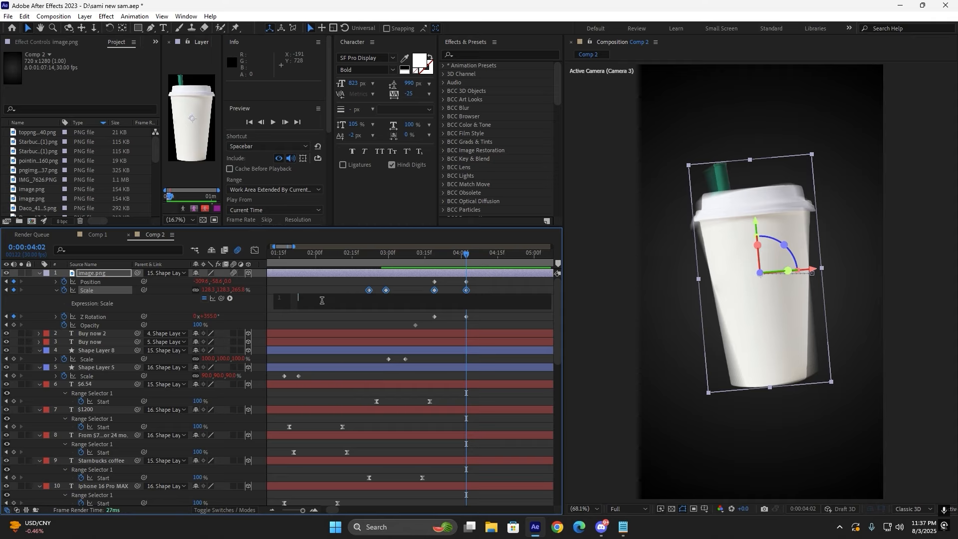
left_click(56, 290)
Apply the same bounce expression to the cup image's Position property.
left_click(65, 283)
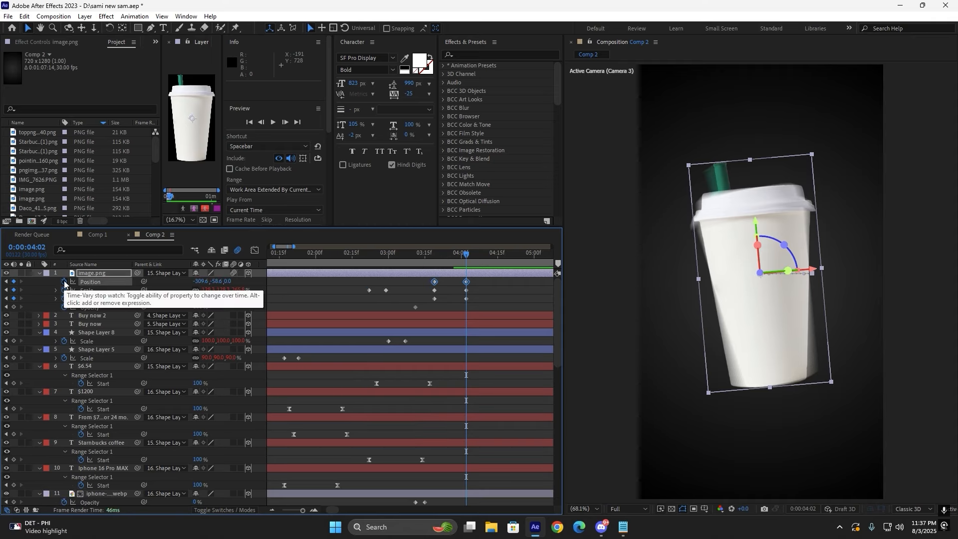
left_click(64, 283, "alt")
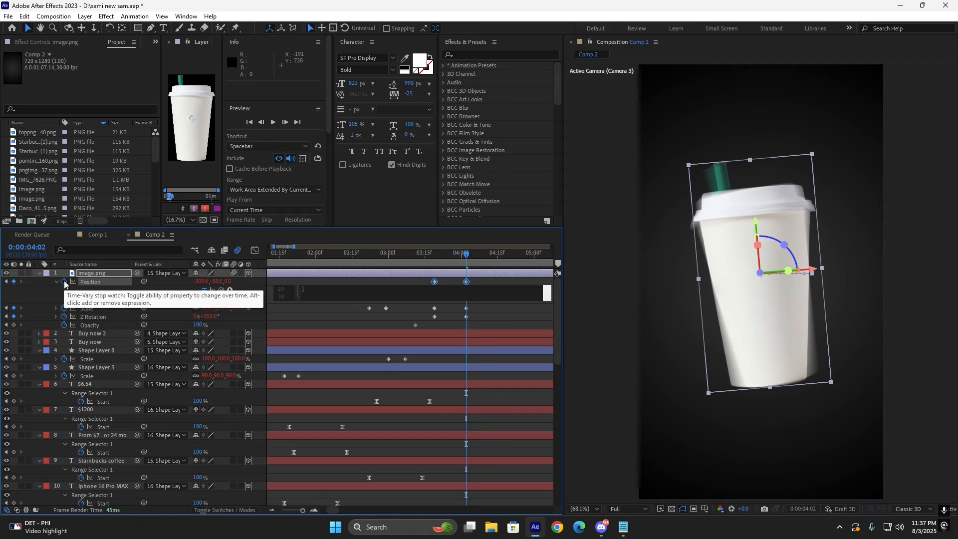
left_click(64, 282, "alt")
left_click(361, 280)
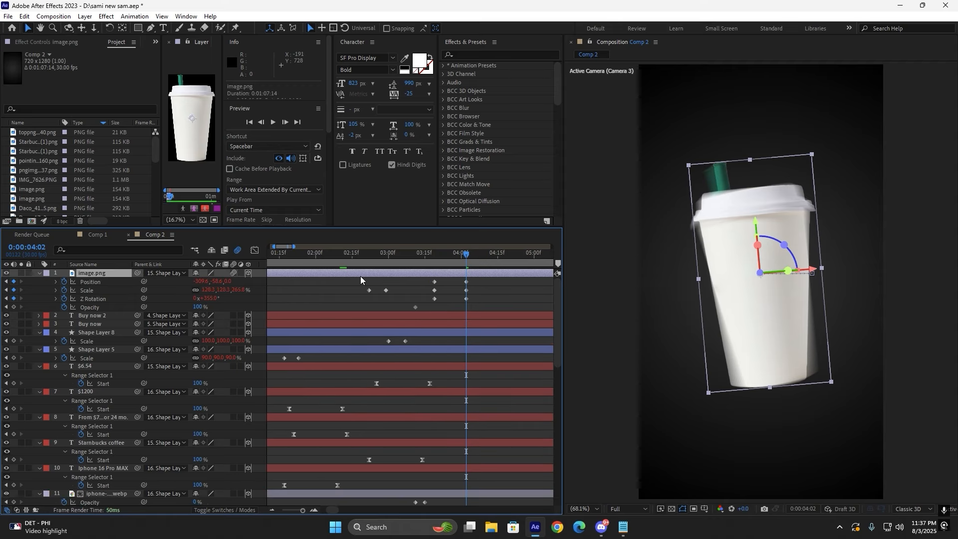
Preview the cup's bounce and retime its Position, Scale and Z Rotation transition to run from 0:00:03:16 to 0:00:04:02.
left_click(376, 255)
key("space")
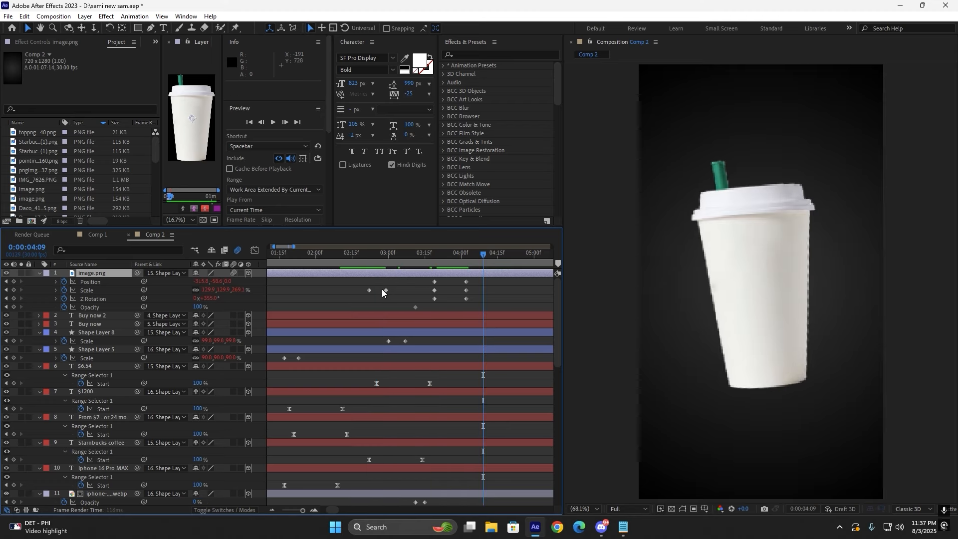
key("space")
left_click_drag(482, 257, 473, 291)
left_click(466, 282)
left_click(466, 290, "shift")
left_click(466, 298, "shift")
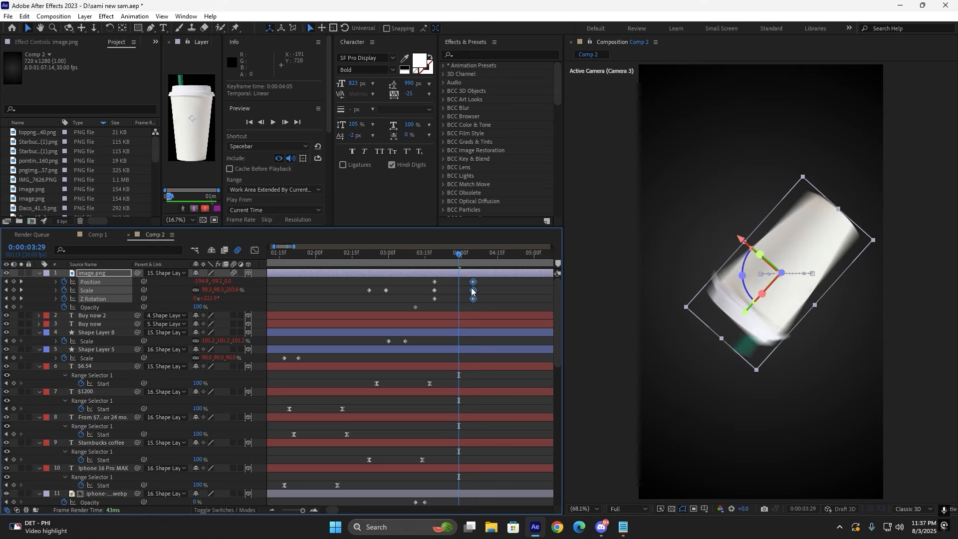
left_click(435, 290, "shift")
left_click(434, 299, "shift")
left_click_drag(432, 292, 425, 292)
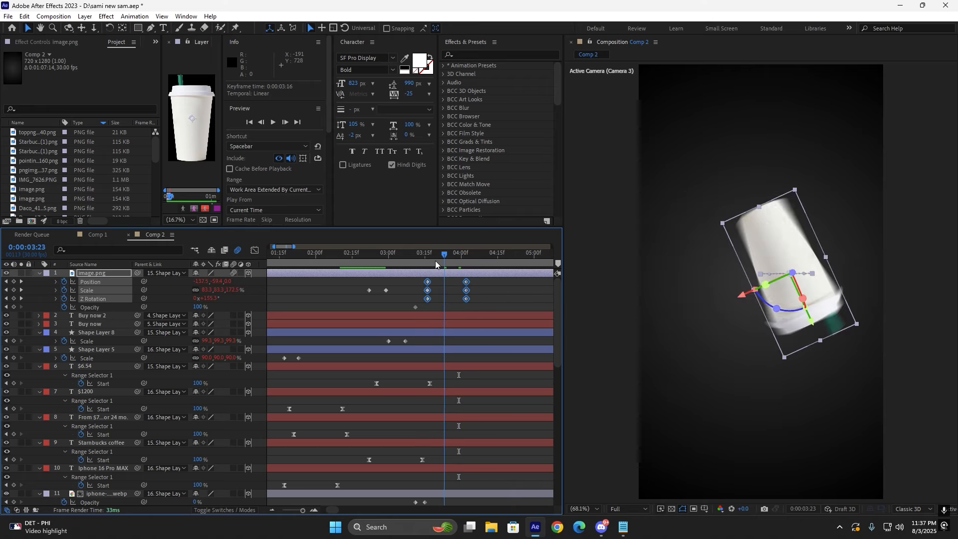
Preview the animation from 0:00:02:10 through the cup's spin and bounce.
left_click(341, 267)
left_click(340, 269)
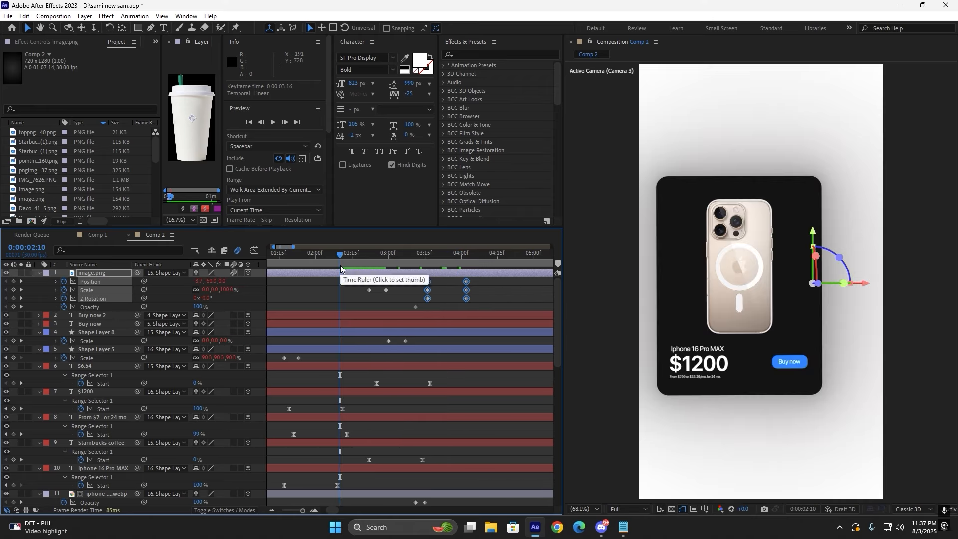
key("space")
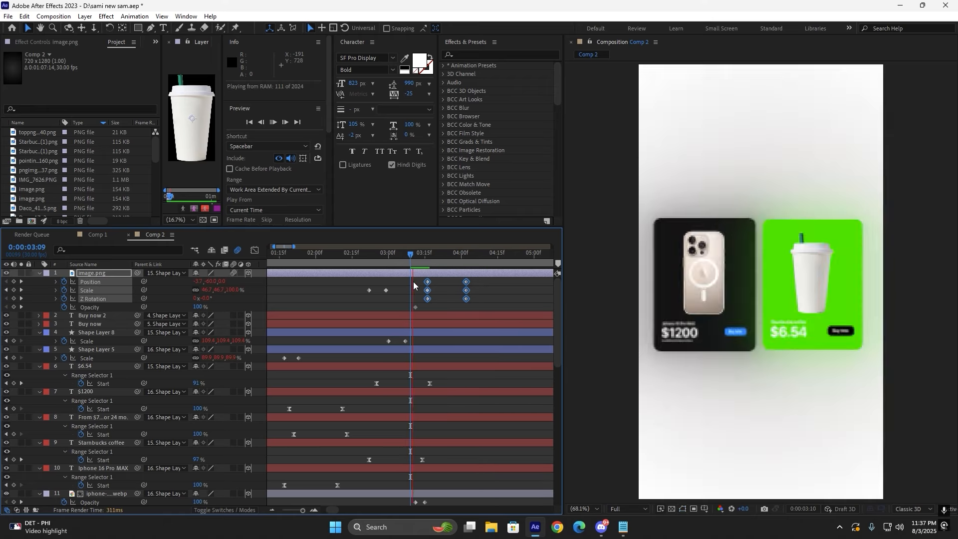
key("space")
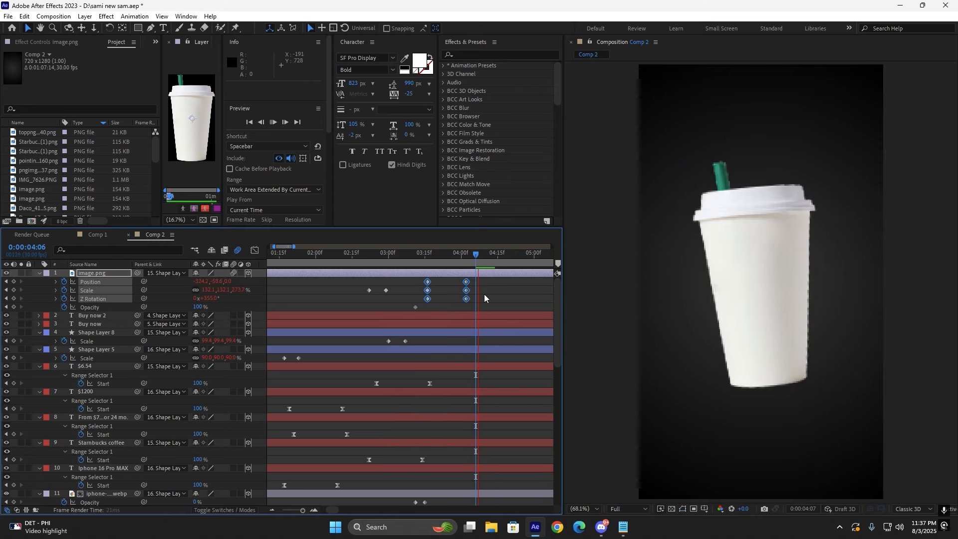
left_click(484, 299)
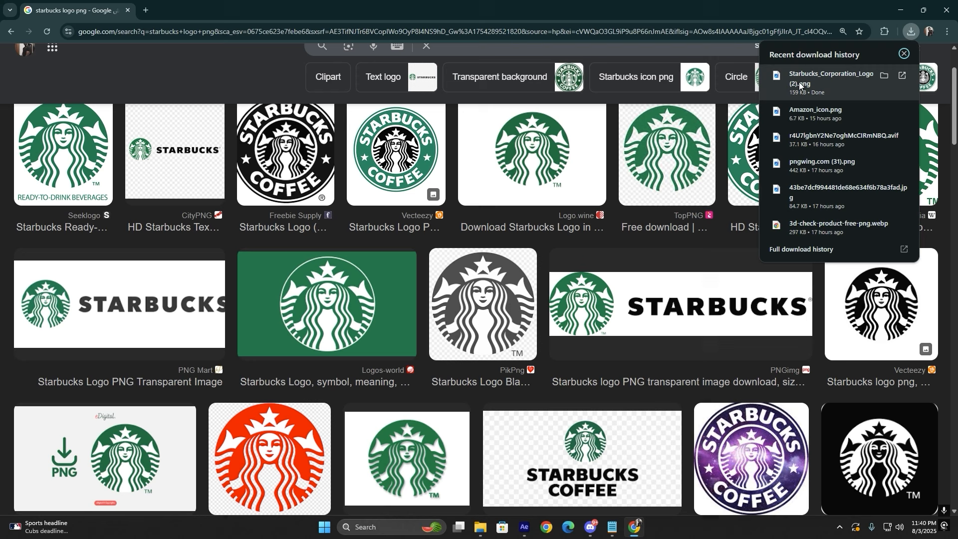
Bring the downloaded Starbucks logo PNG from Chrome into Comp 2 in After Effects and scale it down to fit the cup's front.
left_click_drag(793, 83, 742, 333)
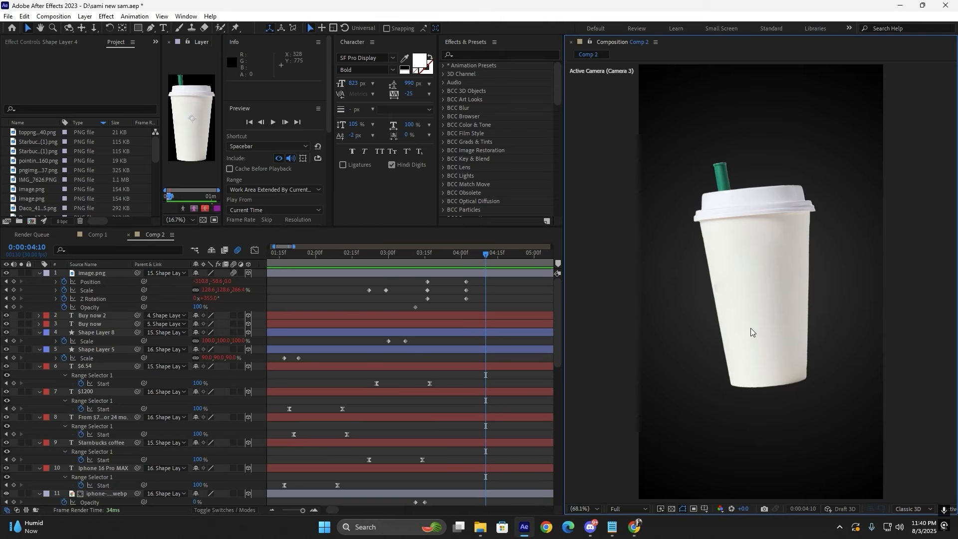
key("s")
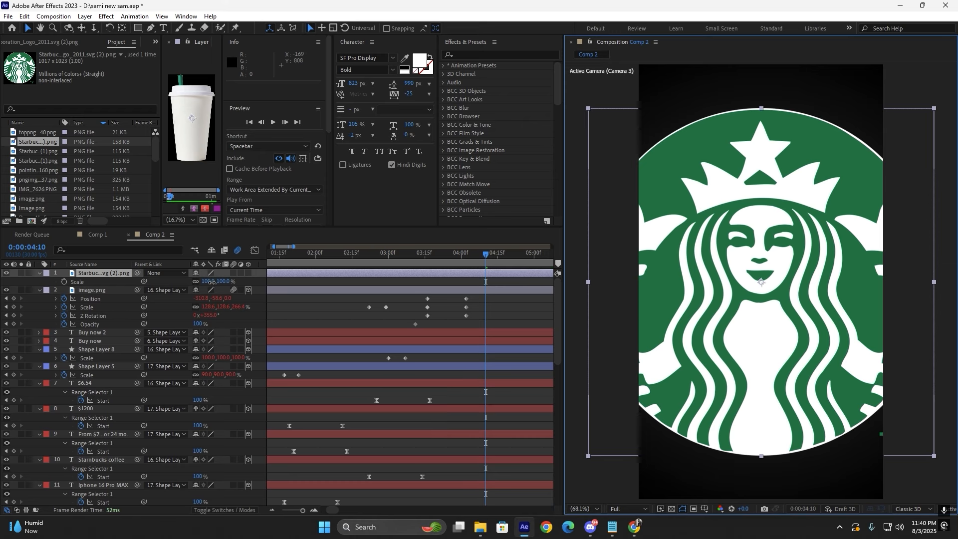
mouse_move(212, 281)
left_mouse_down()
mouse_move(160, 278)
mouse_move(205, 281)
left_mouse_up()
Tilt the Starbucks logo to match the cup's angle and nudge it down and to the left on the cup.
key("r")
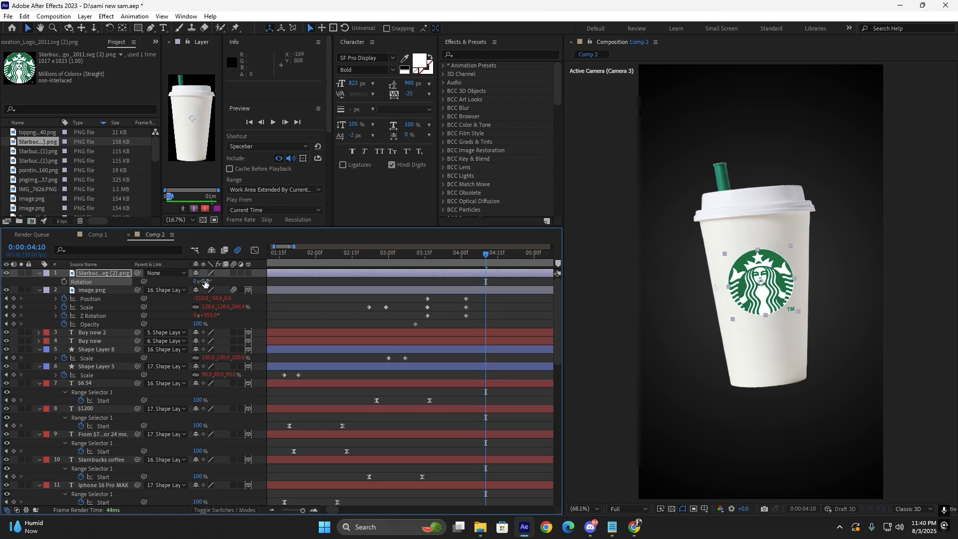
left_click(753, 294)
key("Down")
key("Down")
key("Left")
key("Left")
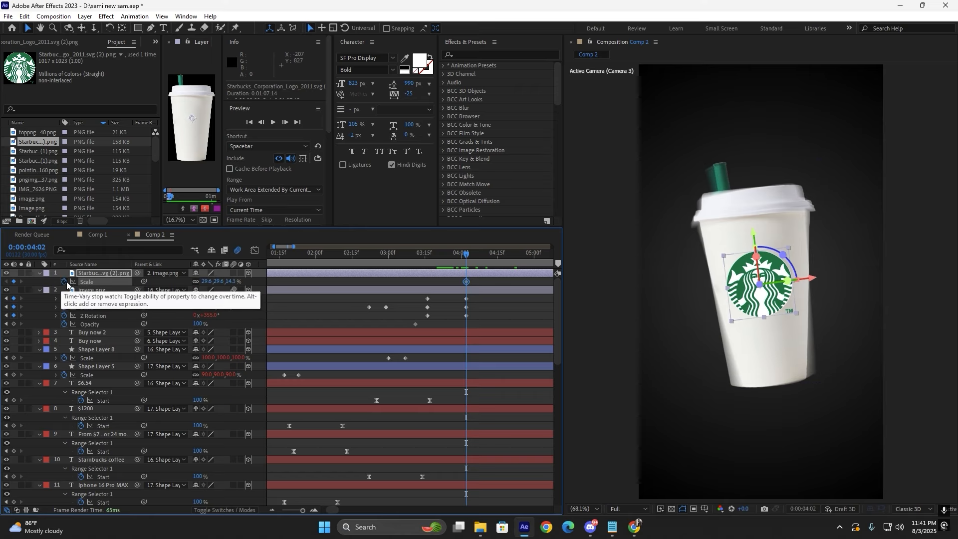
Animate the logo's Scale from 0% at 0:00:04:02 to its current size at 0:00:04:11.
left_click(64, 281)
left_click_drag(467, 282, 488, 282)
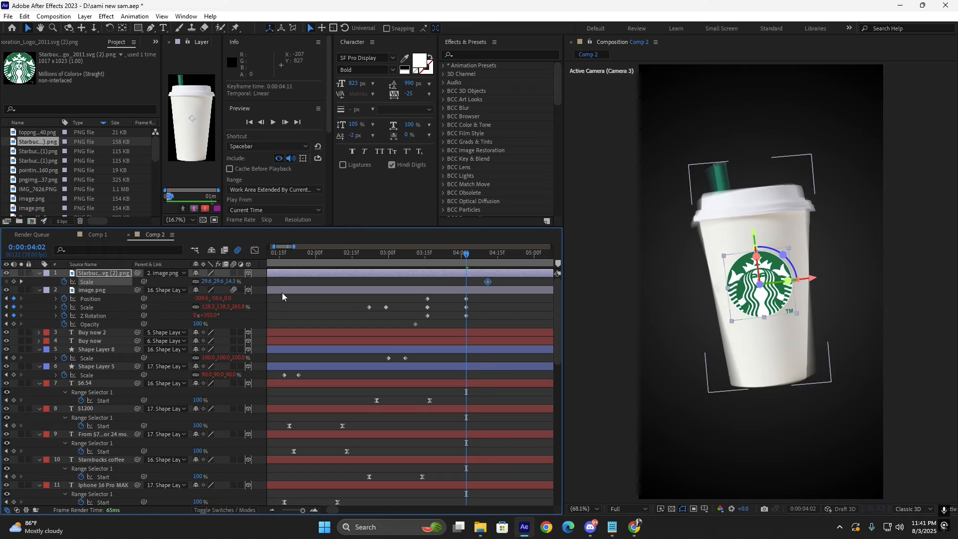
type("0")
key("Return")
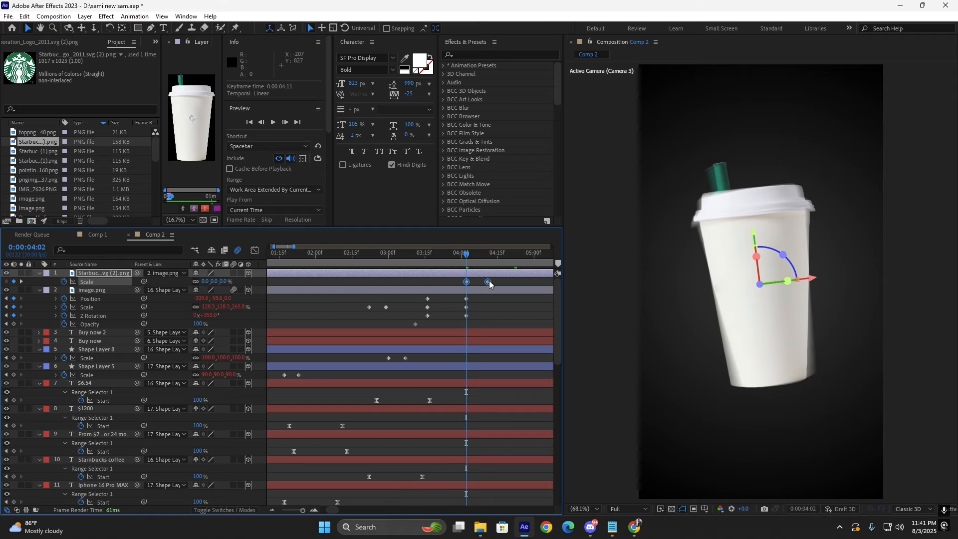
Replace the logo's default Scale expression with the bounce expression kept in Notepad (amp = .04, freq = 1.8).
left_click(63, 282, "alt")
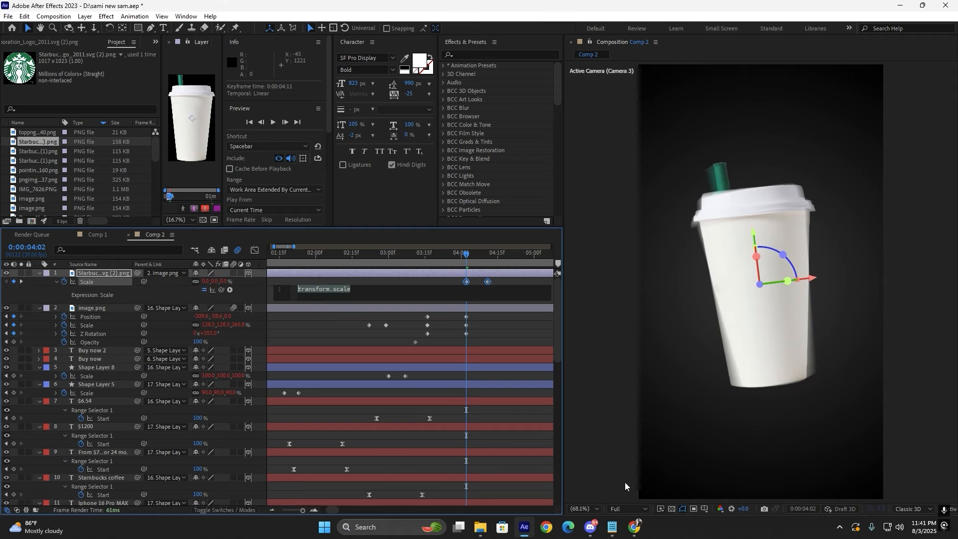
left_click(618, 528)
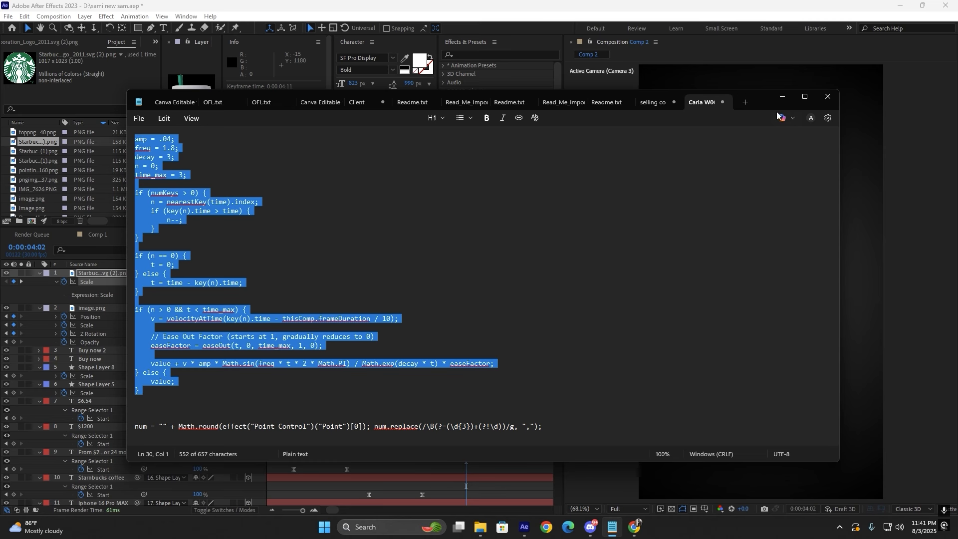
left_click(782, 97)
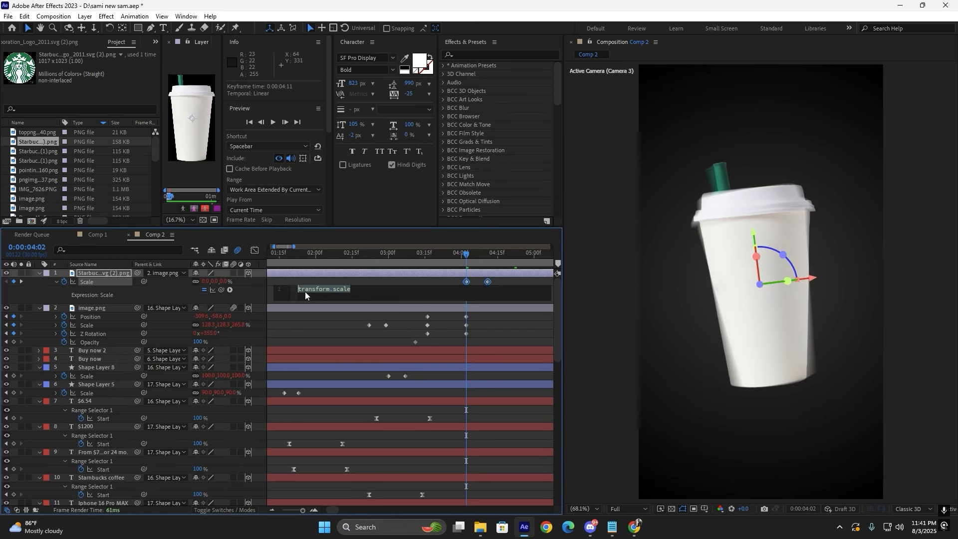
key("BackSpace")
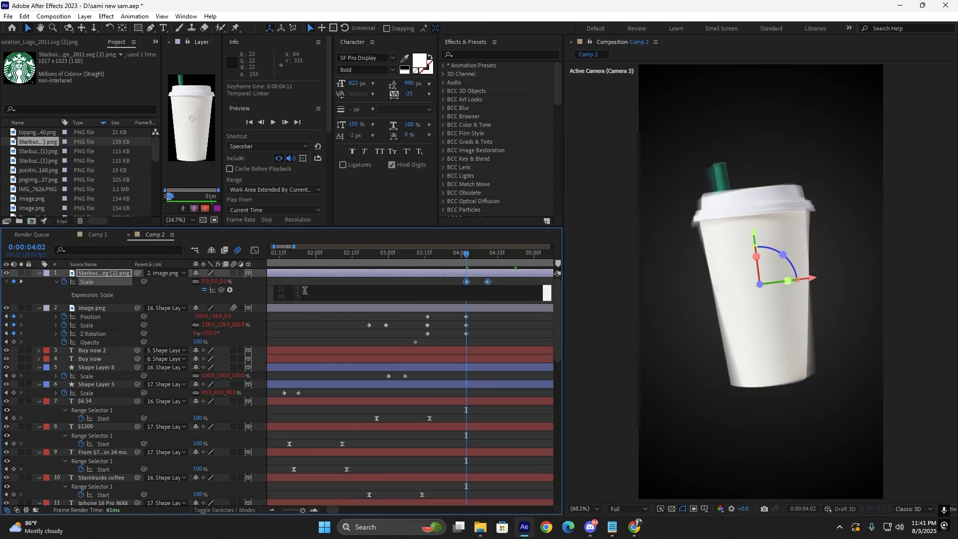
key("ctrl+v")
left_click(64, 288)
Shift the Starbucks logo layer five frames earlier and preview its pop-in.
left_click_drag(425, 278, 413, 275)
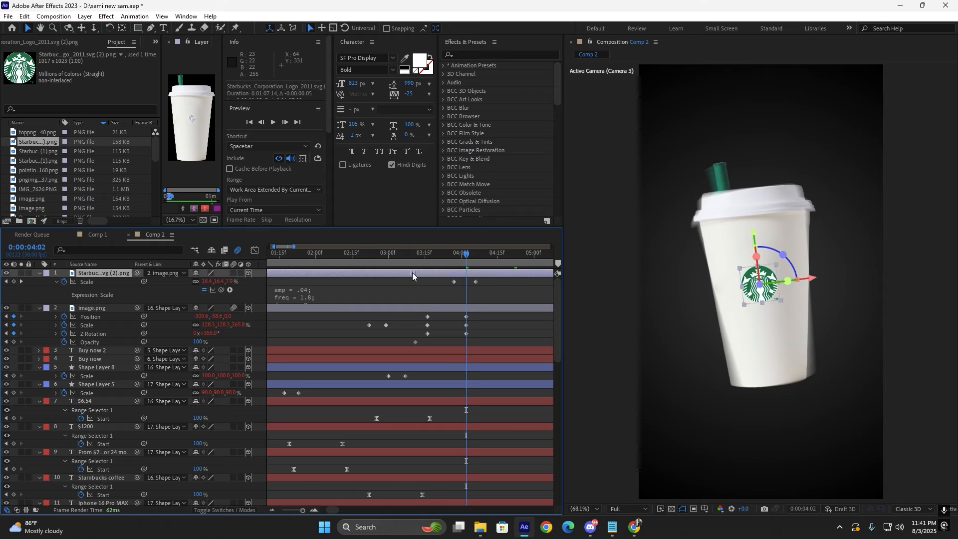
left_click(394, 253)
key("space")
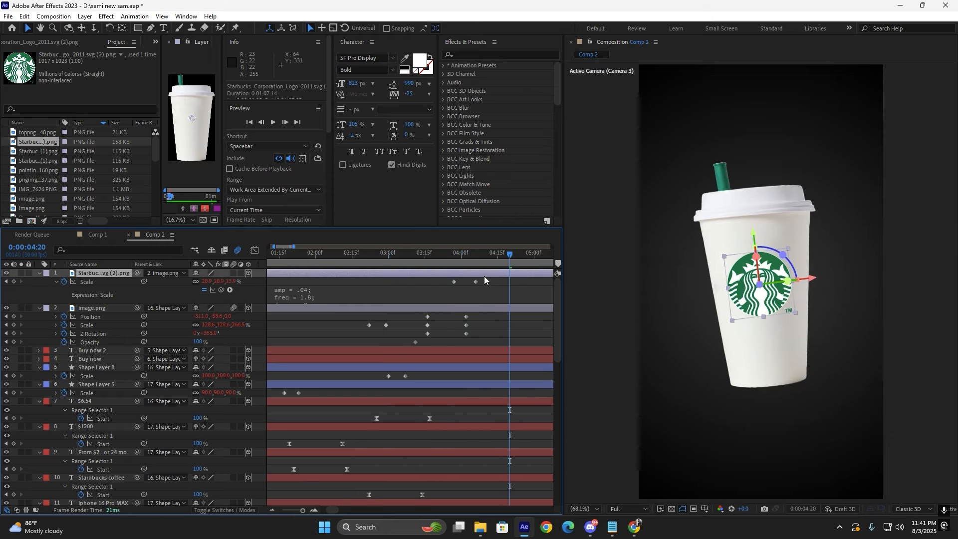
Shift the logo layer slightly later, delay its second Scale keyframe, and preview from 0:00:03:05.
left_click_drag(484, 276, 400, 294)
left_click_drag(486, 280, 490, 282)
key("space")
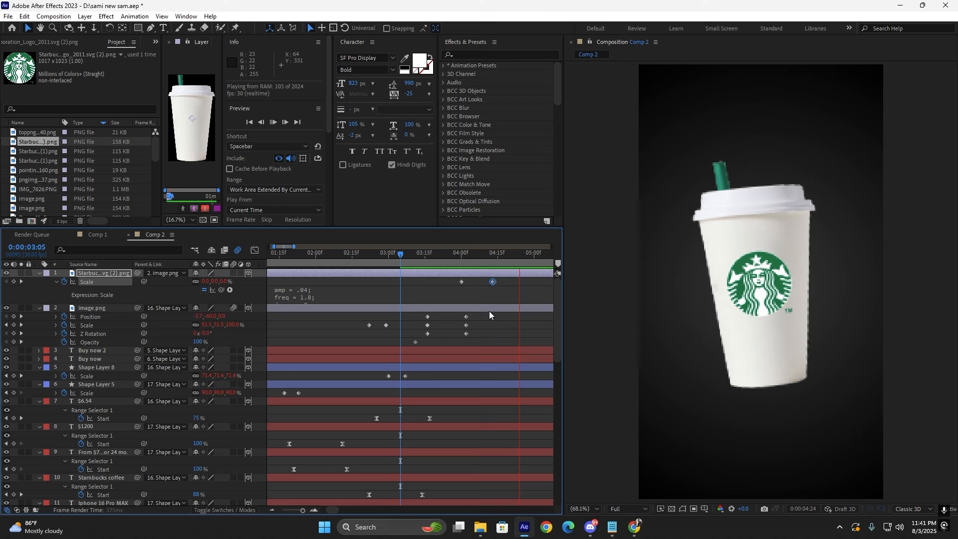
Undo the accidental layer time change, pull the logo's second Scale keyframe slightly earlier, and replay the animation.
left_click(480, 270)
key("space")
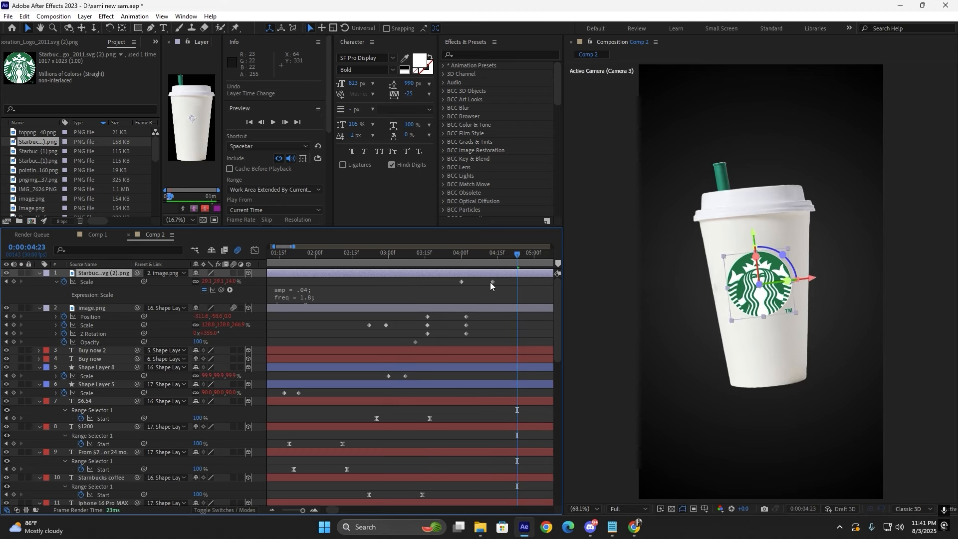
left_click(488, 282)
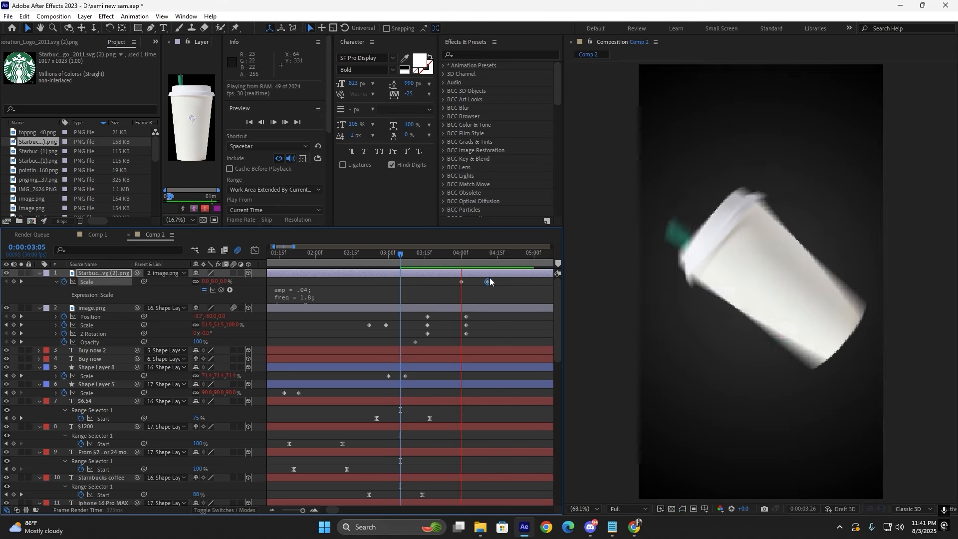
Try shifting the Starbucks logo layer slightly earlier and preview its pop-in.
key("space")
left_click_drag(488, 275, 484, 276)
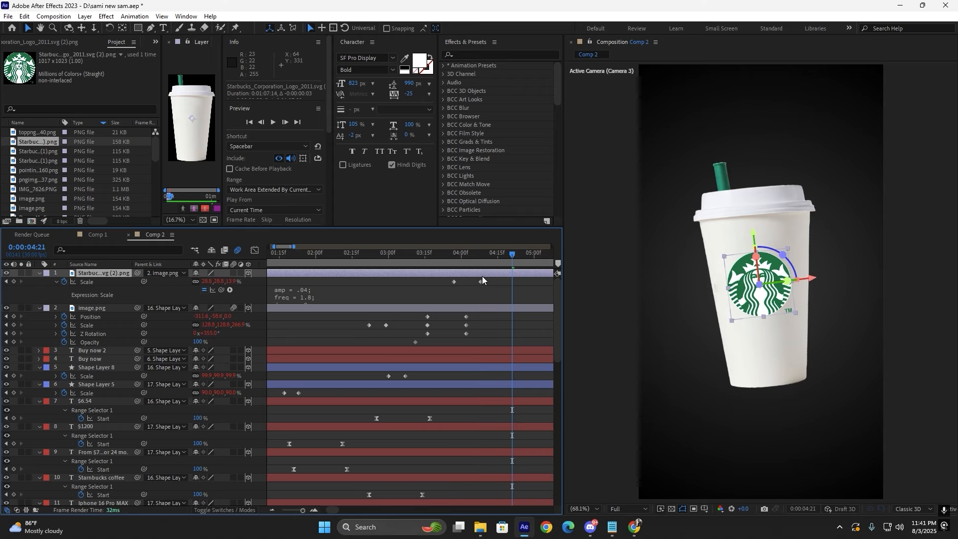
key("space")
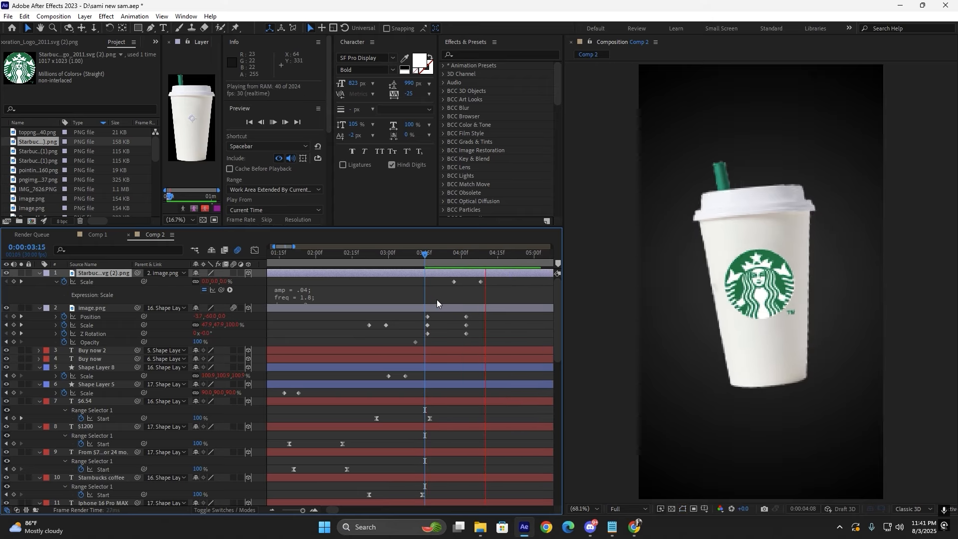
Pull the logo's second Scale keyframe closer to its first, replay the pop-in, and save the project.
key("space")
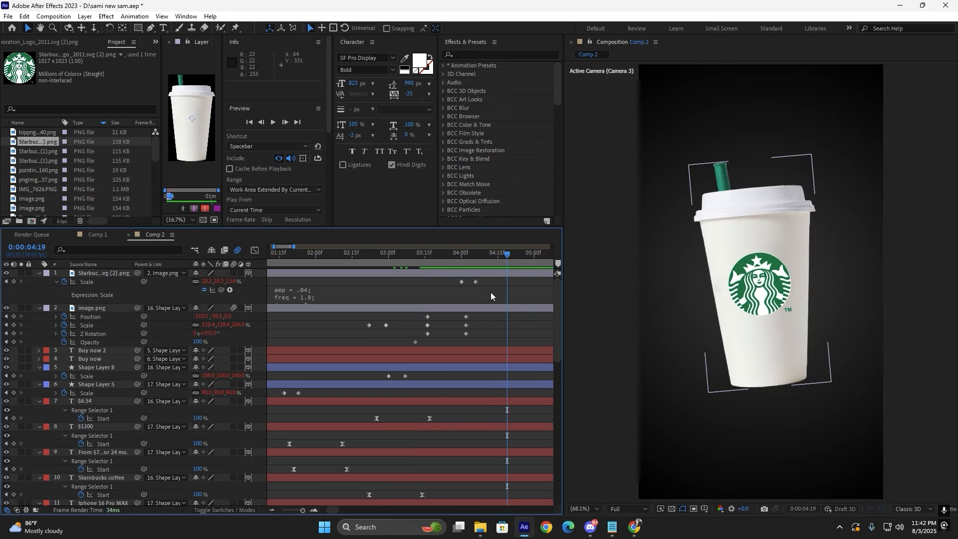
key("space")
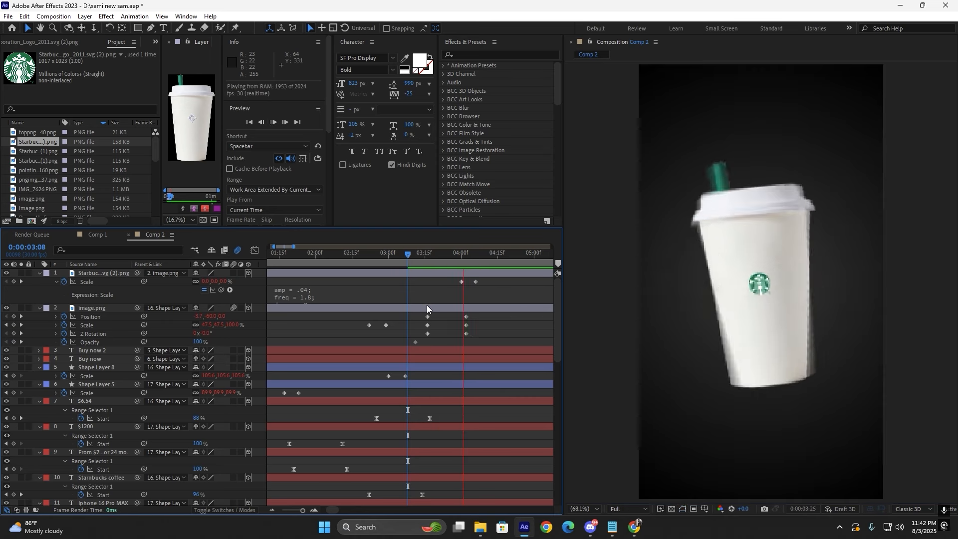
key("space")
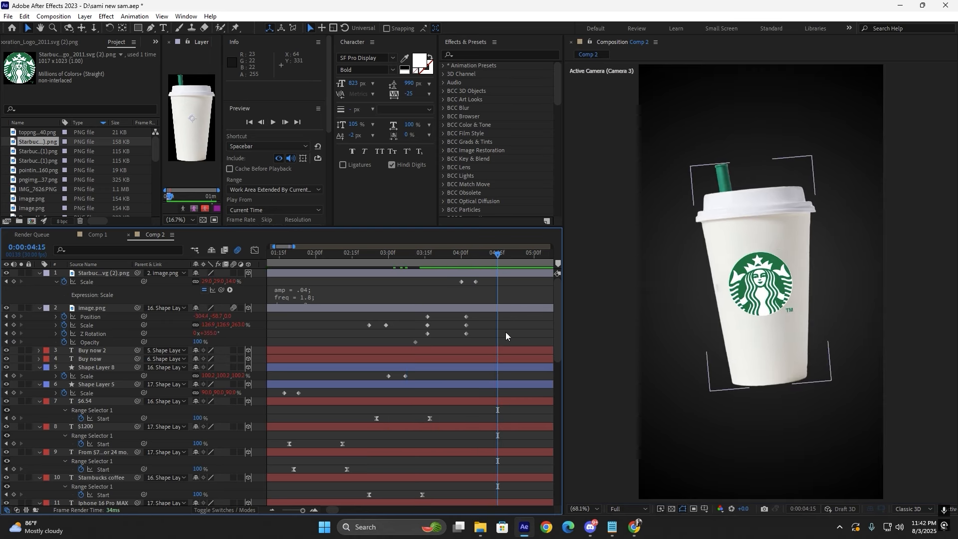
key("ctrl+s")
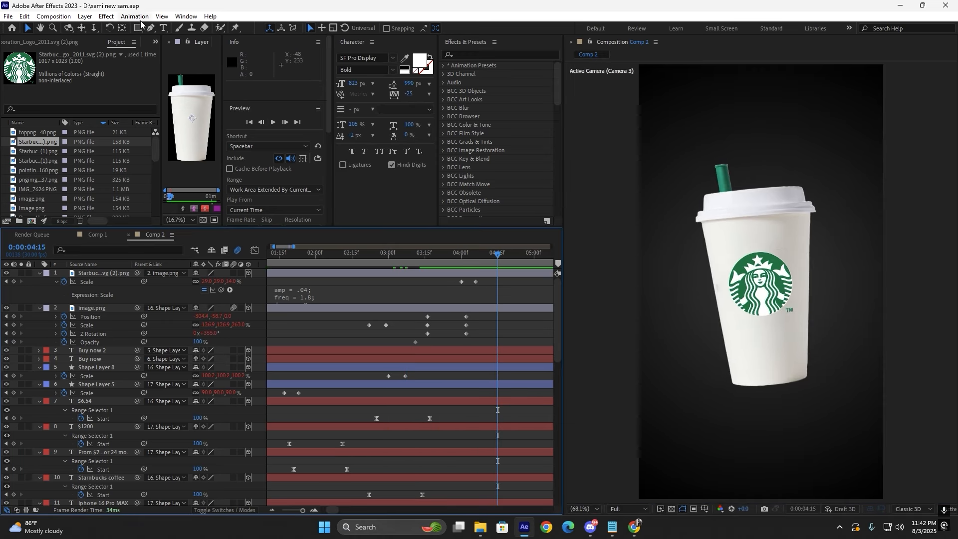
Draw a curved path with the Pen tool from the logo's left edge, bowing outward and ending below the cup's lower left.
left_click(149, 29)
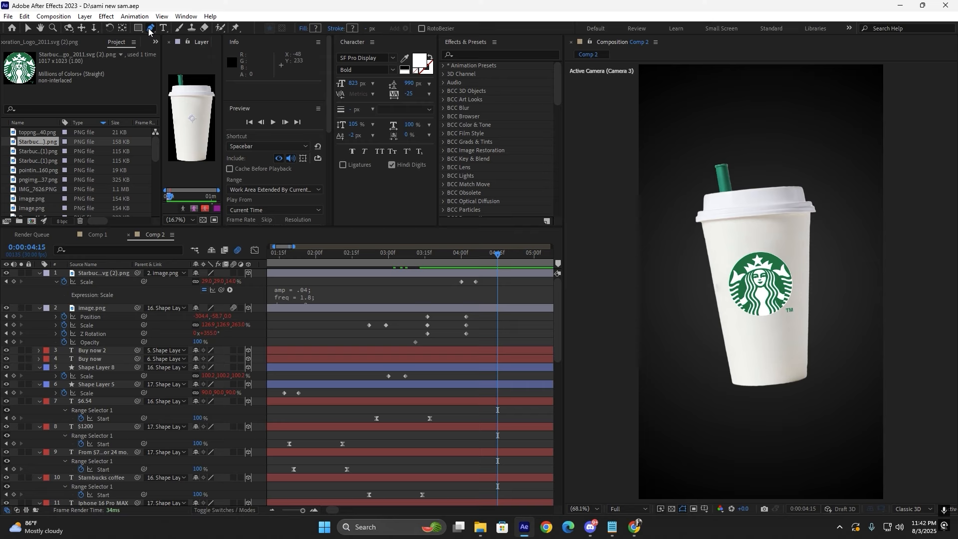
left_click(729, 289)
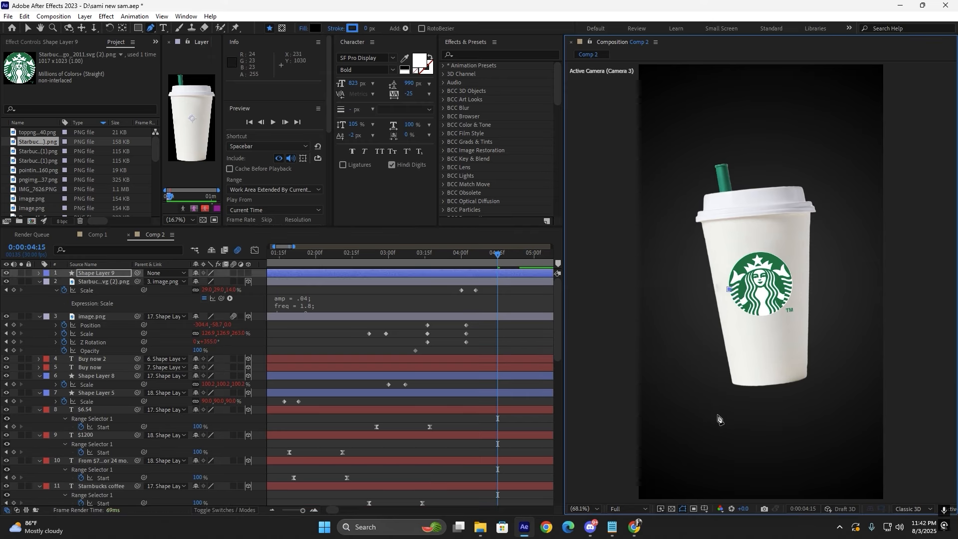
left_click_drag(721, 417, 771, 495)
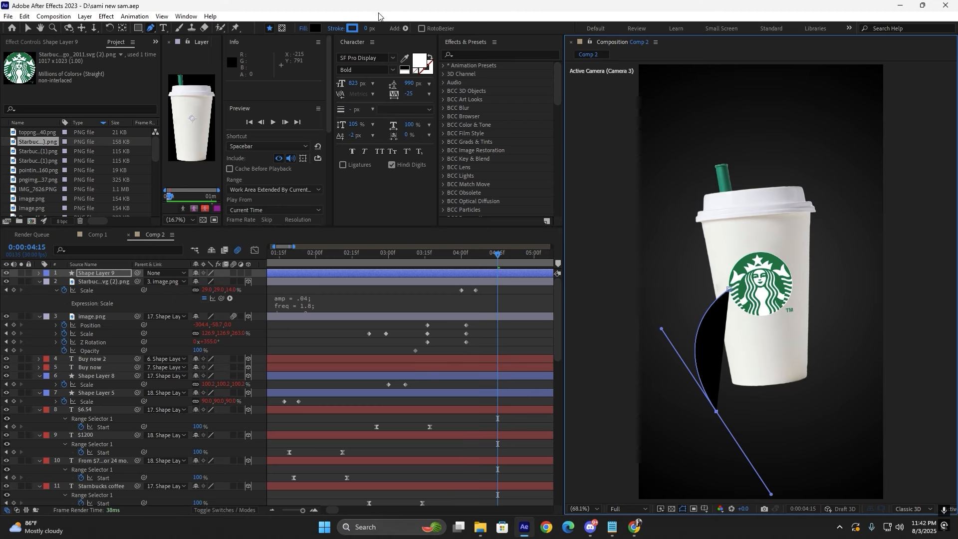
Set the curve's stroke width to 15 px and its fill to None.
left_click_drag(366, 31, 377, 31)
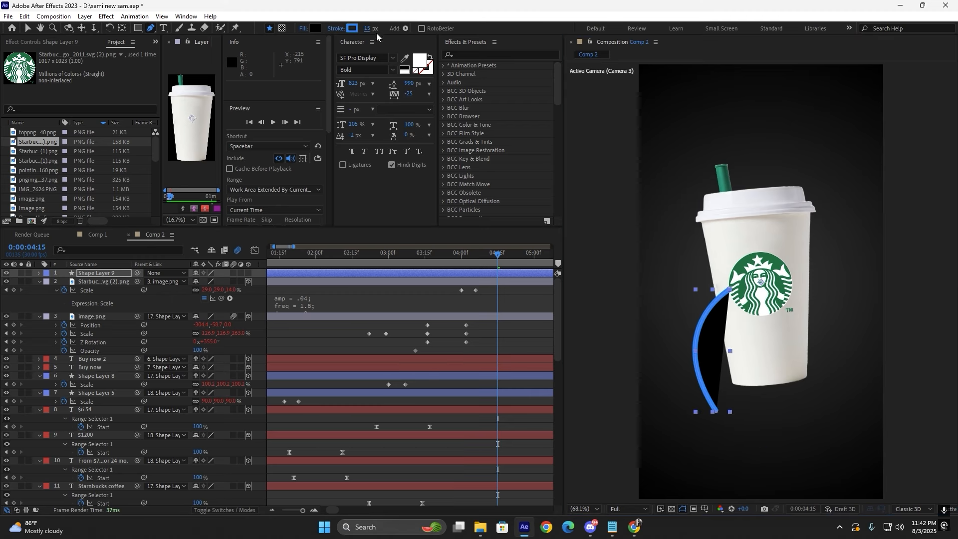
left_click(312, 29)
left_click(572, 218)
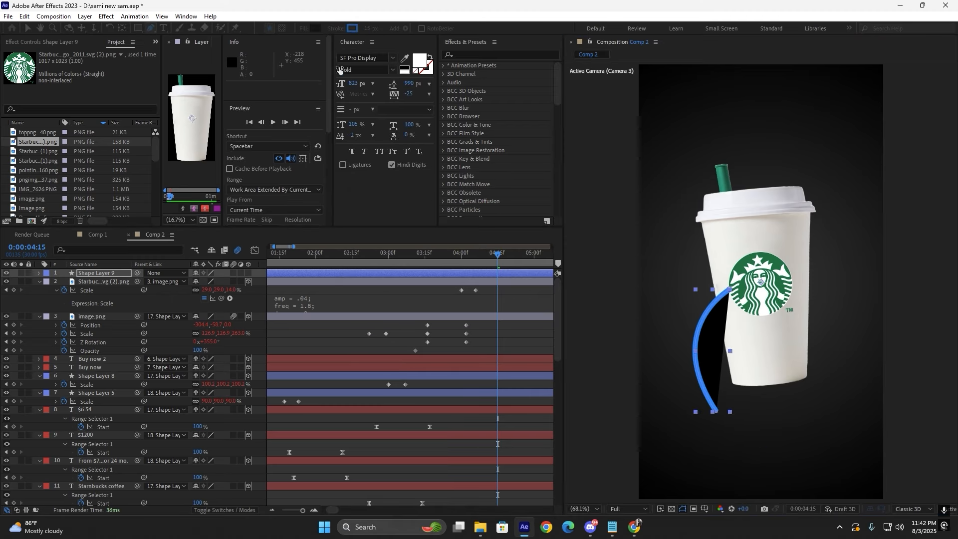
left_click(303, 28)
left_click(428, 234)
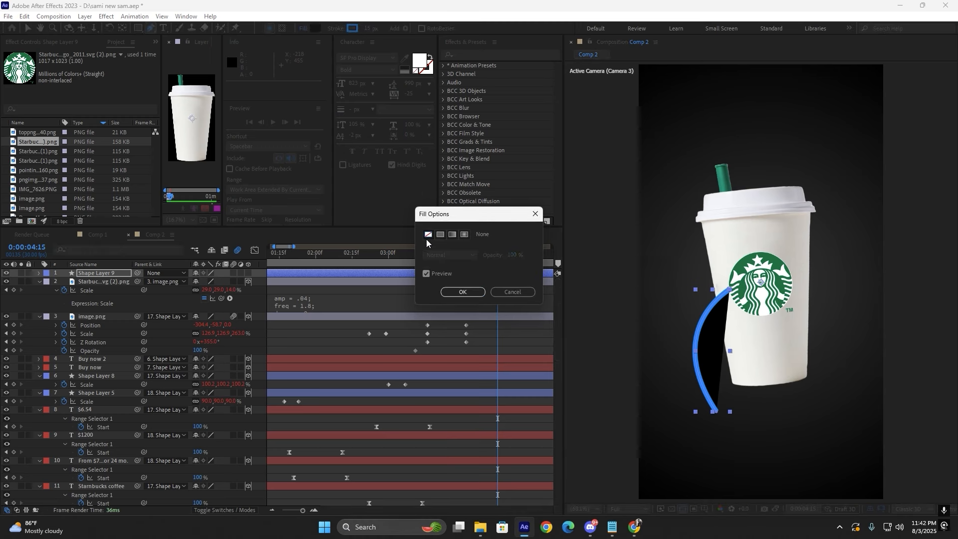
left_click(463, 292)
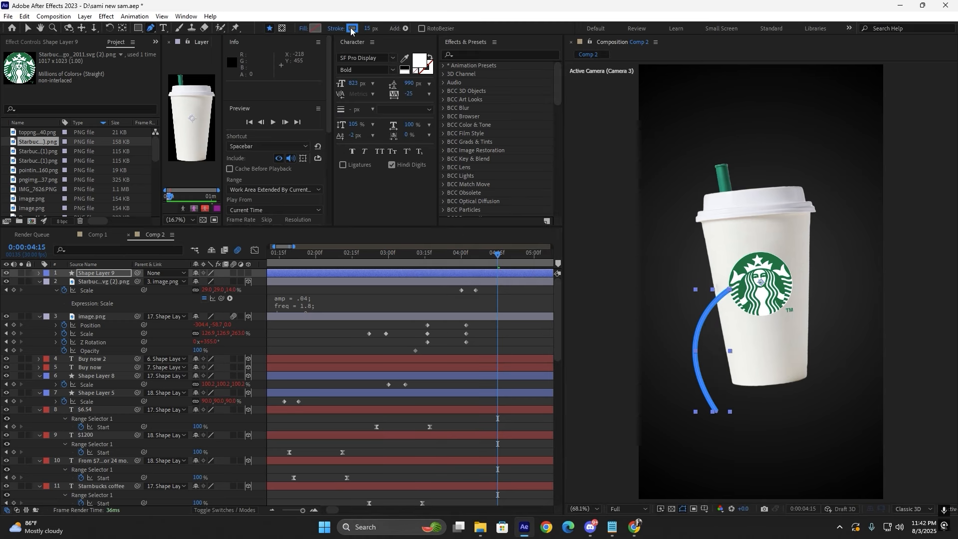
Change the curve's stroke color to yellow and reduce its stroke width to 8 px.
left_click(351, 29)
left_click_drag(506, 256, 504, 305)
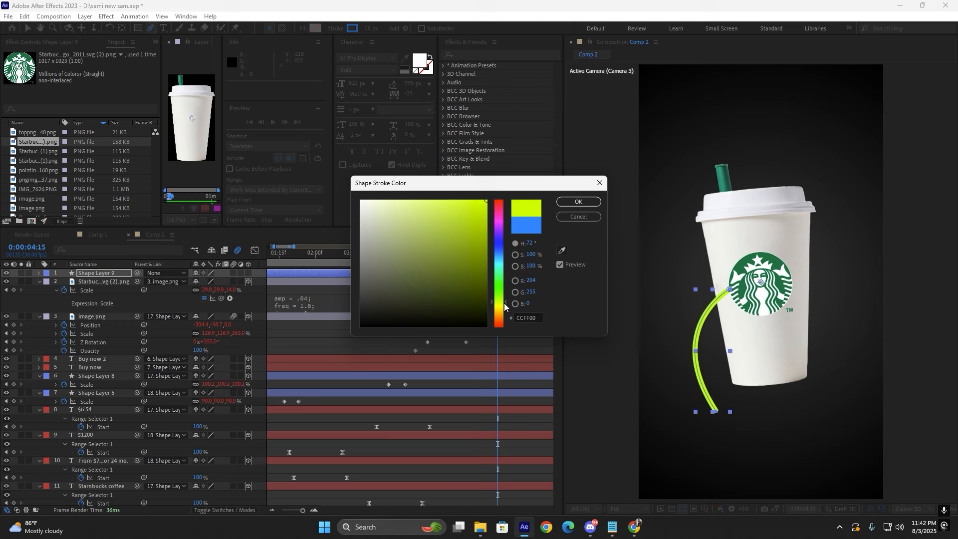
left_click(579, 202)
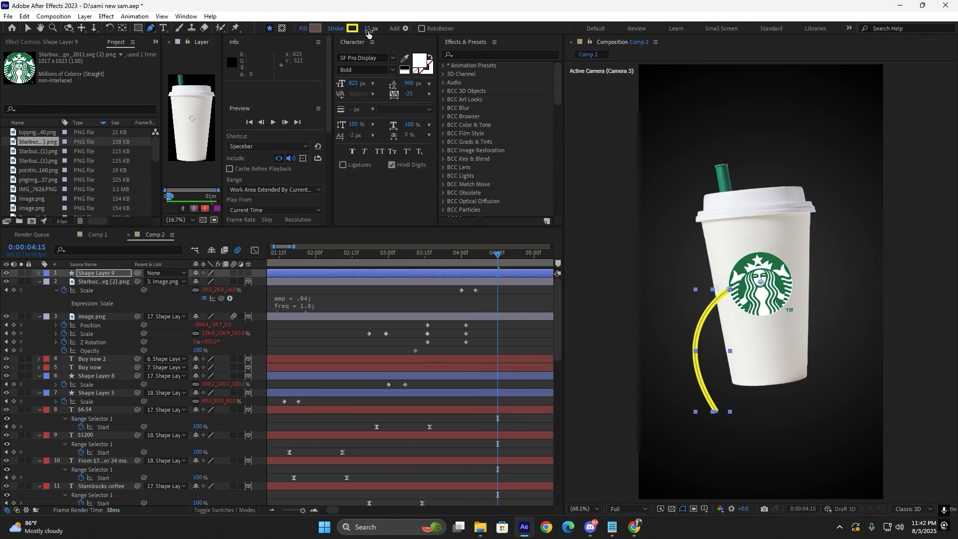
left_click_drag(368, 33, 363, 31)
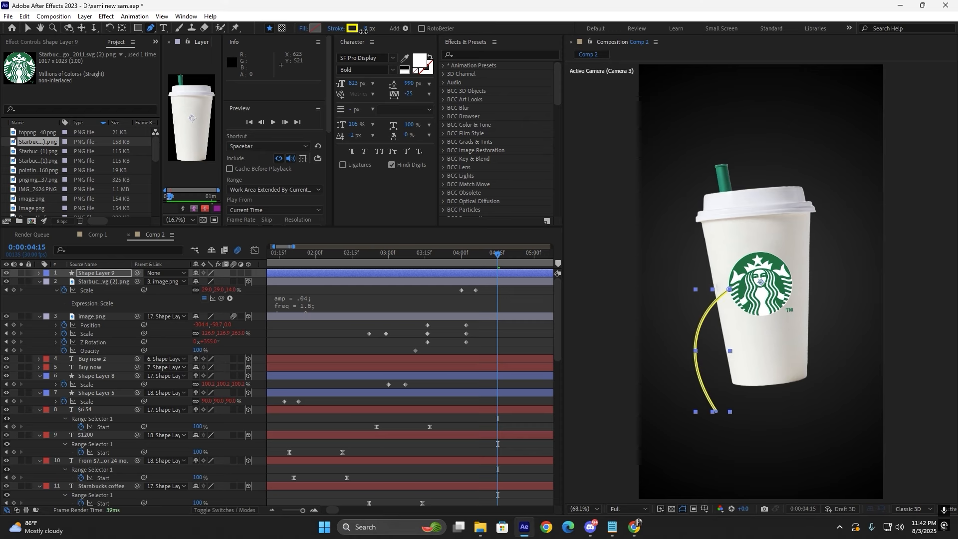
Collapse the logo layer's expression and properties, return to the Selection tool, and save the project.
left_click(487, 304)
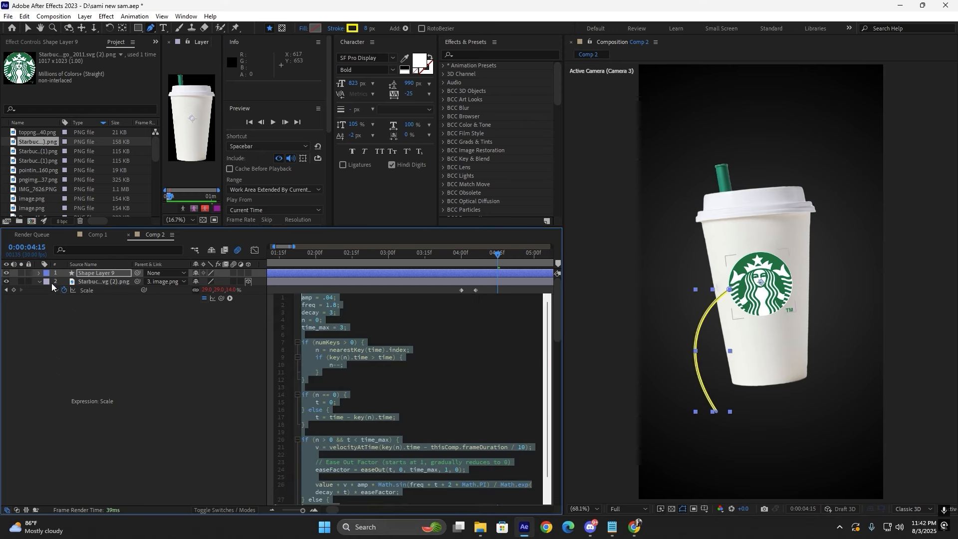
left_click(40, 281)
left_click(403, 303)
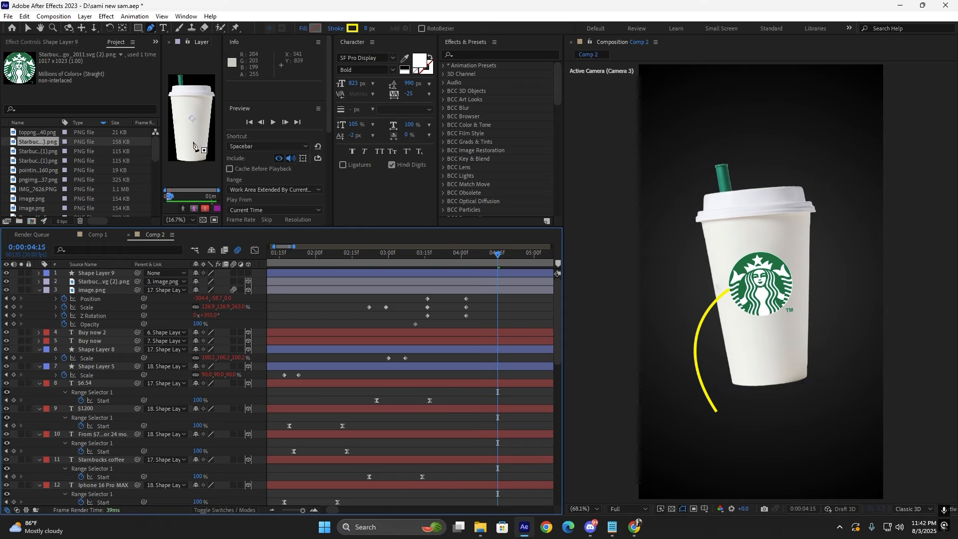
left_click(30, 28)
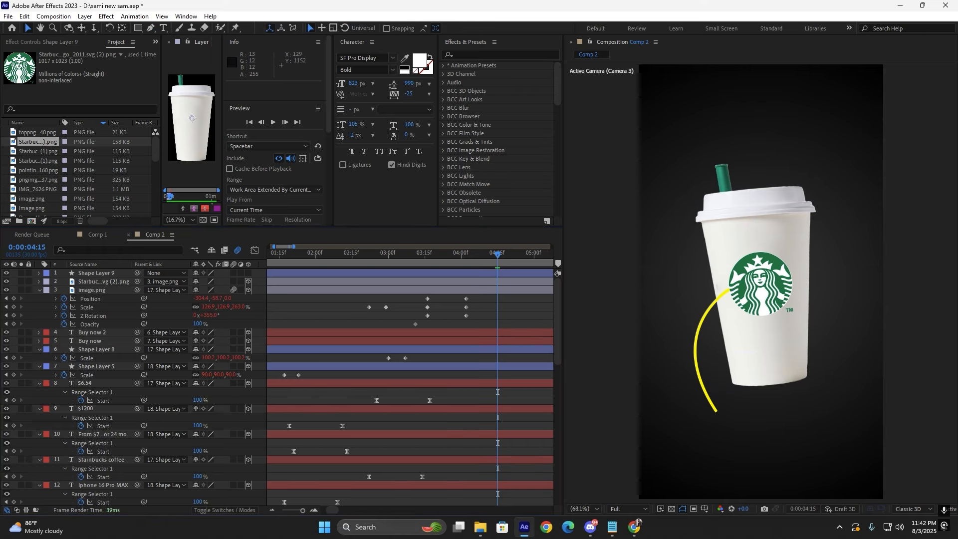
key("ctrl+s")
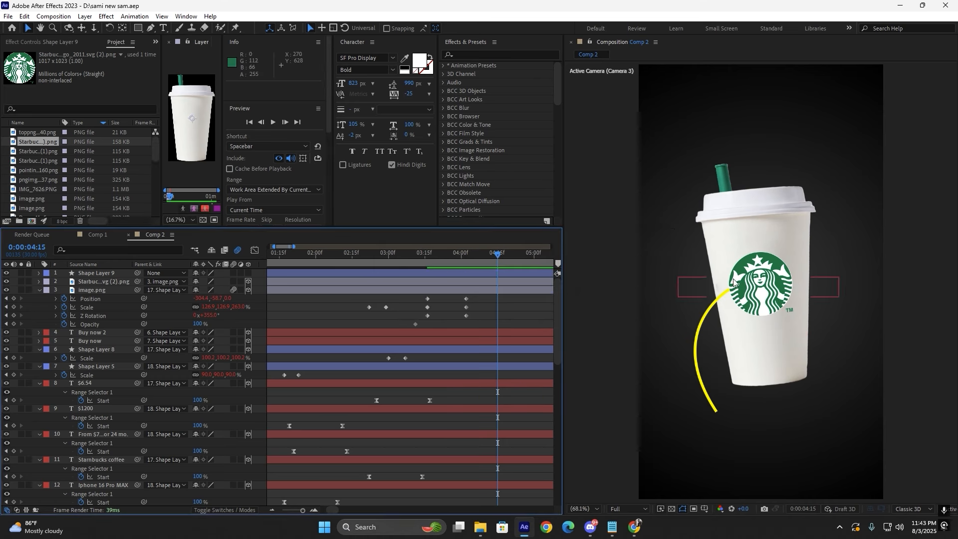
Apply the "sami glow" preset to the yellow curve's shape layer and set its Deep Glow exposure to 0.04.
left_click(766, 284)
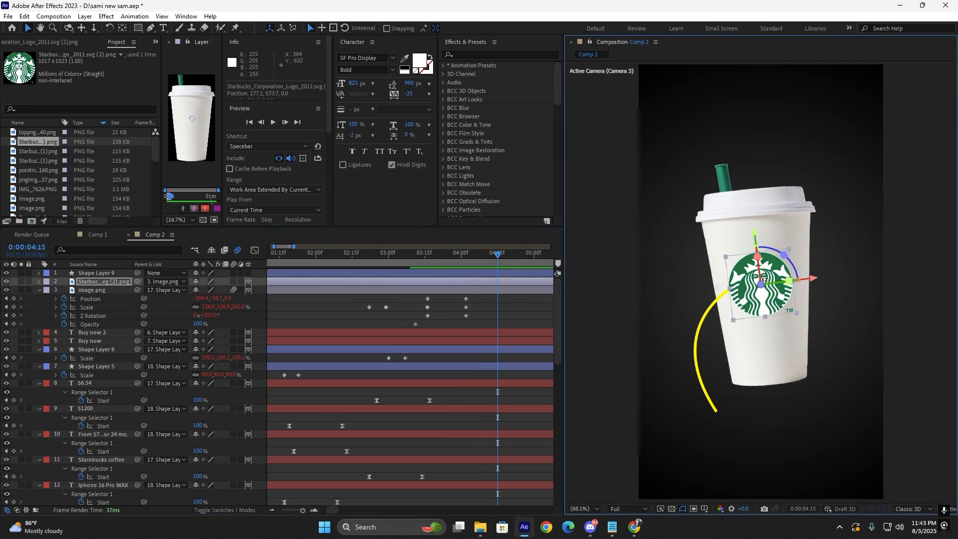
left_click(493, 313)
left_click(706, 325)
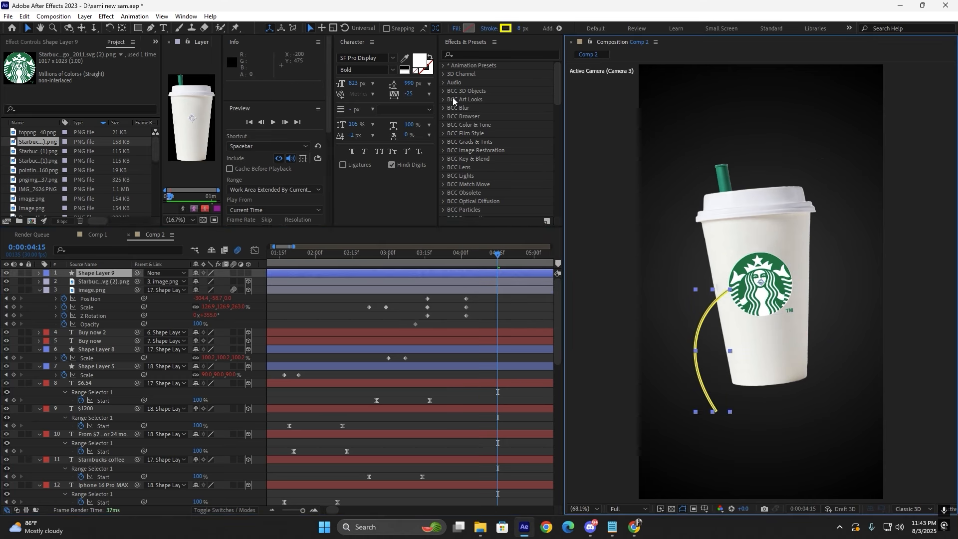
left_click(467, 56)
type("sami")
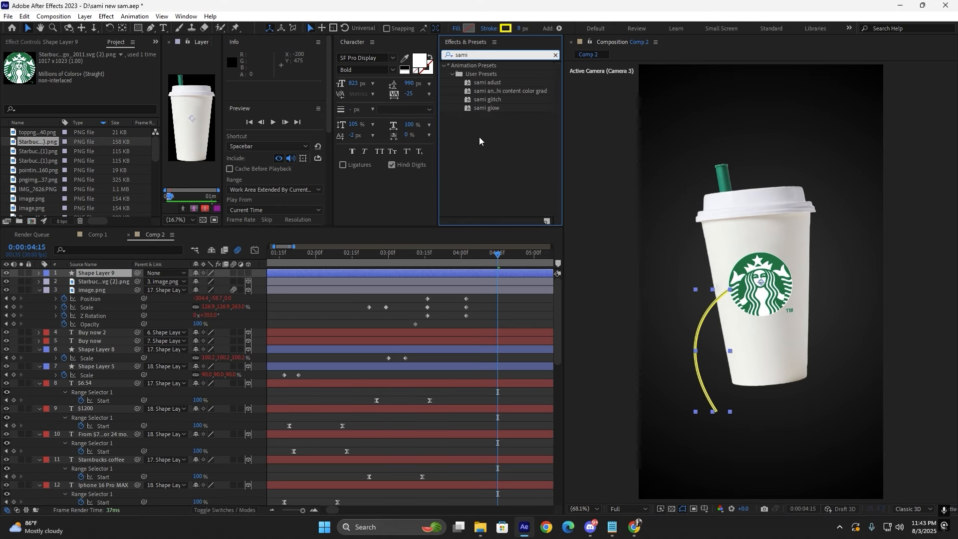
double_click(483, 109)
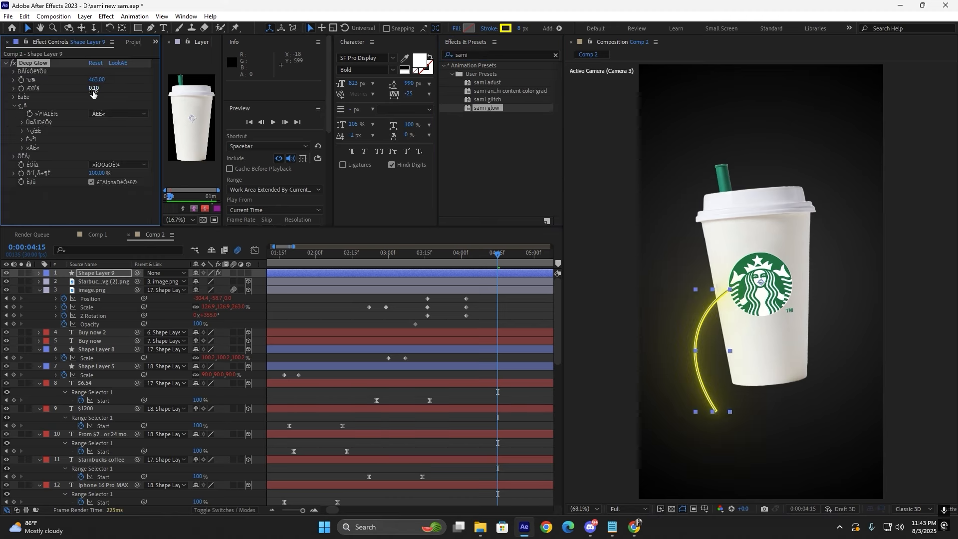
mouse_move(91, 93)
left_mouse_down()
mouse_move(83, 93)
mouse_move(94, 92)
left_mouse_up()
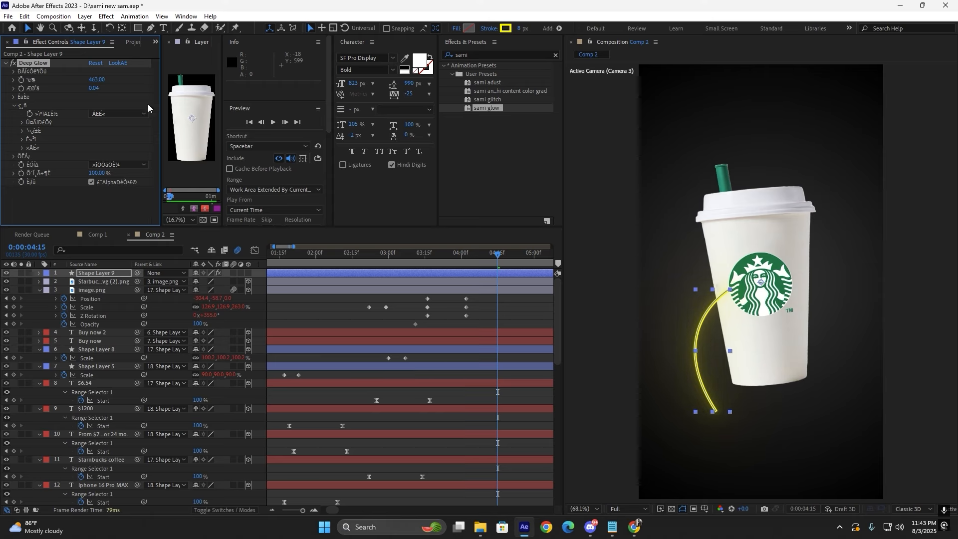
Apply the "sami glow" preset to the coffee cup image and set its Deep Glow exposure to 0.02.
left_click(743, 207)
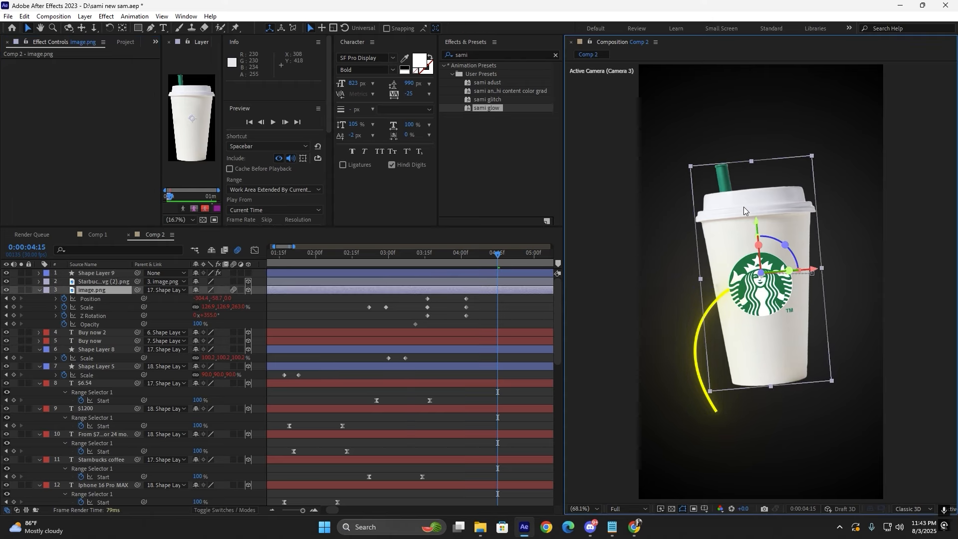
double_click(486, 108)
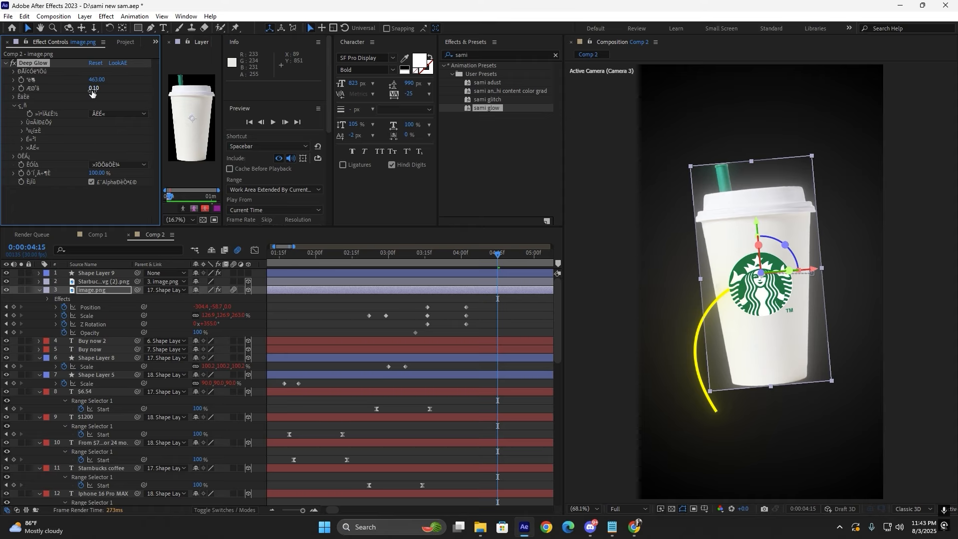
left_click_drag(92, 93, 88, 90)
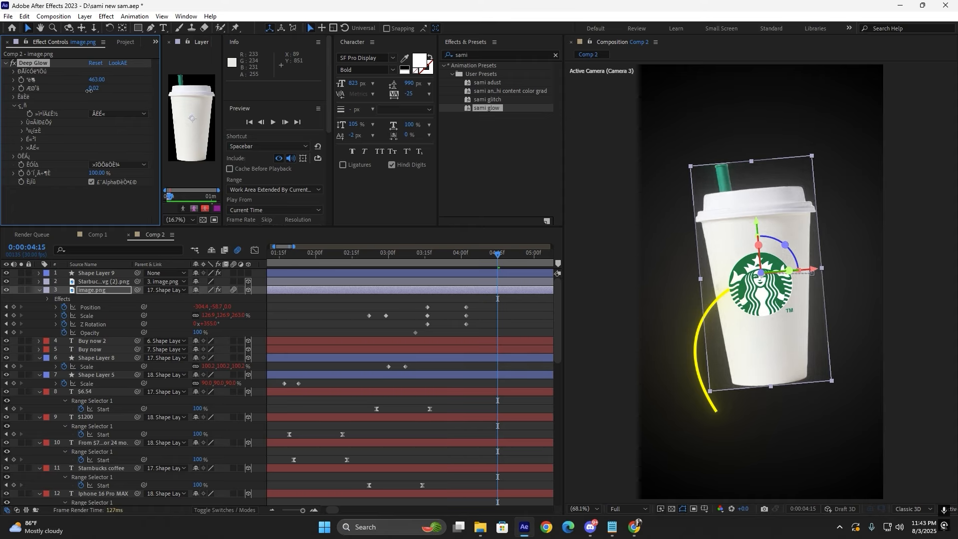
Reselect the cup image layer and set its Deep Glow radius to 63.
left_click(496, 314)
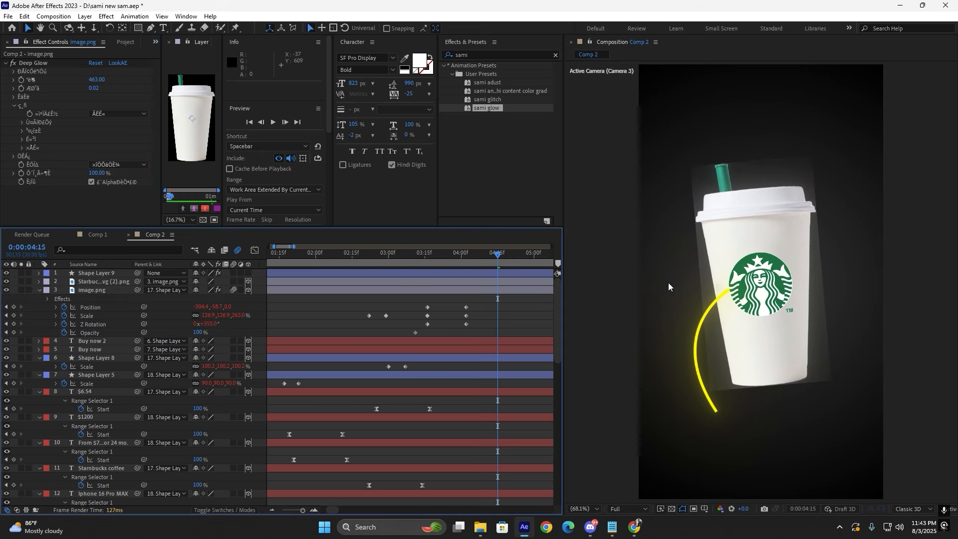
left_click(755, 199)
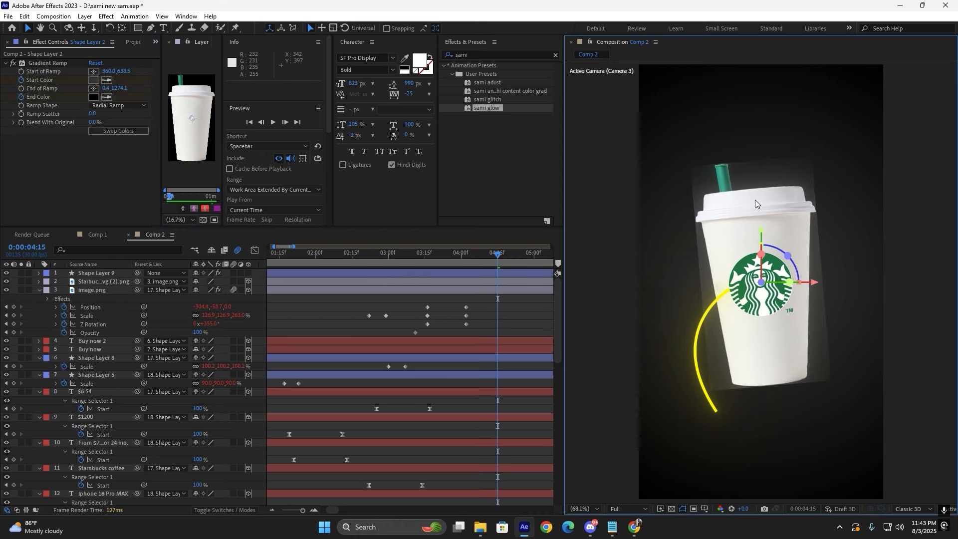
left_click(506, 292)
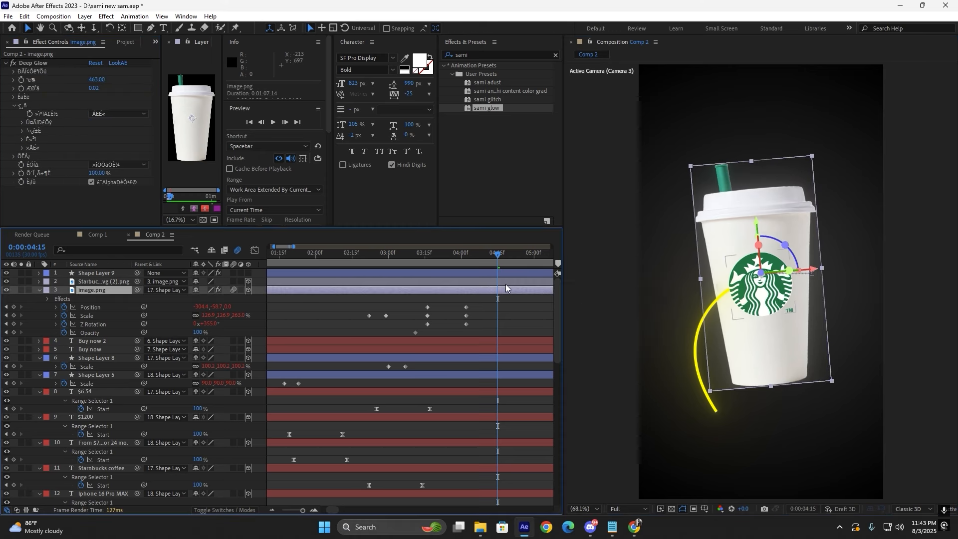
left_click(100, 80)
type("47")
key("Return")
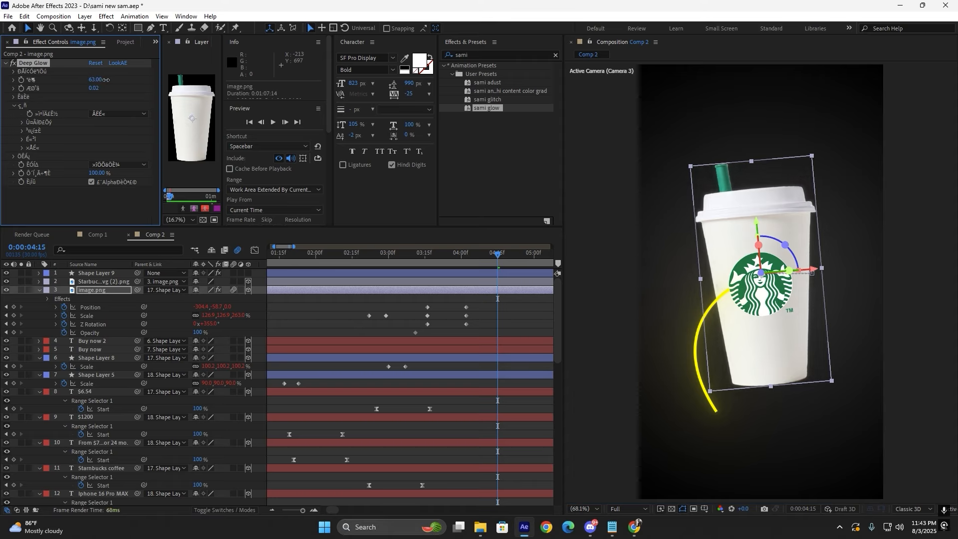
Copy the cup's Deep Glow onto the Starbucks logo layer, set its exposure to 0.07, and save the project.
left_click(273, 282)
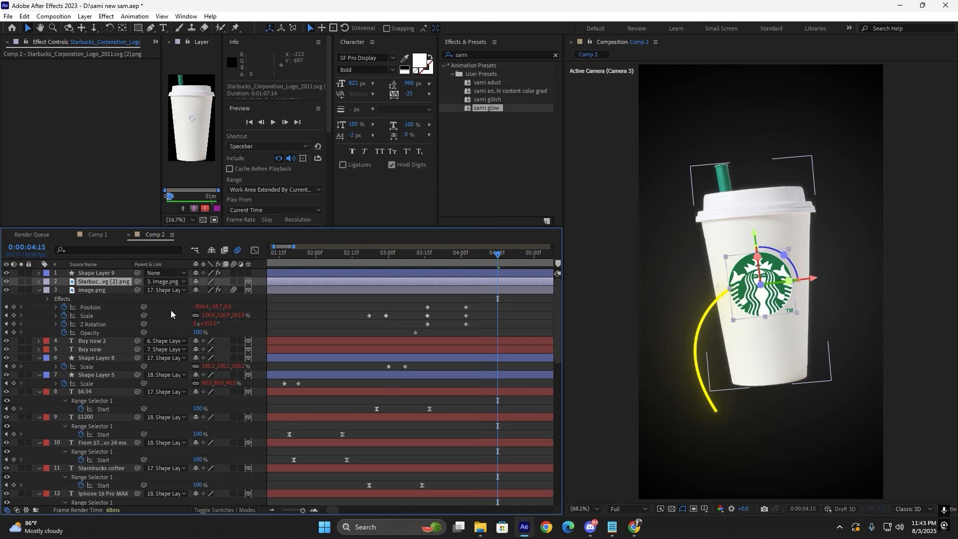
left_click(509, 318)
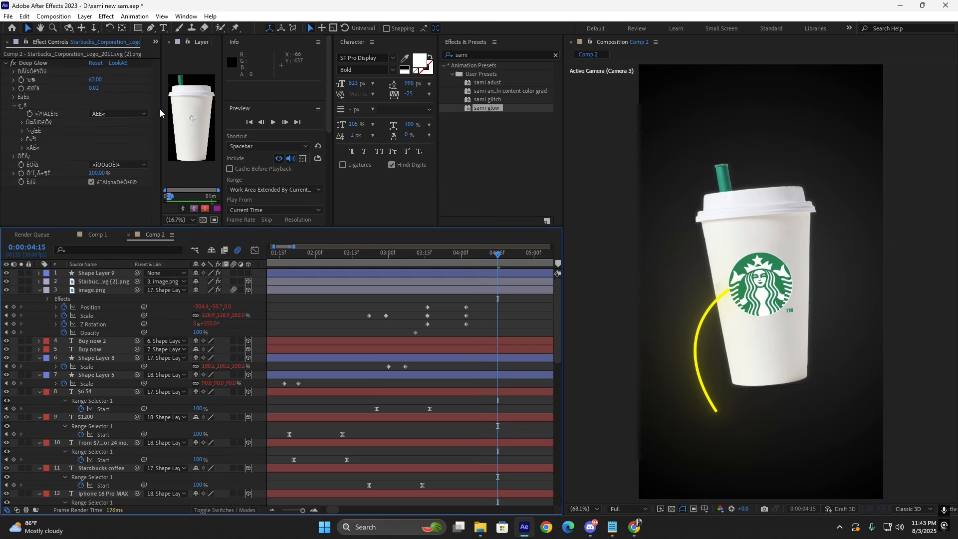
left_click(100, 89)
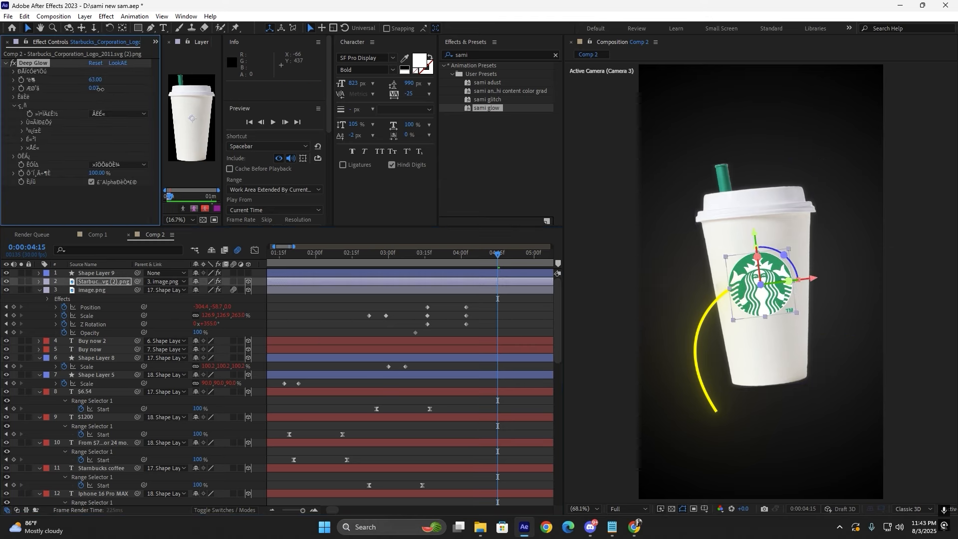
left_click(530, 324)
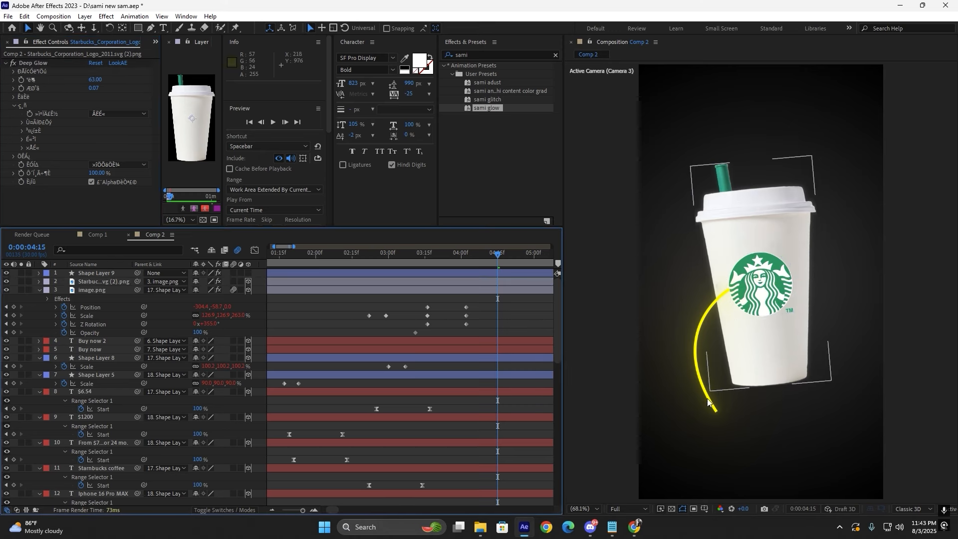
left_click(702, 379)
left_click(488, 311)
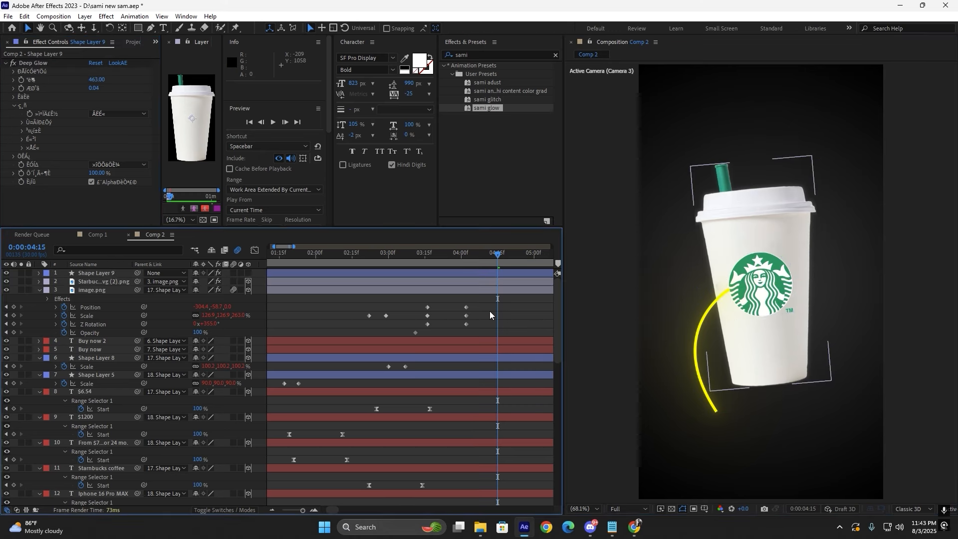
key("ctrl+s")
Switch to Chrome, search Google for "starbucks logo means", and highlight the overview's opening sentence about the logo in the all-results view.
left_click(631, 524)
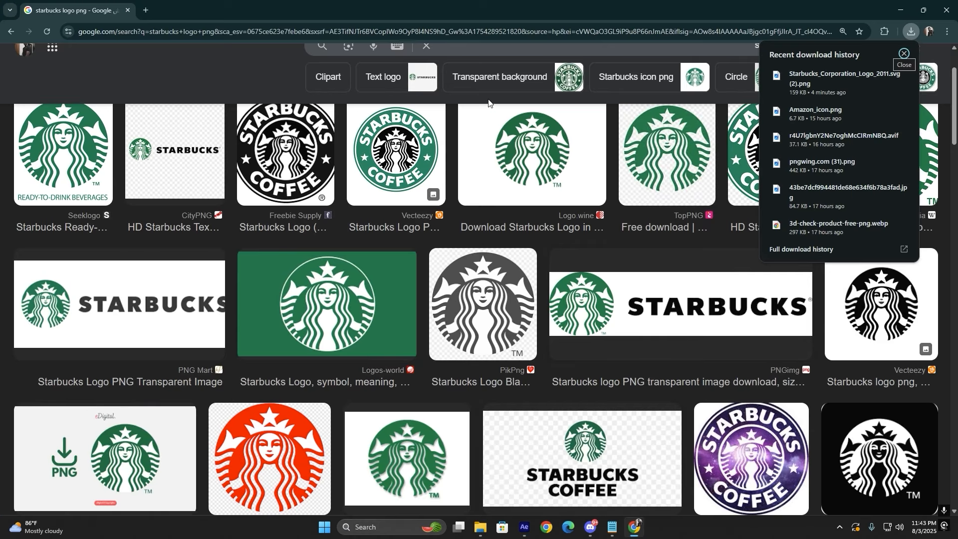
left_click(428, 48)
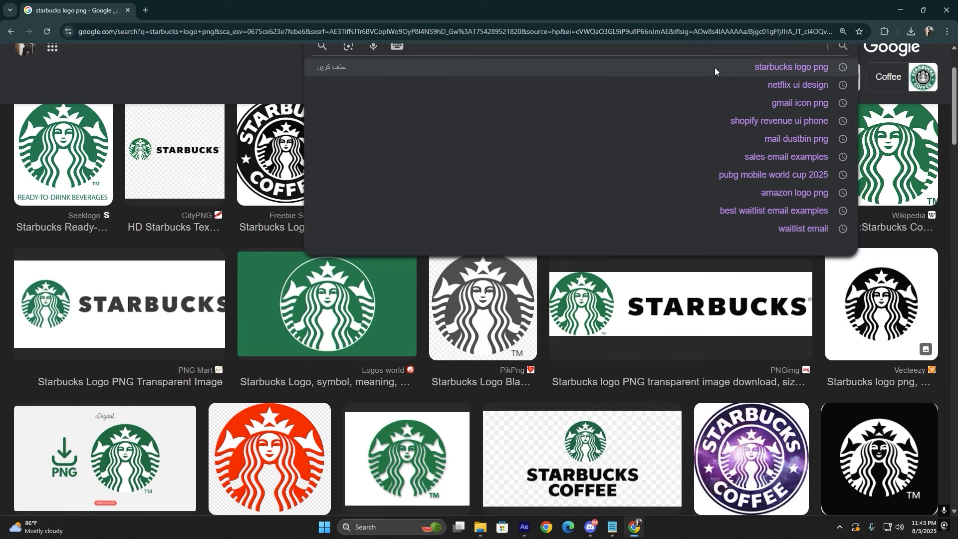
type("starbucks")
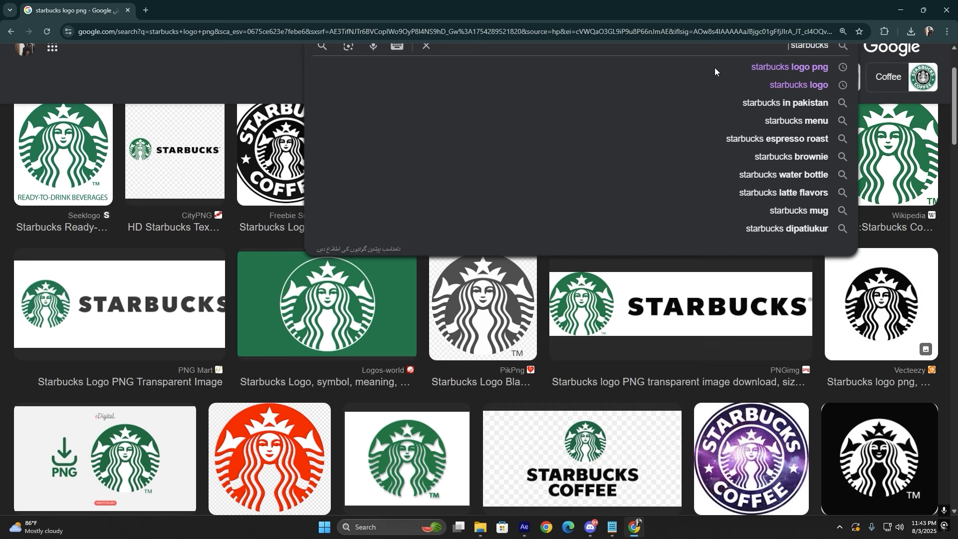
type(" logo mean")
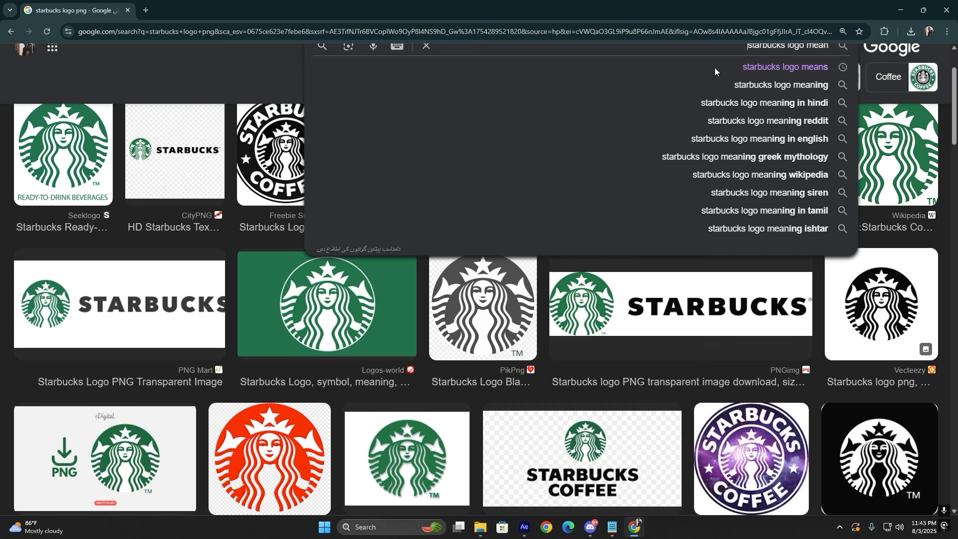
type("s")
key("Return")
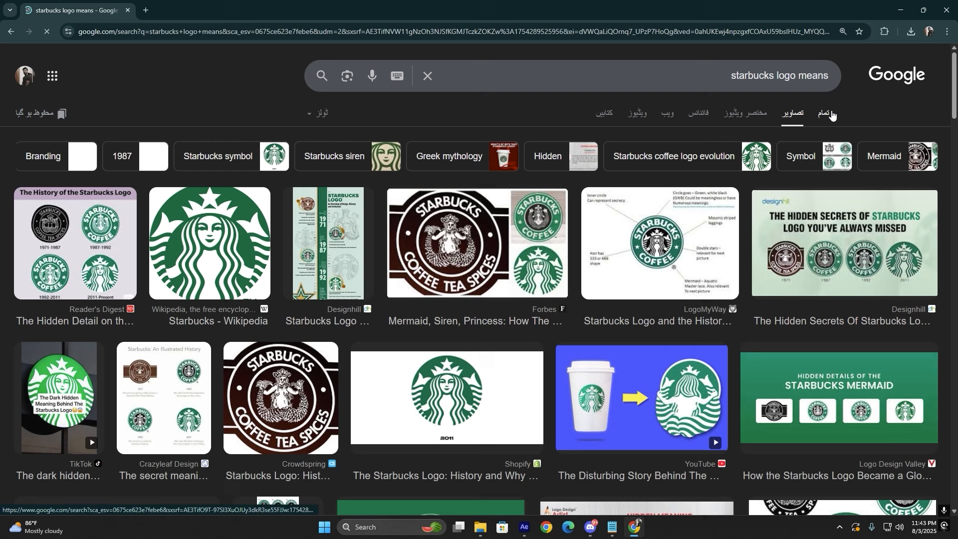
left_click(832, 114)
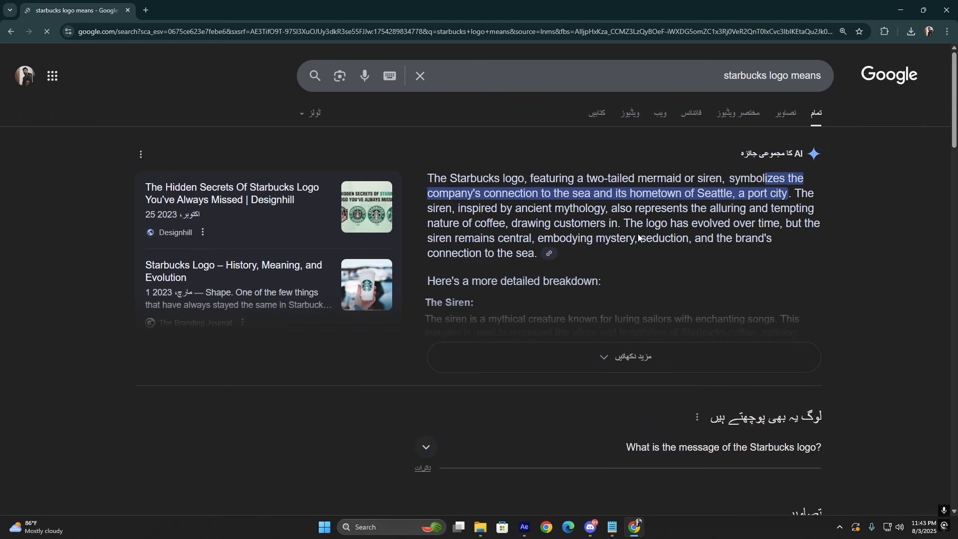
left_click_drag(431, 178, 790, 192)
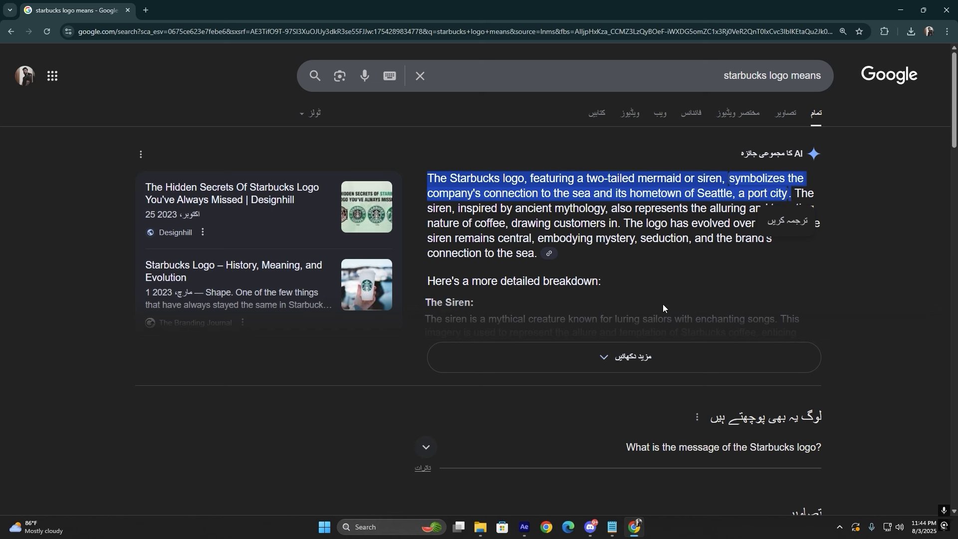
Return to After Effects, paste the Starbucks logo description text layer into Comp 2, scale it to 1.0%, and place it below the yellow curve.
left_click(522, 527)
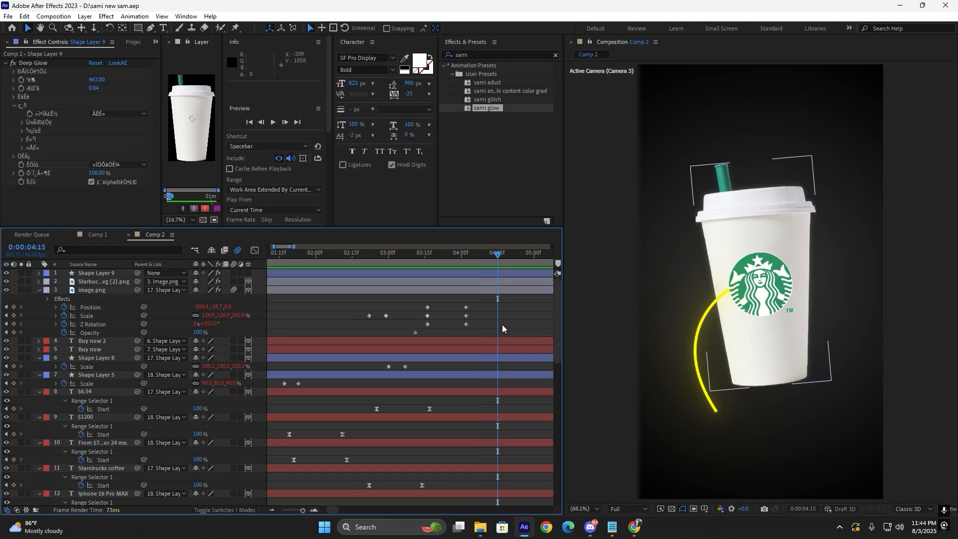
key("ctrl+v")
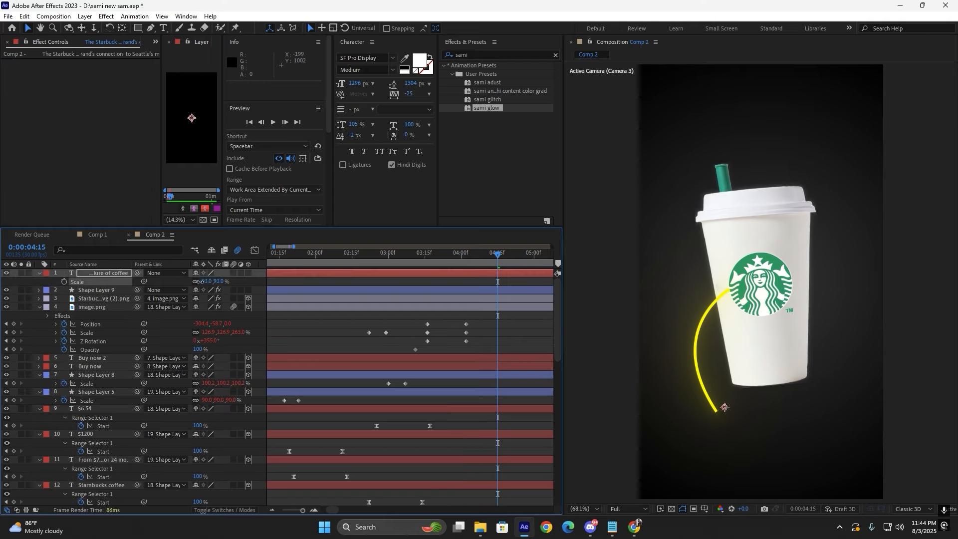
mouse_move(141, 270)
left_mouse_down()
mouse_move(162, 272)
mouse_move(142, 274)
mouse_move(156, 279)
left_mouse_up()
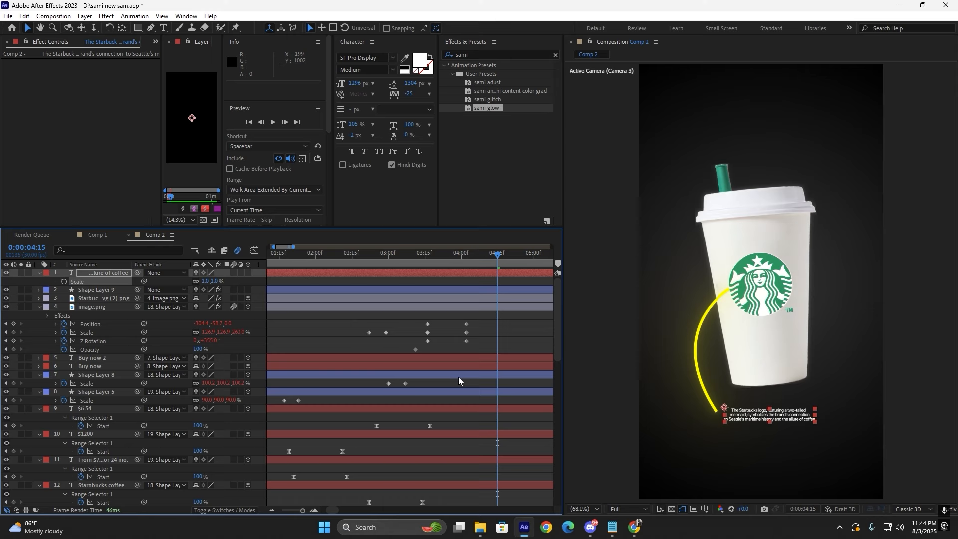
left_click_drag(791, 416, 783, 421)
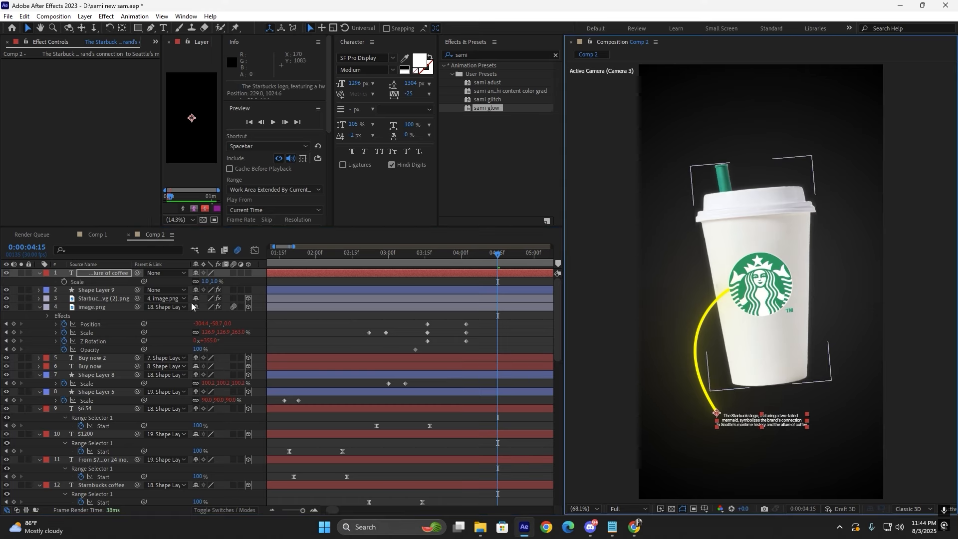
Try description text scales of 2%, 1.4% and 1.2%, and move the text up near the curve's lower end.
left_click(204, 282)
type("2")
key("Return")
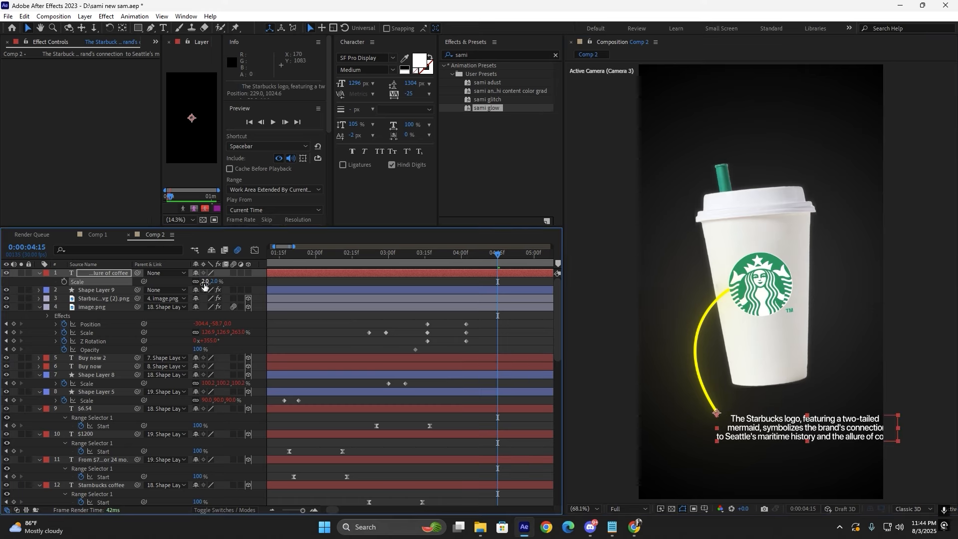
left_click(203, 282)
type("1.4")
key("Return")
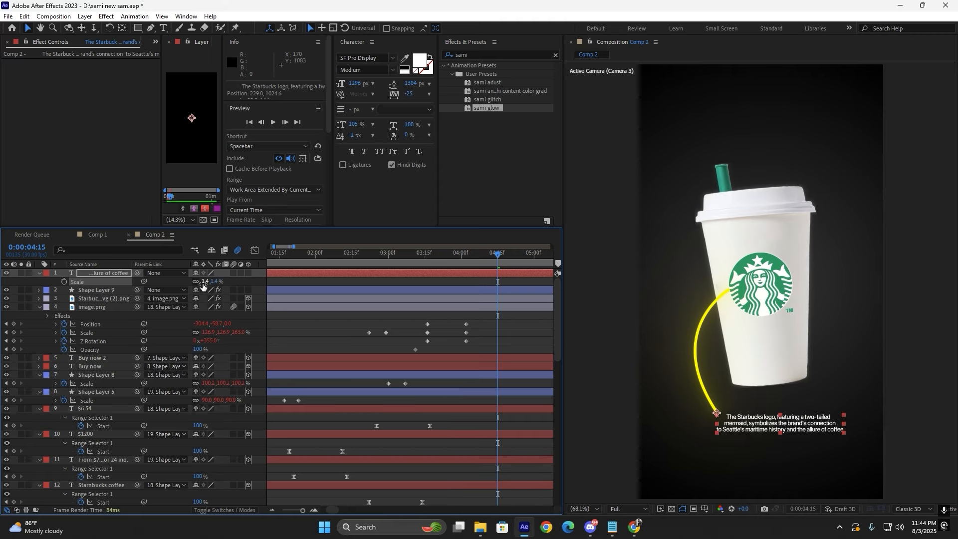
left_click(206, 281)
type("1.2")
key("Return")
left_click_drag(793, 430, 790, 420)
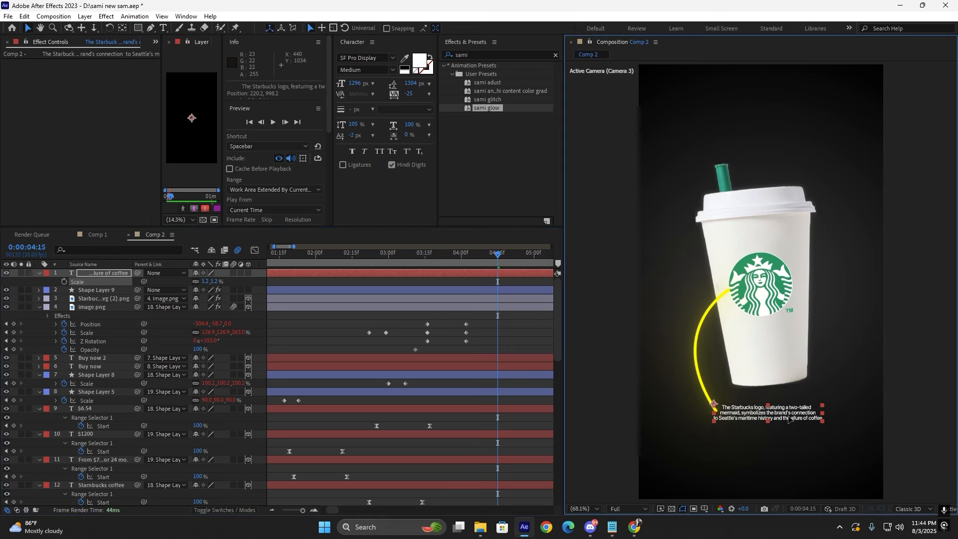
Check the matching text in Comp 1, and set the Comp 2 description text's scale to 1.4%.
left_click(91, 234)
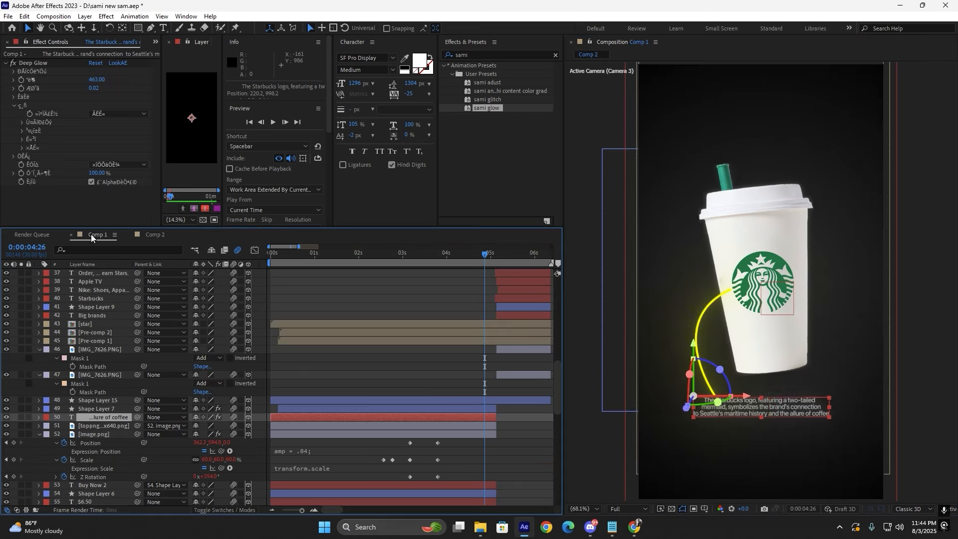
left_click(390, 277)
left_click(170, 235)
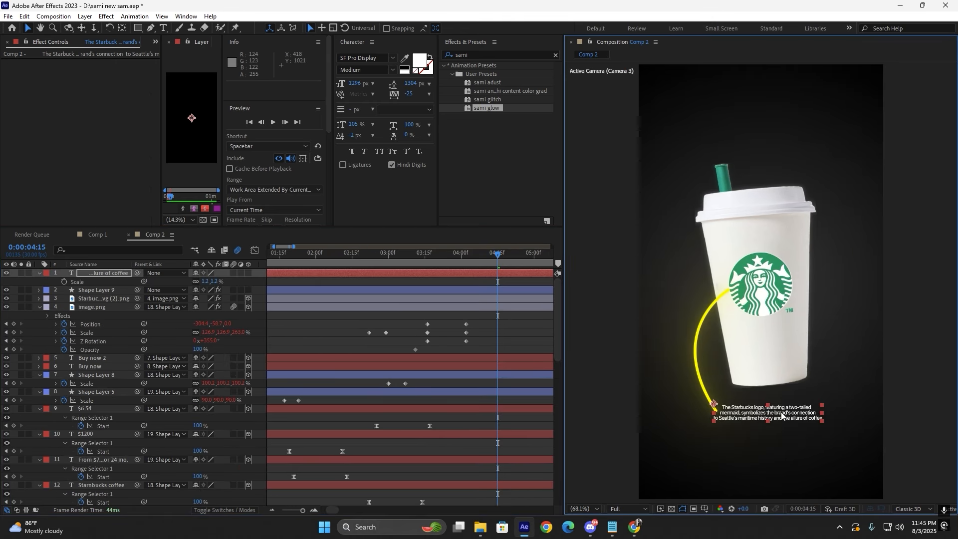
left_click(212, 281)
left_click(208, 281)
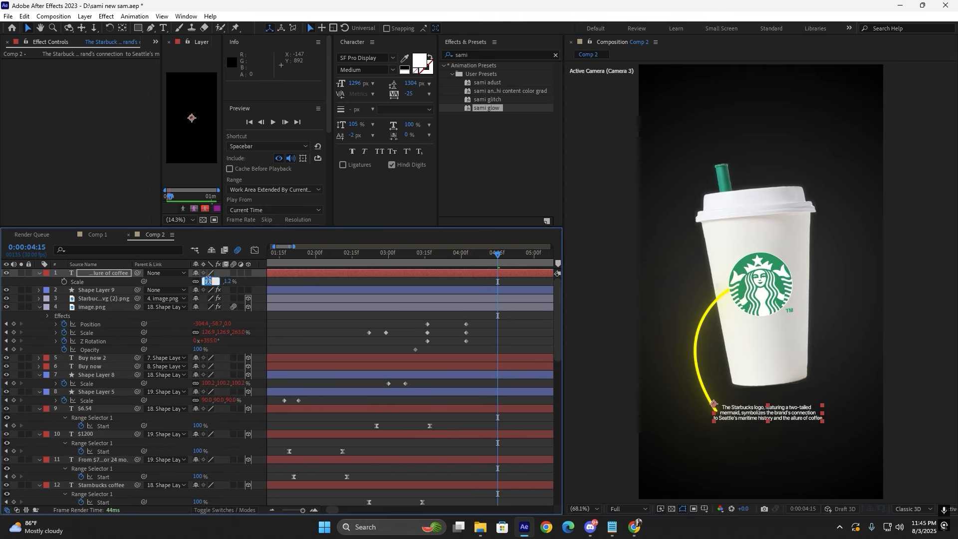
type("1.4")
key("Return")
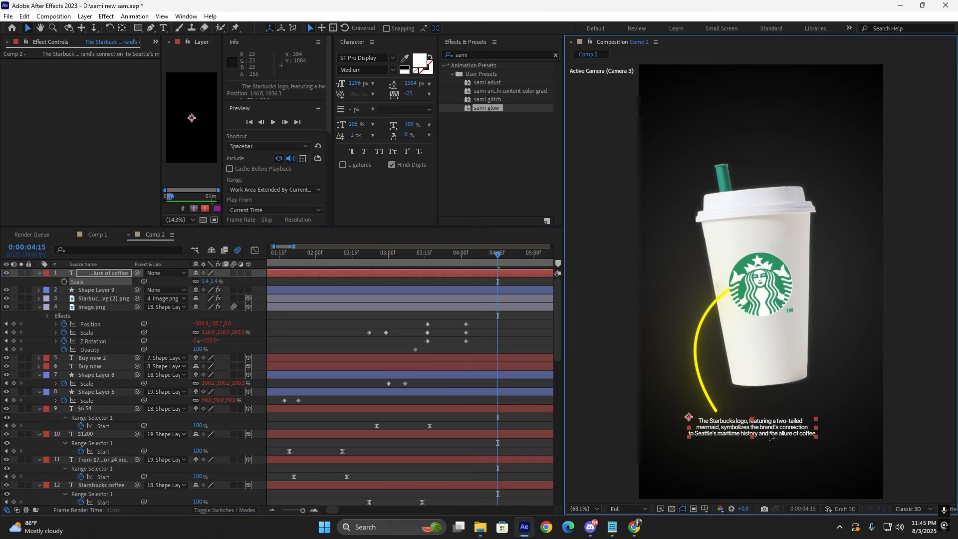
Nudge the yellow curve up slightly and move the description text just beneath its lower end, to about 155.6, 1005.5.
left_click(706, 388)
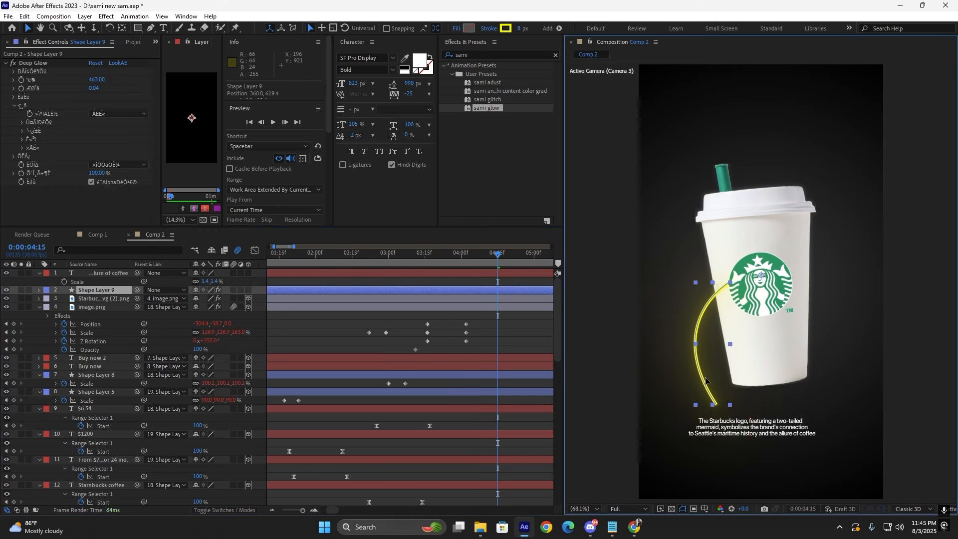
left_click(740, 428)
left_click_drag(740, 428, 742, 422)
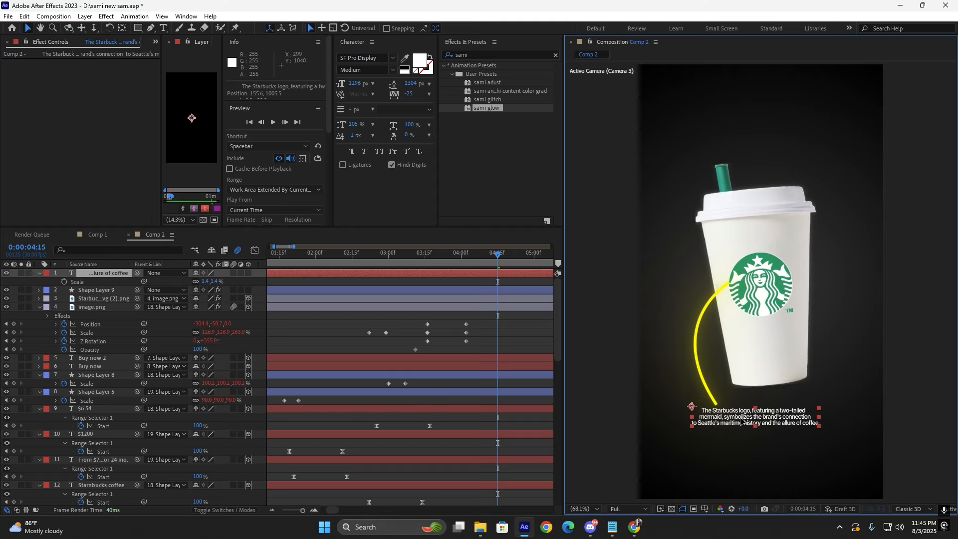
Apply the "sami glow" preset to the description text with Deep Glow exposure 0.04, and make the text and yellow curve layers 3D.
double_click(488, 108)
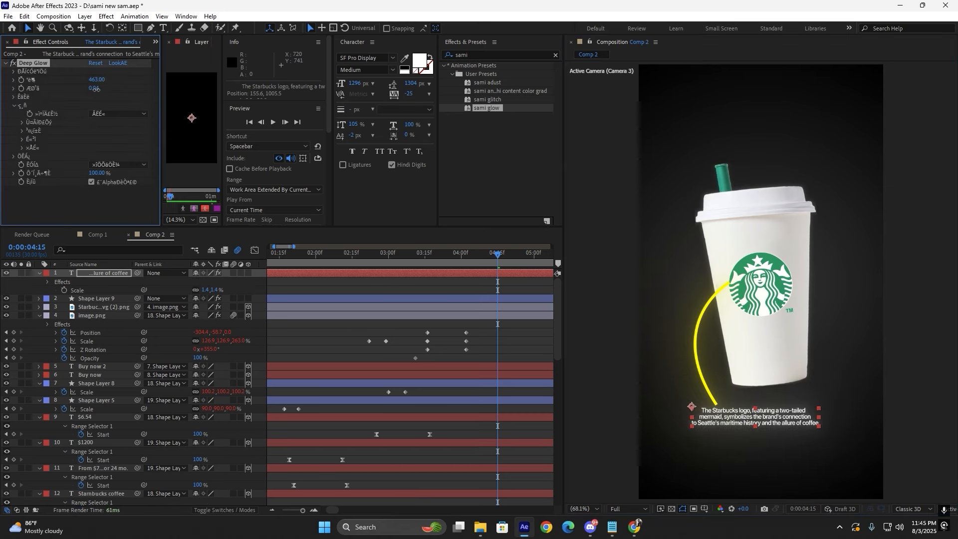
left_click(436, 343)
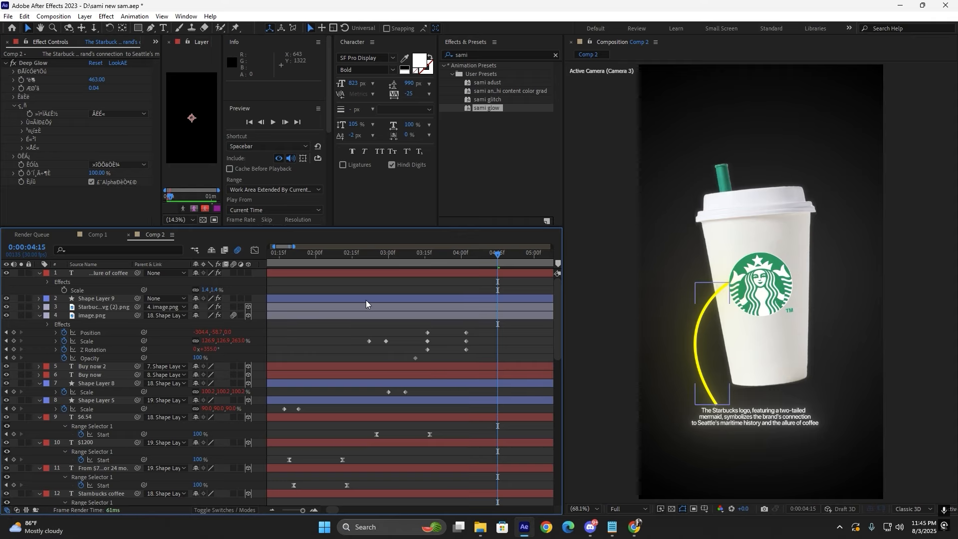
left_click(248, 273)
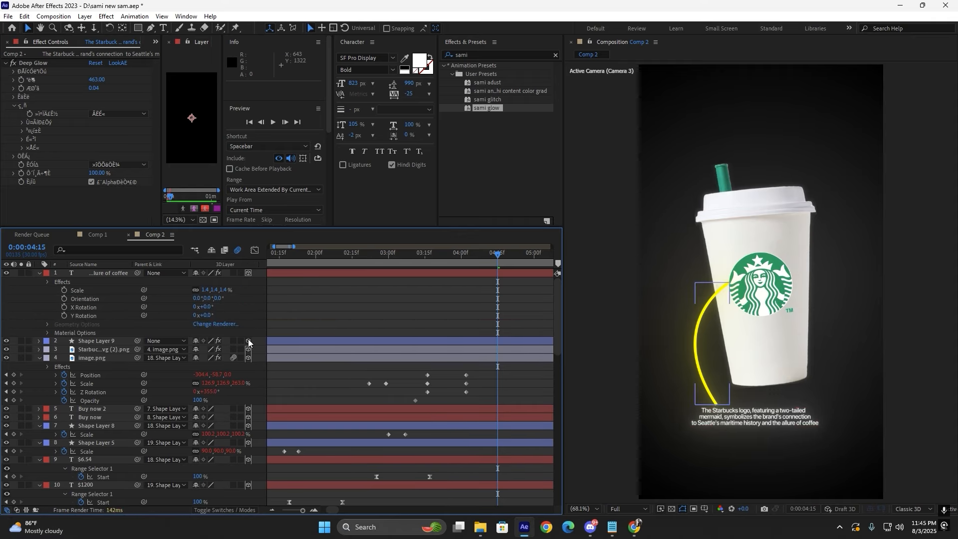
Set the current time to 0:00:04:09 and add Trim Paths to the yellow curve's shape layer.
mouse_move(491, 258)
left_mouse_down()
mouse_move(441, 268)
mouse_move(485, 271)
left_mouse_up()
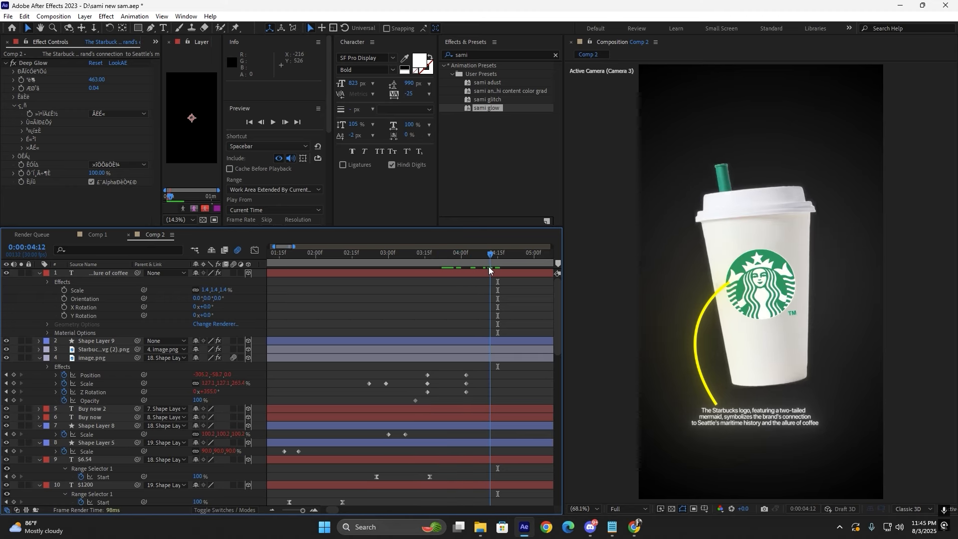
left_click(442, 342)
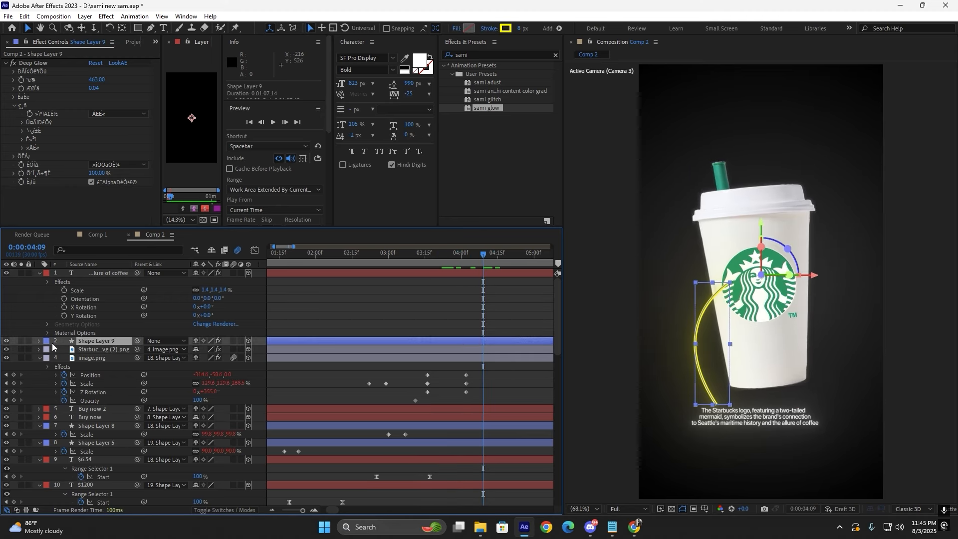
left_click(40, 342)
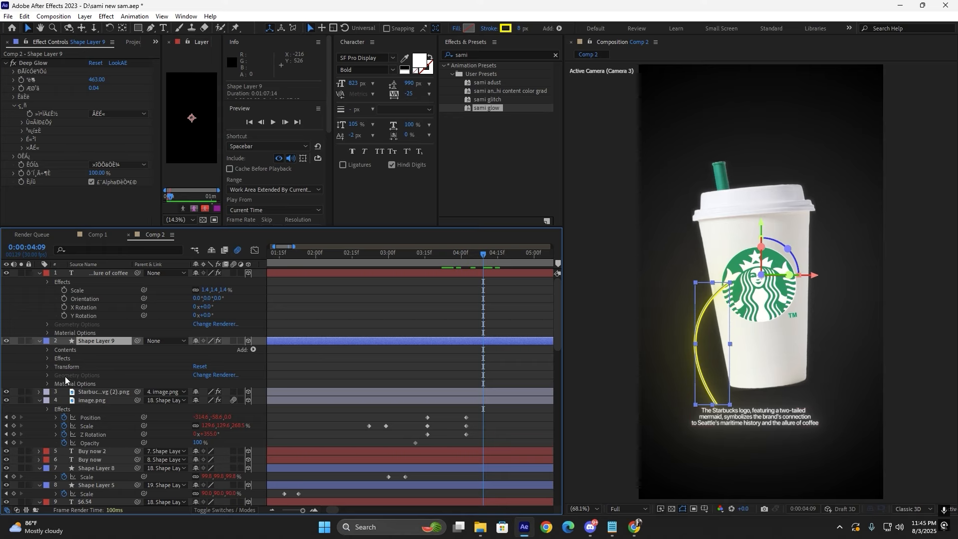
left_click(254, 350)
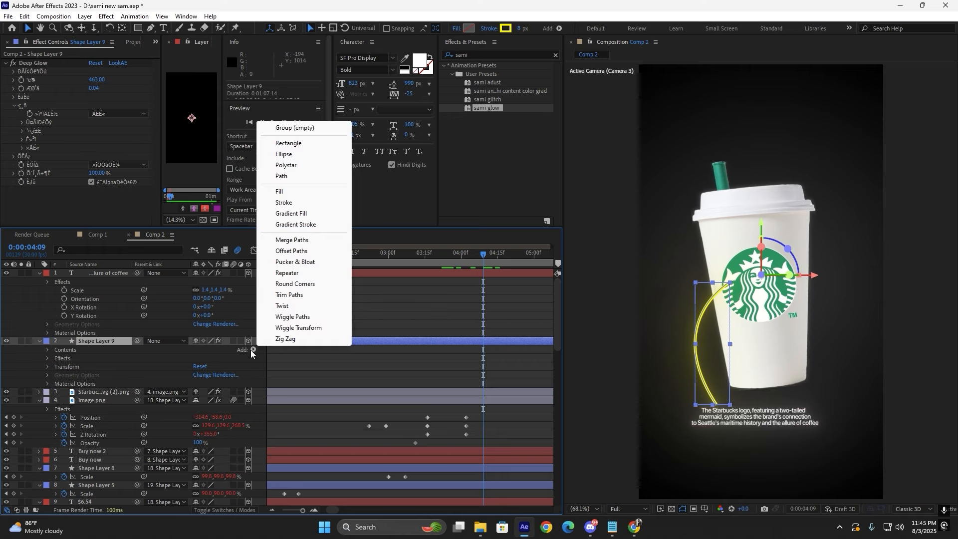
left_click(288, 295)
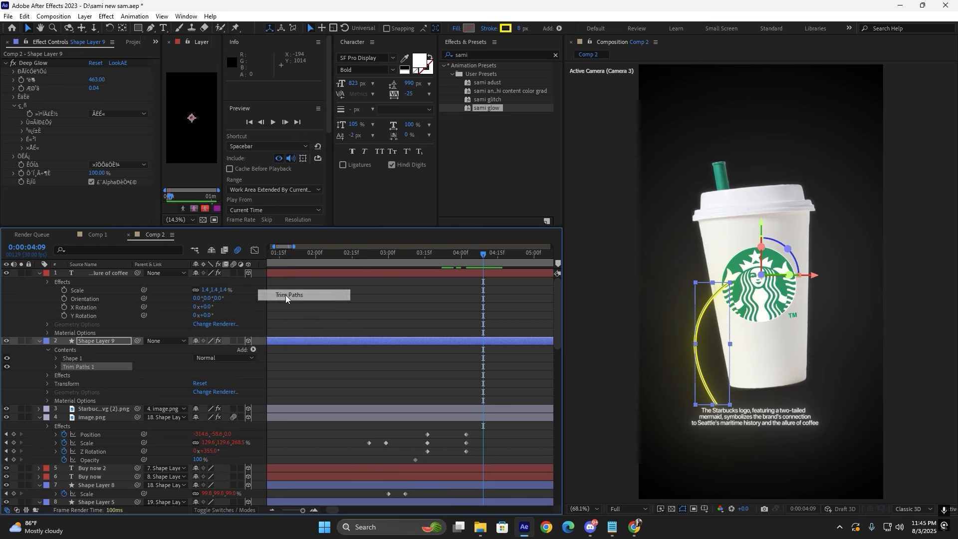
Keyframe the Trim Paths Start at 0% on the yellow curve and shift that keyframe to about 0:00:04:15.
left_click(56, 367)
left_click(72, 375)
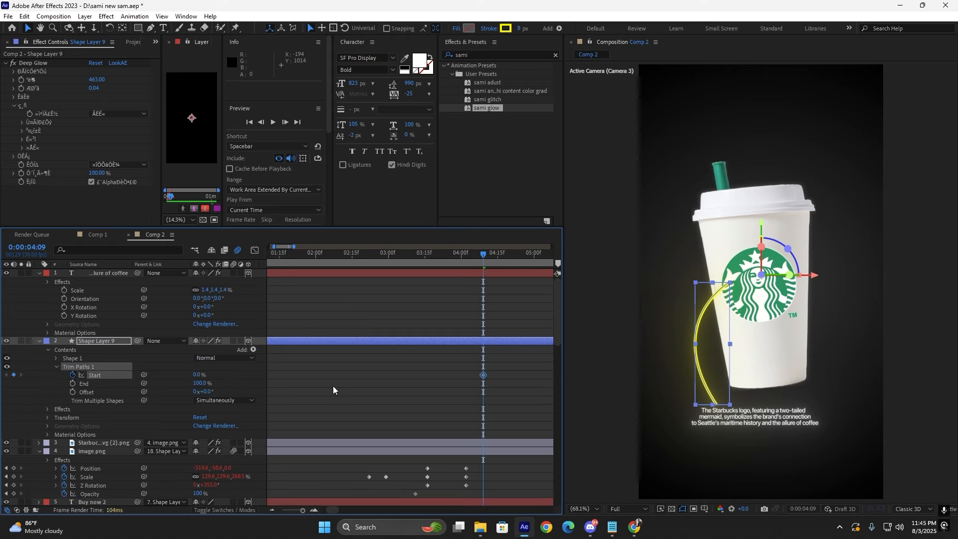
scroll(495, 375, "up", 3)
left_click_drag(470, 375, 500, 379)
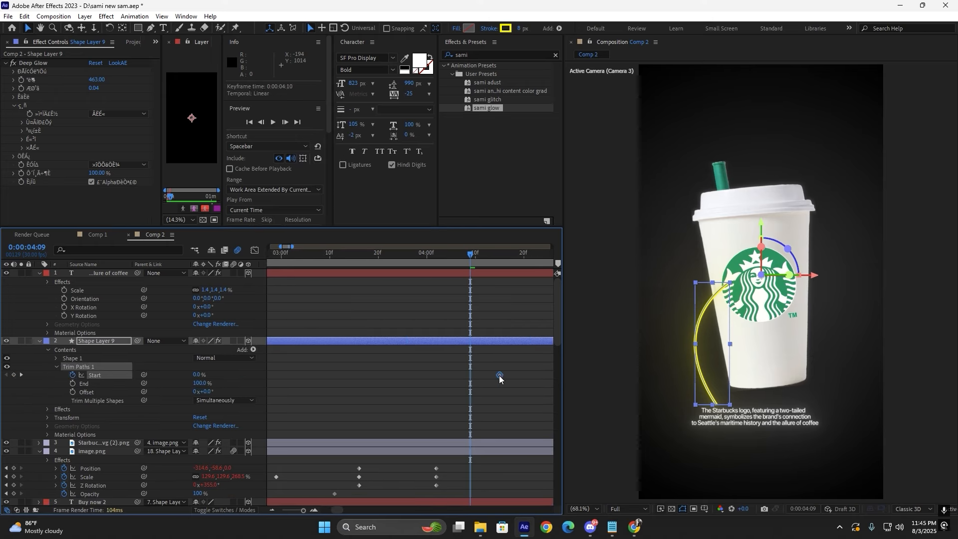
Set the yellow curve's Trim Paths Start to 100% at 0:00:04:09 and apply Easy Ease to both Start keyframes.
left_click_drag(198, 375, 483, 380)
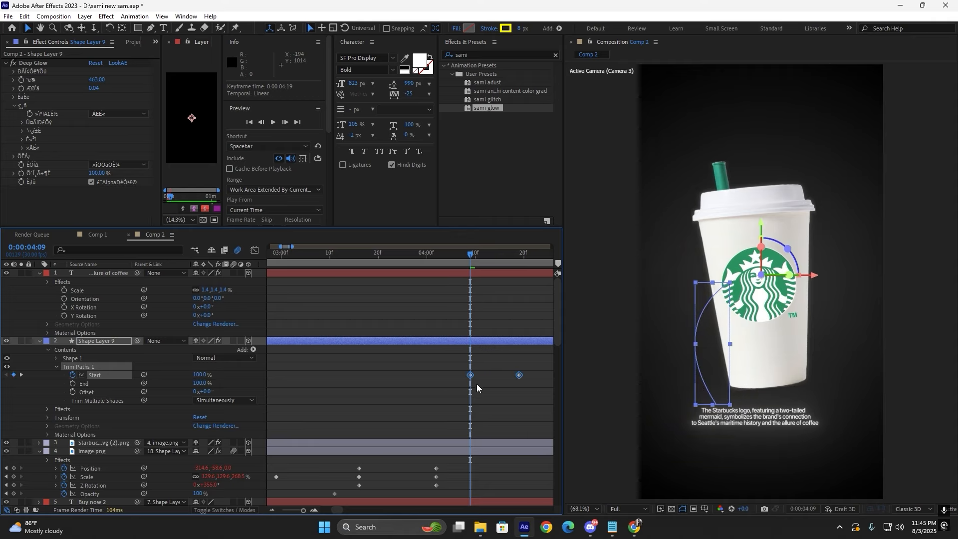
key("F9")
left_click(255, 251)
left_click(255, 251)
left_click_drag(457, 367, 545, 389)
Reshape the Trim Paths Start speed graph so the change begins fast and eases out slowly into the last keyframe.
left_click(255, 252)
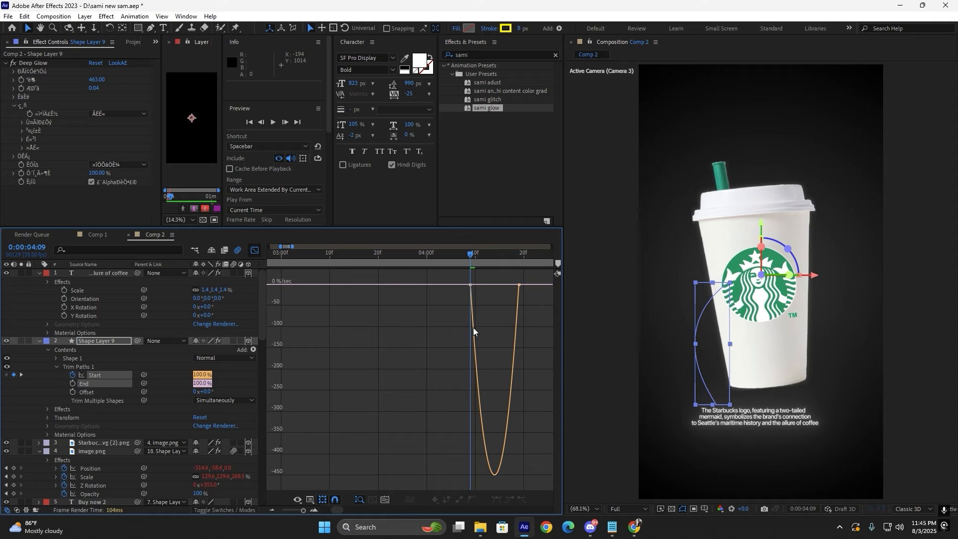
left_click(518, 285)
left_click_drag(504, 285, 469, 286)
left_click(255, 248)
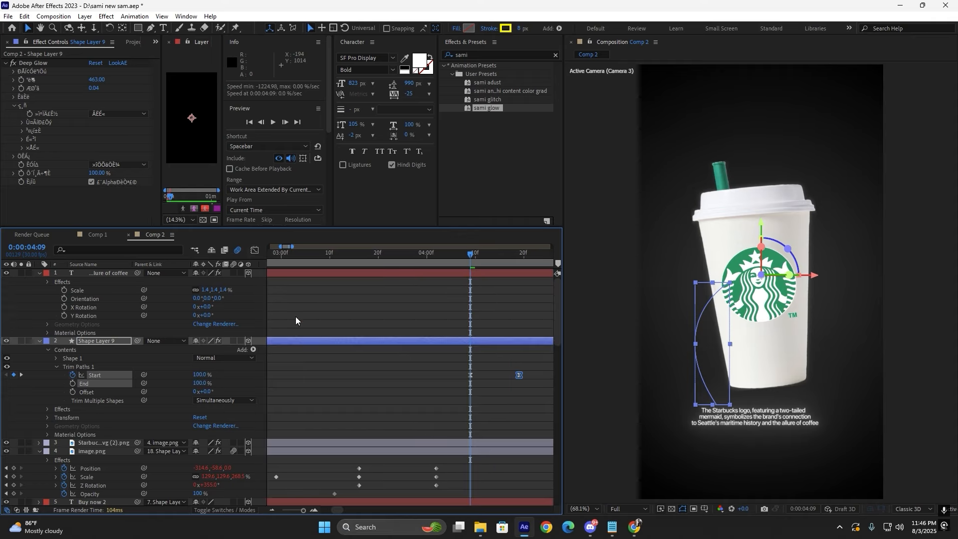
left_click(364, 412)
Reverse the direction of Path 1 in the yellow curve's Shape 1 so it draws from the cup downward.
left_click(57, 359)
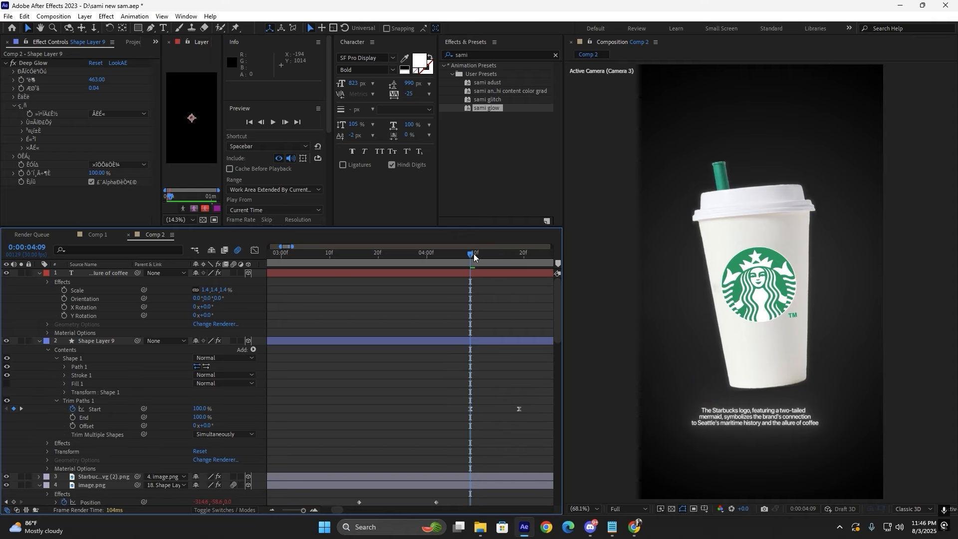
mouse_move(474, 254)
left_mouse_down()
mouse_move(484, 256)
mouse_move(475, 254)
left_mouse_up()
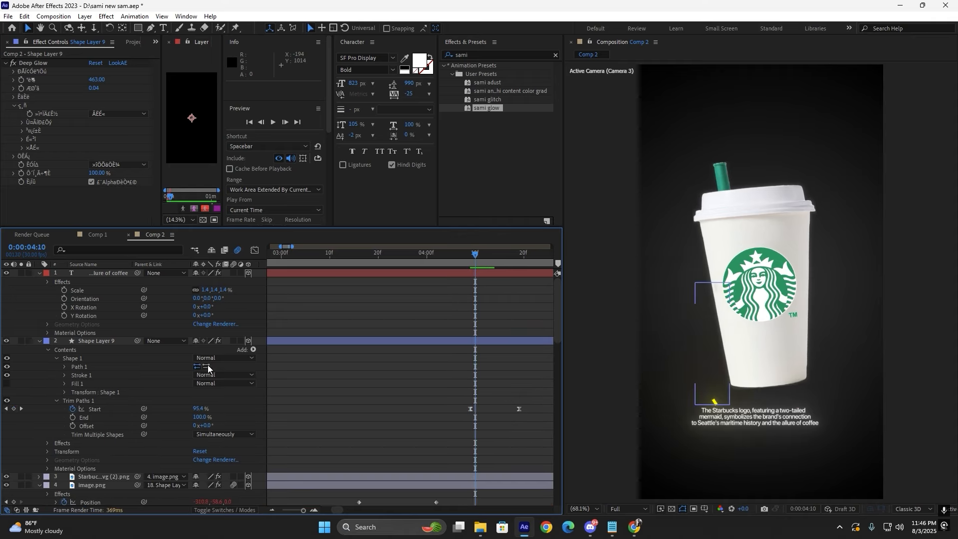
left_click(471, 253)
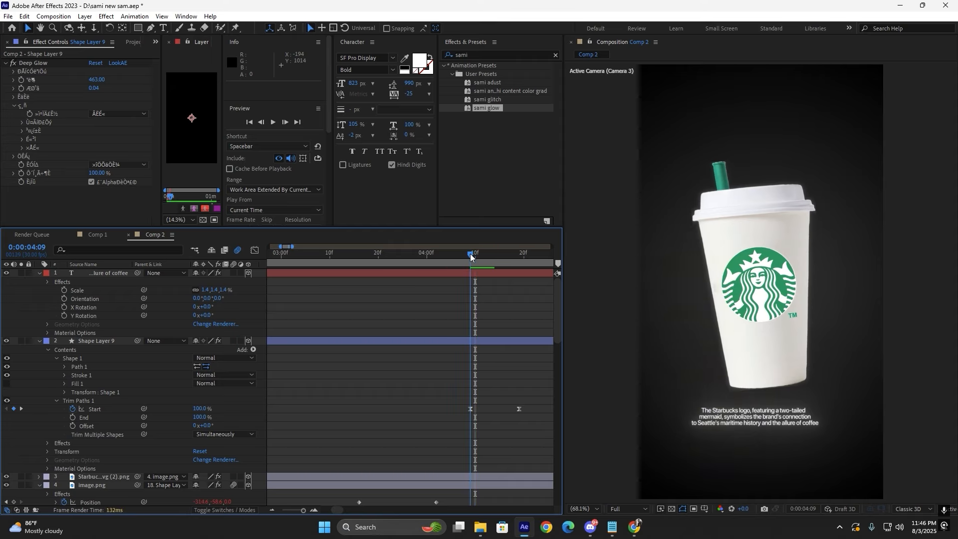
mouse_move(470, 253)
left_mouse_down()
mouse_move(513, 248)
mouse_move(461, 253)
left_mouse_up()
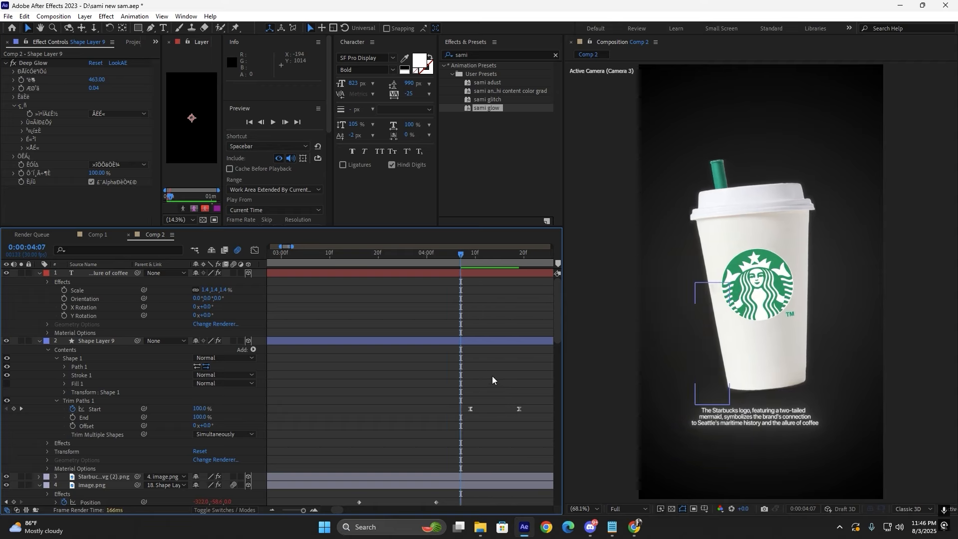
Move the final Trim Paths Start keyframe to 0:00:04:26 and preview the curve's draw-on.
left_click(528, 409)
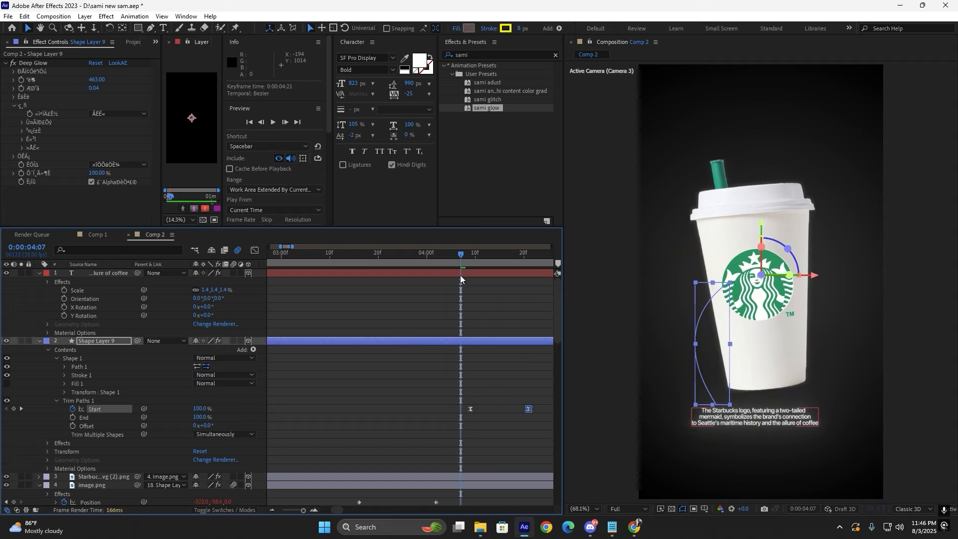
left_click(426, 254)
key("space")
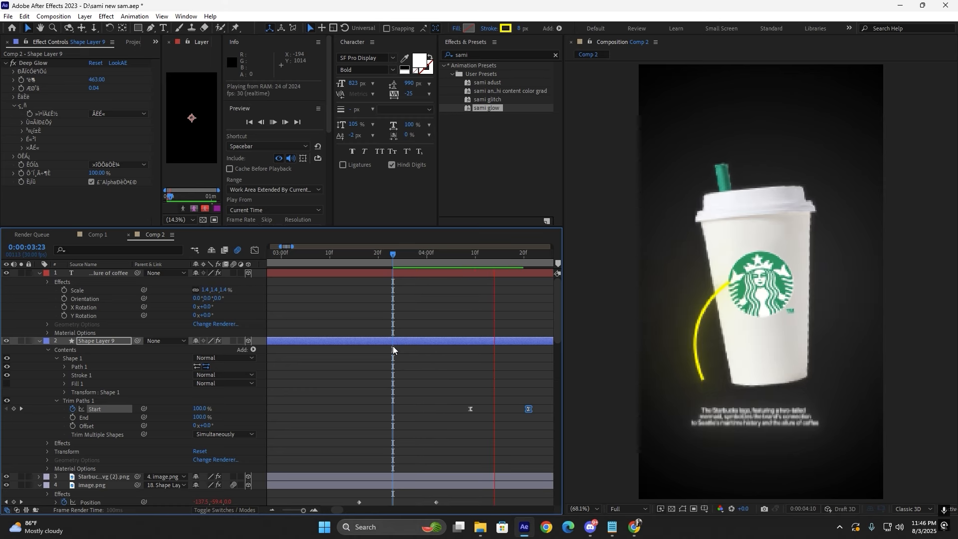
key("space")
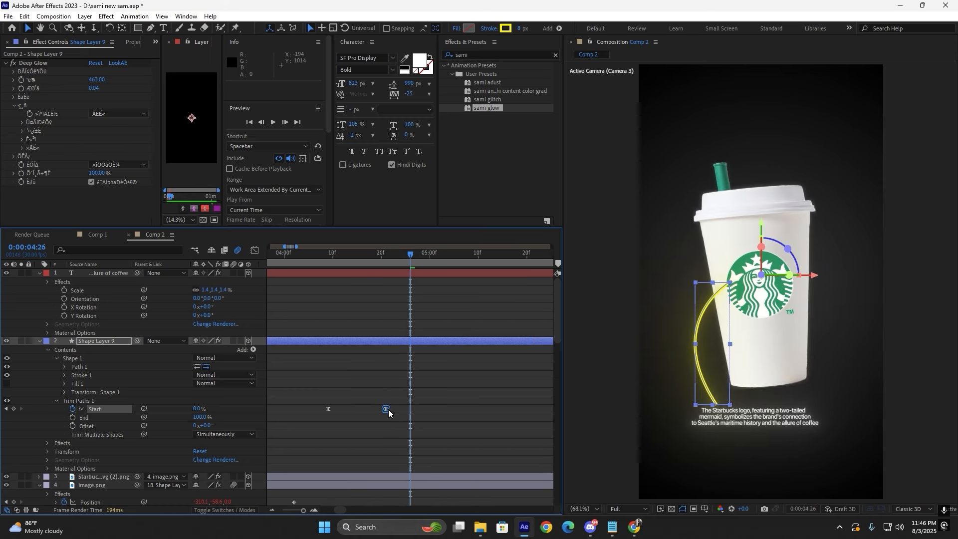
left_click_drag(388, 409, 412, 409)
key("space")
key("space")
Apply the "apple ani" preset to the description text at 0:00:04:16 and reveal its keyframes.
left_click_drag(380, 255, 361, 264)
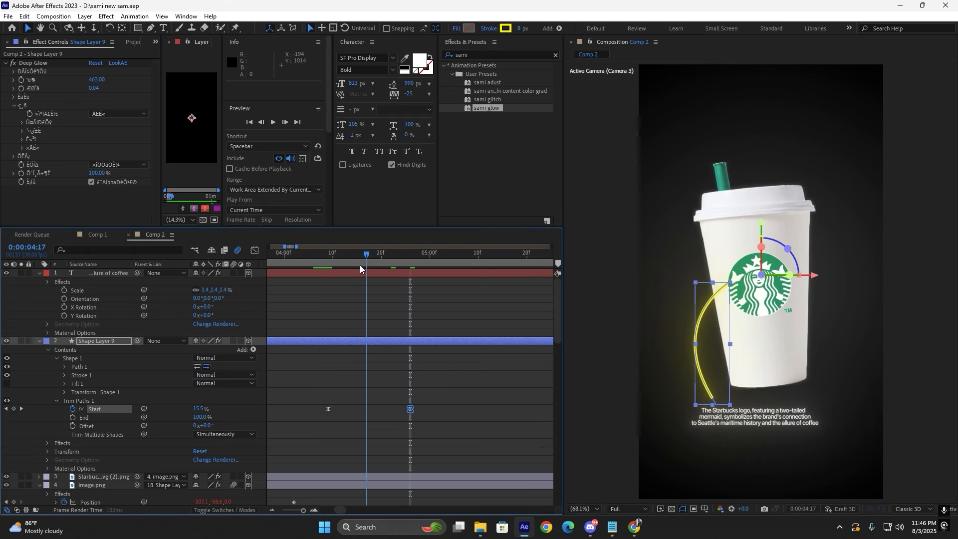
left_click(352, 271)
left_click(483, 50)
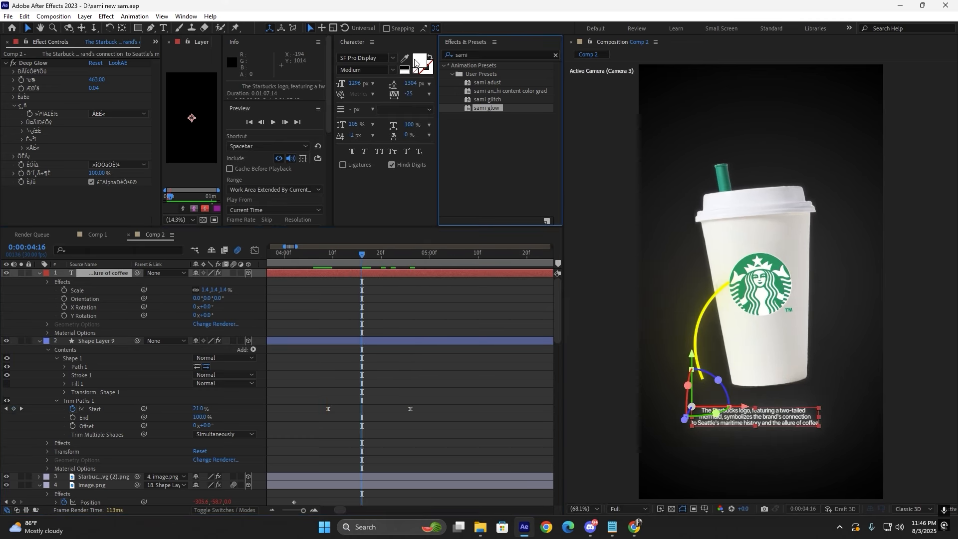
left_click(477, 52)
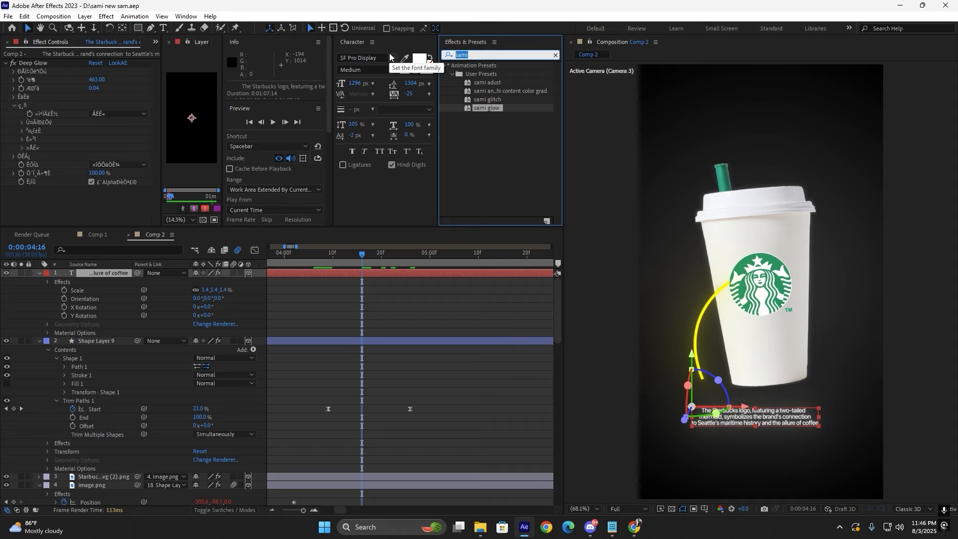
type("apple")
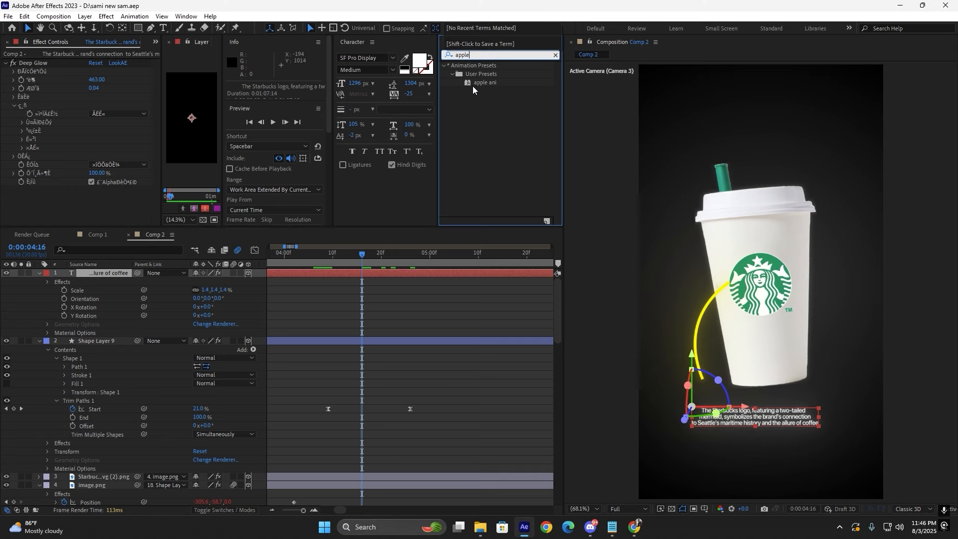
left_click_drag(478, 82, 315, 267)
key("u")
key("space")
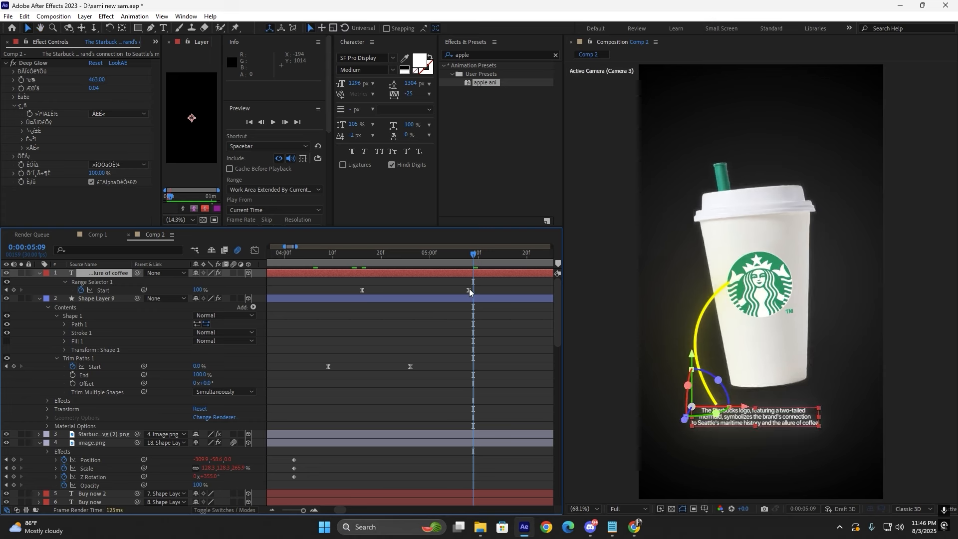
Shift the description text layer about 9 frames earlier and the yellow curve layer about 6 frames earlier, and preview the timing.
left_click(481, 363)
scroll(482, 362, "down", 1)
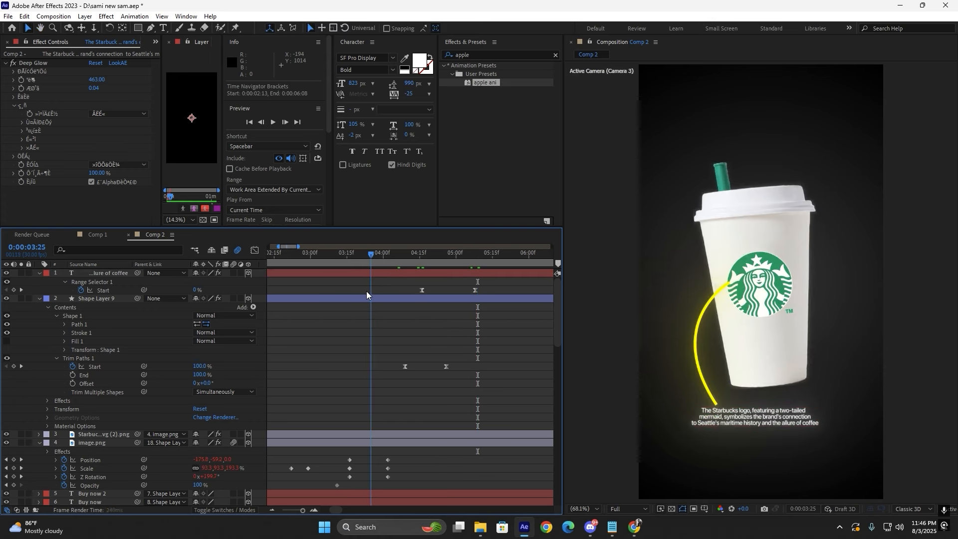
left_click_drag(402, 274, 386, 274)
key("space")
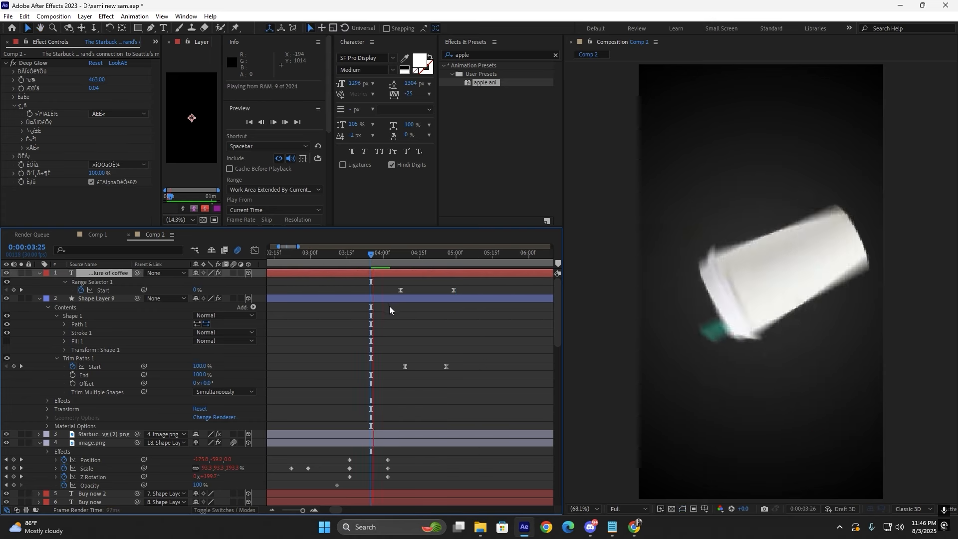
left_click_drag(419, 301, 335, 294)
key("space")
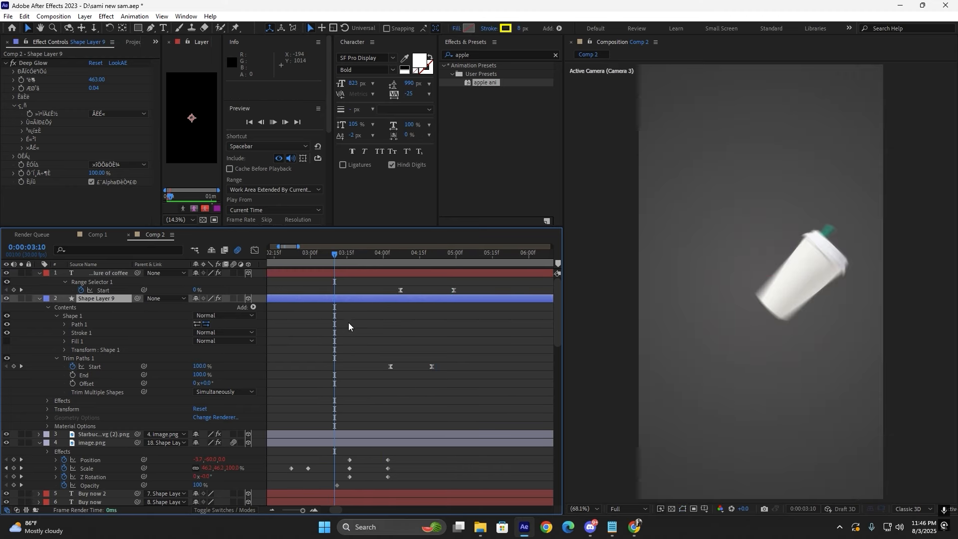
key("space")
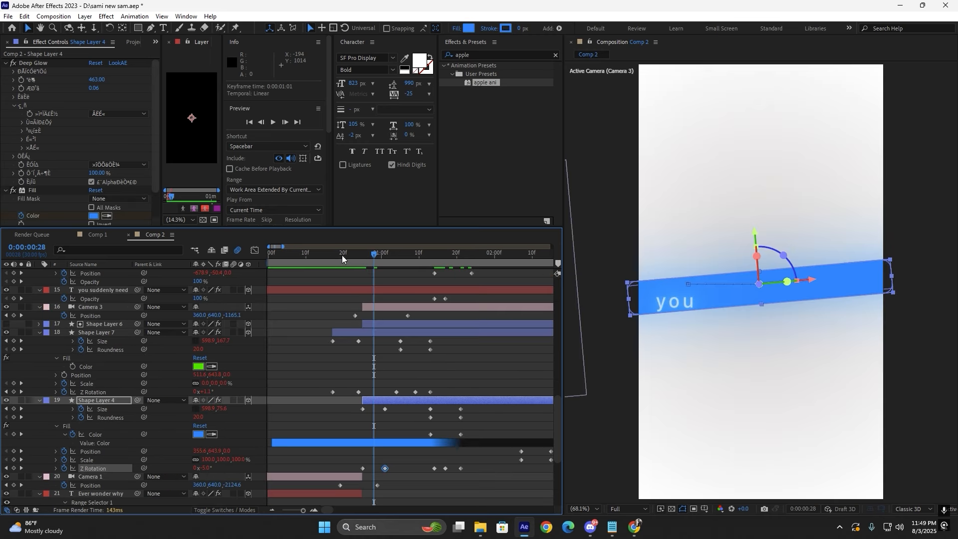
Preview Comp 2 from its first frame through the Starbucks cup scene and save the project.
key("Home")
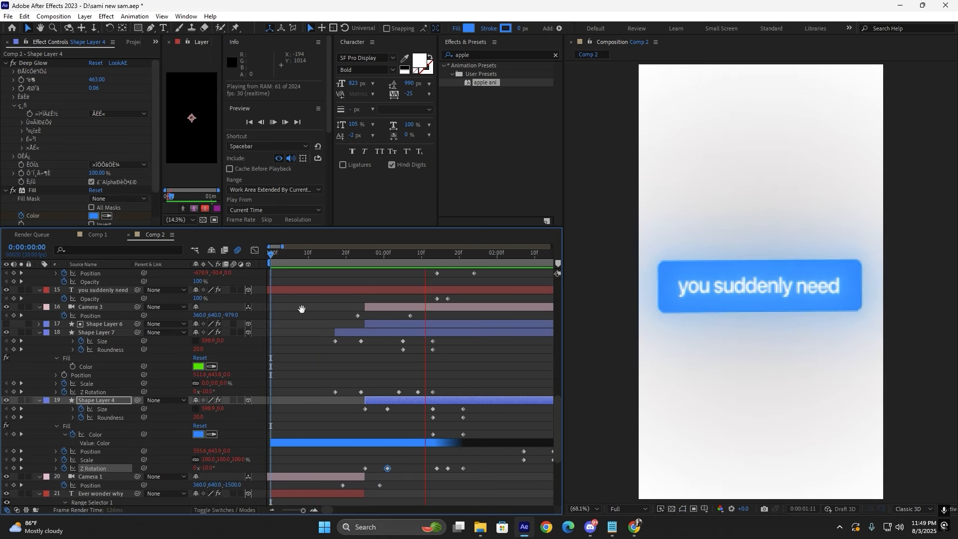
key("space")
key("space")
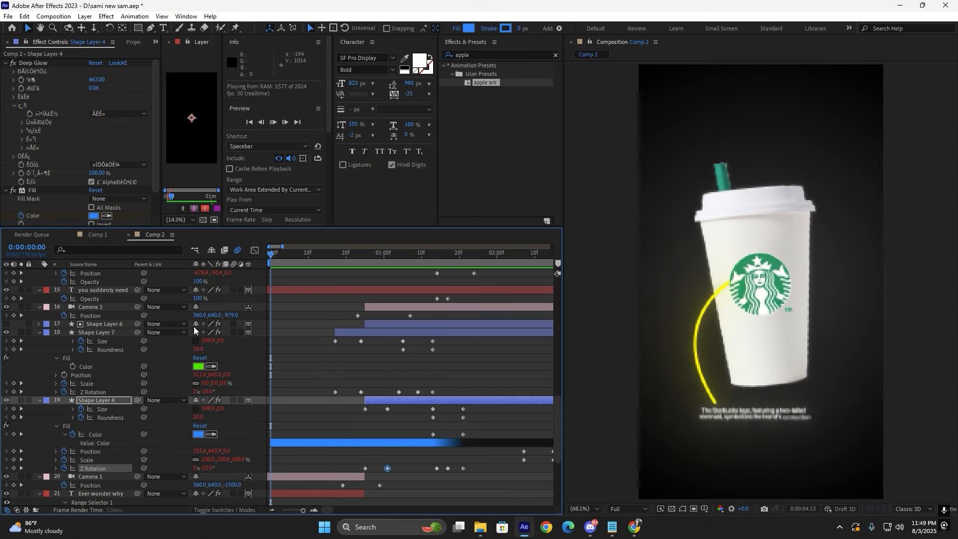
key("space")
left_click_drag(364, 254, 63, 263)
key("ctrl+s")
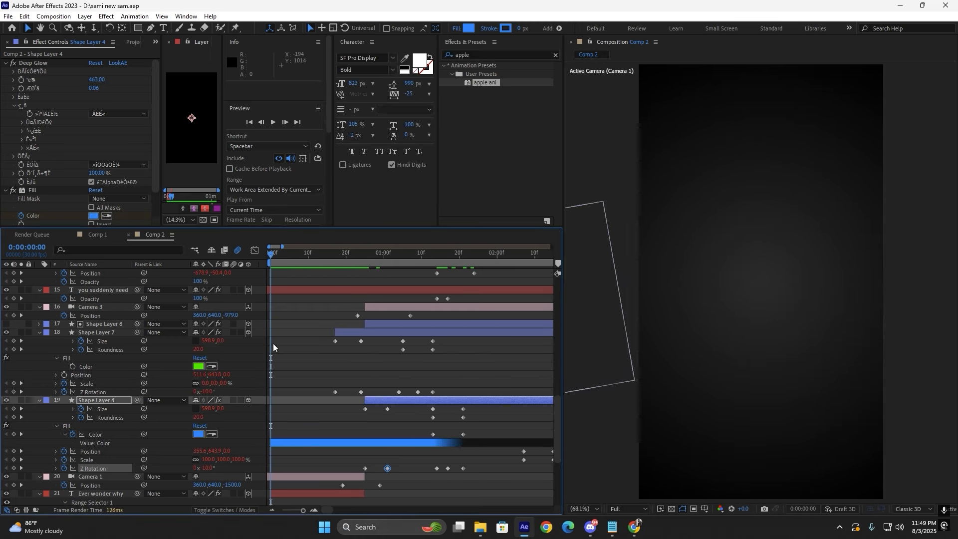
Replay Comp 2 from the beginning to review the whole ad, with the timeline showing about the first seven seconds.
key("space")
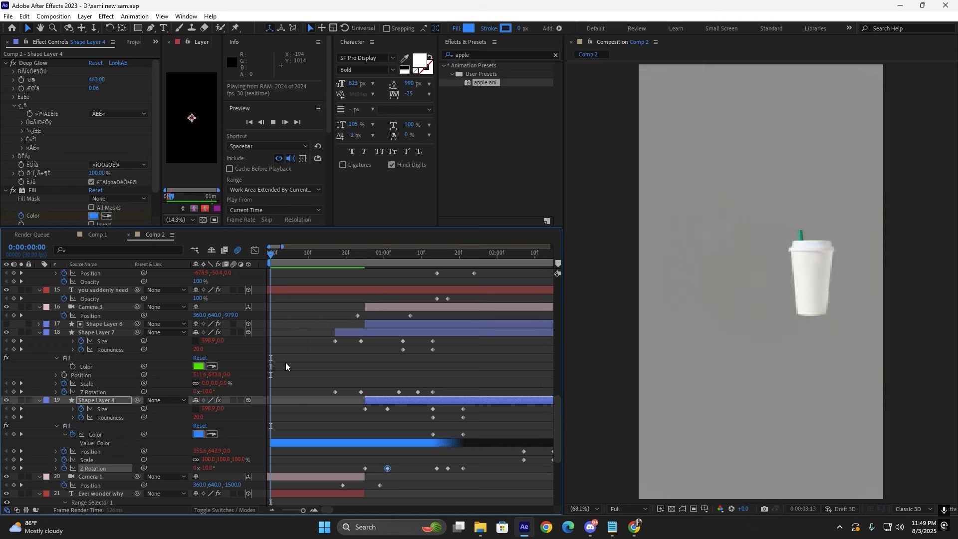
key("space")
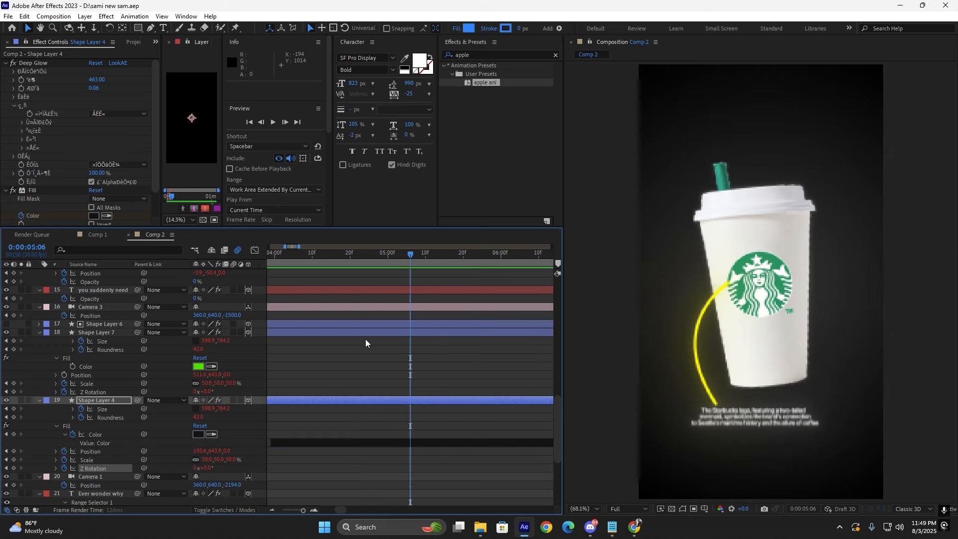
key("space")
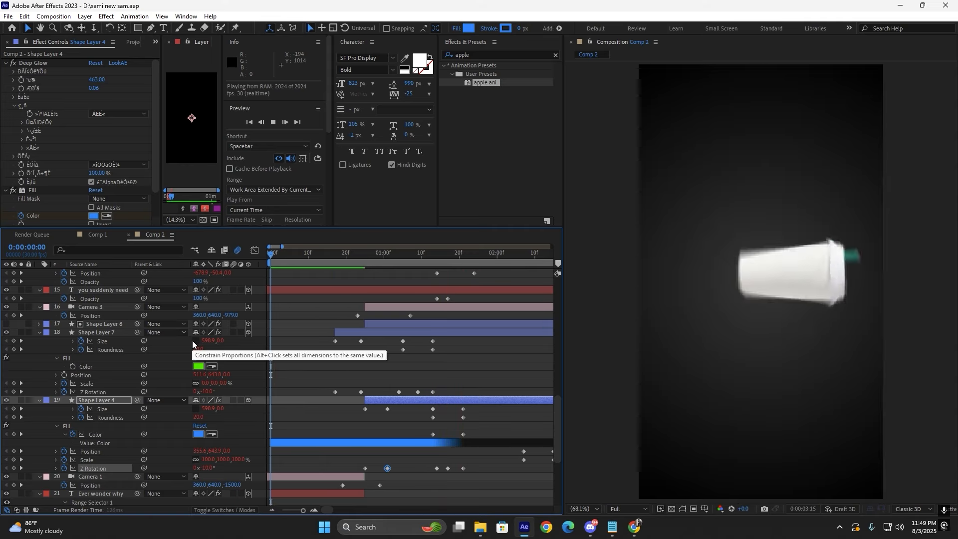
key("space")
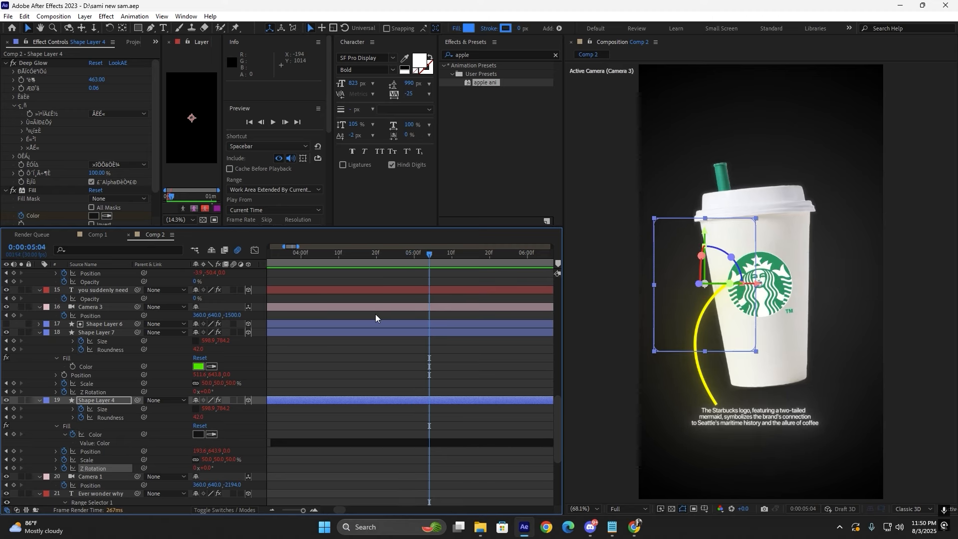
left_click_drag(341, 511, 295, 505)
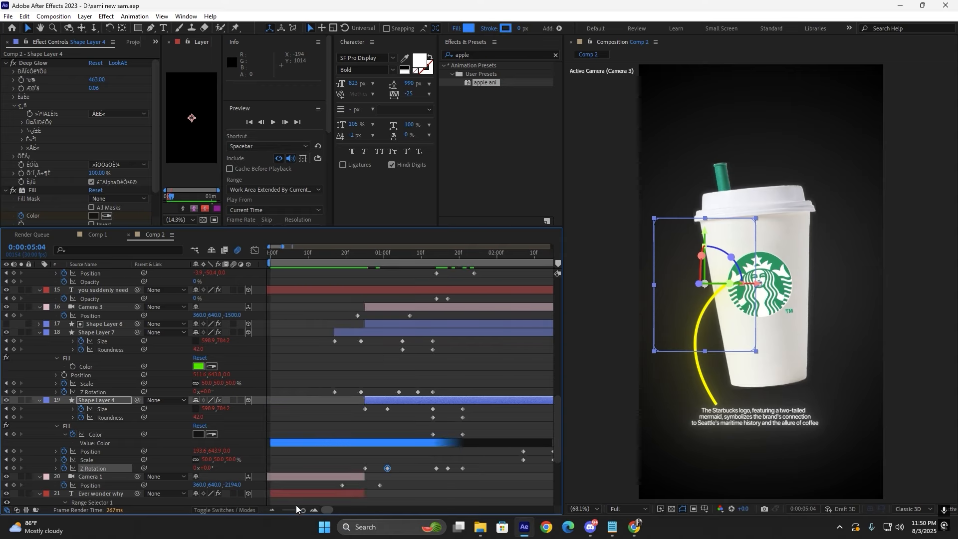
scroll(447, 379, "down", 6)
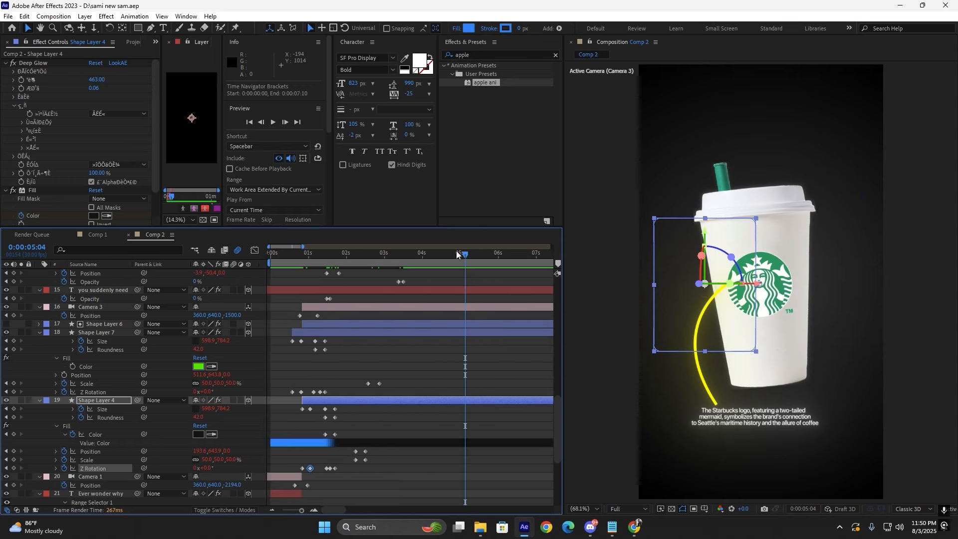
key("Home")
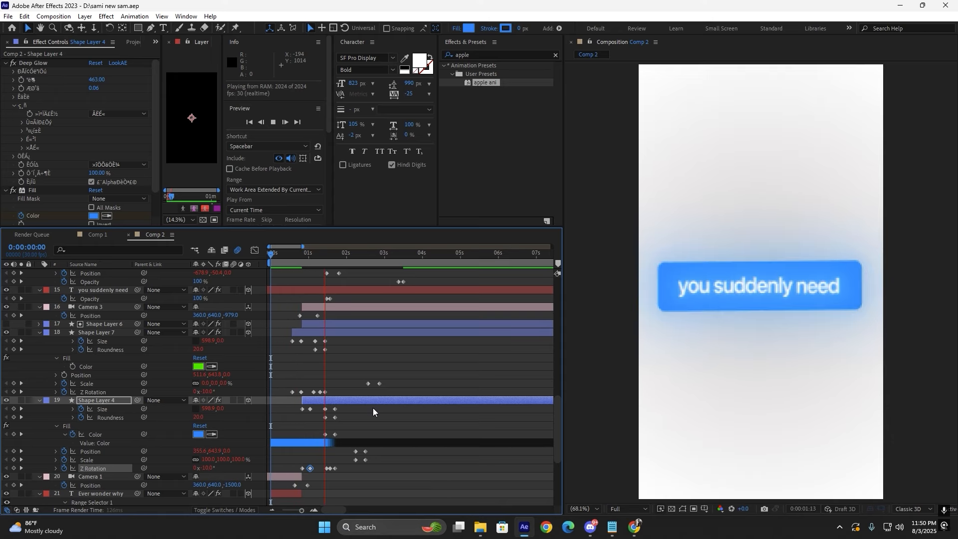
key("space")
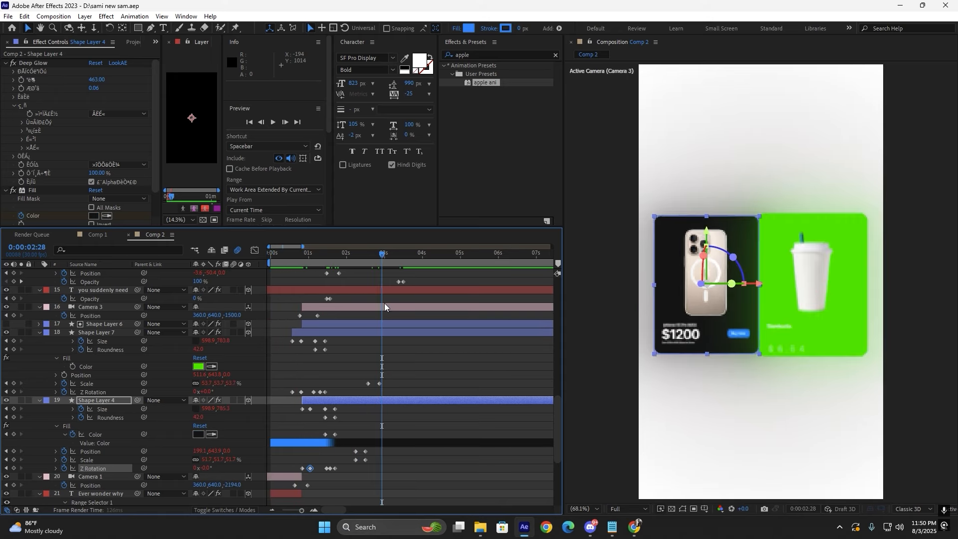
left_click_drag(382, 254, 220, 260)
key("space")
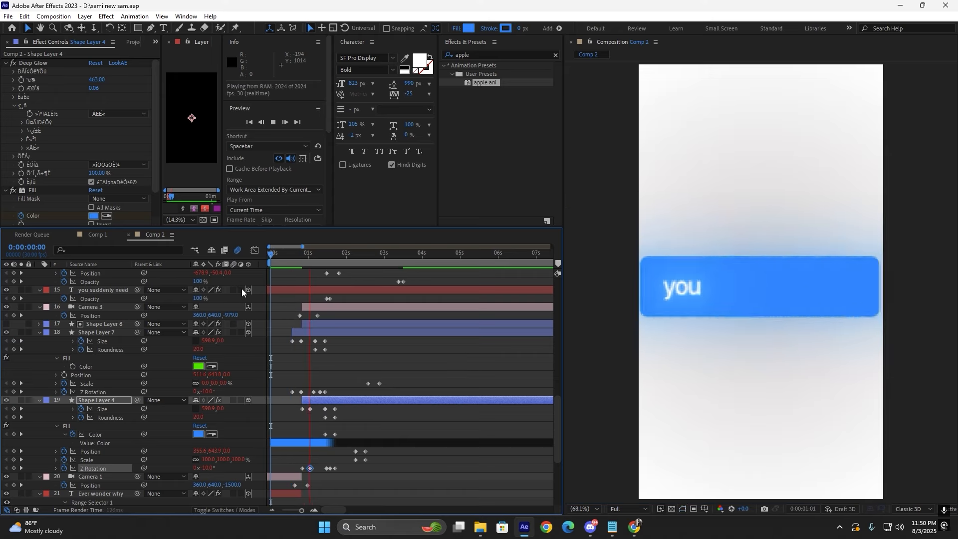